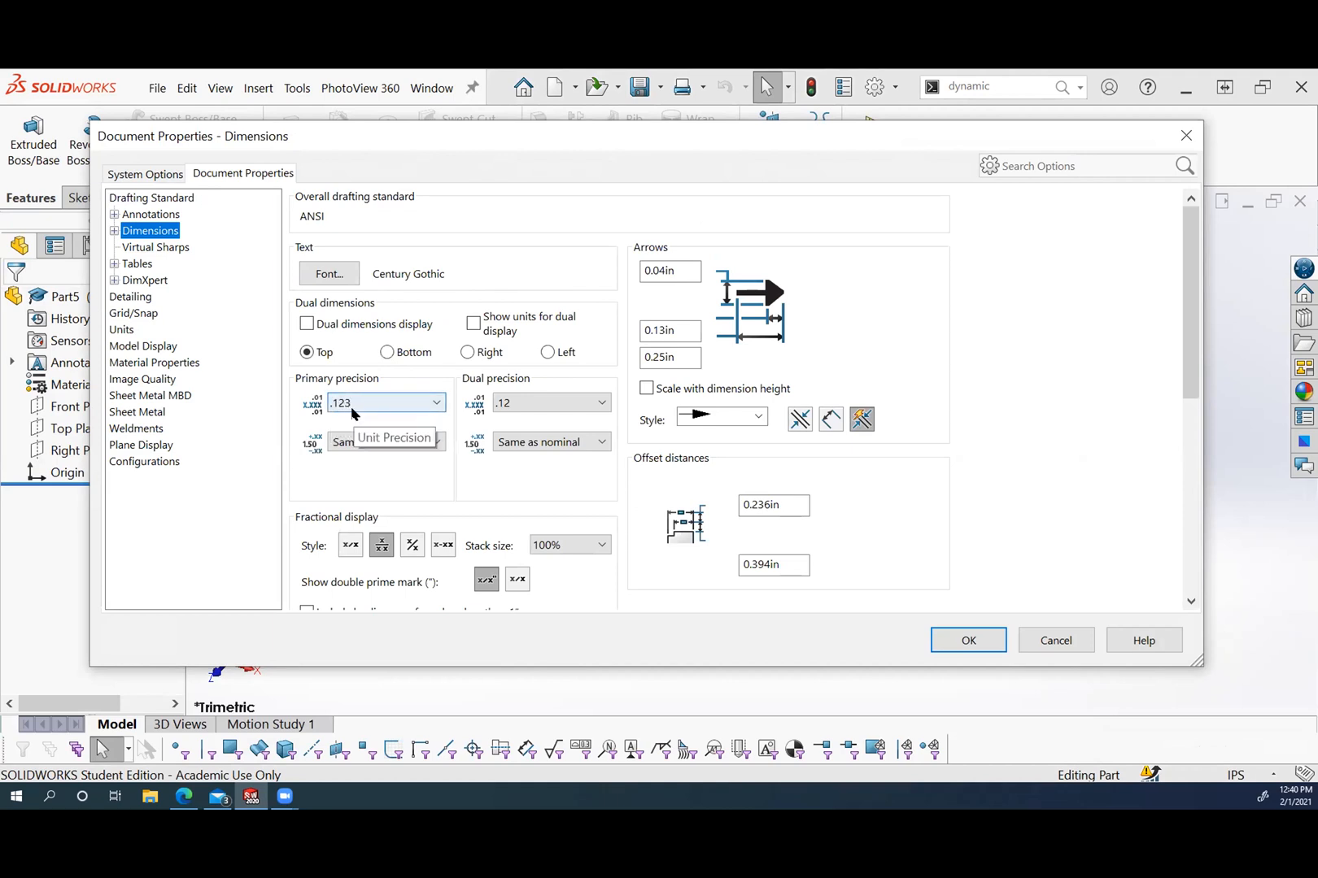
Keep the document units at IPS with length shown to three decimals (.123) and accept the document properties.
click(124, 330)
click(573, 410)
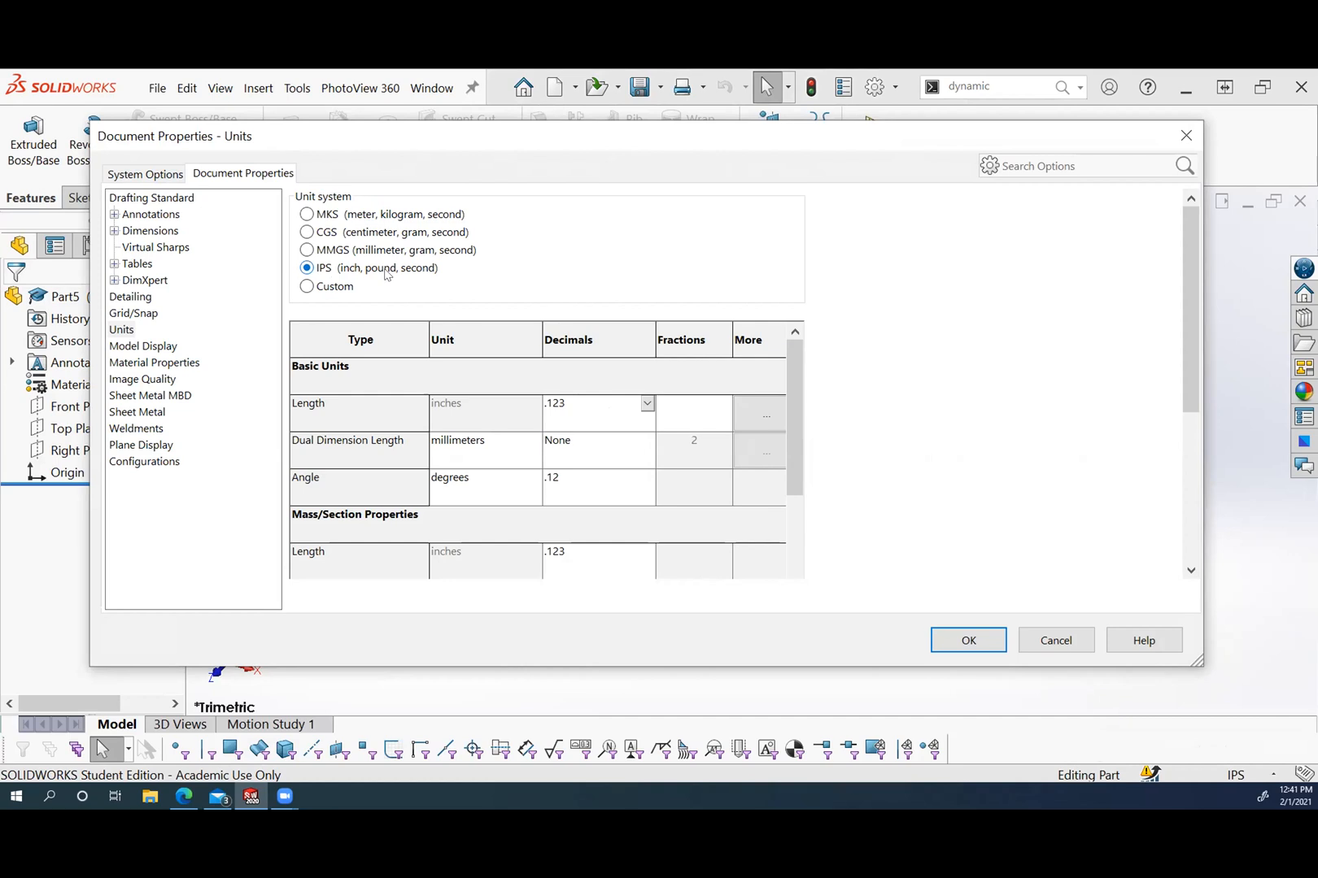
click(965, 642)
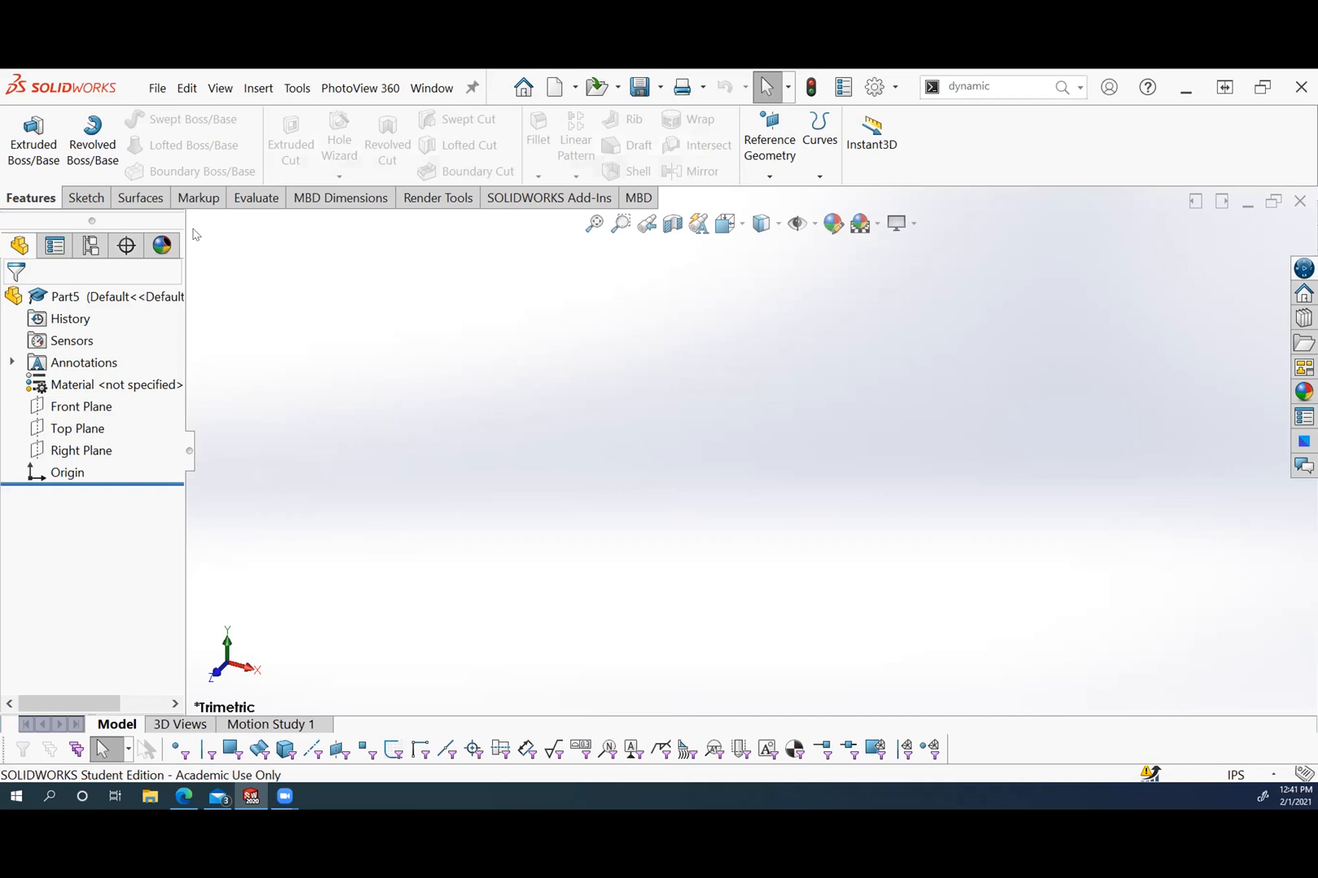
Sketch a horizontal straight slot on the Front Plane from the origin, about 4.31 in between arc centres and 2.44 in wide.
click(101, 405)
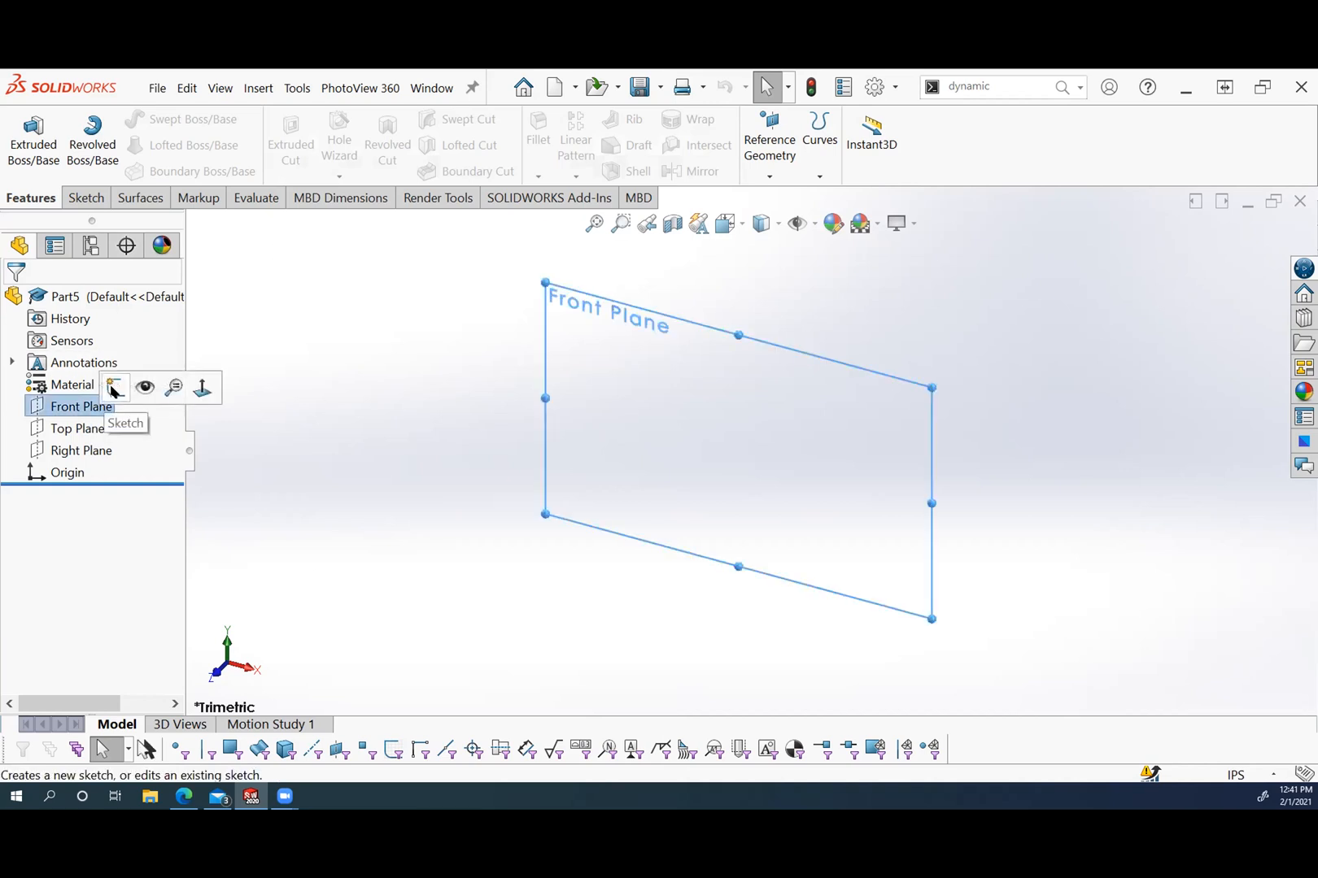
click(113, 389)
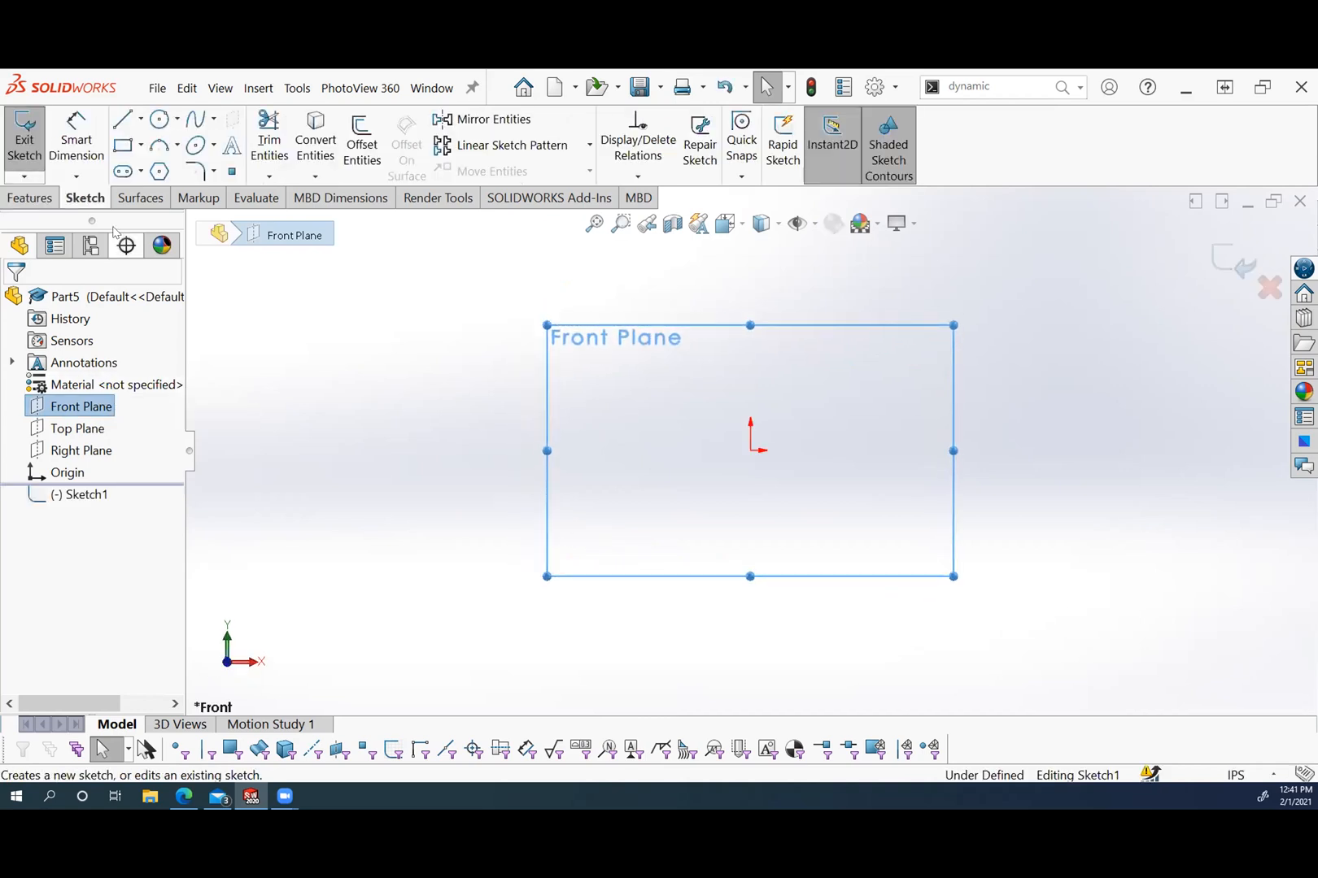
click(139, 173)
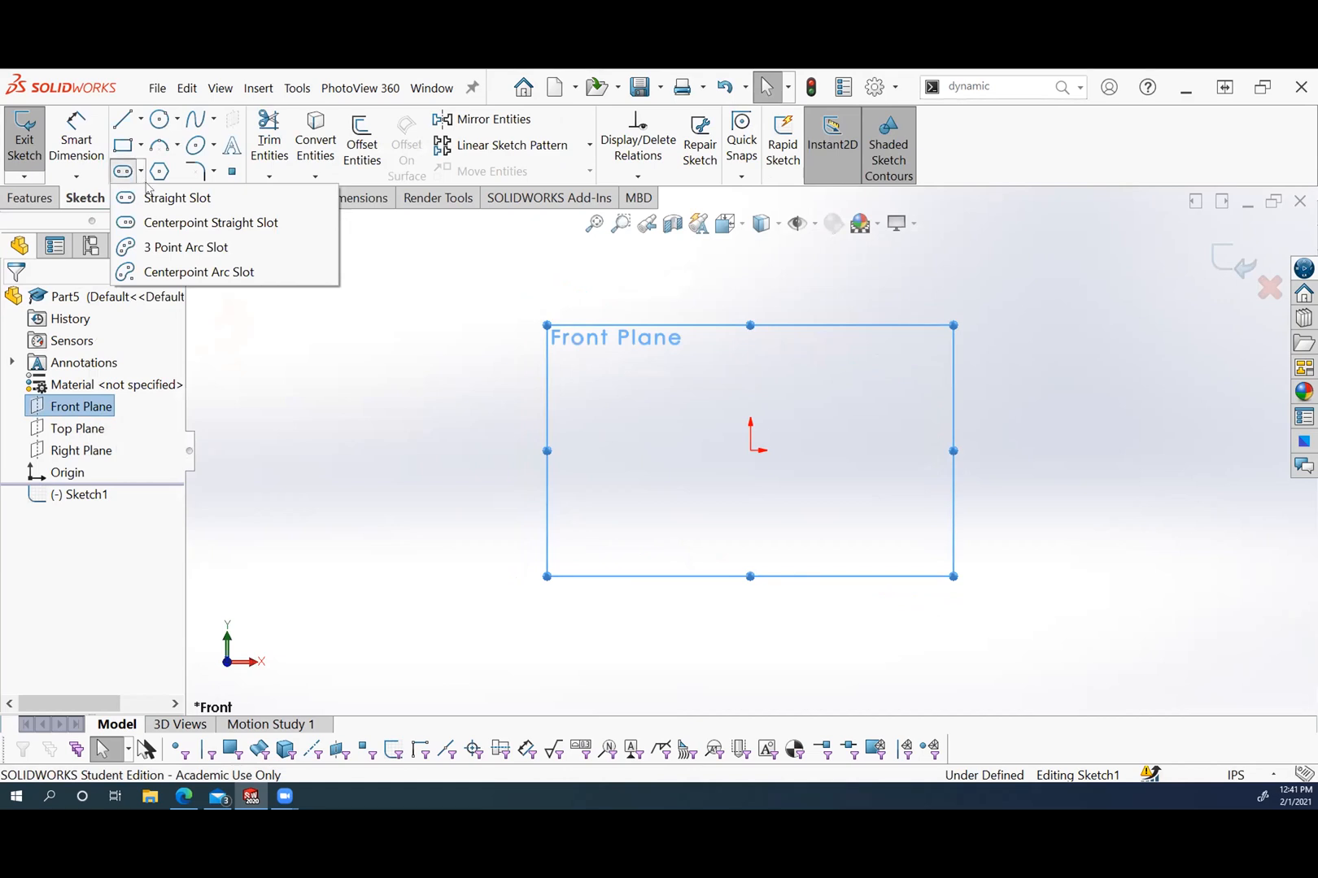
click(155, 197)
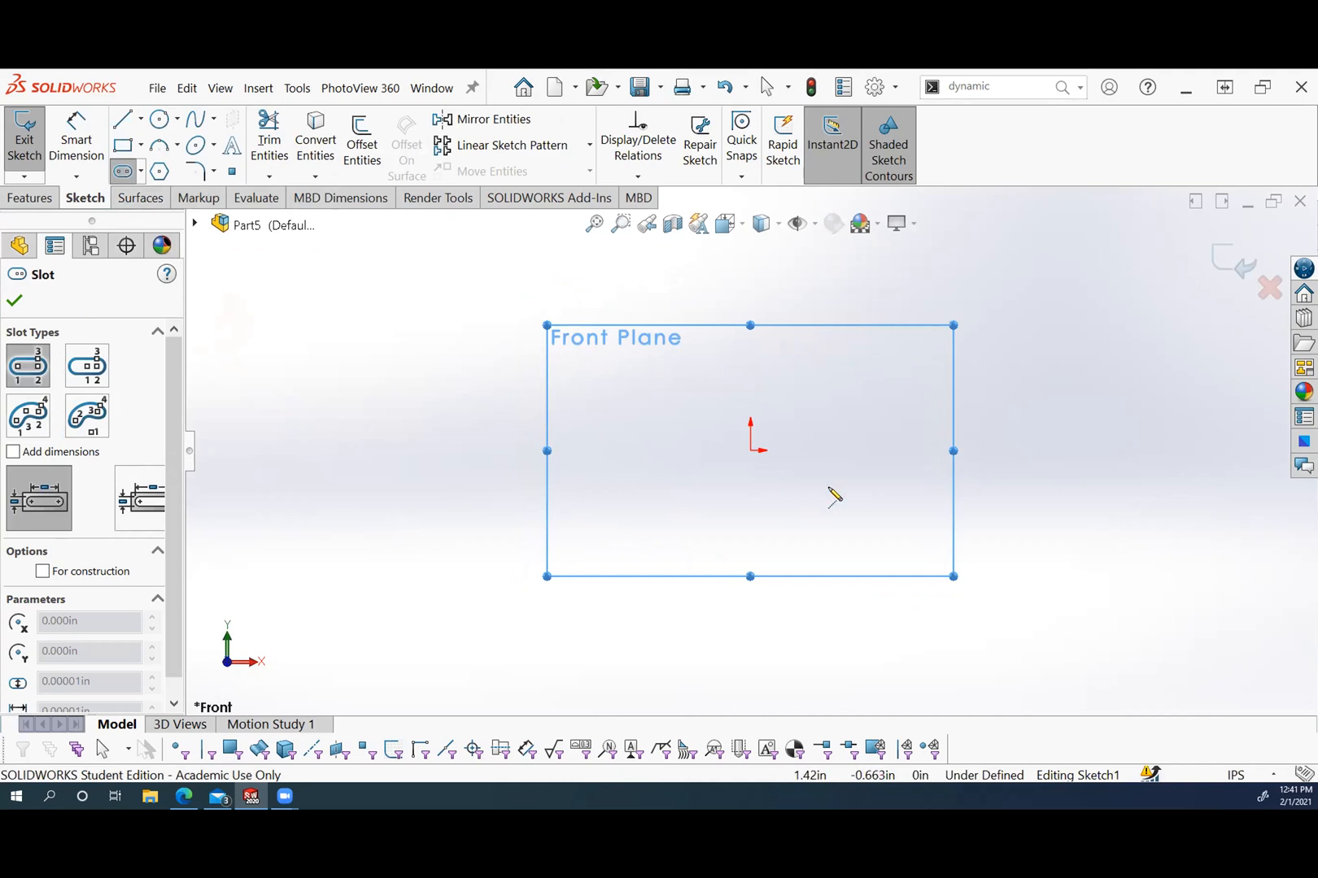
click(751, 451)
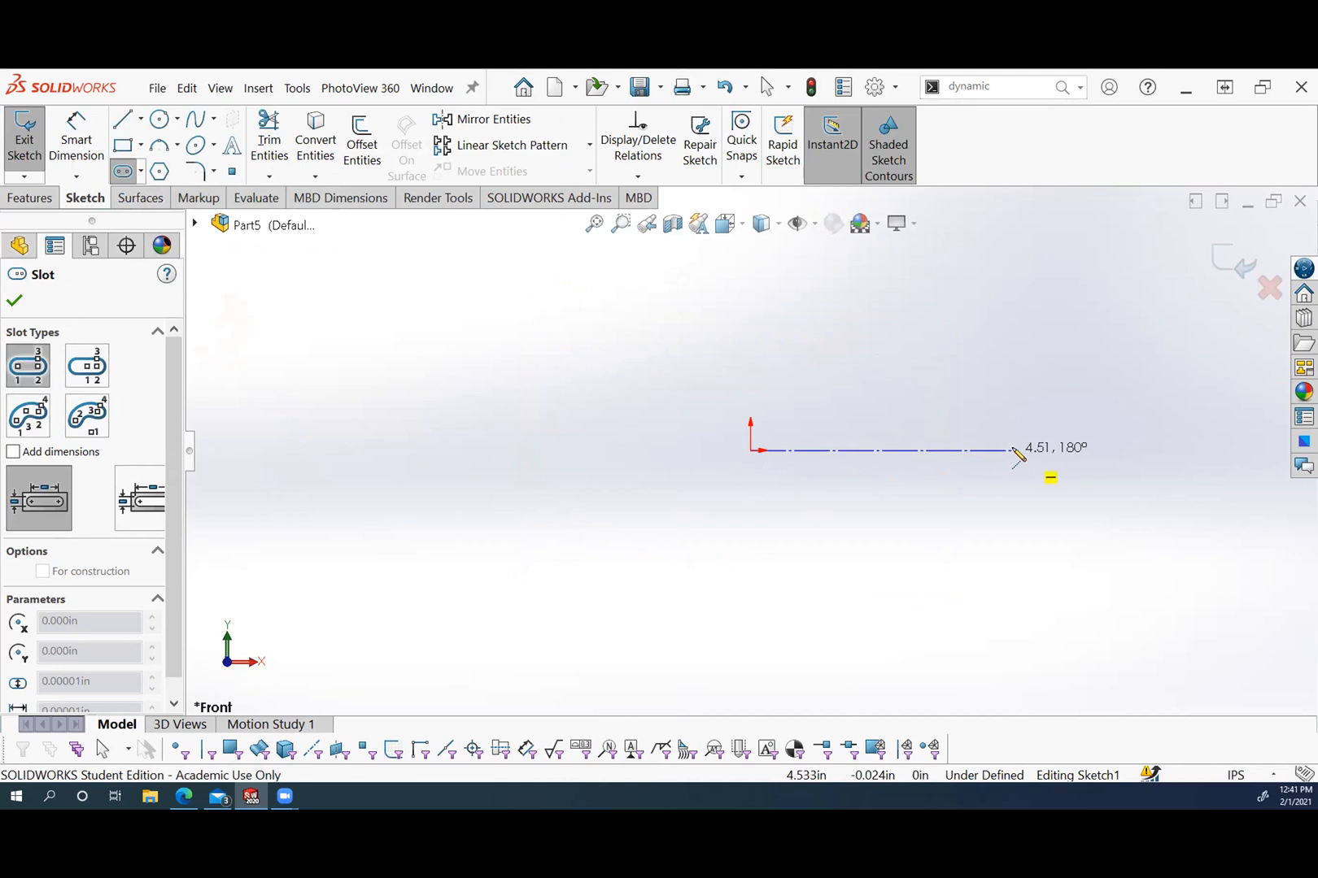
click(1000, 454)
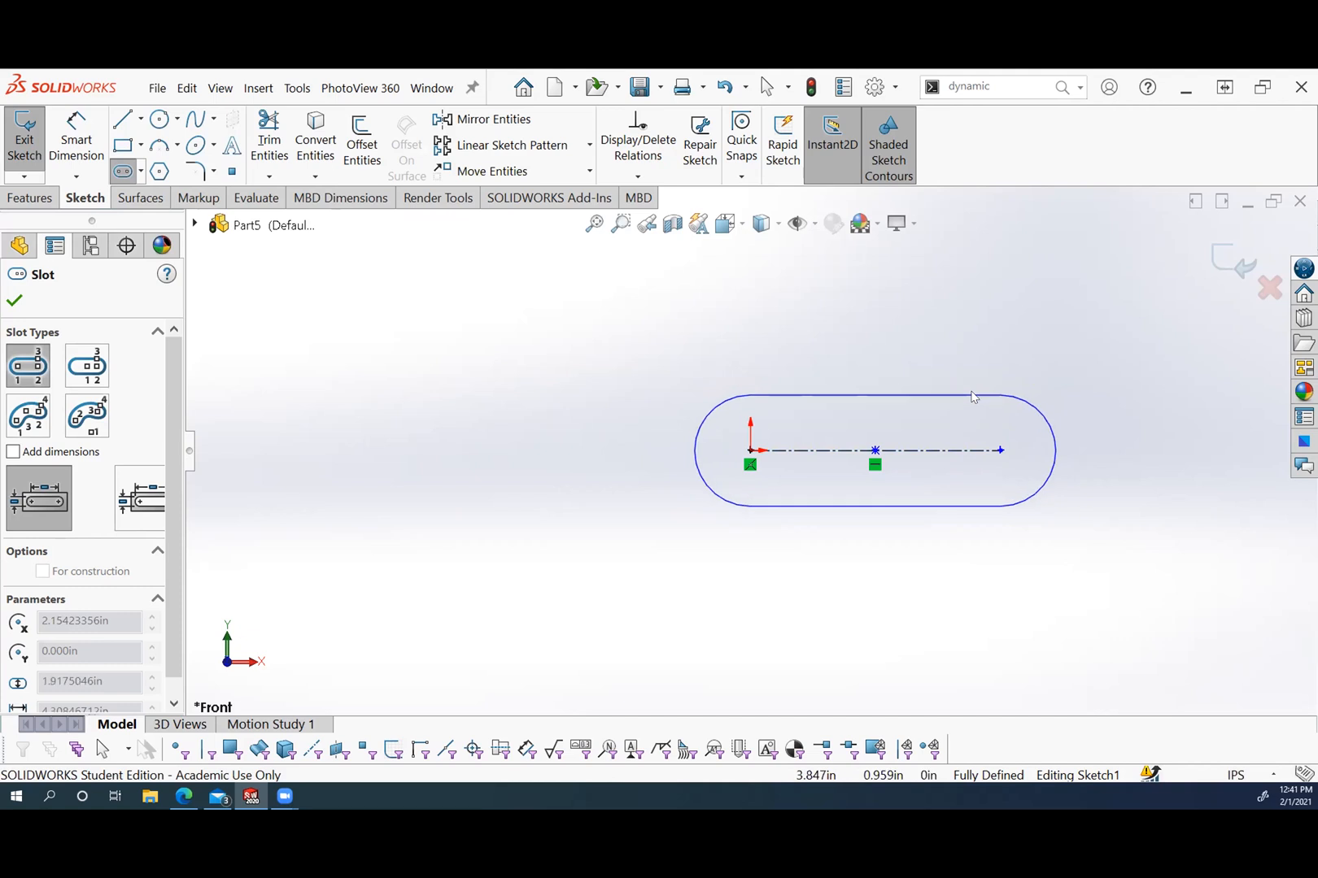
click(972, 383)
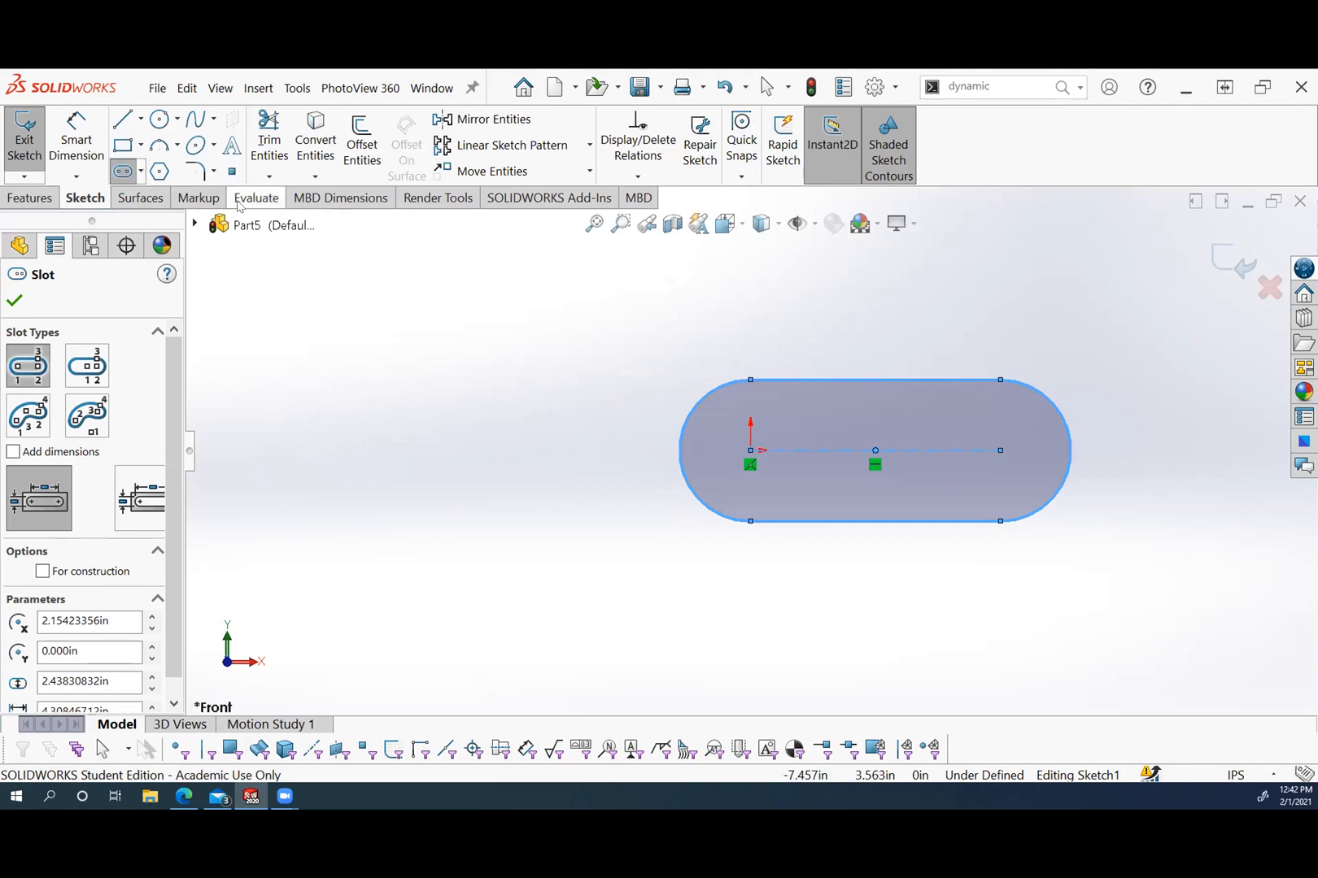
Draw a circle centred on the origin and another about 1.16 in in diameter centred on the slot's other arc.
click(159, 124)
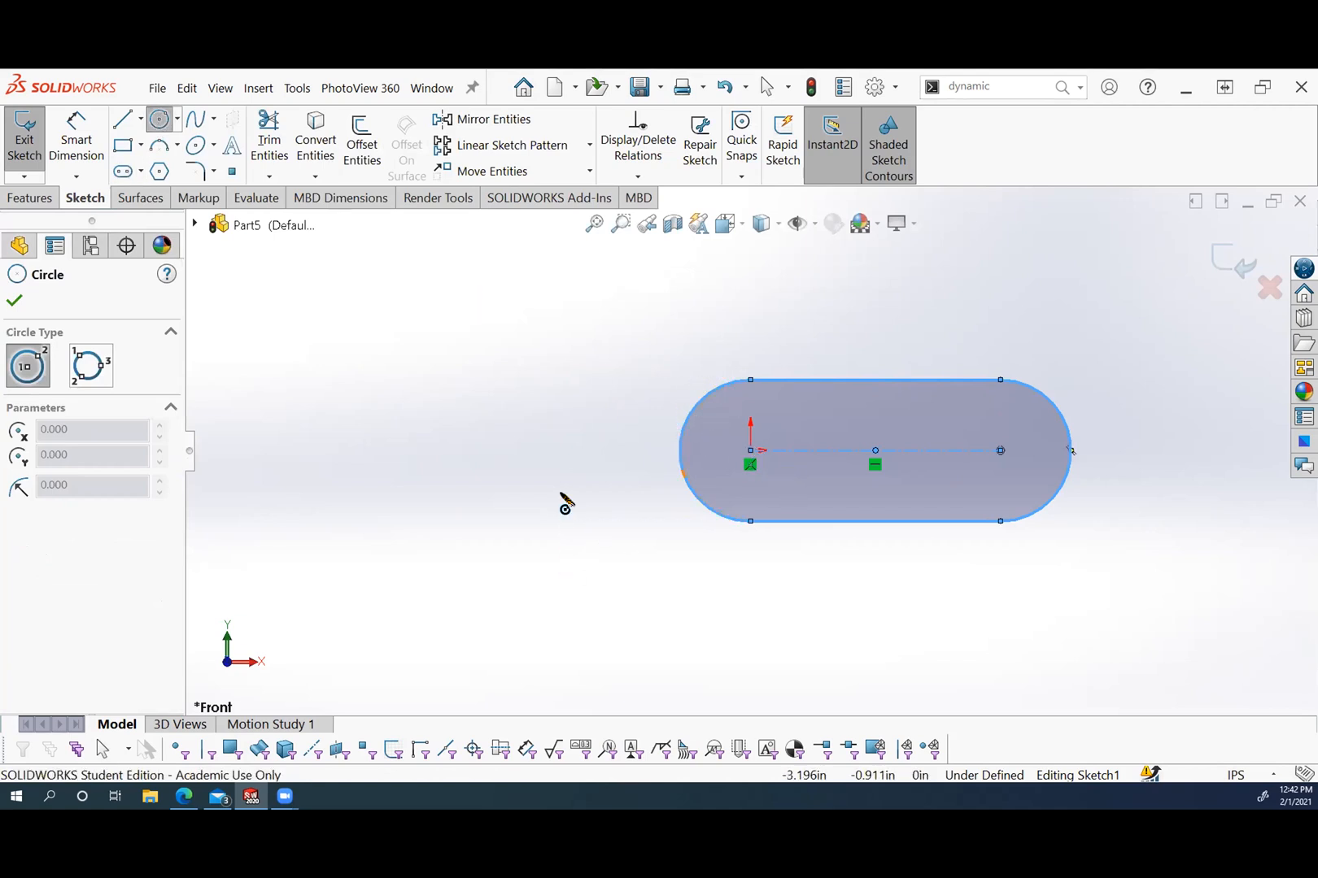
key(Escape)
scroll(1159, 361, down, 1)
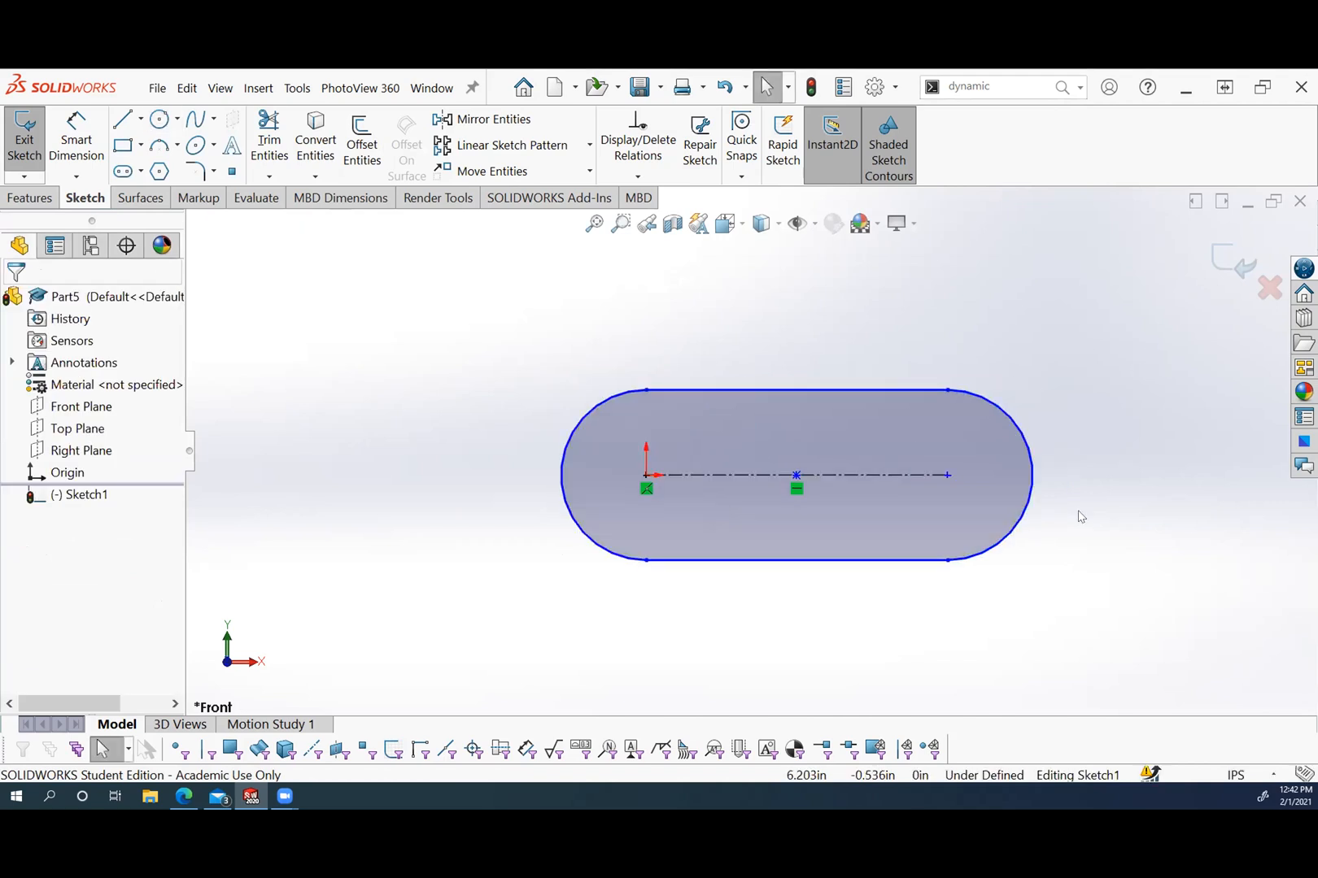
scroll(880, 540, down, 1)
click(159, 119)
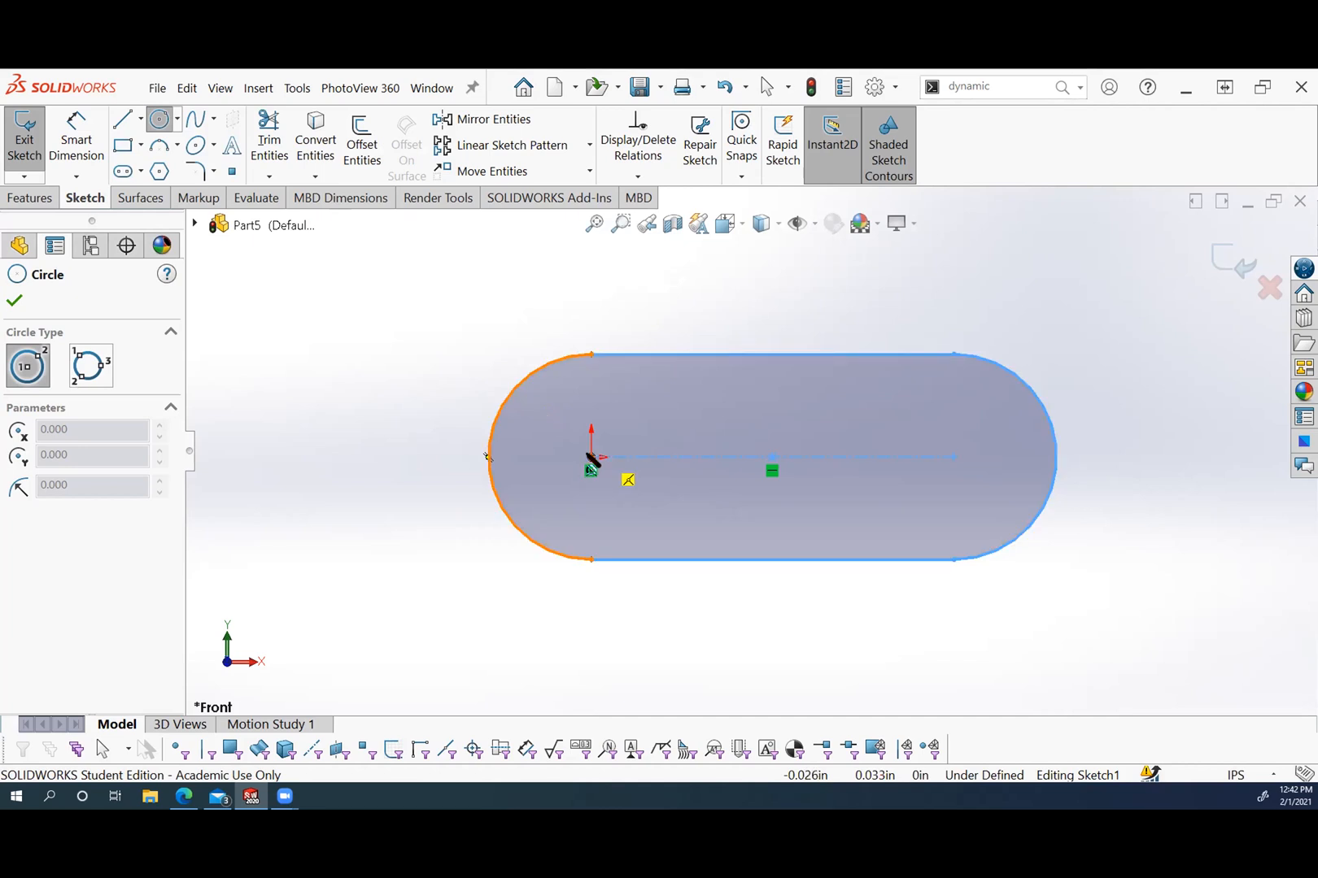
drag(591, 459, 617, 418)
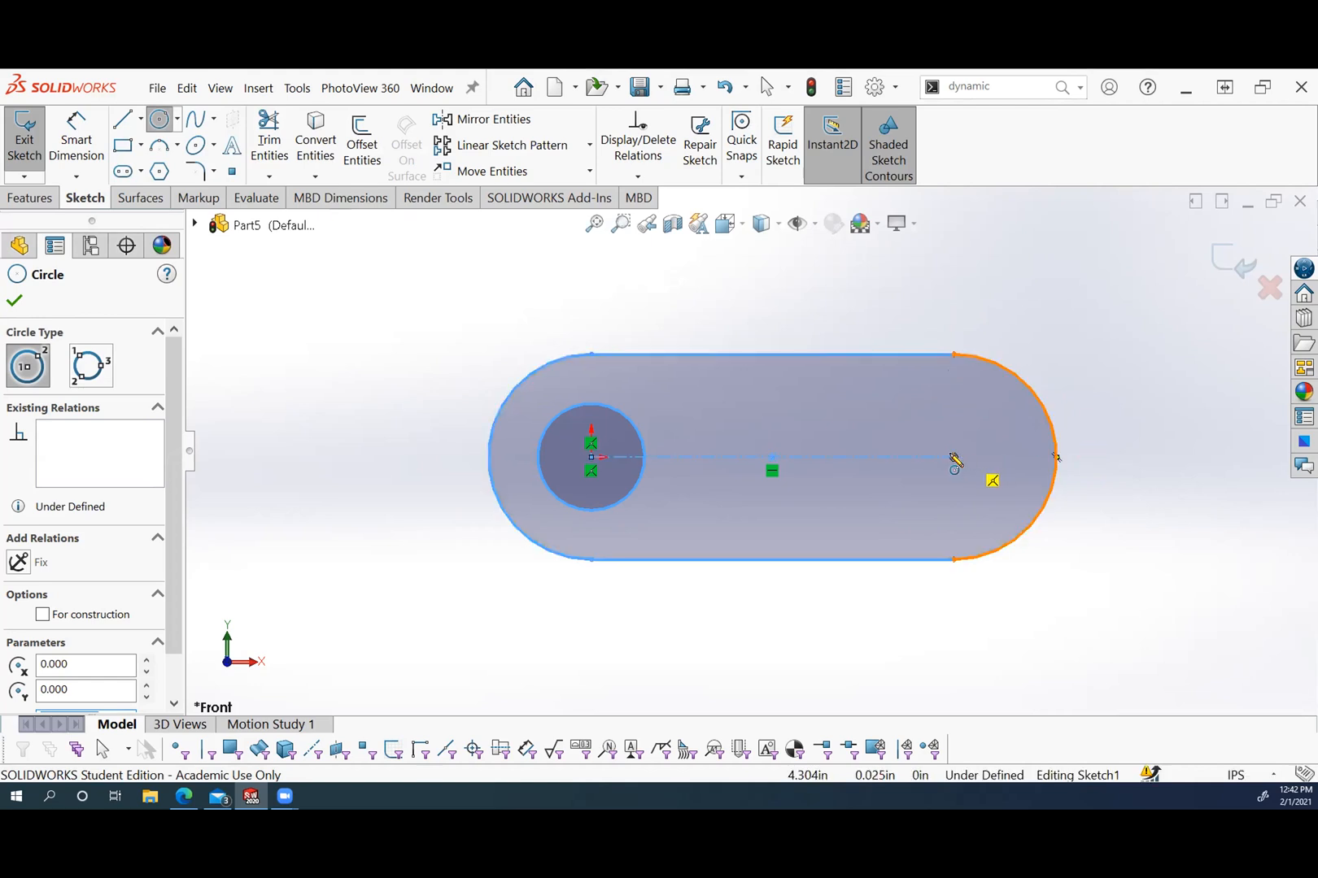
click(955, 461)
click(1003, 457)
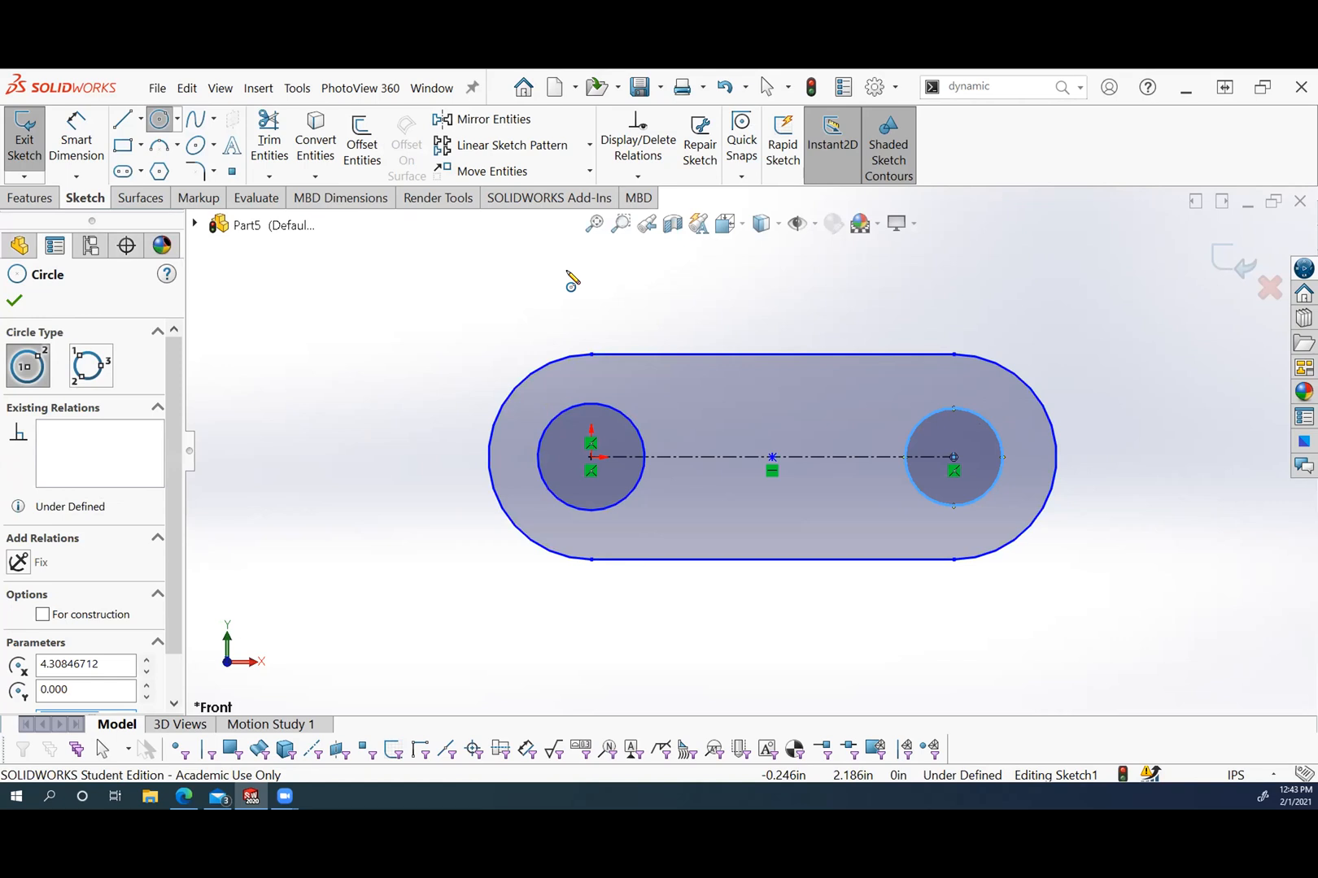
key(Escape)
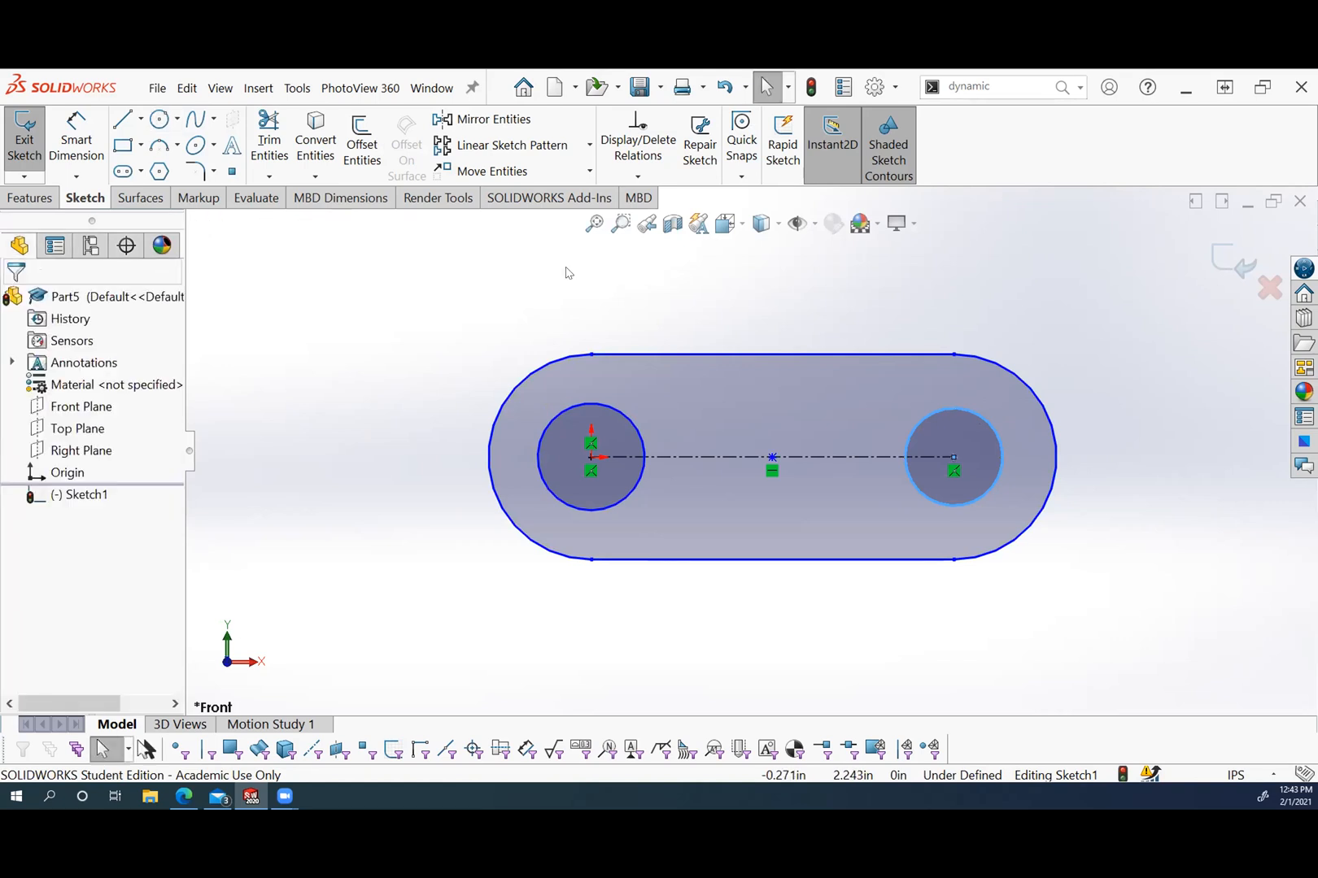
click(1061, 320)
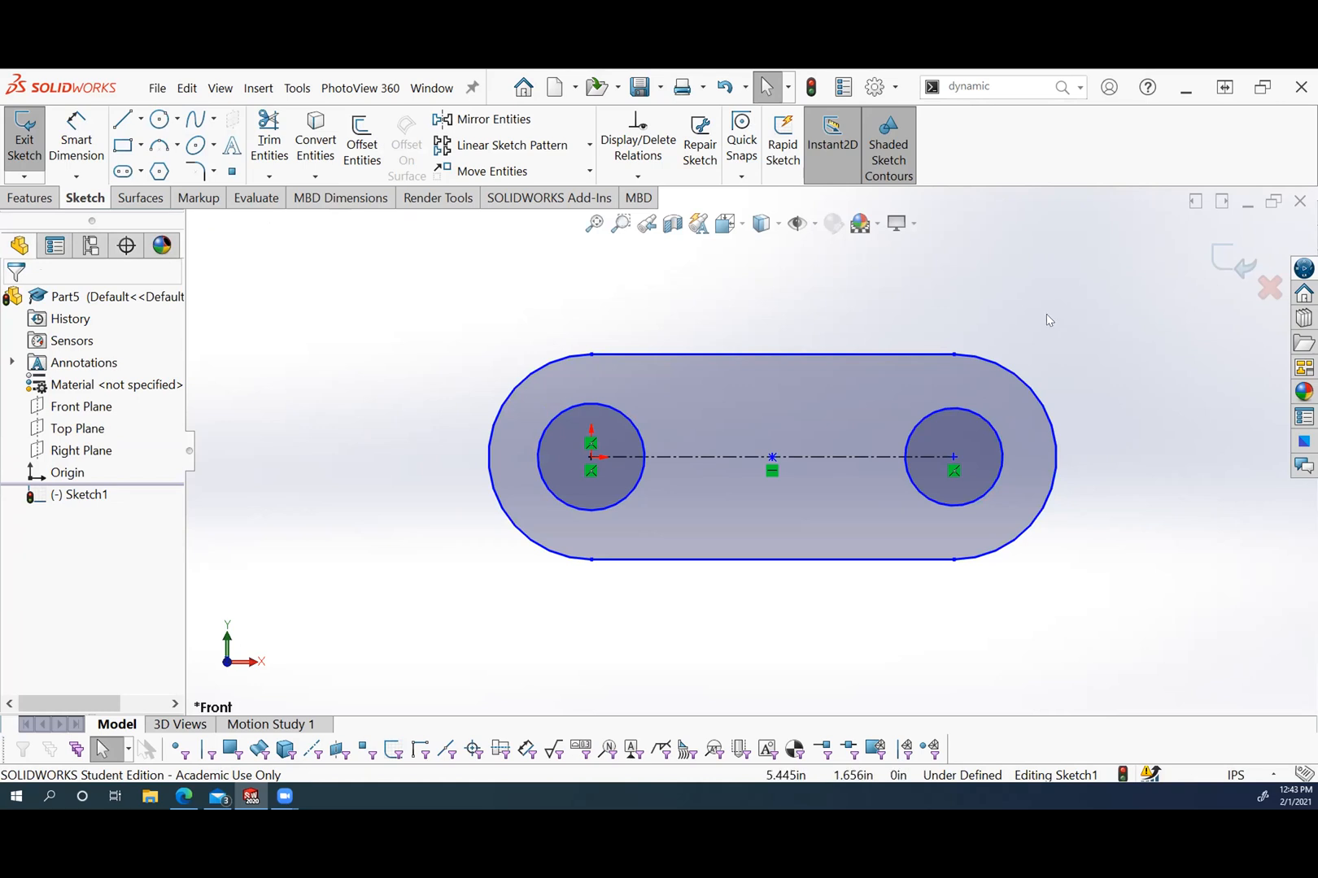
Apply an Equal relation between the two circles inside the slot.
click(989, 421)
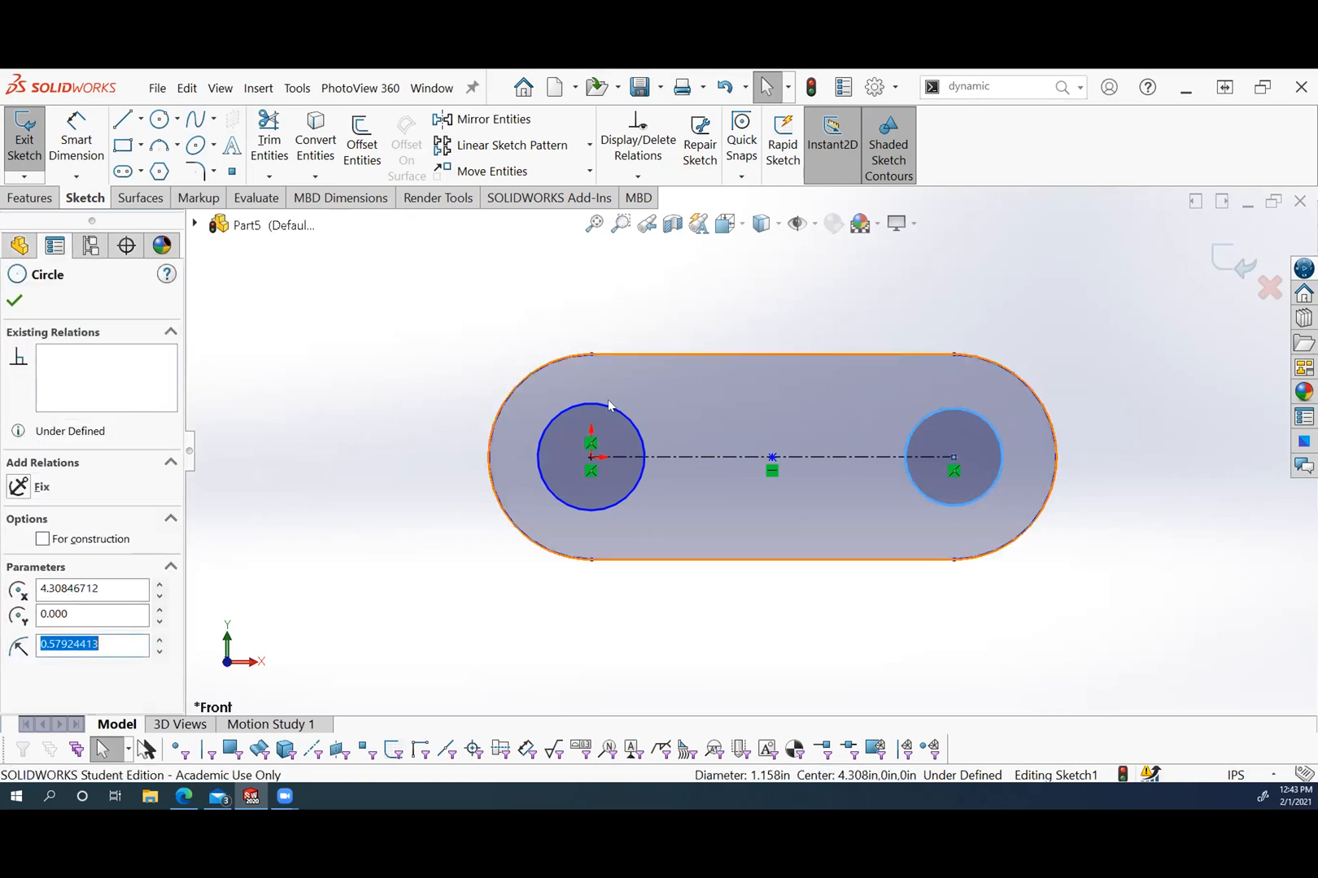
ctrl+click(600, 403)
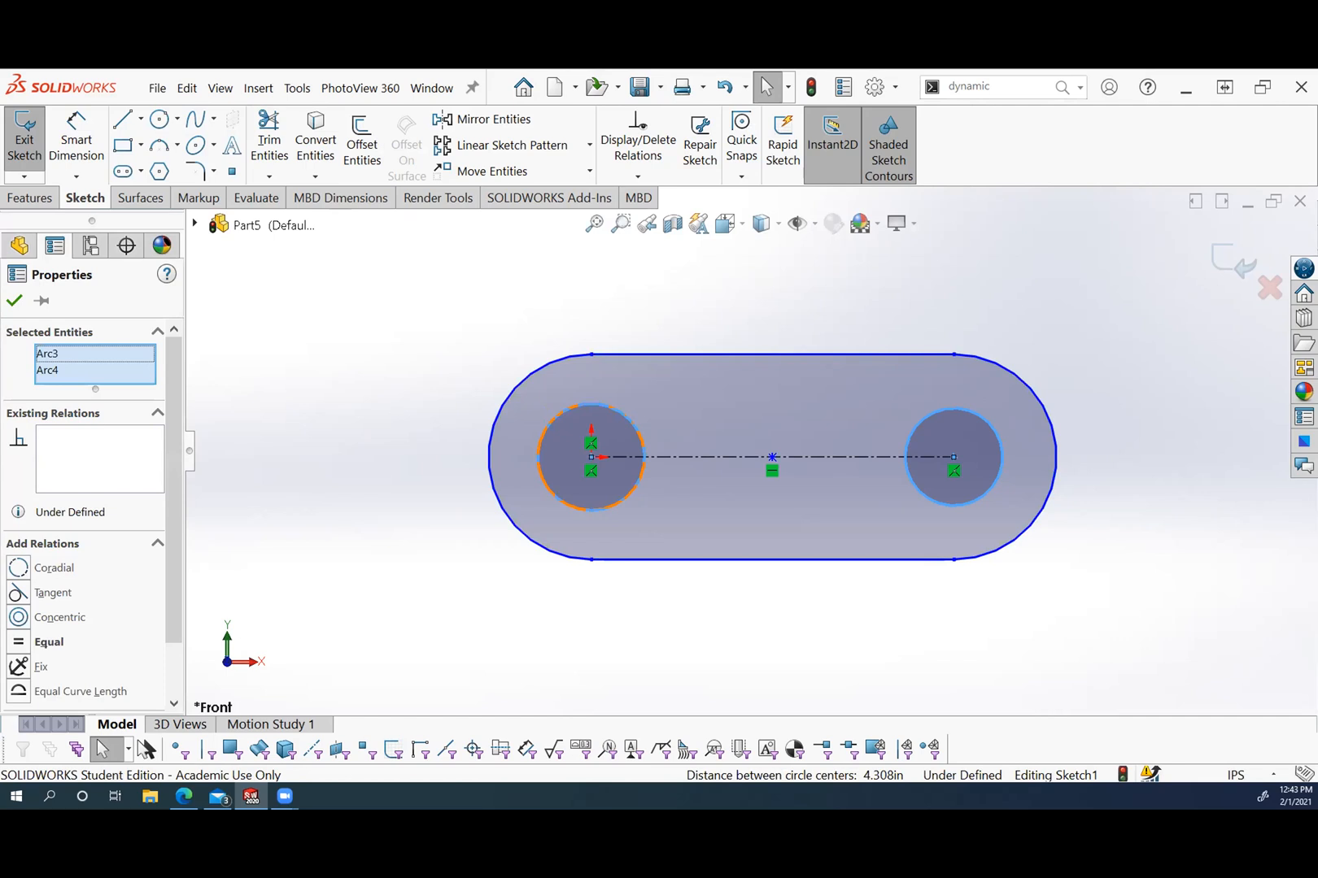
click(16, 642)
click(10, 301)
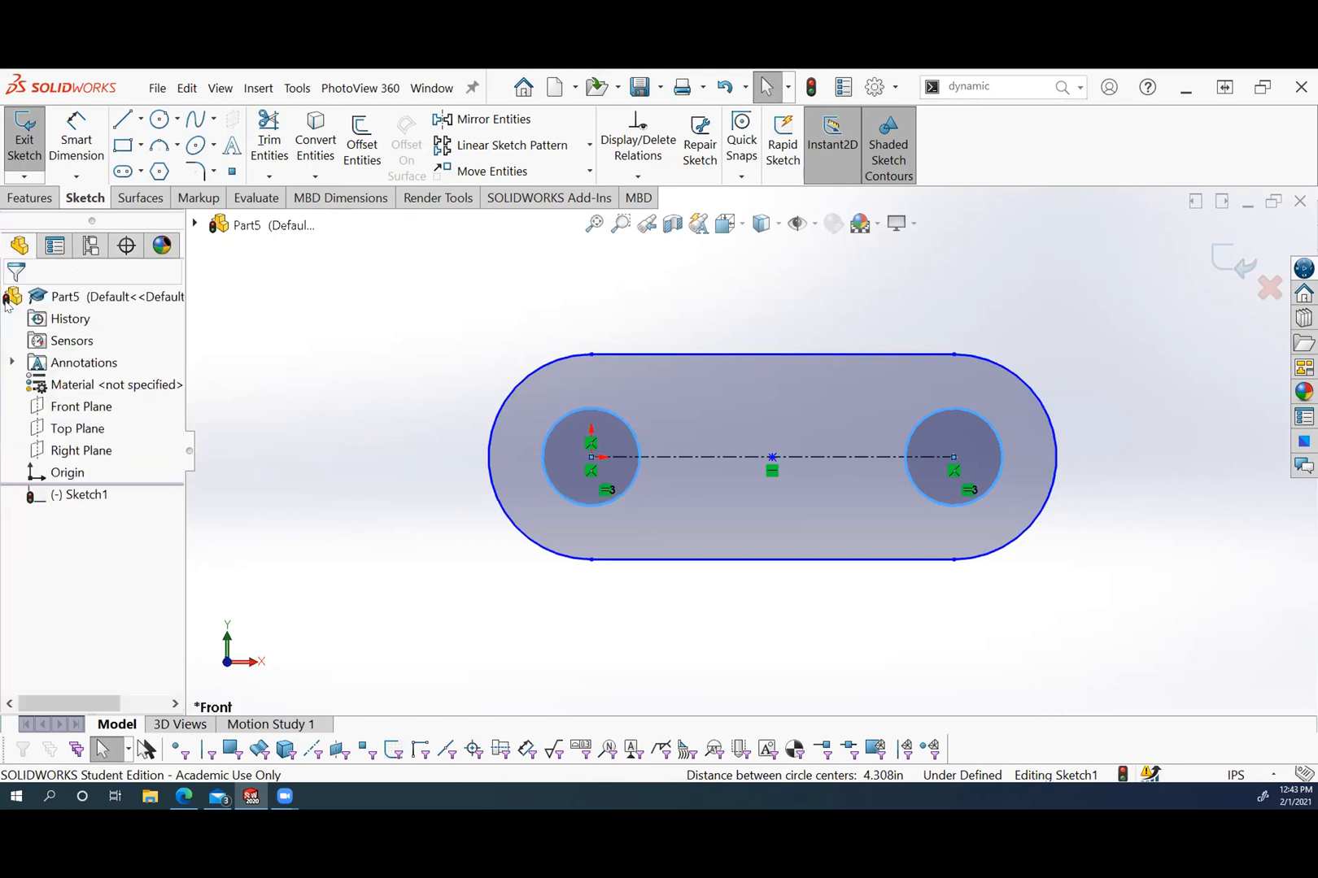
click(459, 221)
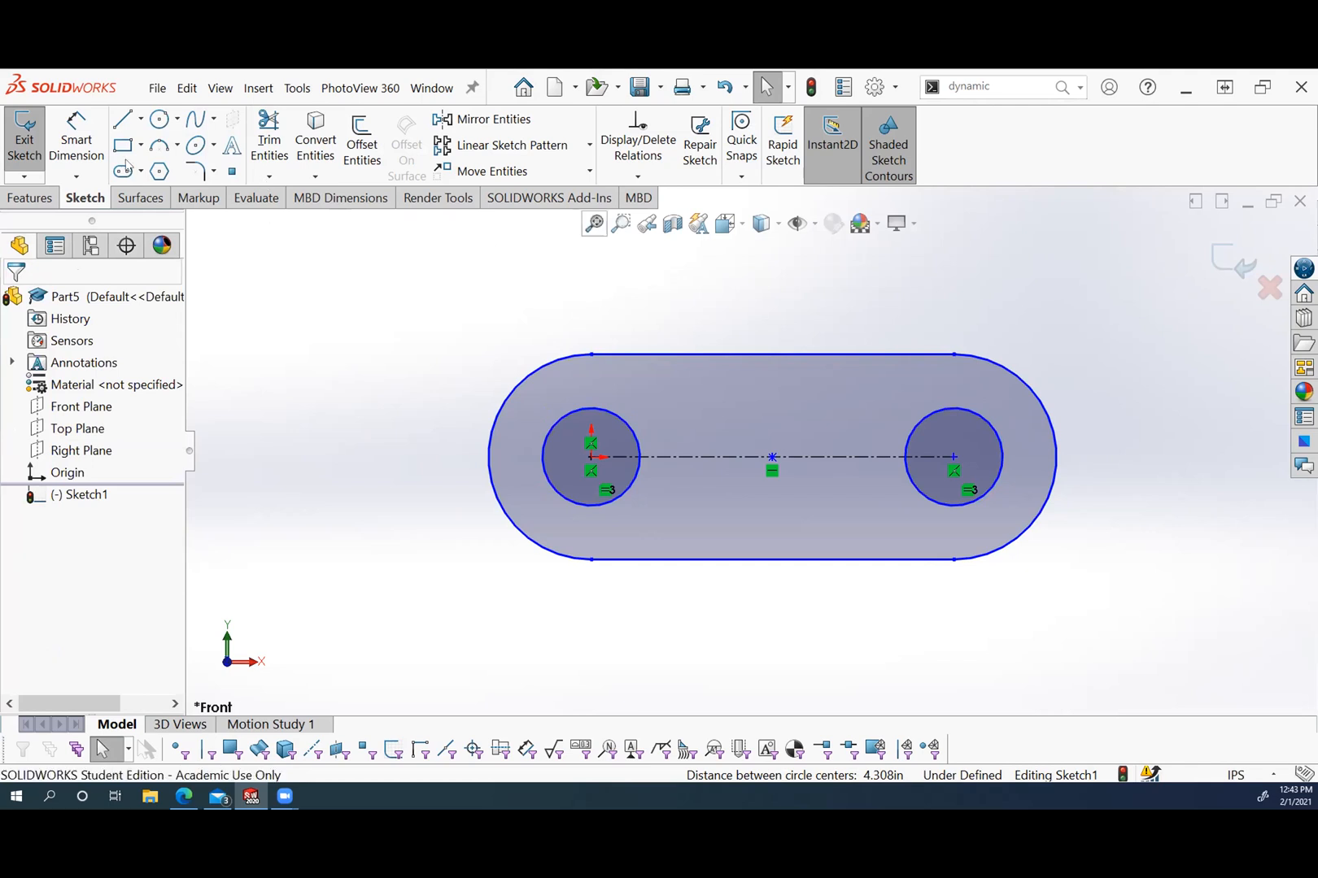
Dimension the horizontal distance between the two circle centres and set it to 1.25 in.
click(90, 152)
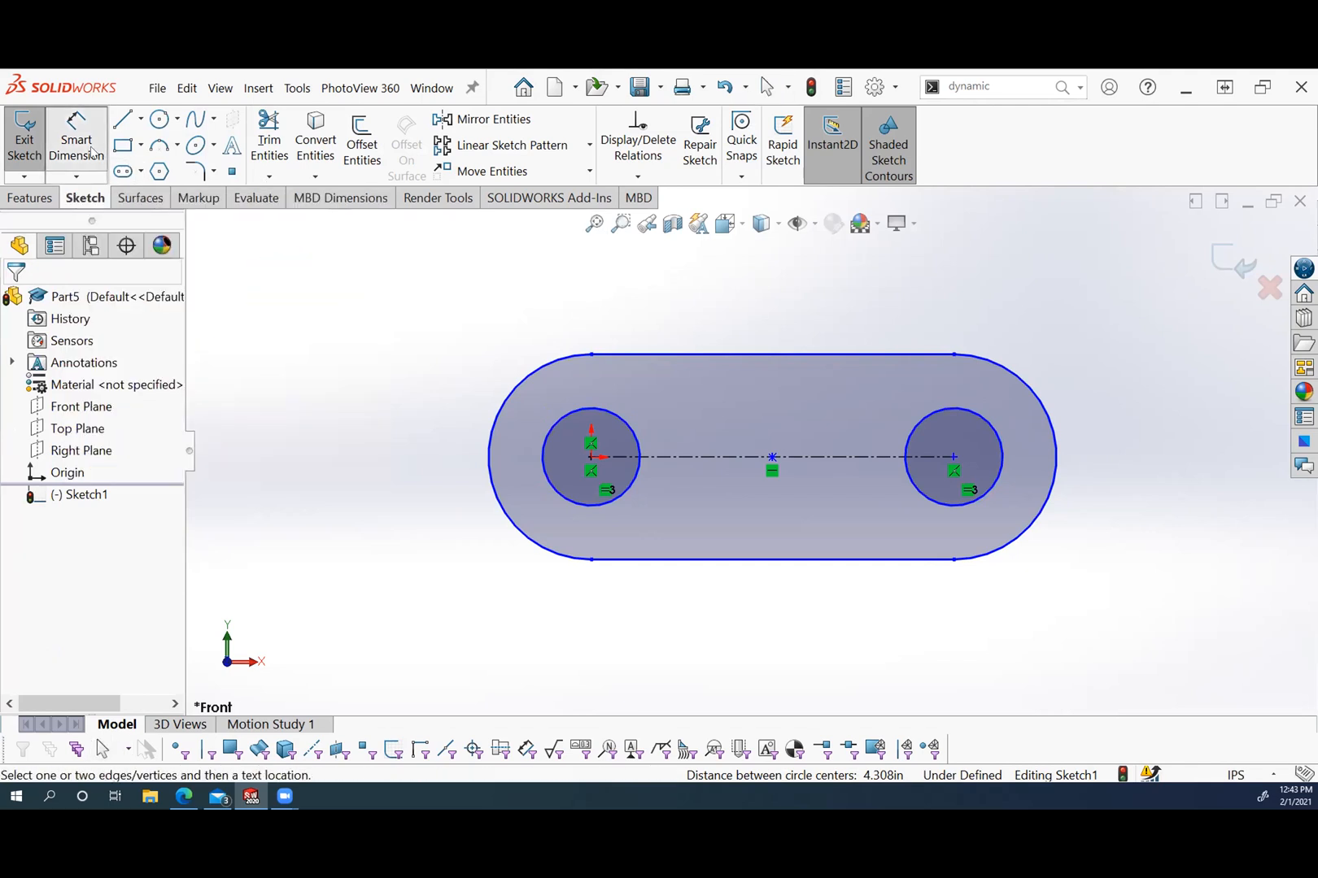
click(591, 458)
click(953, 458)
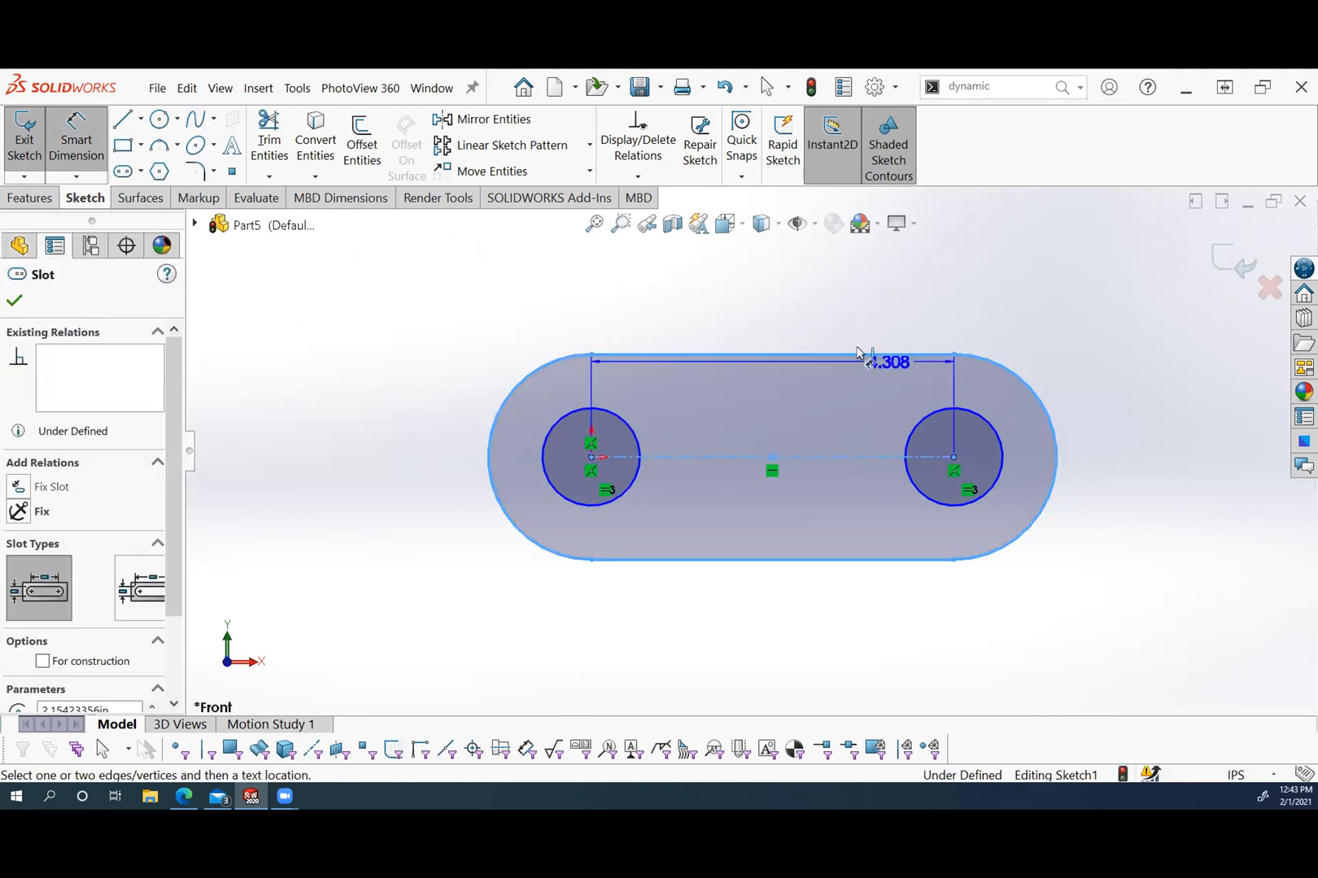
click(778, 307)
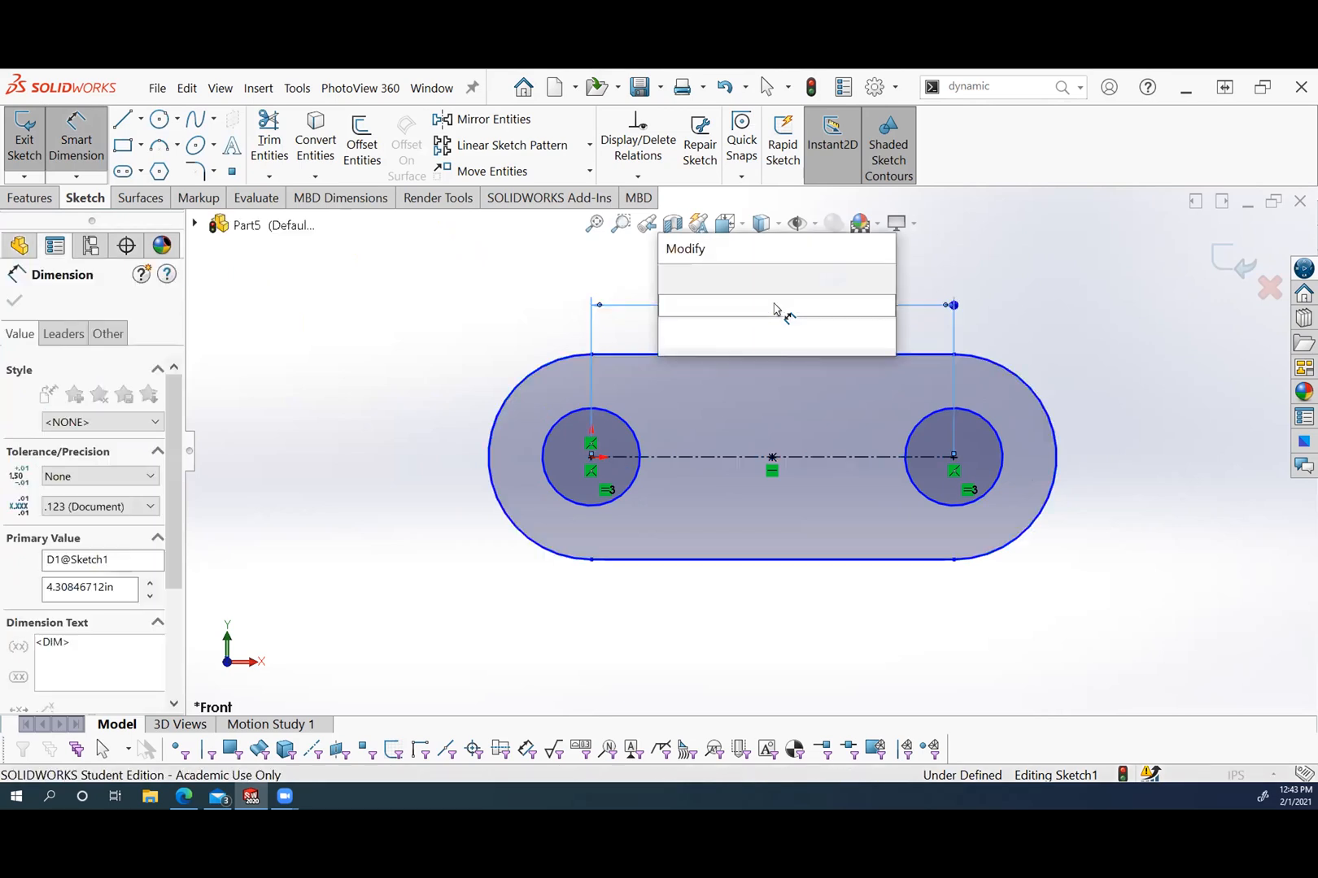
text(1.25)
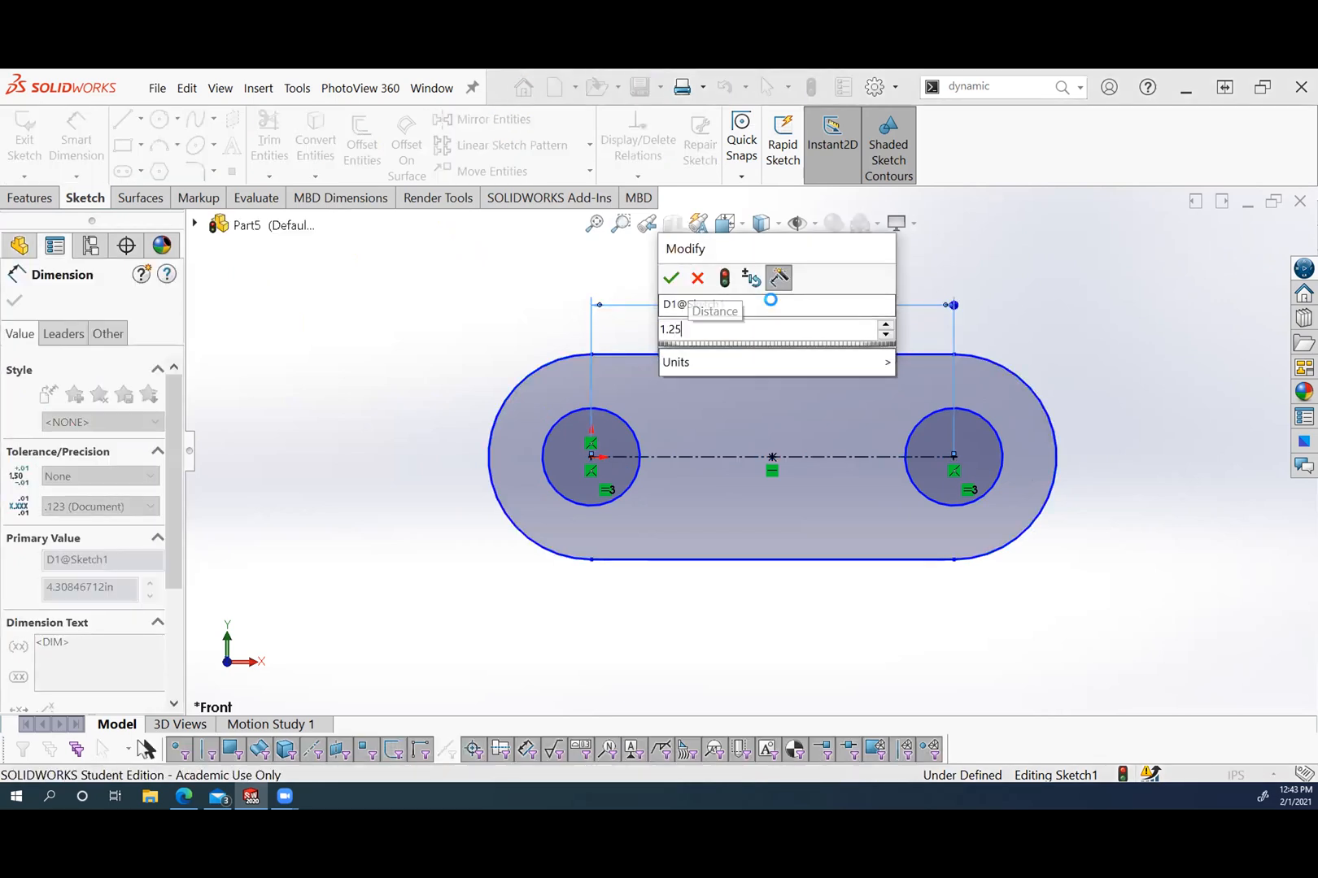
key(Return)
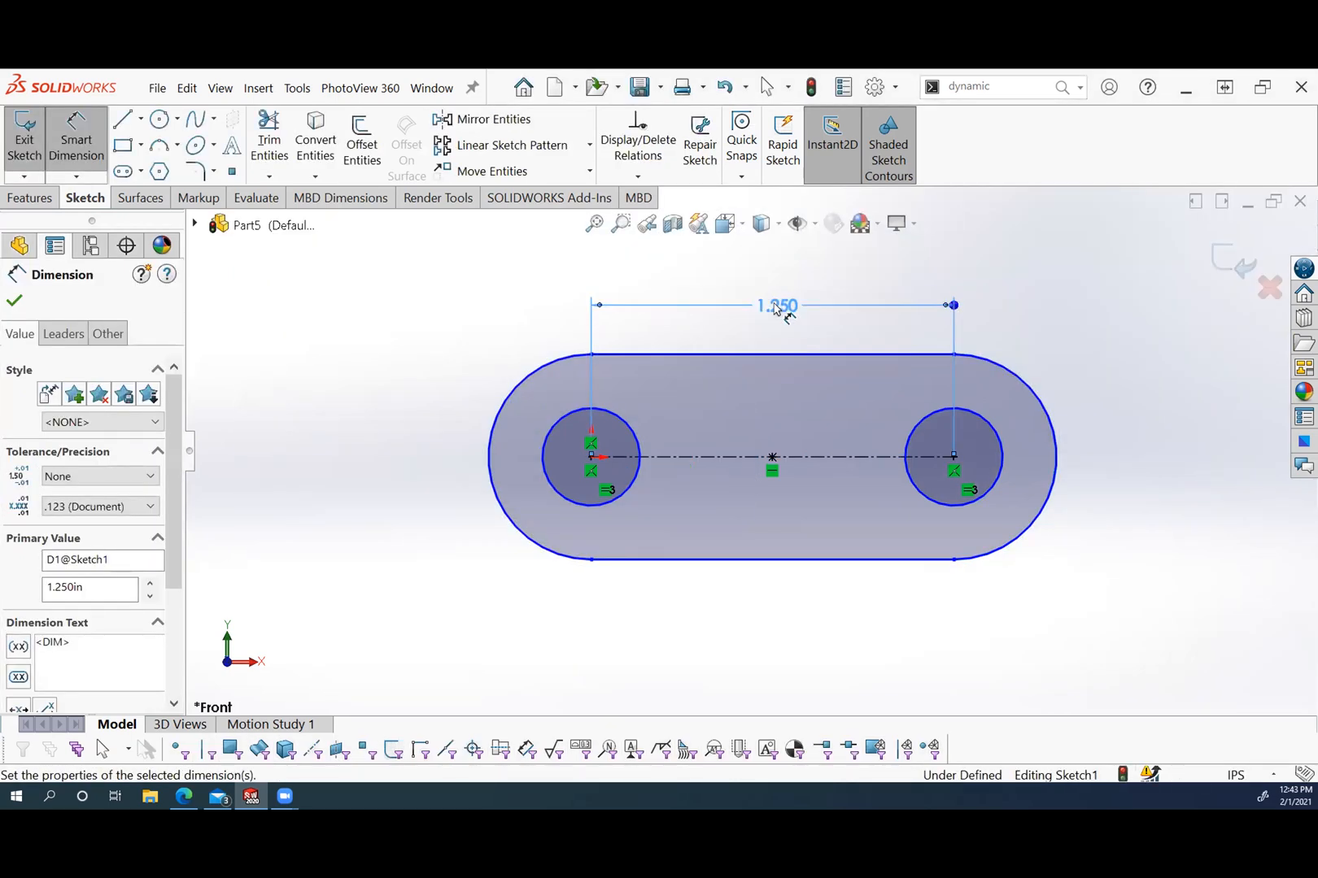
Dimension the radius of the slot's rounded end and set it to 0.5 in.
click(1026, 379)
click(1082, 305)
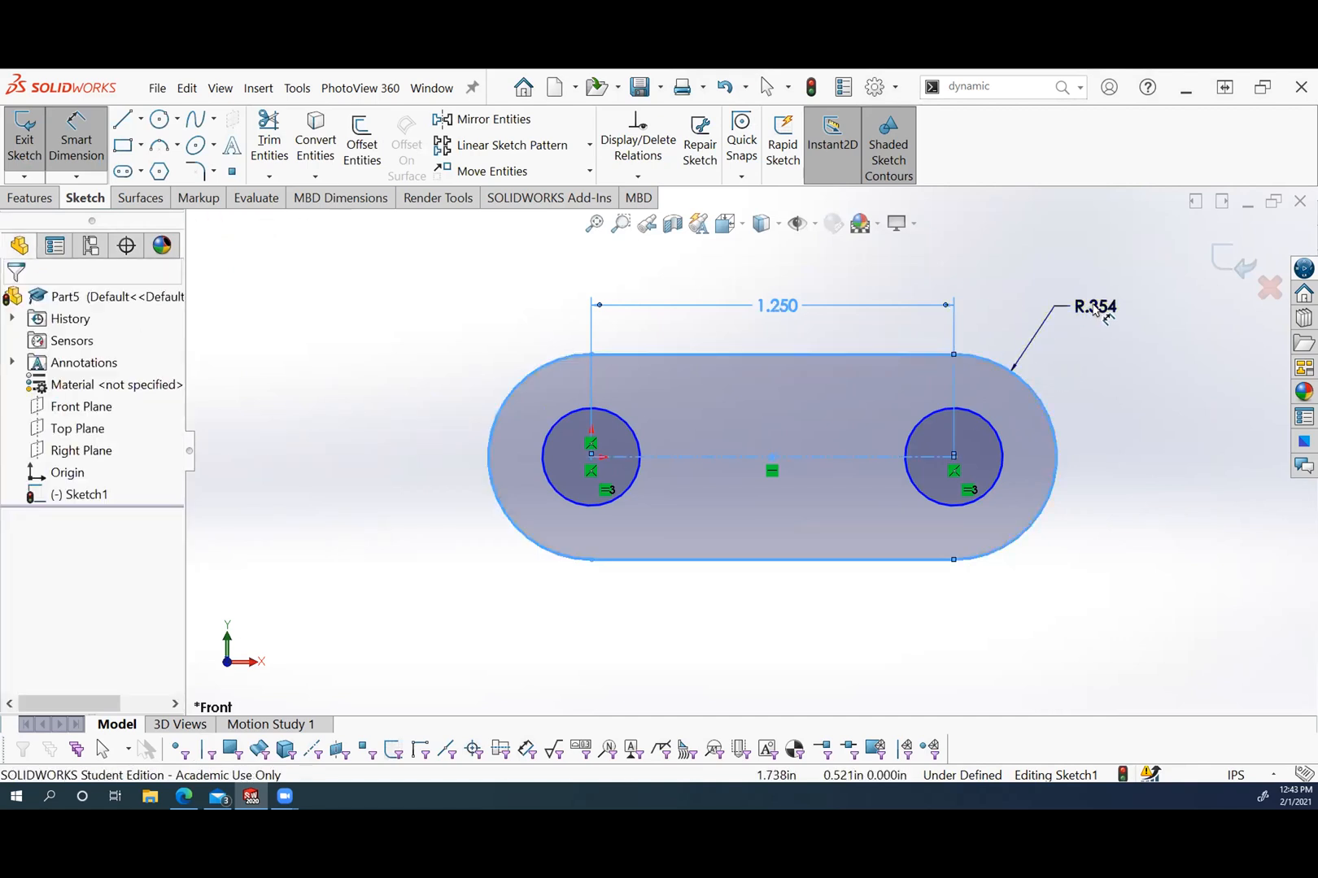
text(.5)
key(Return)
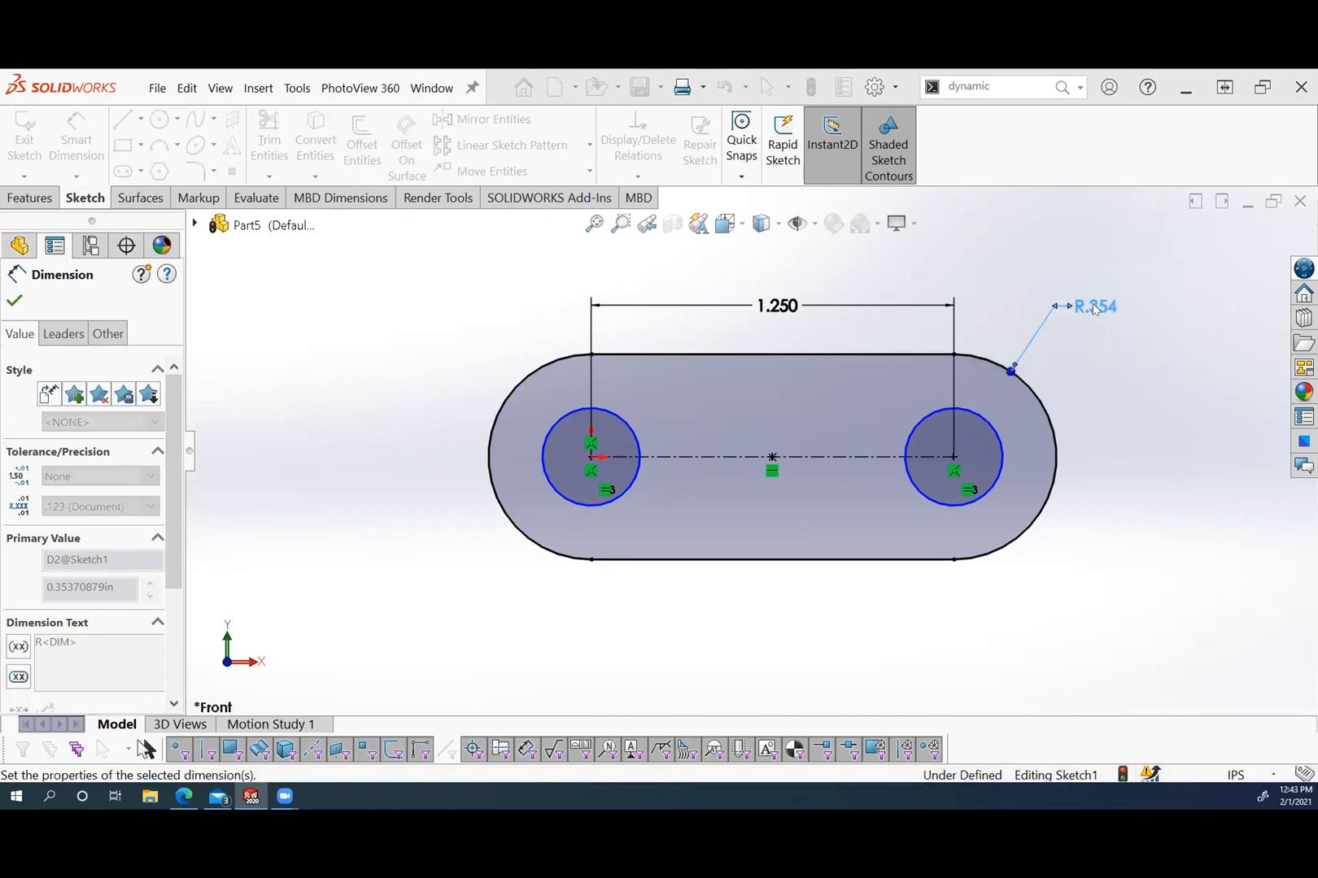
Dimension the diameter of the circle away from the origin and set it to 0.325 in.
click(1001, 443)
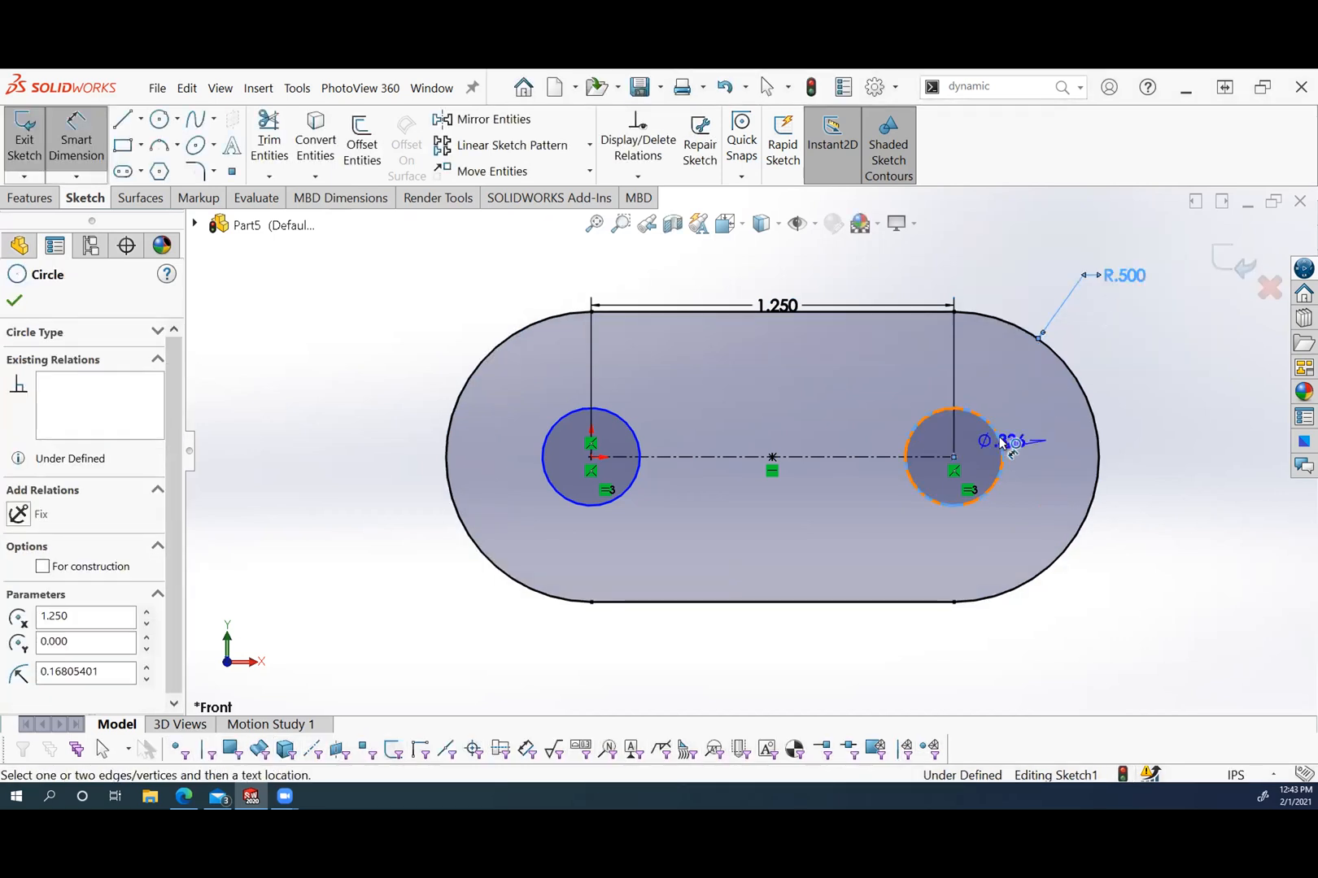
click(1190, 398)
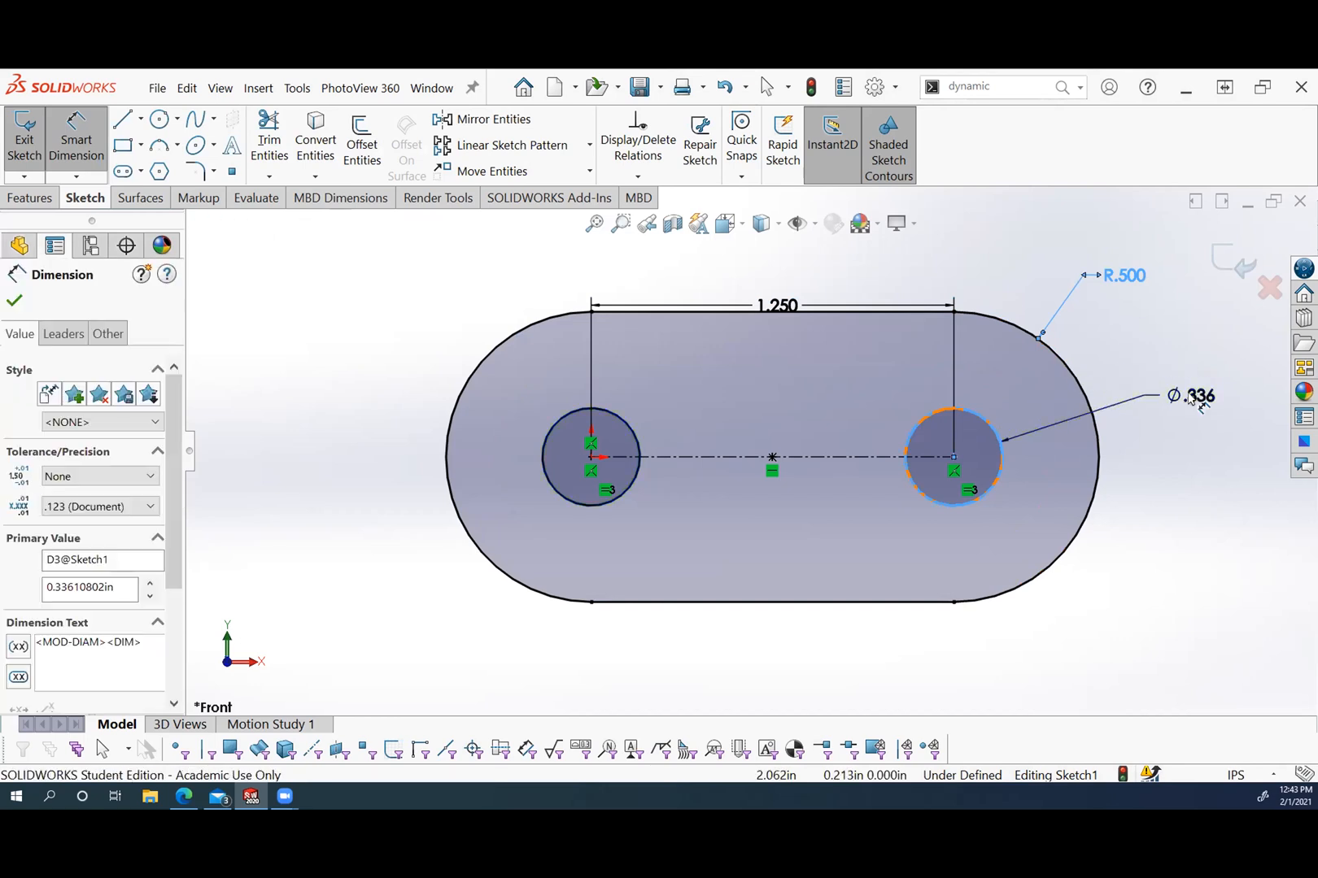
text(.325)
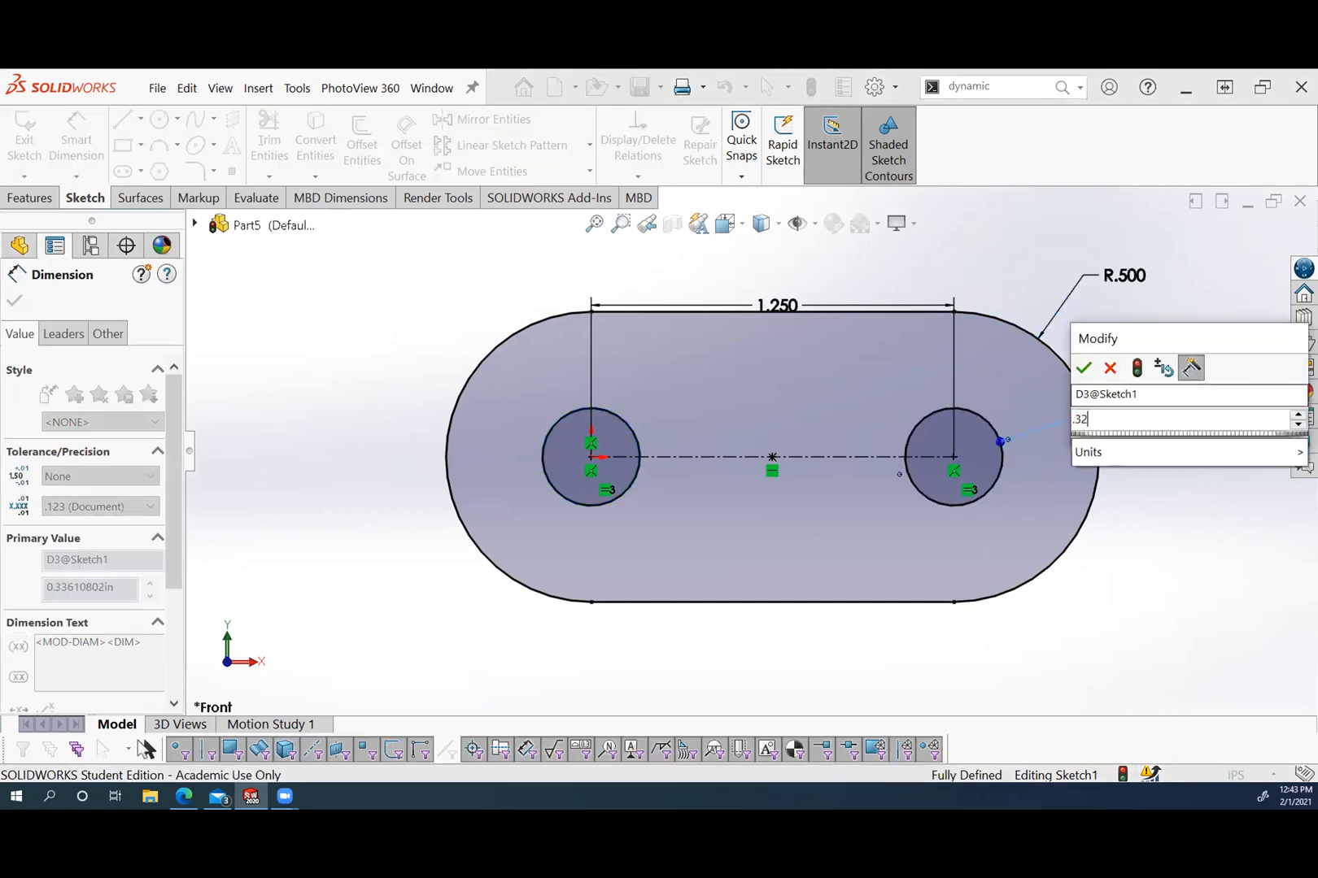
key(Return)
scroll(1156, 355, up, 1)
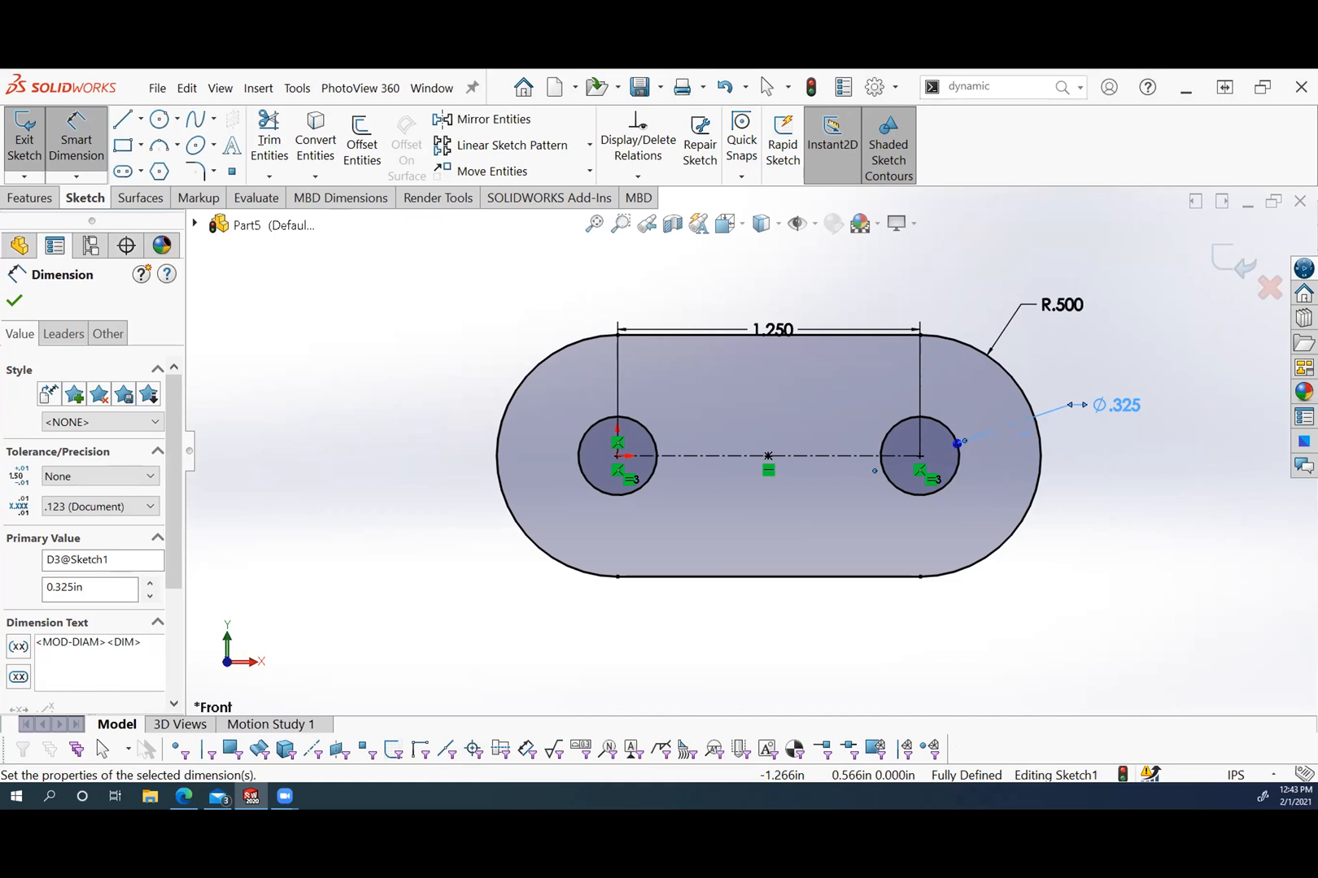
Extrude the slot profile with its two holes to a depth of 0.75 in using the Mid Plane end condition.
click(29, 199)
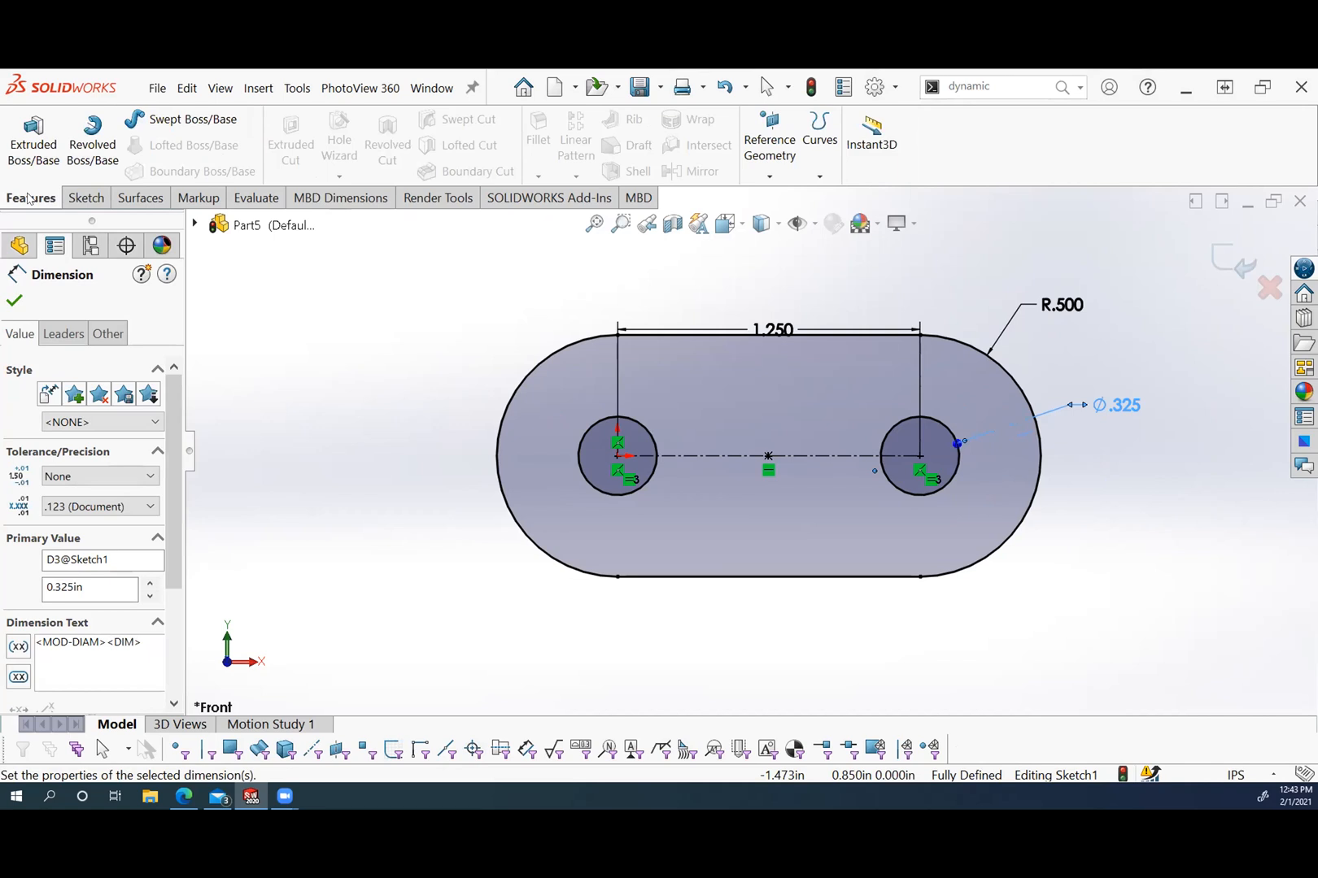
click(31, 142)
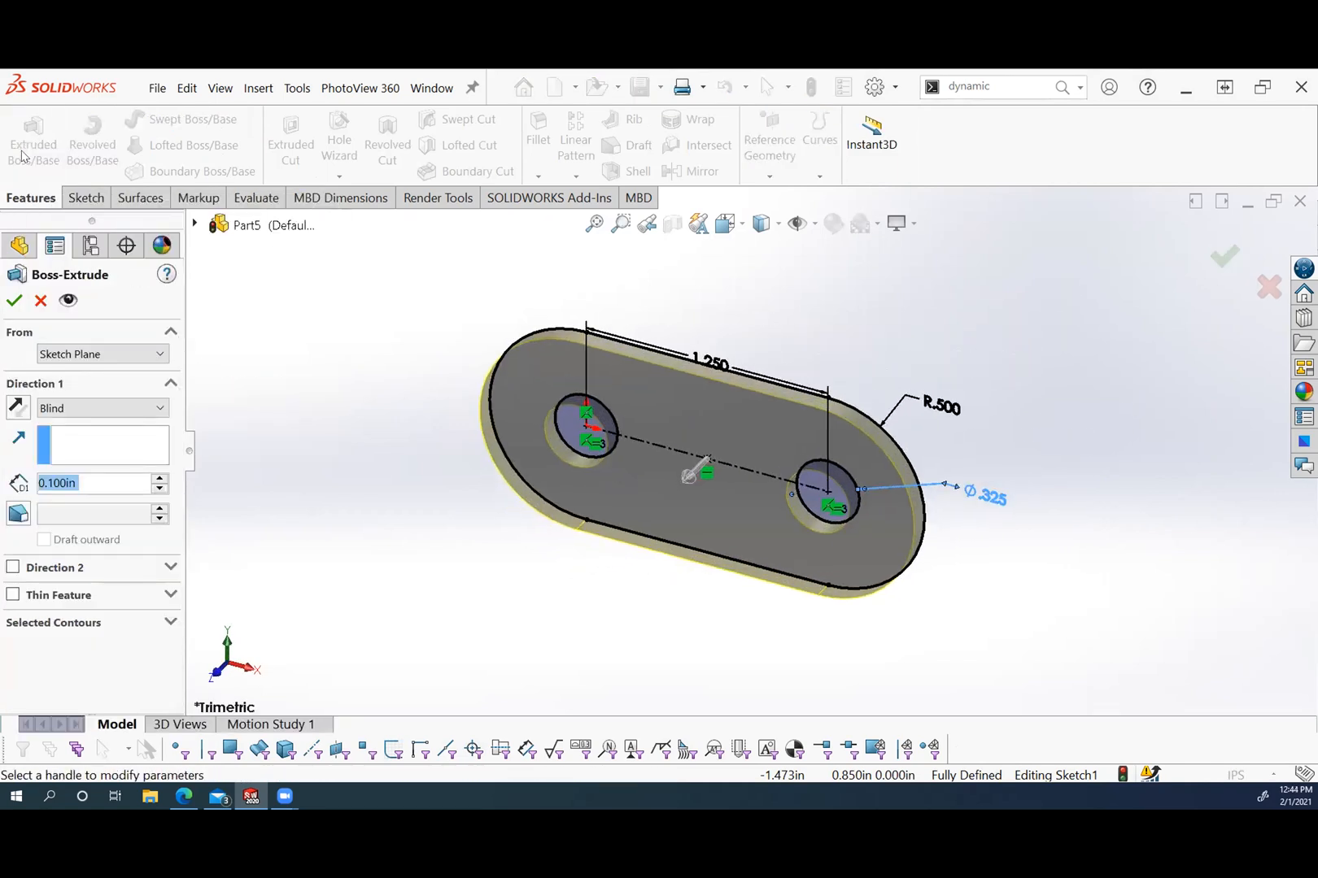
click(141, 408)
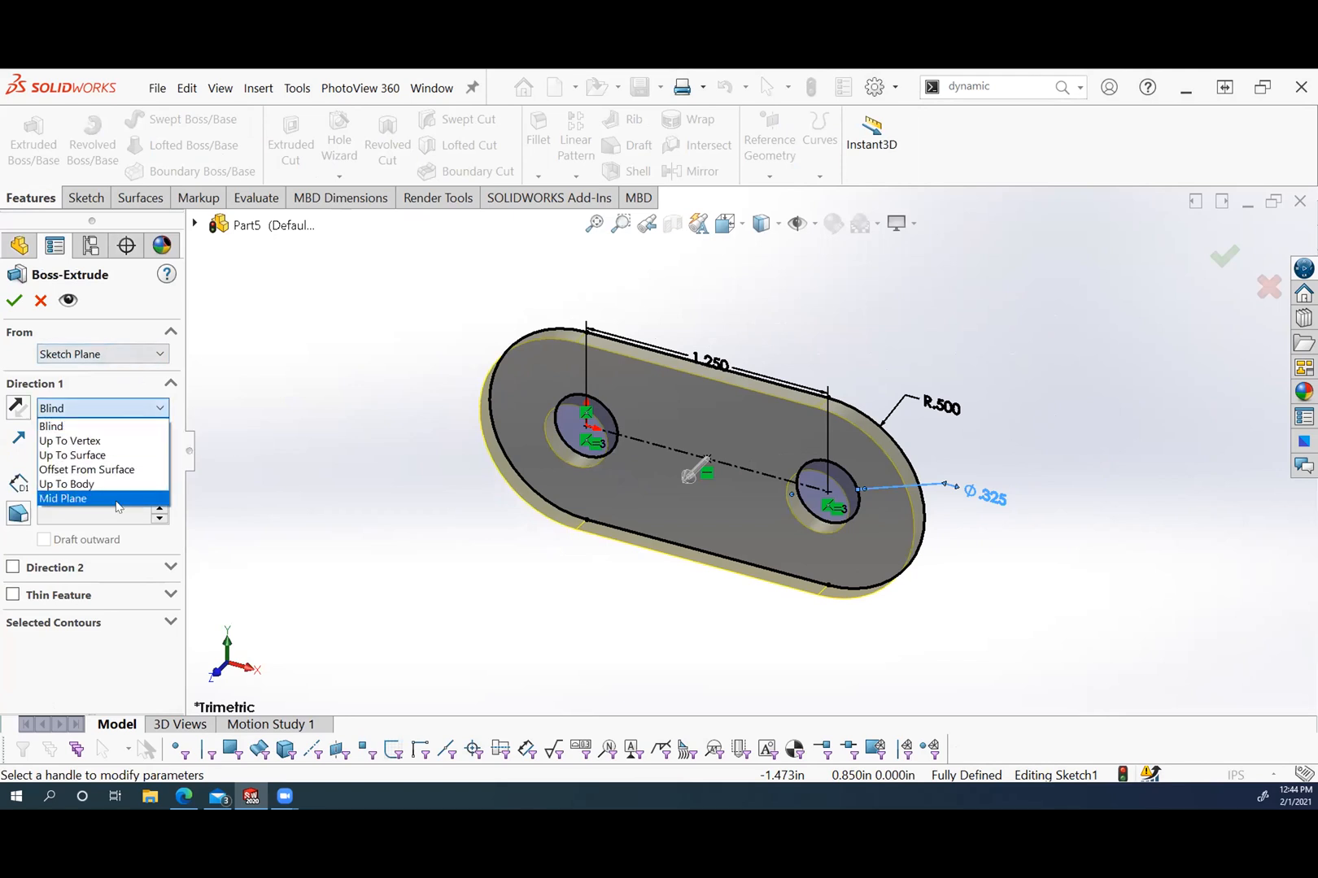
click(118, 499)
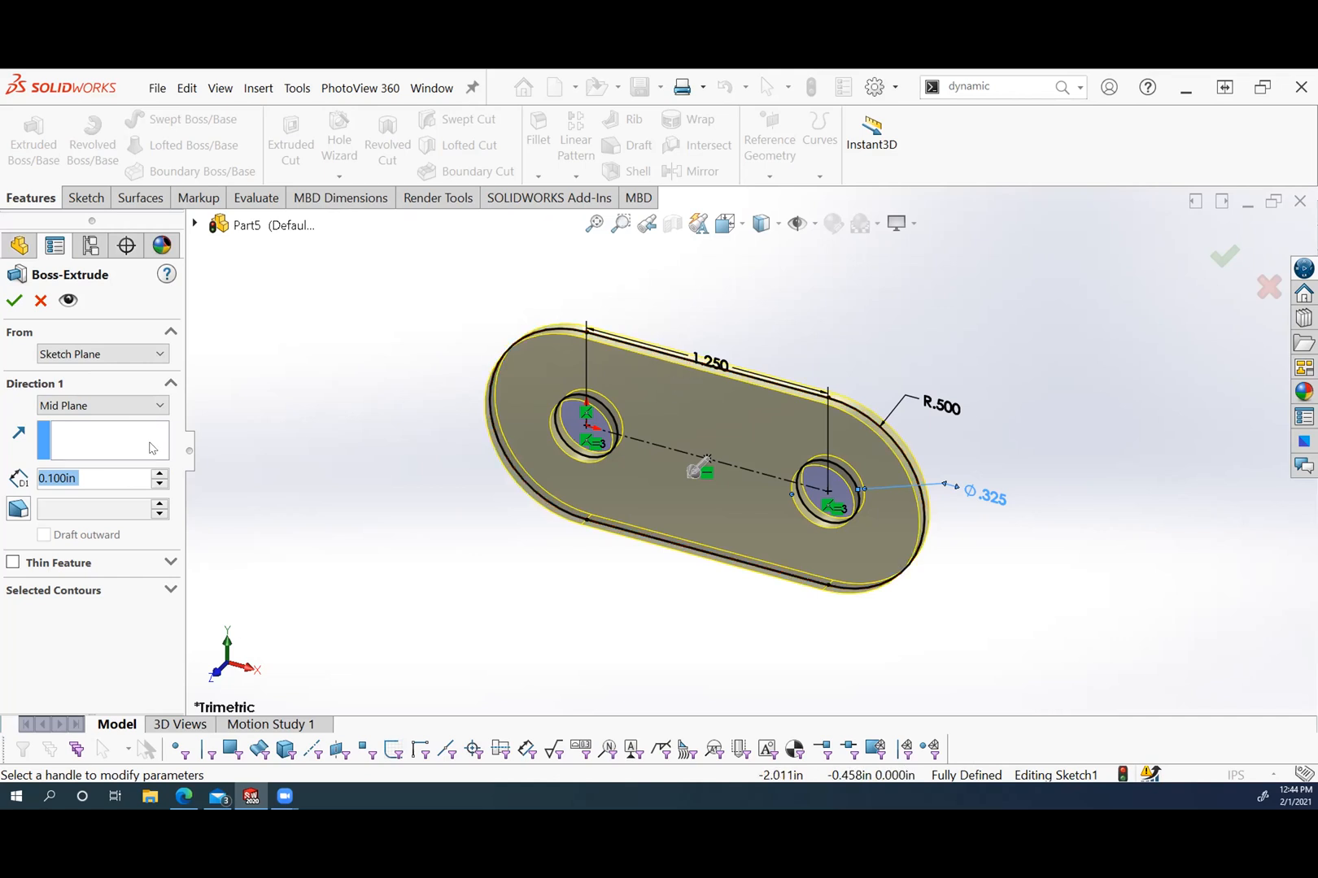
drag(107, 479, 9, 464)
text(.75)
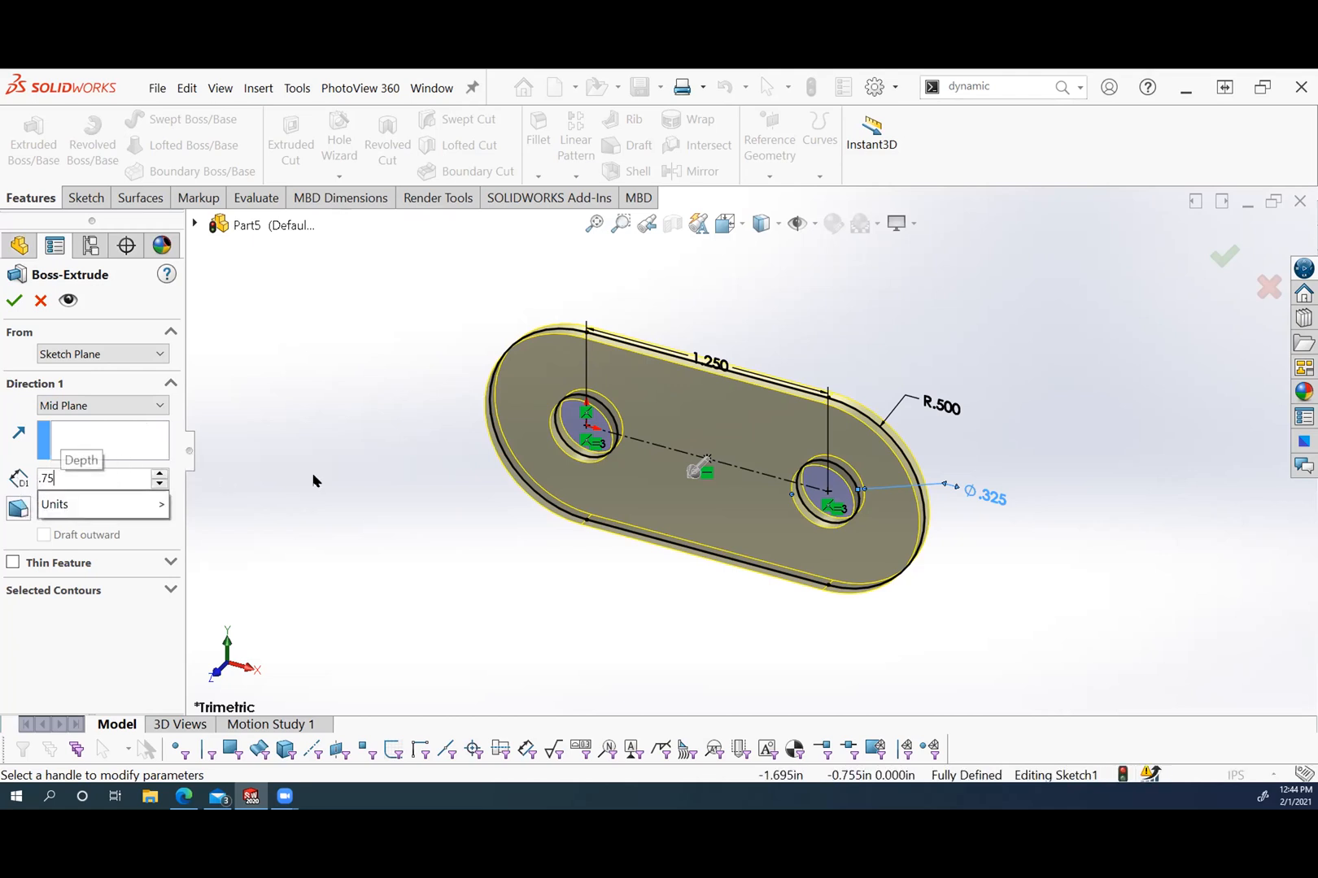
key(Return)
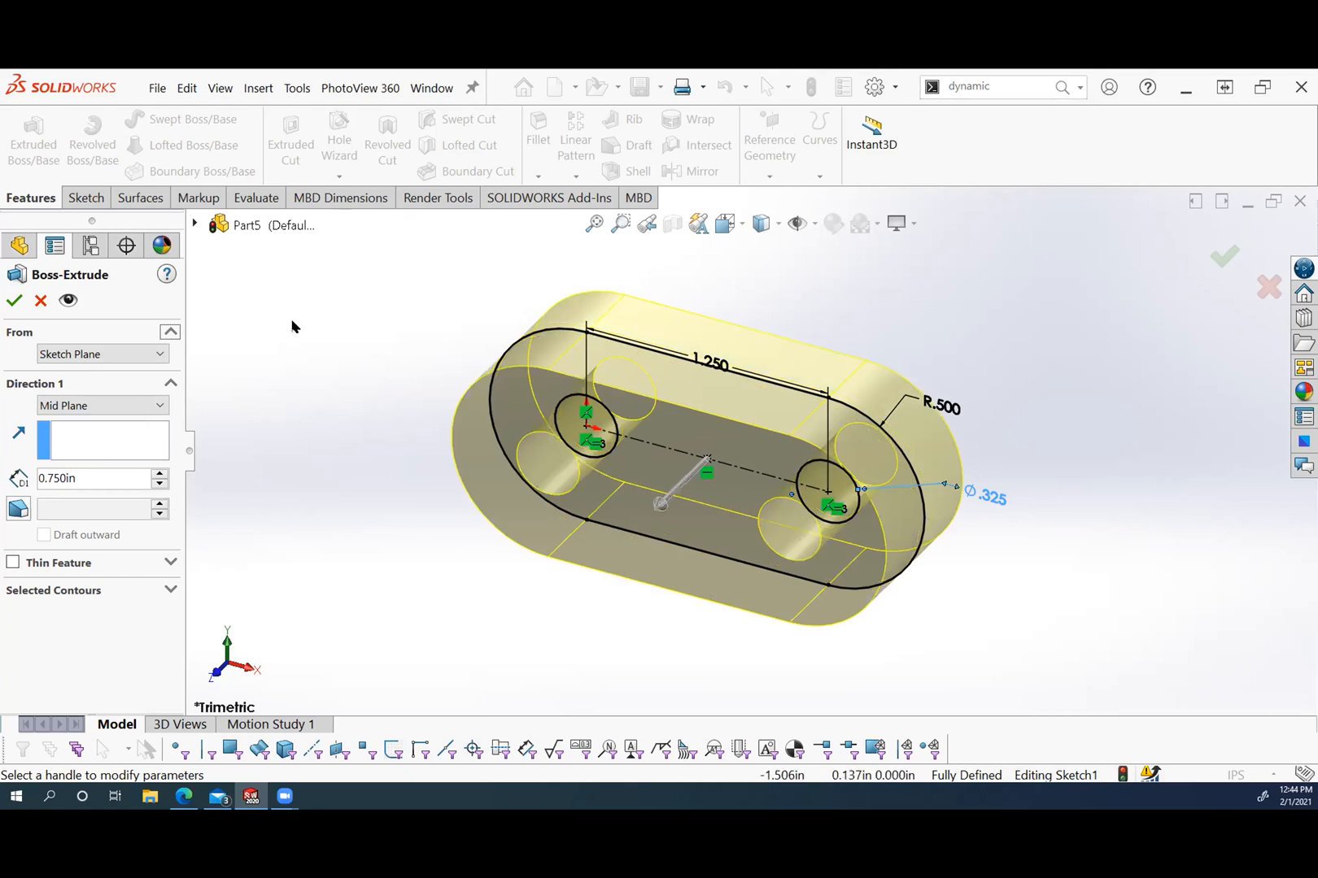
click(14, 302)
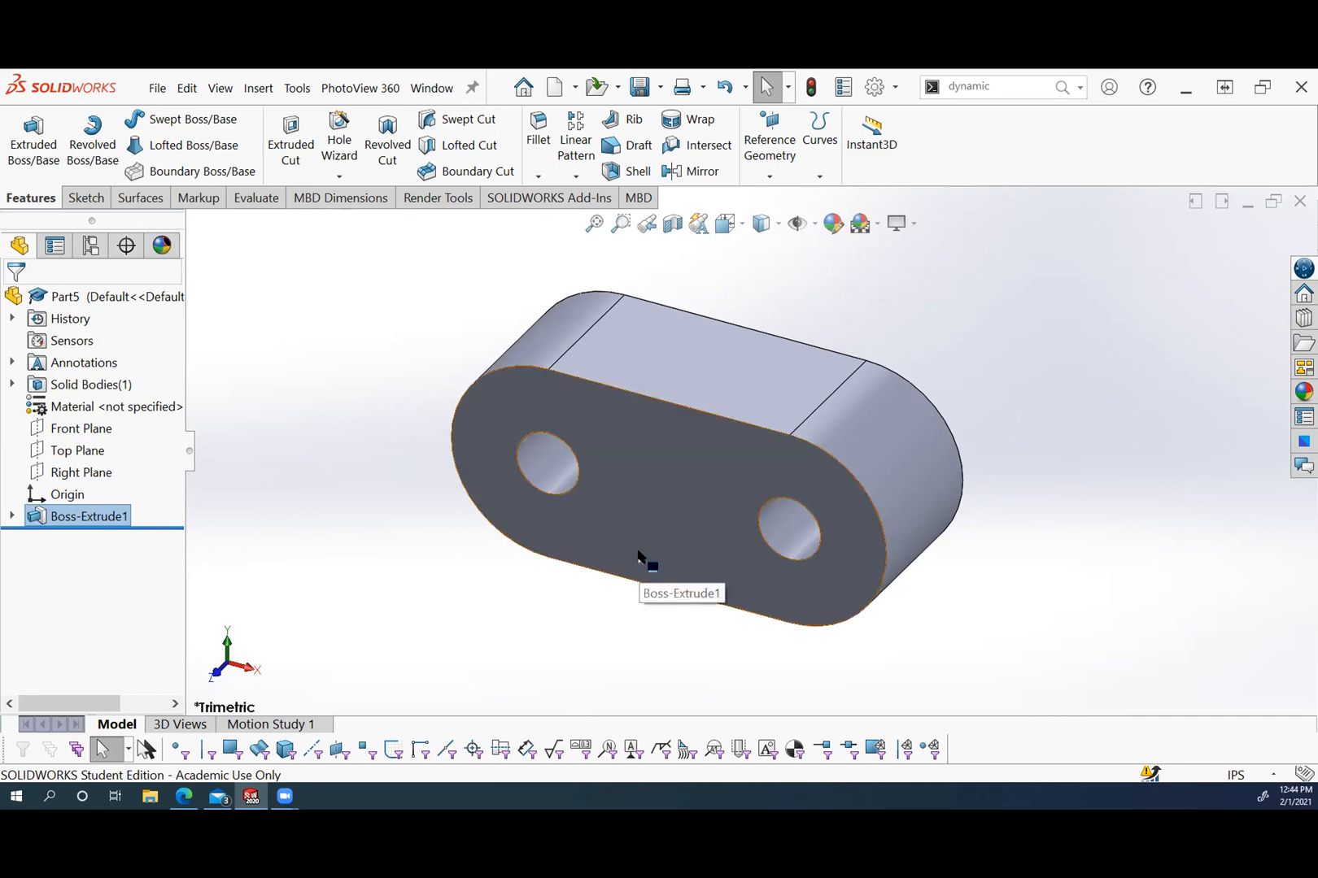
Sketch a circle concentric with each hole on the plate's front face, with radii of about 0.27 in at the origin and 0.29 in at the other hole.
click(650, 482)
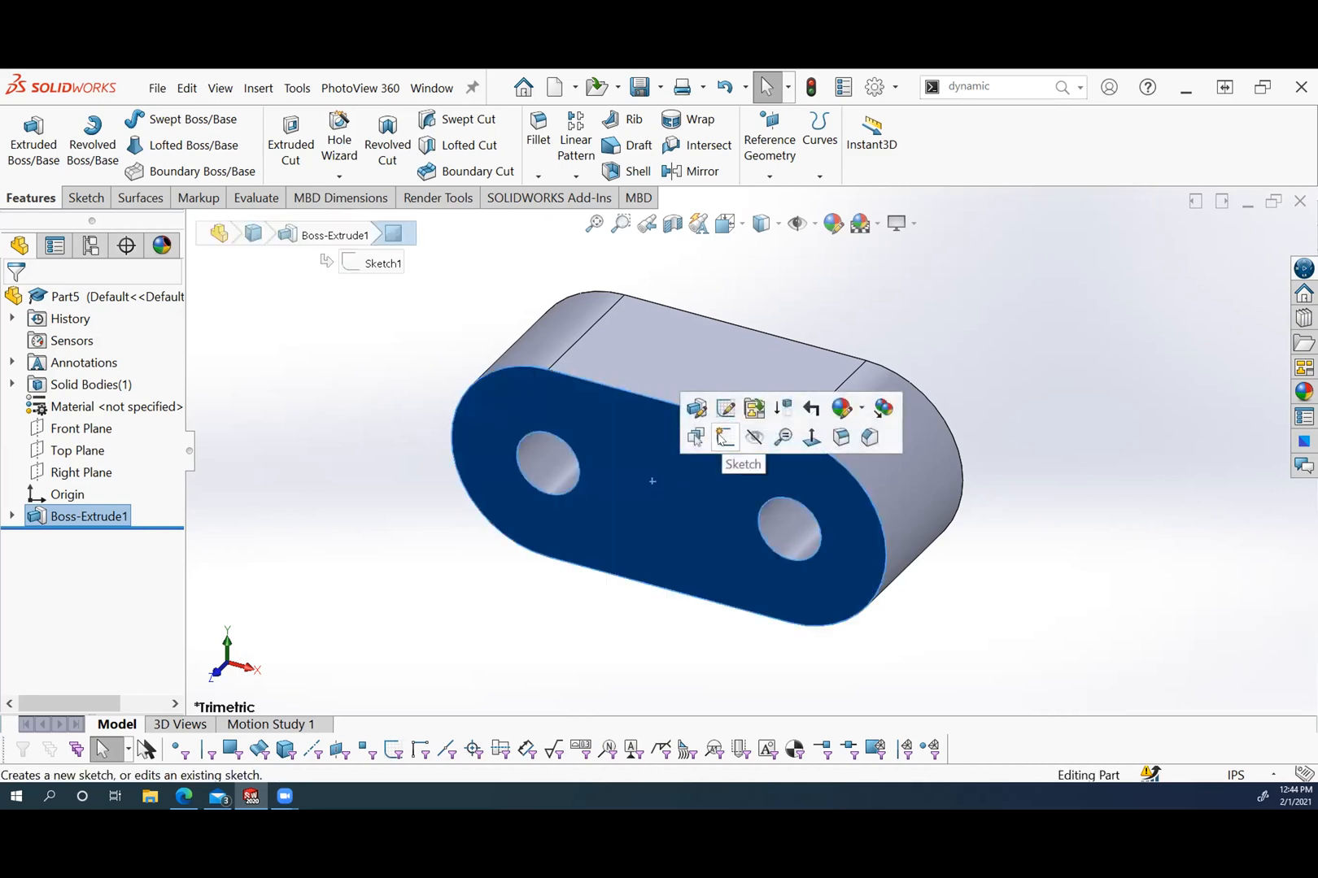
click(722, 436)
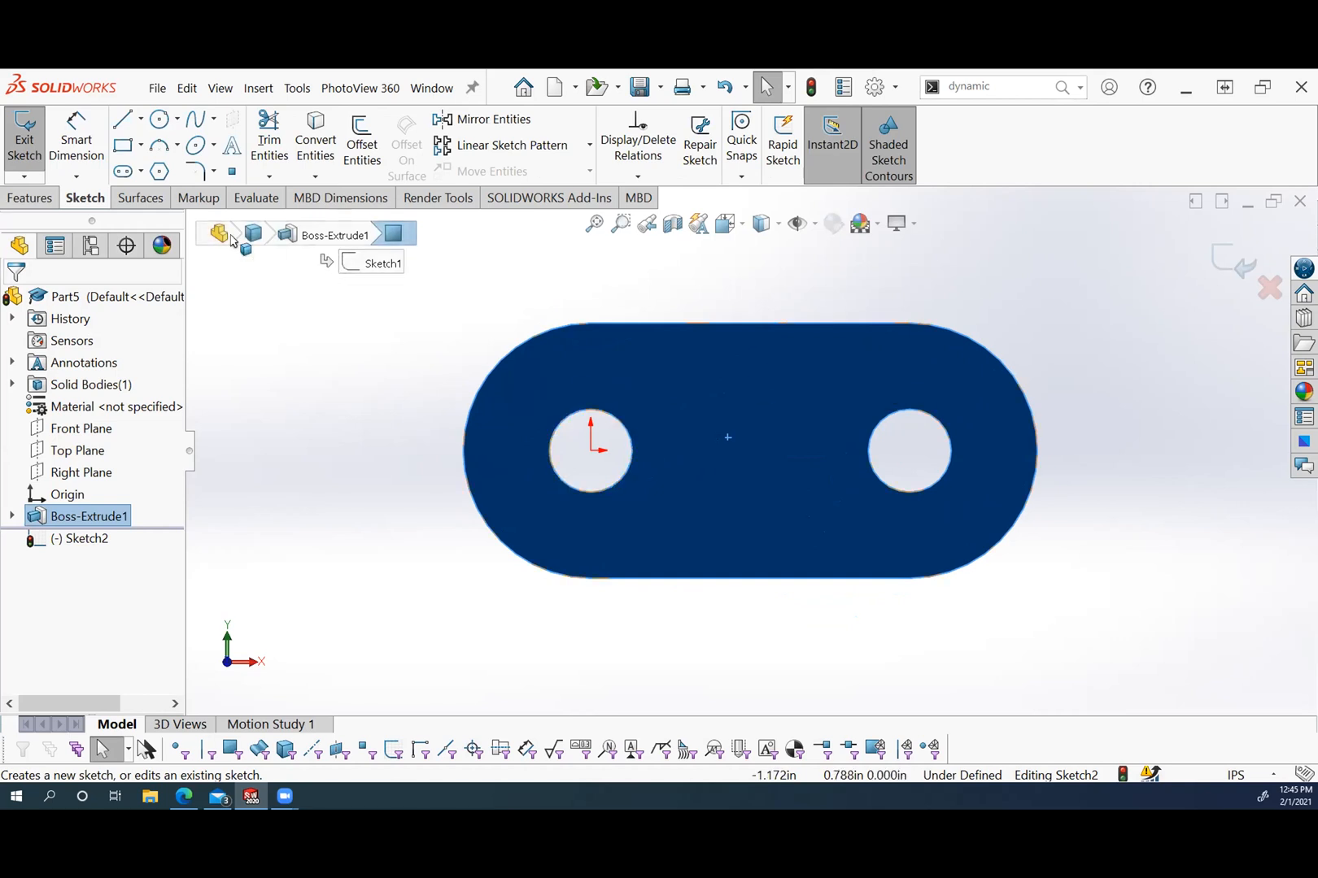
click(157, 120)
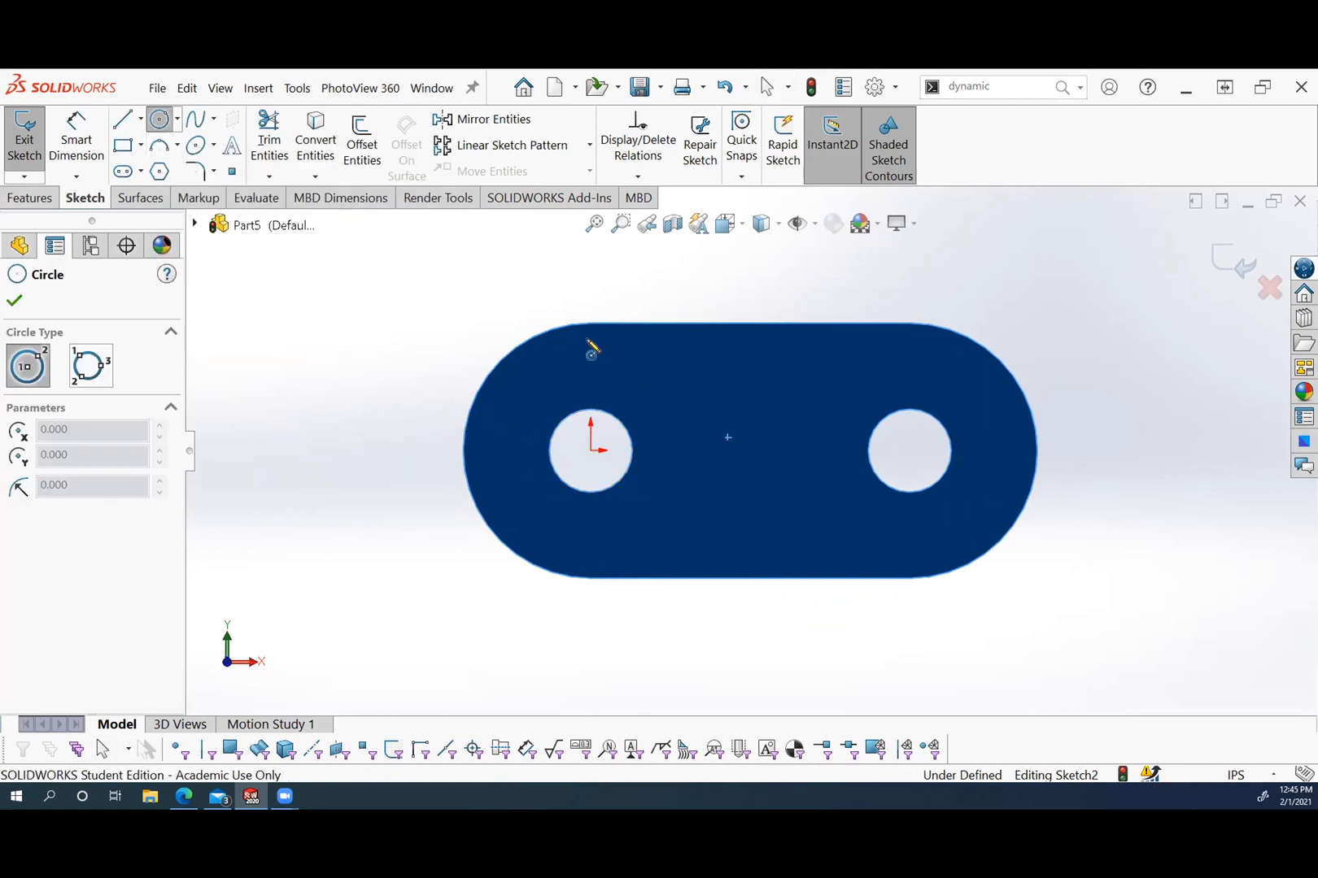
click(591, 451)
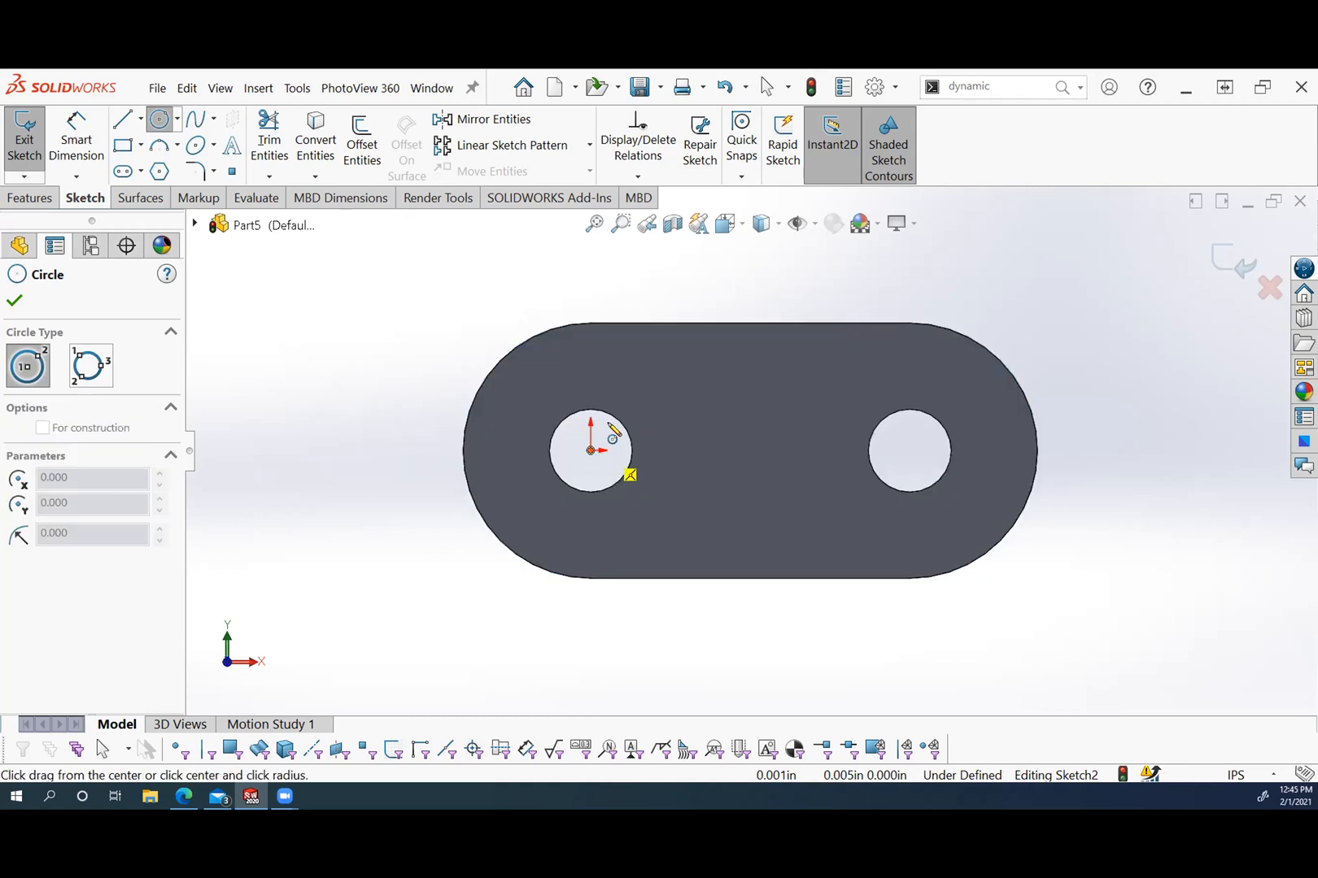
click(645, 411)
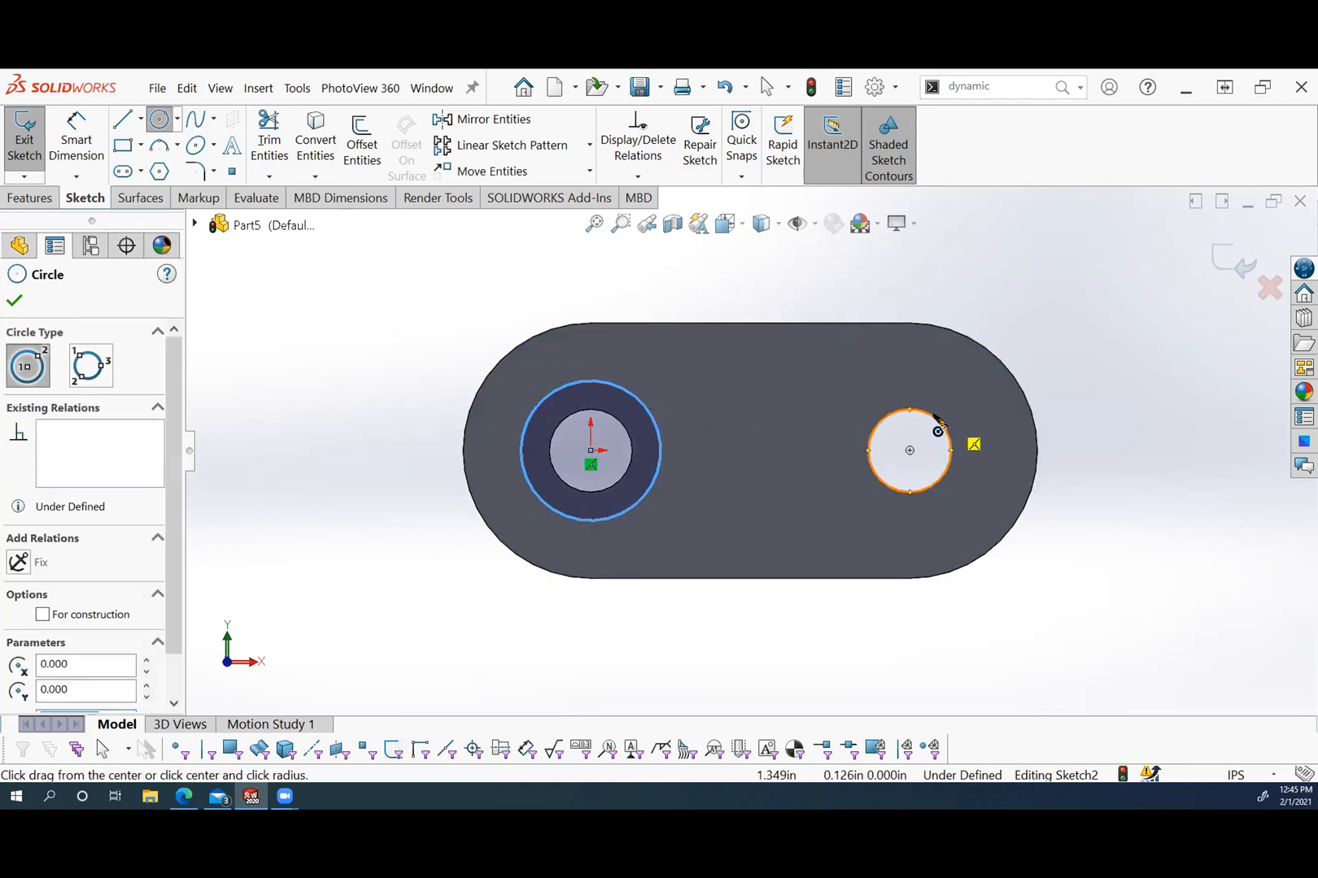
click(909, 451)
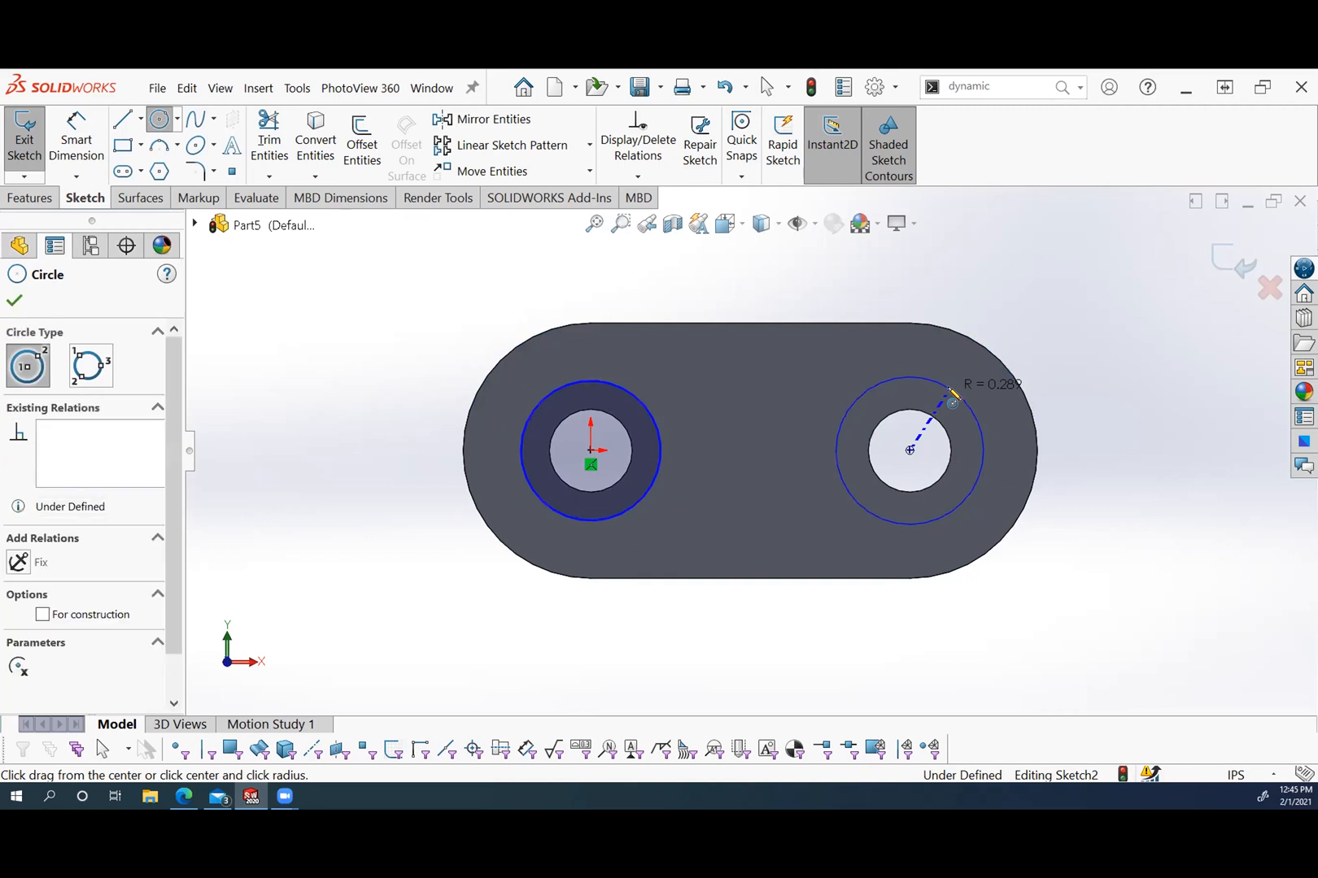
click(952, 394)
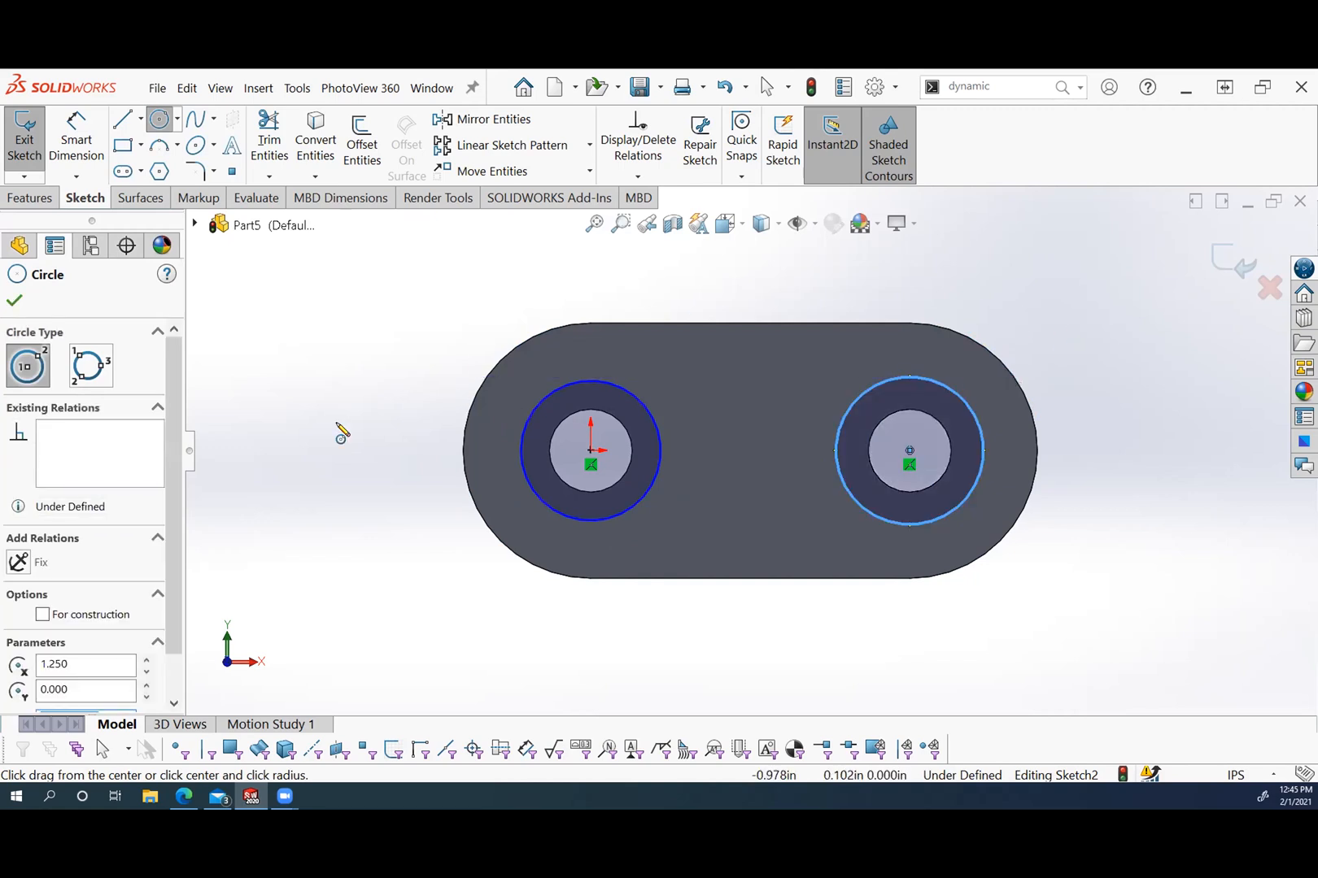
key(Escape)
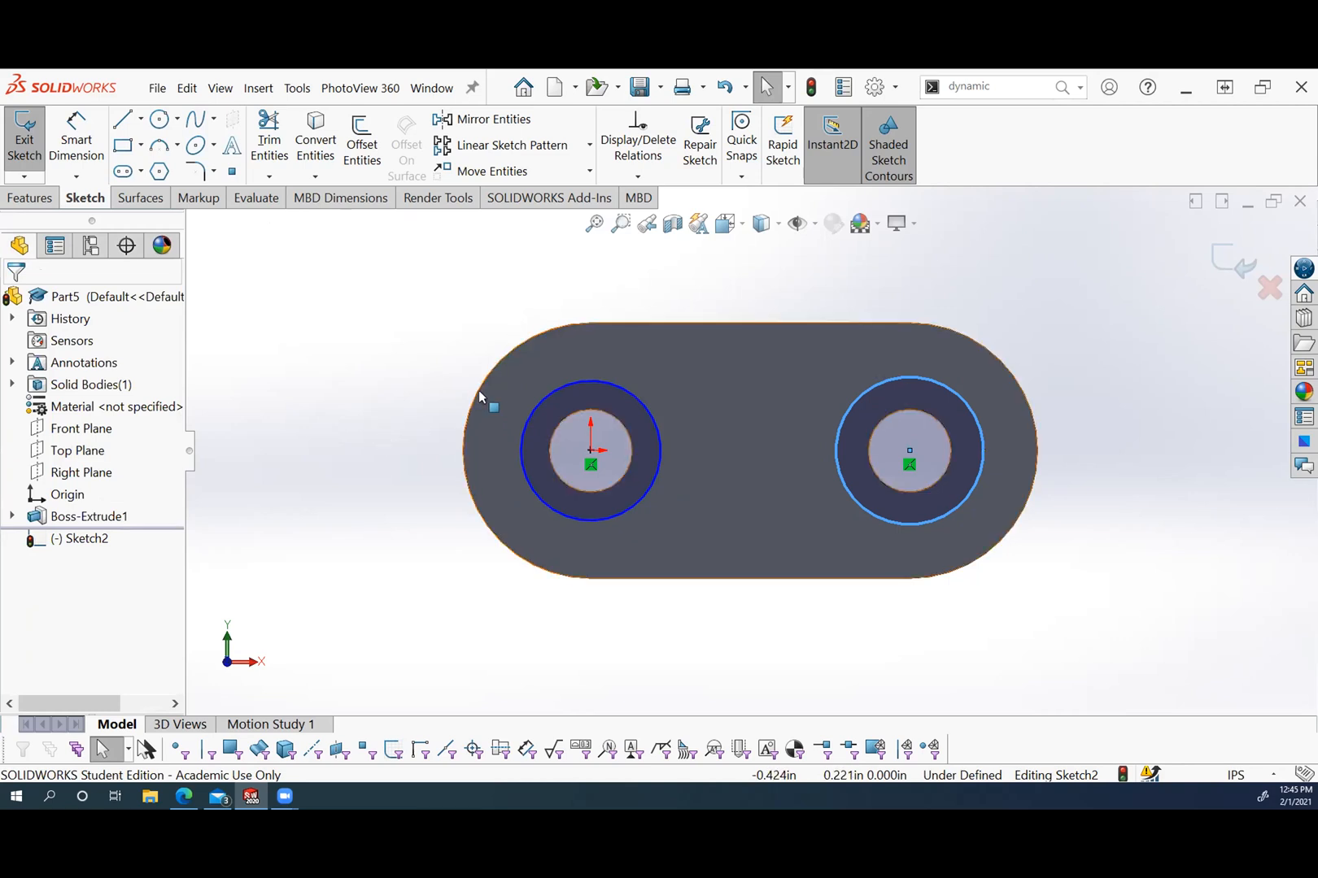
Apply an Equal relation between the two new circles around the holes.
ctrl+click(554, 386)
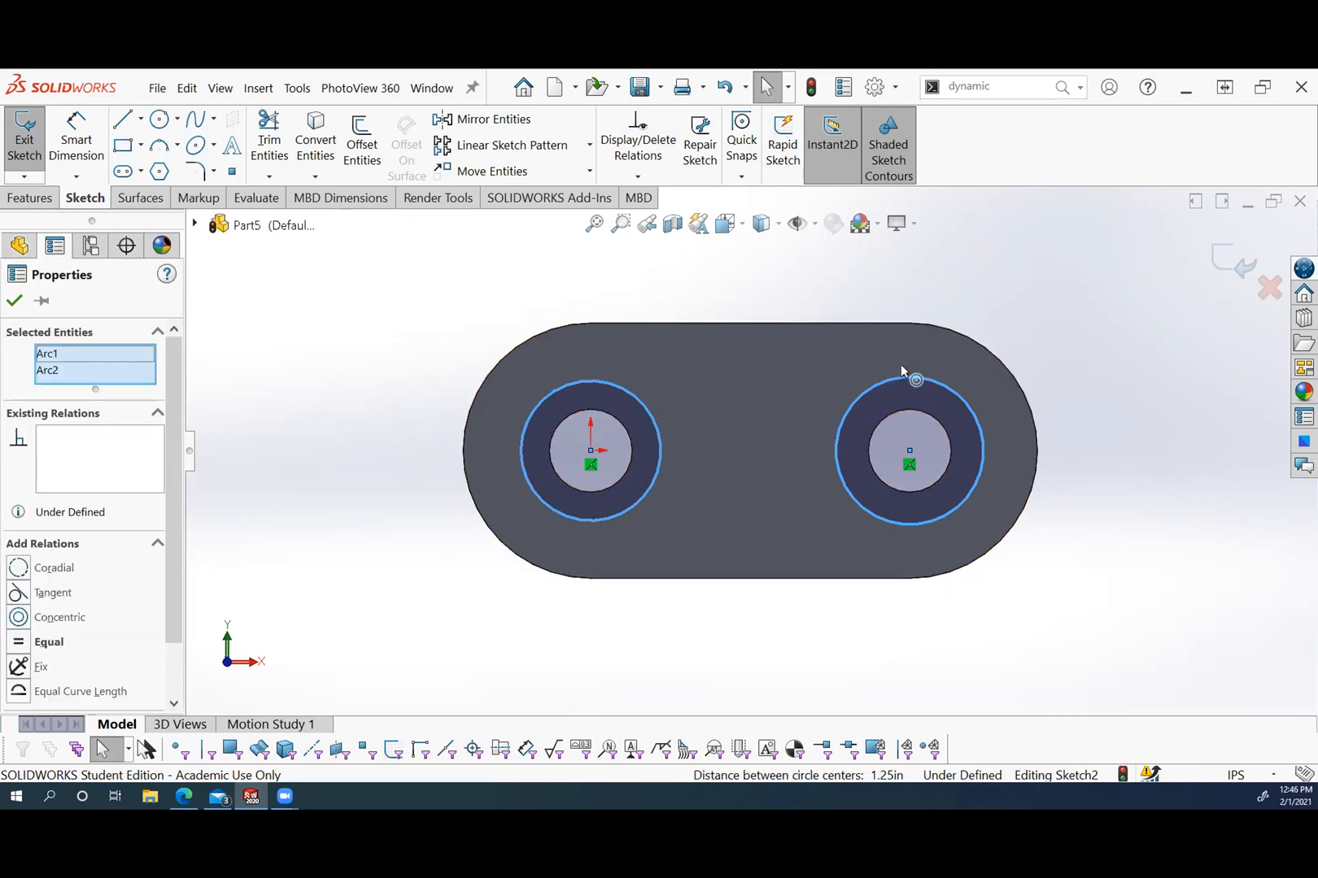
click(106, 359)
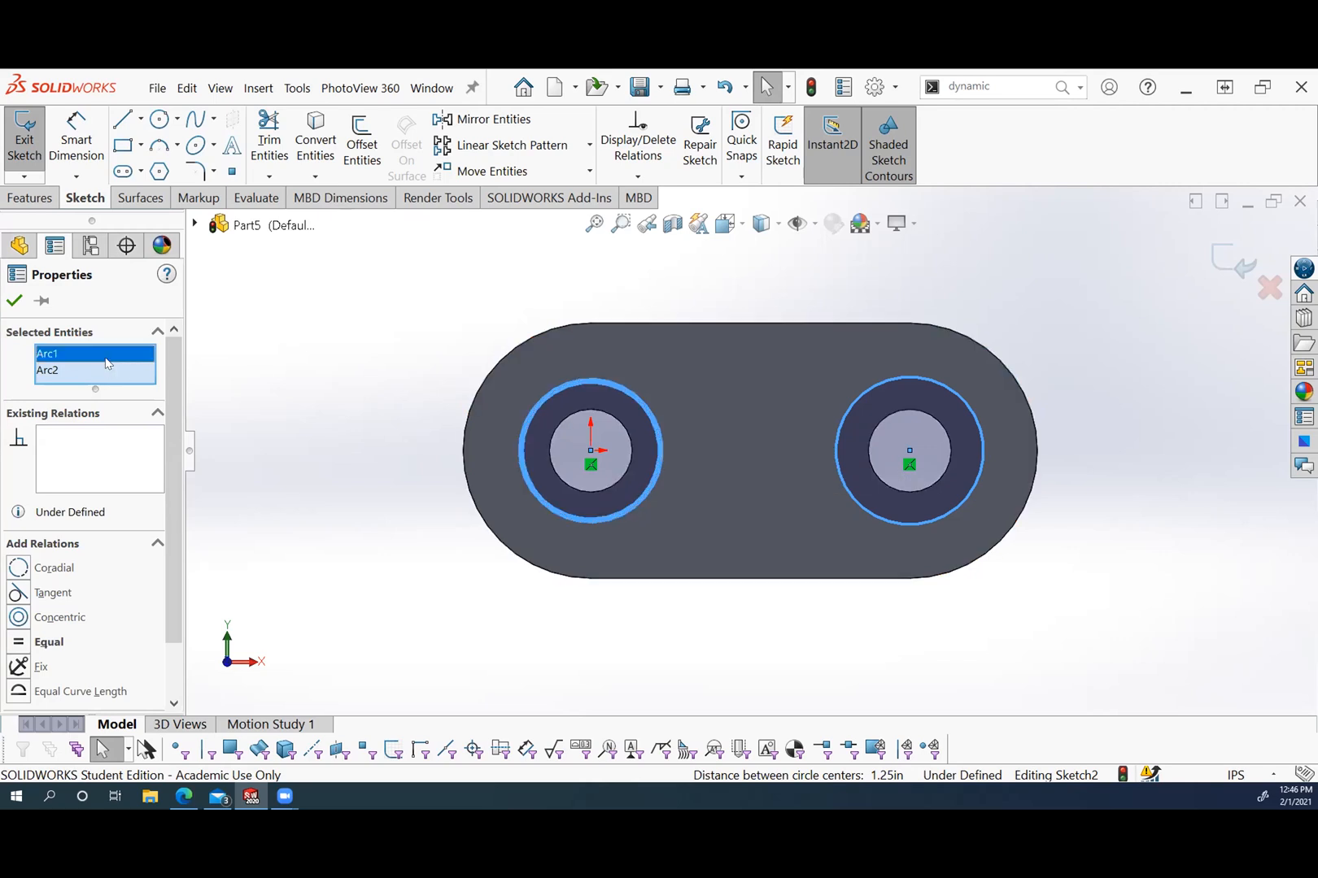
click(107, 371)
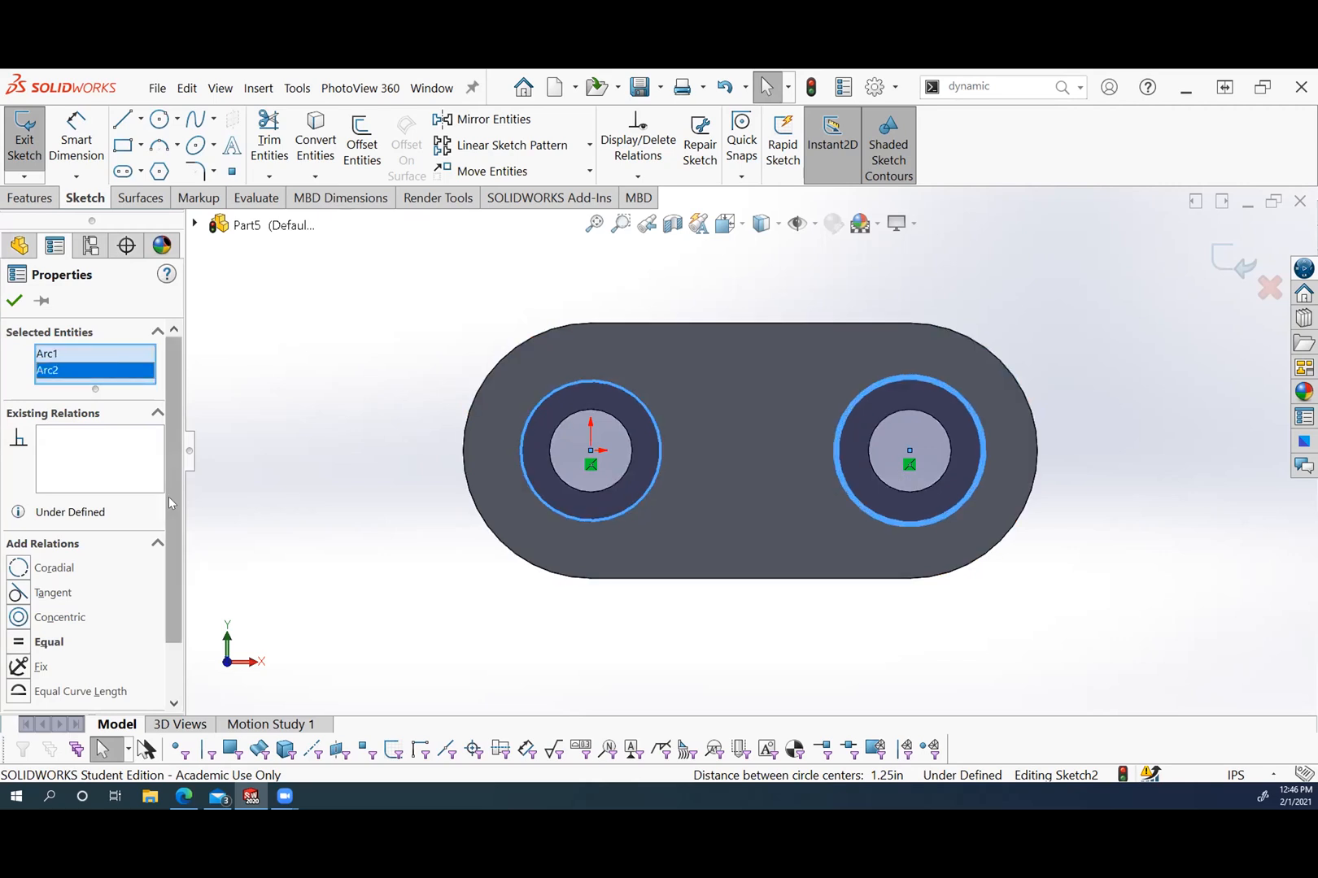
click(27, 645)
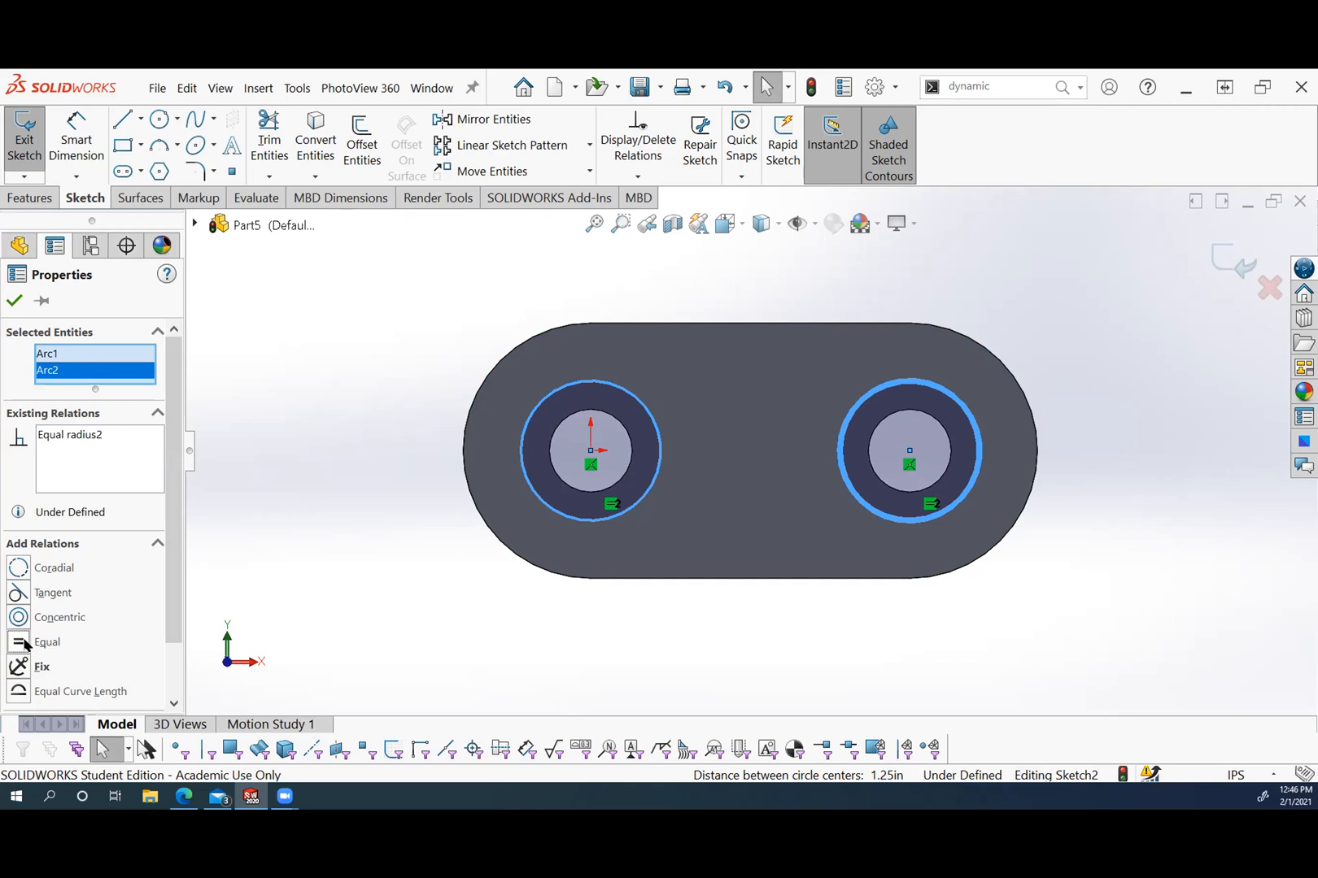
click(14, 300)
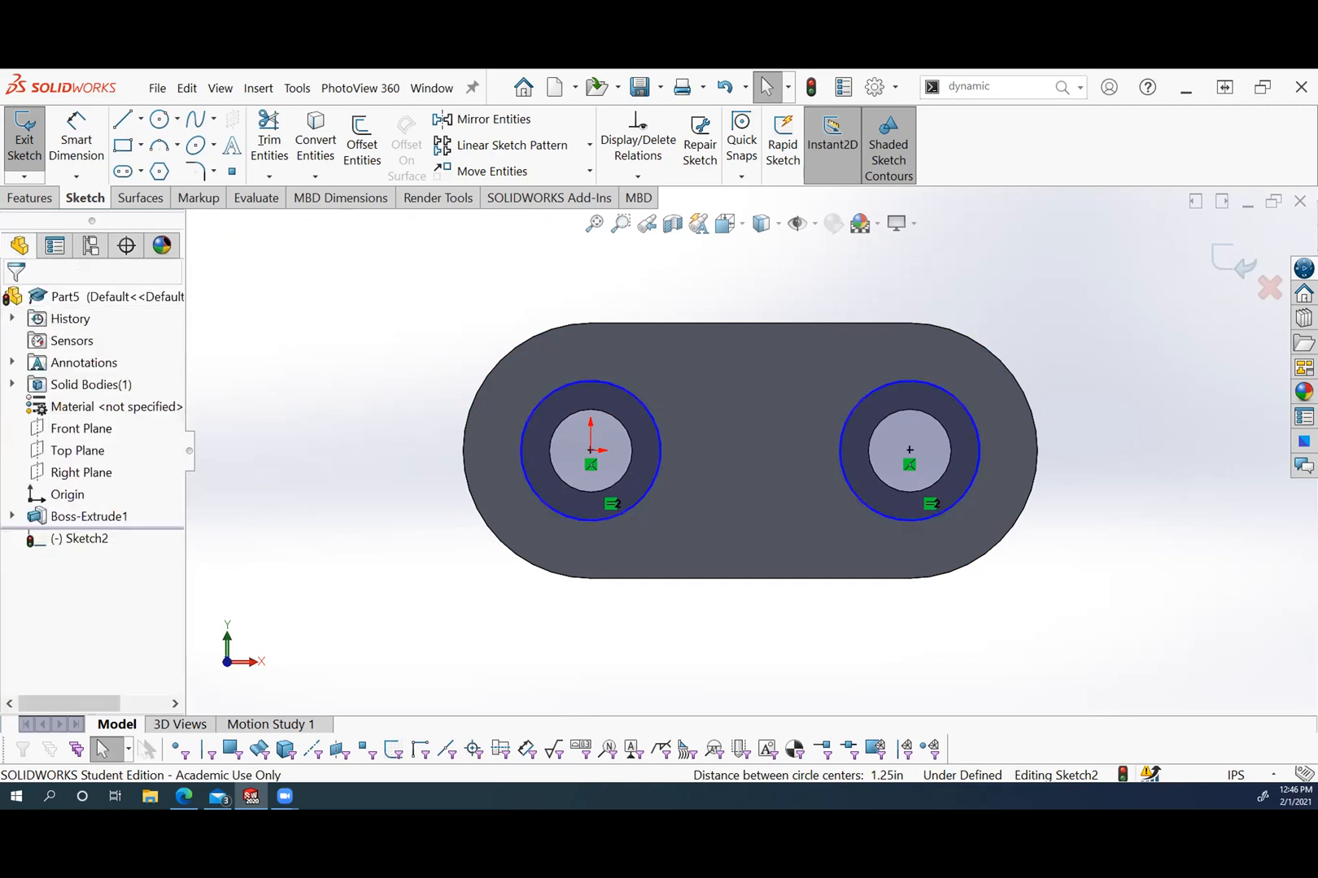
Dimension the diameter of the new circle away from the origin and set it to 0.5 in.
click(92, 135)
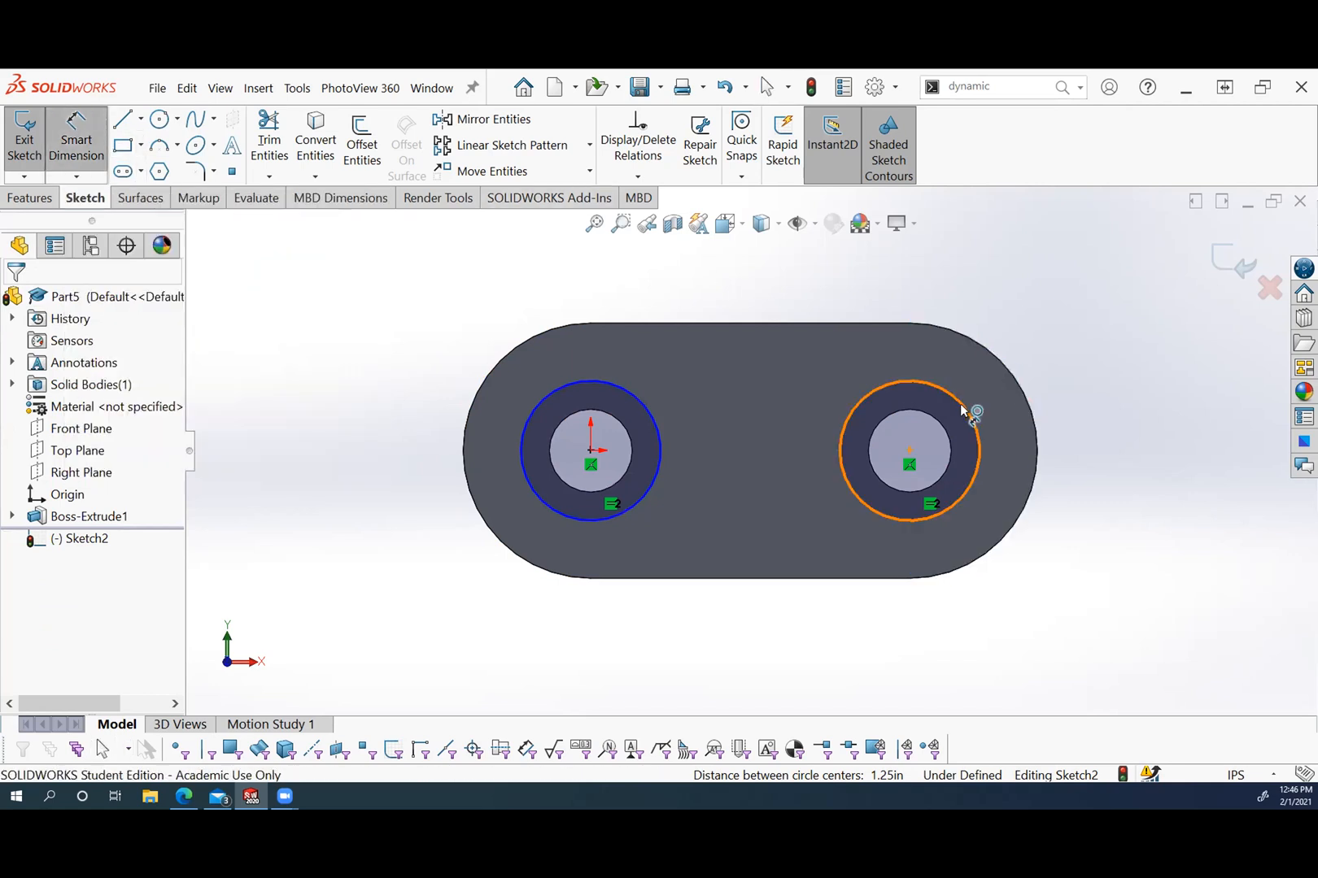
click(974, 413)
click(1060, 316)
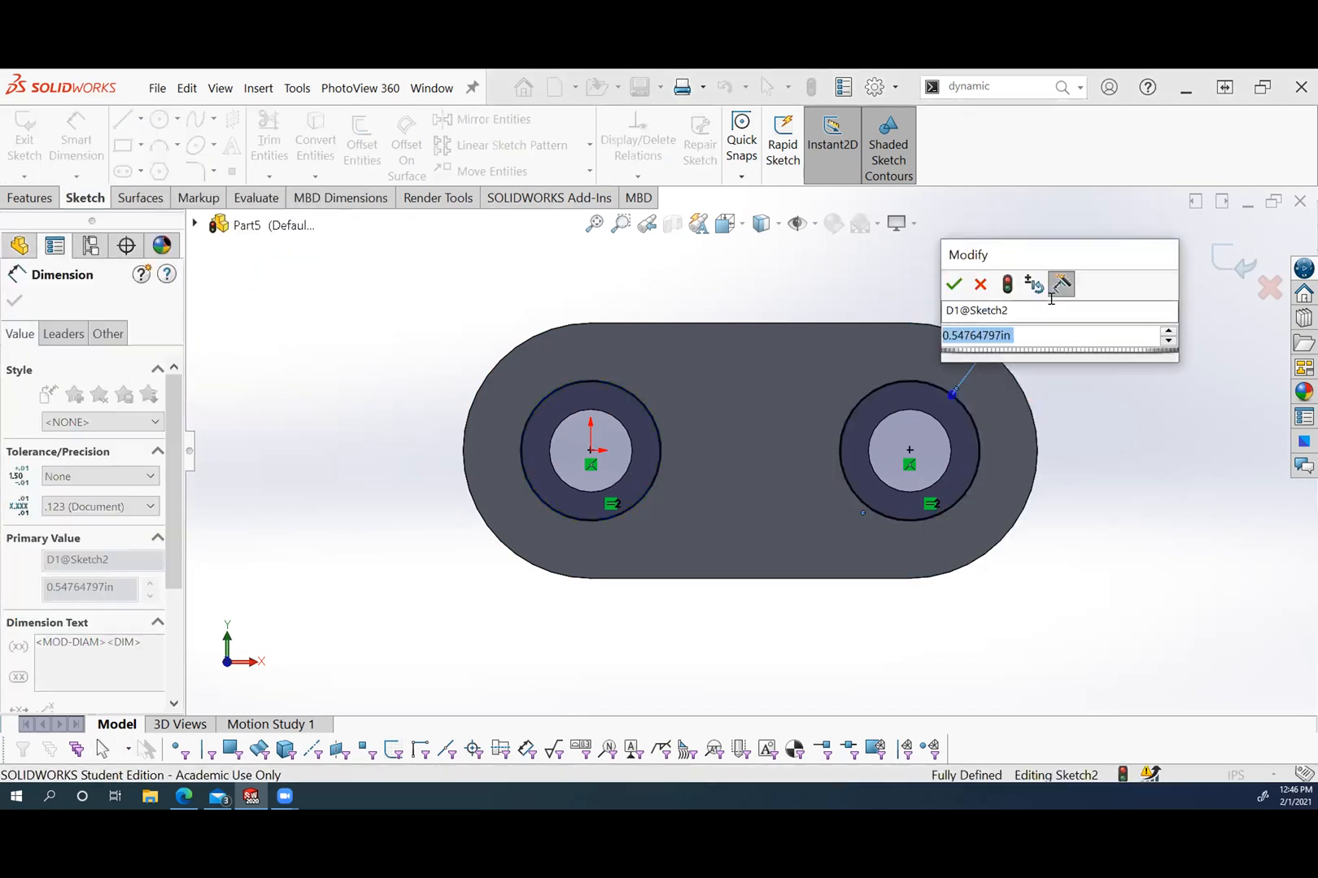
text(.5)
key(Return)
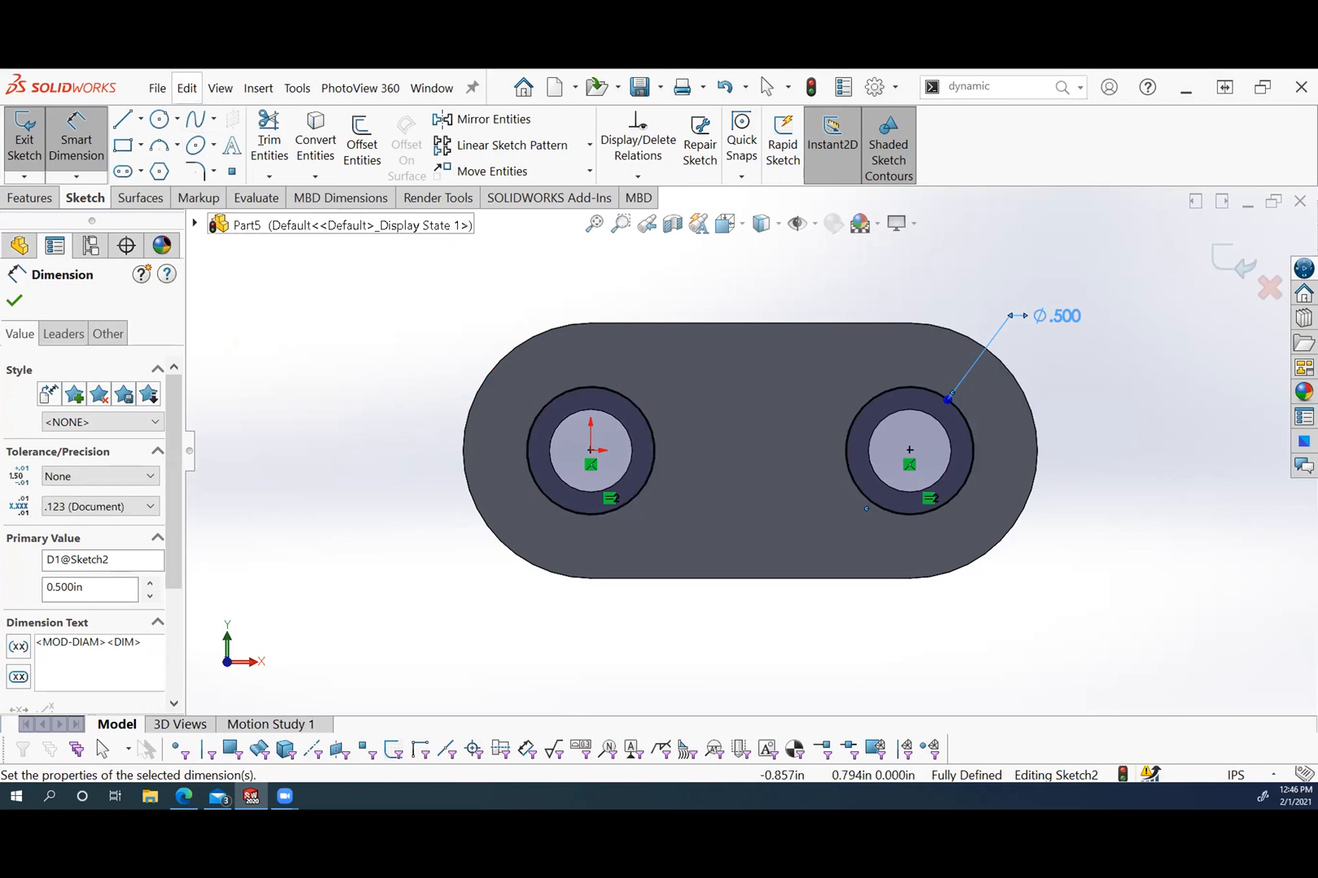
Cut the two 0.5 in circles into the plate with a Blind Extruded Cut 0.15 in deep.
click(47, 204)
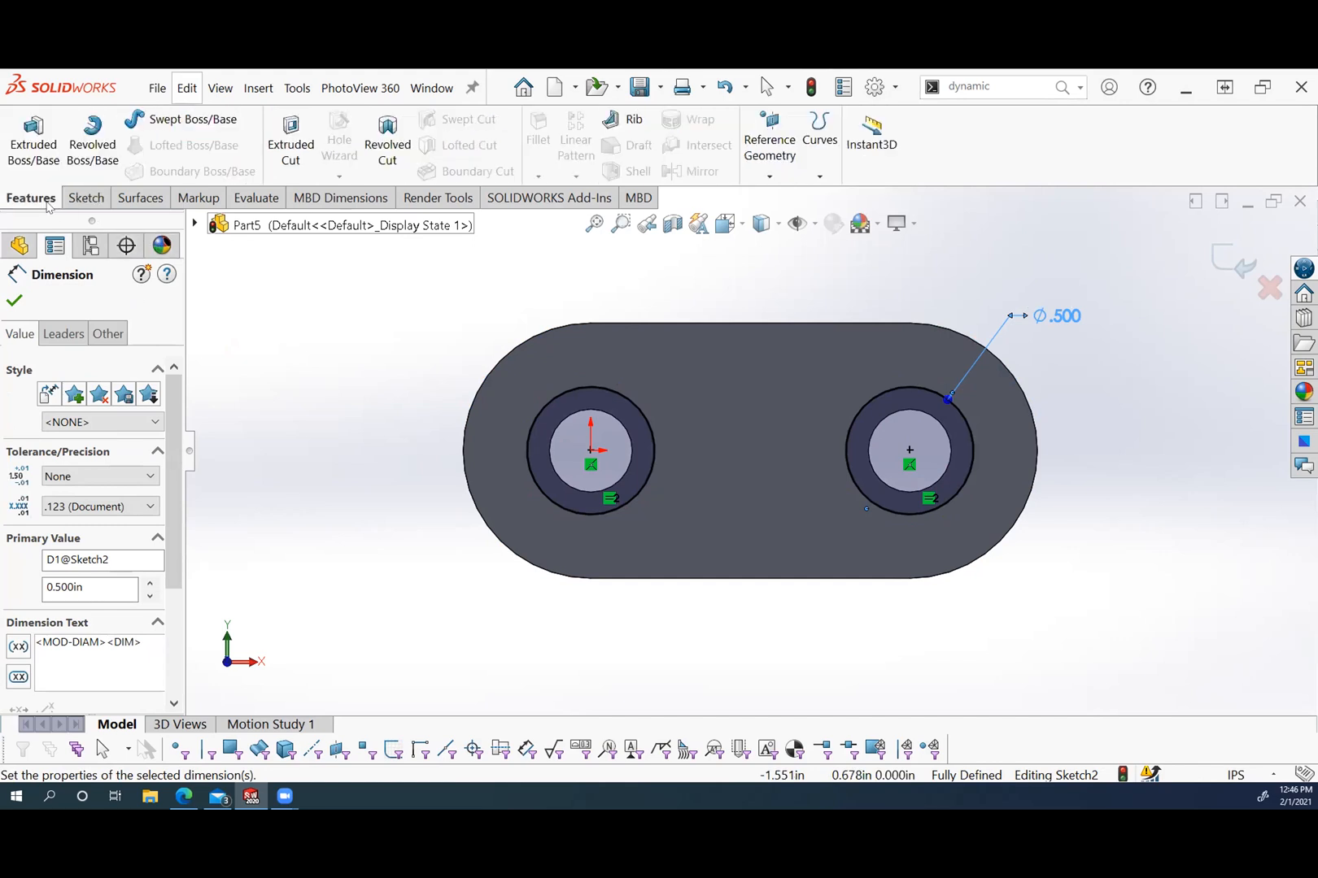
click(289, 150)
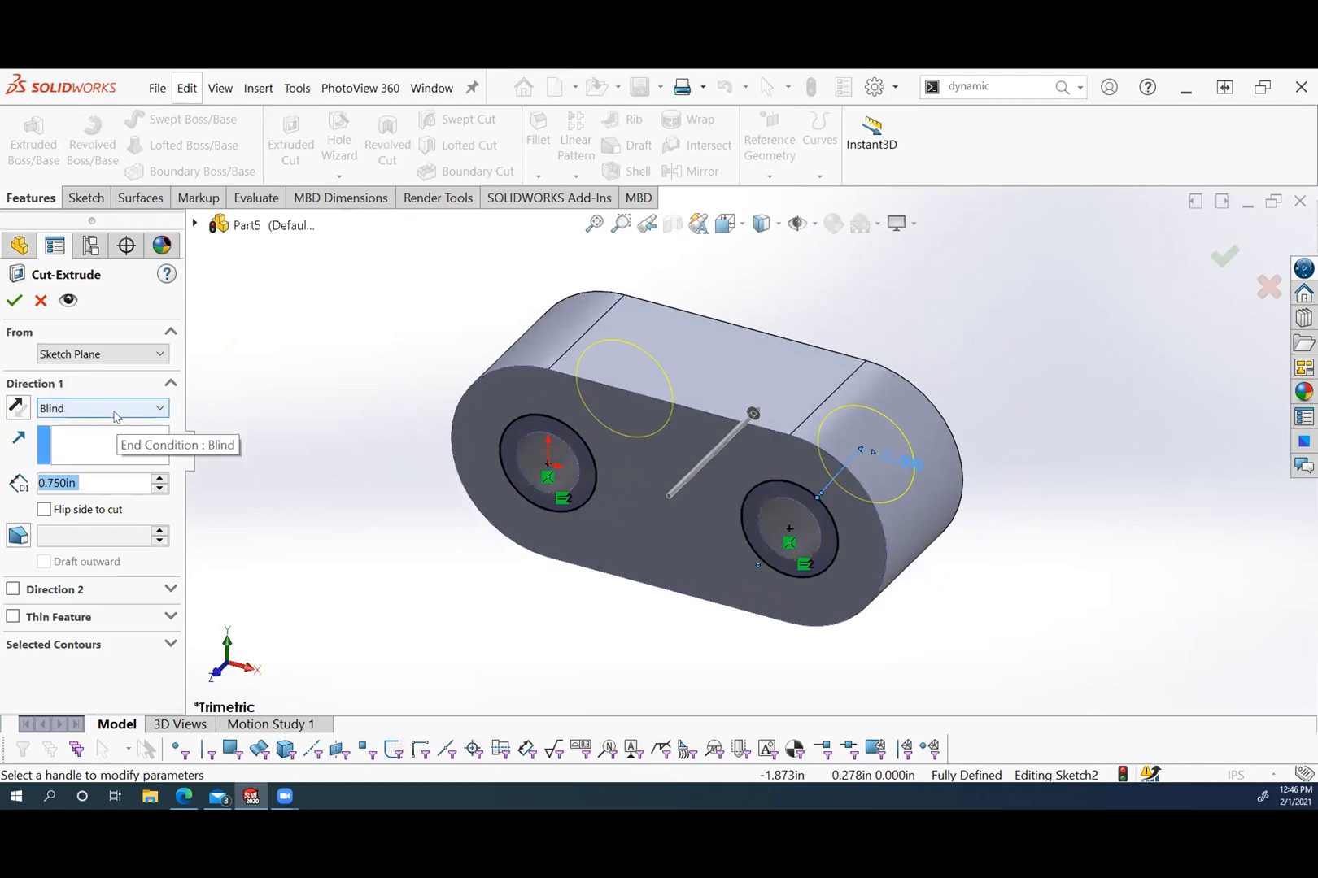
click(109, 480)
double_click(109, 479)
text(.)
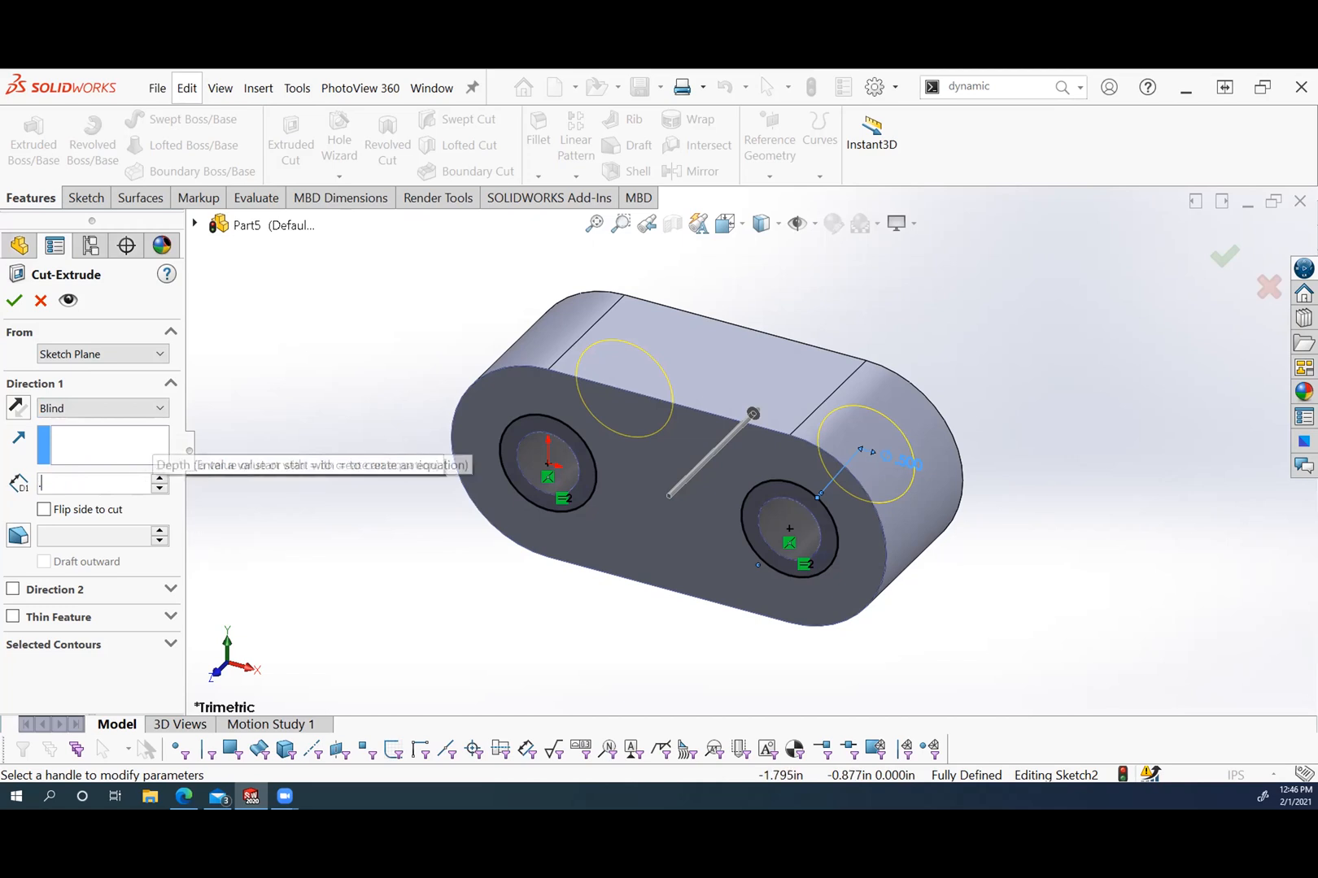
text(15)
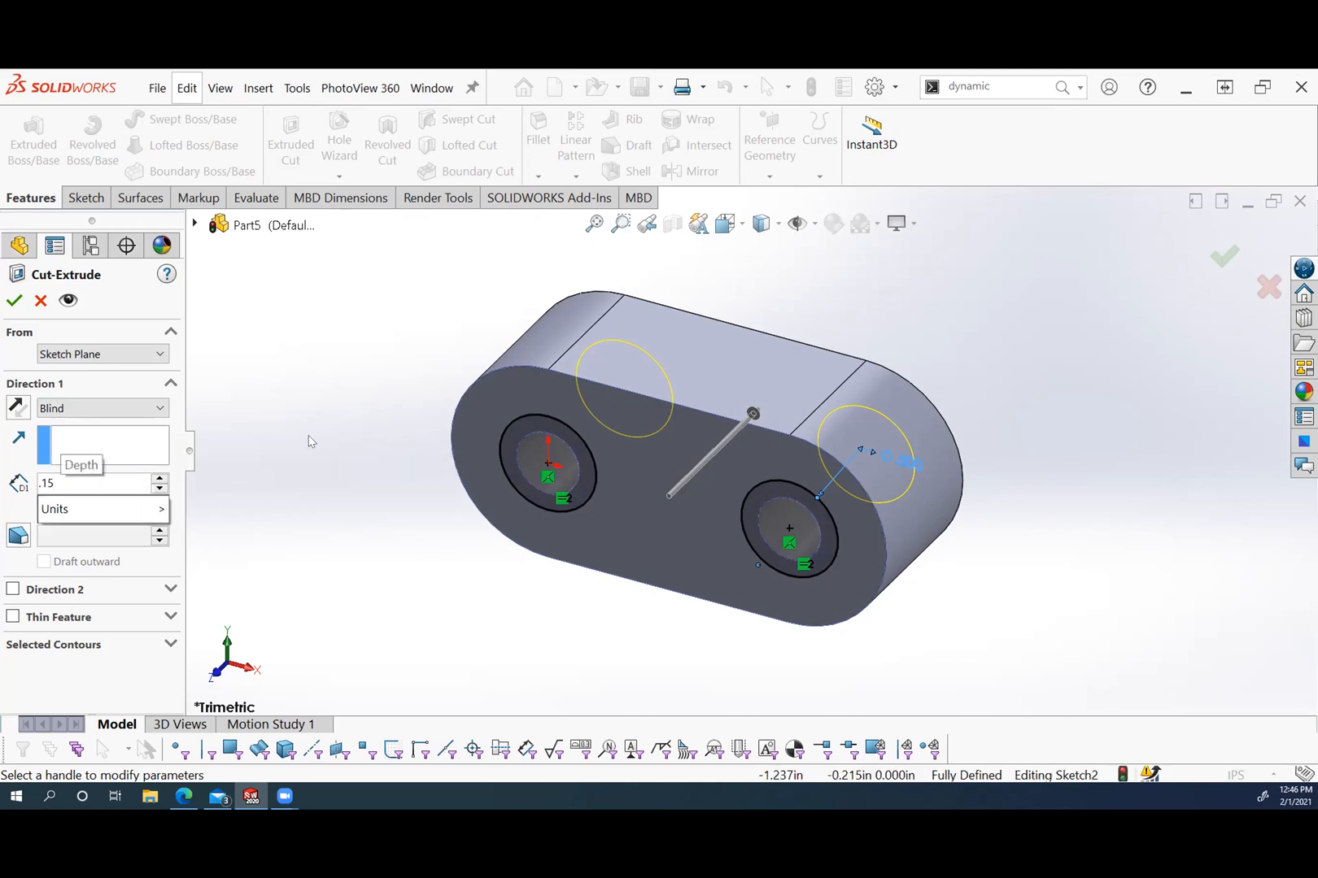
key(Return)
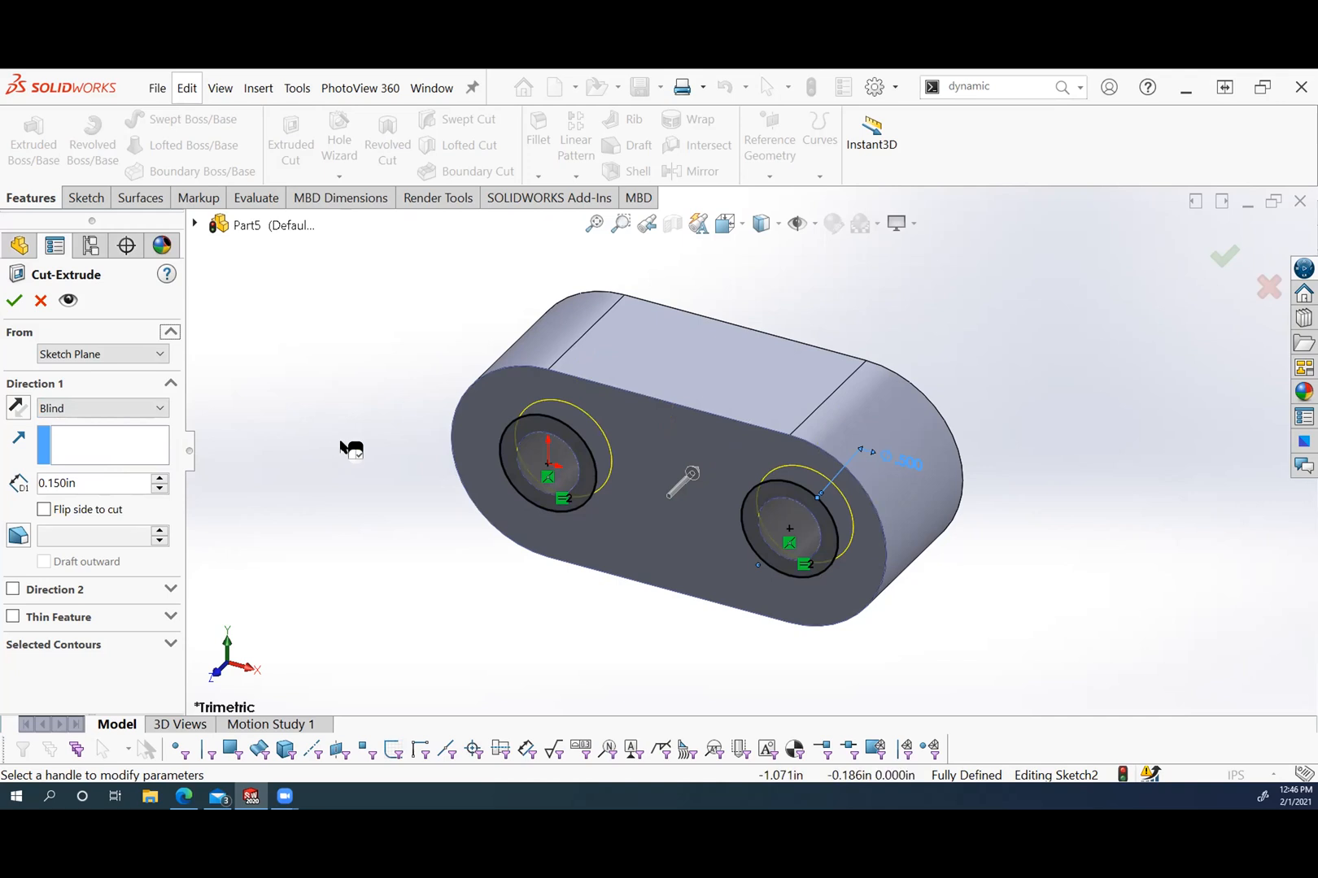
click(14, 301)
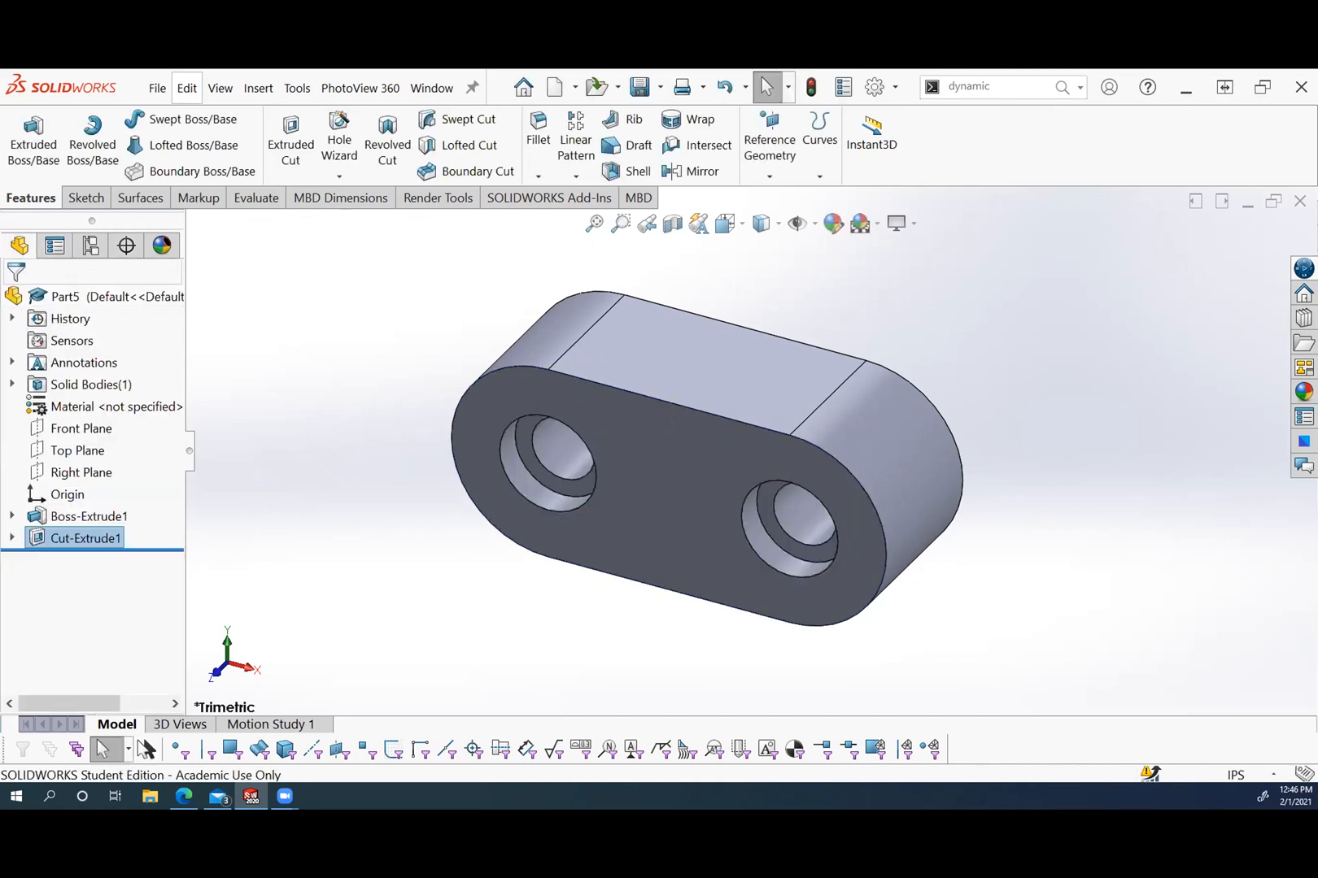
Examine the holes on the front and back faces of the plate and the position of the Front Plane within its thickness.
middle_drag(961, 521, 770, 608)
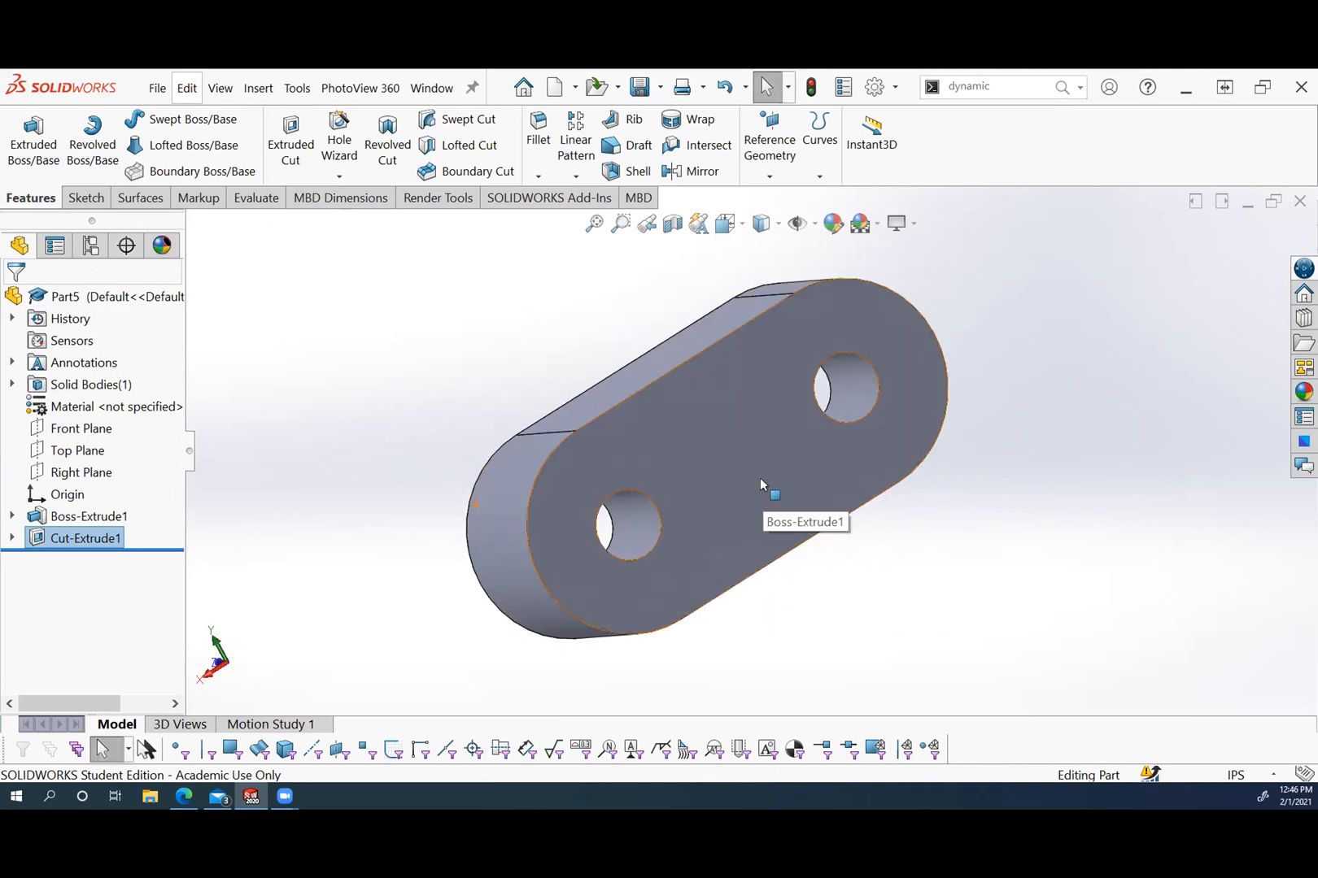
middle_drag(453, 615, 607, 633)
scroll(616, 642, up, 1)
scroll(616, 643, down, 1)
scroll(904, 270, up, 1)
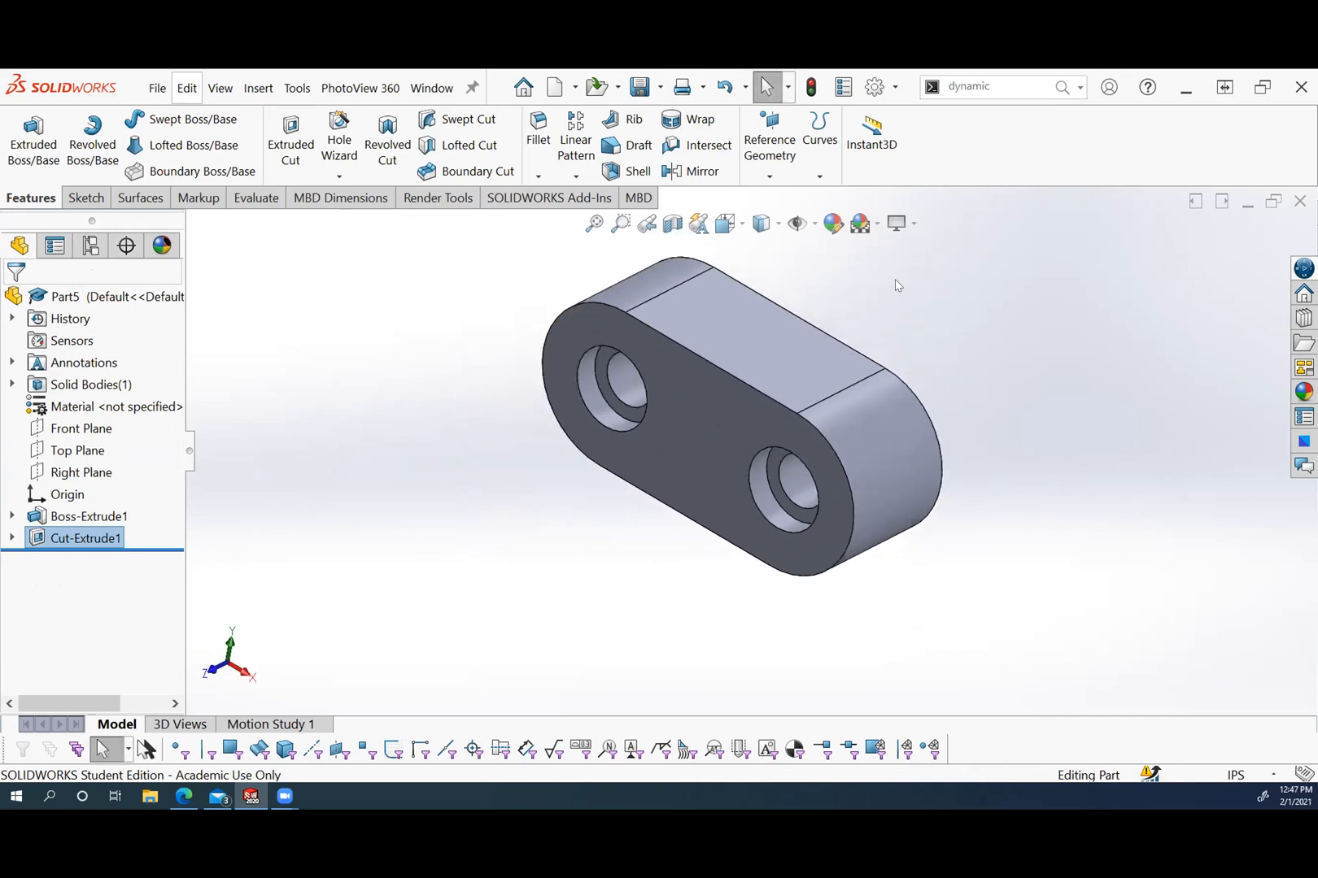
scroll(895, 280, down, 1)
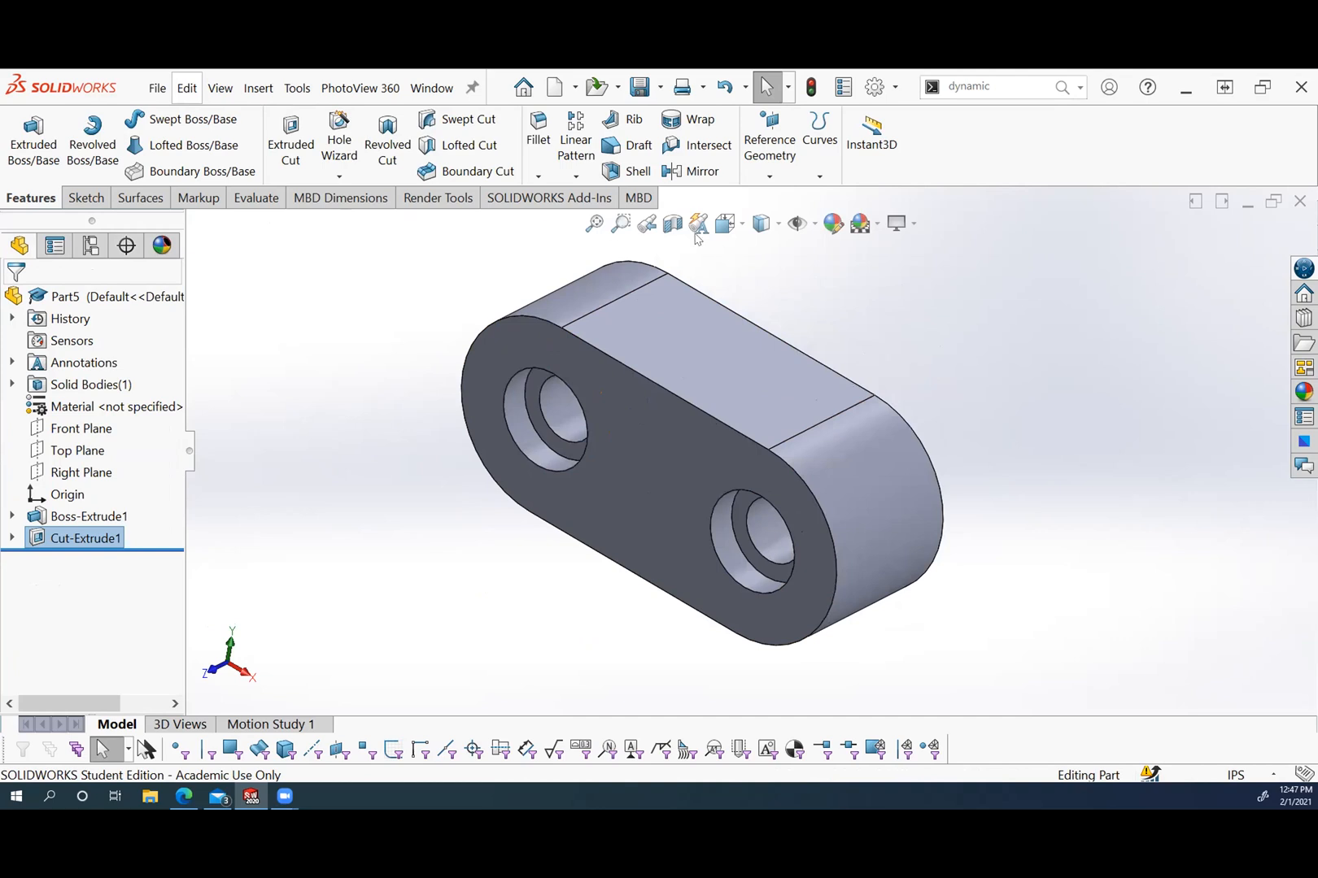
click(81, 429)
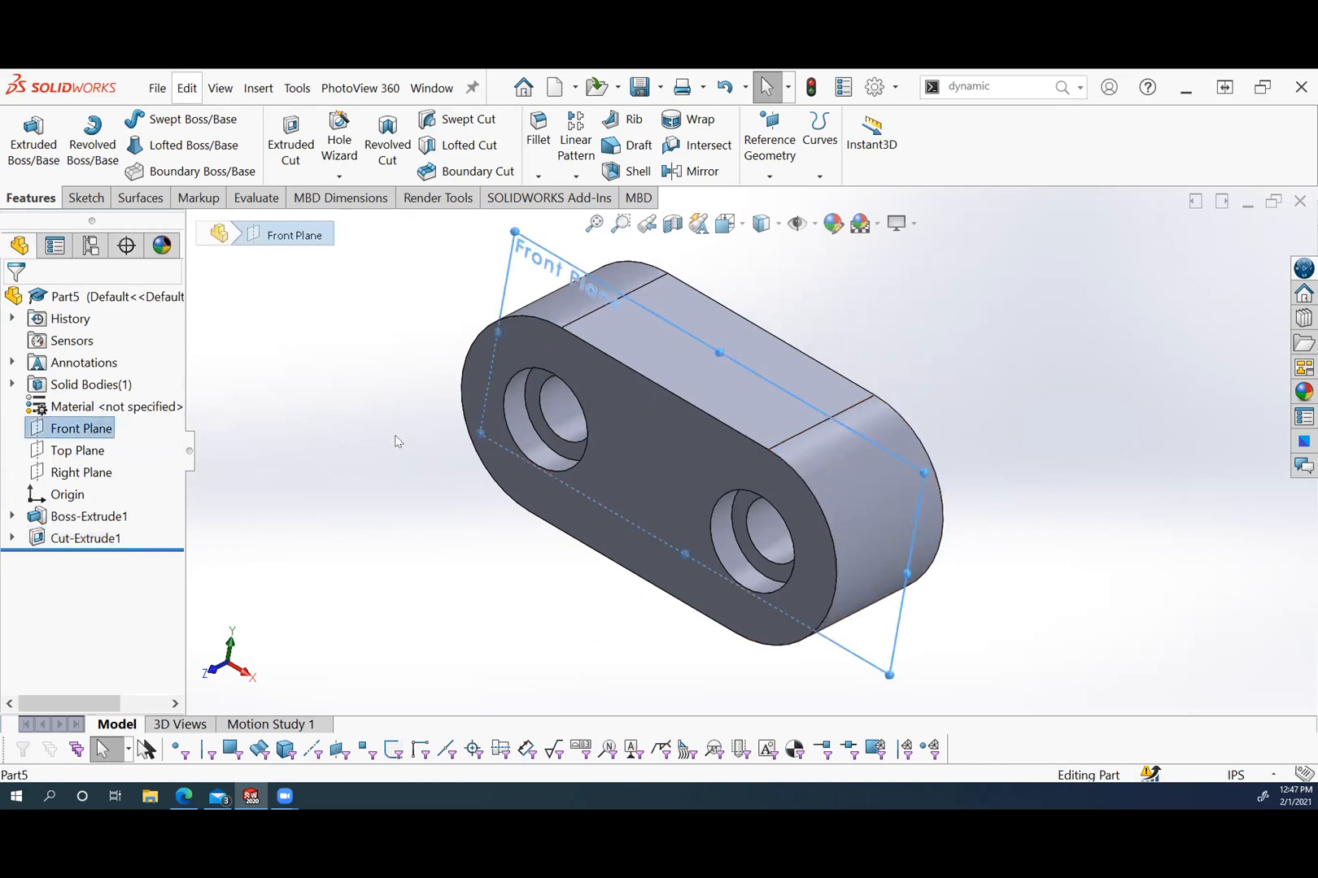
click(324, 513)
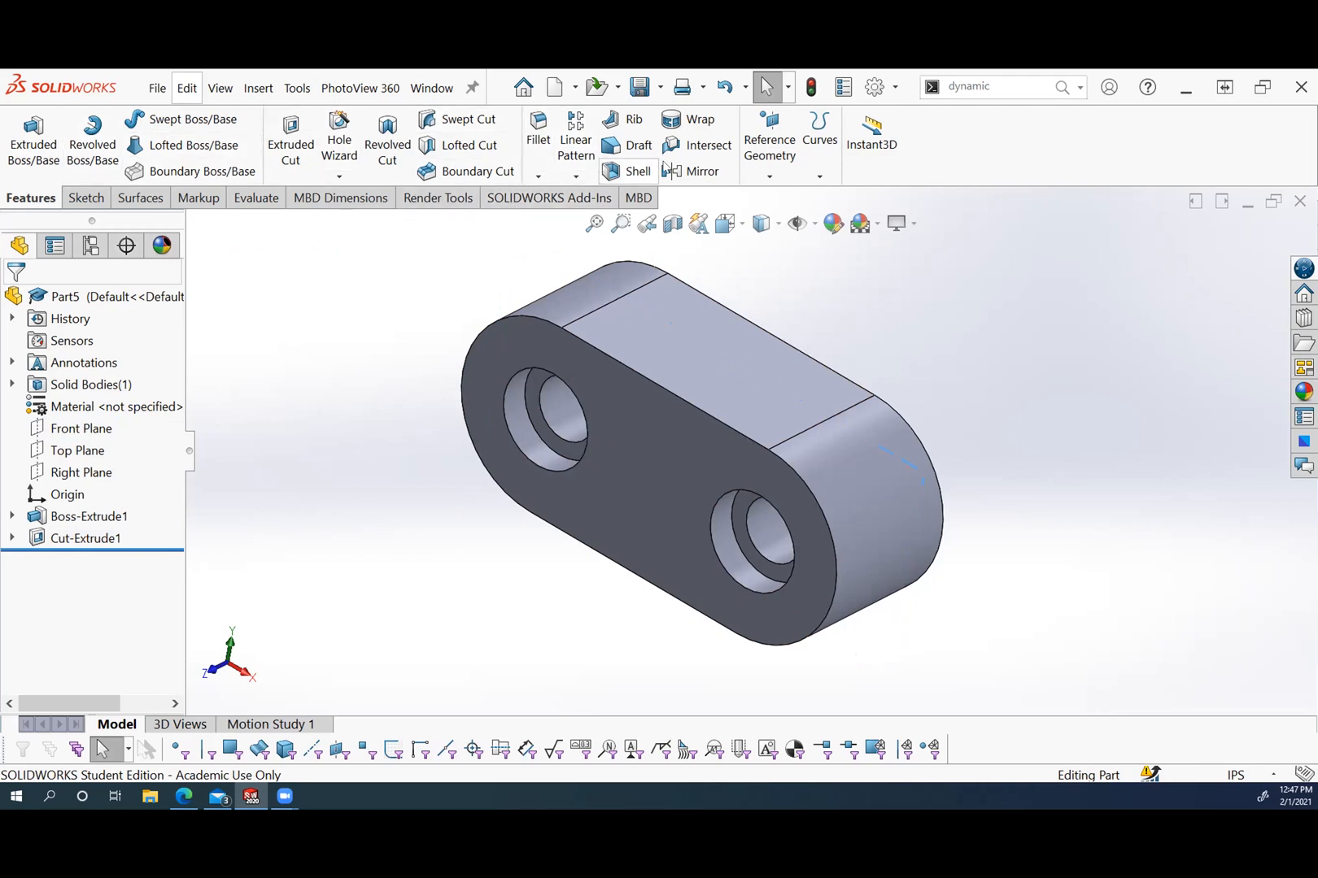
Mirror the counterbore cut about the Front Plane onto the back face of the plate.
click(693, 171)
scroll(1017, 382, up, 1)
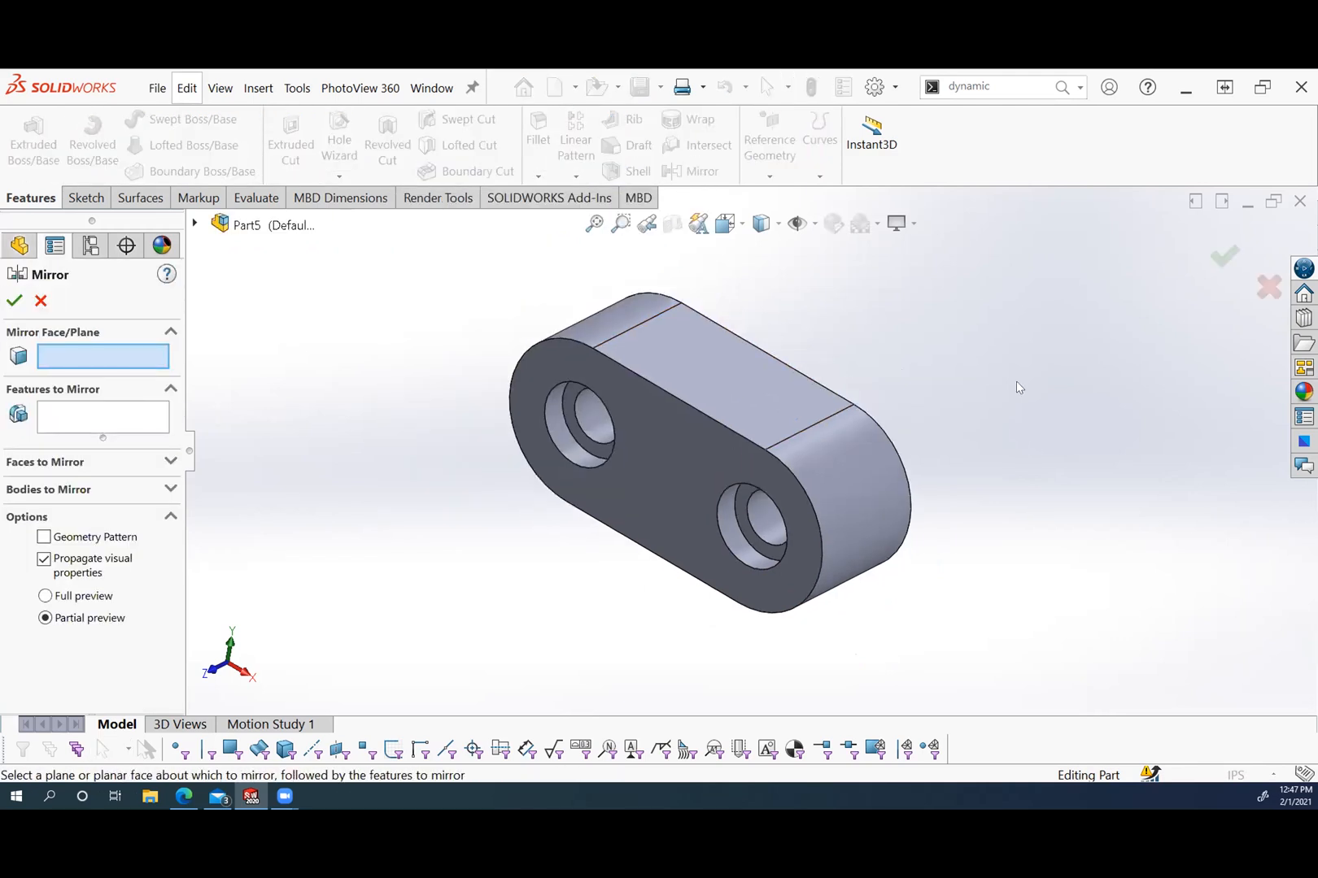
scroll(846, 345, down, 1)
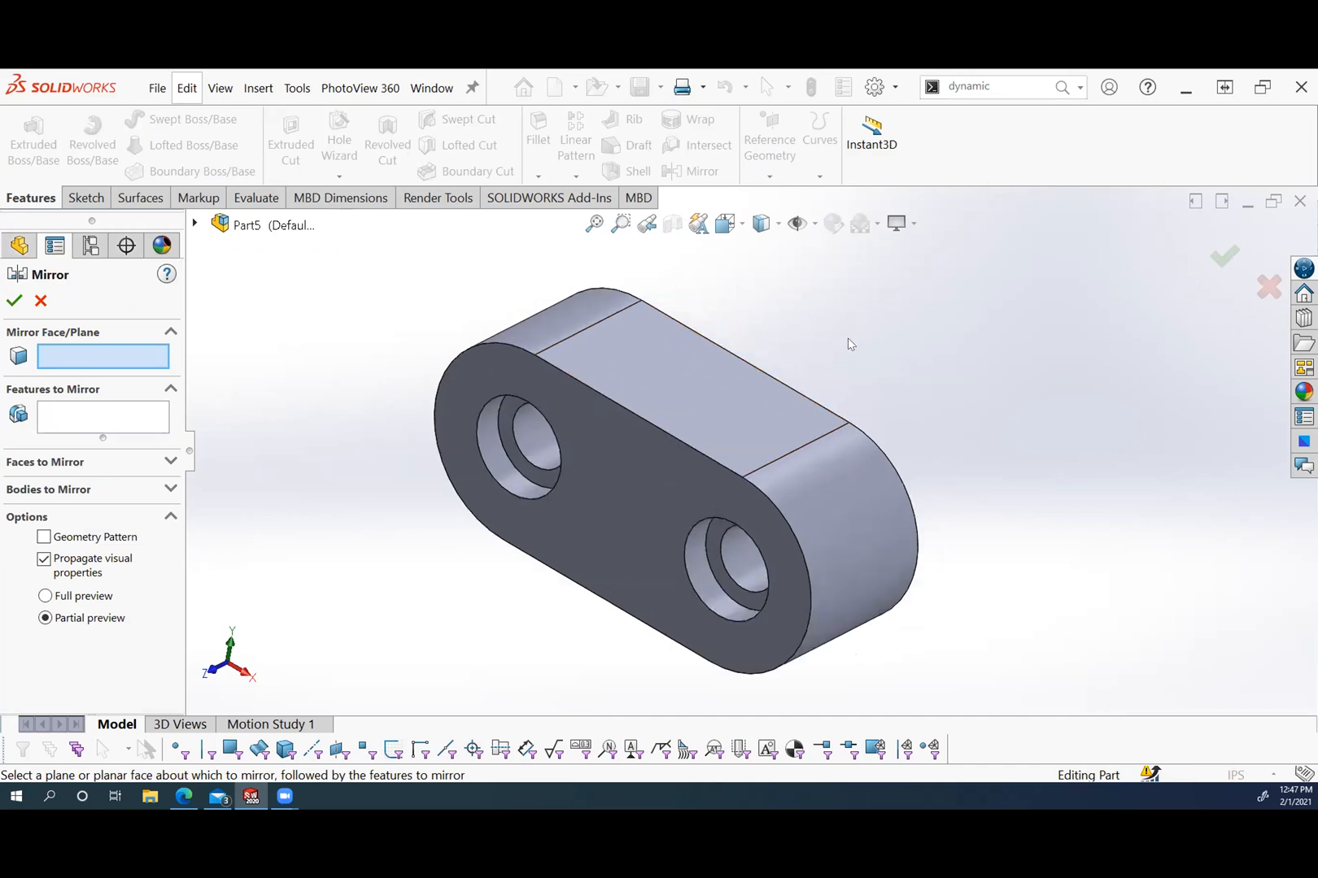
click(195, 225)
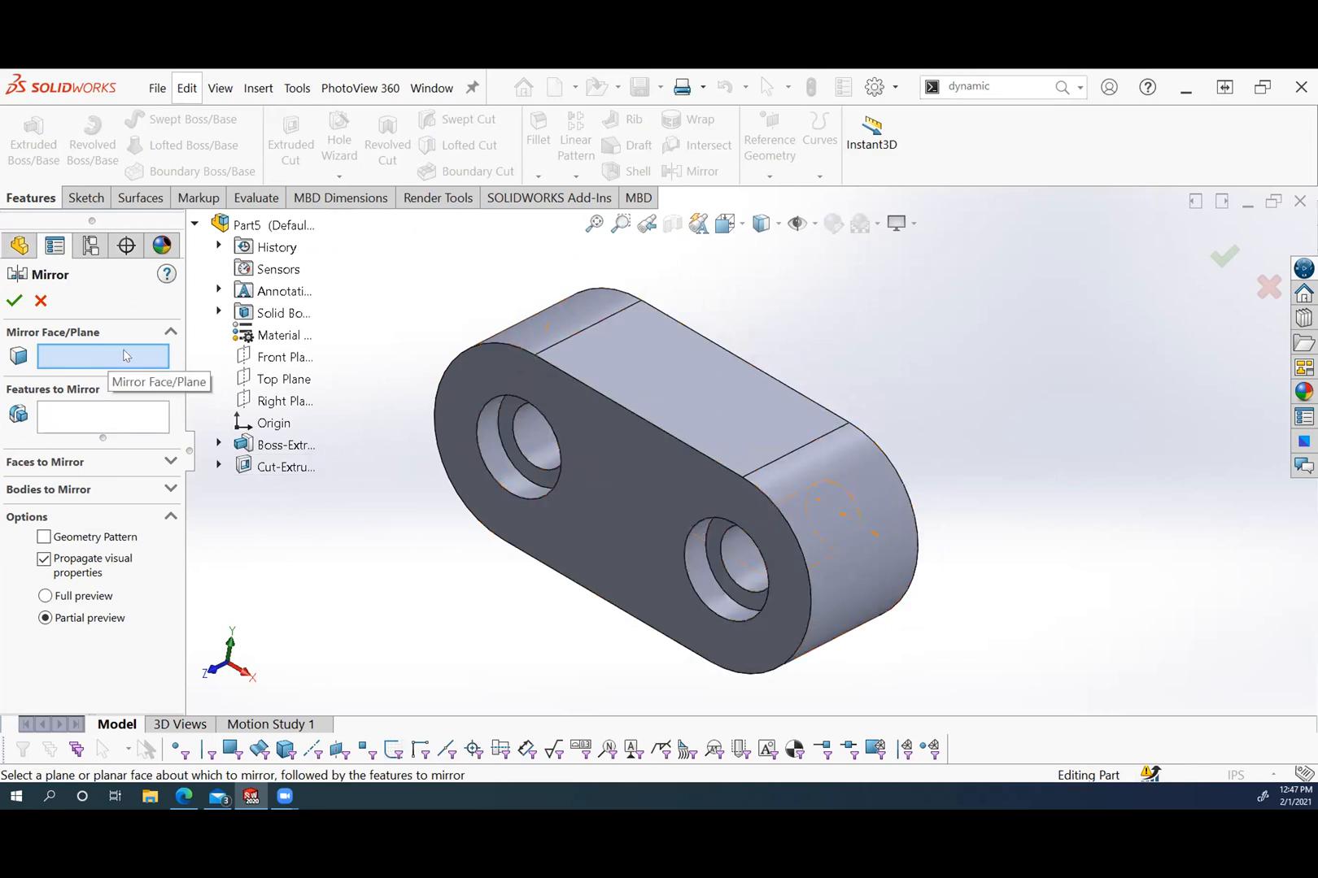
click(261, 358)
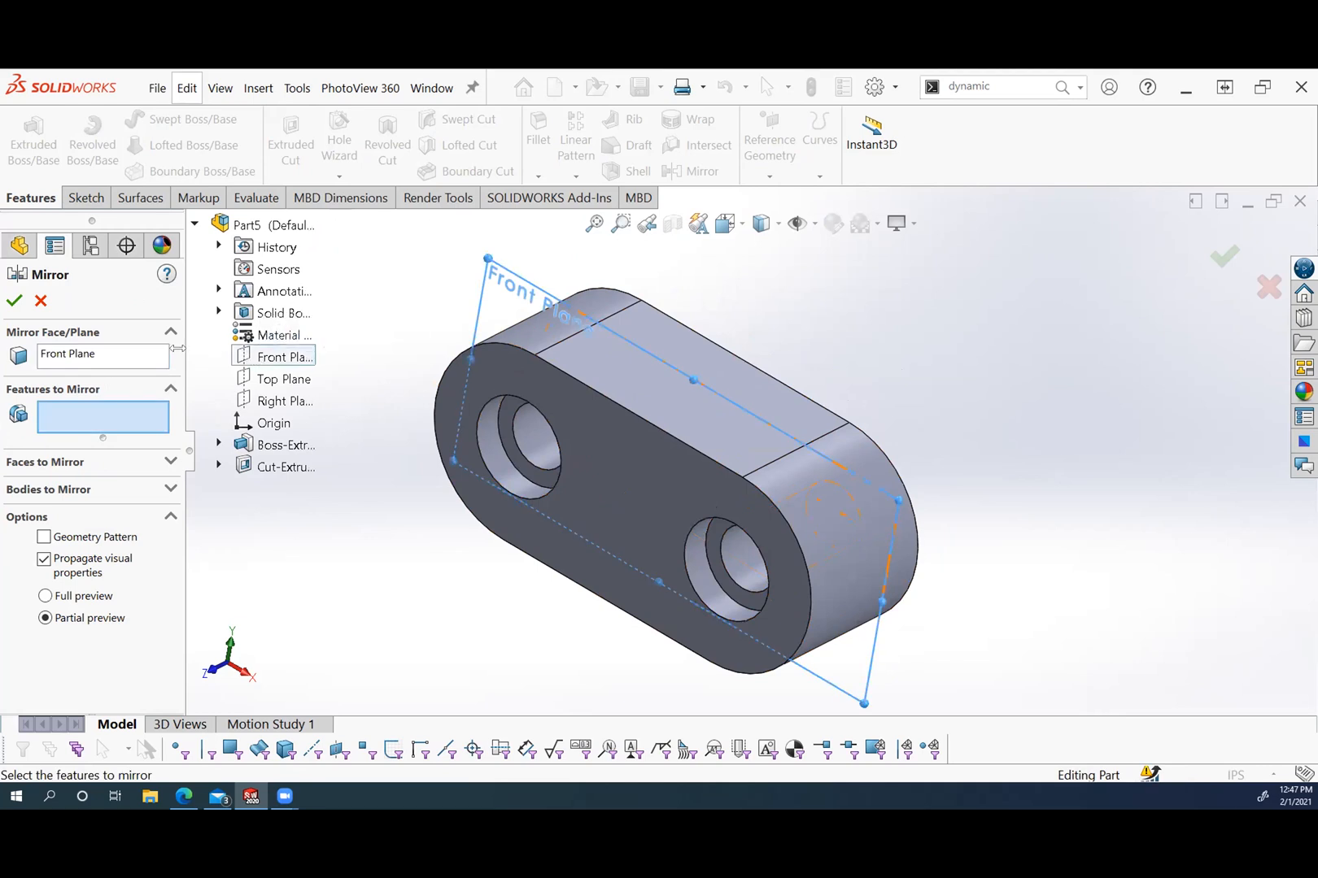
click(275, 467)
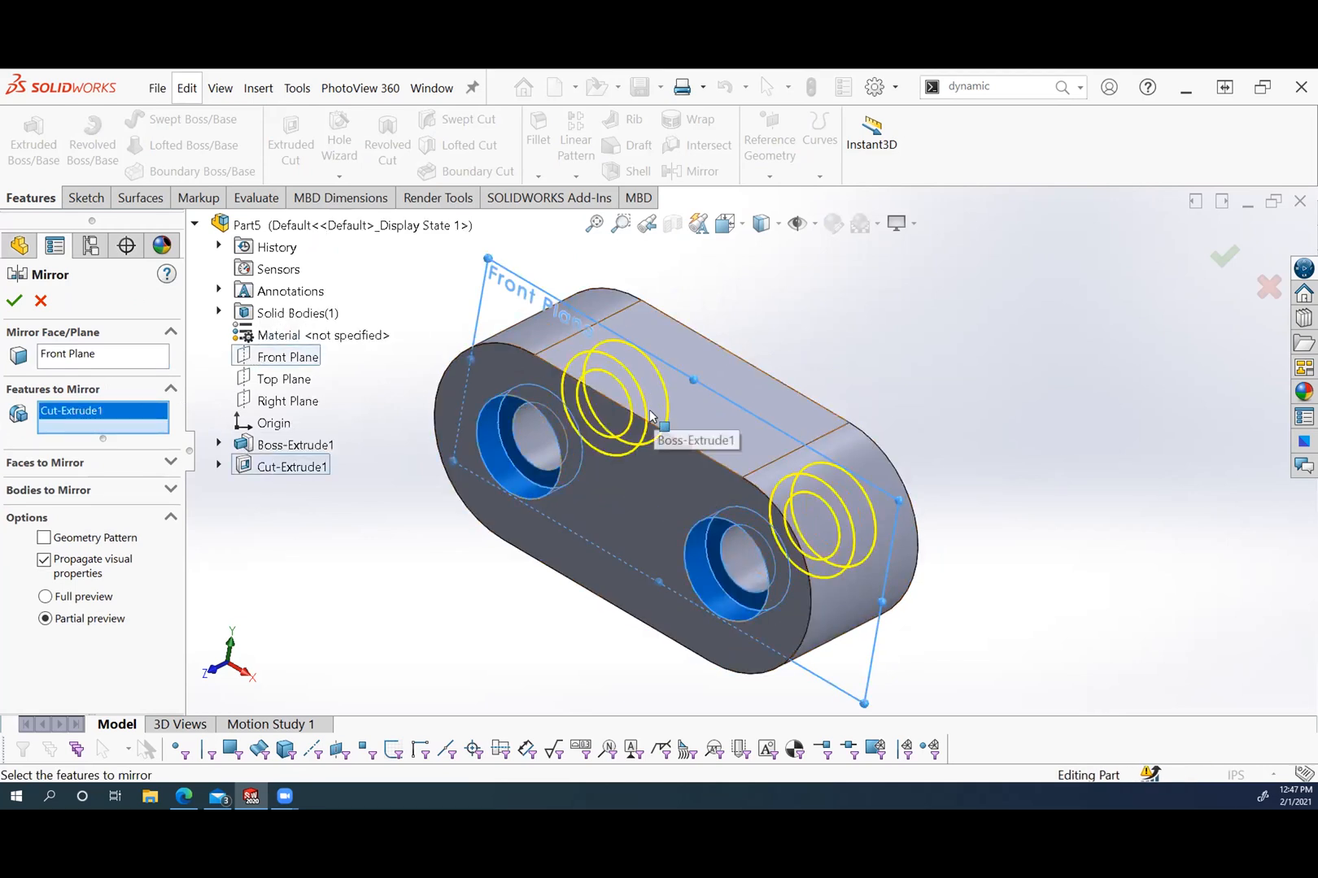
click(13, 300)
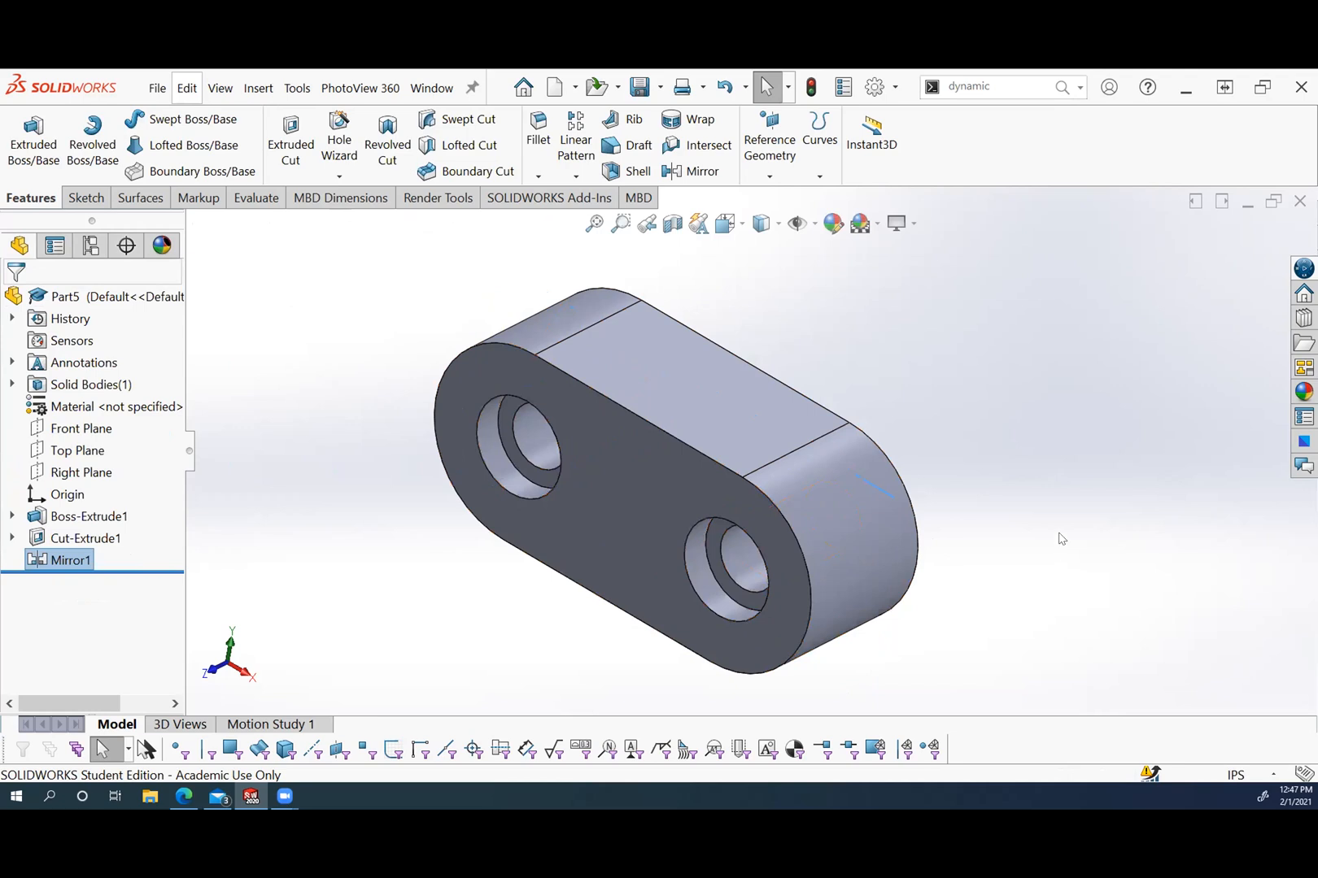
Start a sketch on the plate's flat top face and draw a horizontal centerline from the origin to the midpoint of the opposite edge.
mouse_move(1060, 539)
middle_down()
mouse_move(926, 530)
mouse_move(915, 568)
mouse_move(892, 578)
mouse_move(1057, 513)
middle_up()
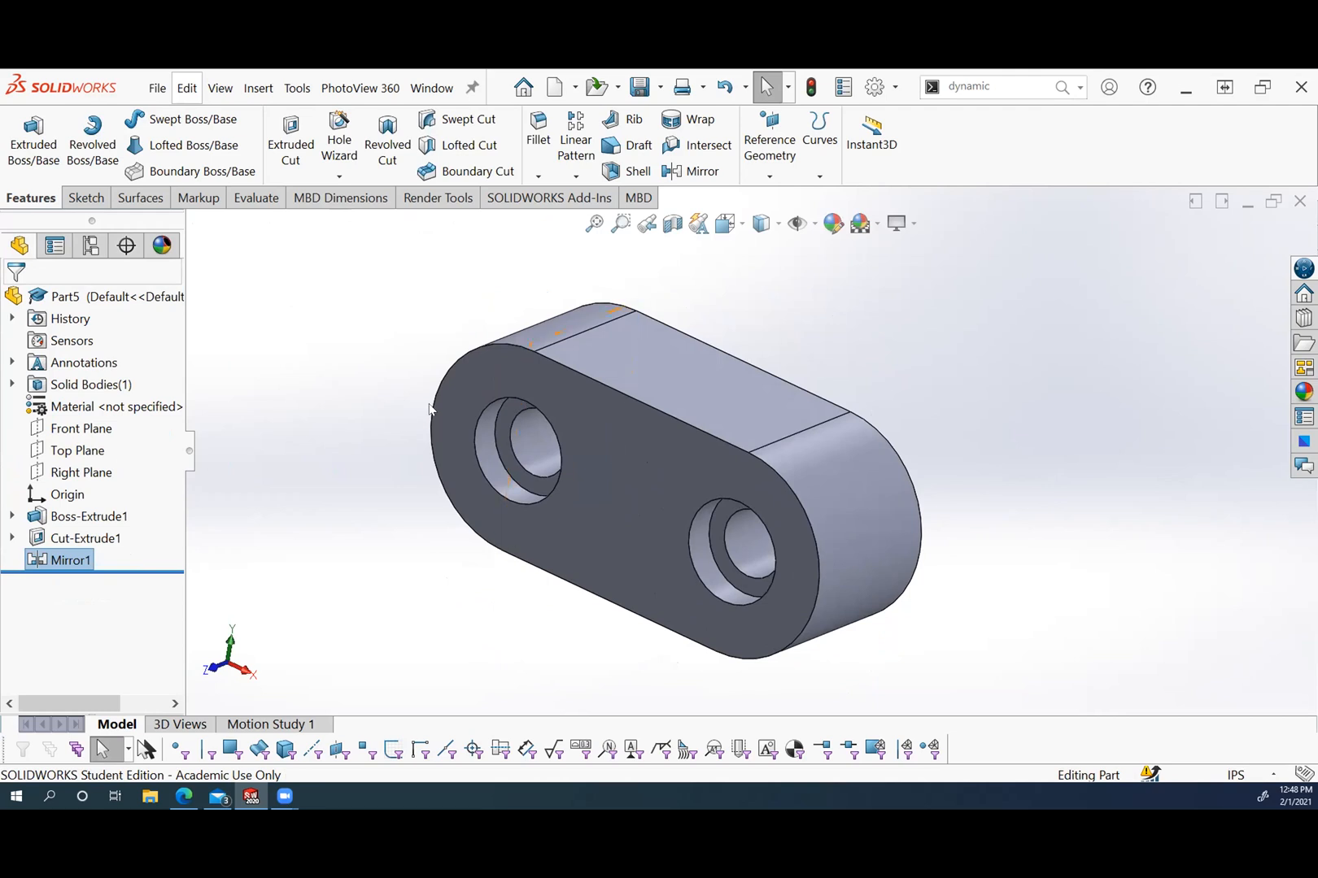
click(722, 407)
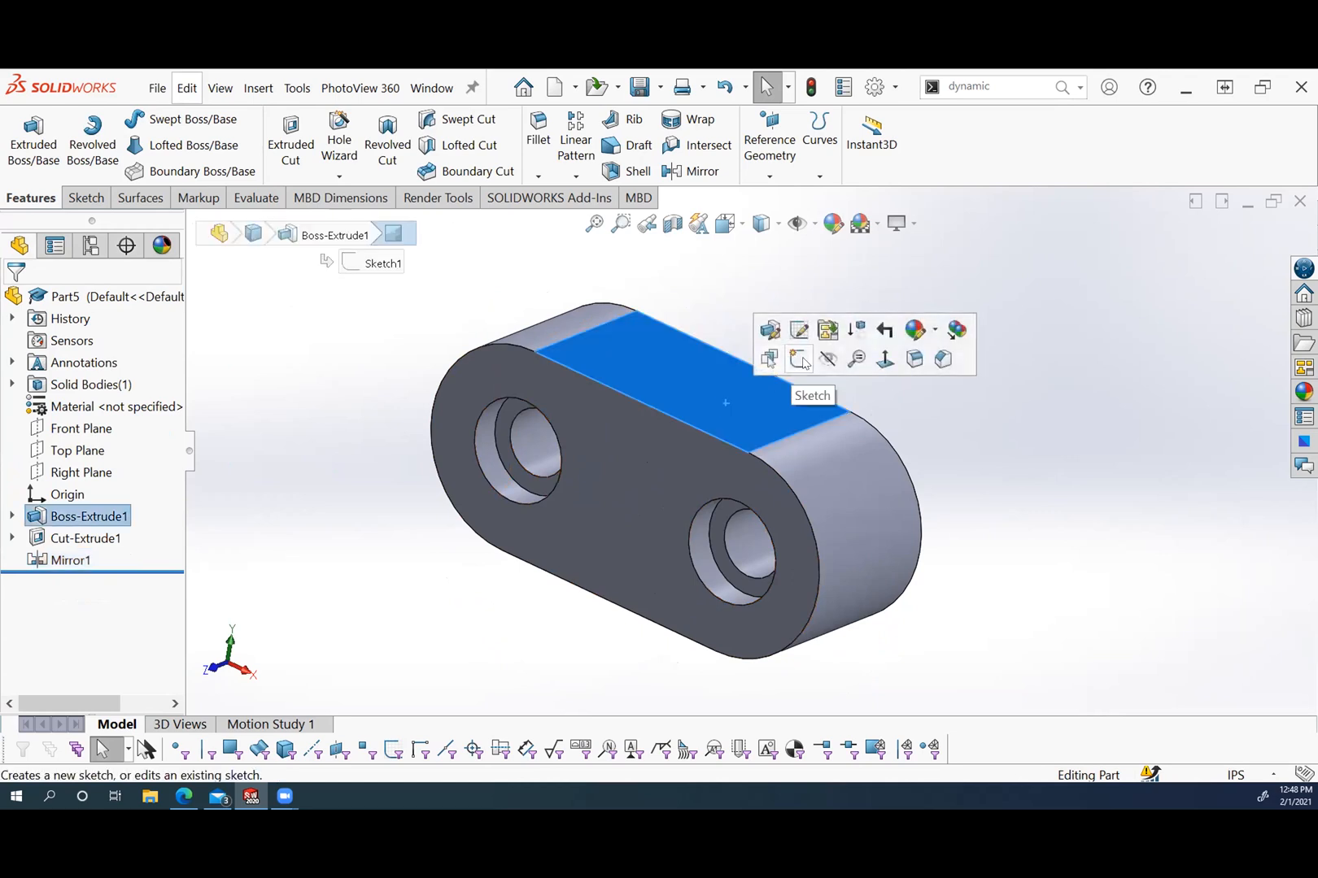
click(771, 361)
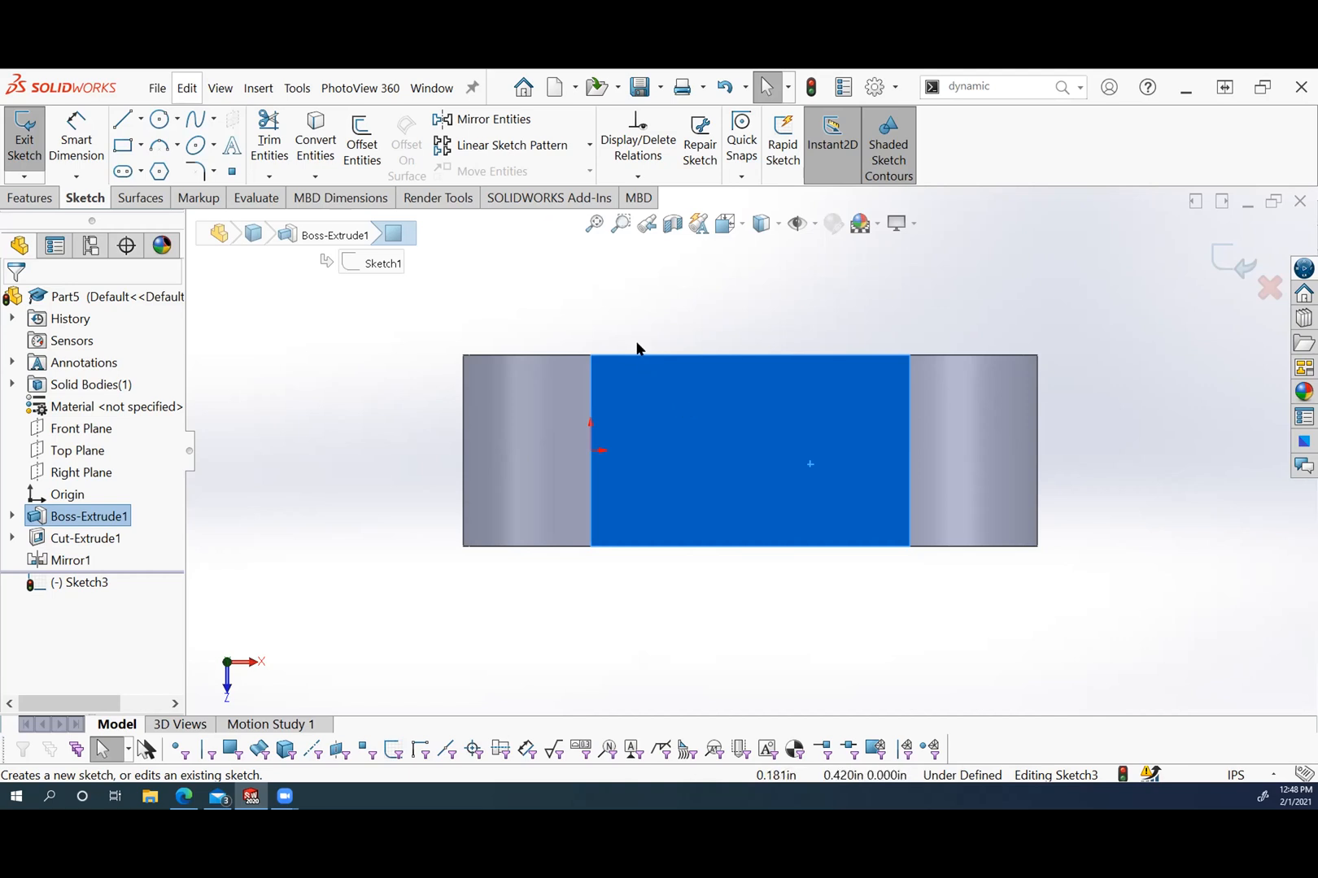
click(618, 321)
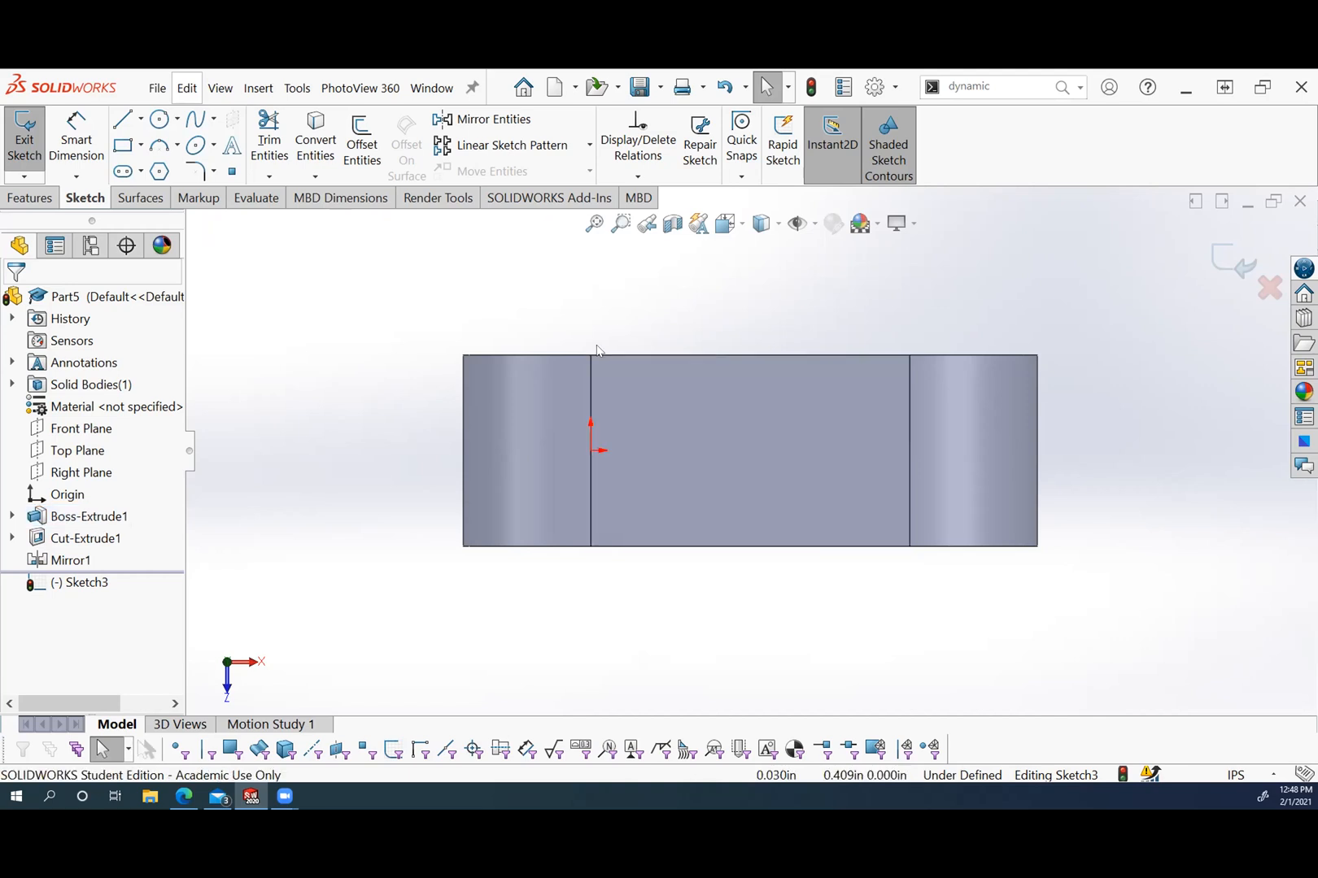
click(140, 122)
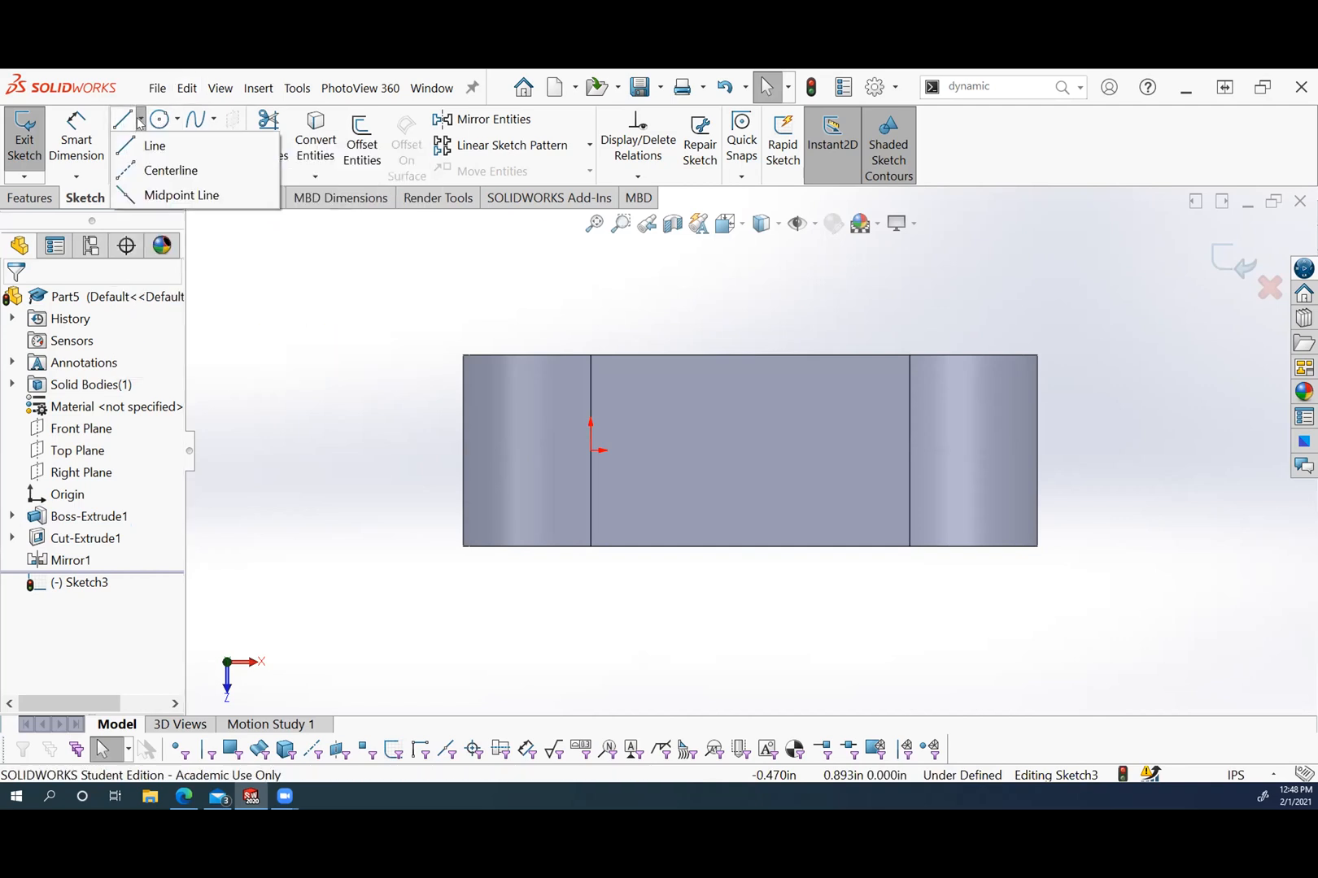
click(170, 171)
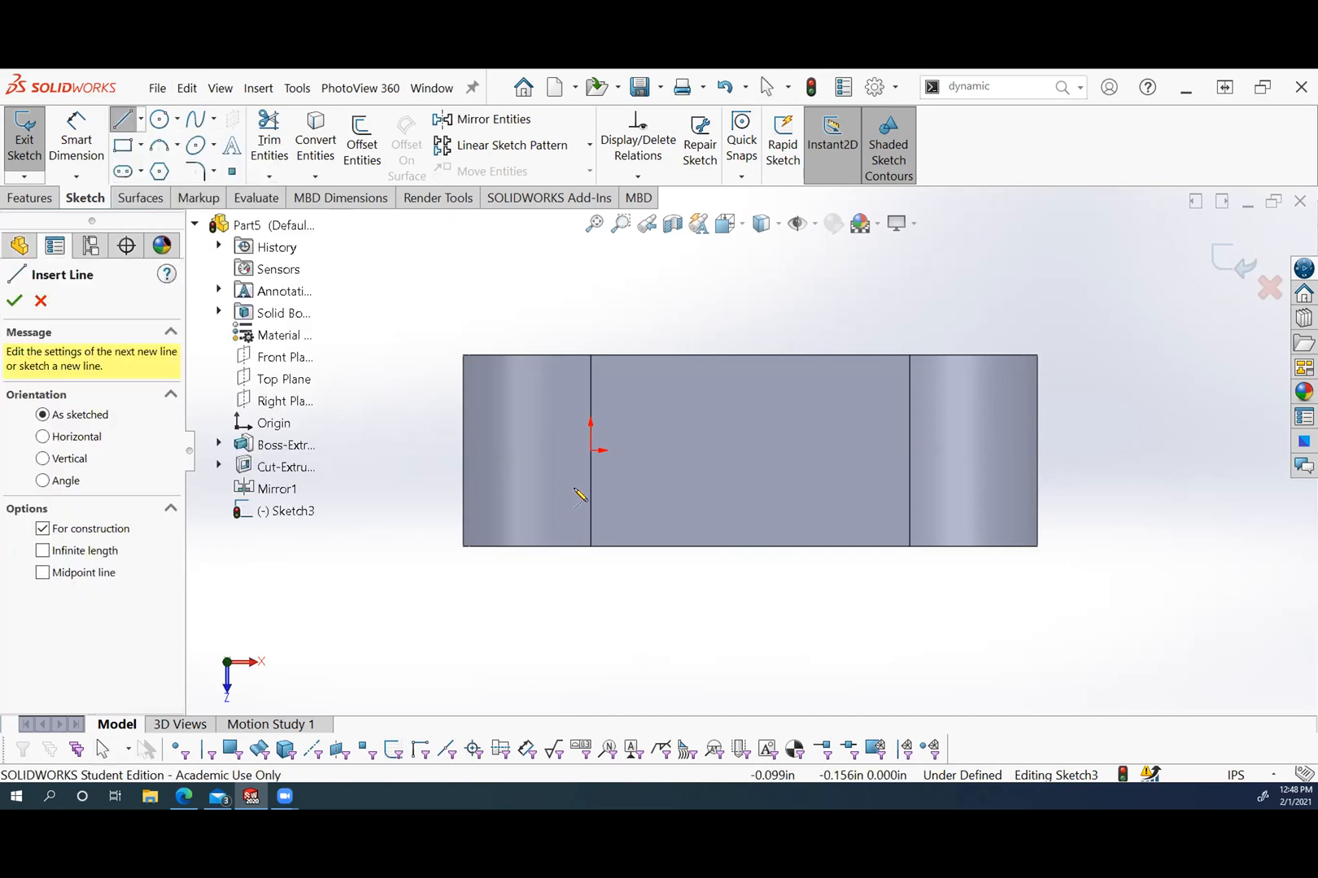
click(590, 451)
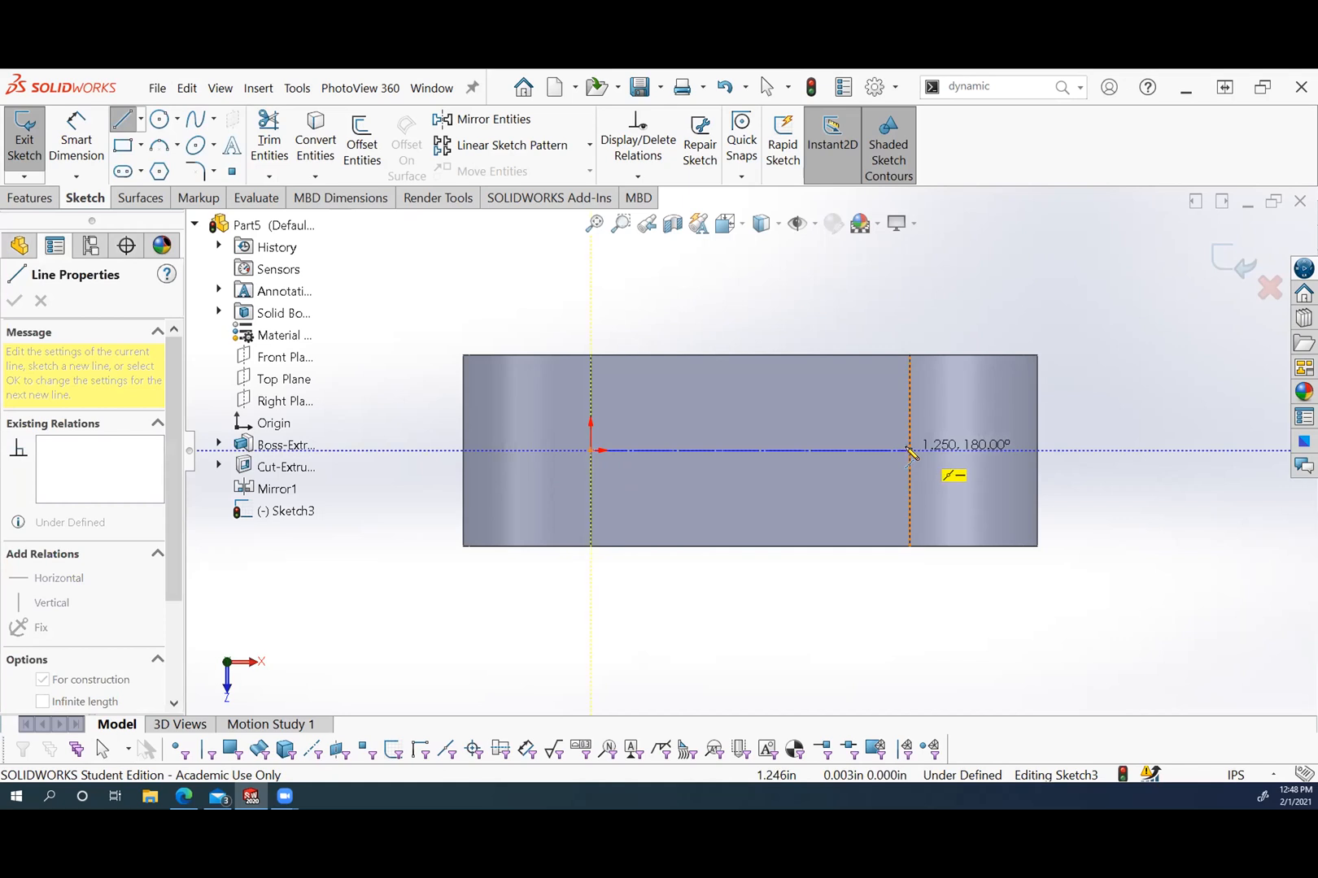
click(910, 452)
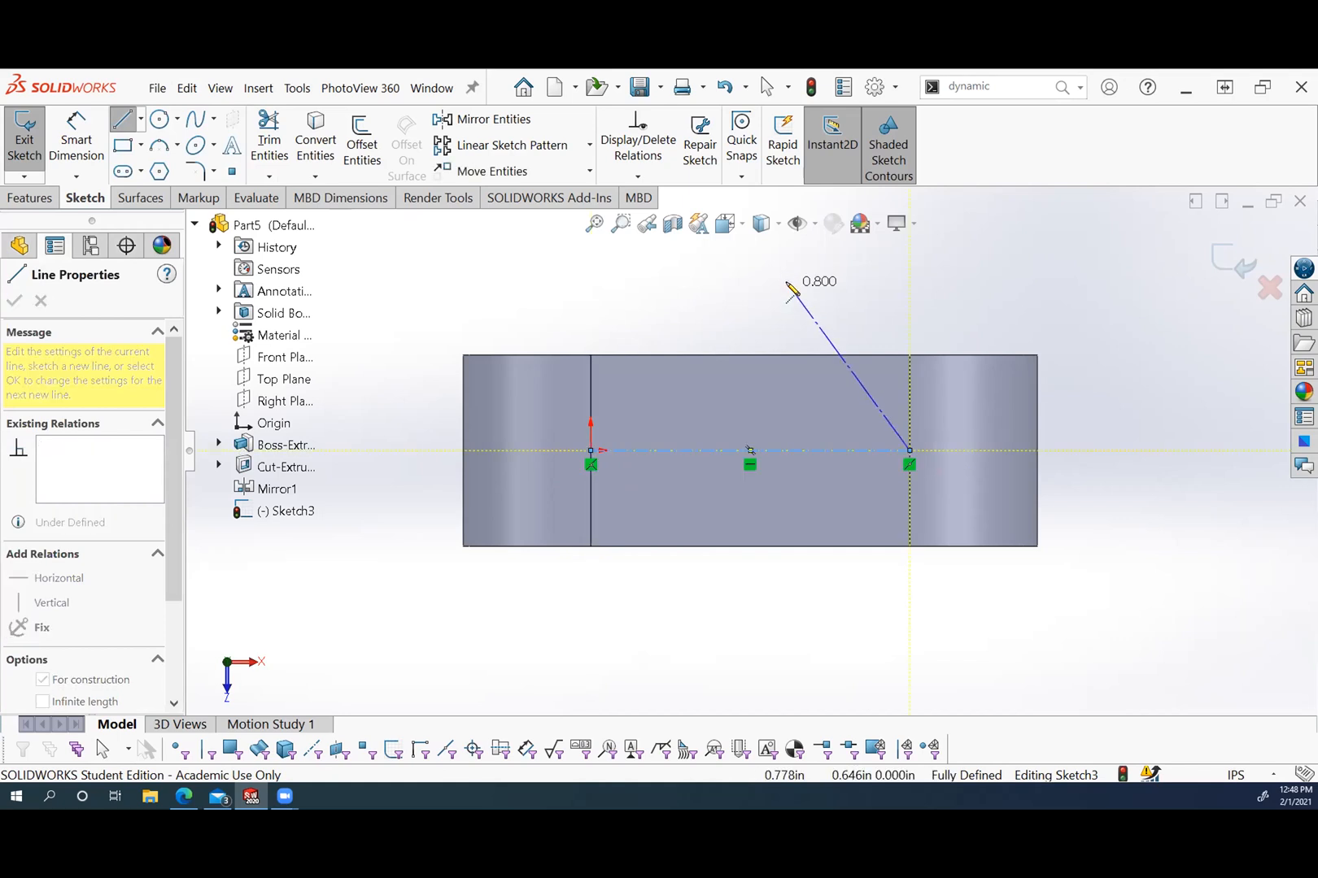
key(Escape)
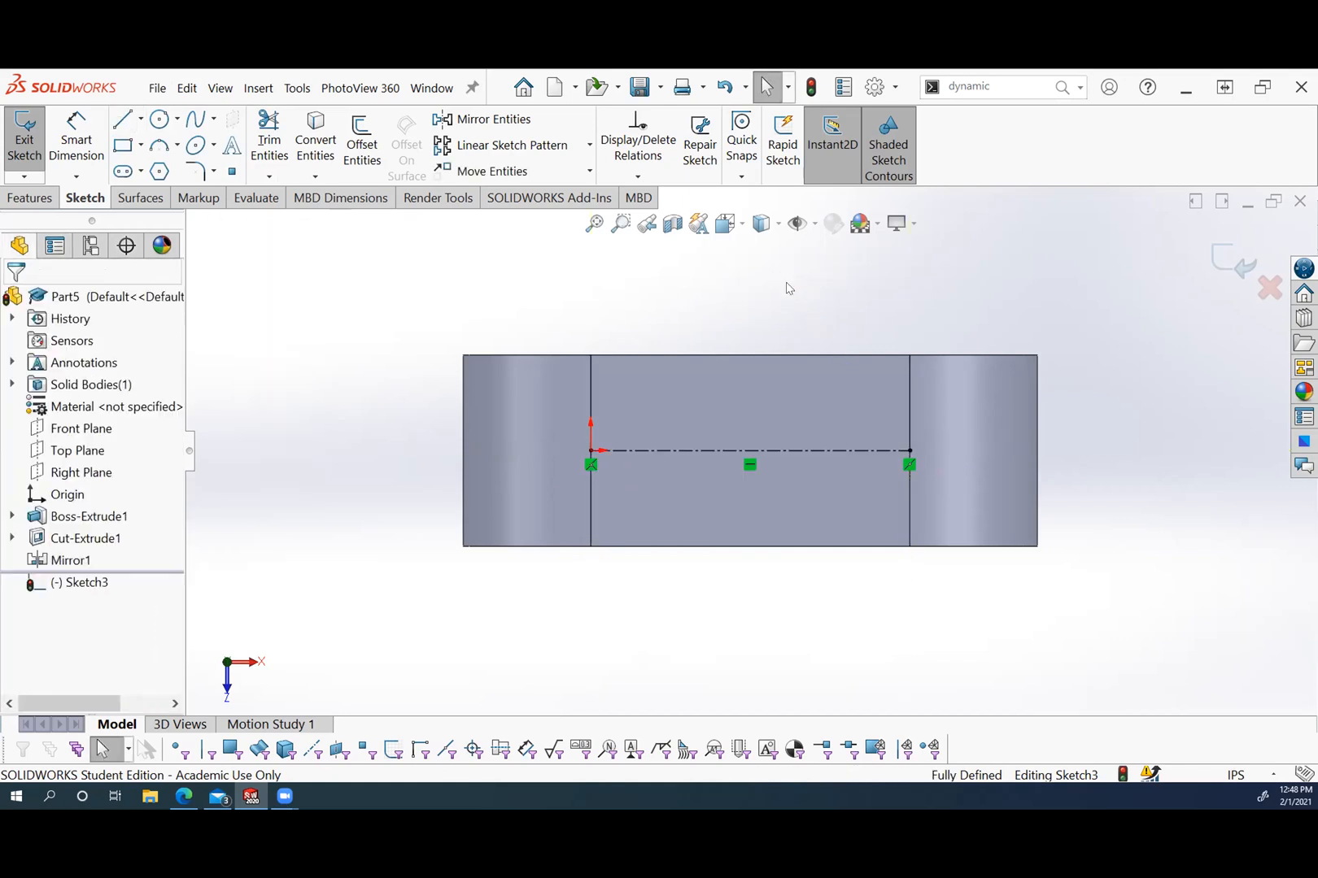
Draw a vertical centerline between the midpoints of the two long edges of the flat top face.
click(141, 119)
click(179, 172)
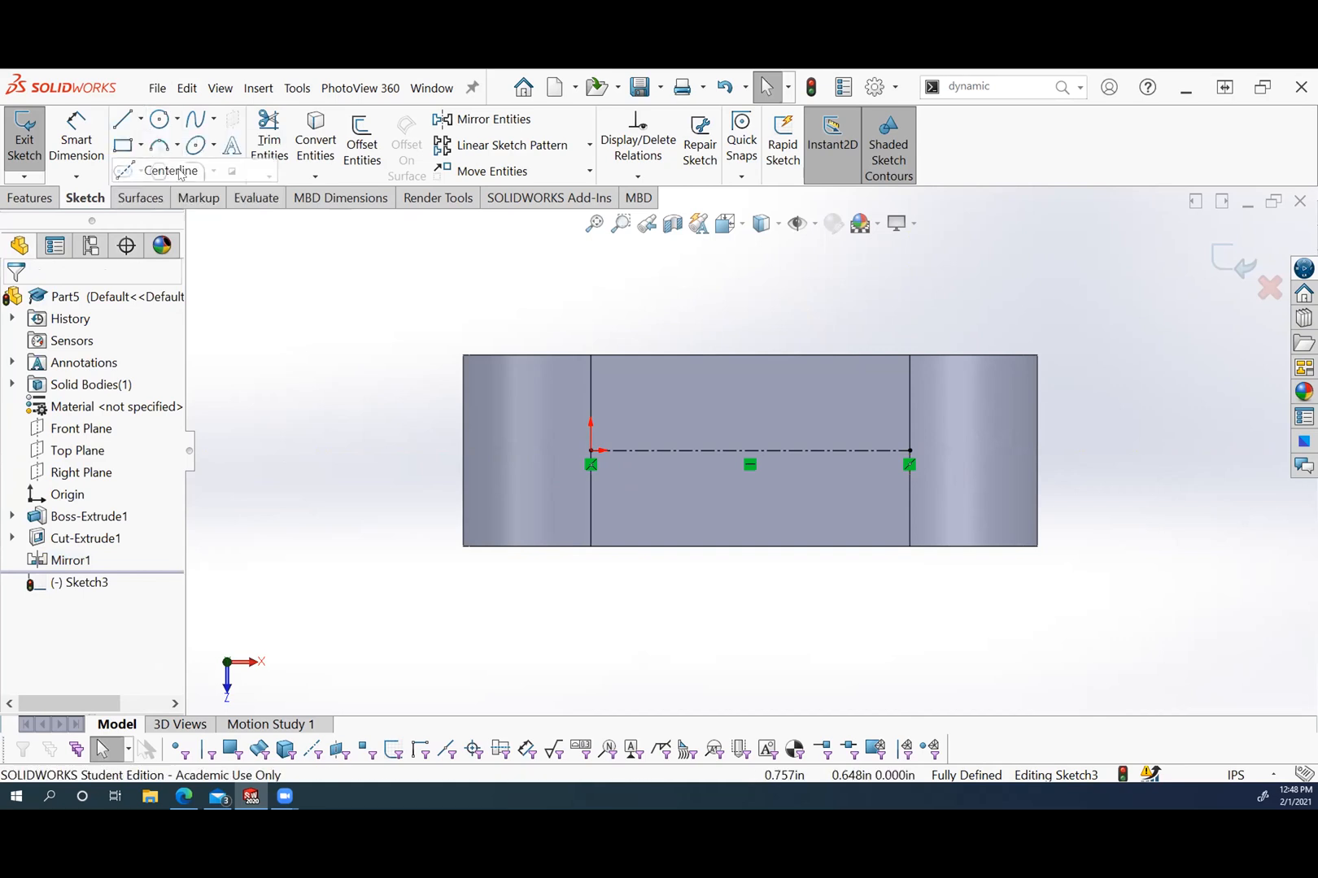
click(750, 356)
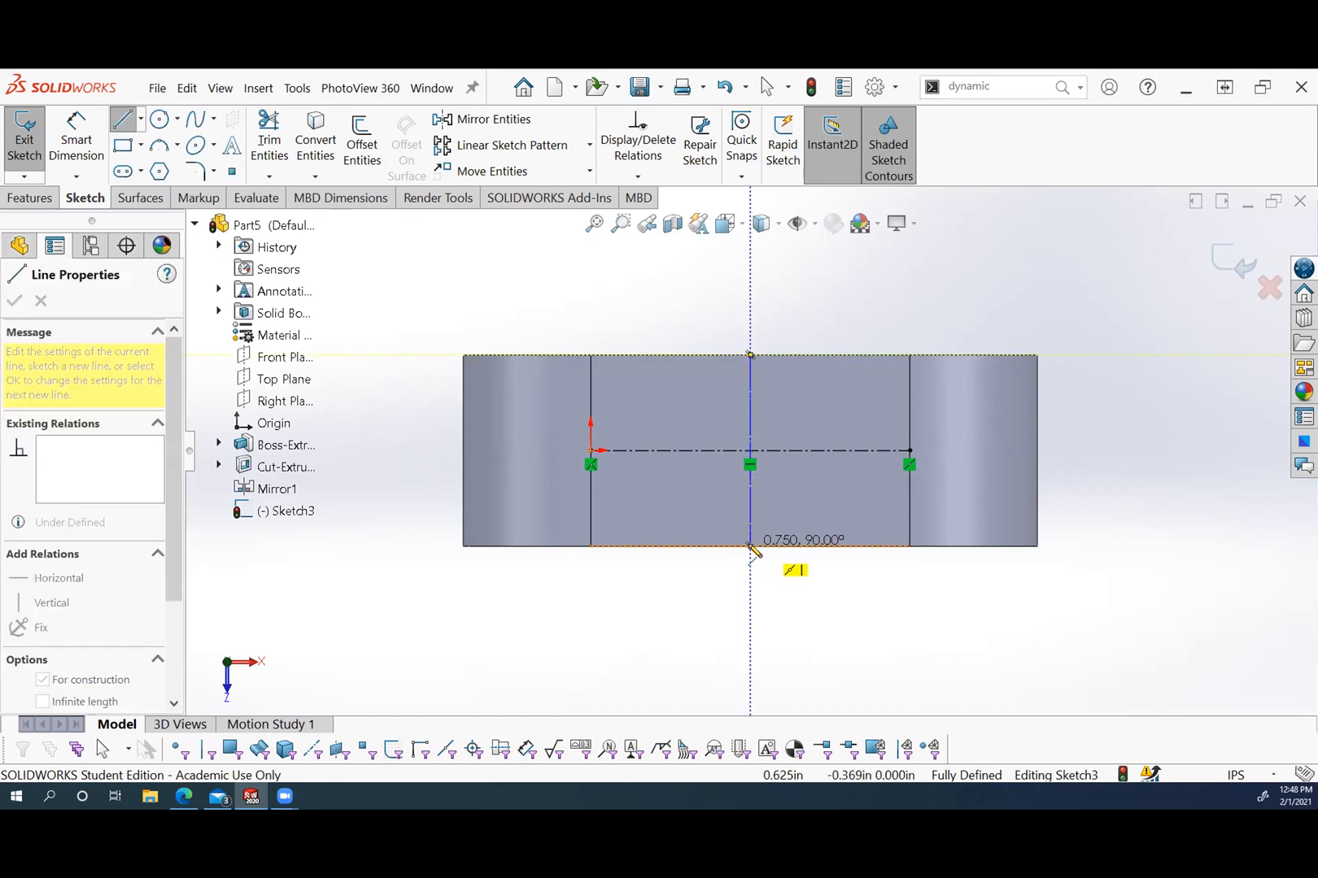
click(750, 547)
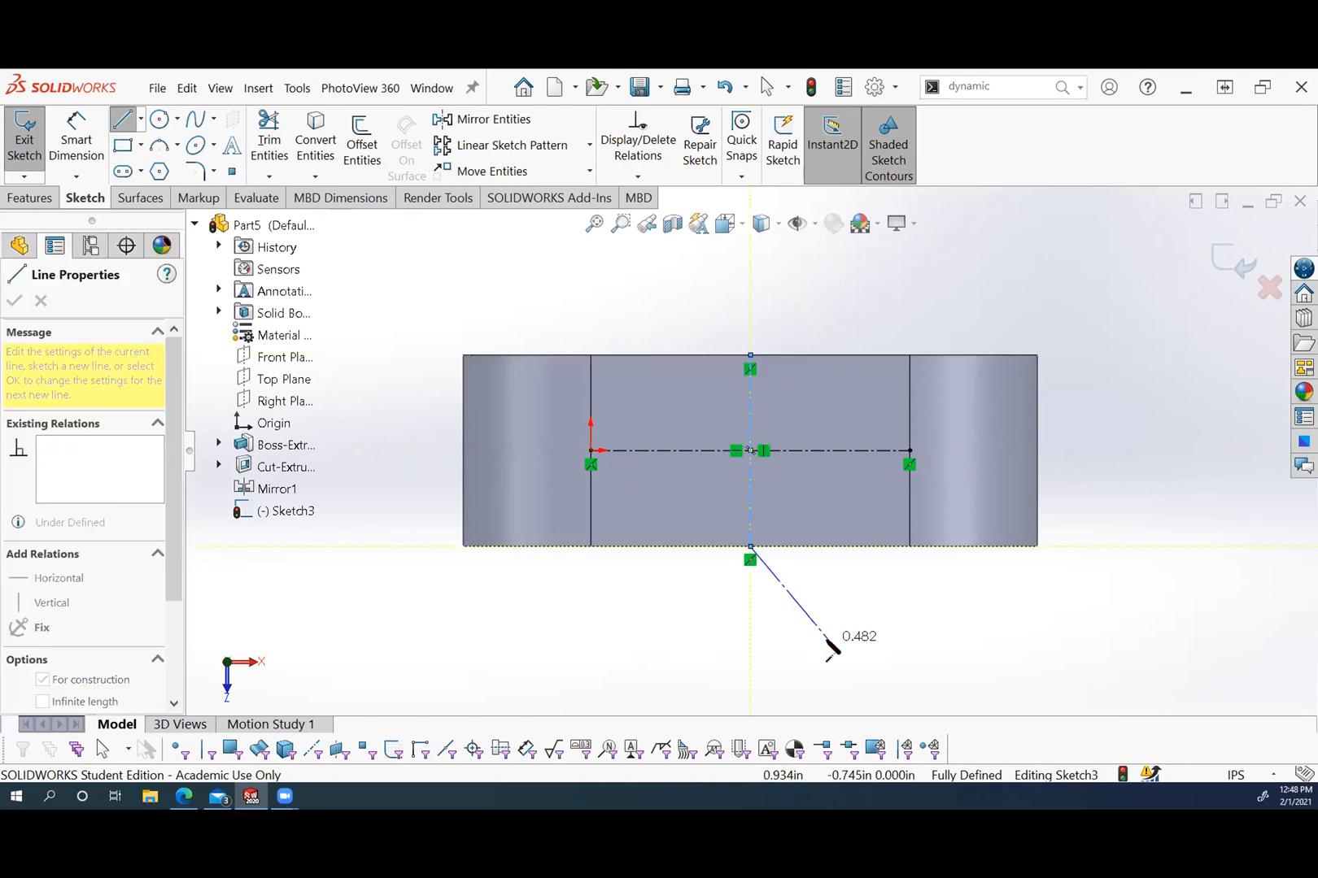
key(Escape)
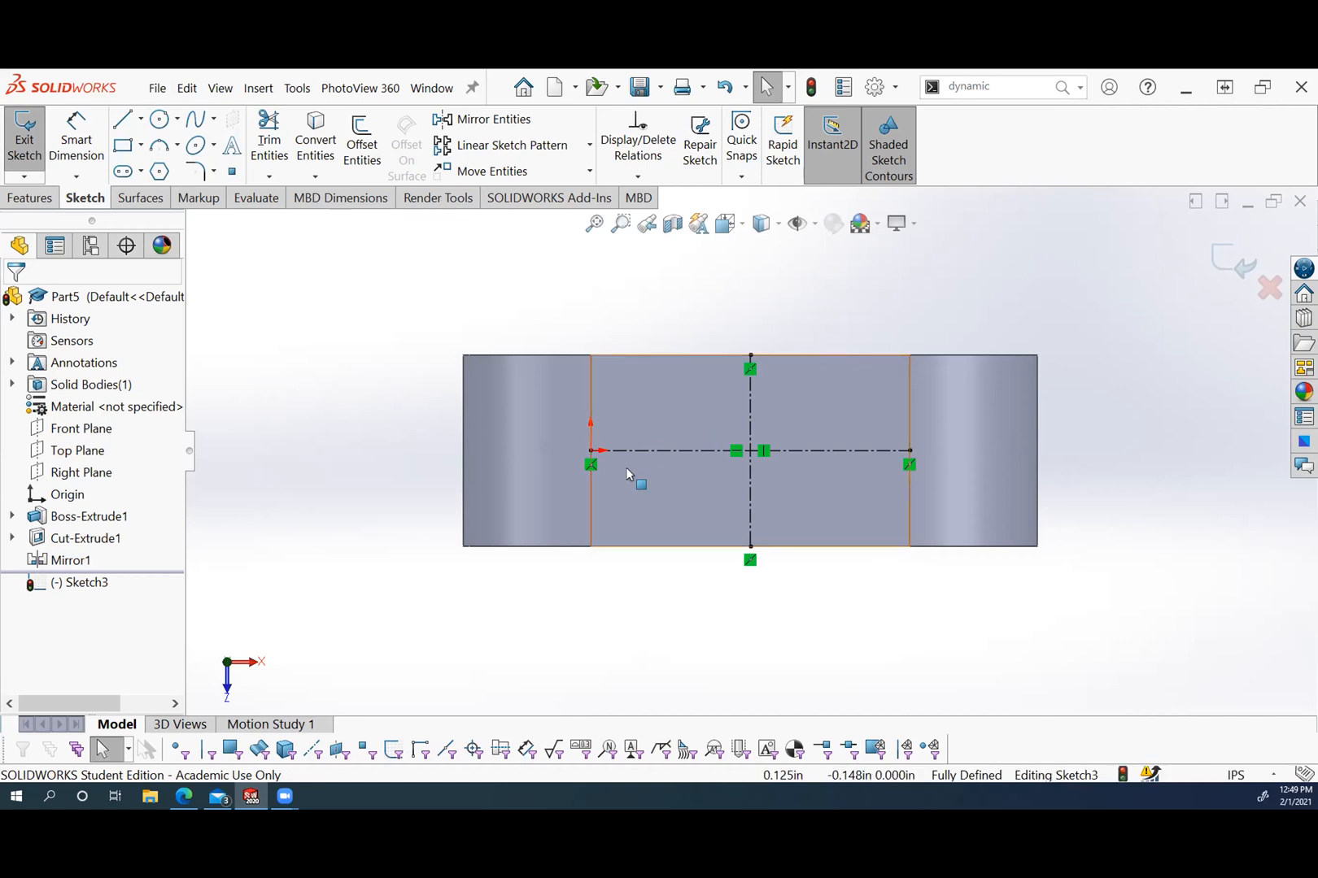
click(651, 449)
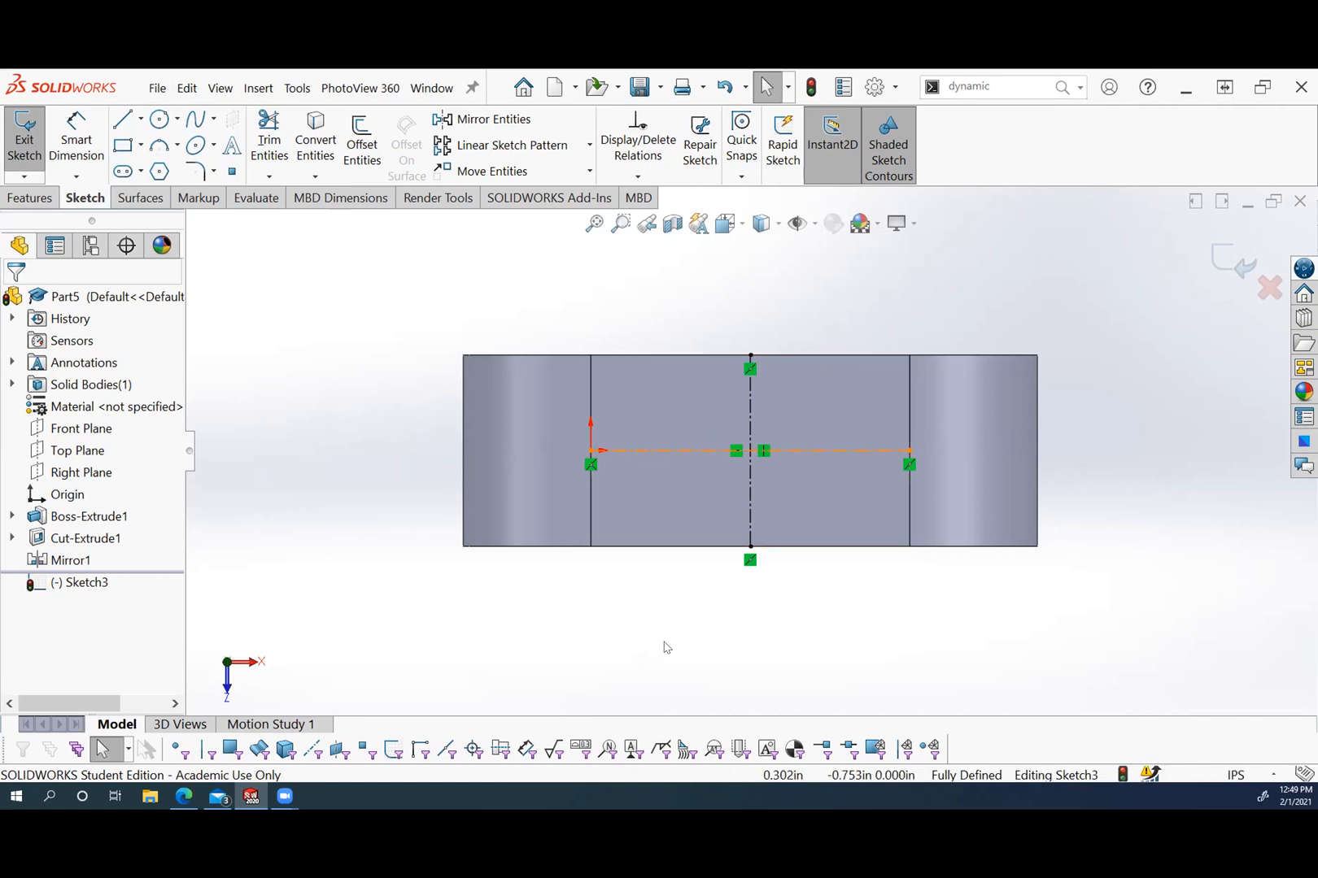
click(663, 646)
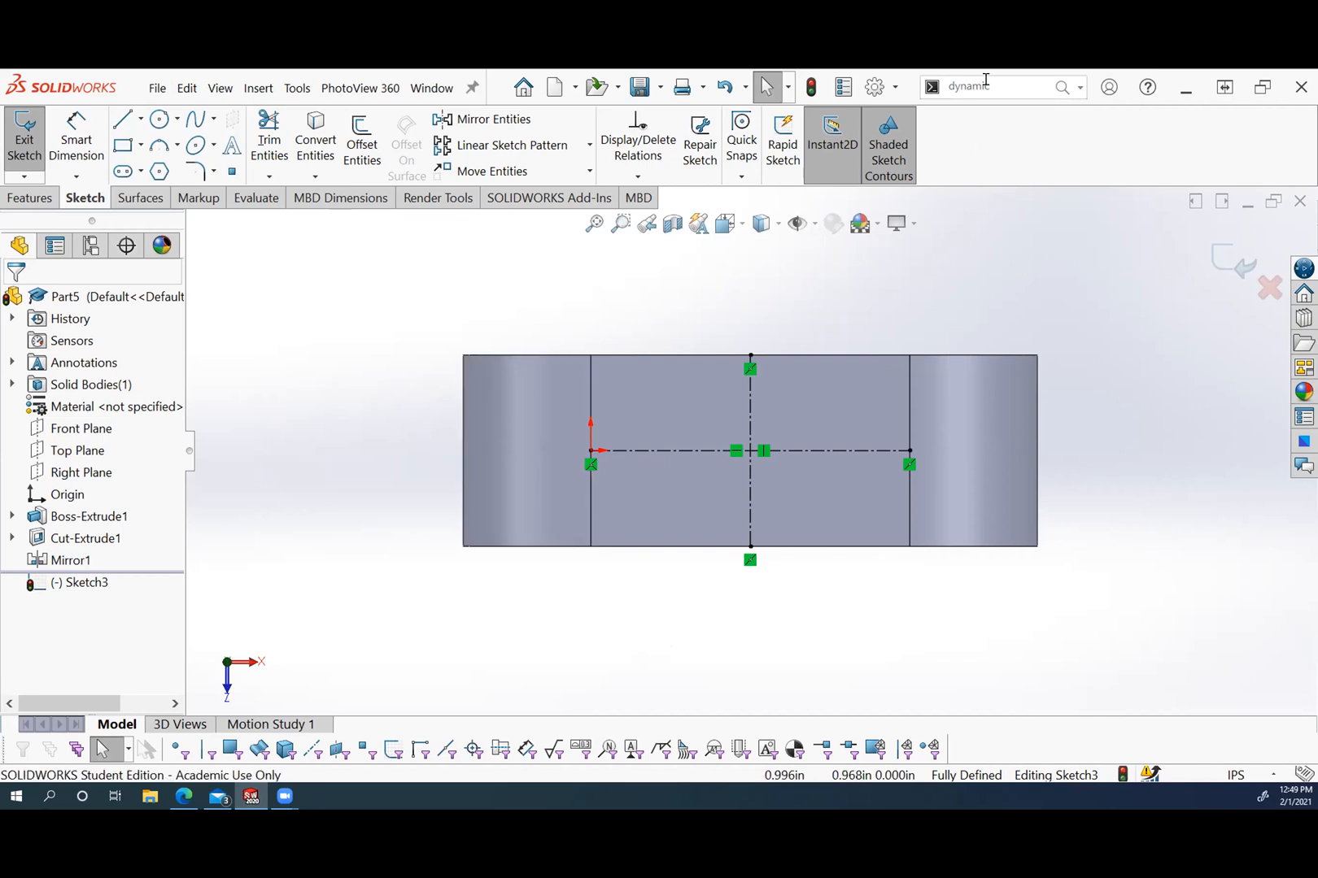
click(298, 89)
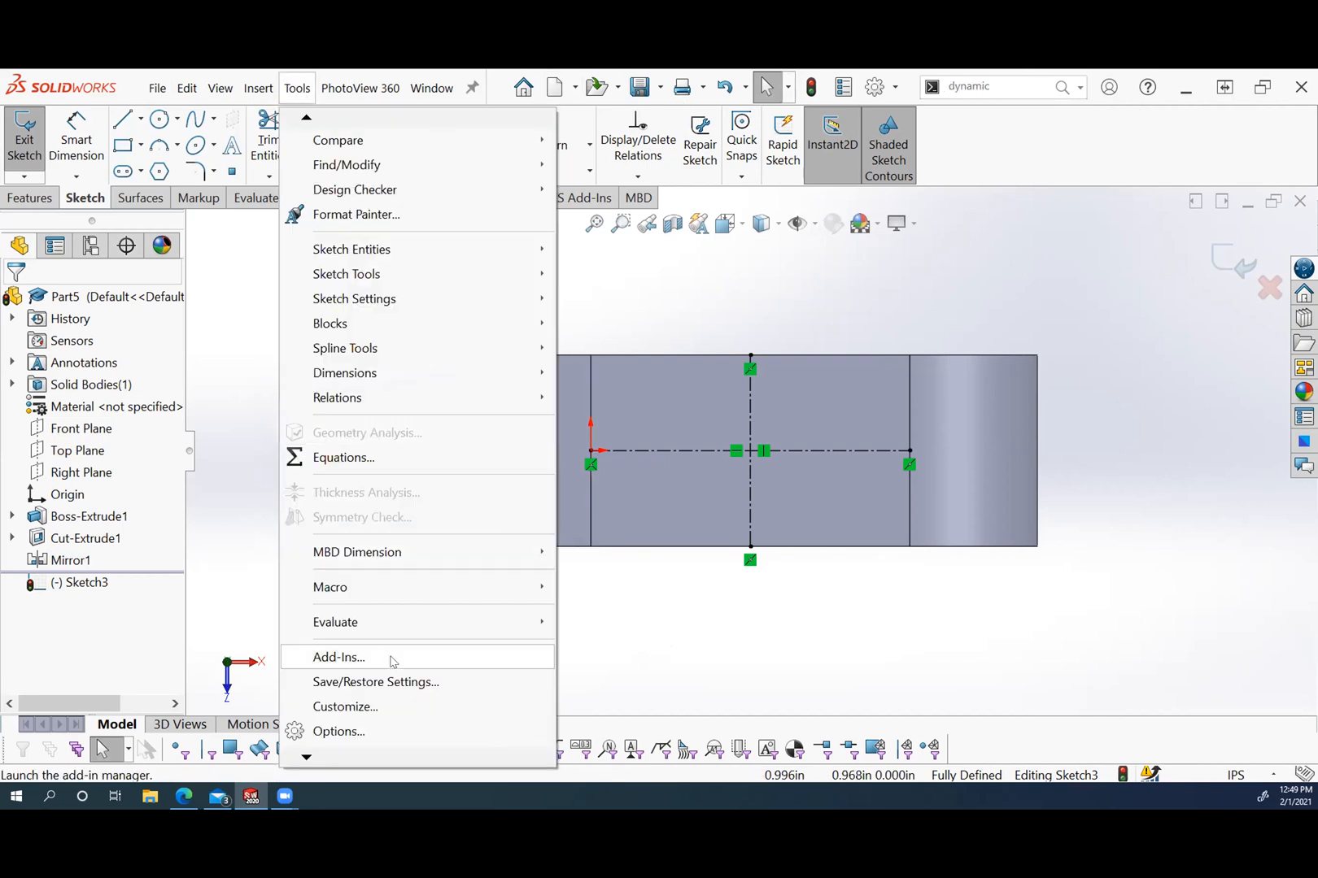
mouse_move(330, 274)
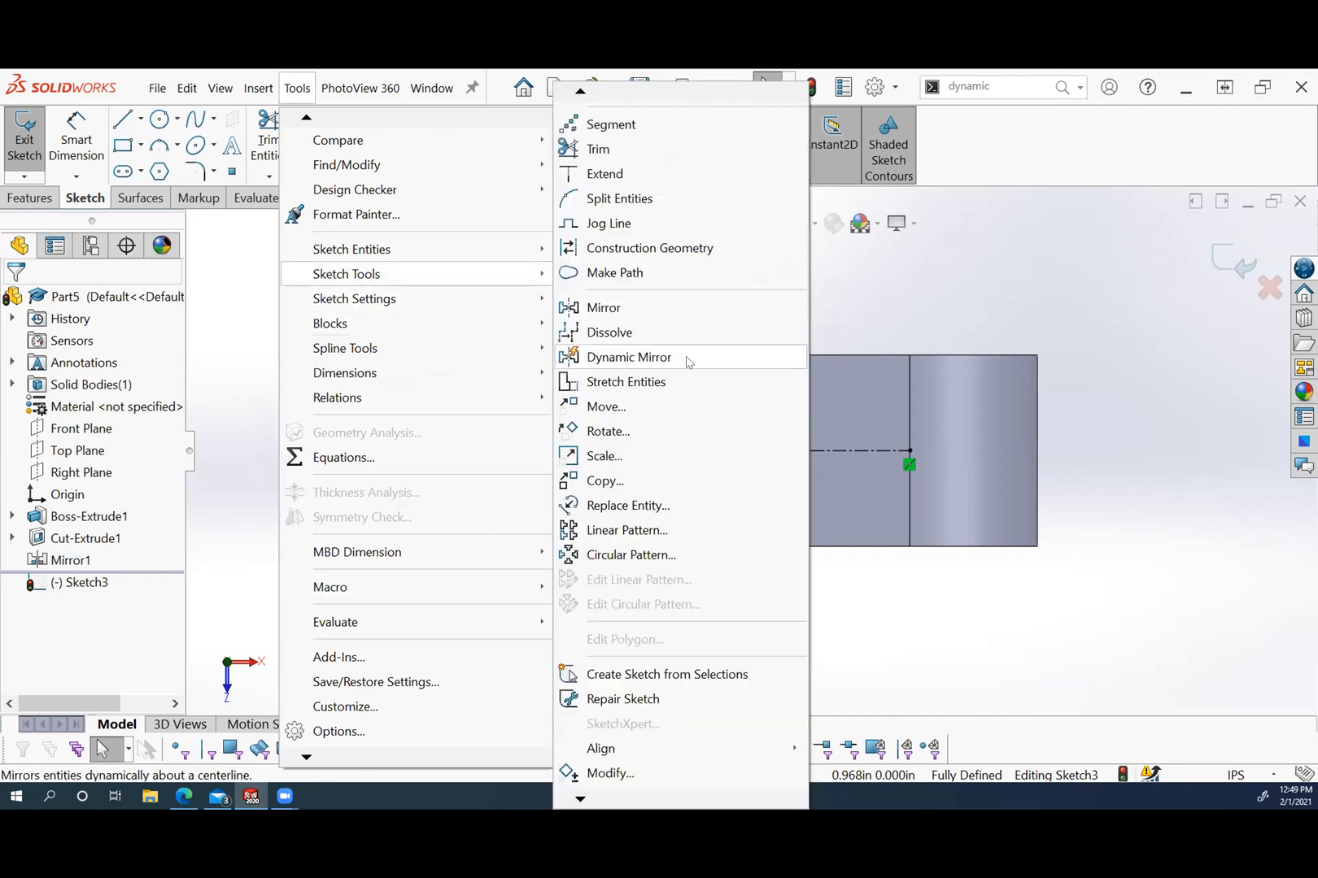
click(966, 309)
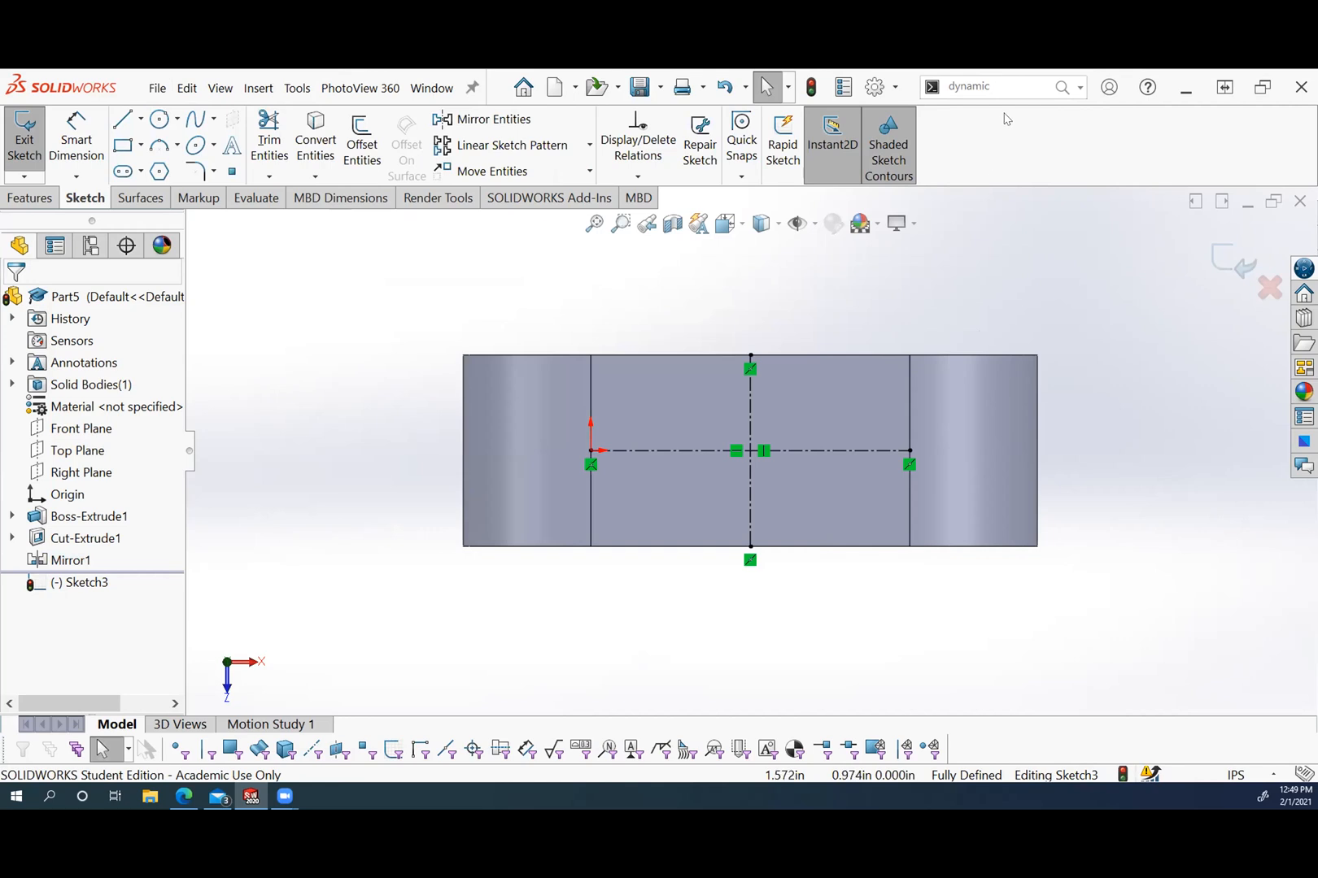
Find the Dynamic Mirror command with a command search for "dynami" and turn it on about the vertical centerline.
click(1020, 89)
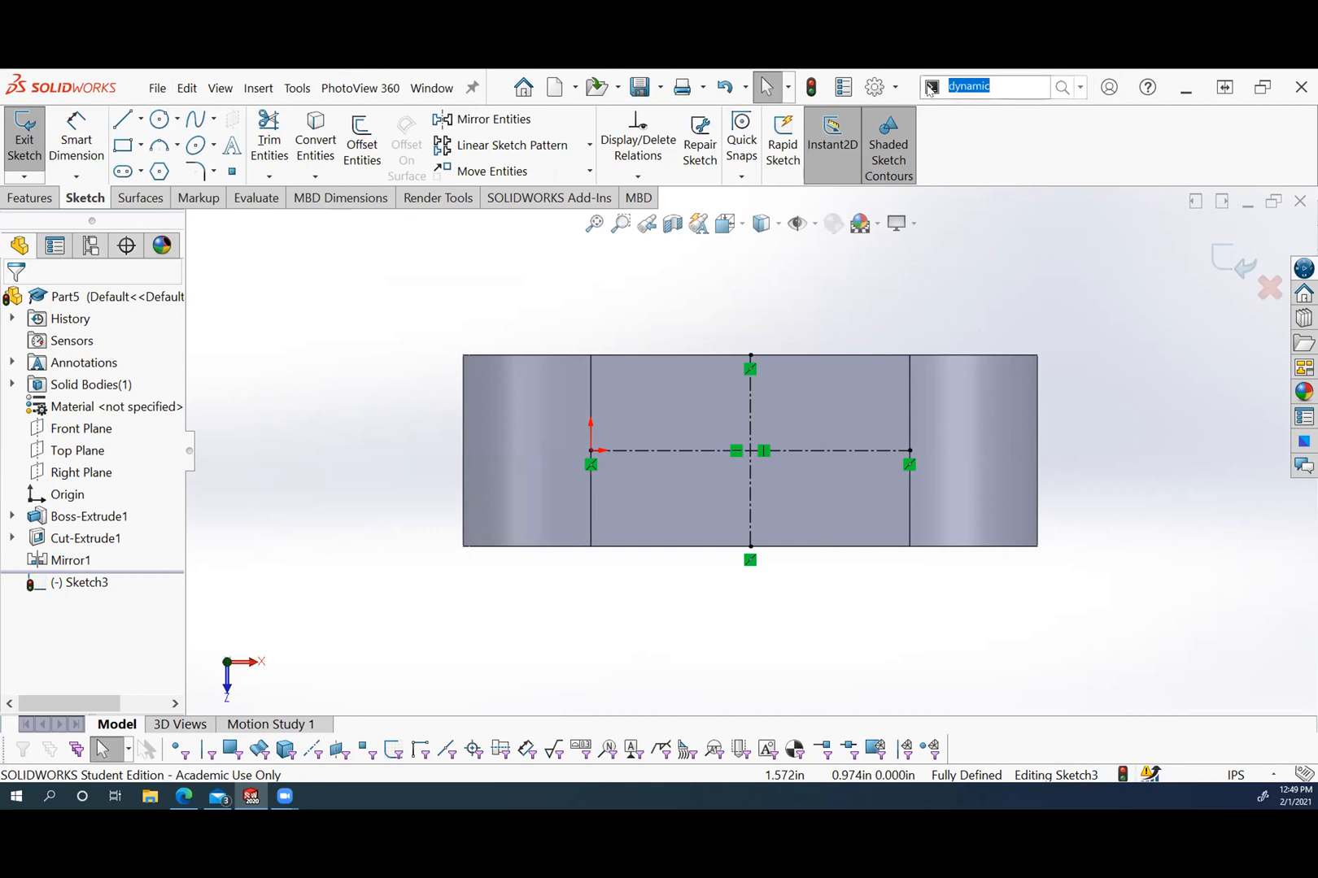
click(1080, 88)
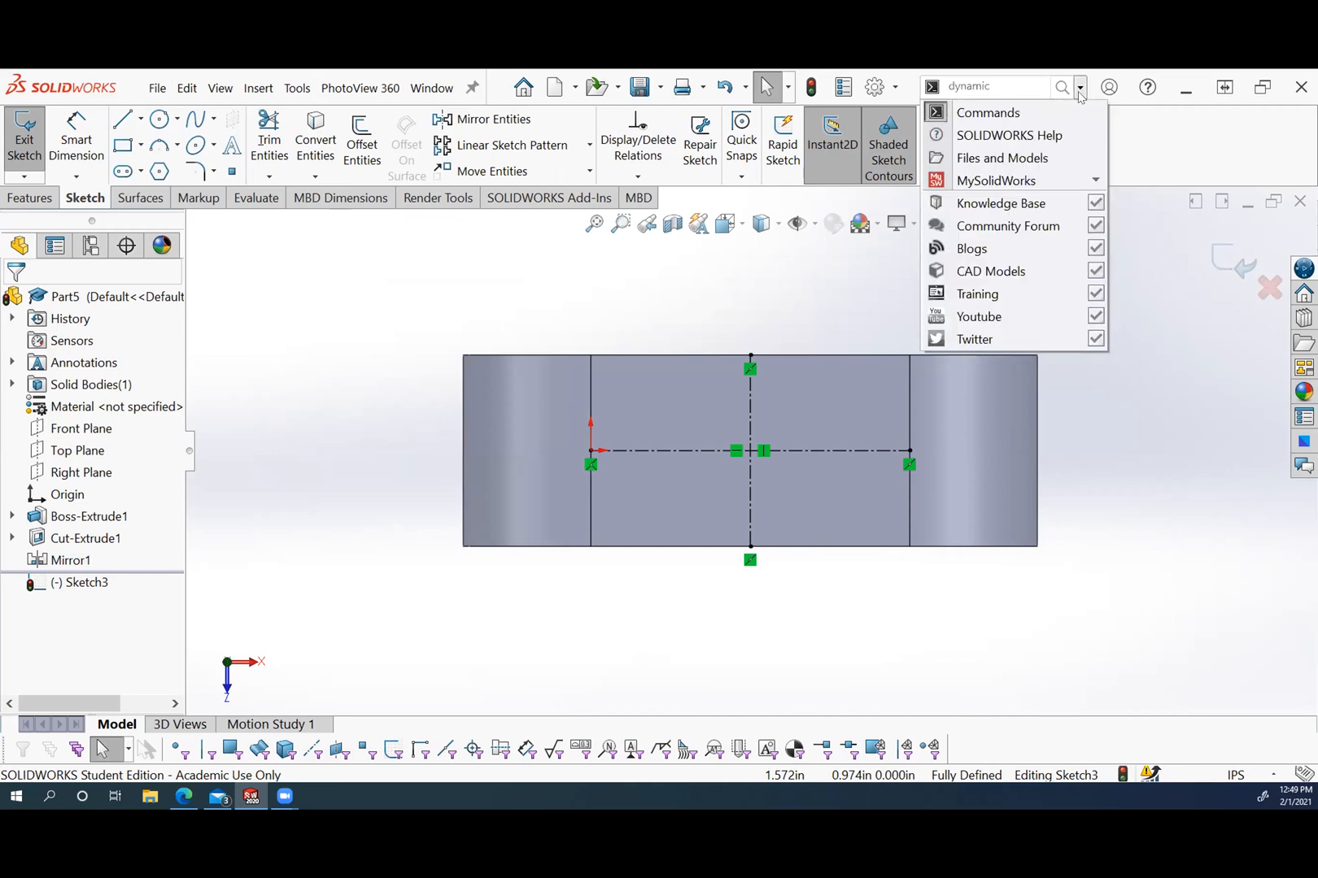
click(1037, 114)
click(1013, 90)
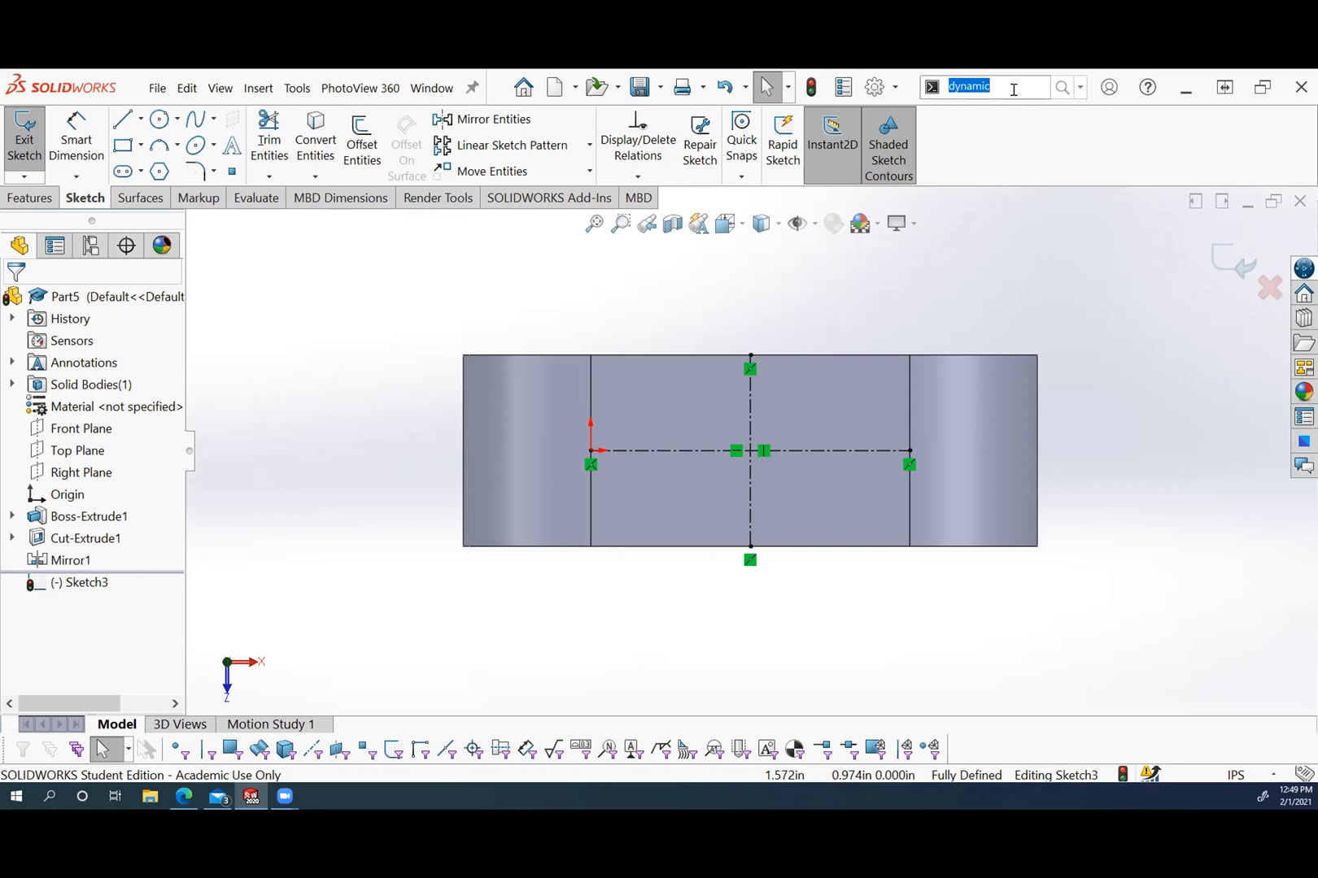
key(BackSpace)
text(d)
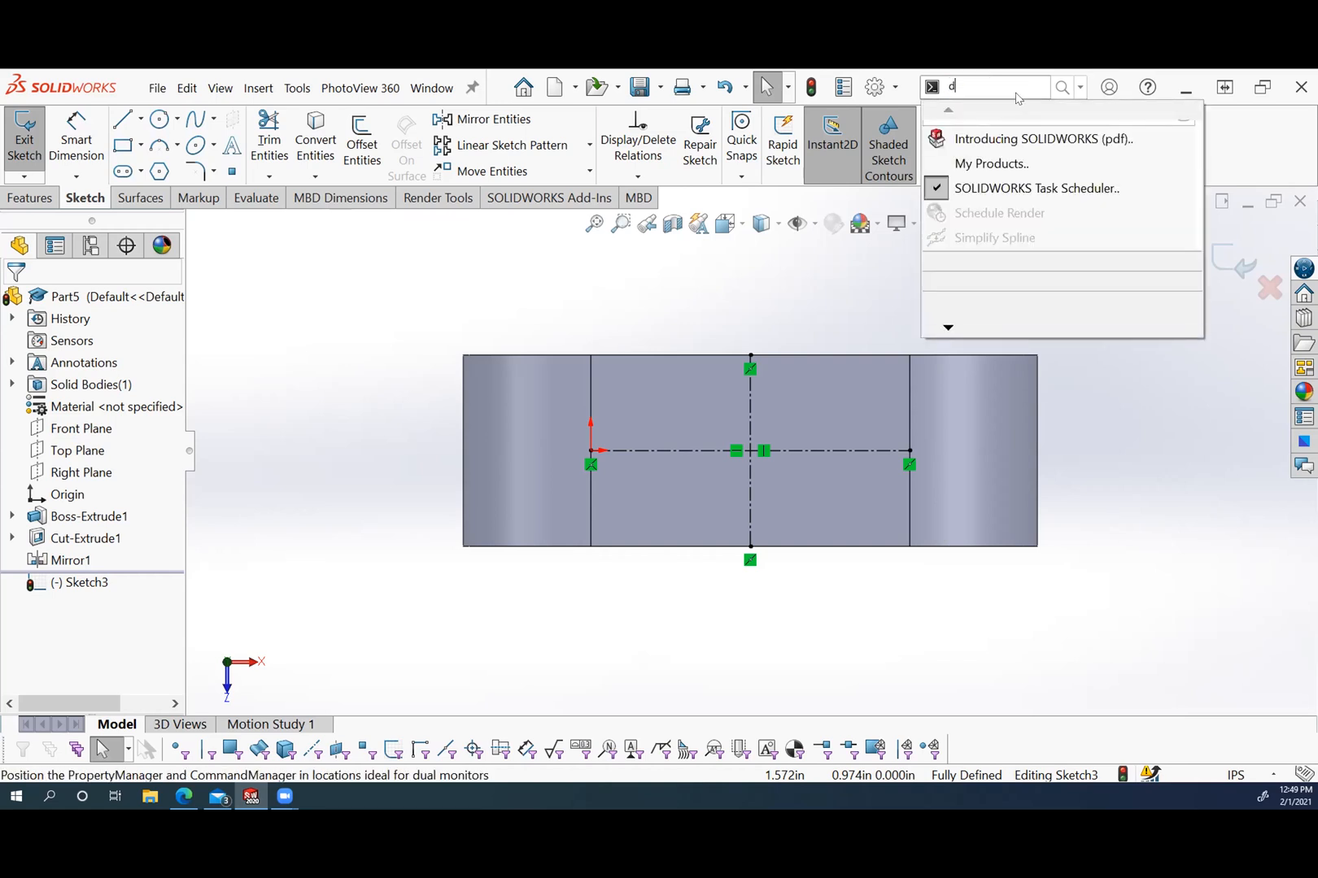
text(ynami)
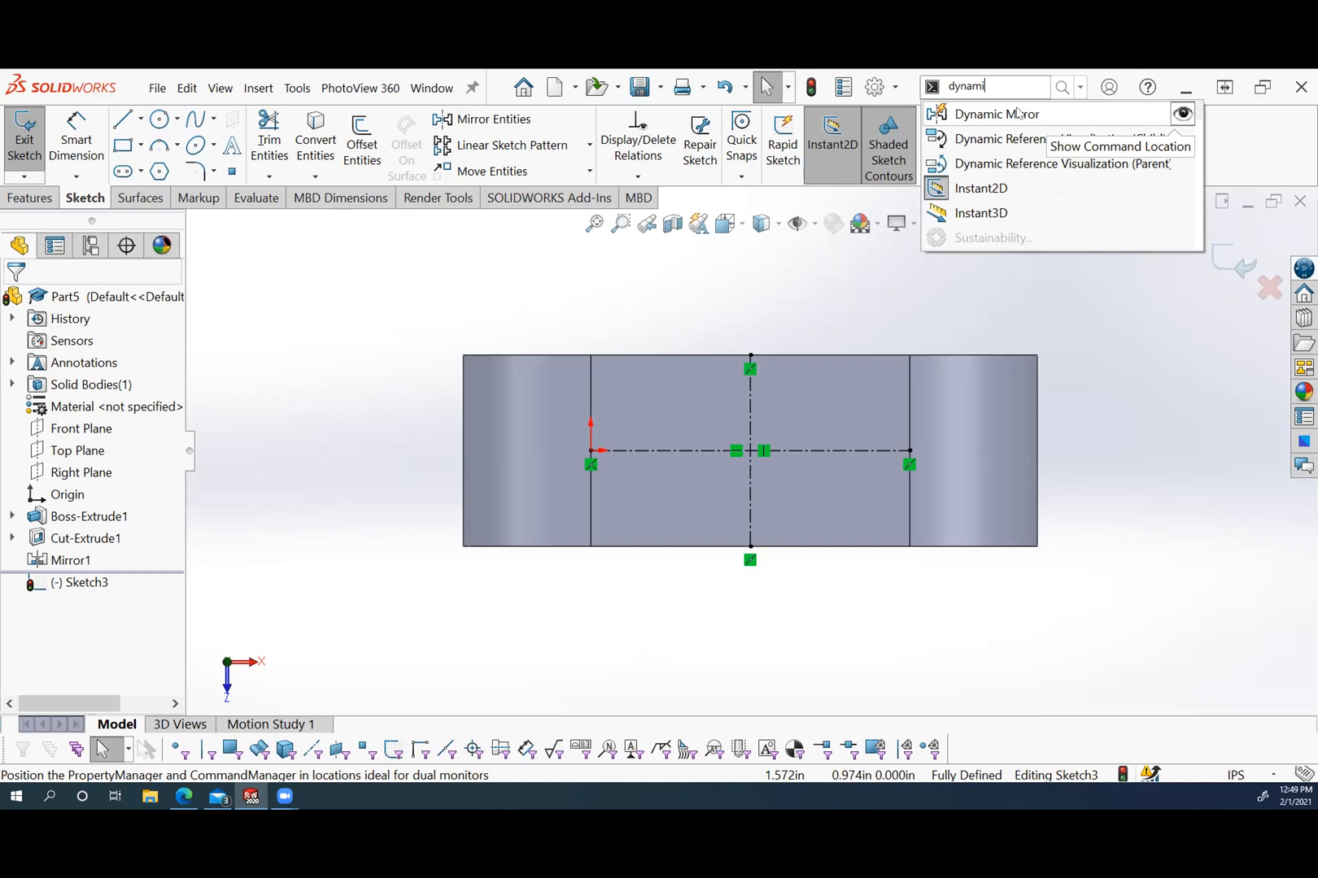
click(1018, 114)
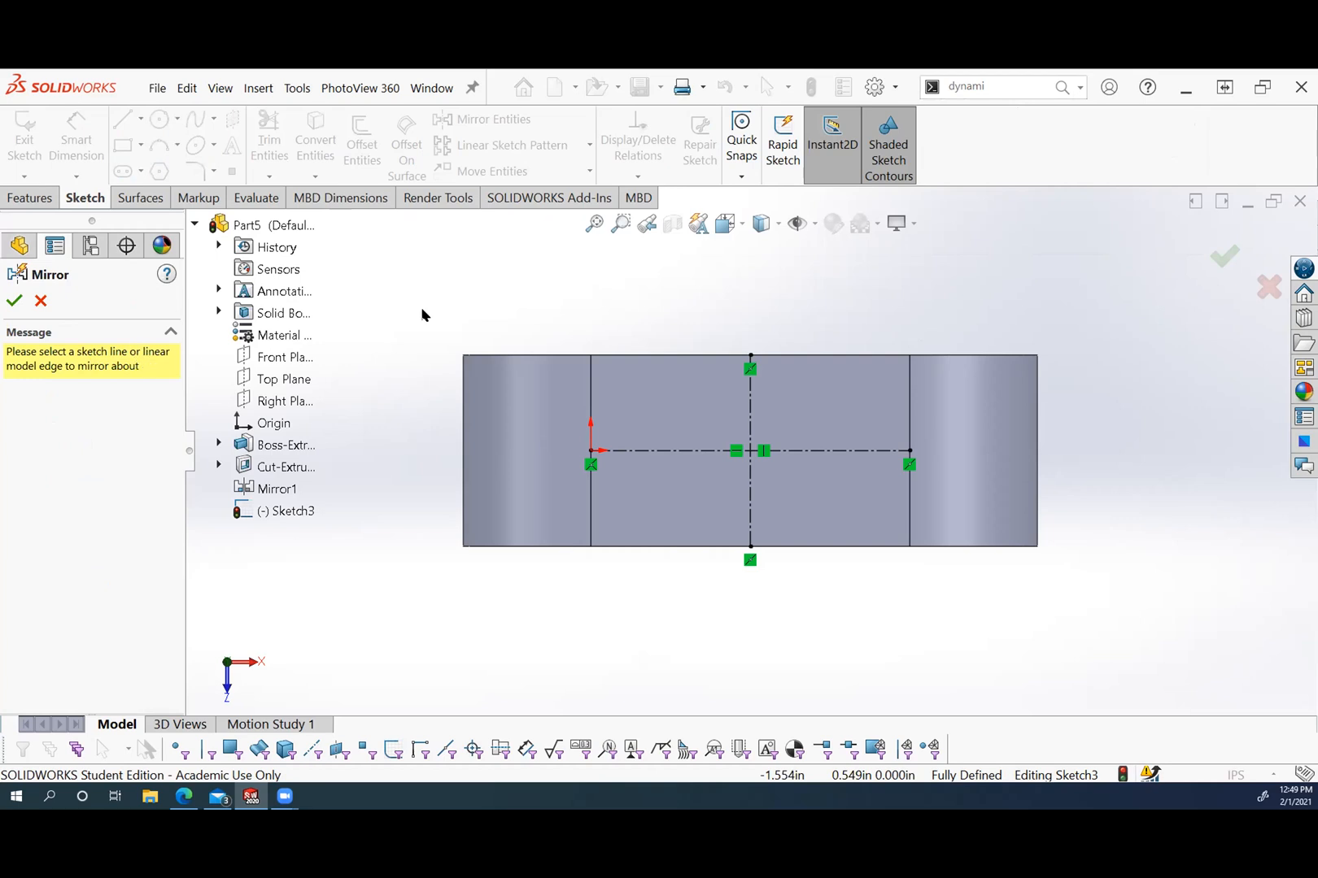
click(748, 413)
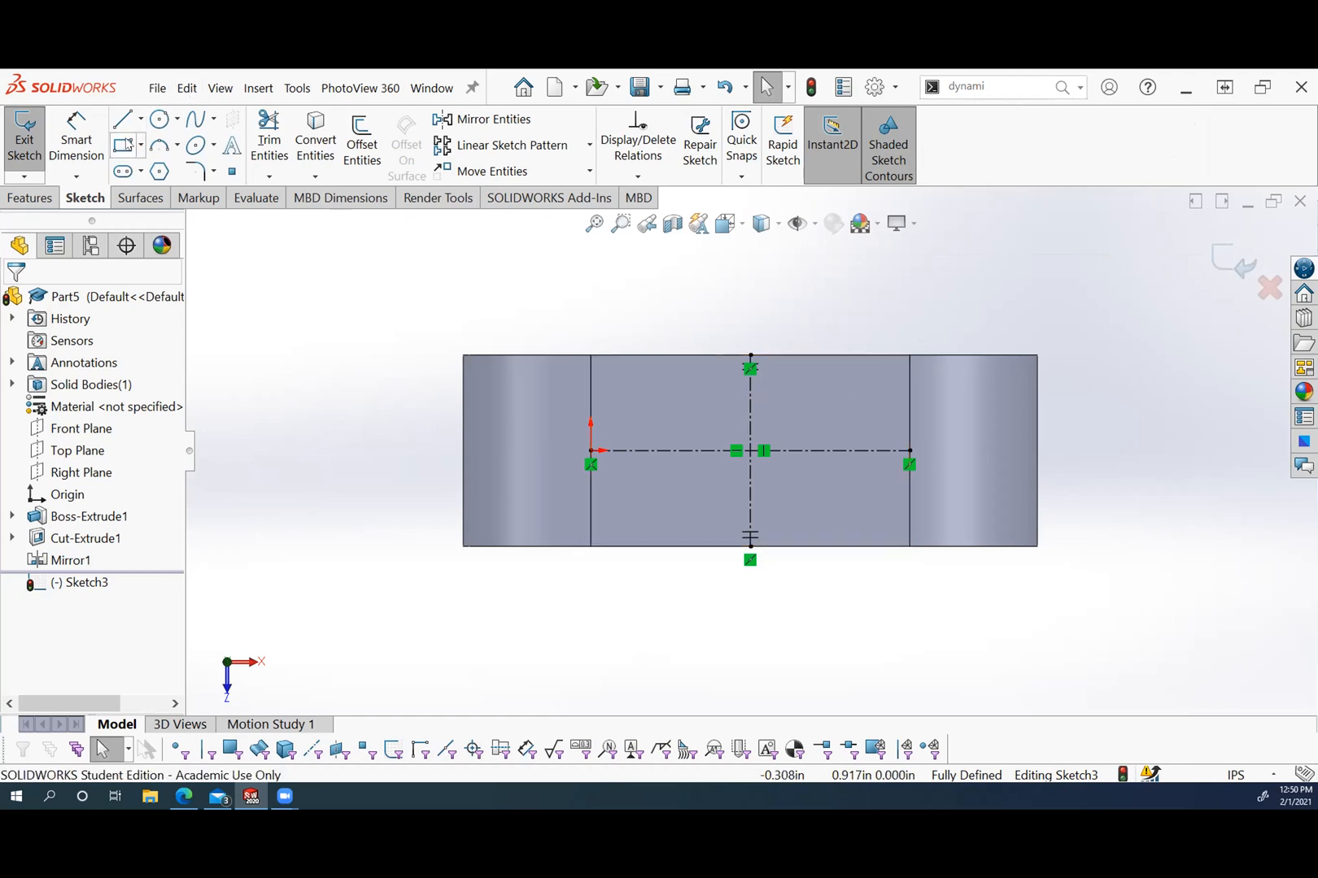
Sketch a corner rectangle across the horizontal centerline on the side away from the origin, overlapping the flat face's edge, with its dynamically mirrored copy.
click(123, 147)
click(803, 404)
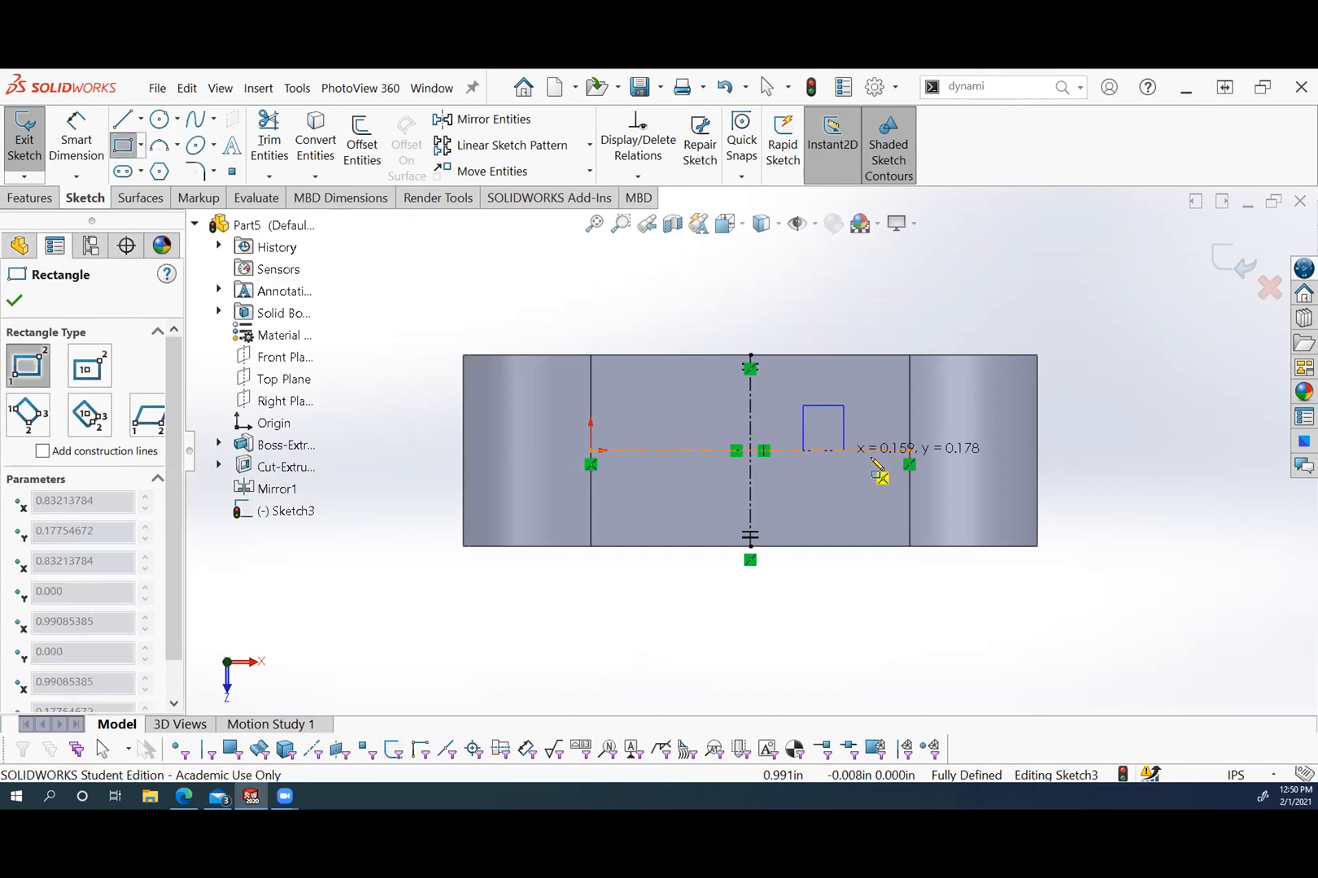
click(979, 496)
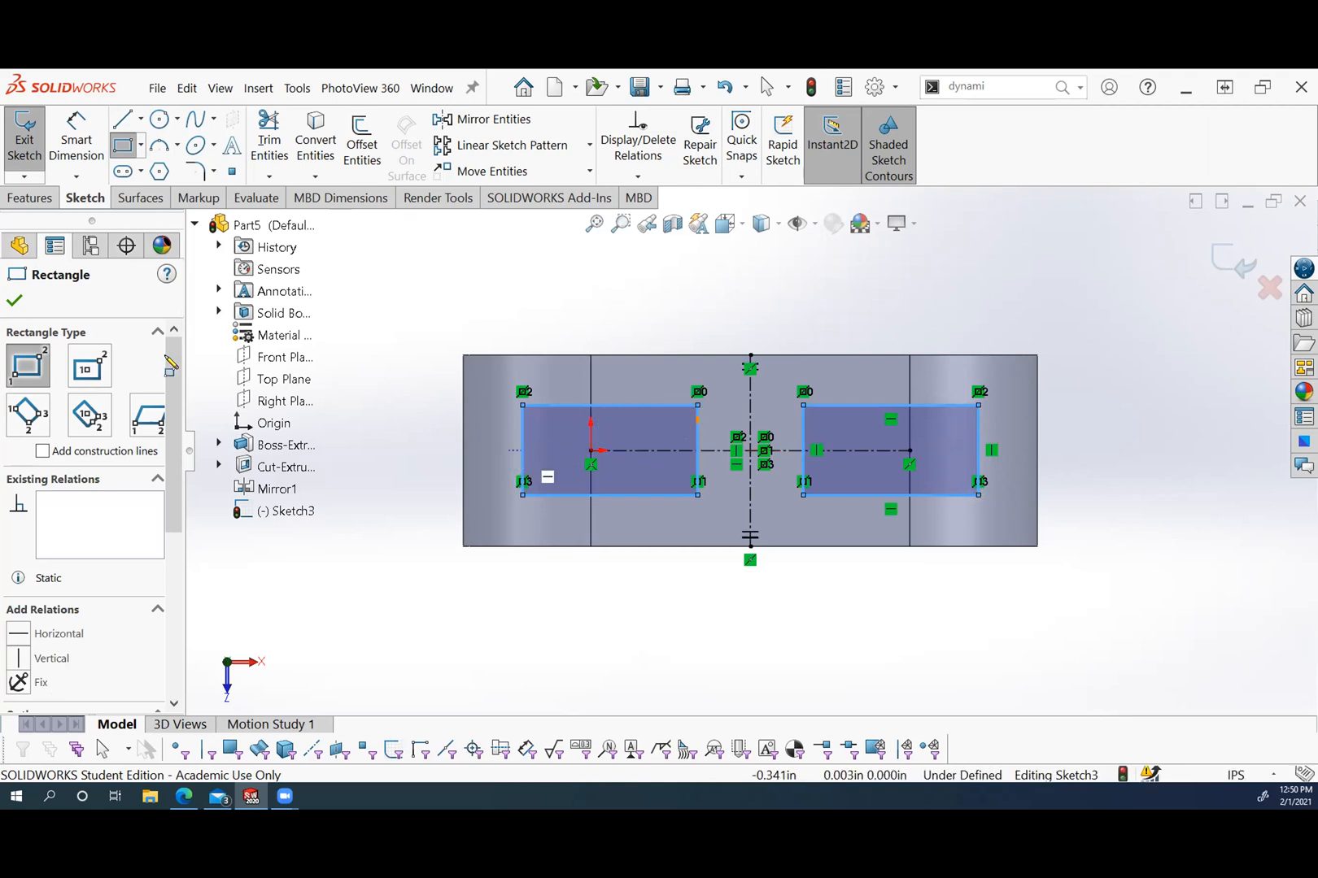
click(14, 300)
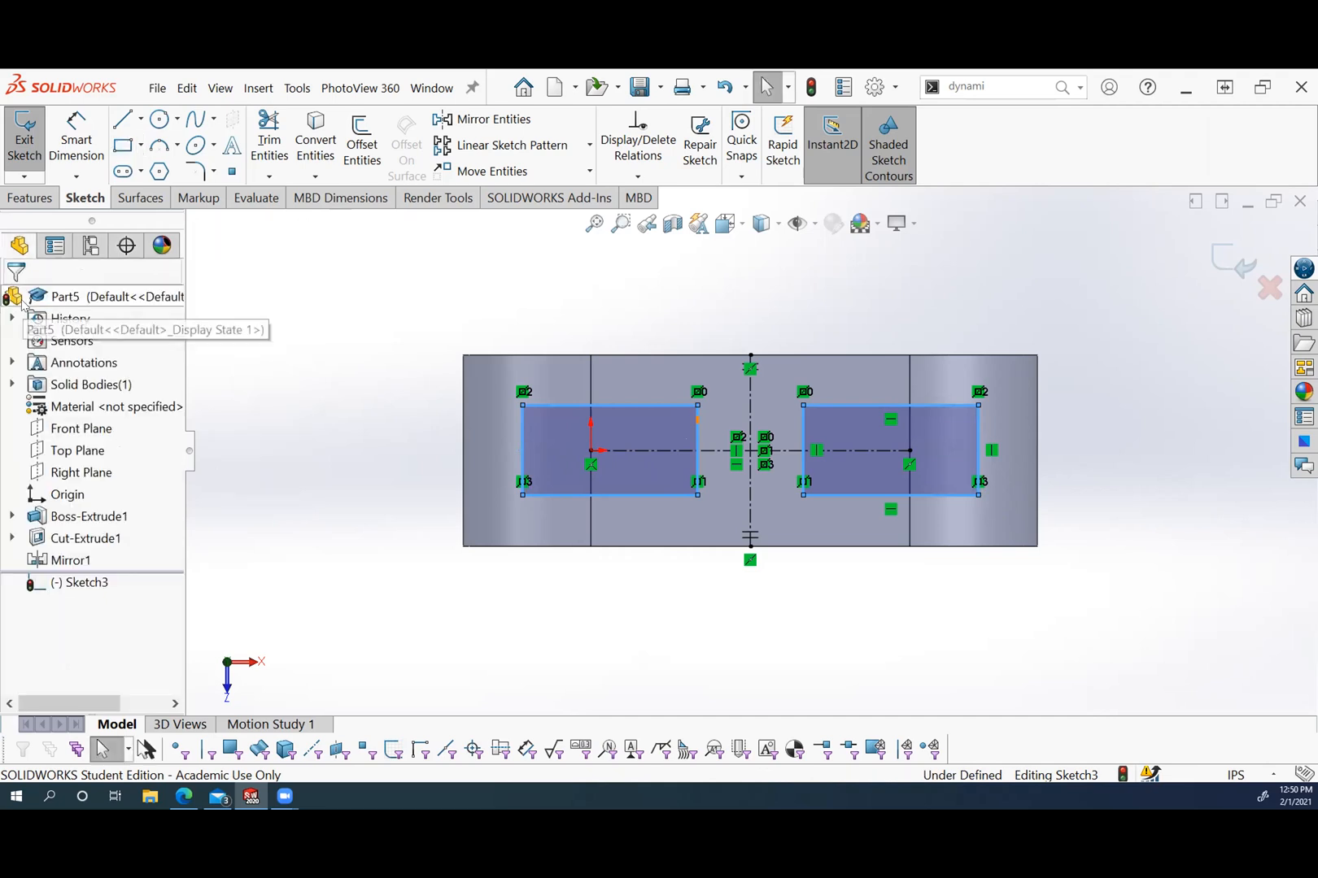
click(423, 563)
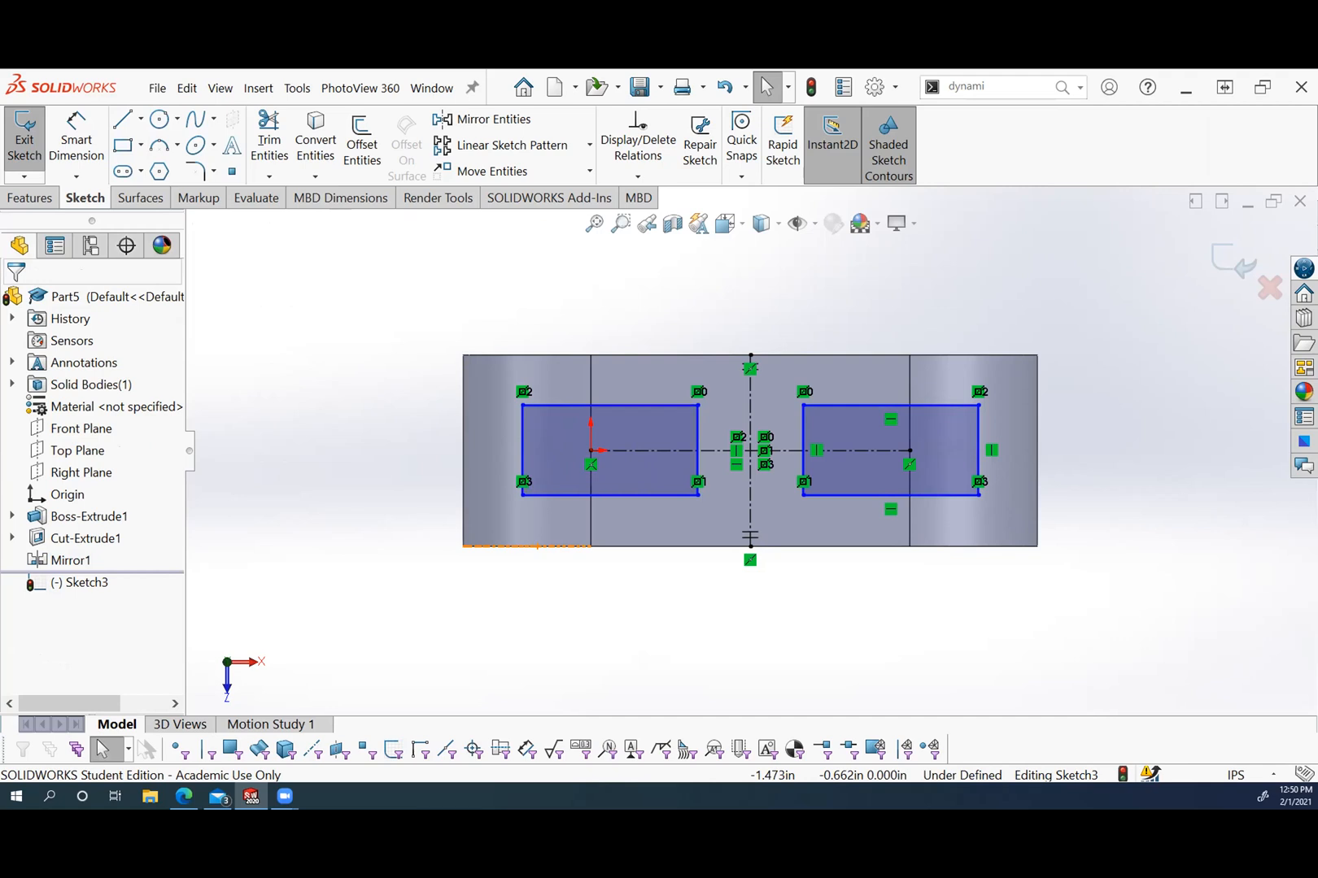
Make the outer vertical side of the rectangle around the origin collinear with the plate's adjacent silhouette edge.
click(522, 448)
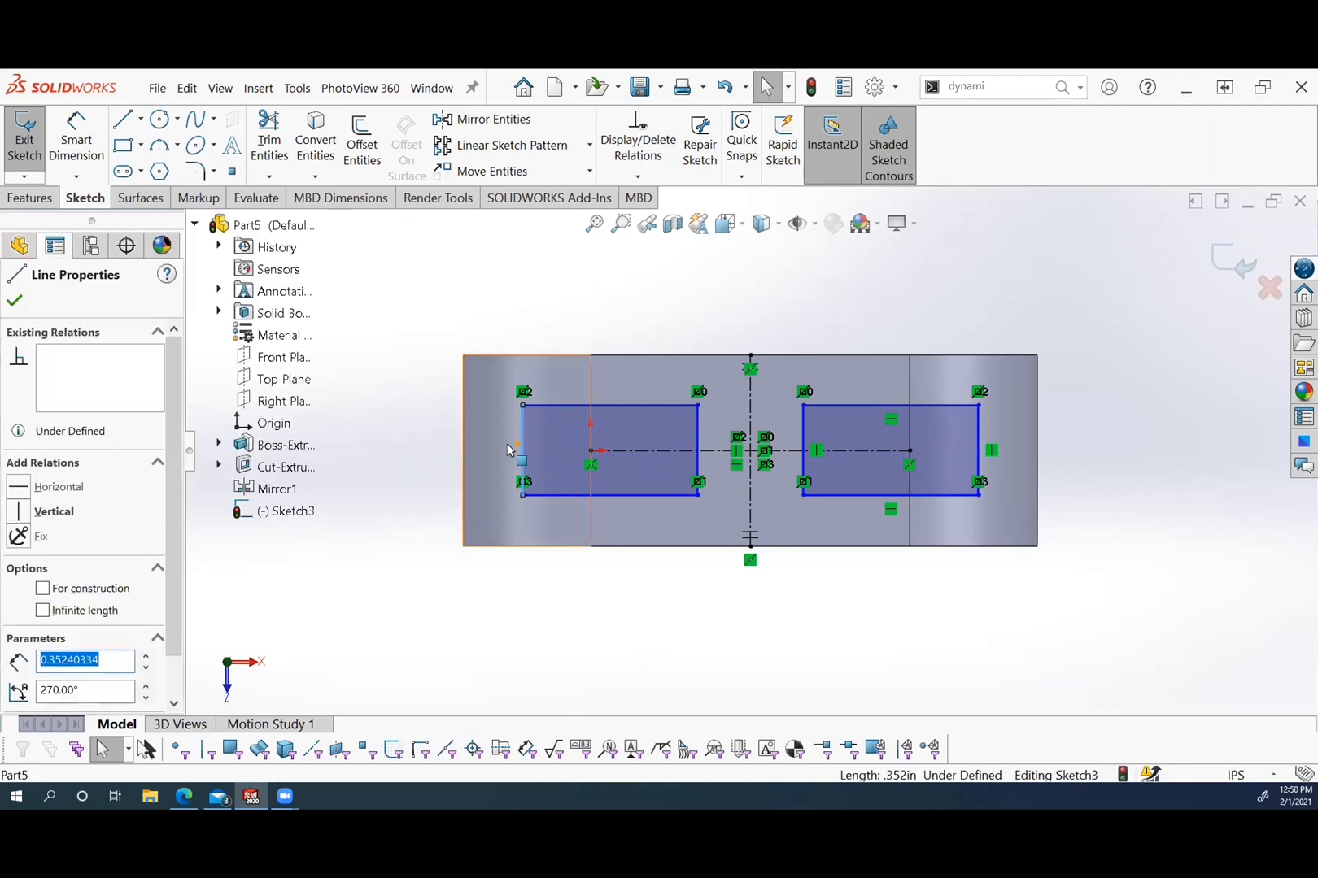
ctrl+click(461, 448)
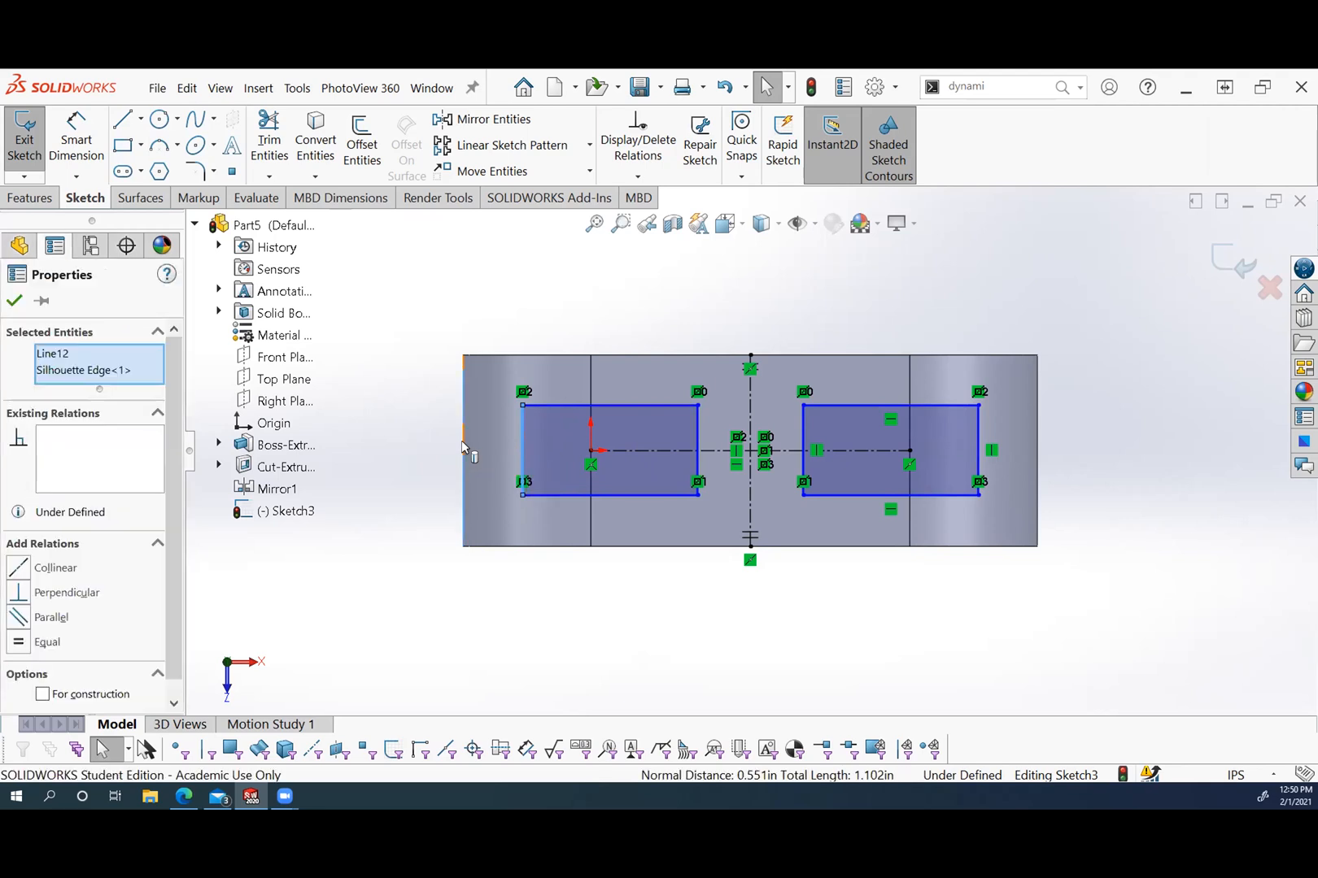
click(18, 568)
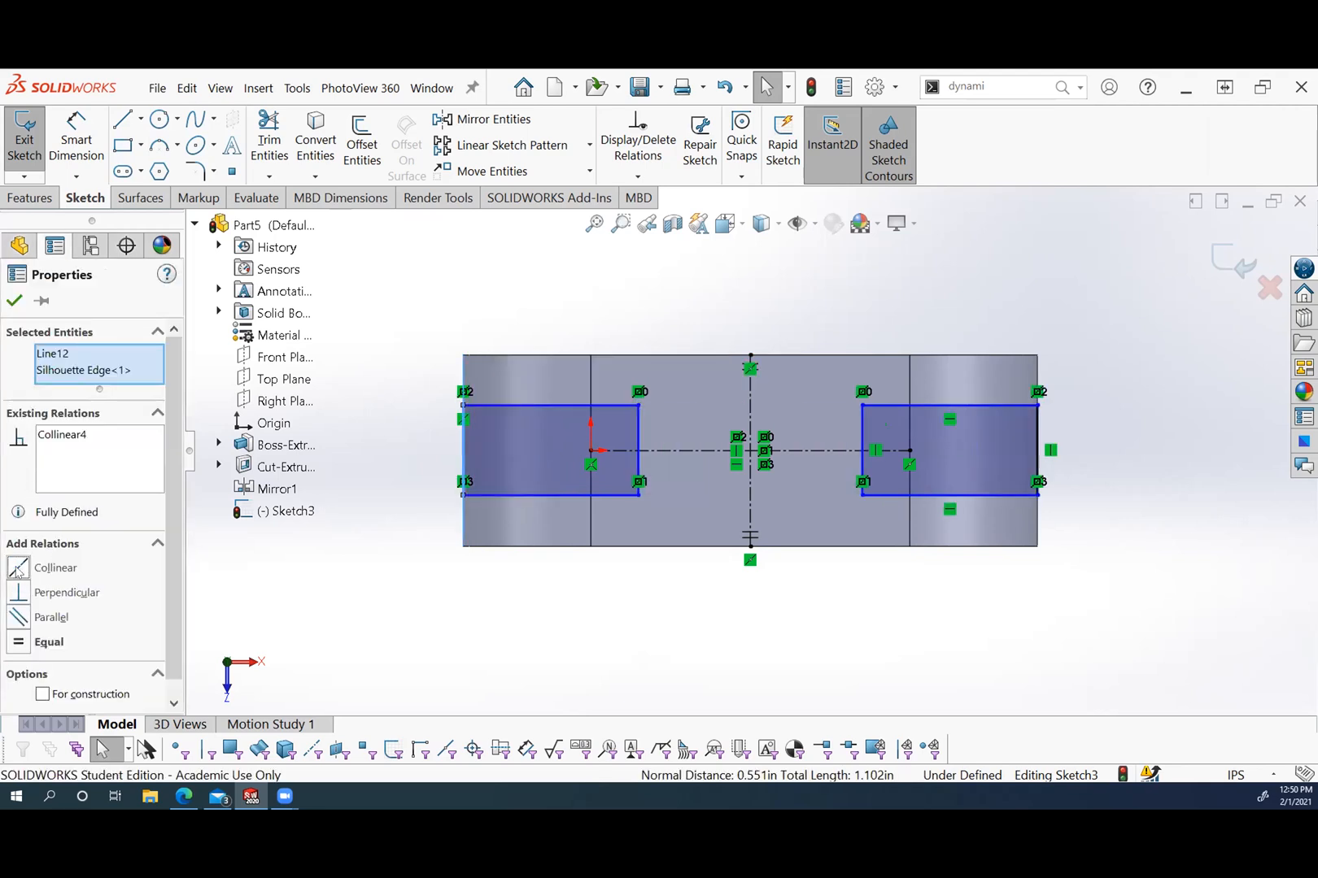
click(14, 300)
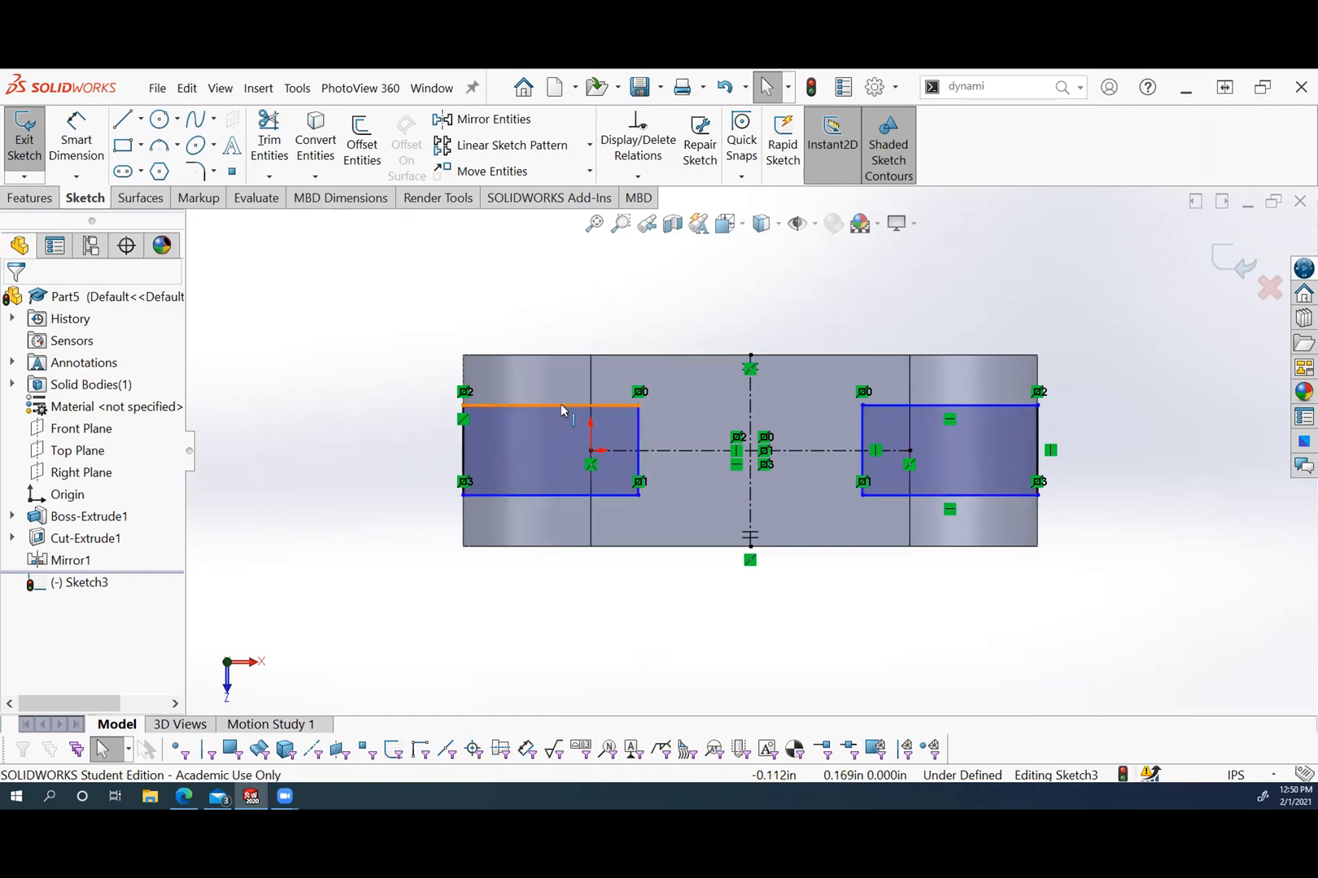
Make the two horizontal sides of the rectangle around the origin symmetric about the horizontal centerline.
ctrl+click(699, 452)
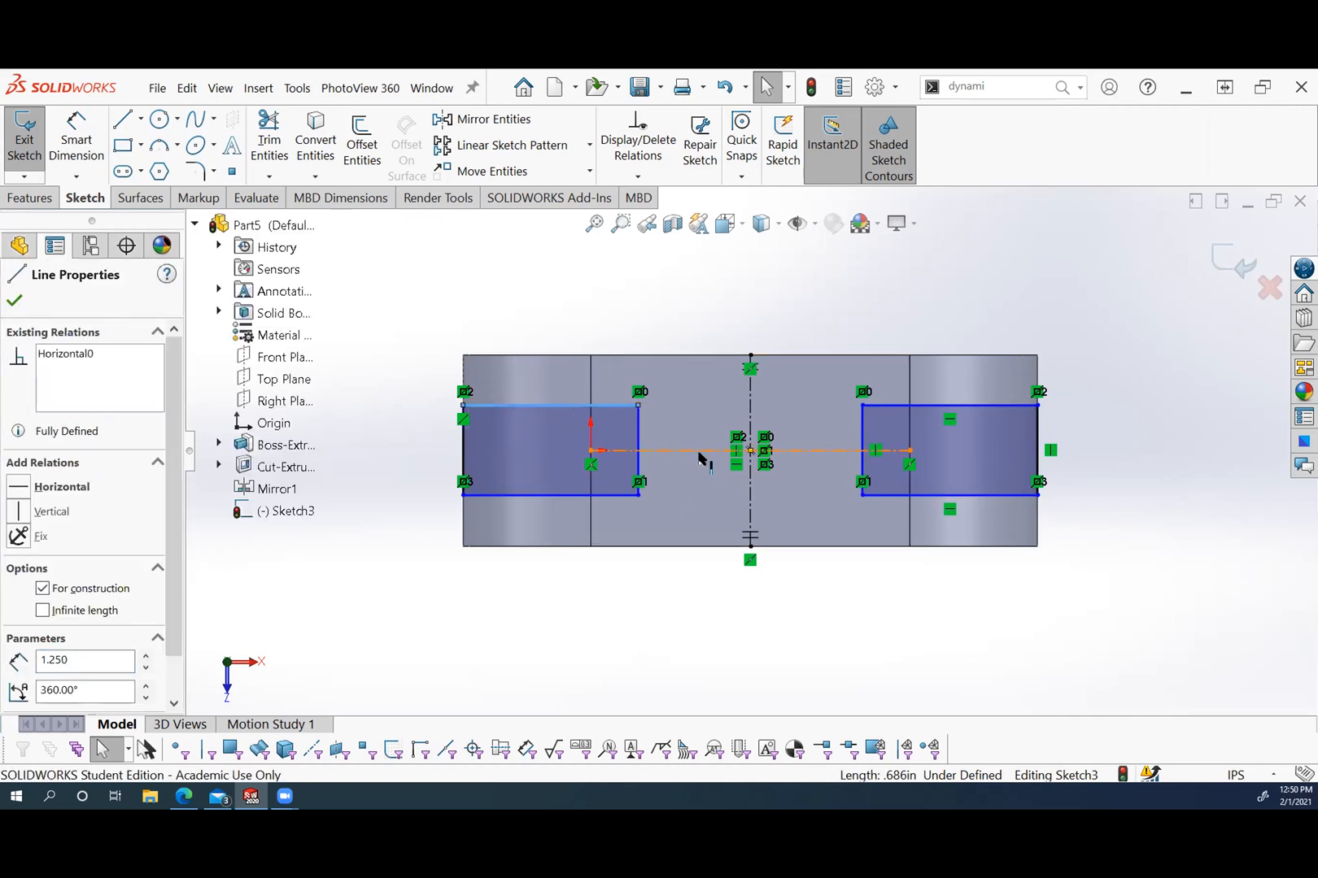
ctrl+click(540, 493)
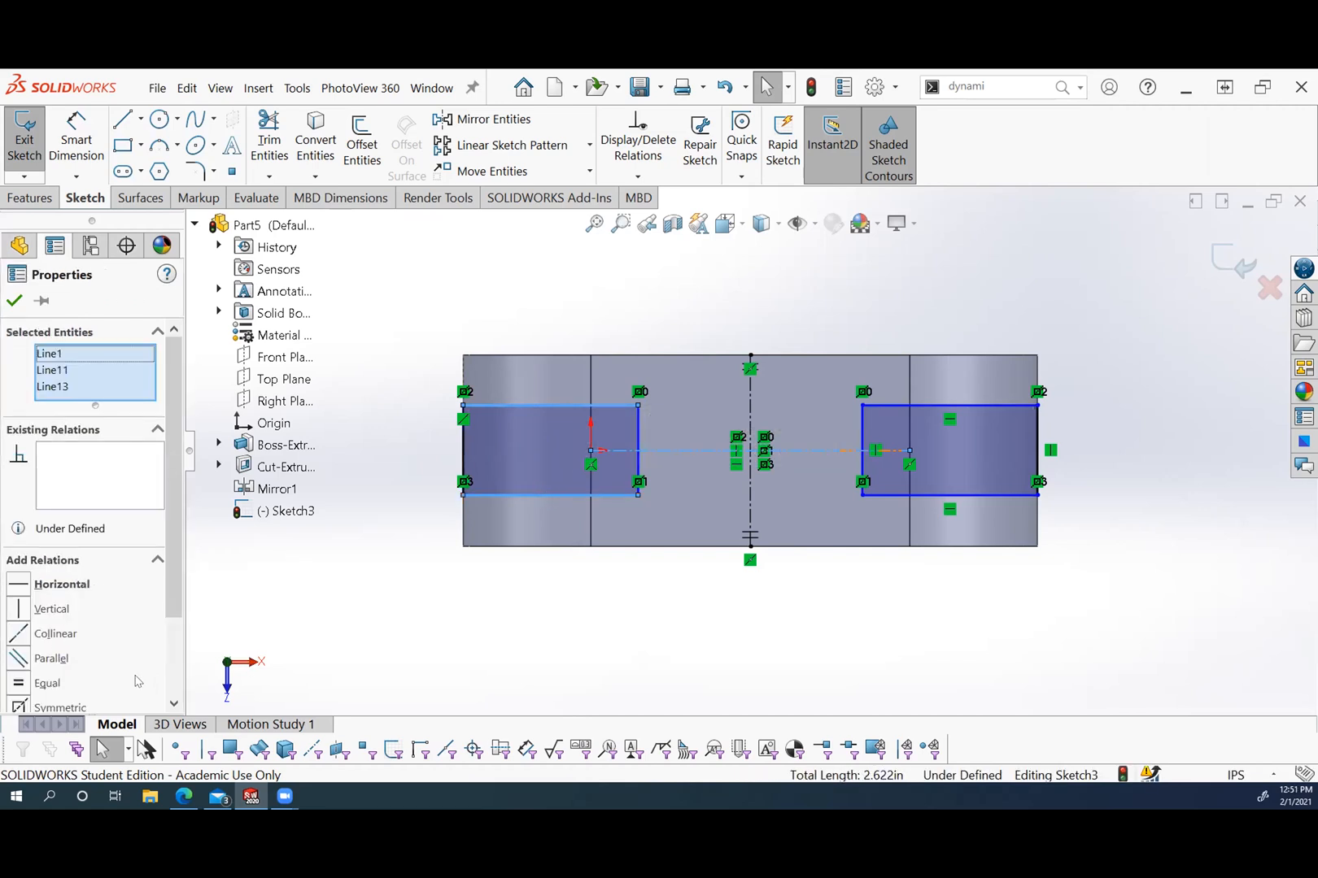
click(18, 707)
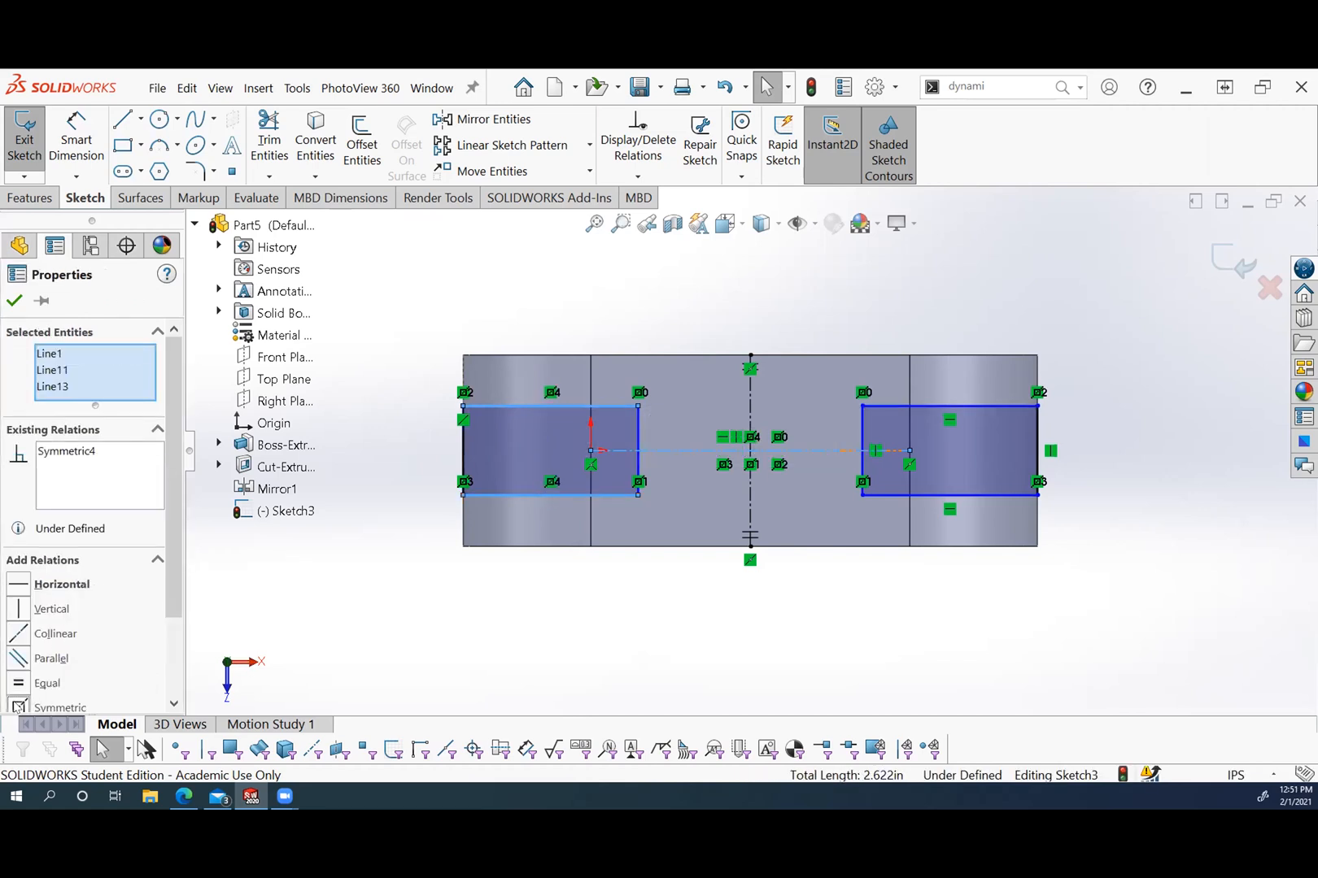
click(15, 301)
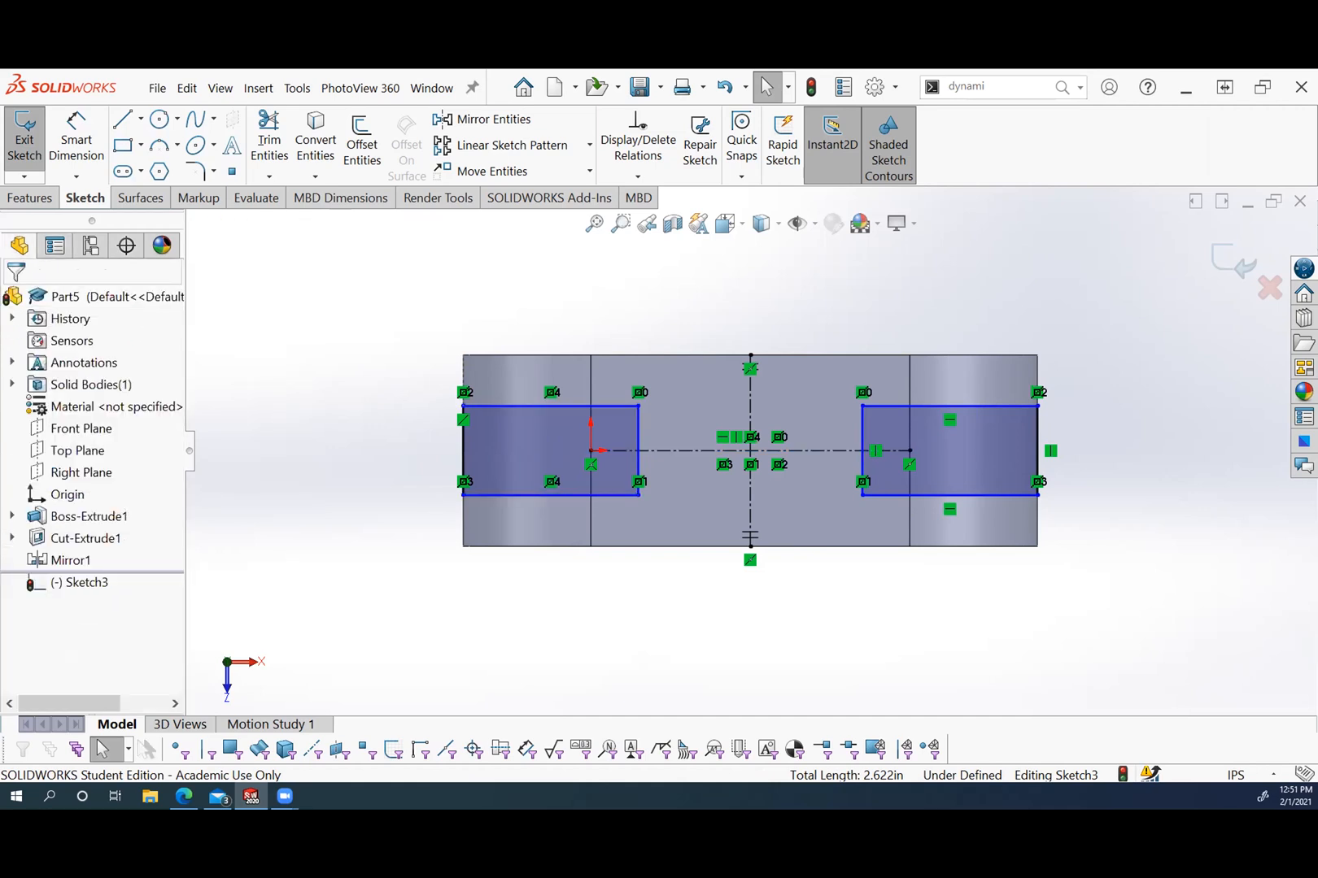
Dimension the gap between the two rectangles' facing inner sides and set it to .23 in.
click(74, 145)
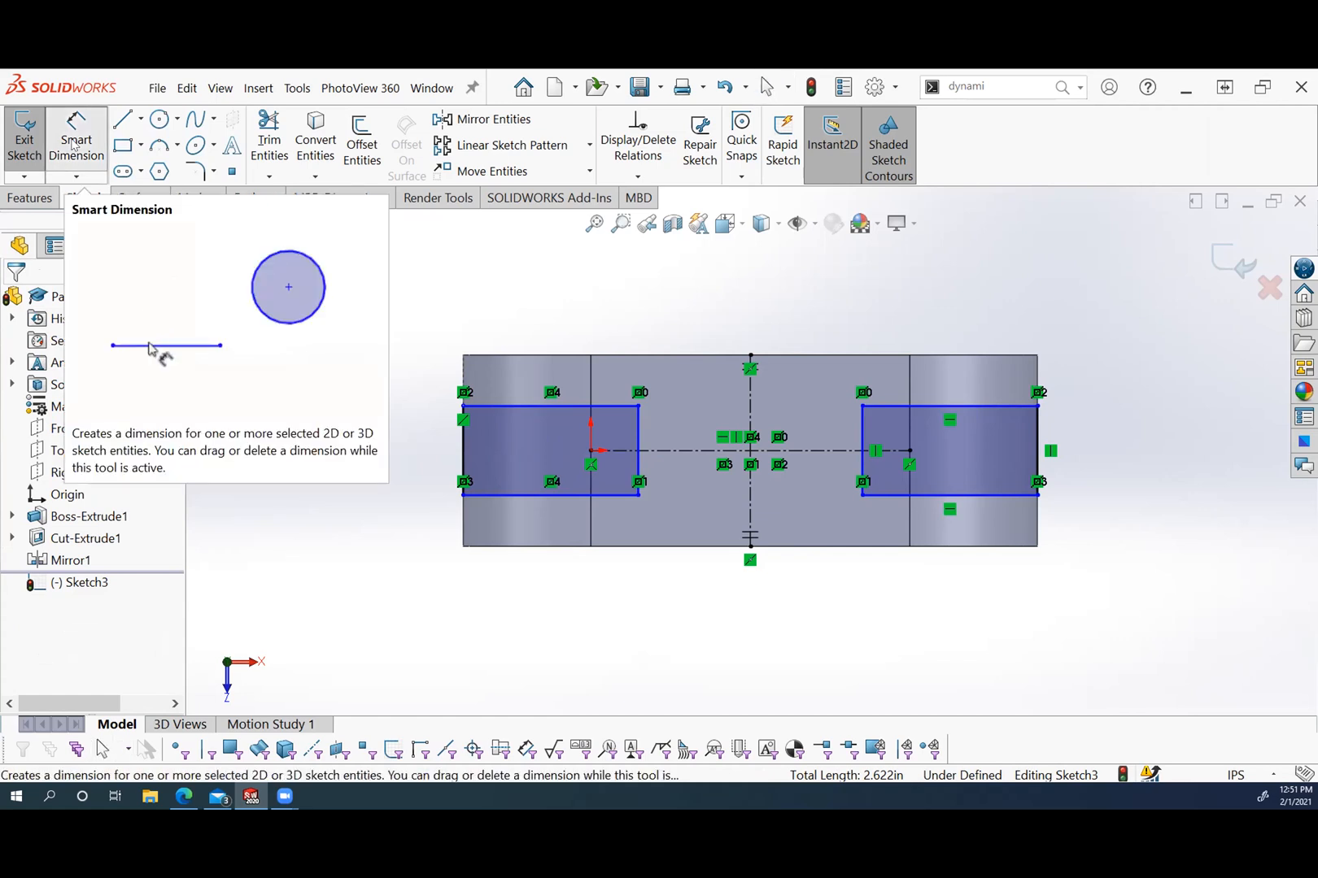
click(640, 440)
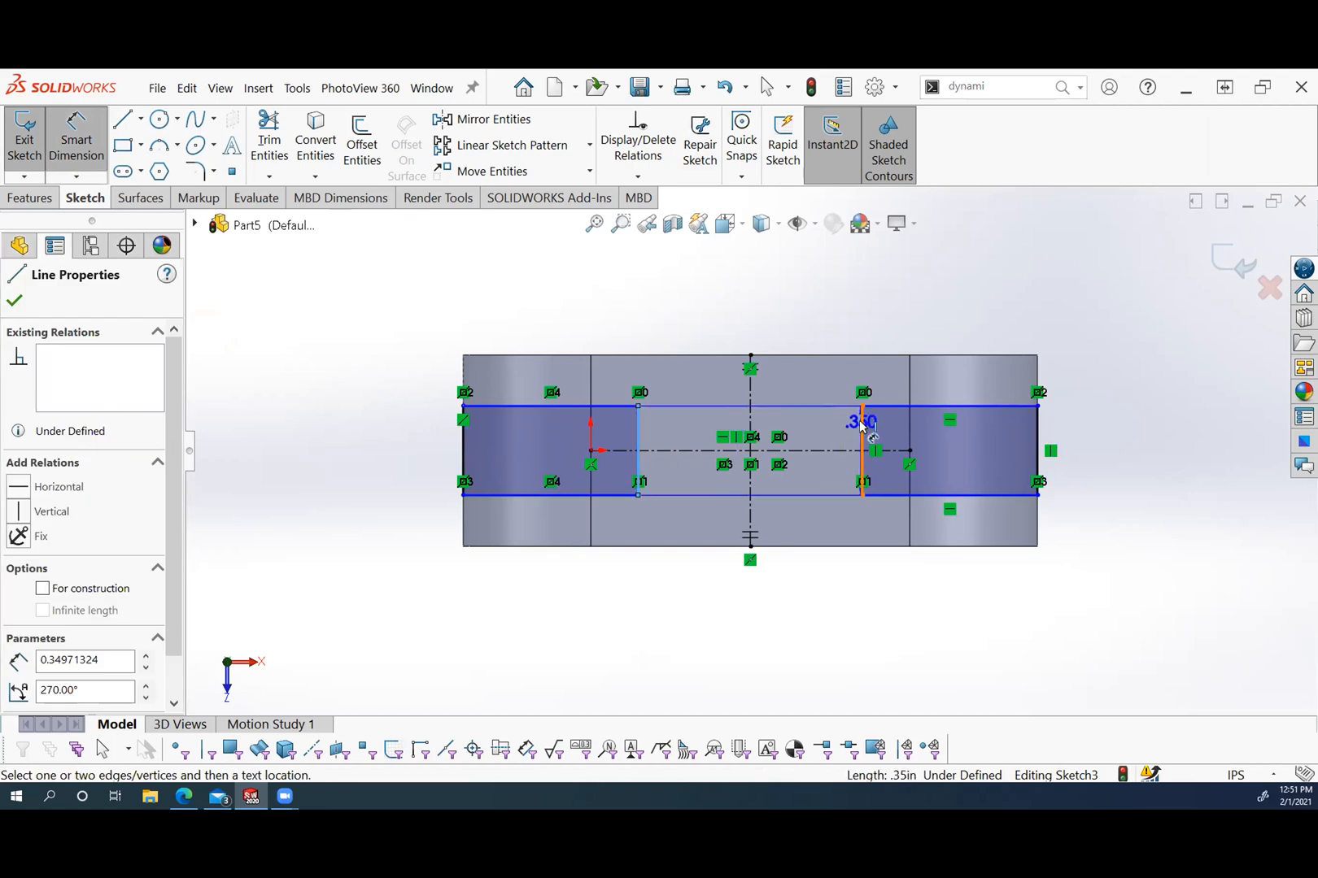
click(861, 421)
click(753, 310)
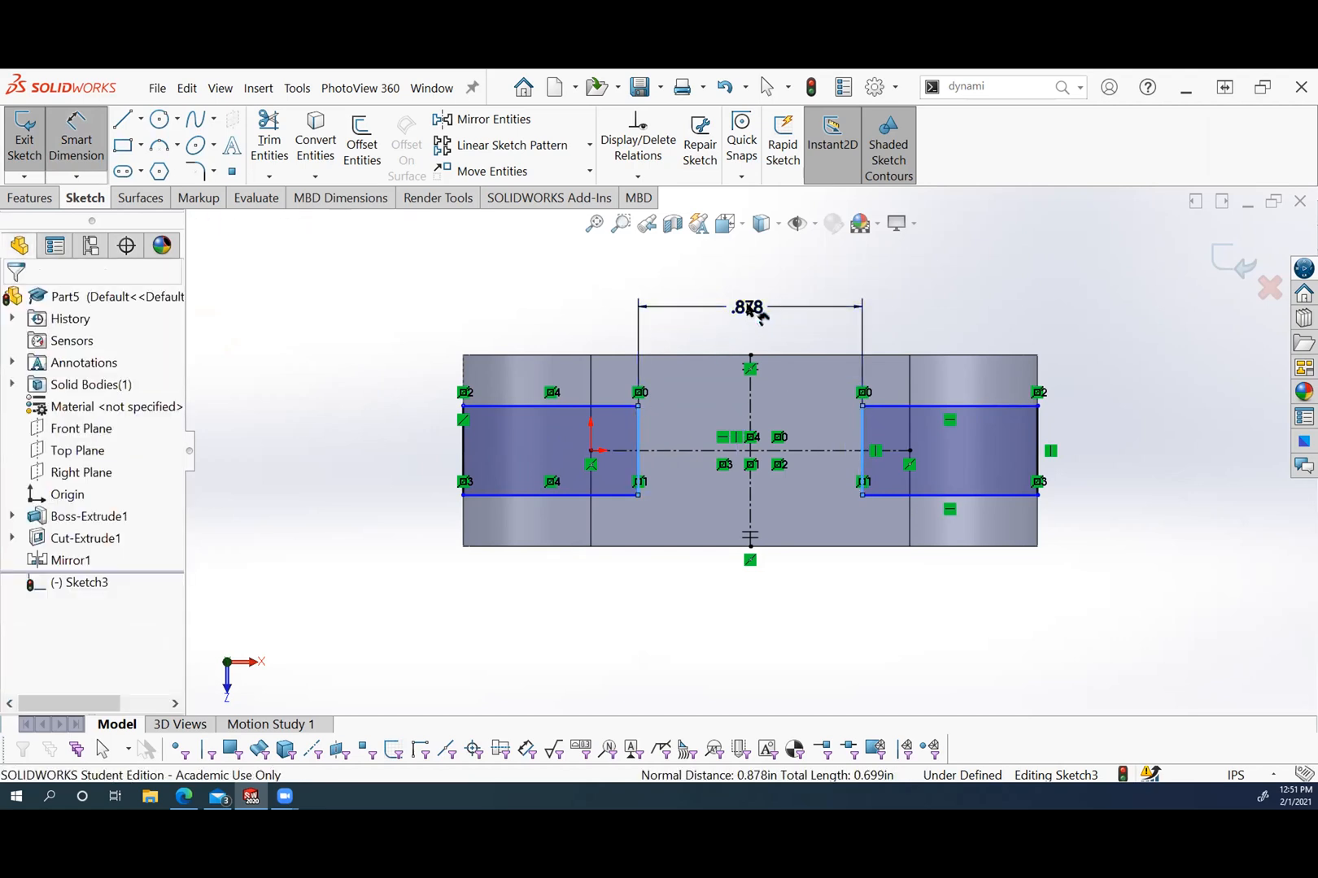
text(.23)
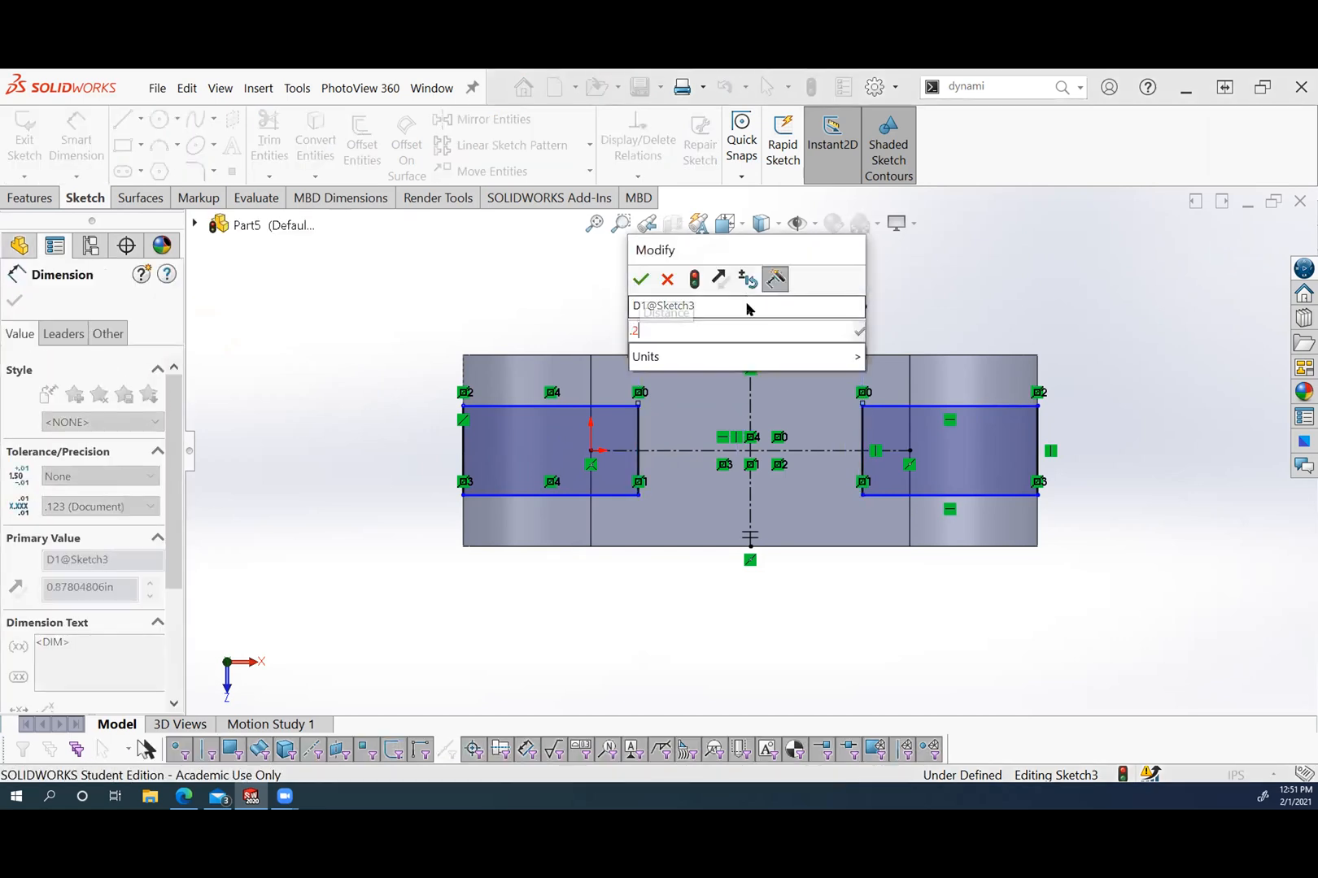
key(Return)
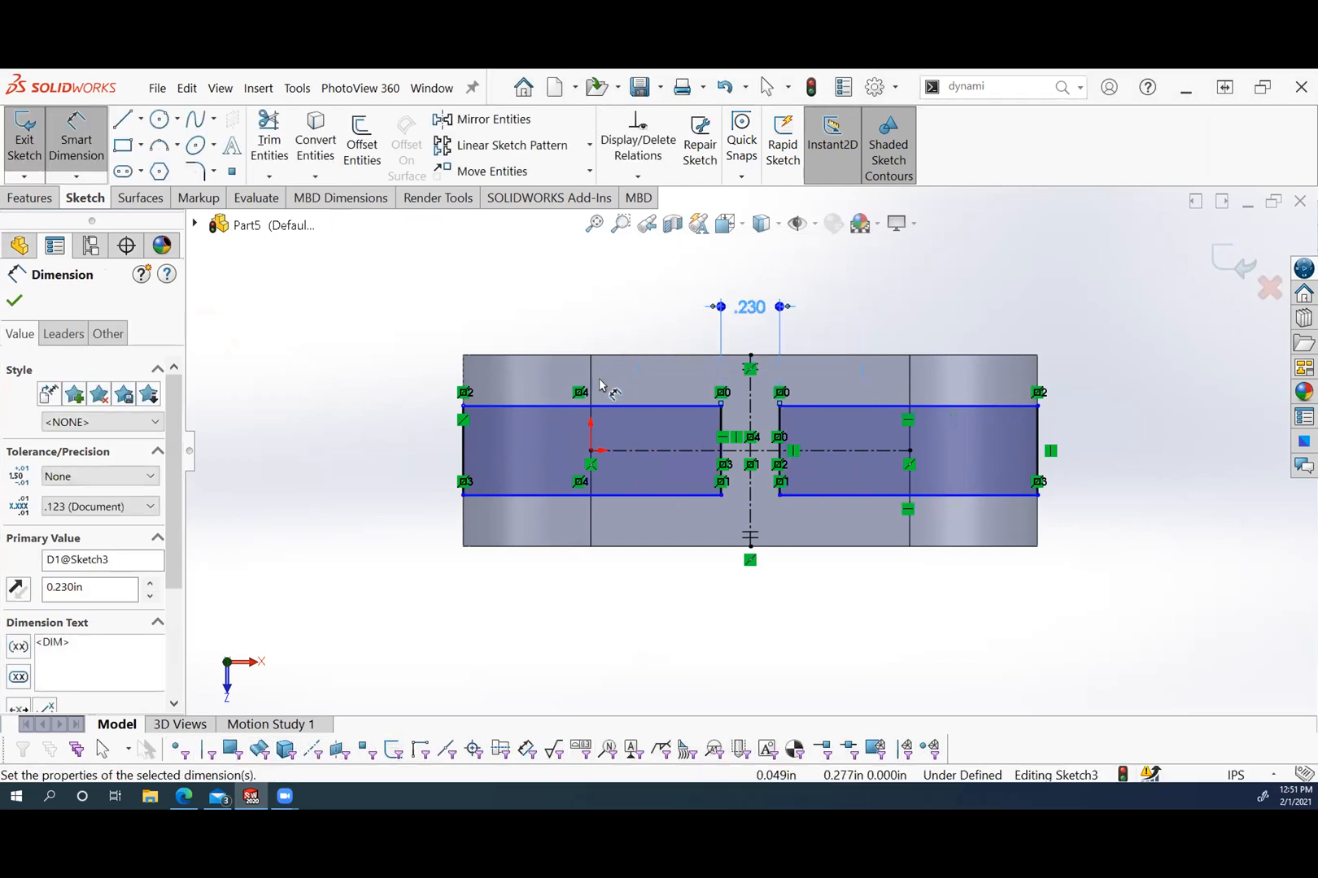
Dimension the outer vertical side of the rectangle away from the origin and set it to .3 in.
click(1039, 449)
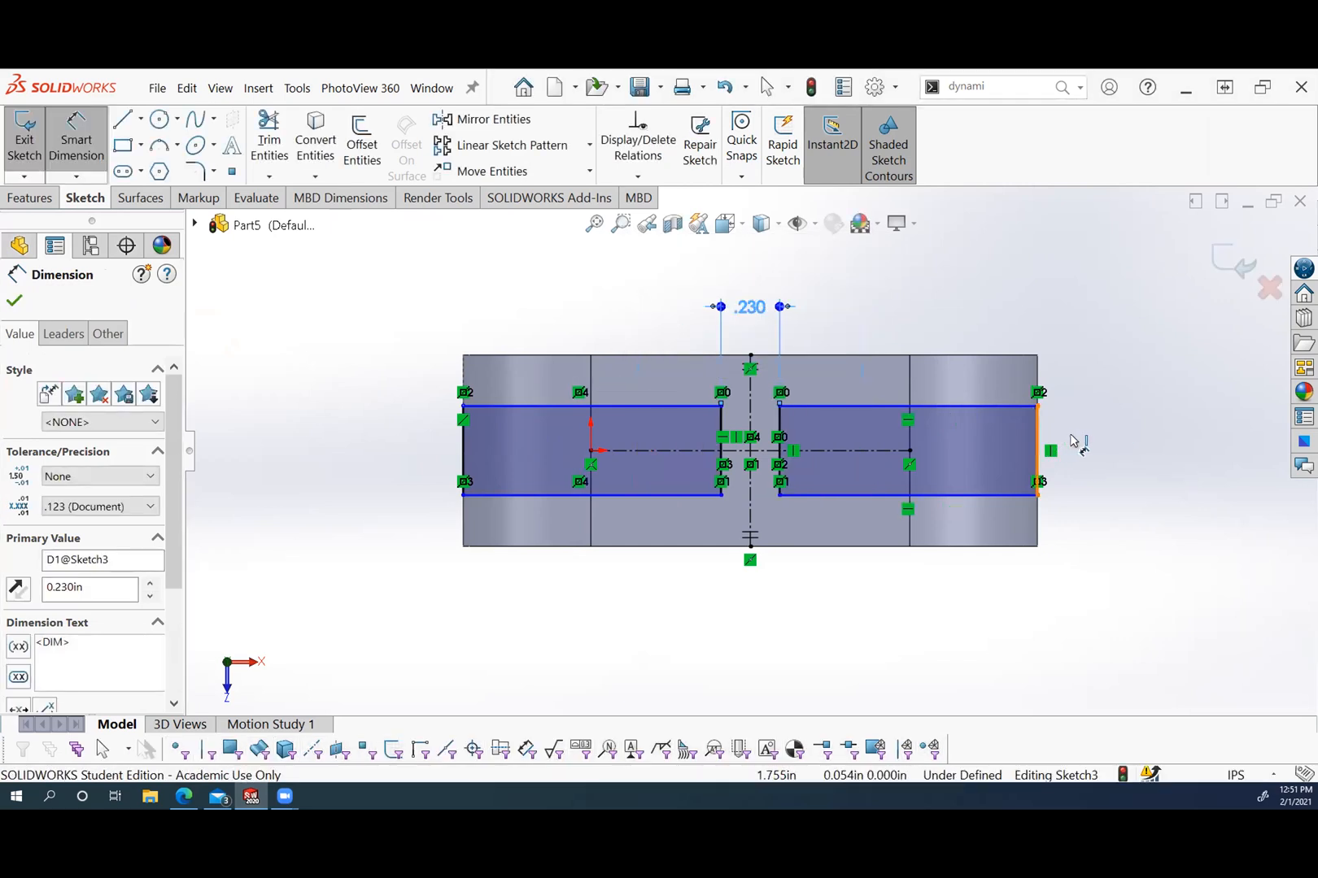
click(1103, 444)
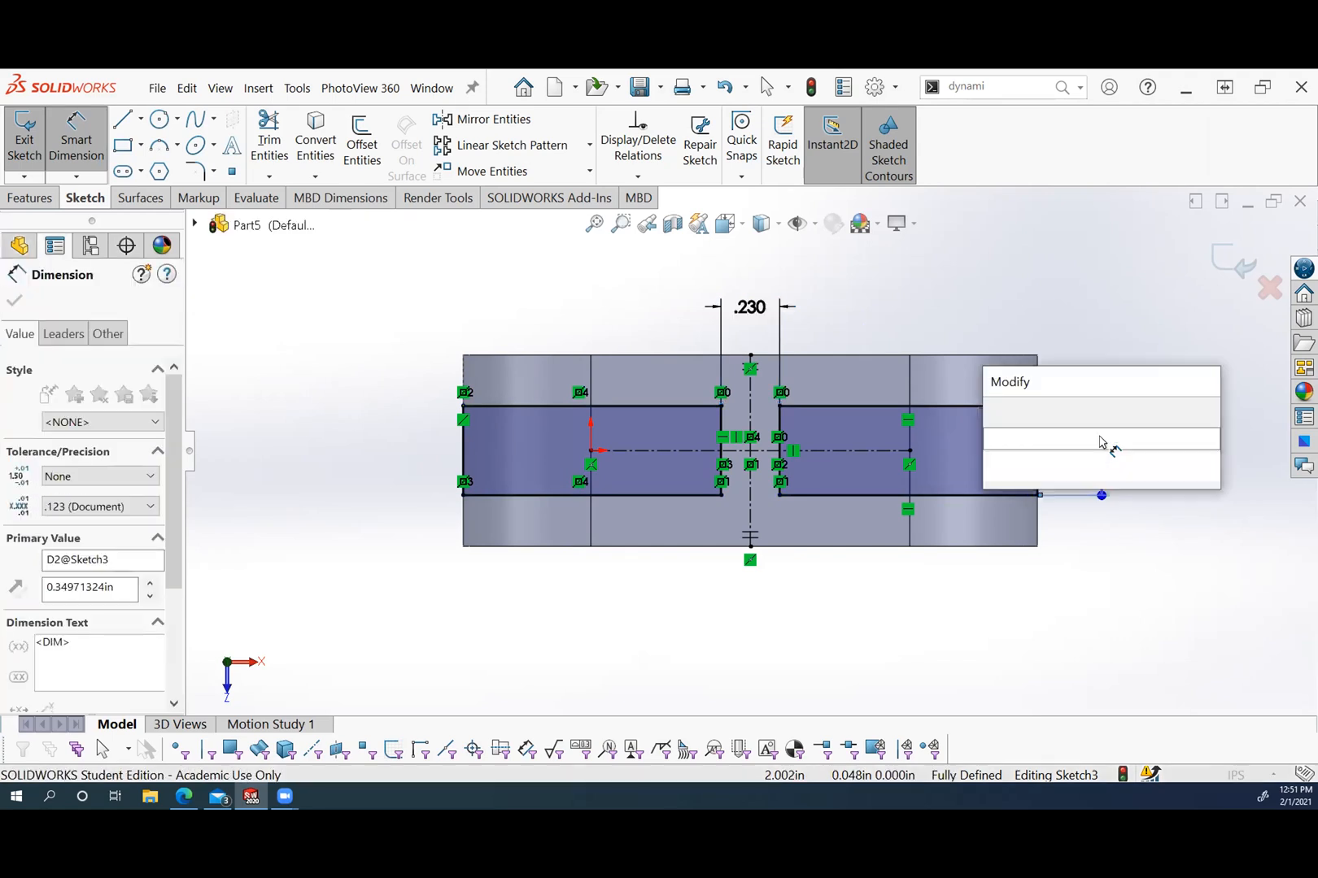
text(.3)
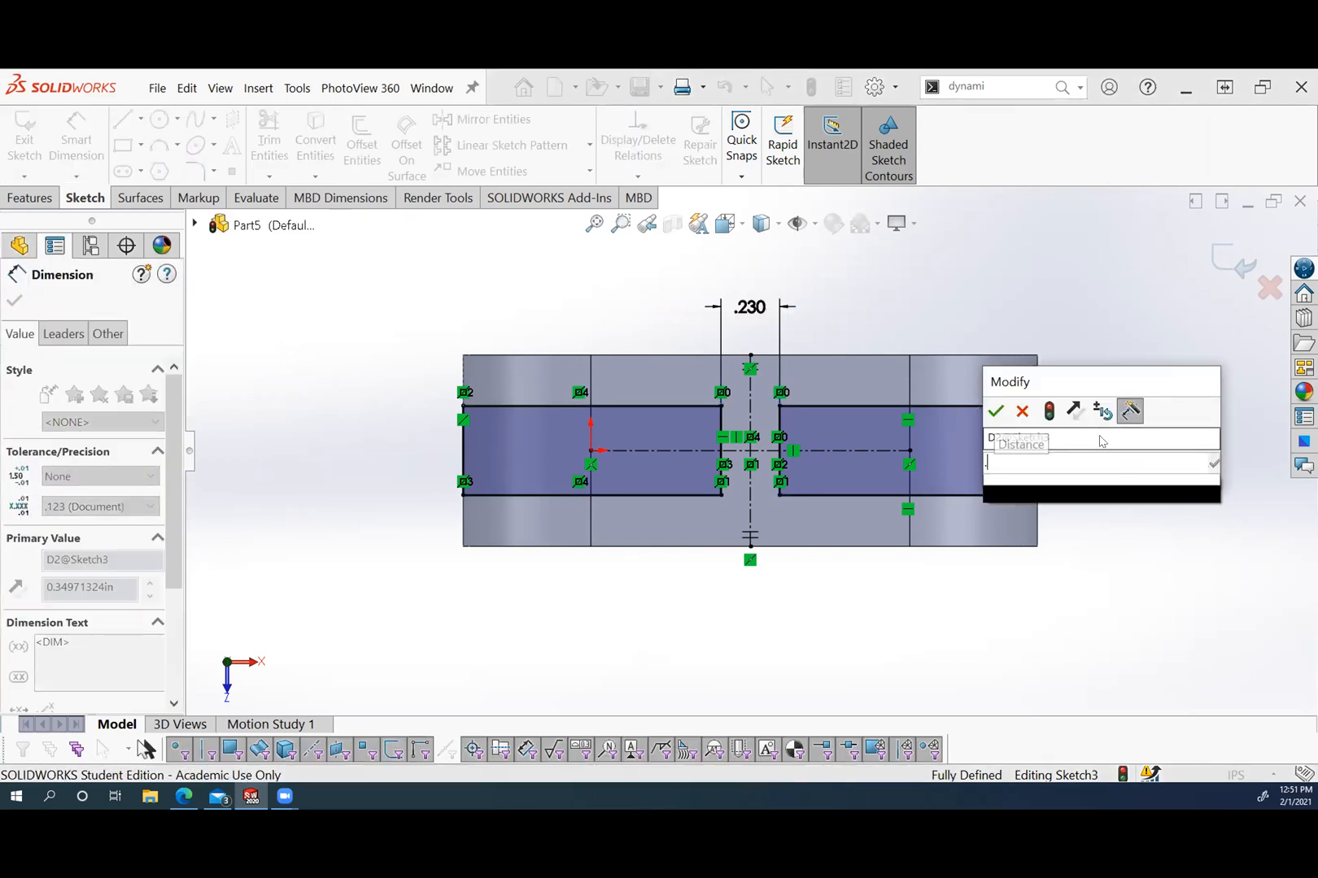
key(Return)
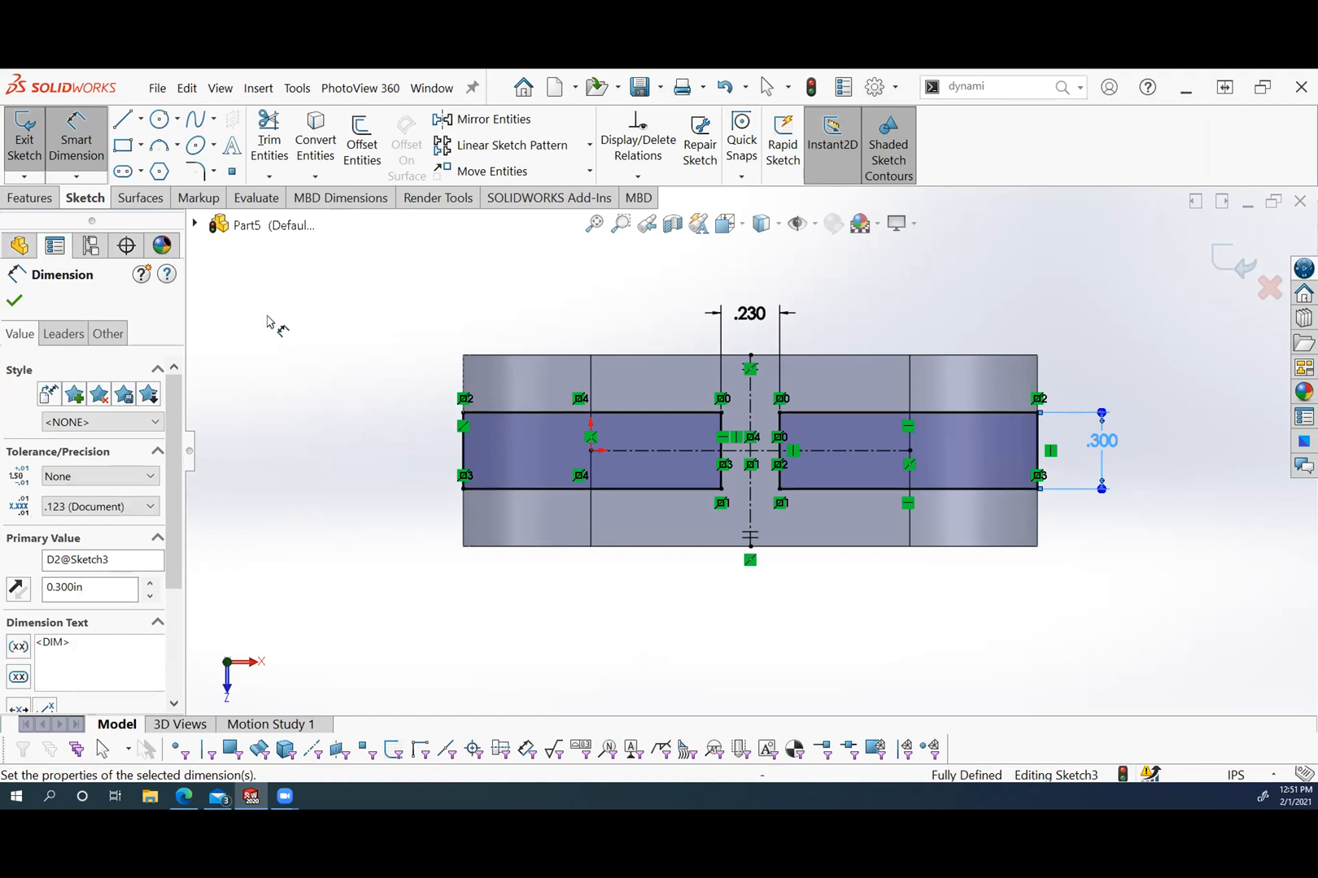
Cut both rectangles through the whole plate with an Extruded Cut using the Through All end condition.
click(33, 199)
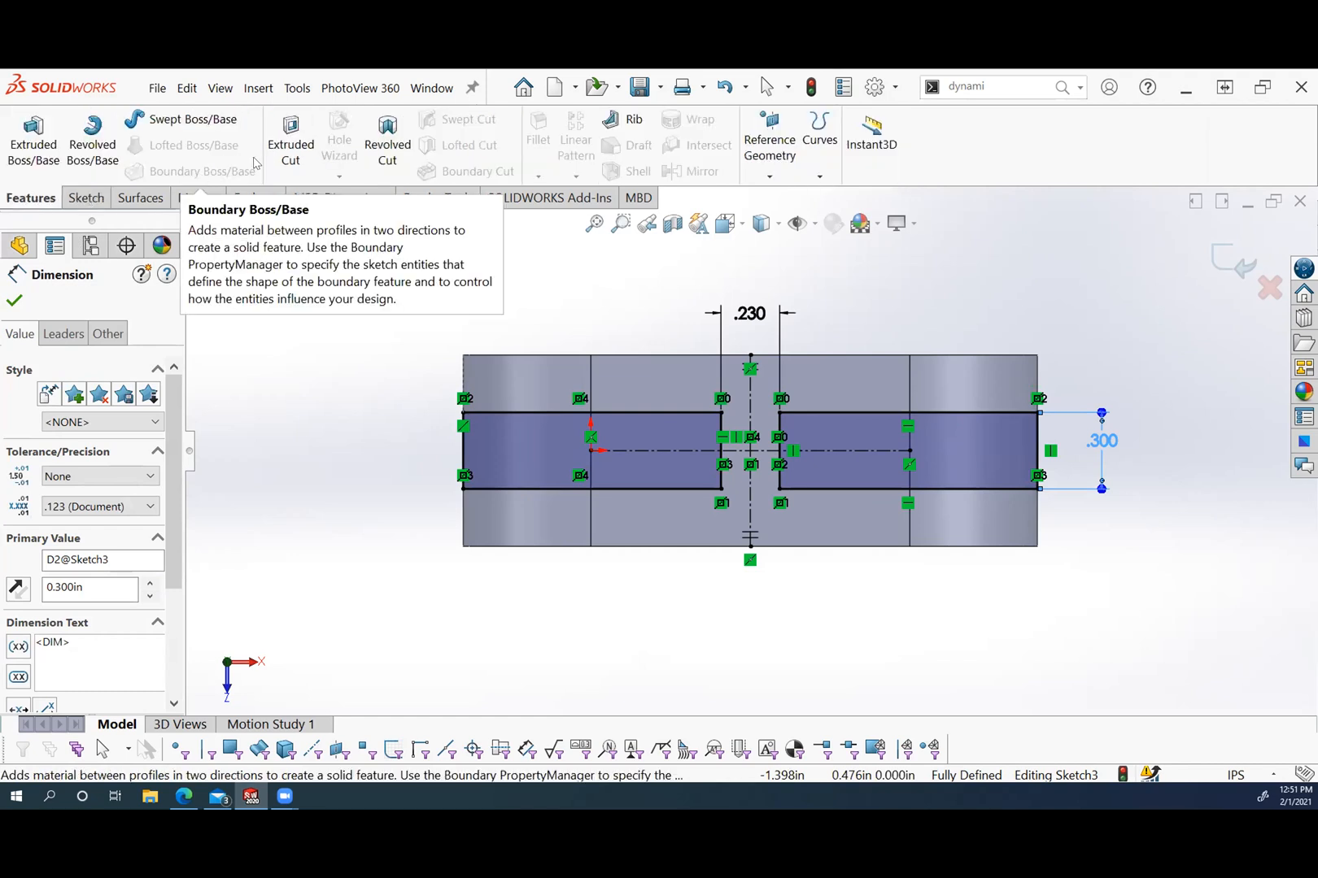
click(298, 146)
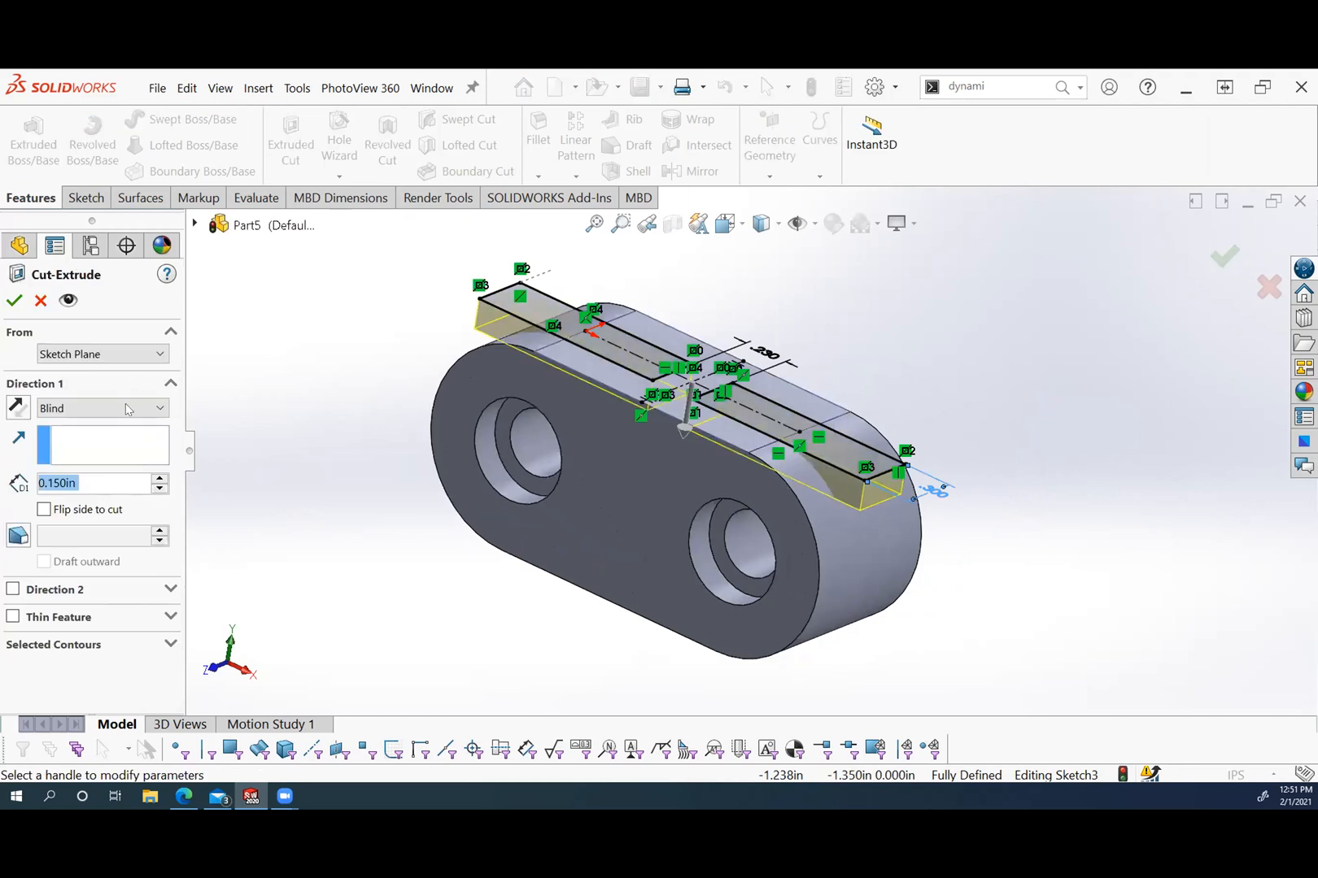
click(127, 410)
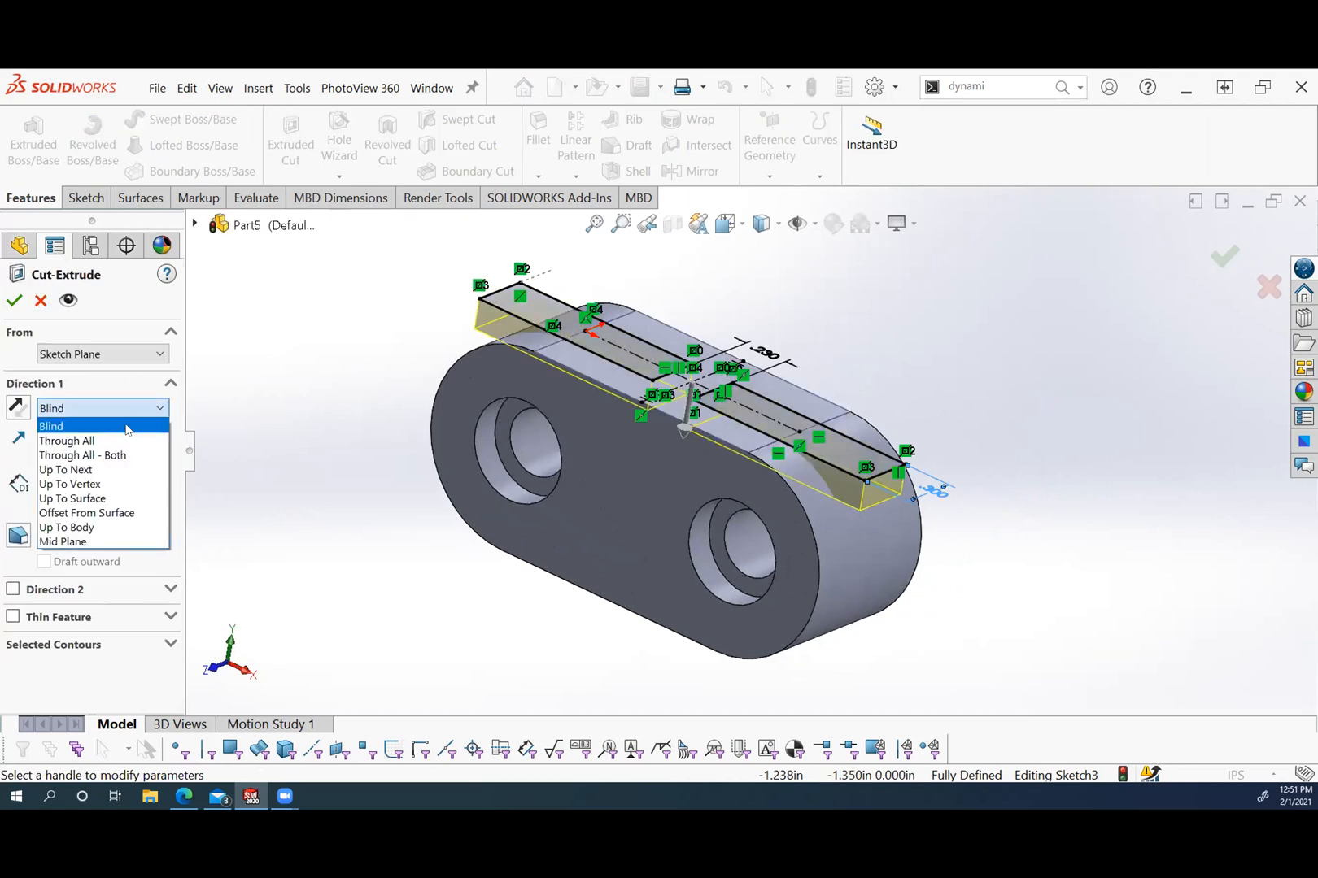
click(126, 441)
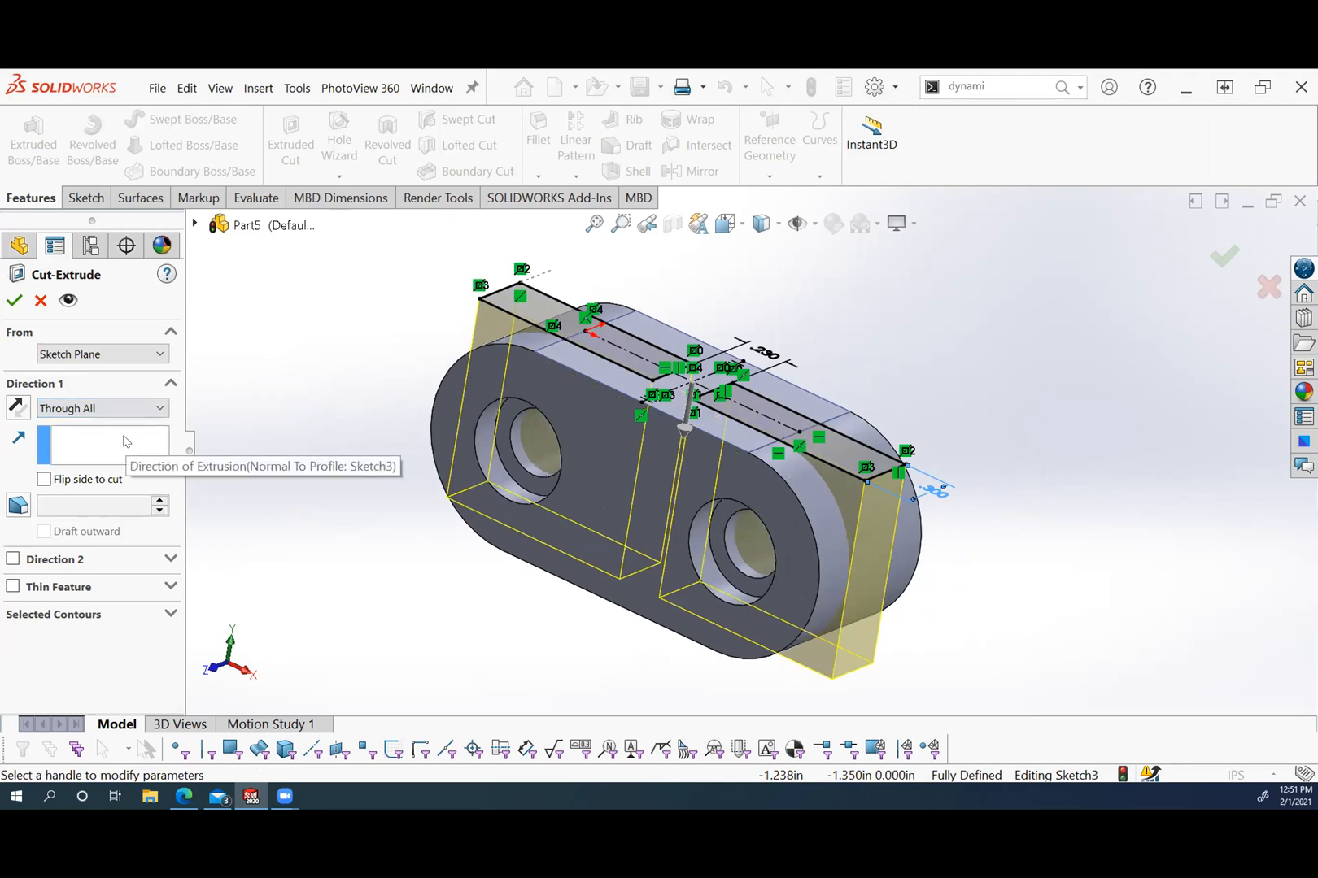
click(16, 301)
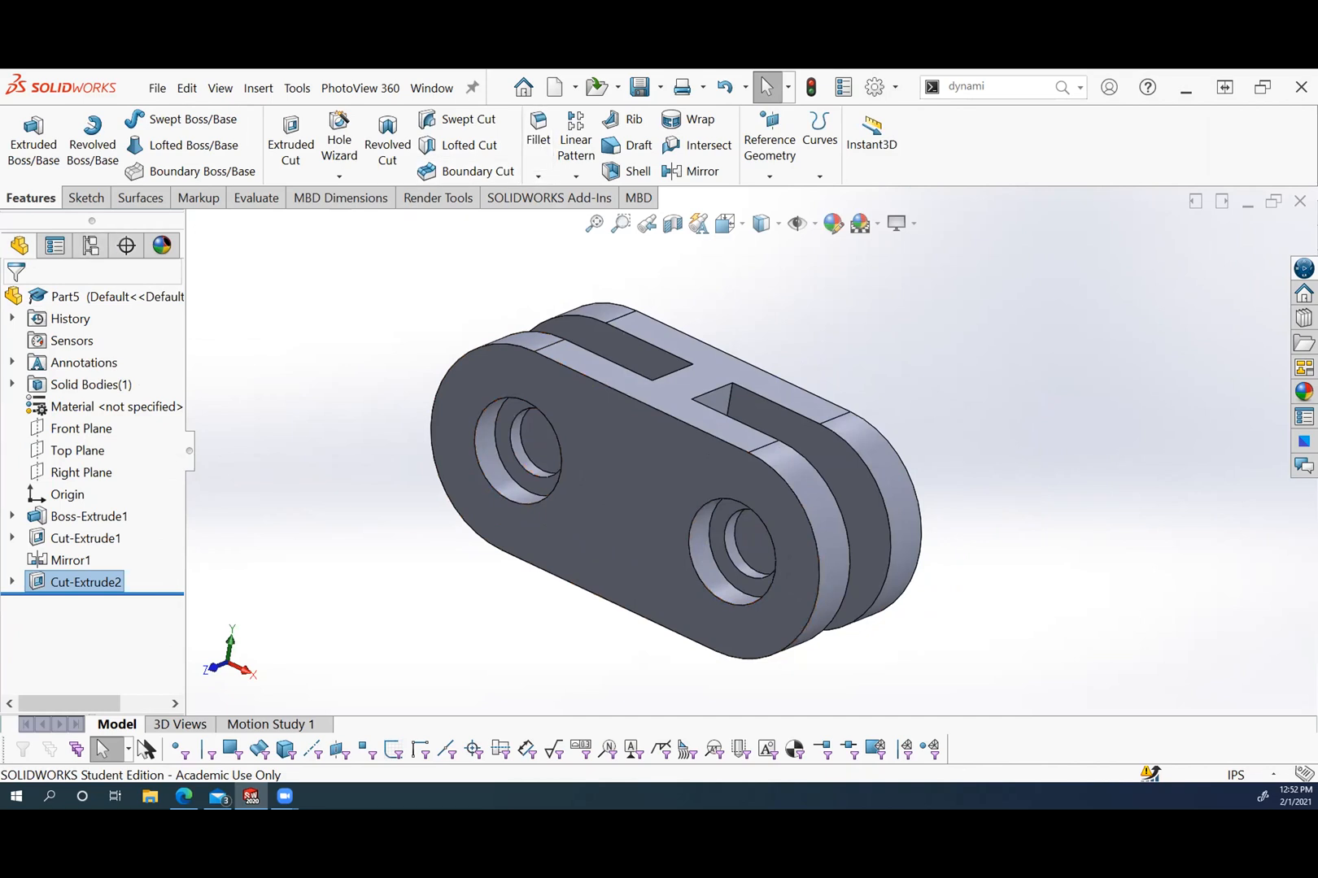
Start a symmetric constant-size fillet with tangent propagation and set its radius to .032 in.
click(530, 144)
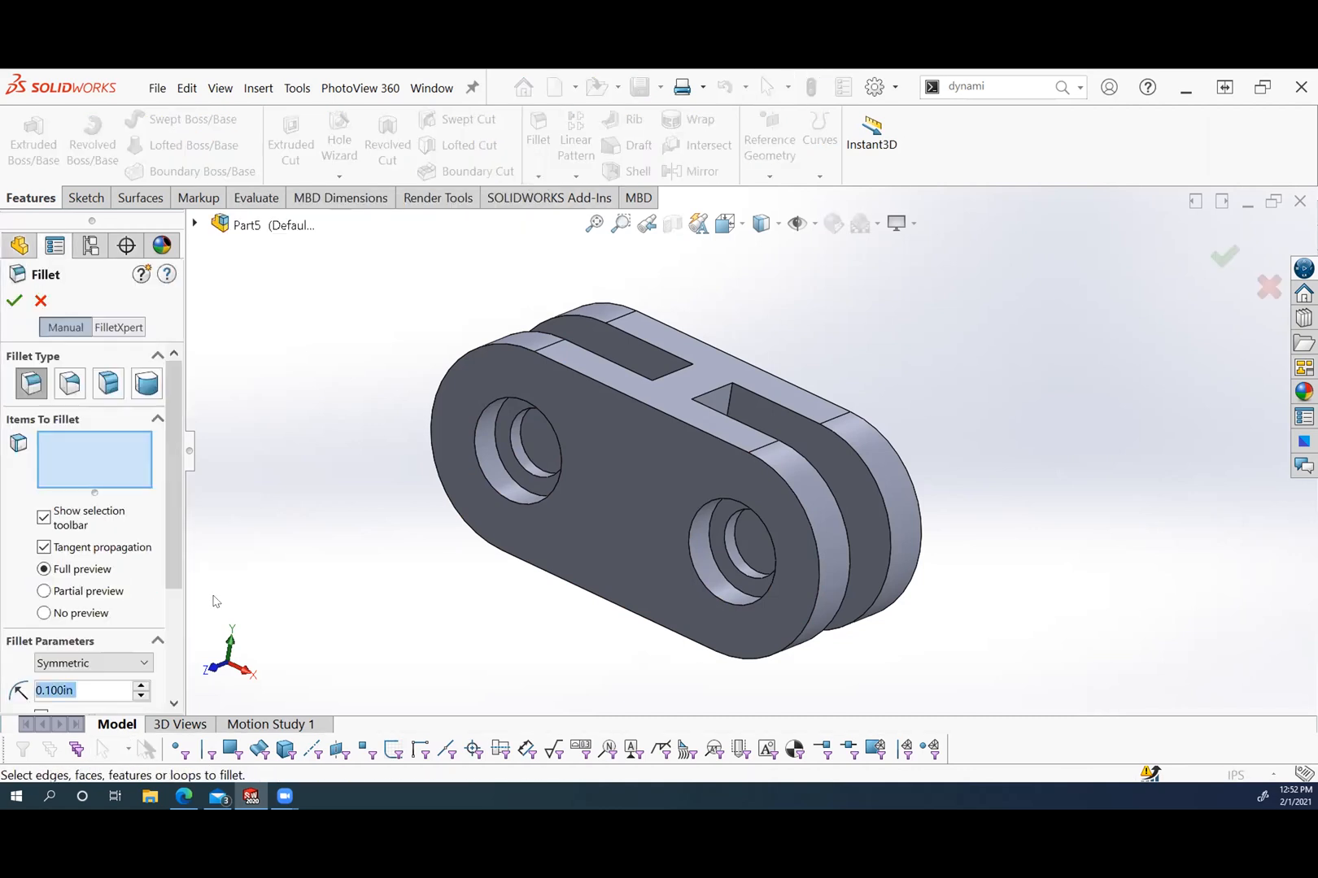
drag(164, 573, 169, 639)
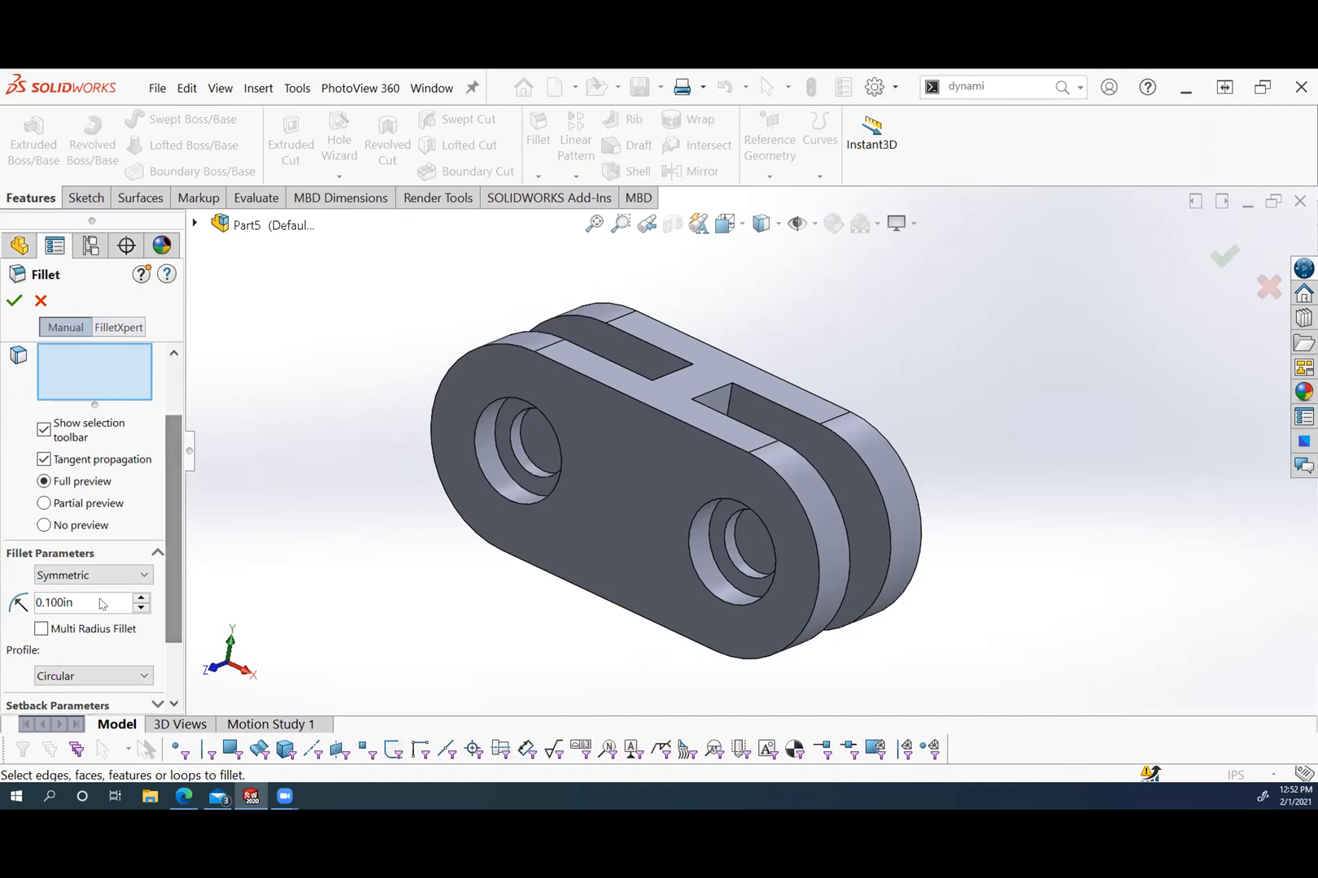
drag(96, 602, 20, 586)
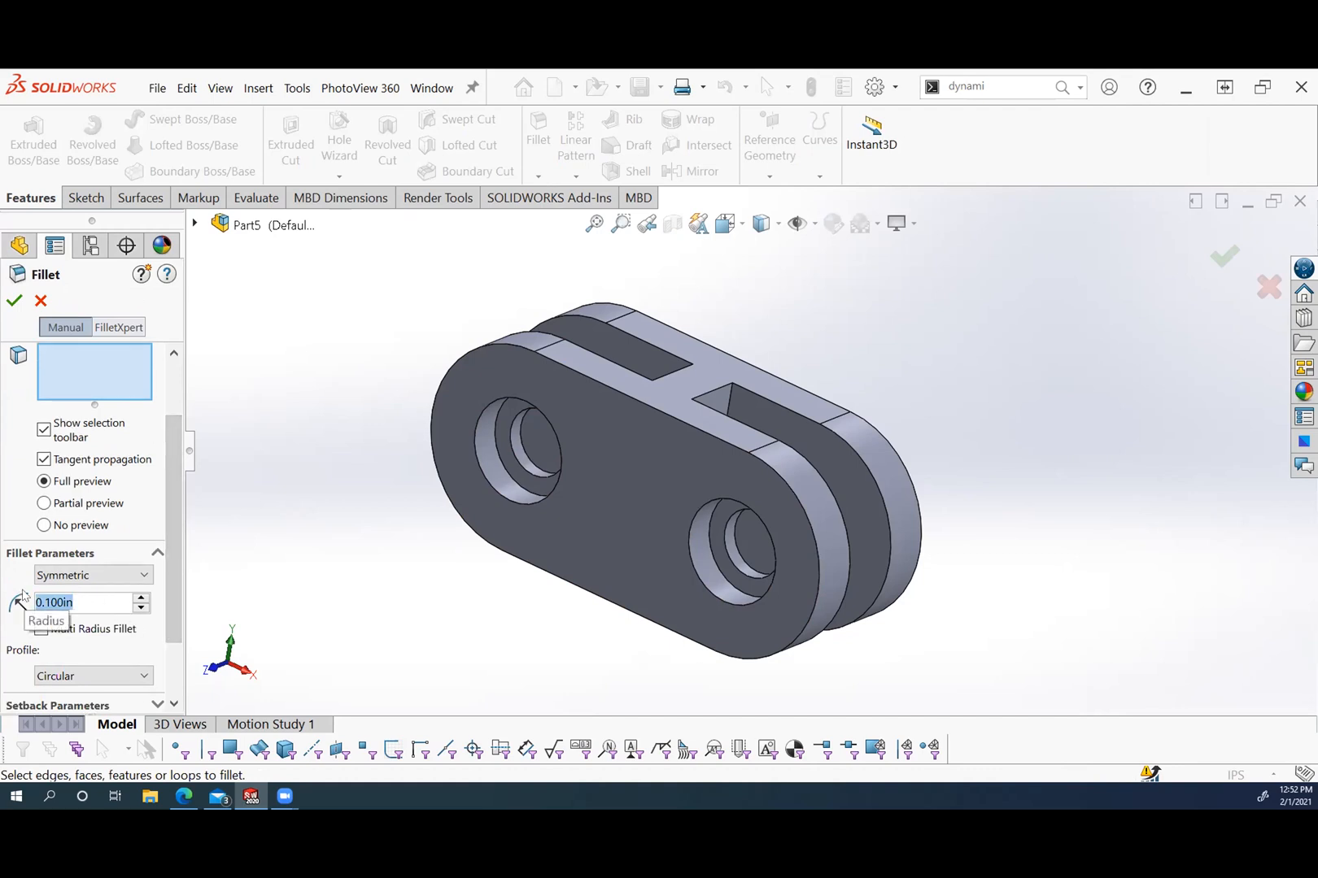
text(.032)
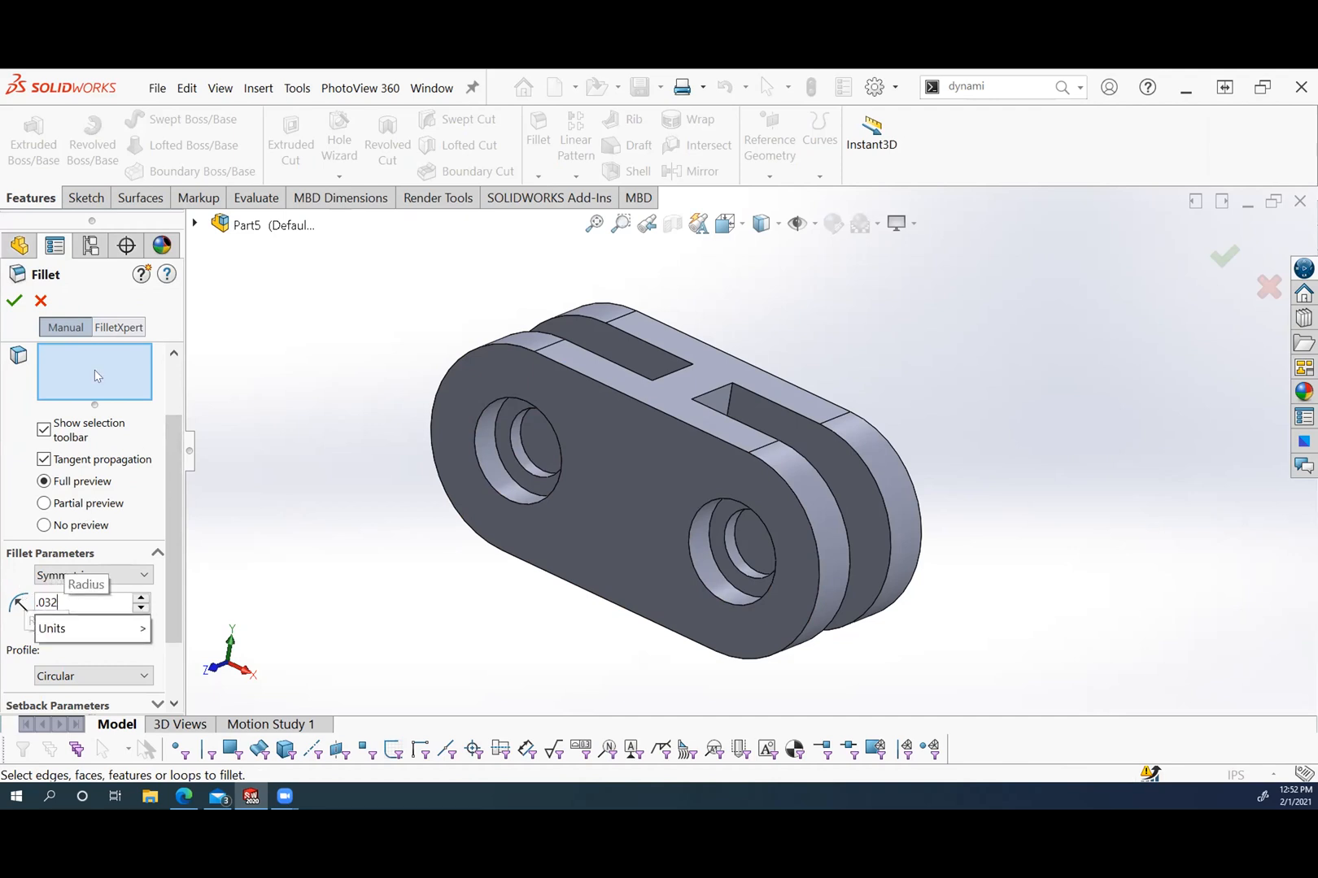
click(93, 373)
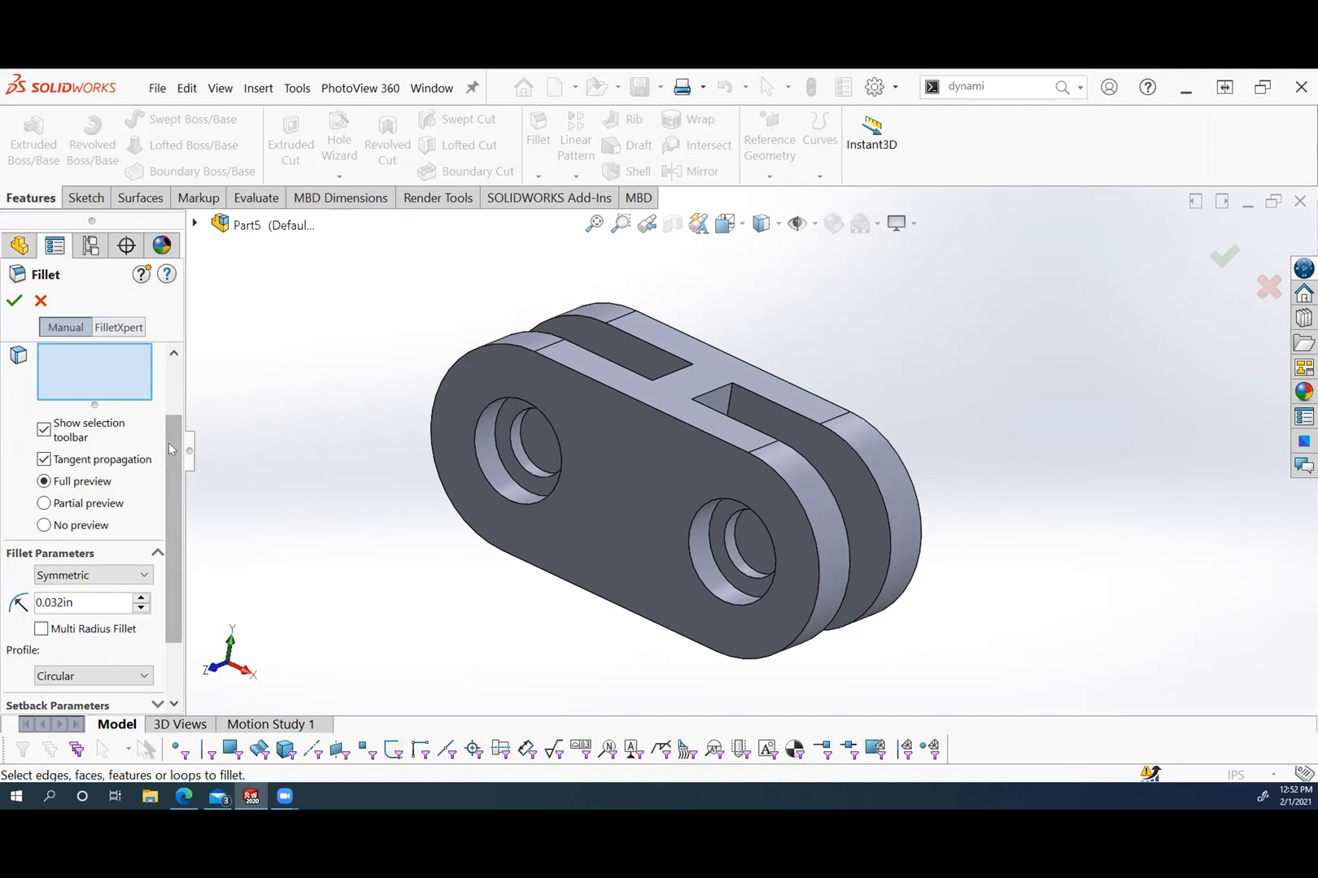
scroll(172, 448, up, 2)
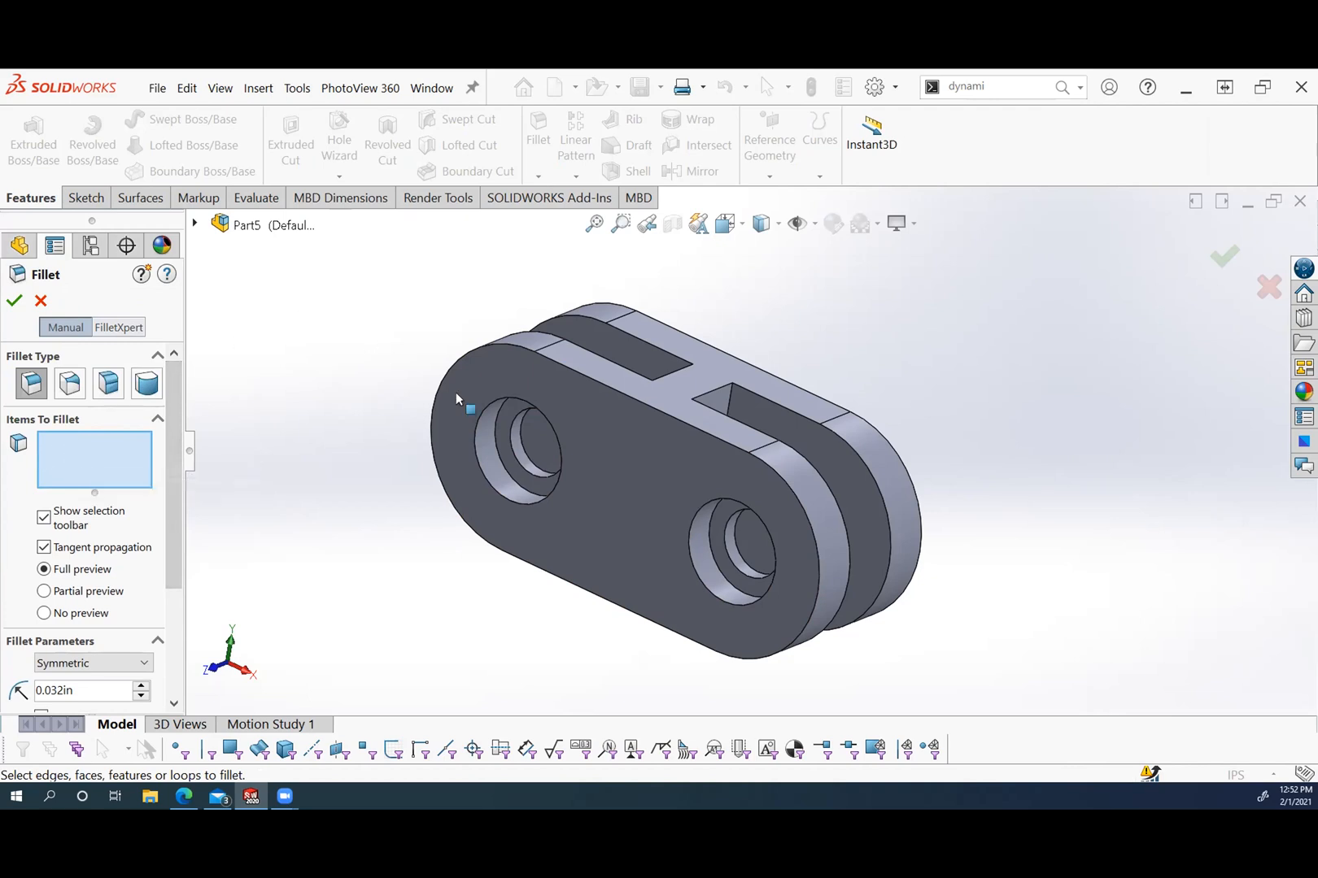
Add the outer perimeter edges of both plate faces and the edges around both slots' upper openings to the fillet.
click(588, 376)
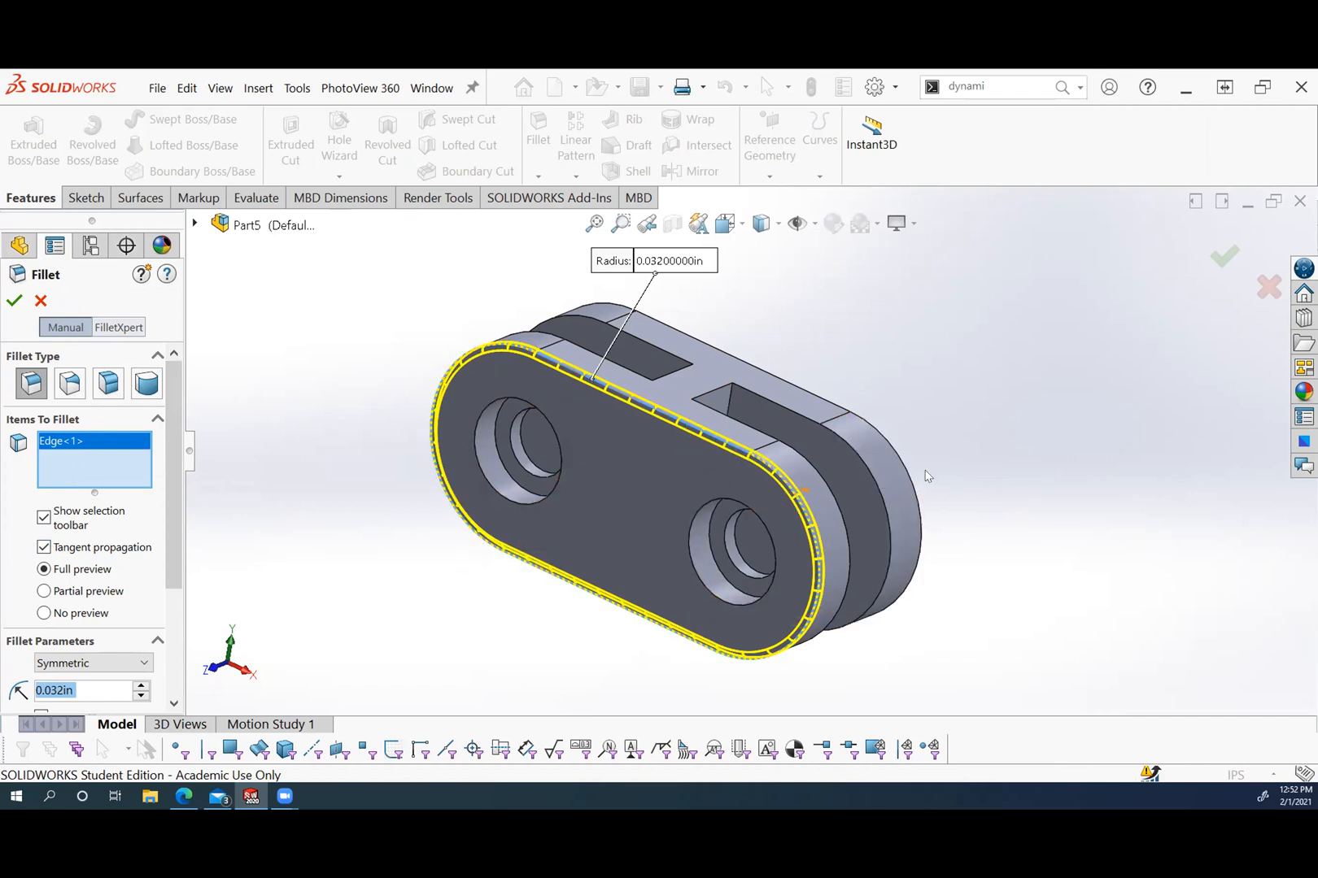
click(838, 513)
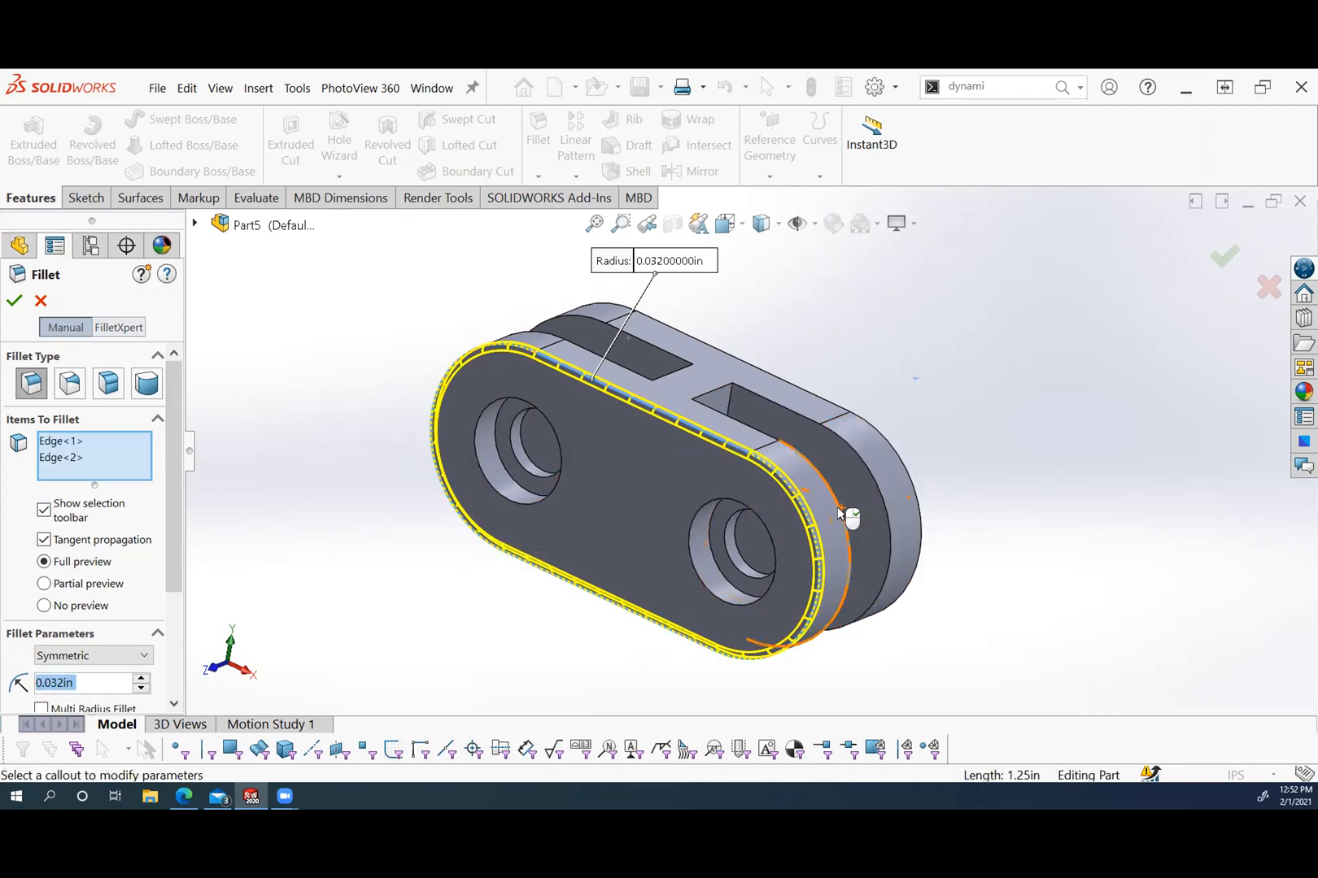
click(626, 373)
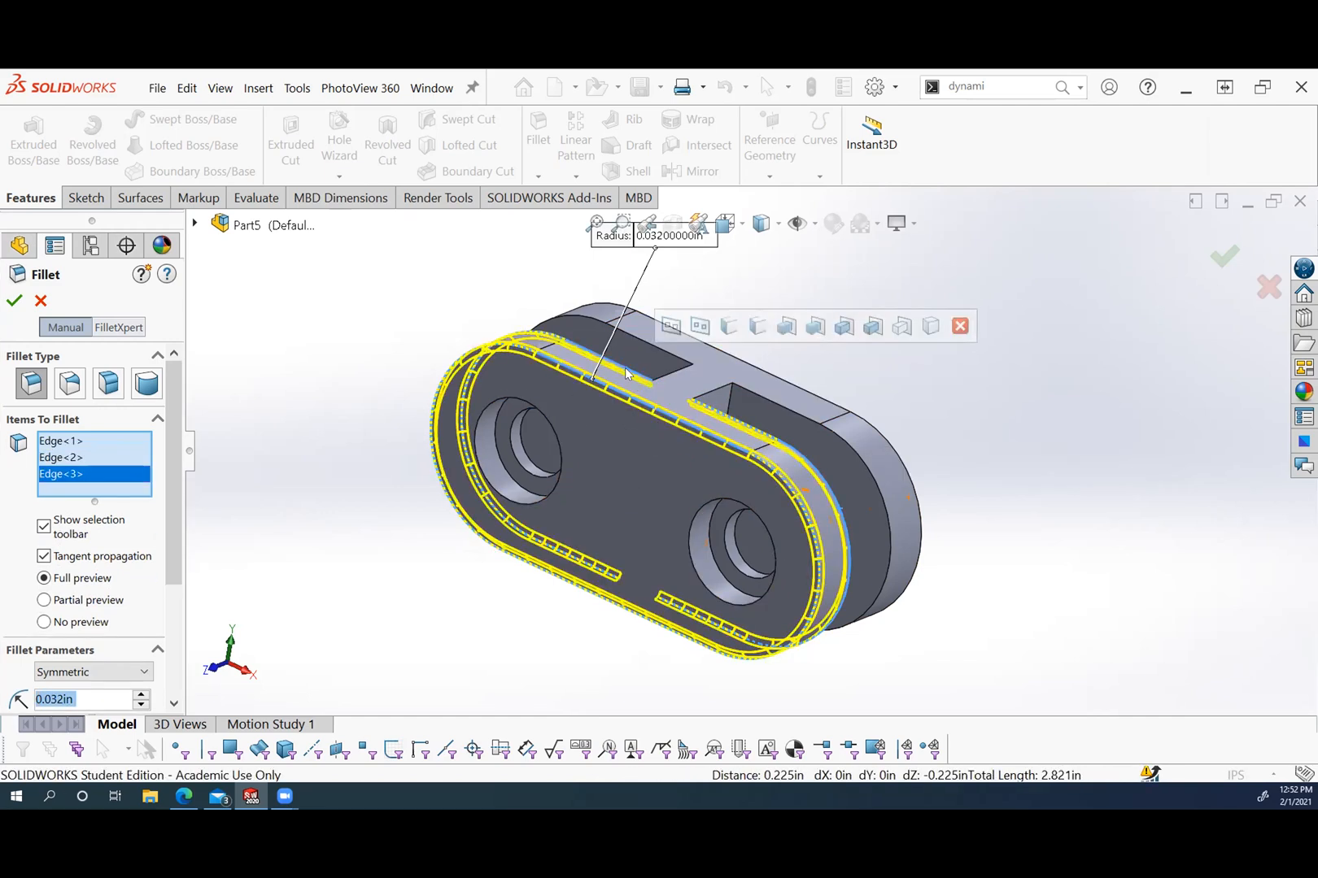
click(705, 393)
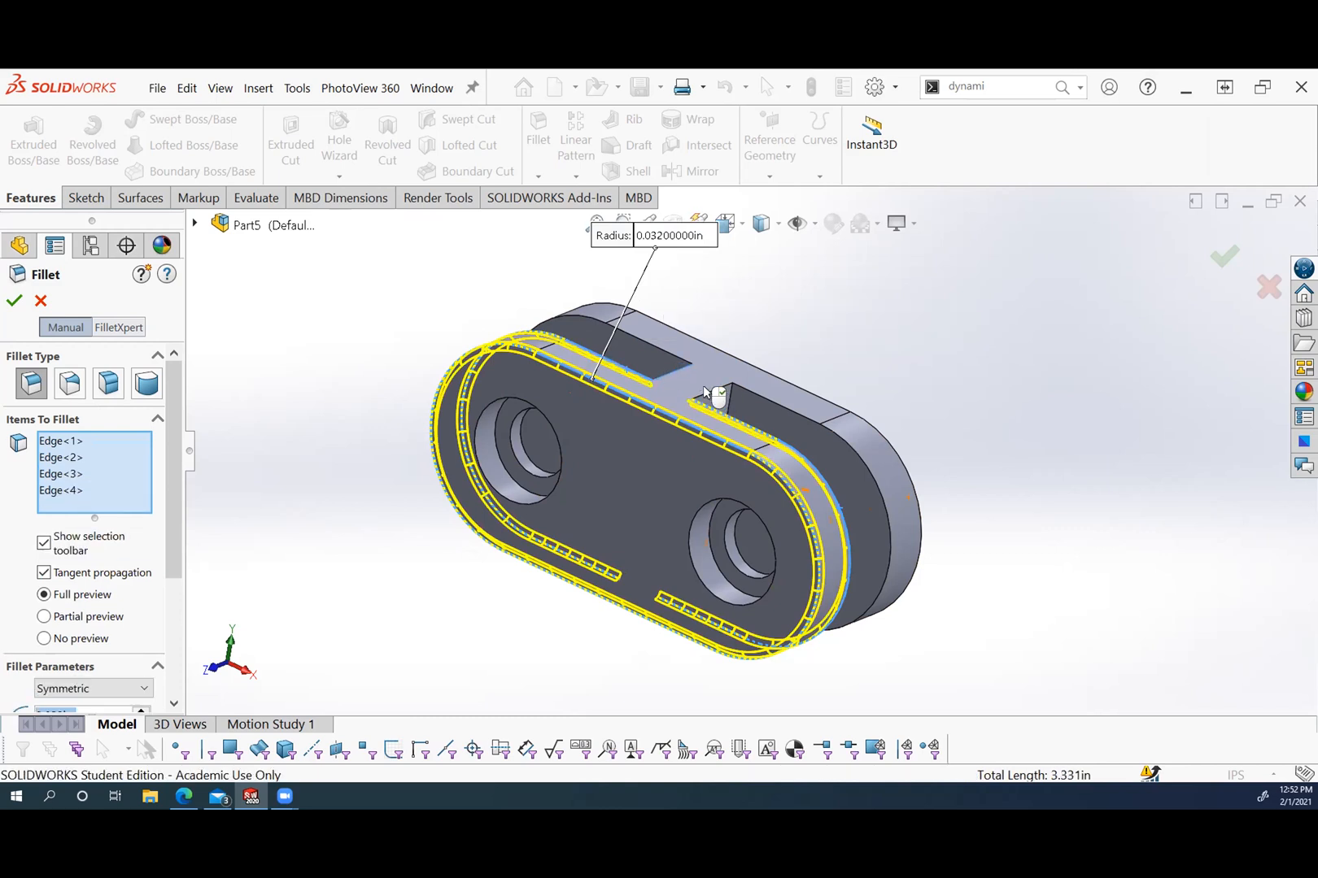
click(707, 388)
click(672, 358)
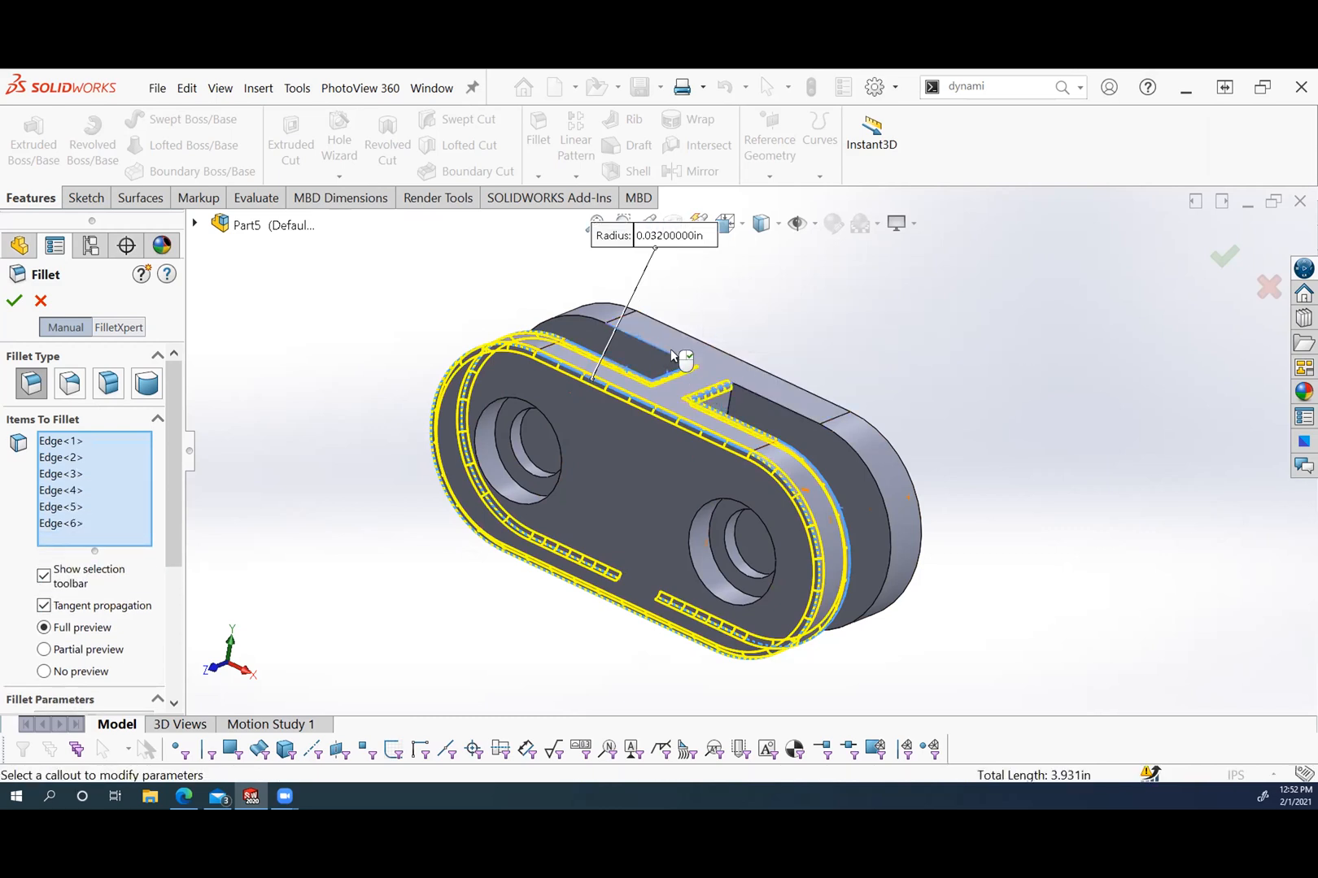
click(663, 320)
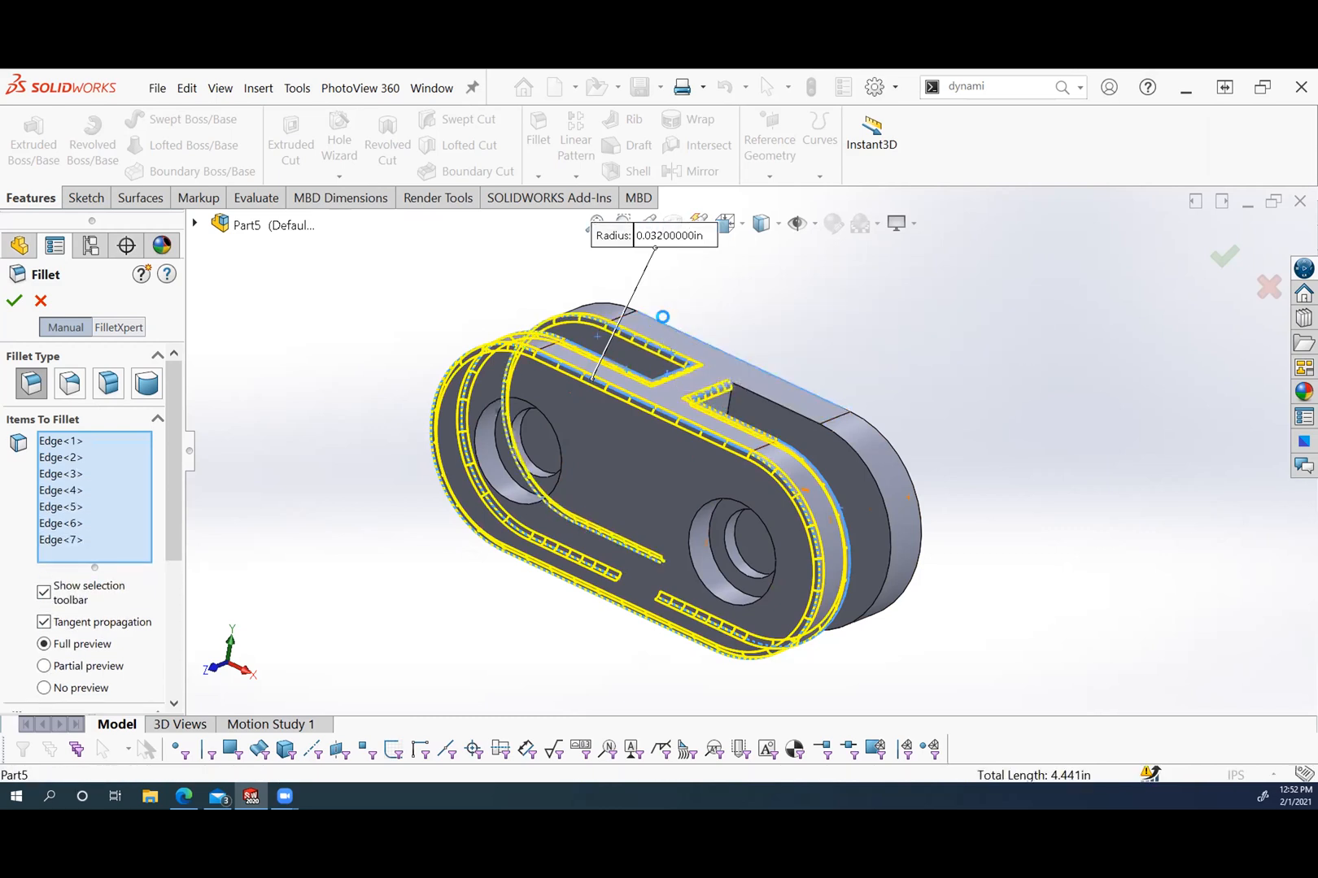
click(735, 390)
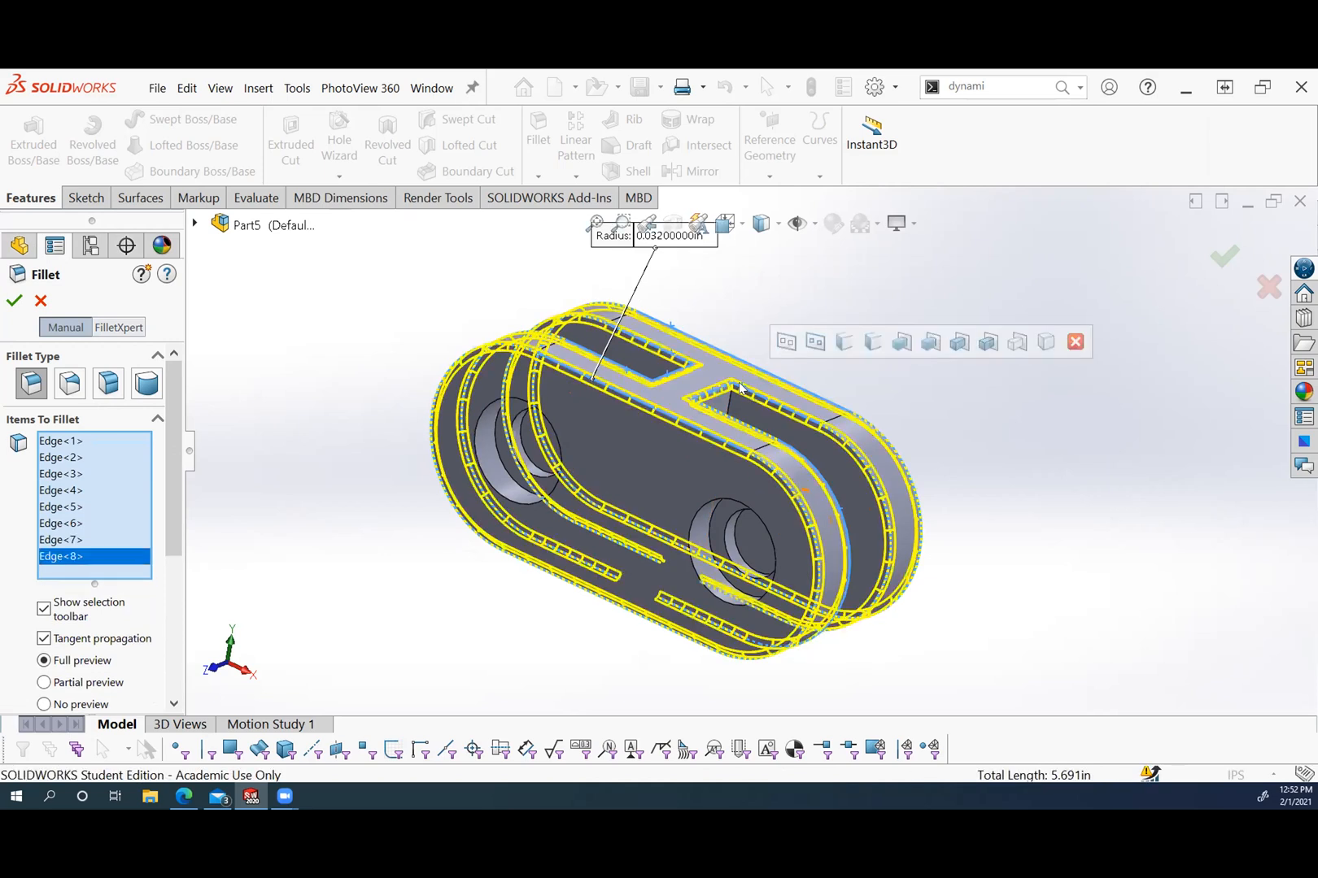
Add the central web's lower edge and the four vertical inner corner edges of the slots, then create the 0.032 in fillet.
middle_drag(903, 492, 812, 456)
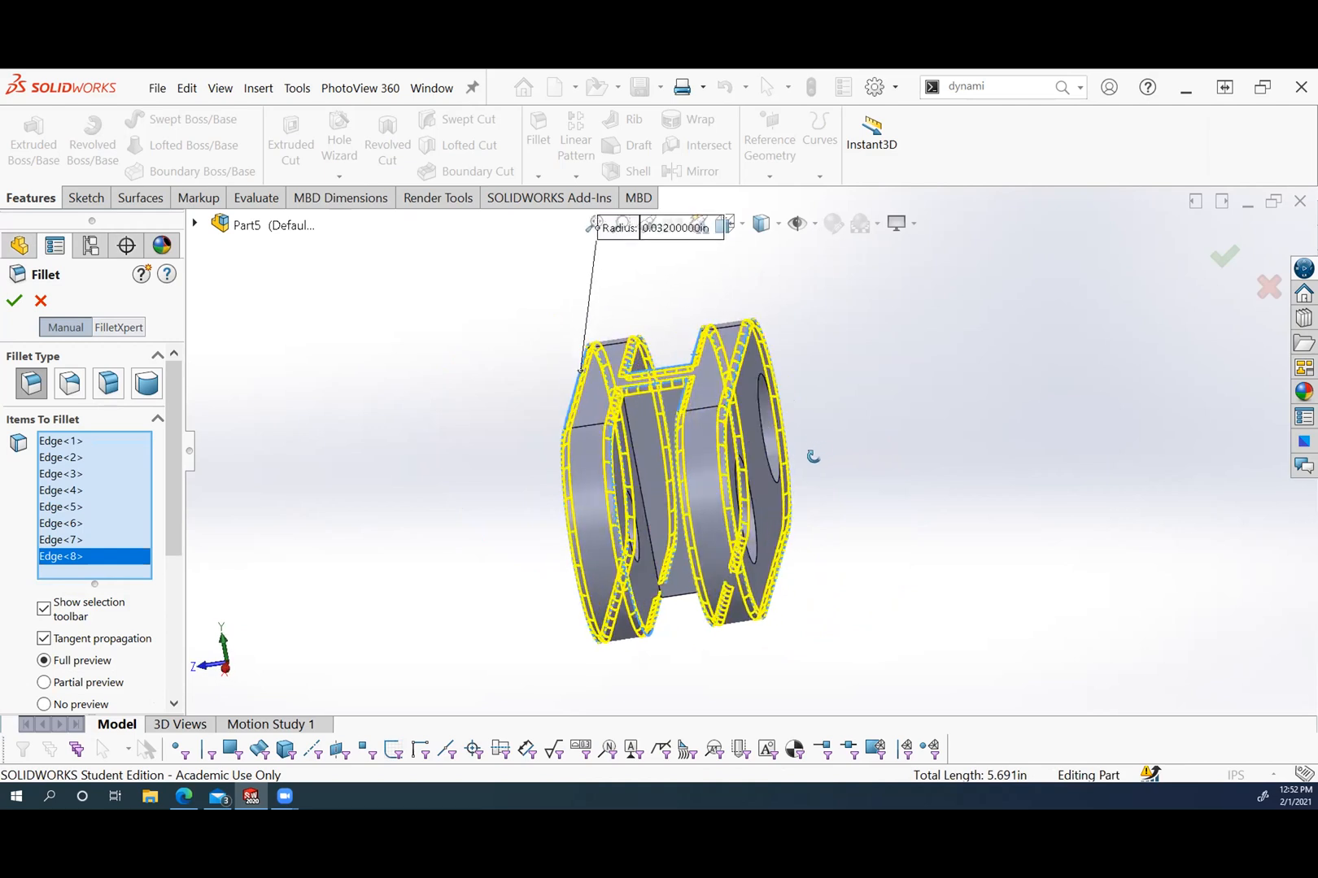
click(680, 595)
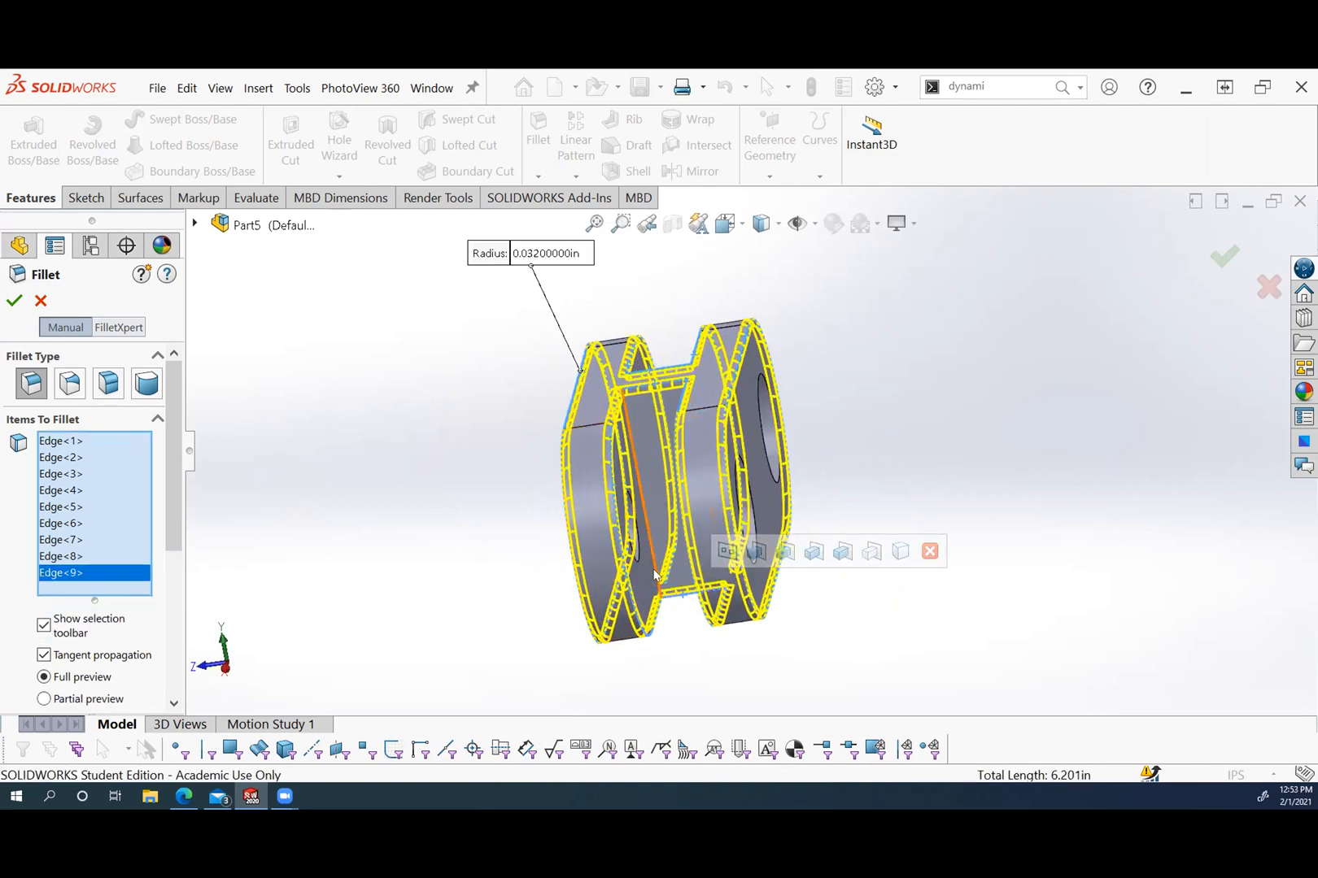
click(655, 574)
middle_drag(655, 574, 674, 576)
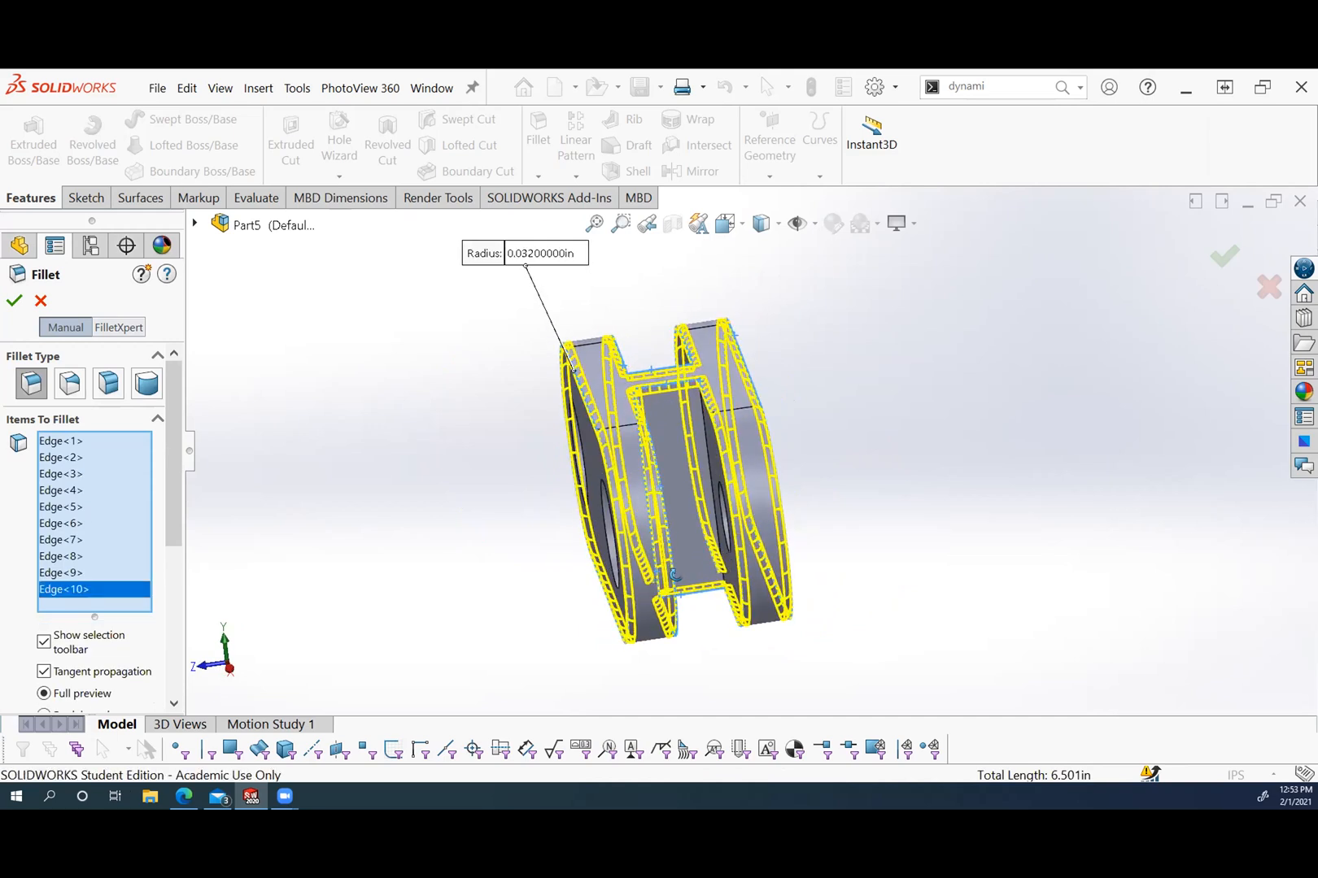
click(709, 483)
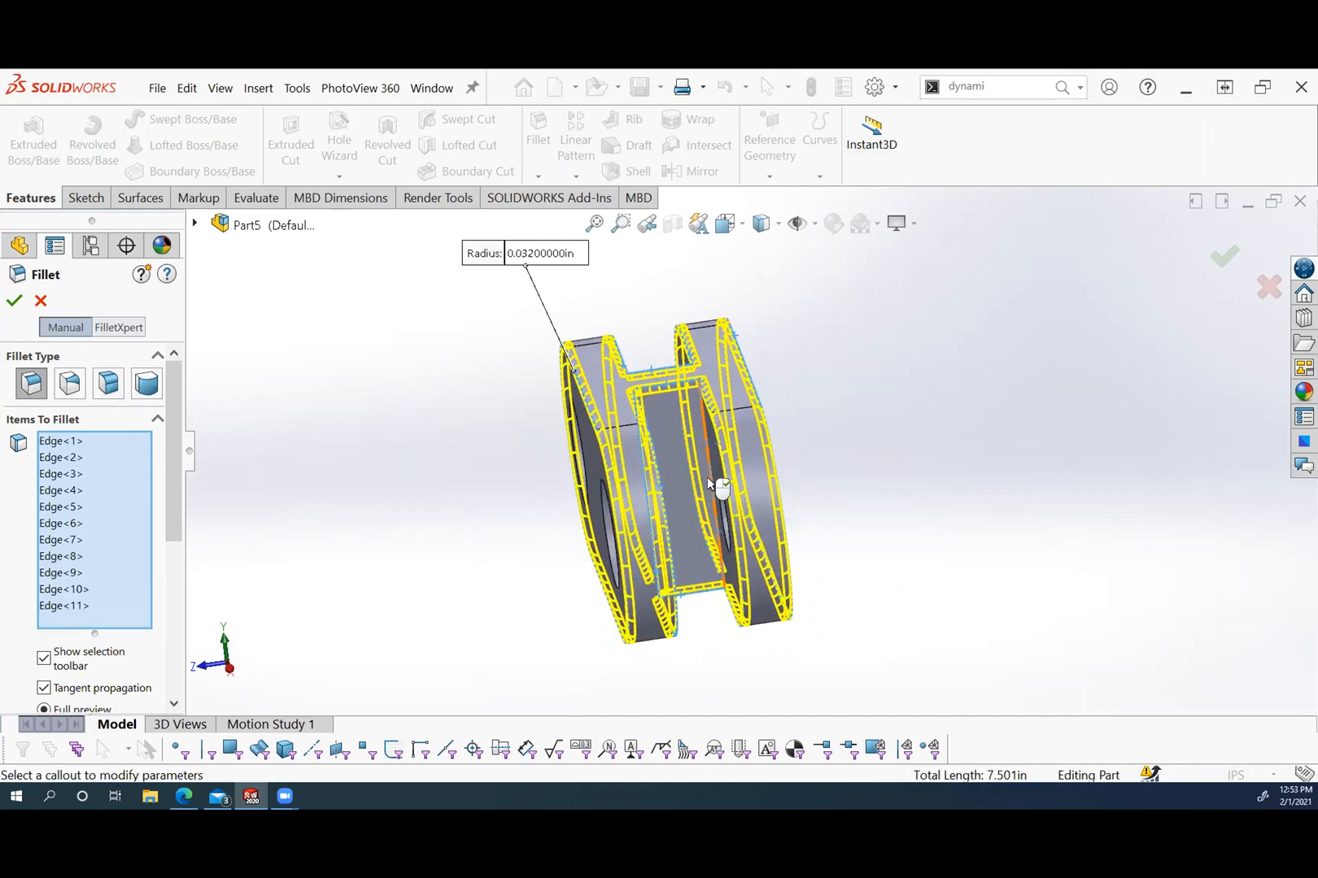
middle_drag(562, 538, 716, 606)
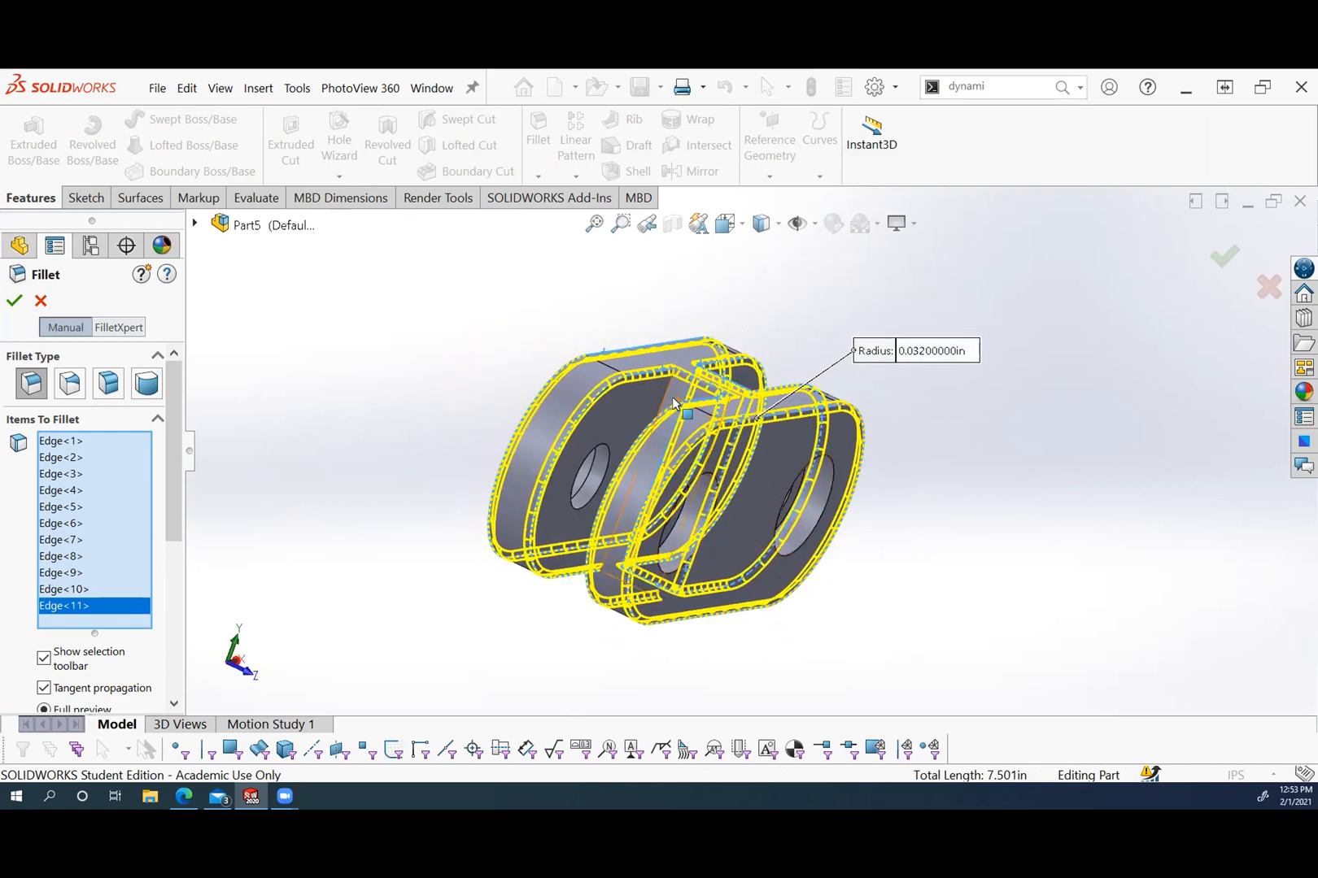
click(665, 397)
middle_drag(664, 398, 716, 550)
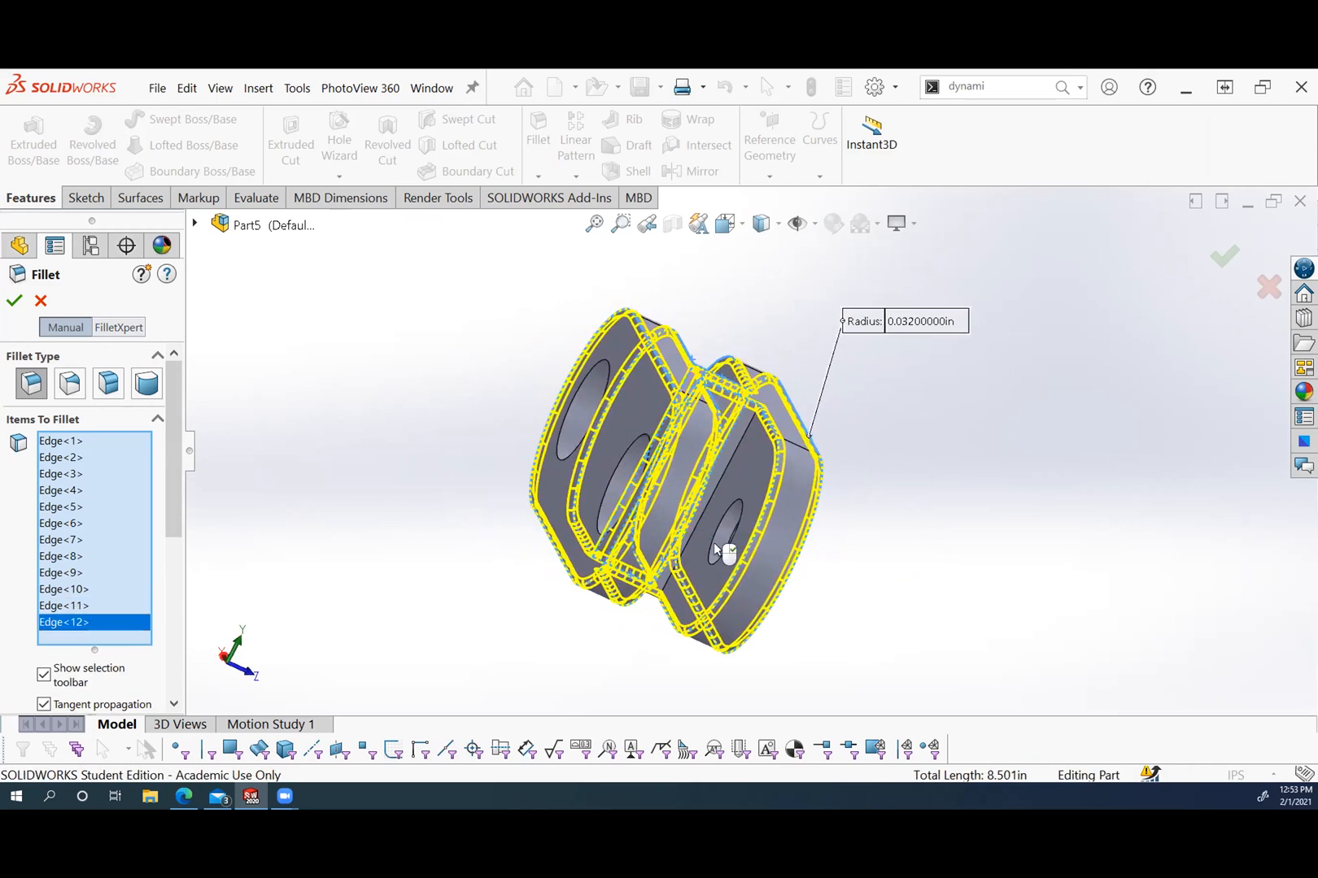
click(712, 495)
middle_drag(802, 559, 859, 551)
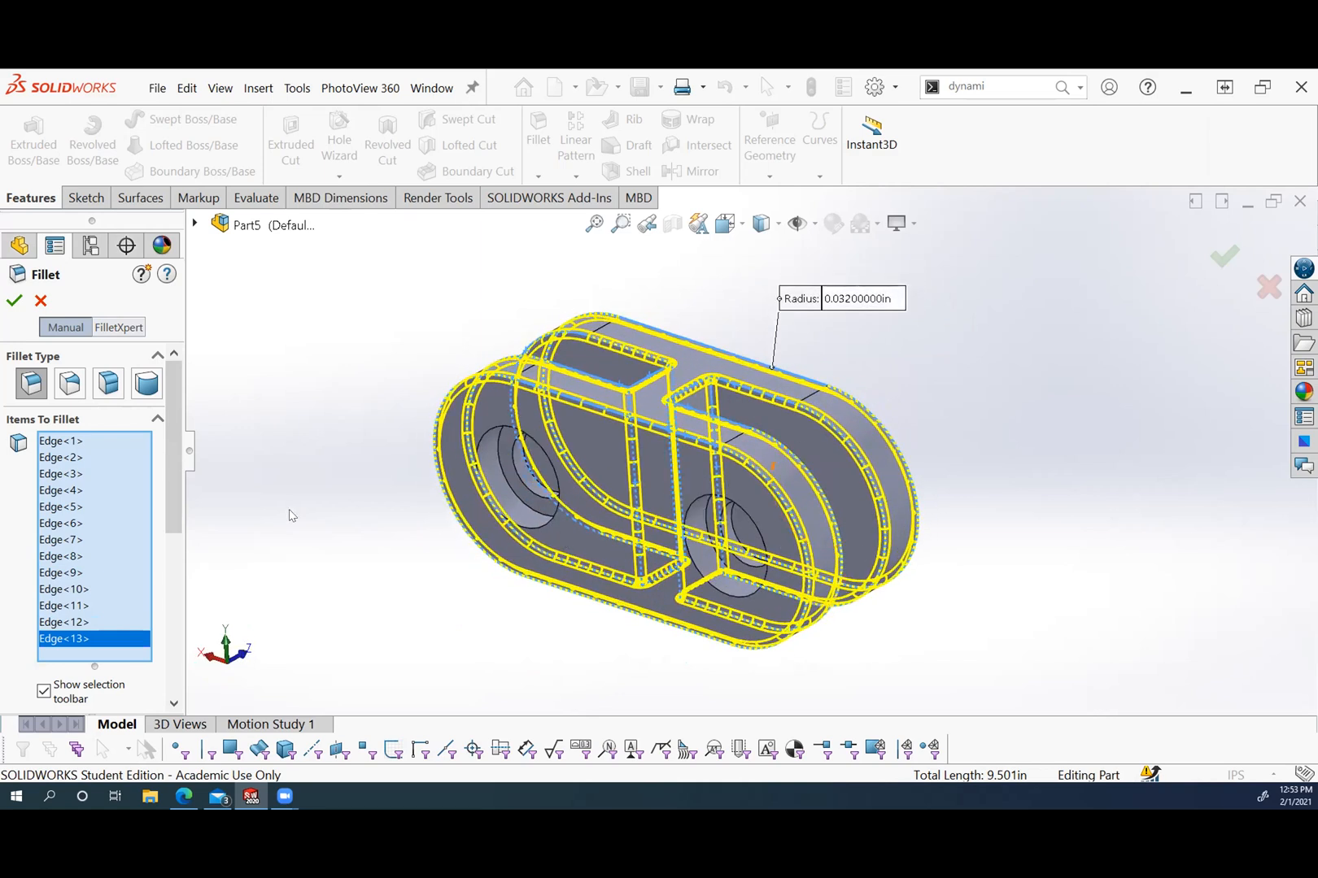
click(14, 300)
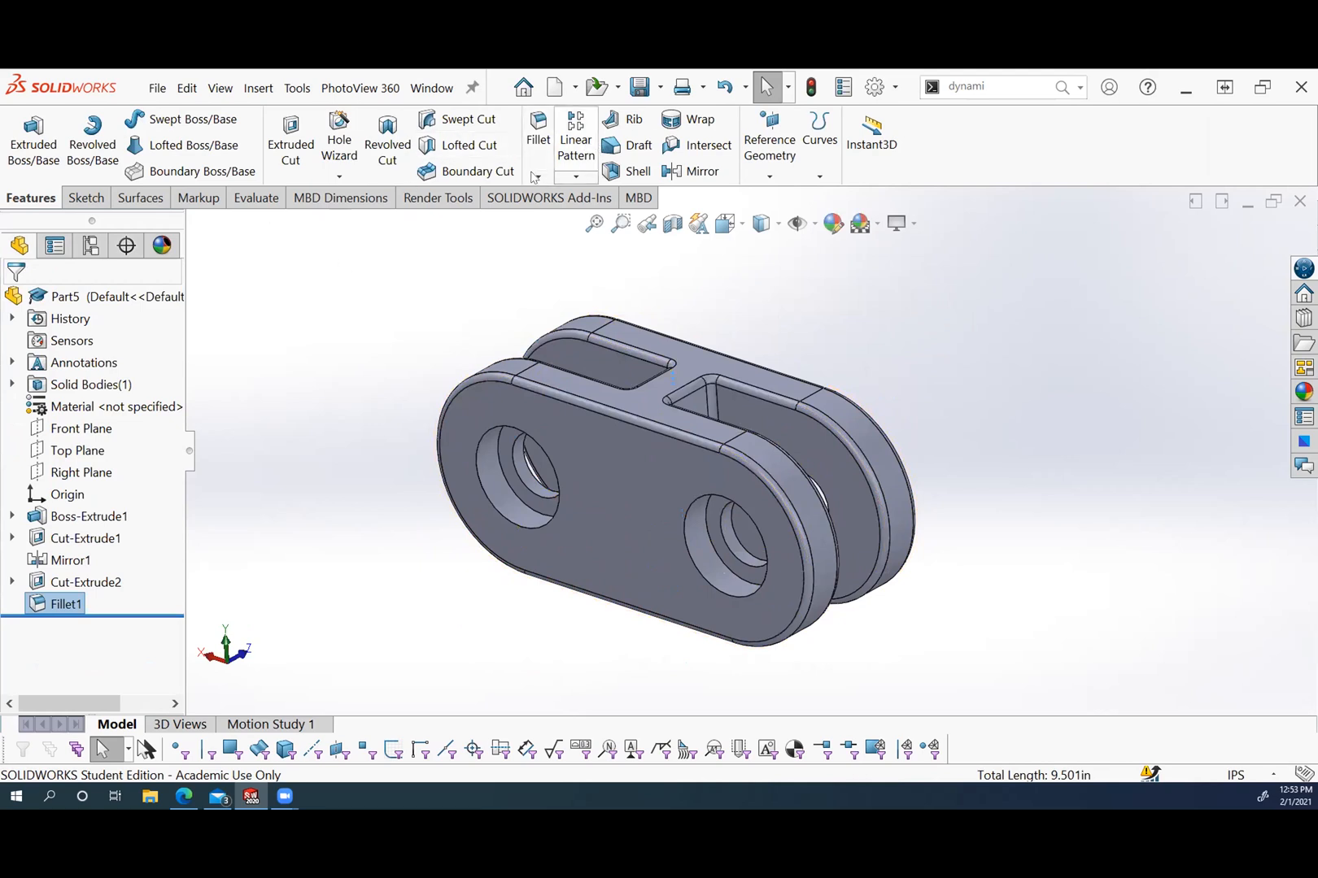
Start a 0.032 in by 45° chamfer and select the outer rim and inner hole edges of both counterbores on the facing side.
click(535, 176)
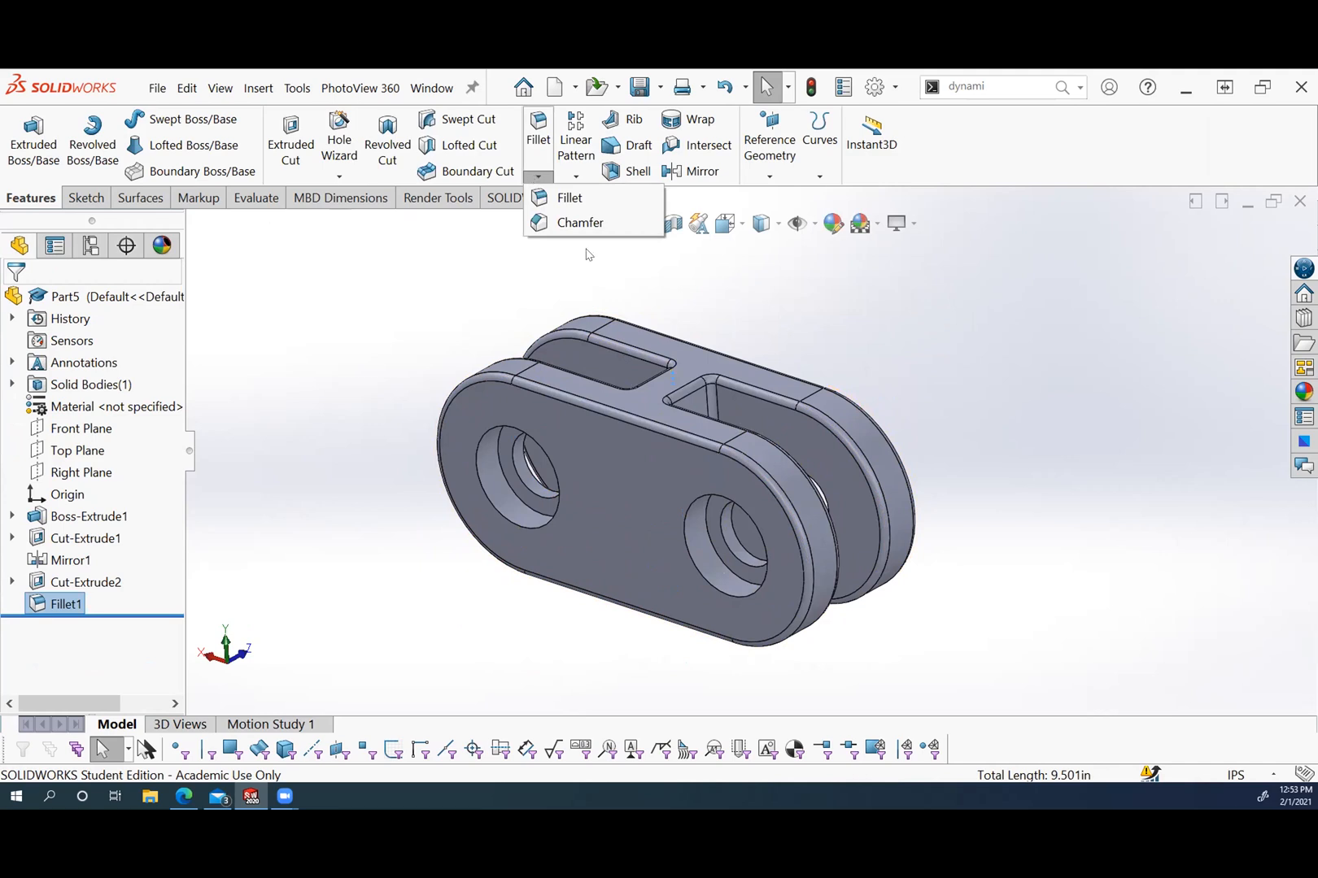
click(580, 223)
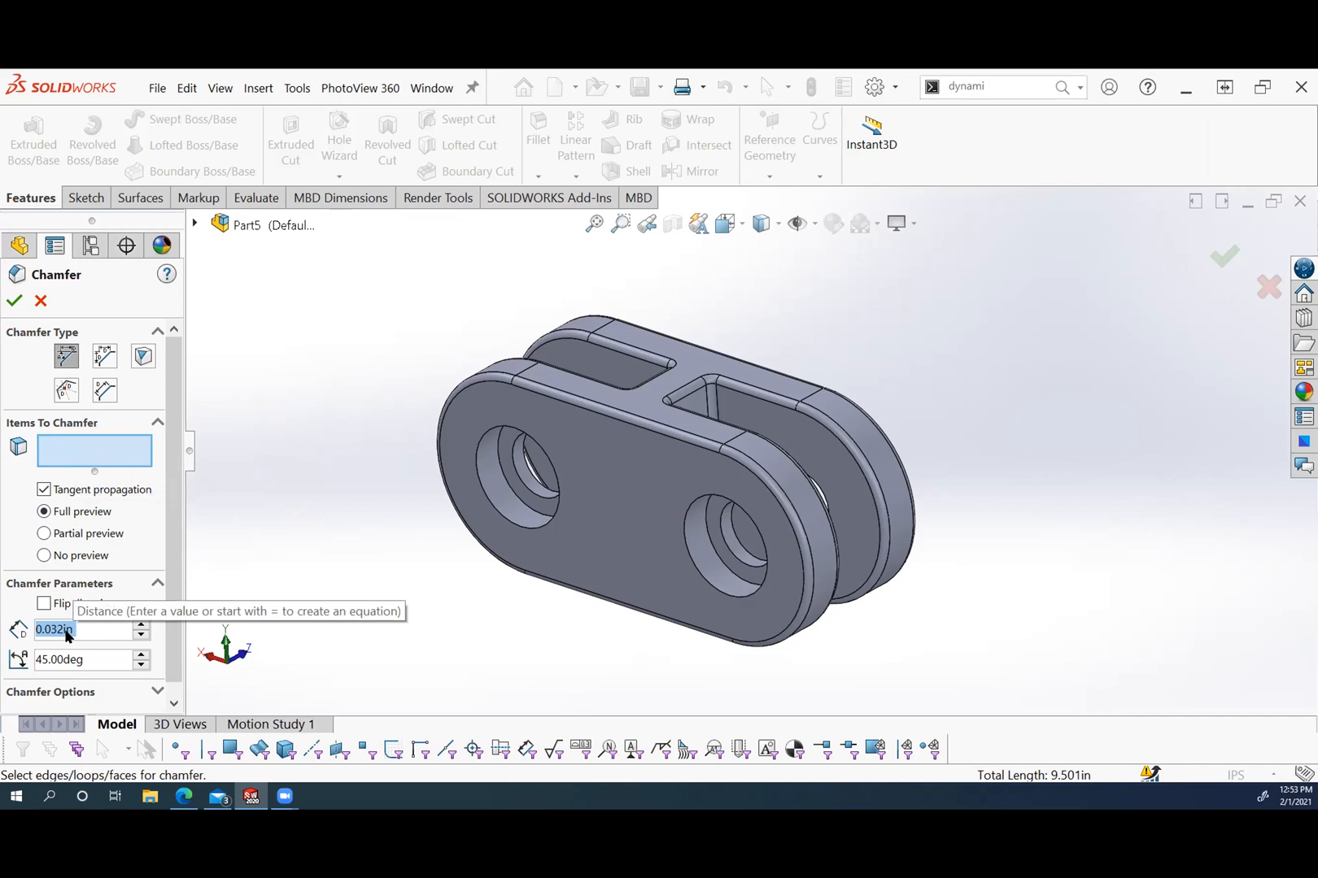
click(497, 430)
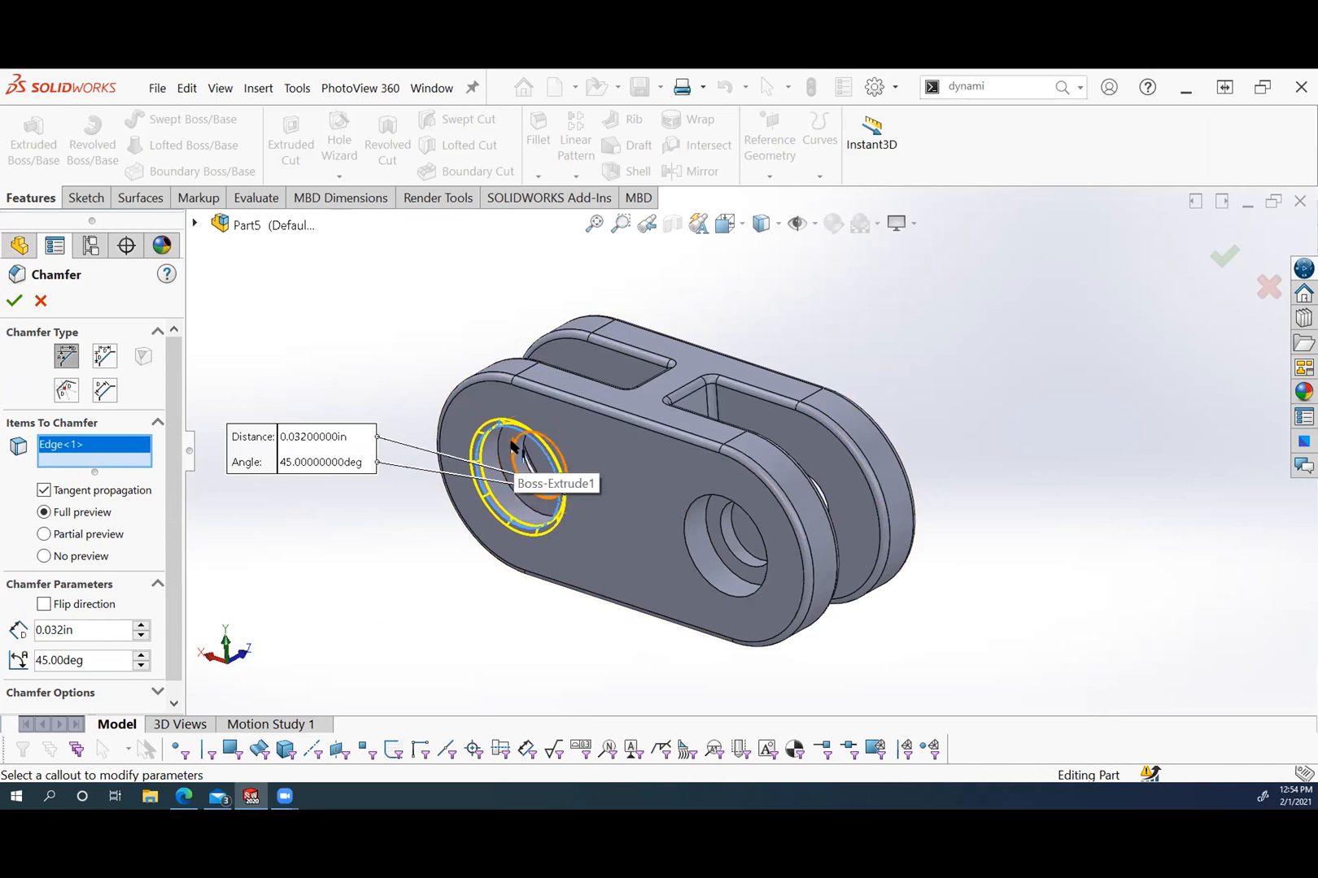
click(513, 445)
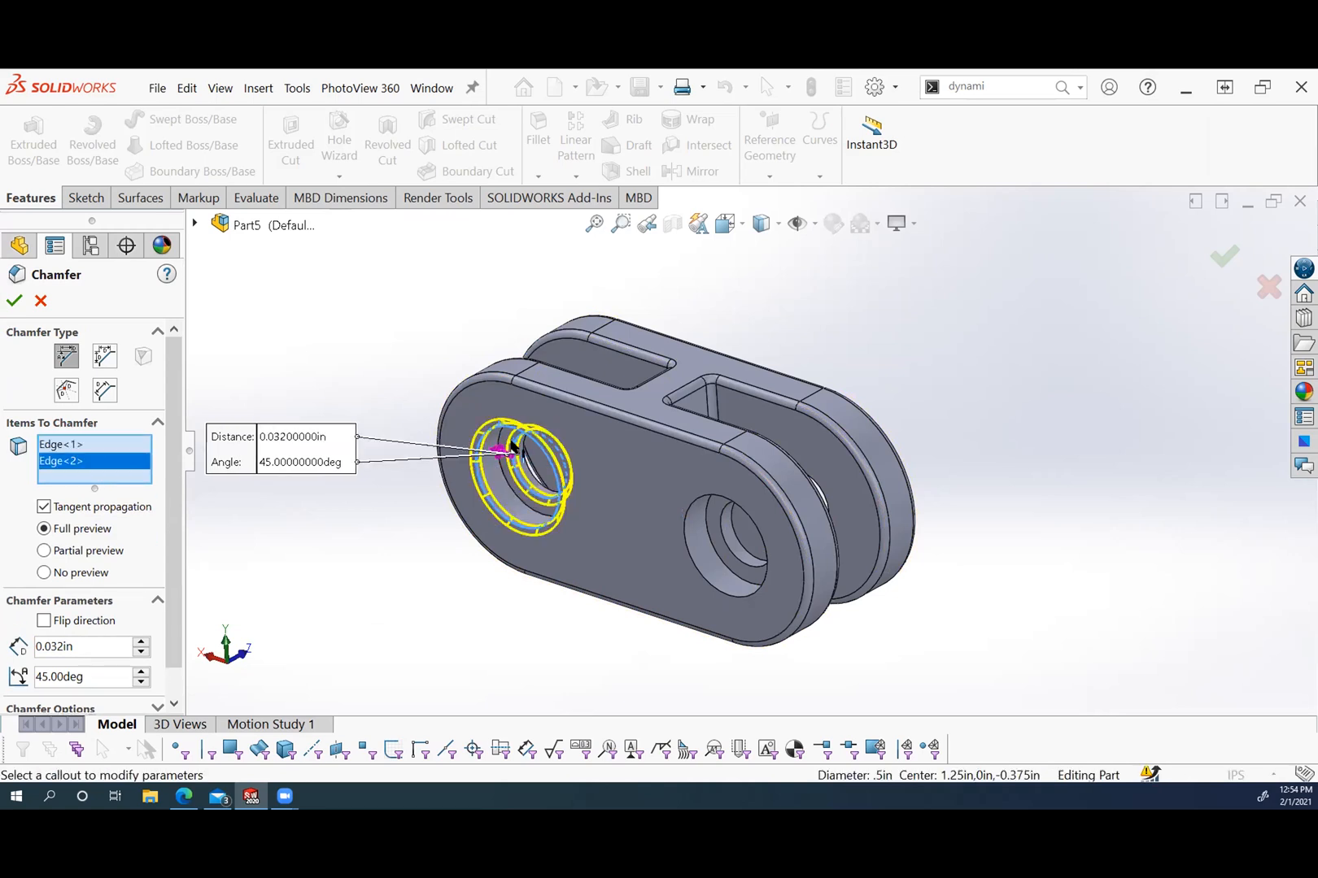
click(705, 494)
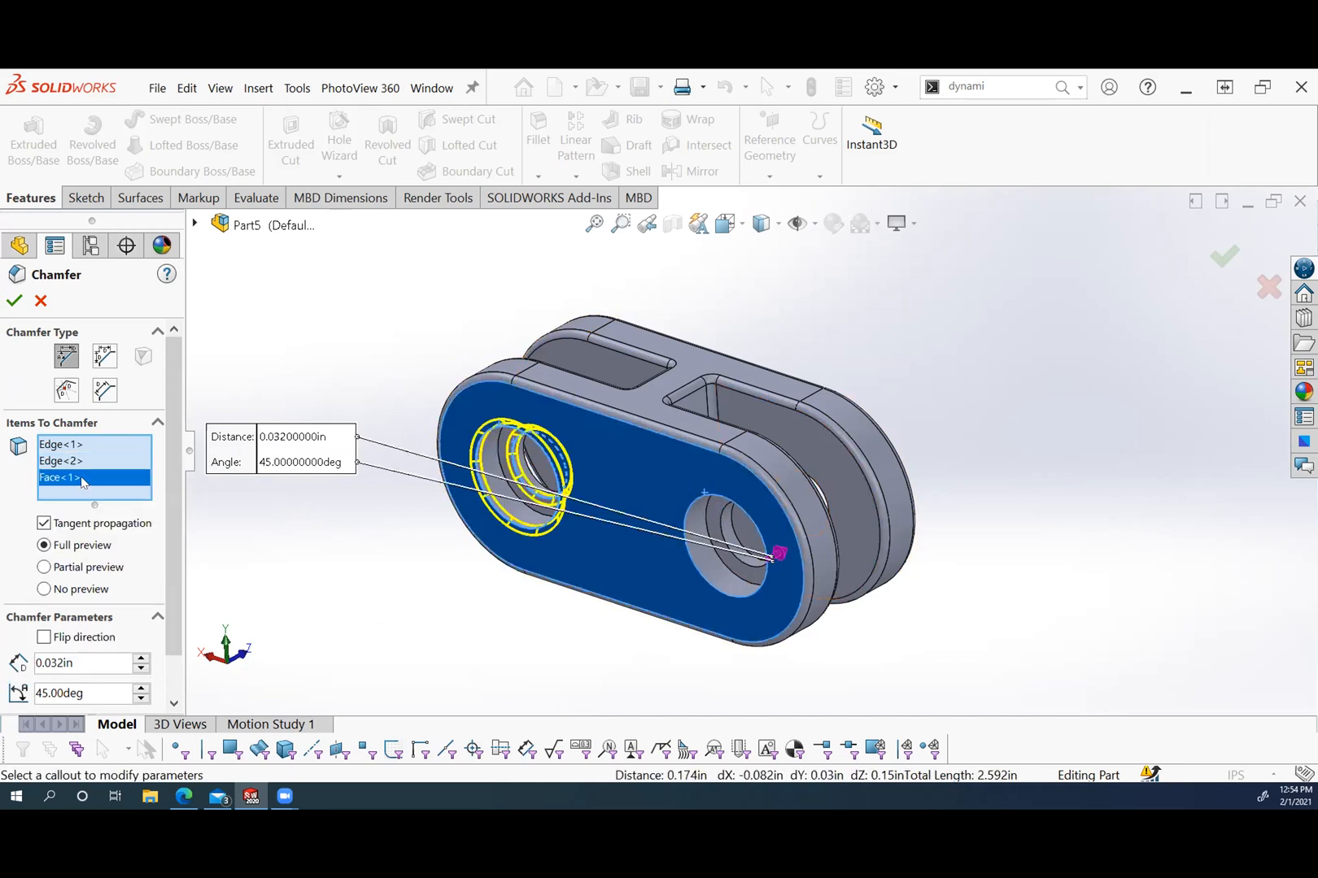
right_click(84, 481)
click(135, 519)
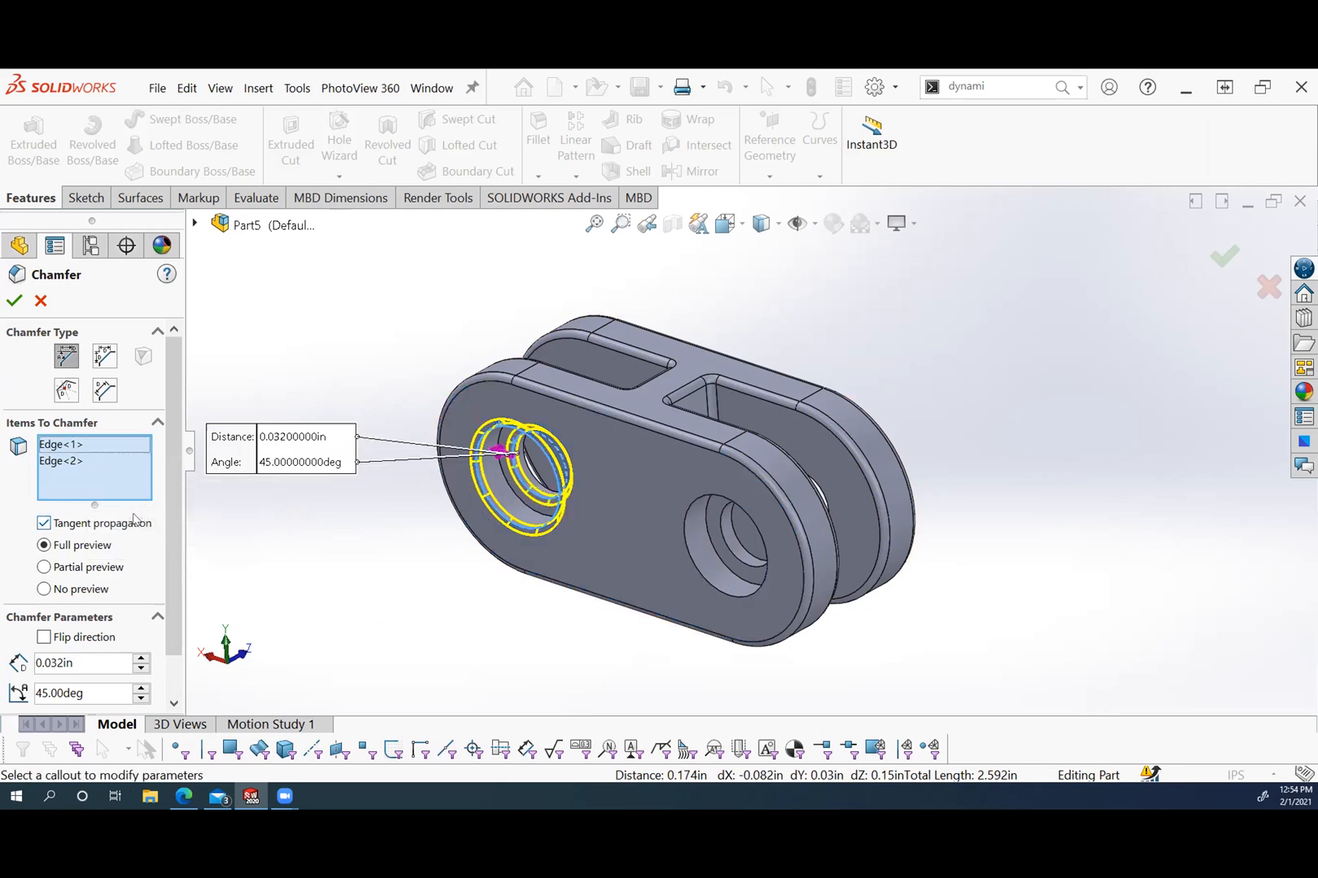
click(704, 498)
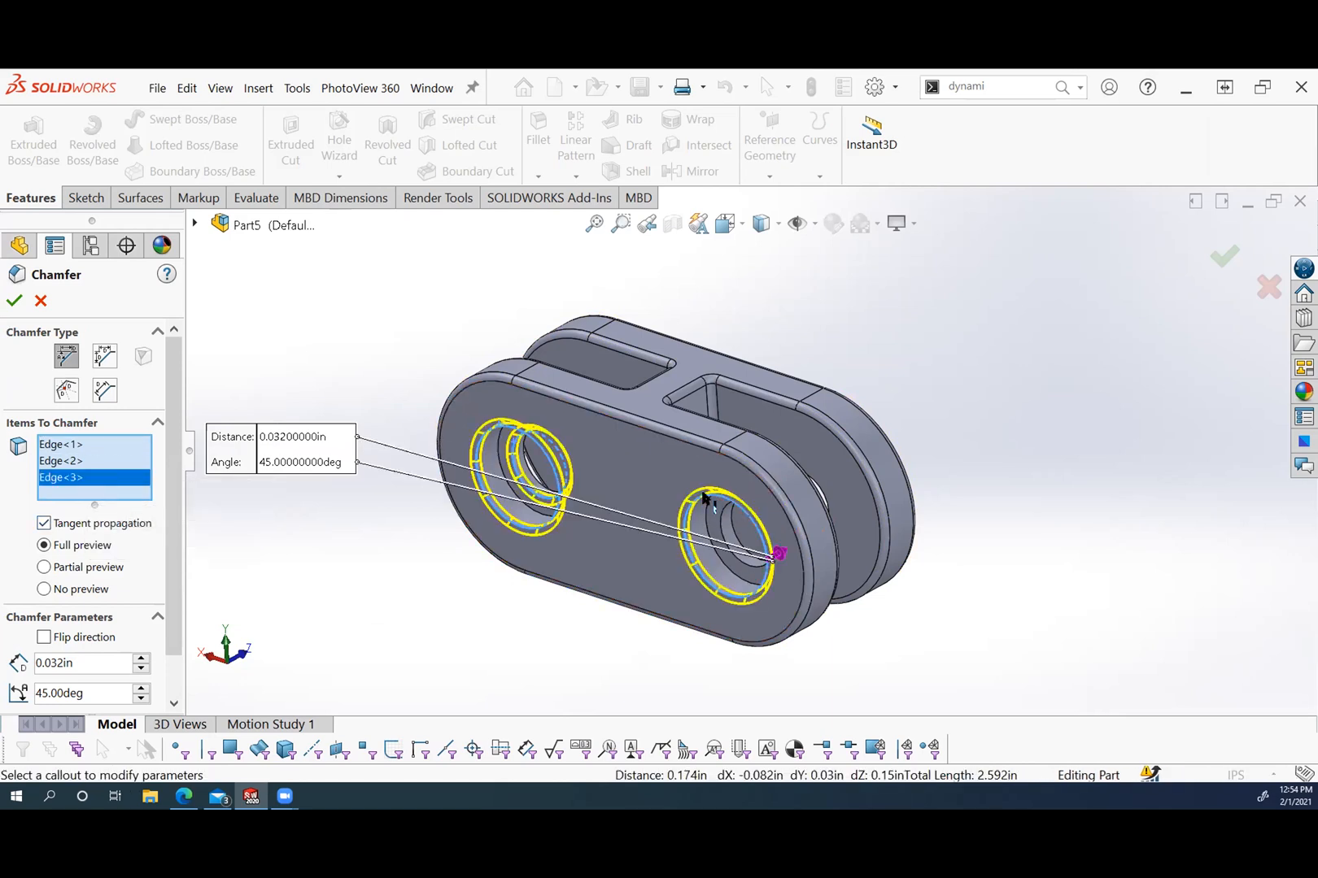
click(719, 515)
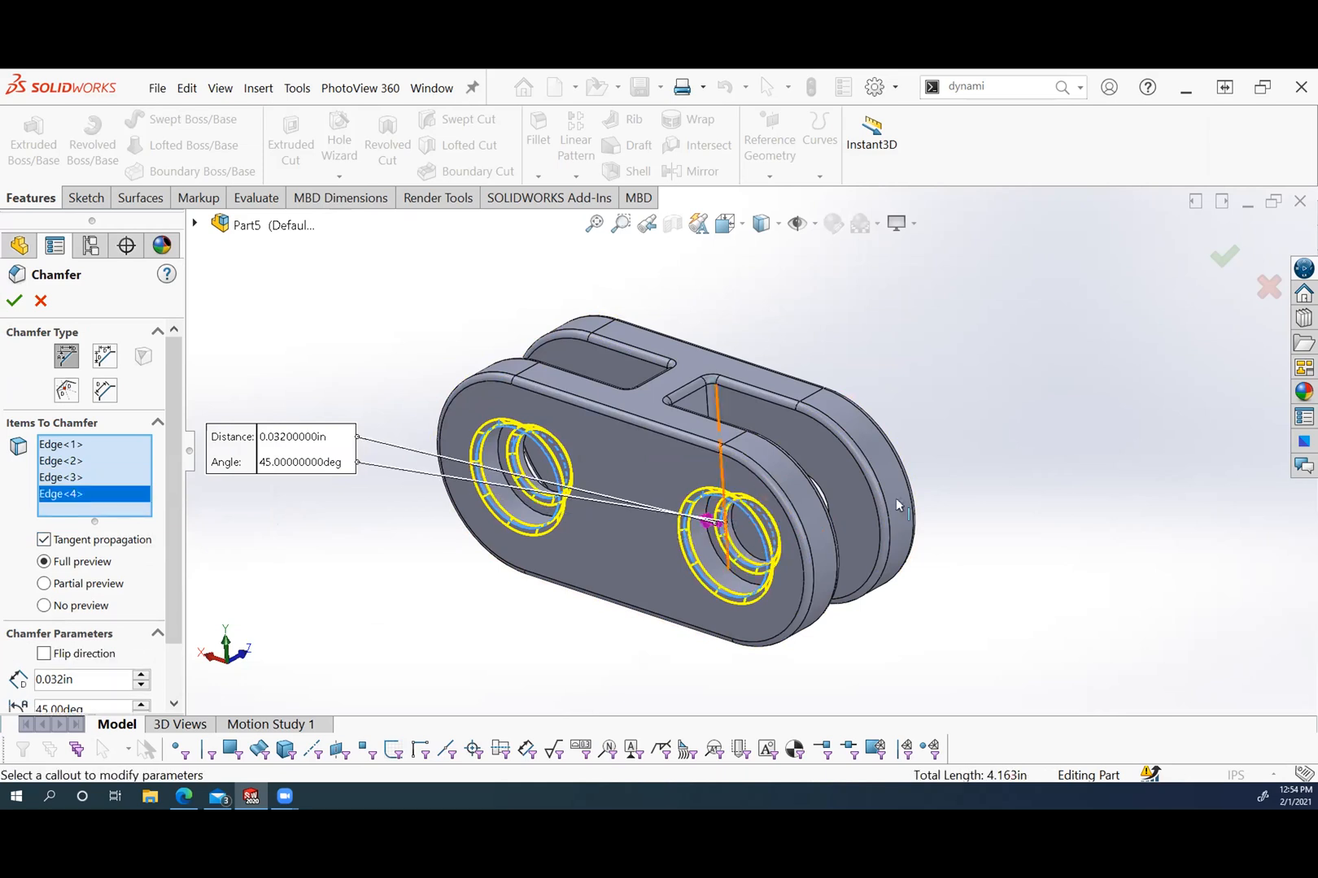
Add the outer rim and inner hole edges of both counterbores on the opposite face and create the chamfer.
middle_drag(1070, 499, 833, 580)
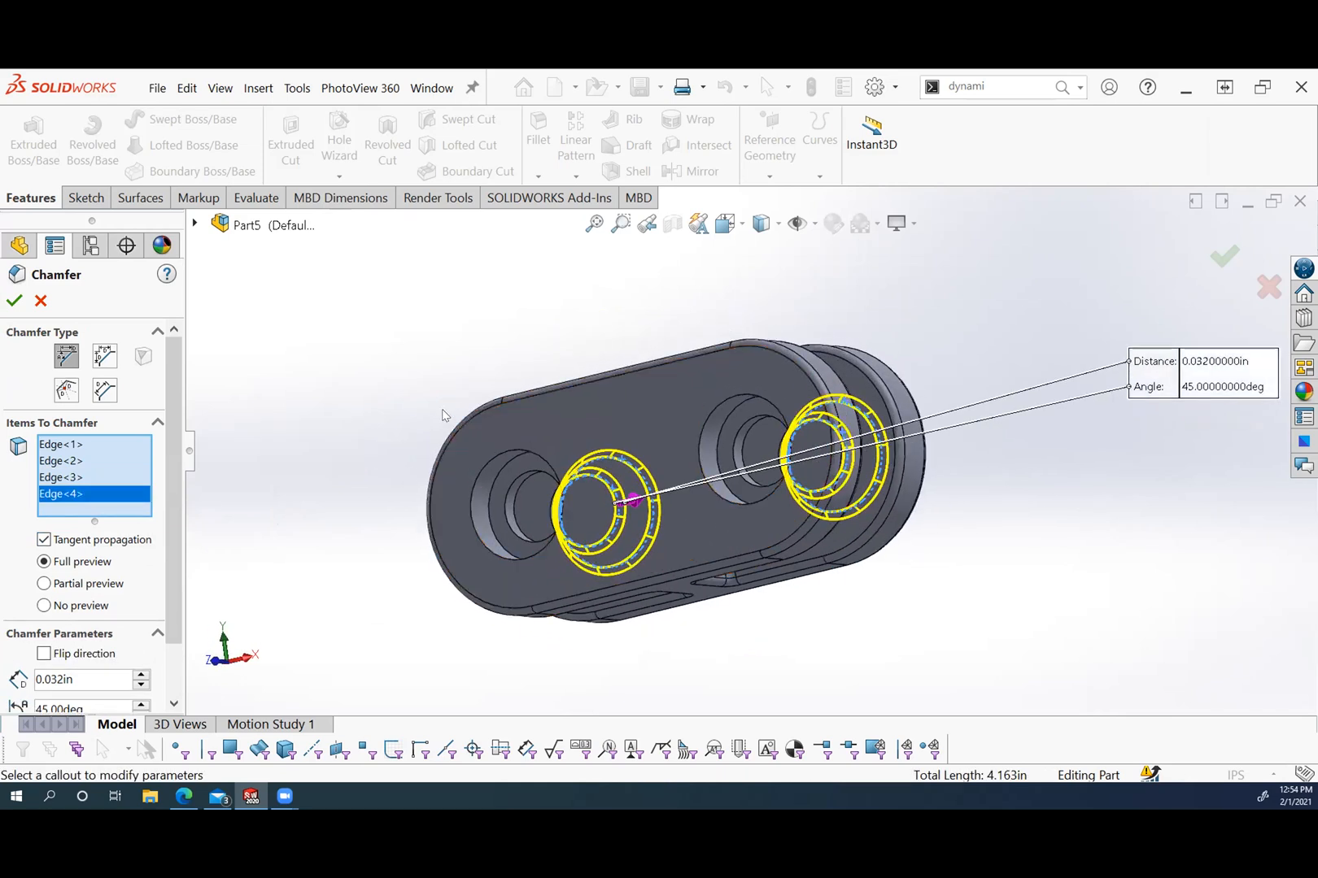
click(488, 461)
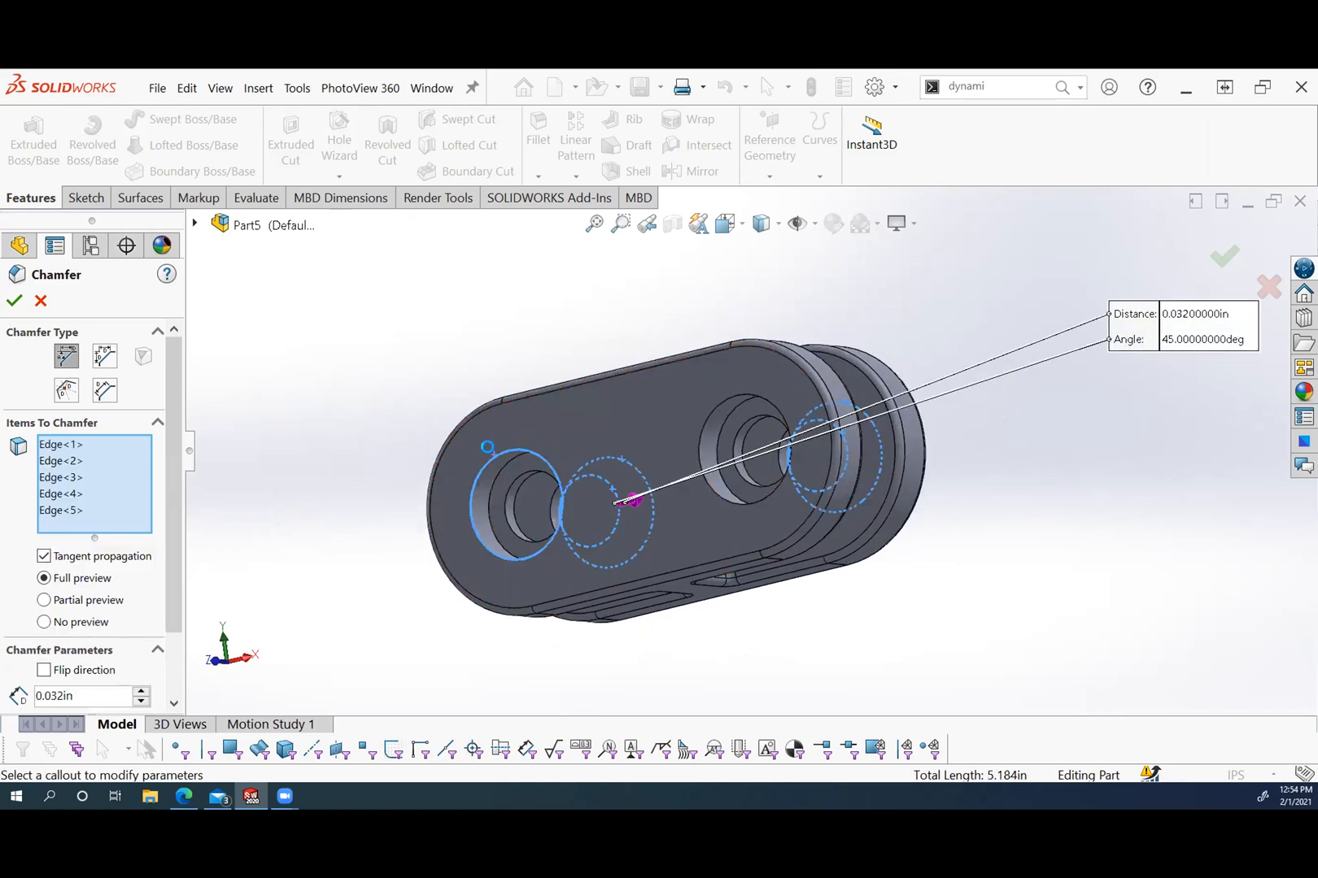
click(510, 484)
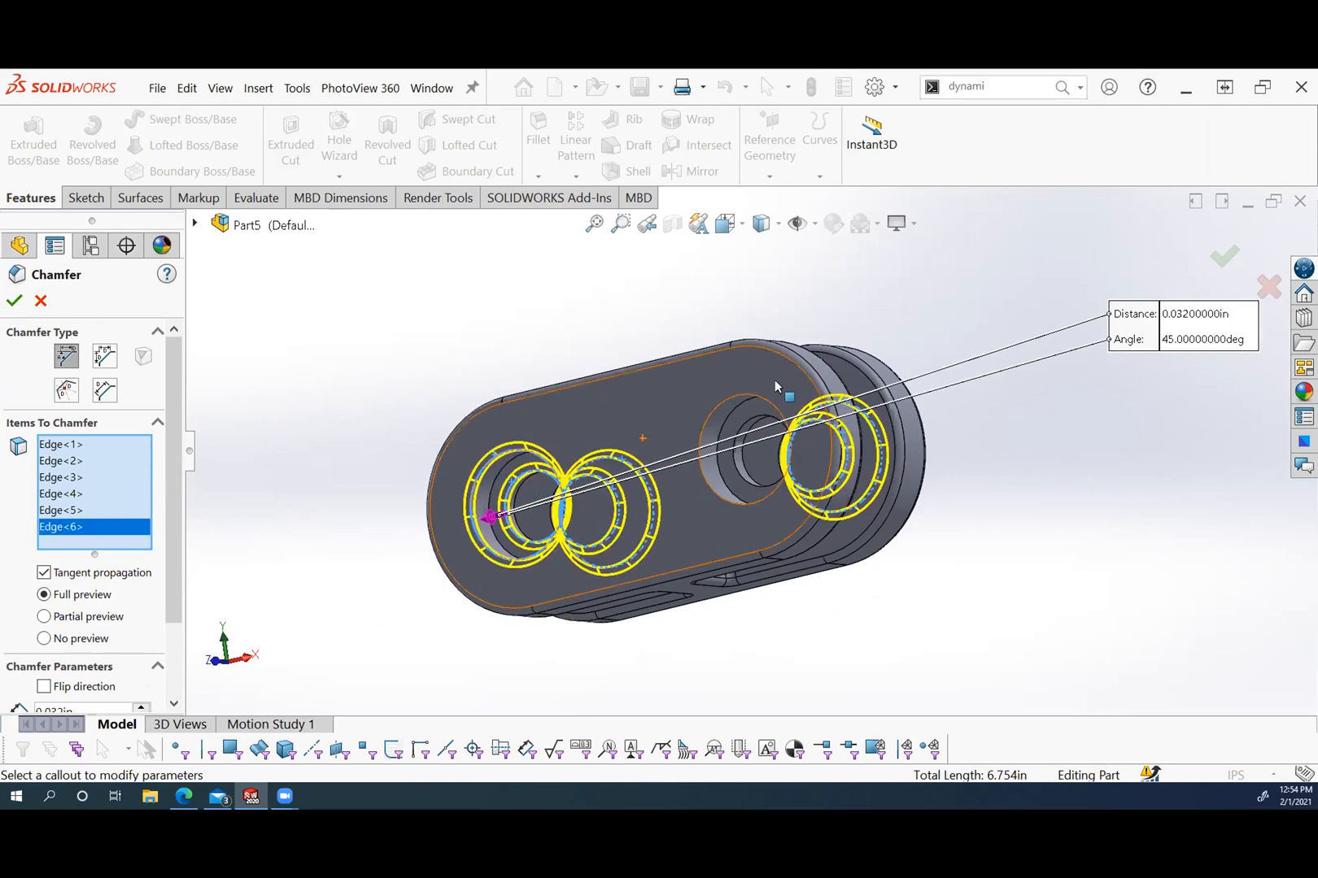
click(729, 394)
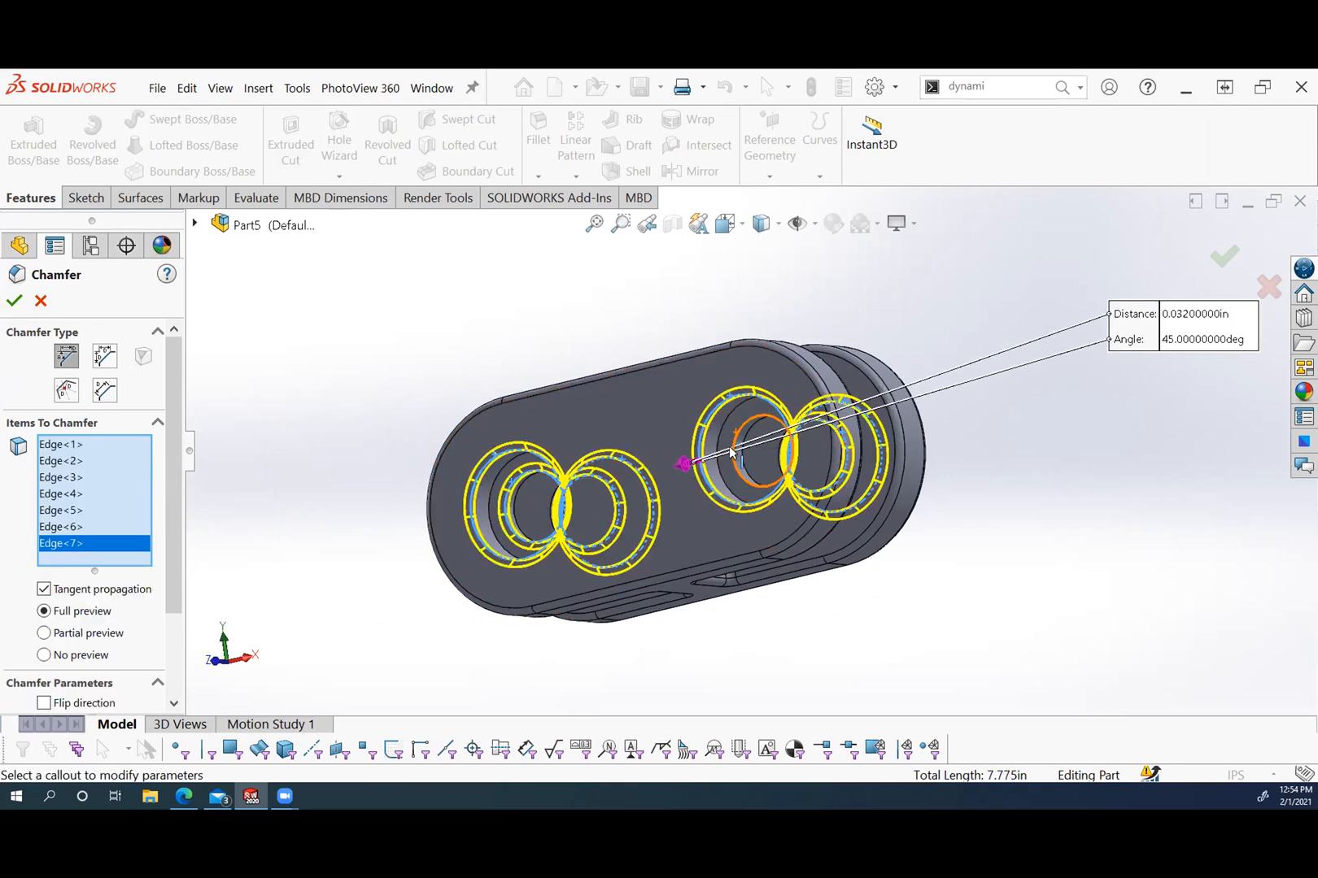
click(742, 486)
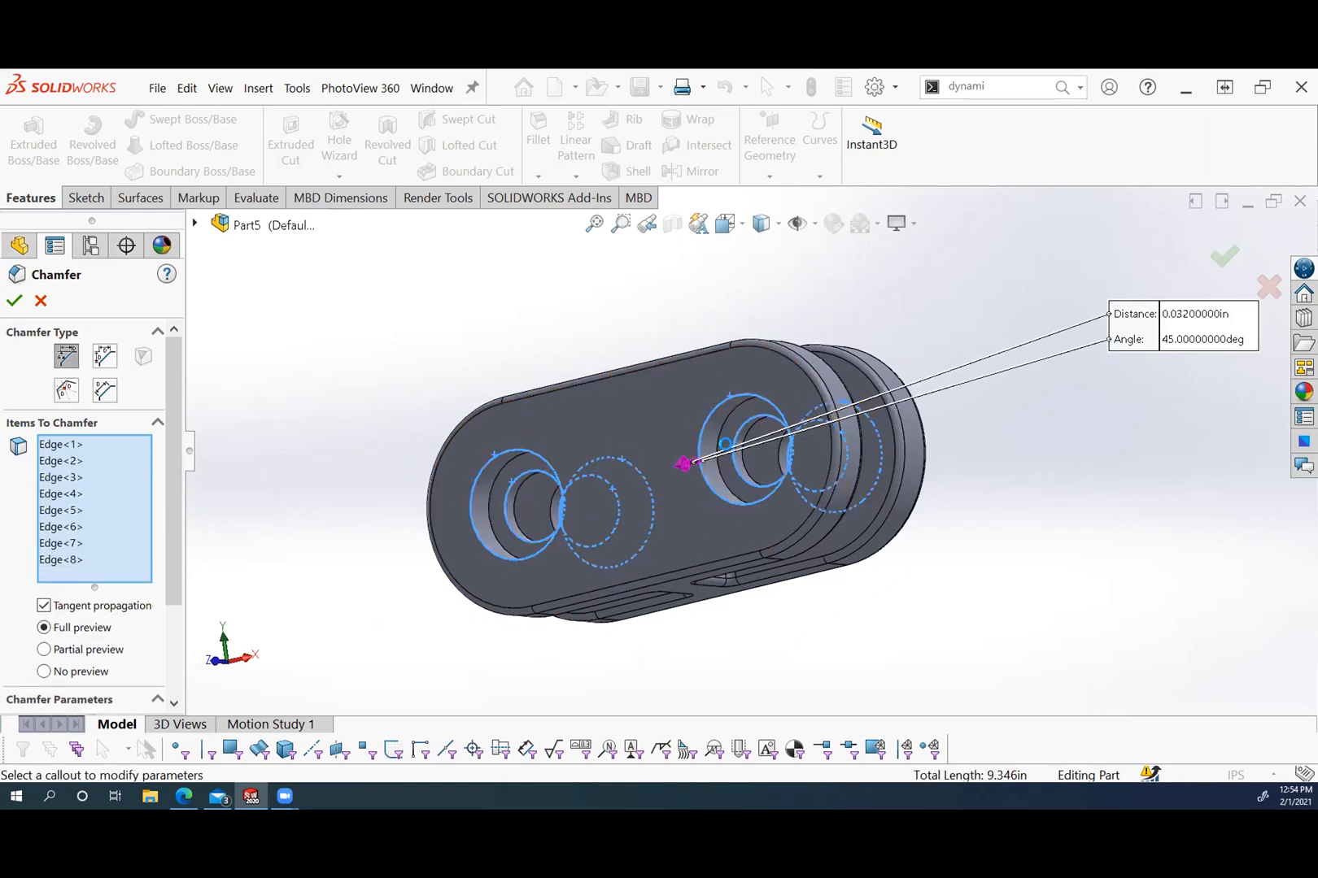
click(13, 303)
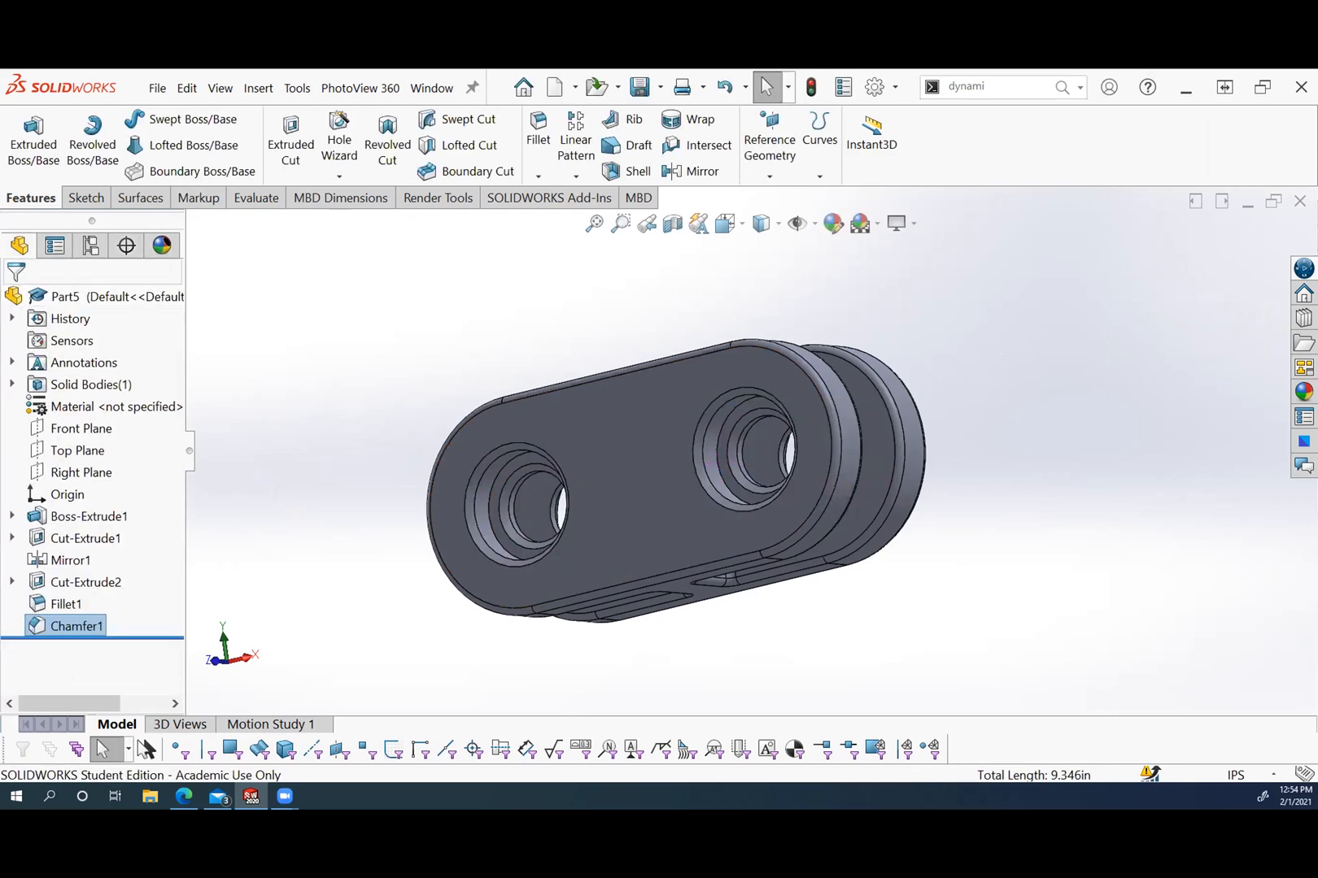
middle_drag(365, 429, 852, 437)
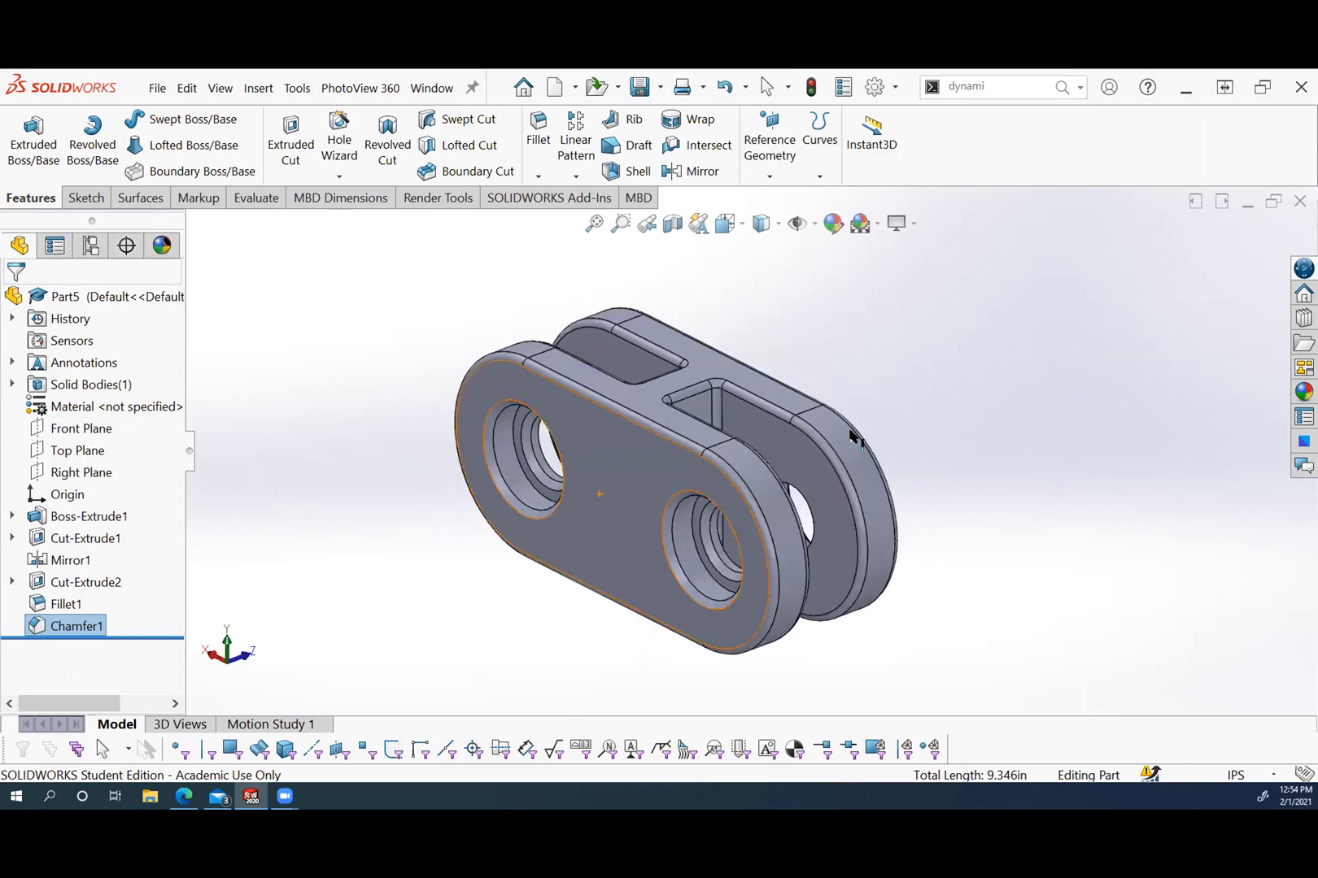
click(1013, 362)
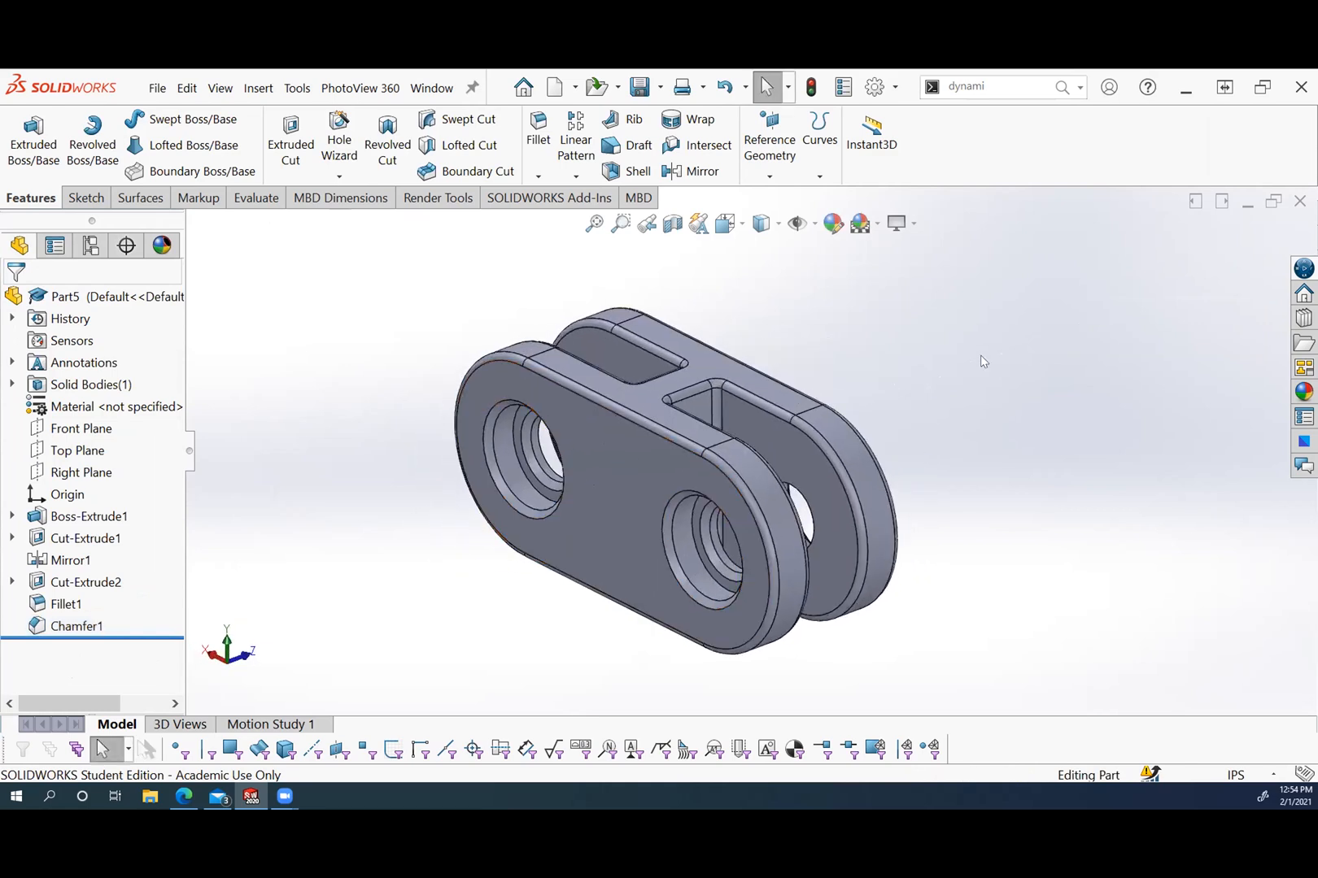
Save the part to the Desktop under the file name DoubleLink.
key(ctrl+s)
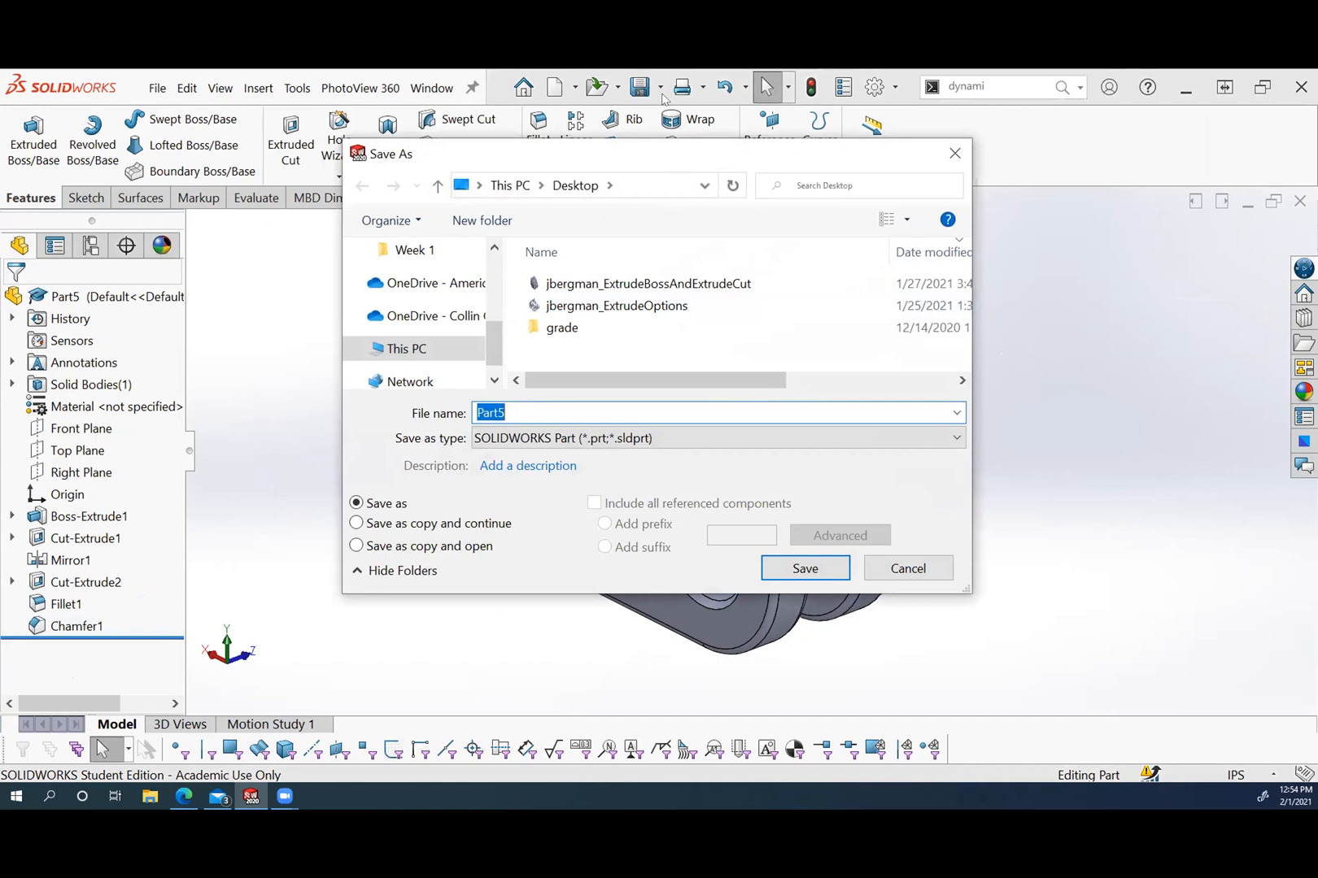
scroll(431, 309, up, 4)
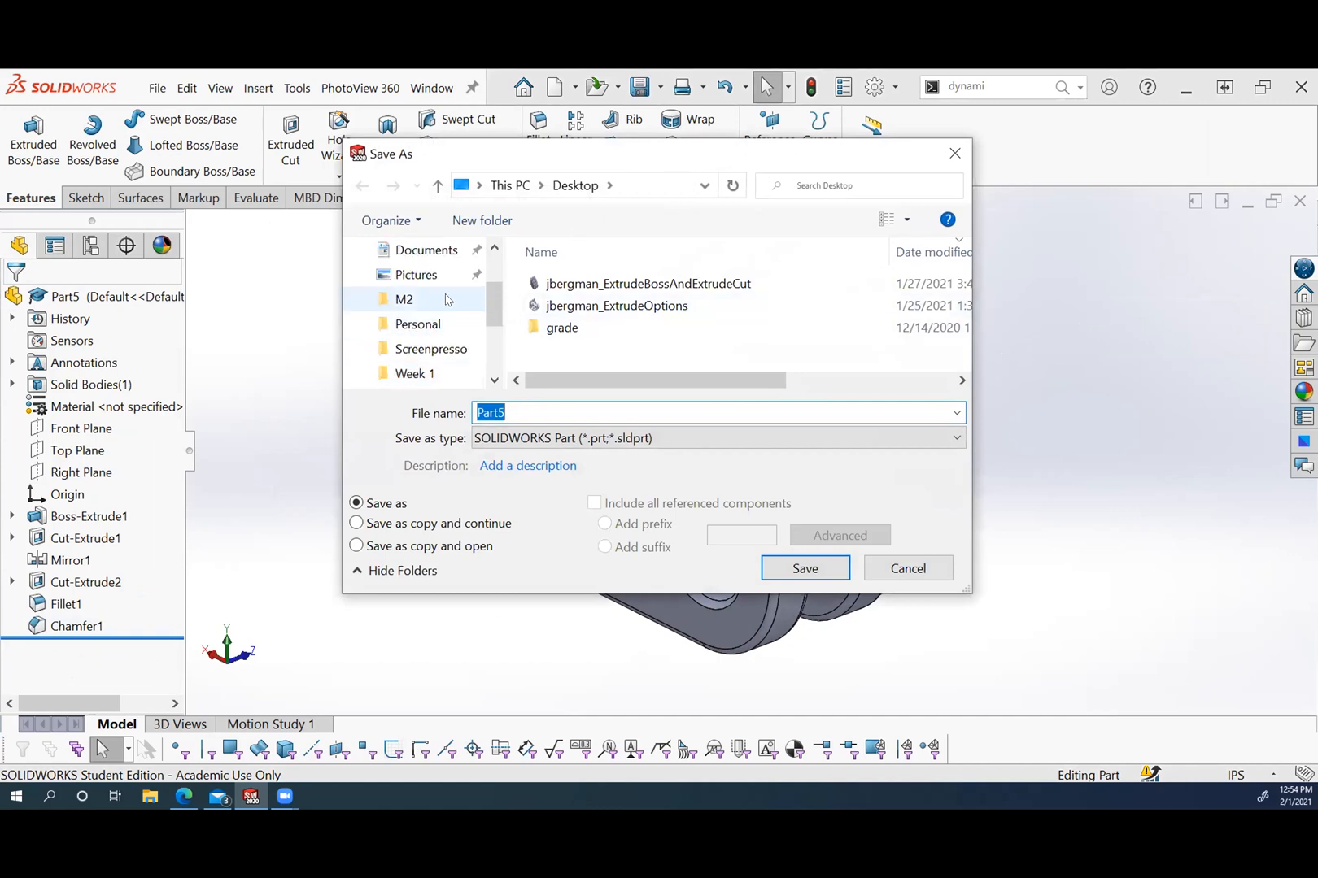
click(438, 294)
double_click(623, 409)
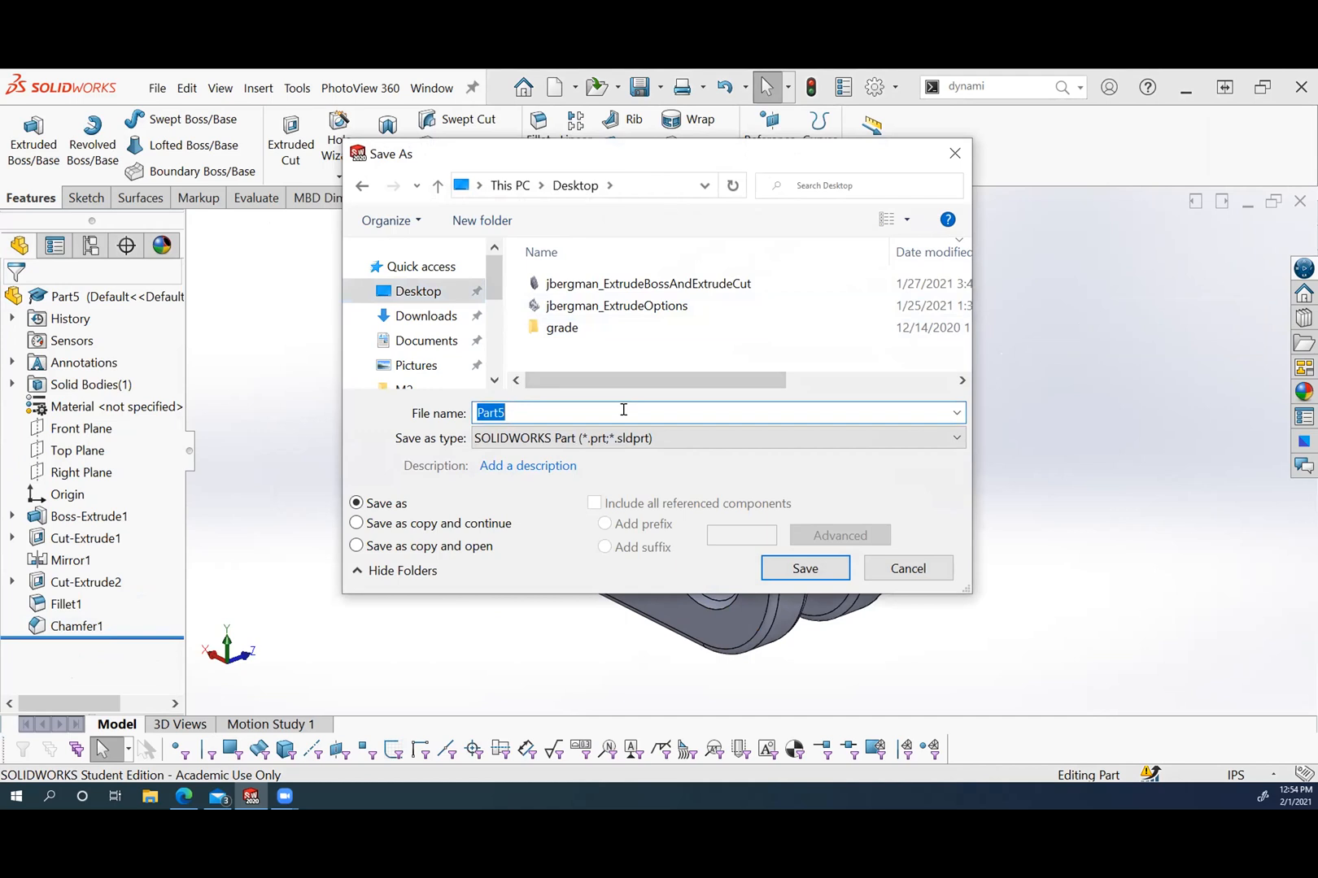
text(DoubleLink)
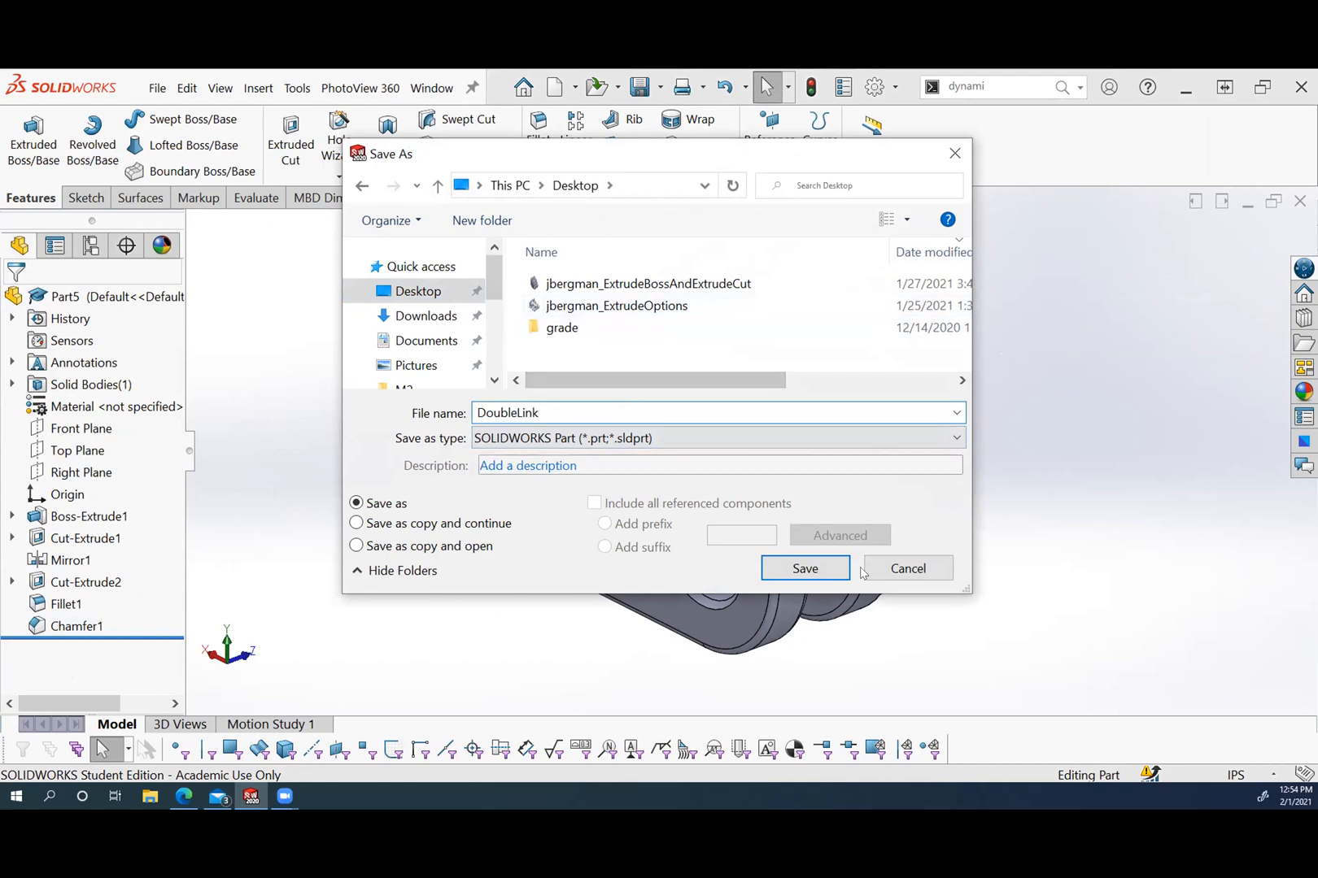
click(805, 568)
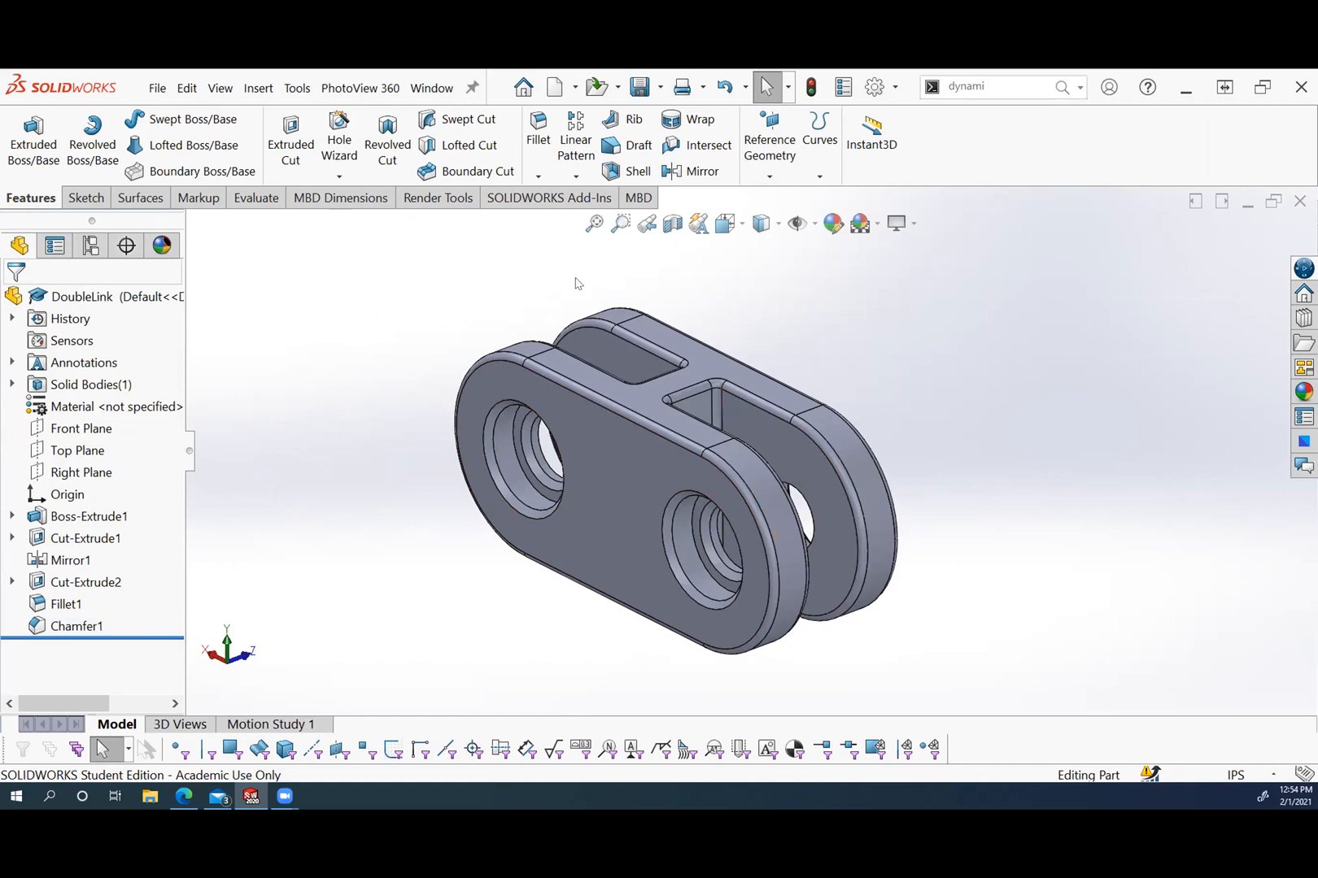
Calculate the mass properties of the DoubleLink part.
click(257, 199)
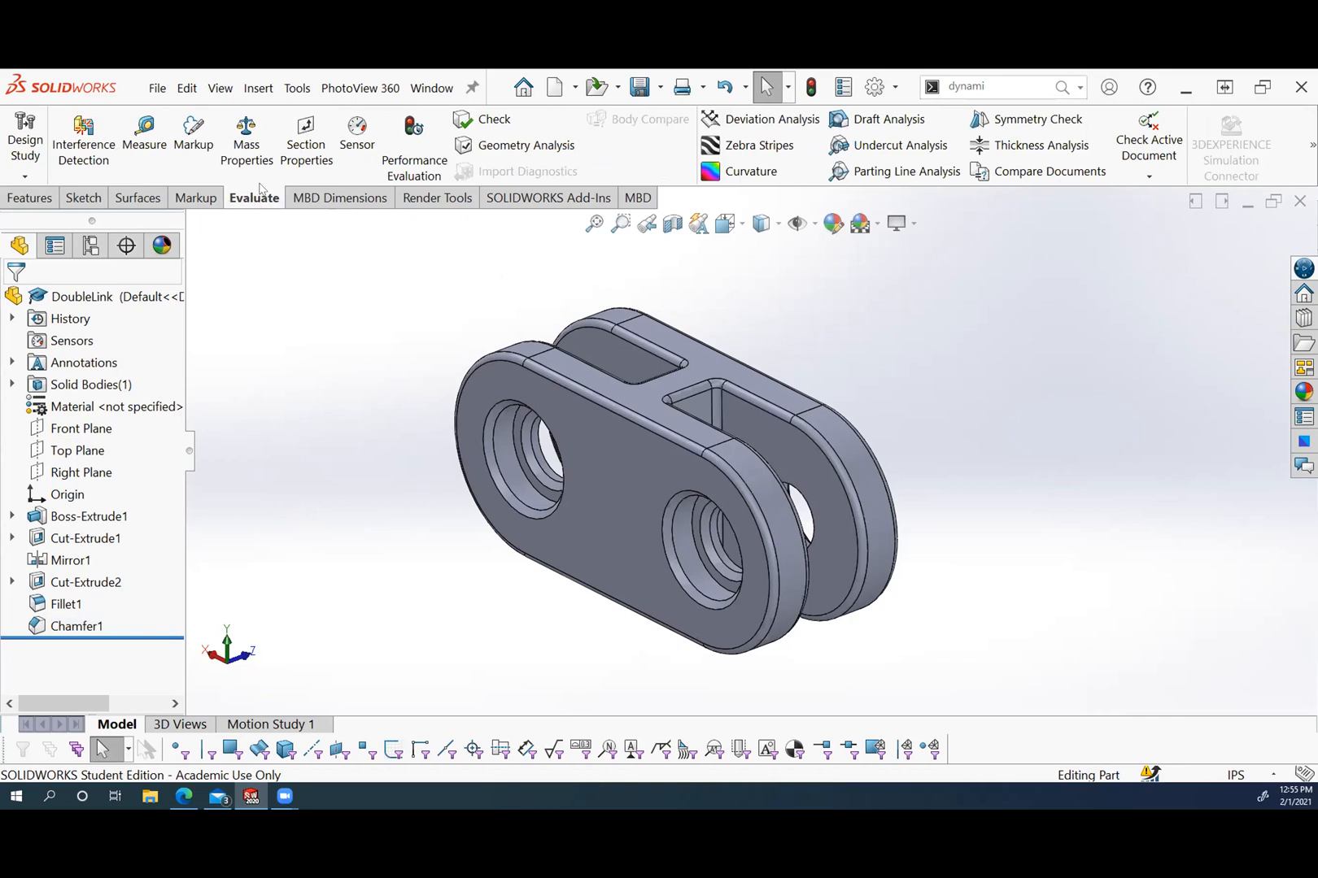
click(261, 165)
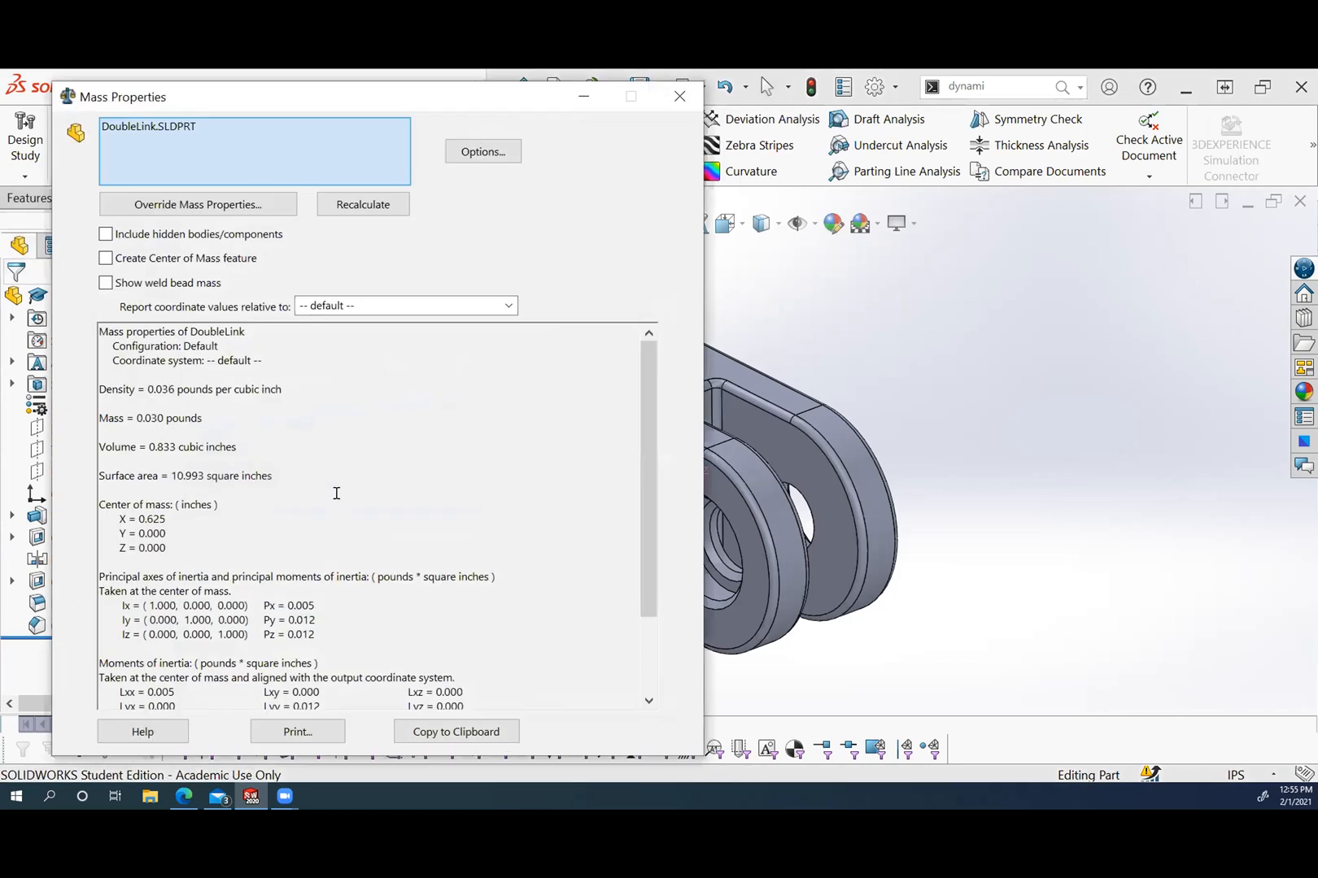
click(49, 798)
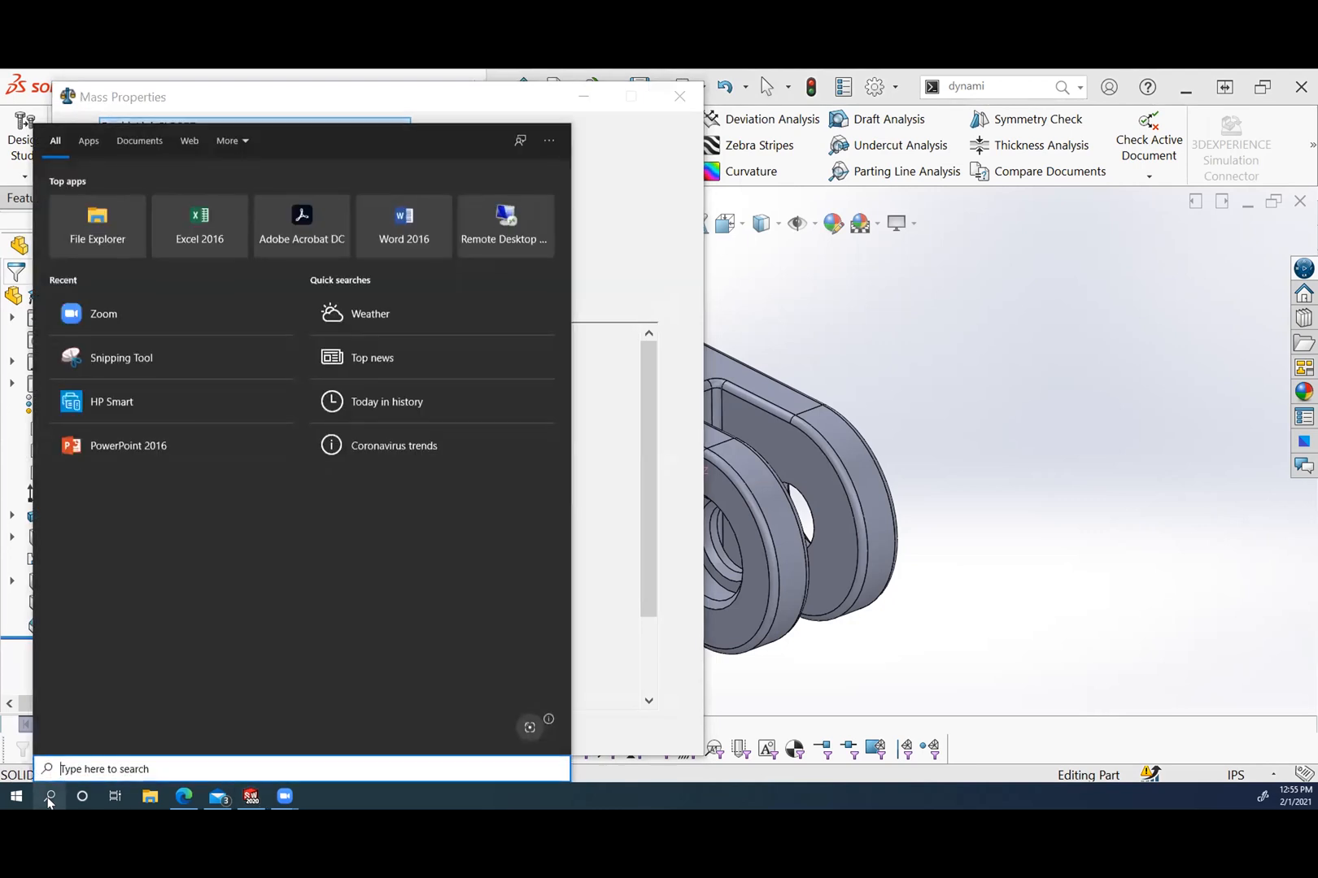
text(snip)
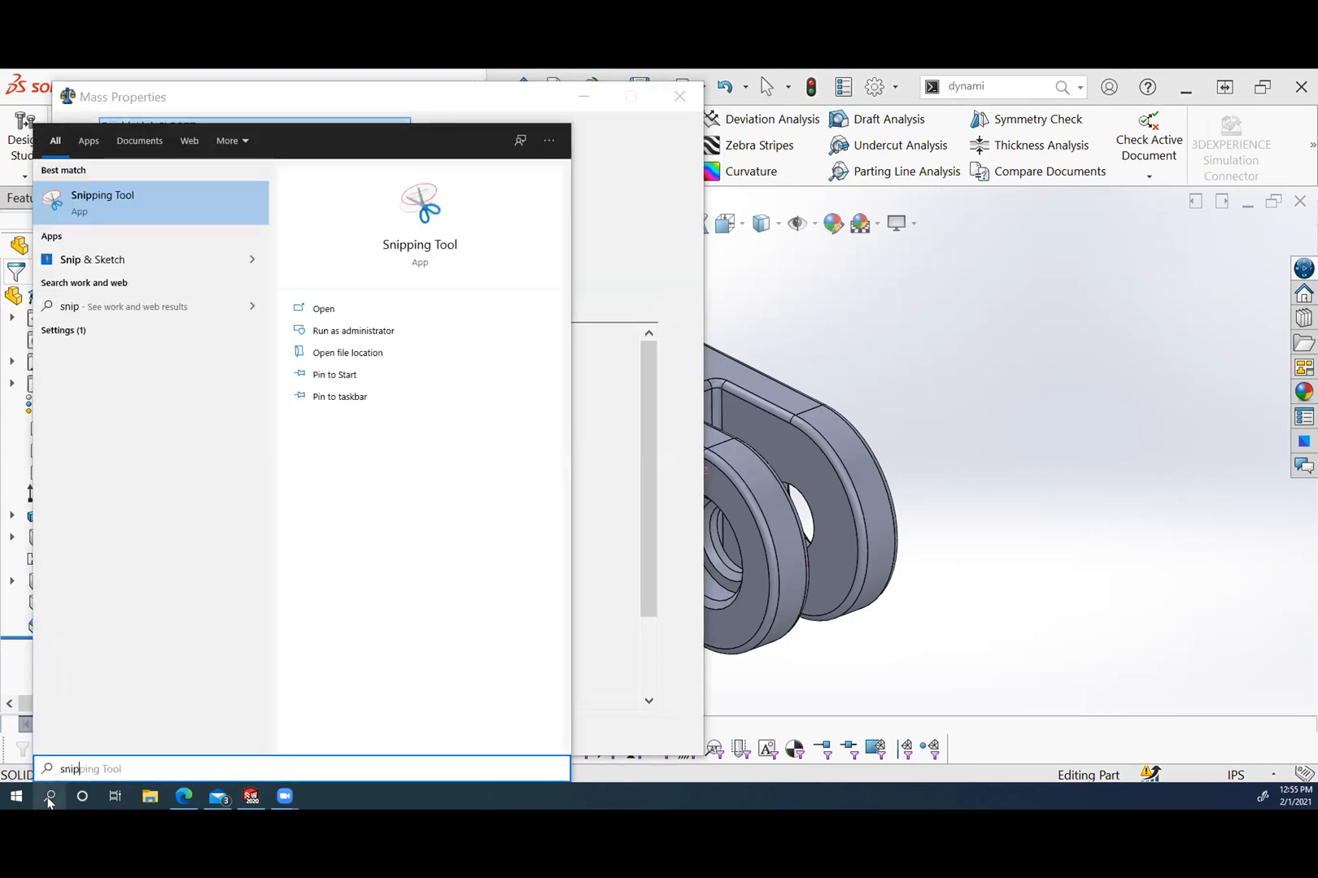
click(49, 800)
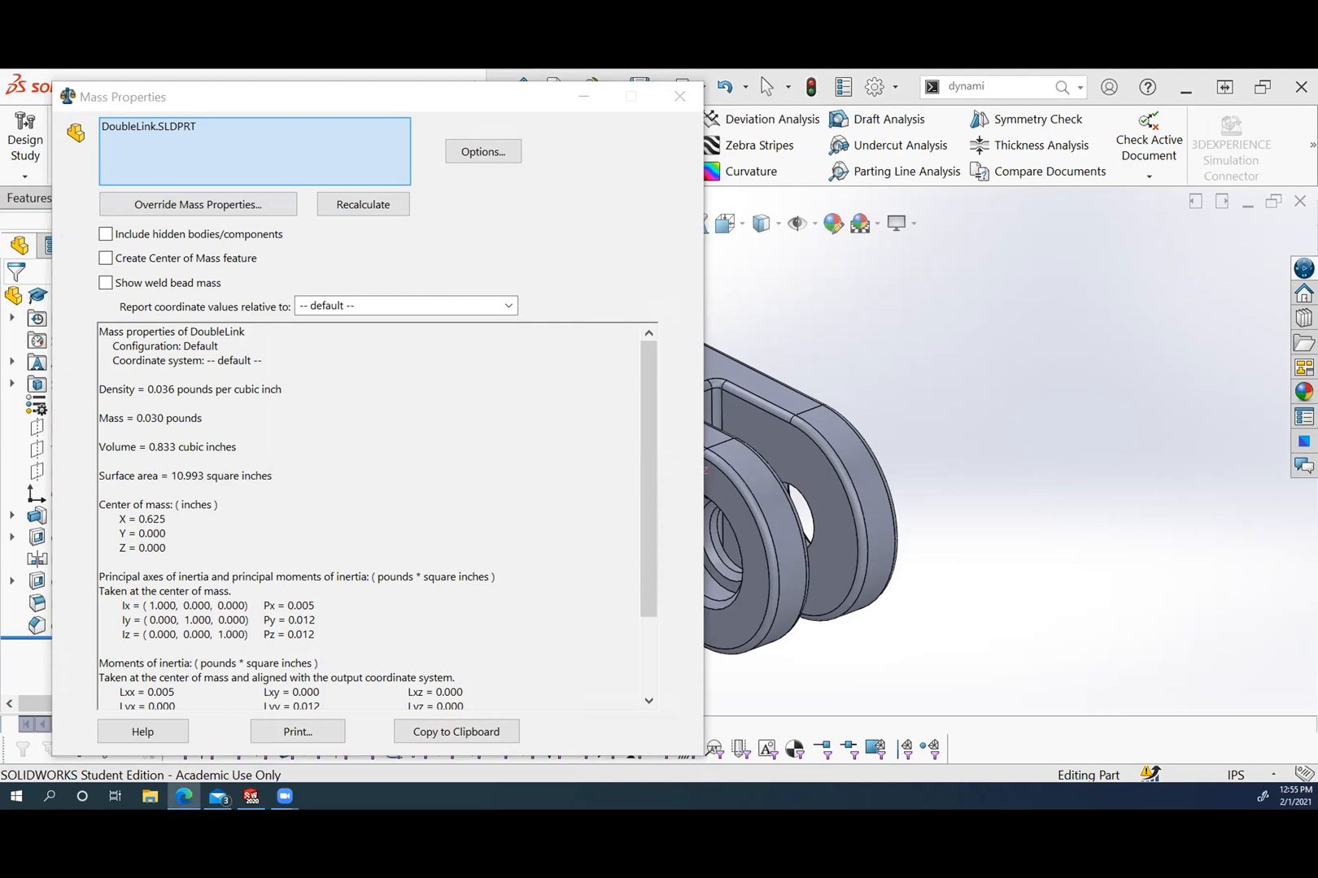
click(512, 345)
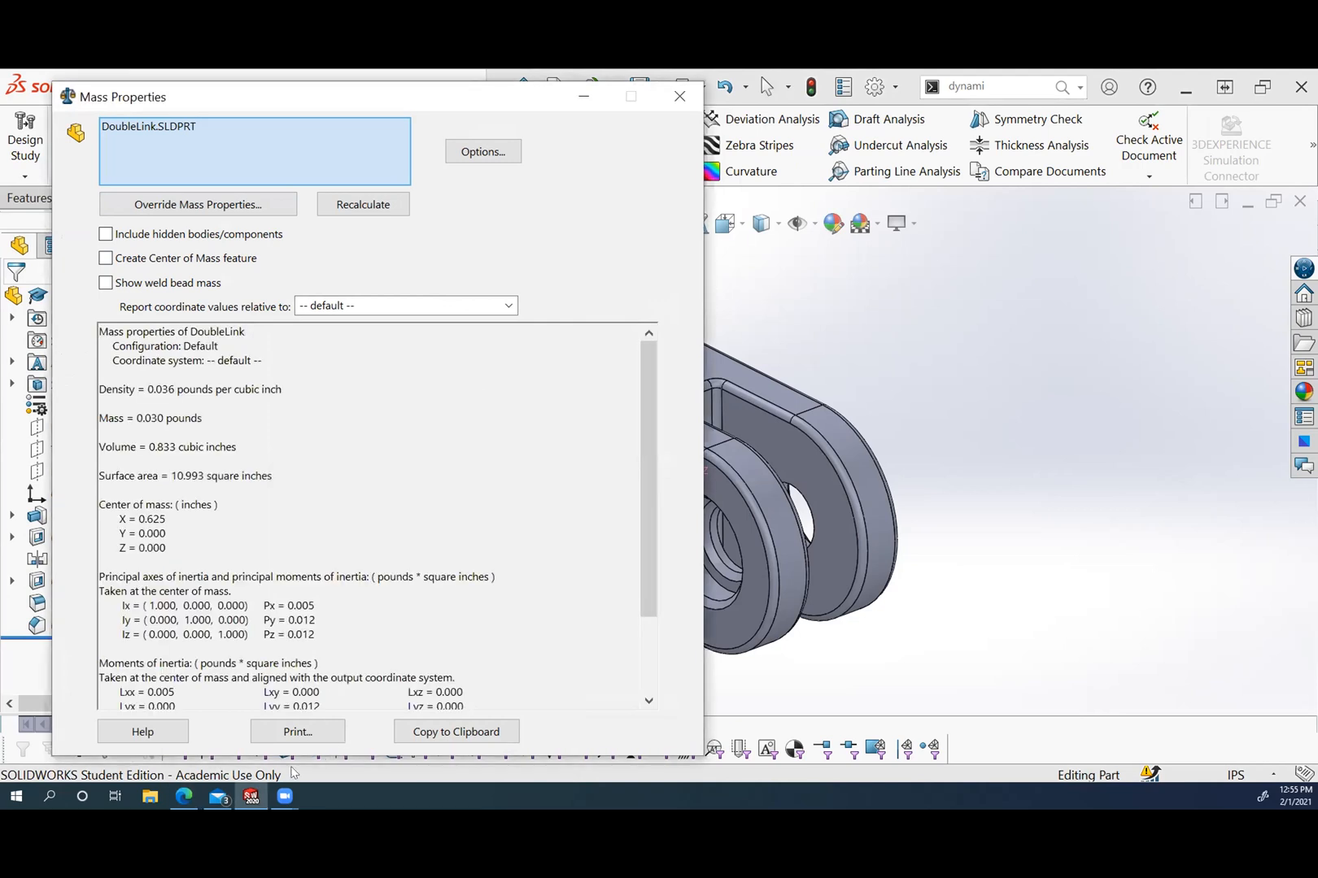
key(alt+Tab)
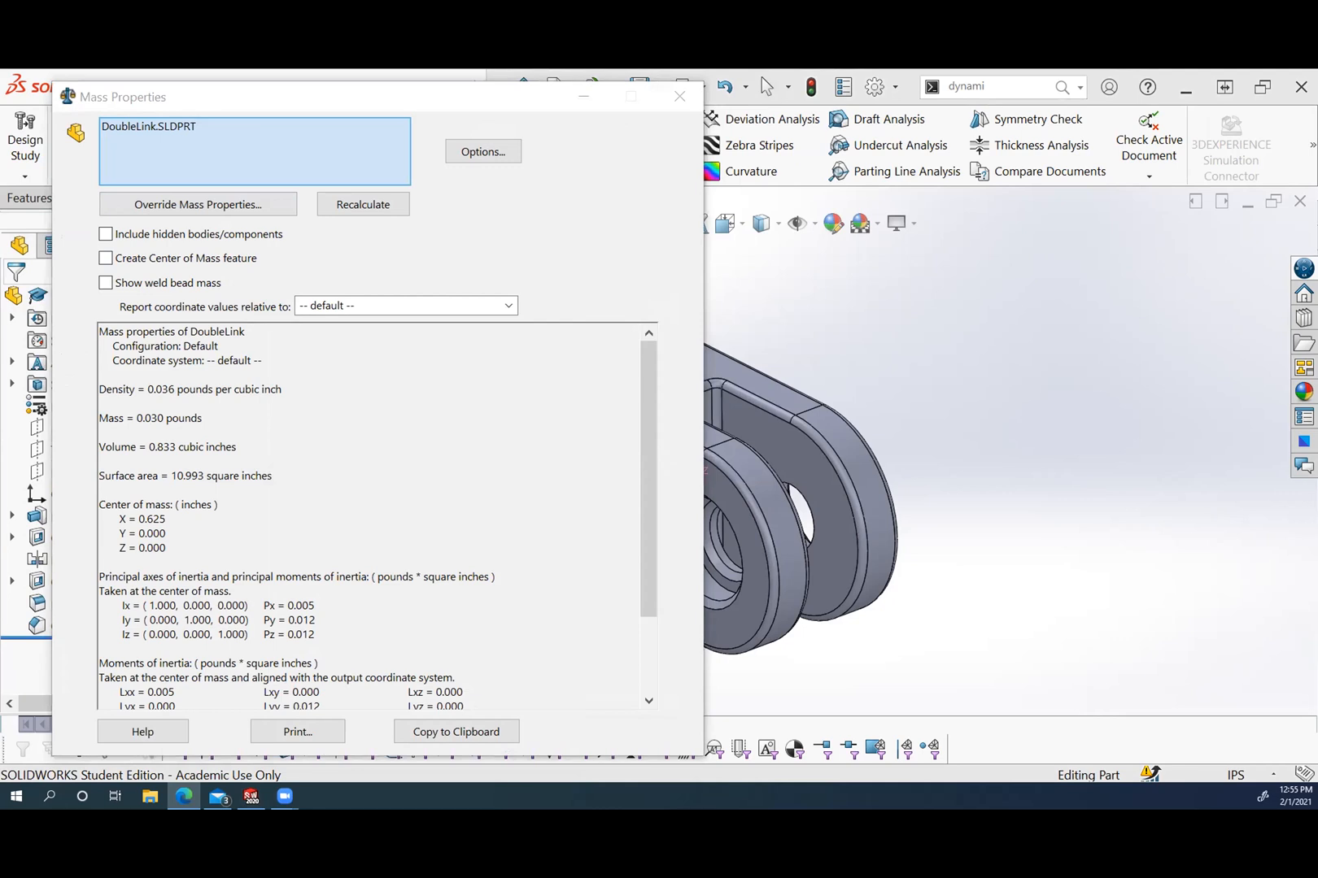
Open the Snipping Tool and capture the area covering the whole Mass Properties window.
click(50, 796)
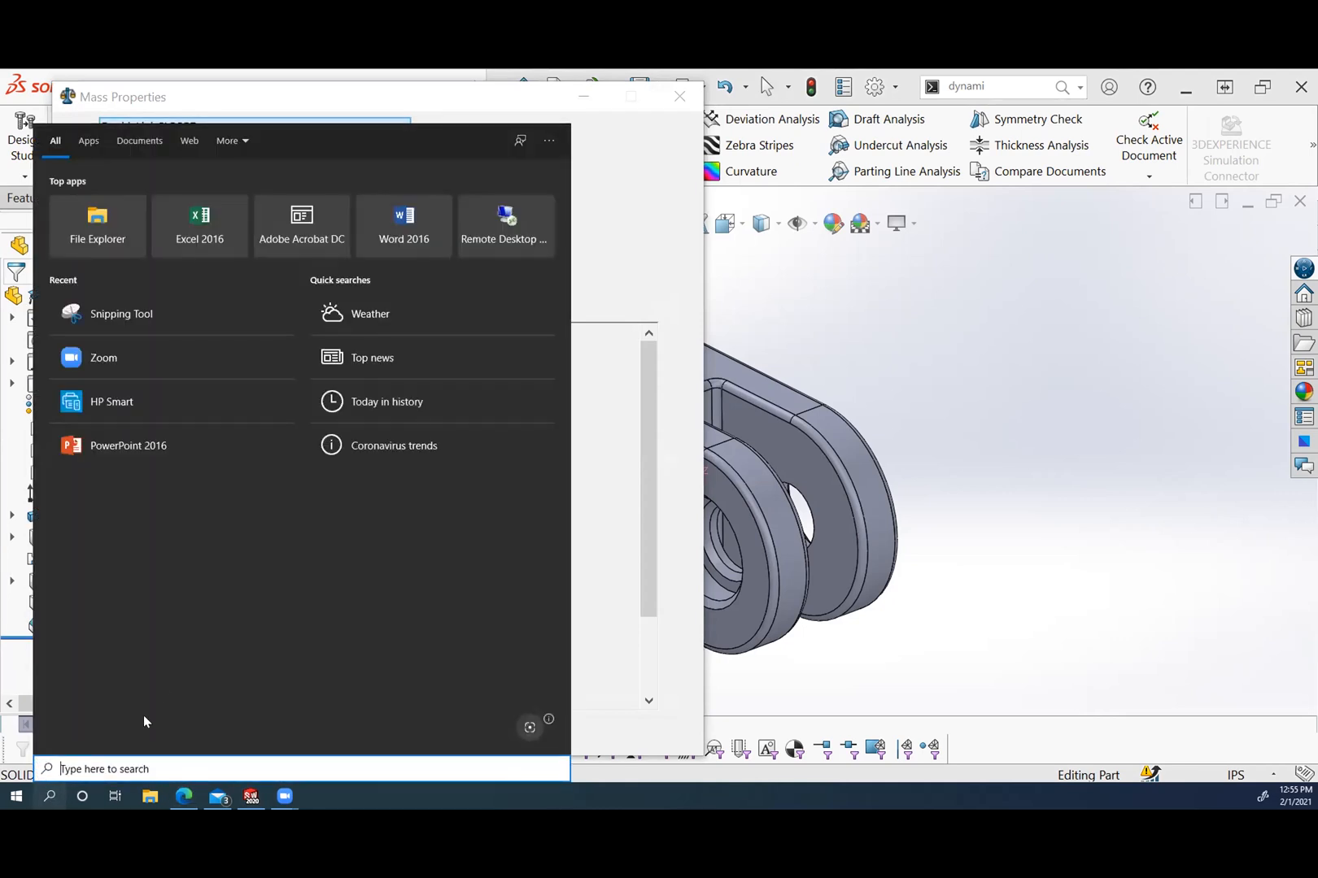
click(134, 324)
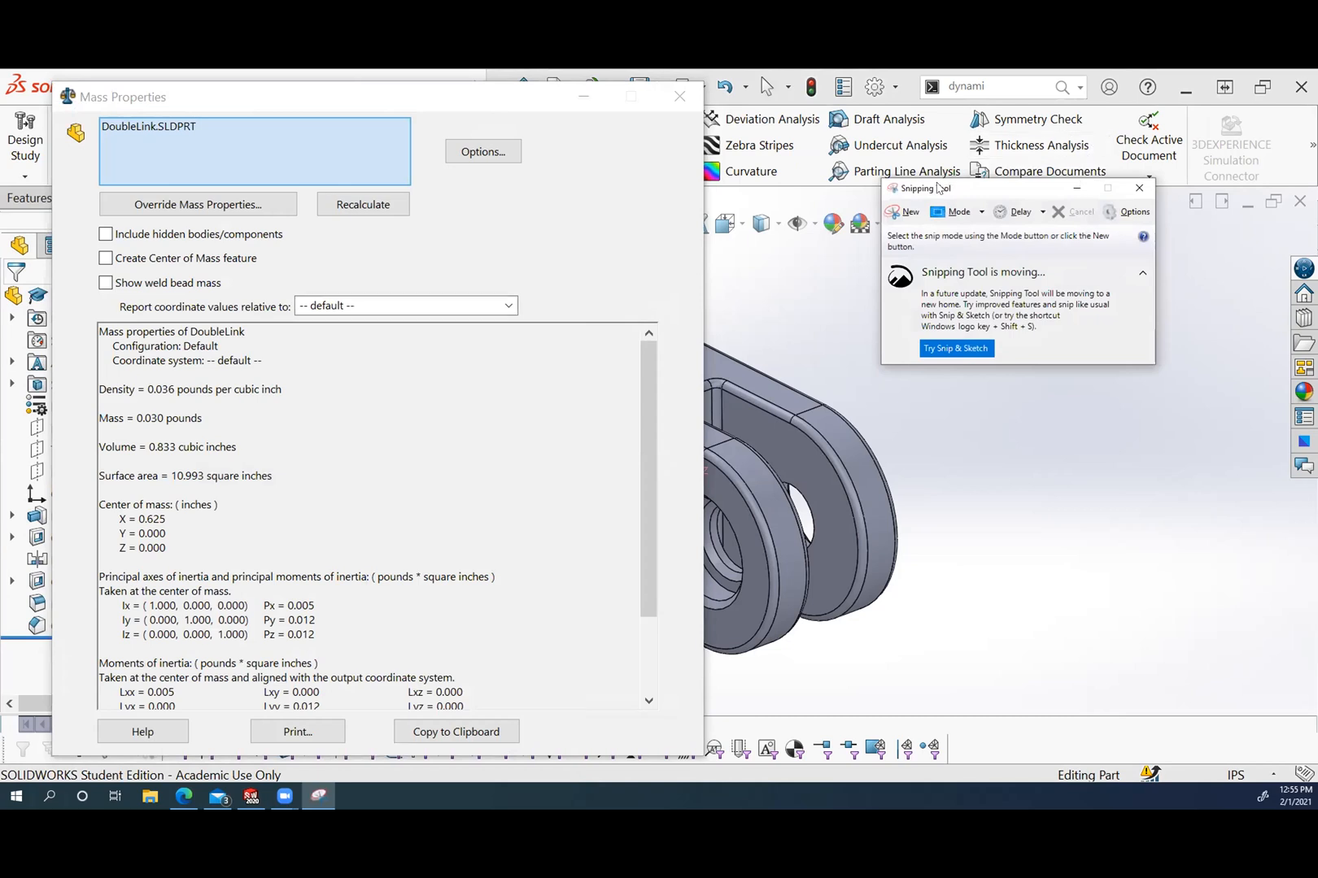
drag(928, 188, 887, 187)
click(864, 211)
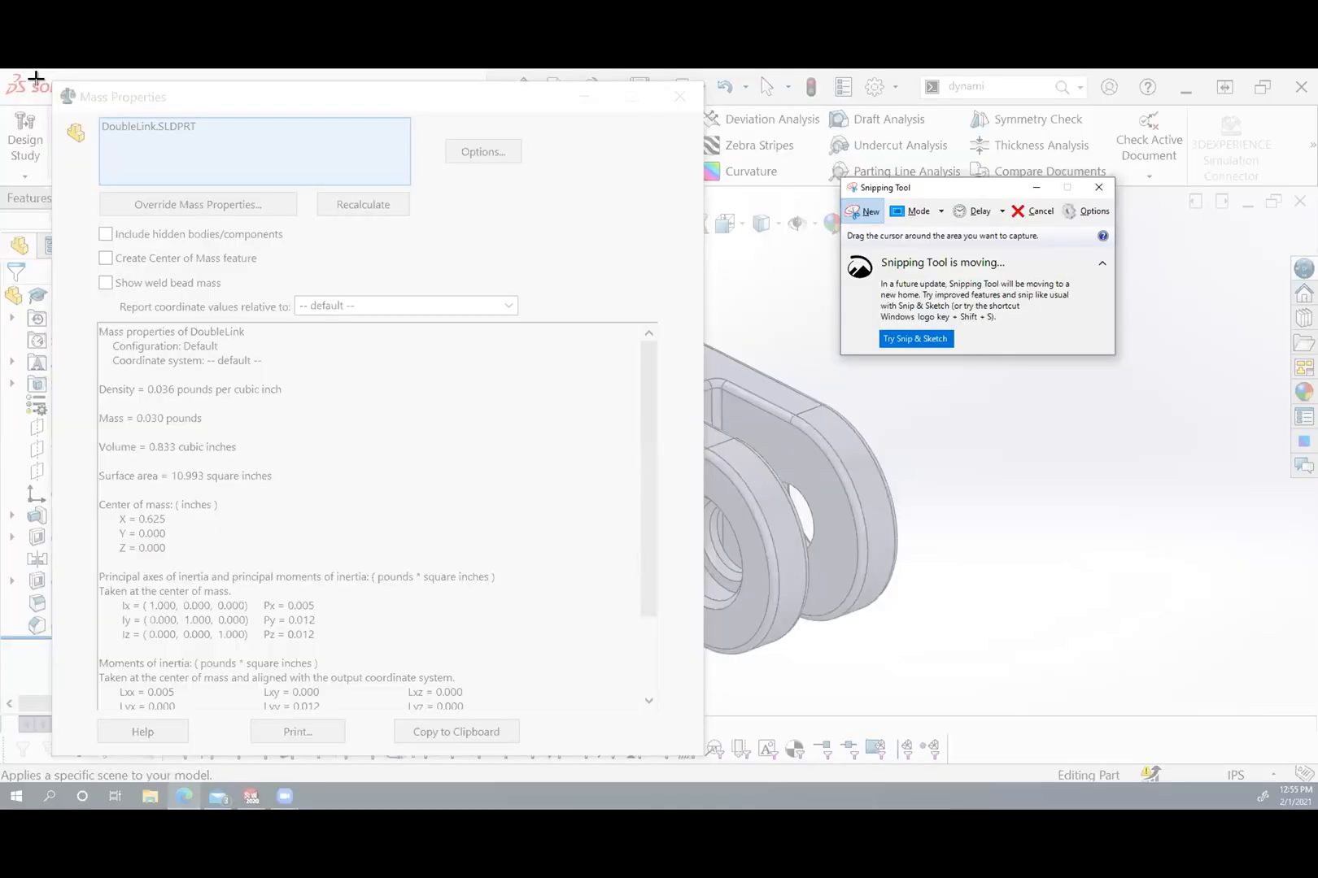
drag(43, 79, 708, 761)
scroll(488, 447, down, 3)
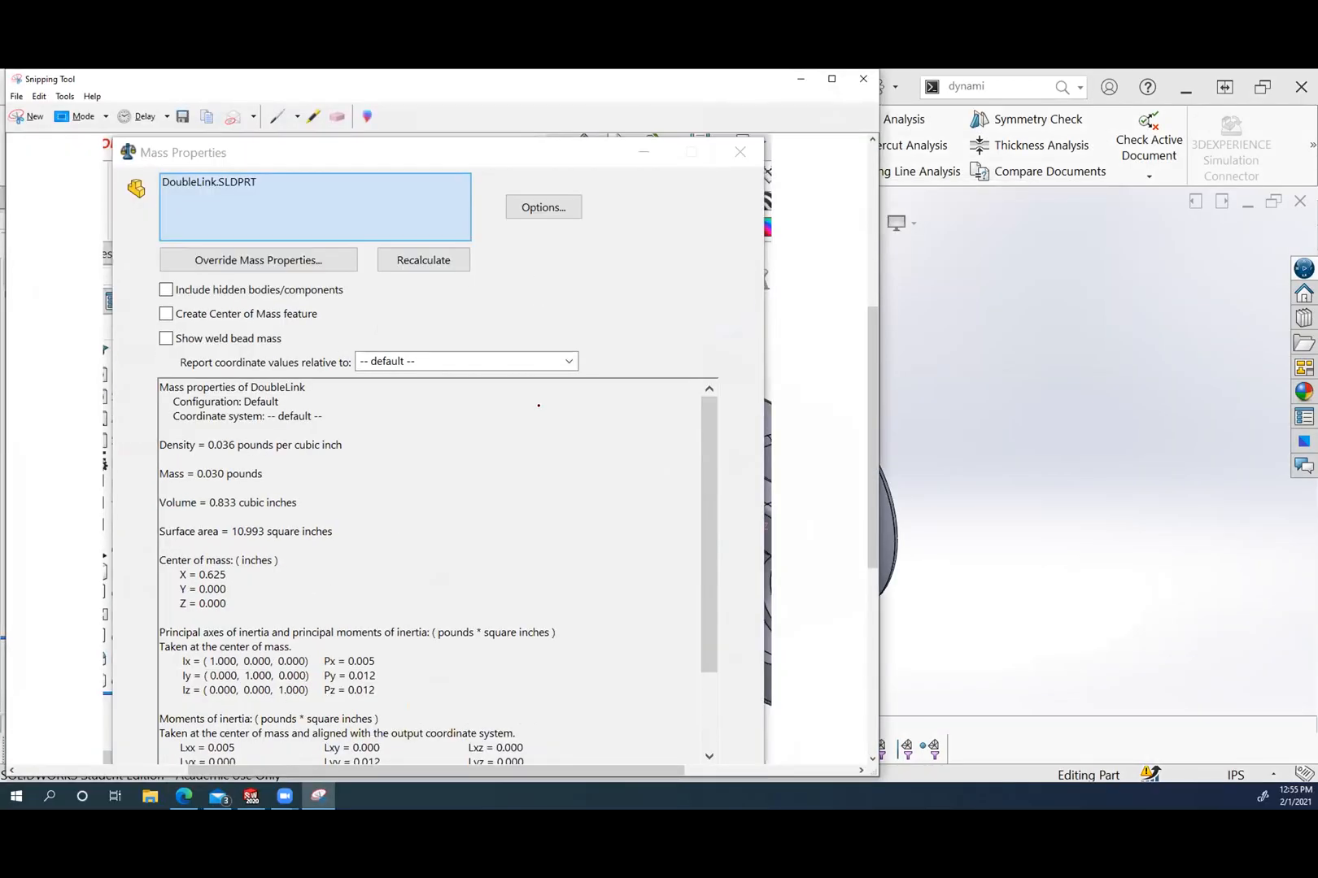
Save the capture to the Desktop as a PNG named with the author's name followed by _m2lab2, and close the Snipping Tool.
click(17, 96)
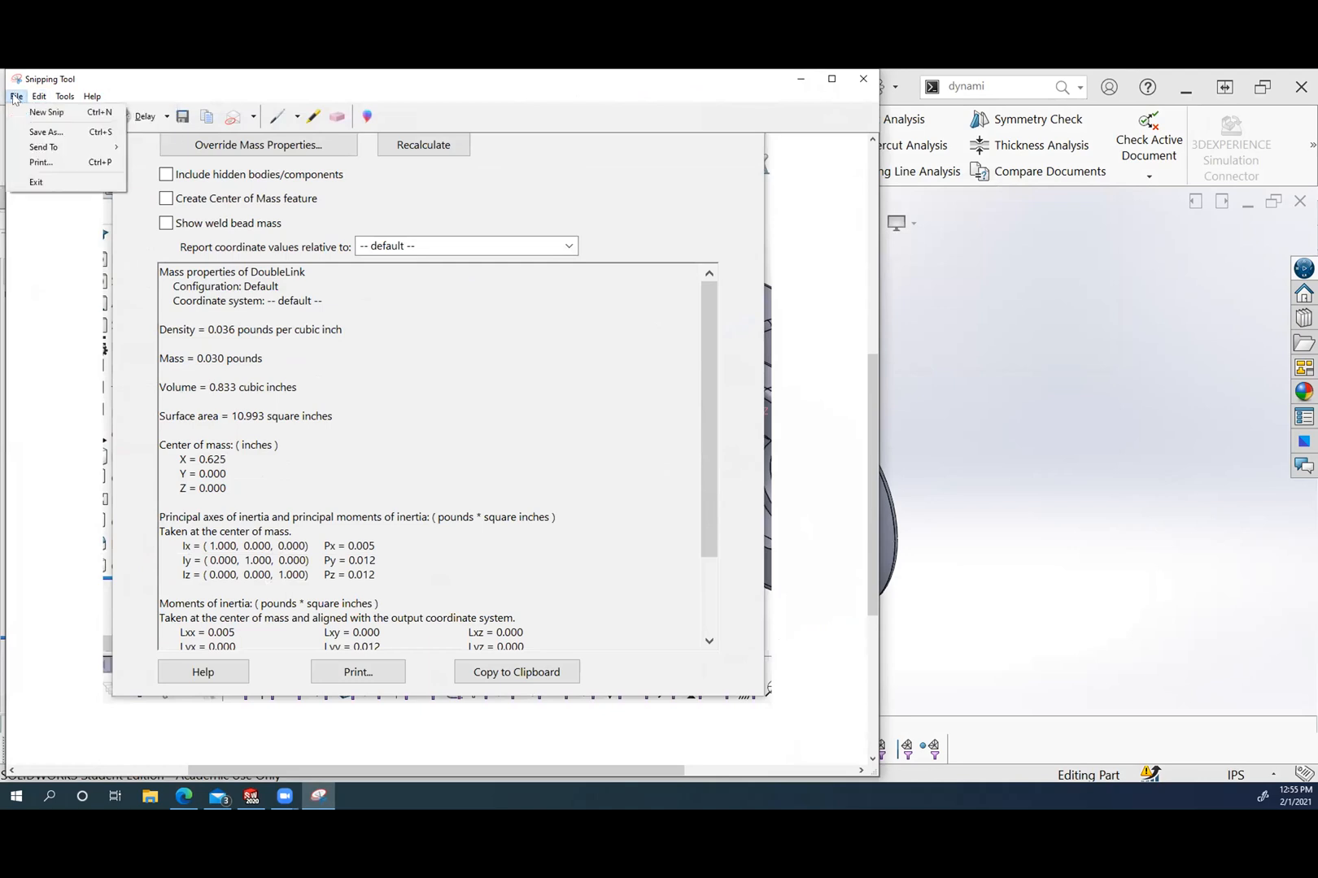
click(18, 130)
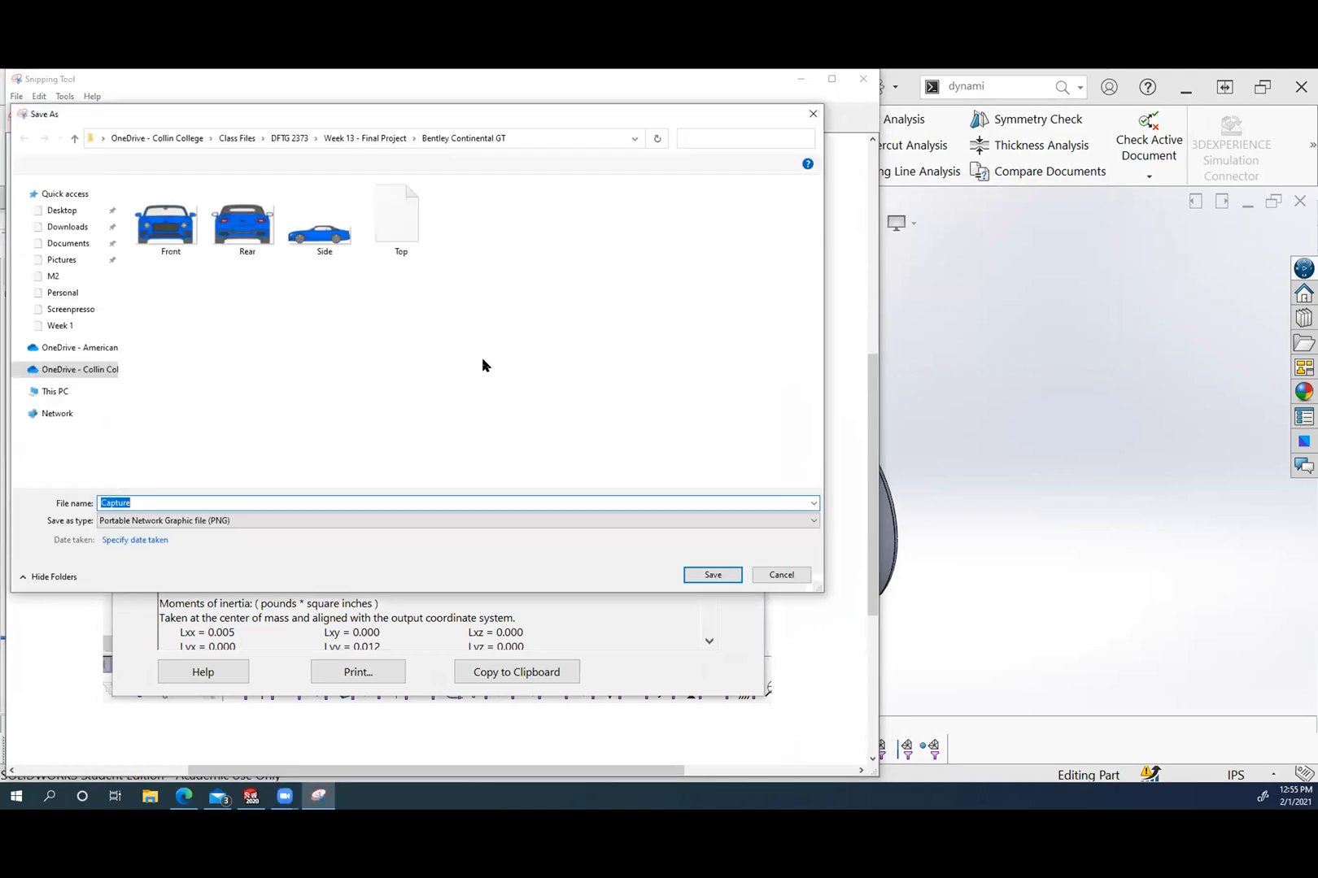
click(47, 195)
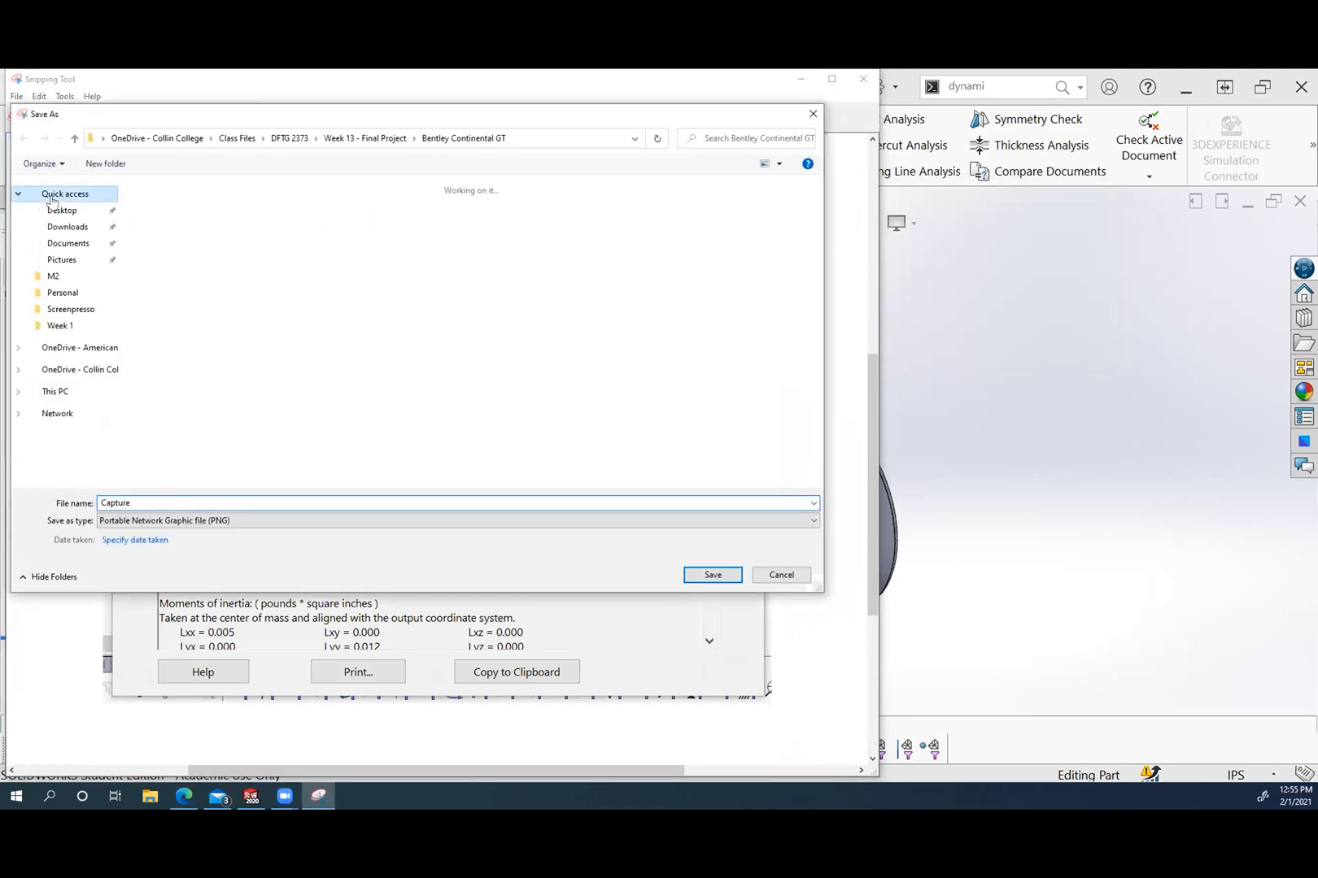
click(55, 208)
double_click(285, 503)
text(jbergman_)
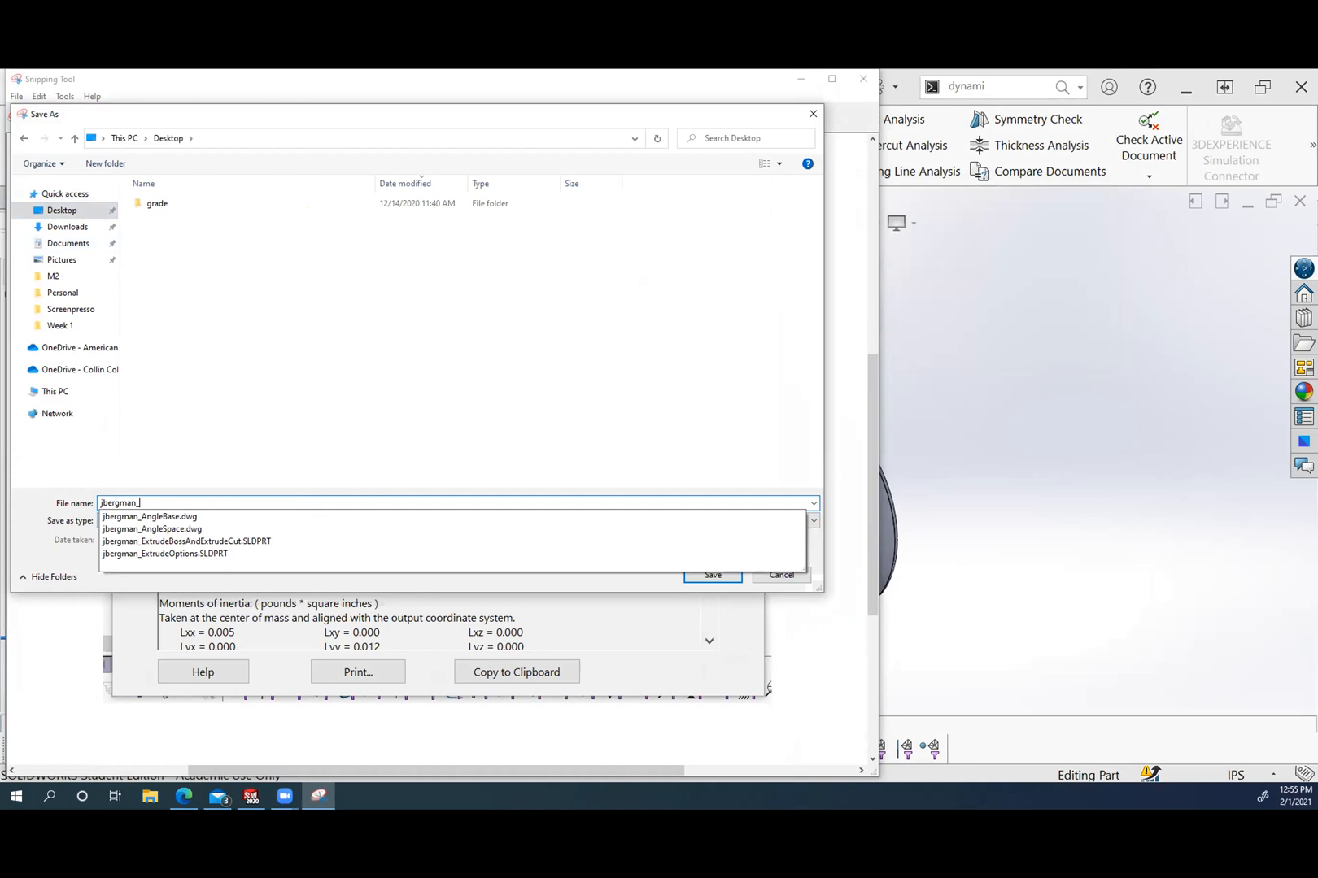
text(m2lab2)
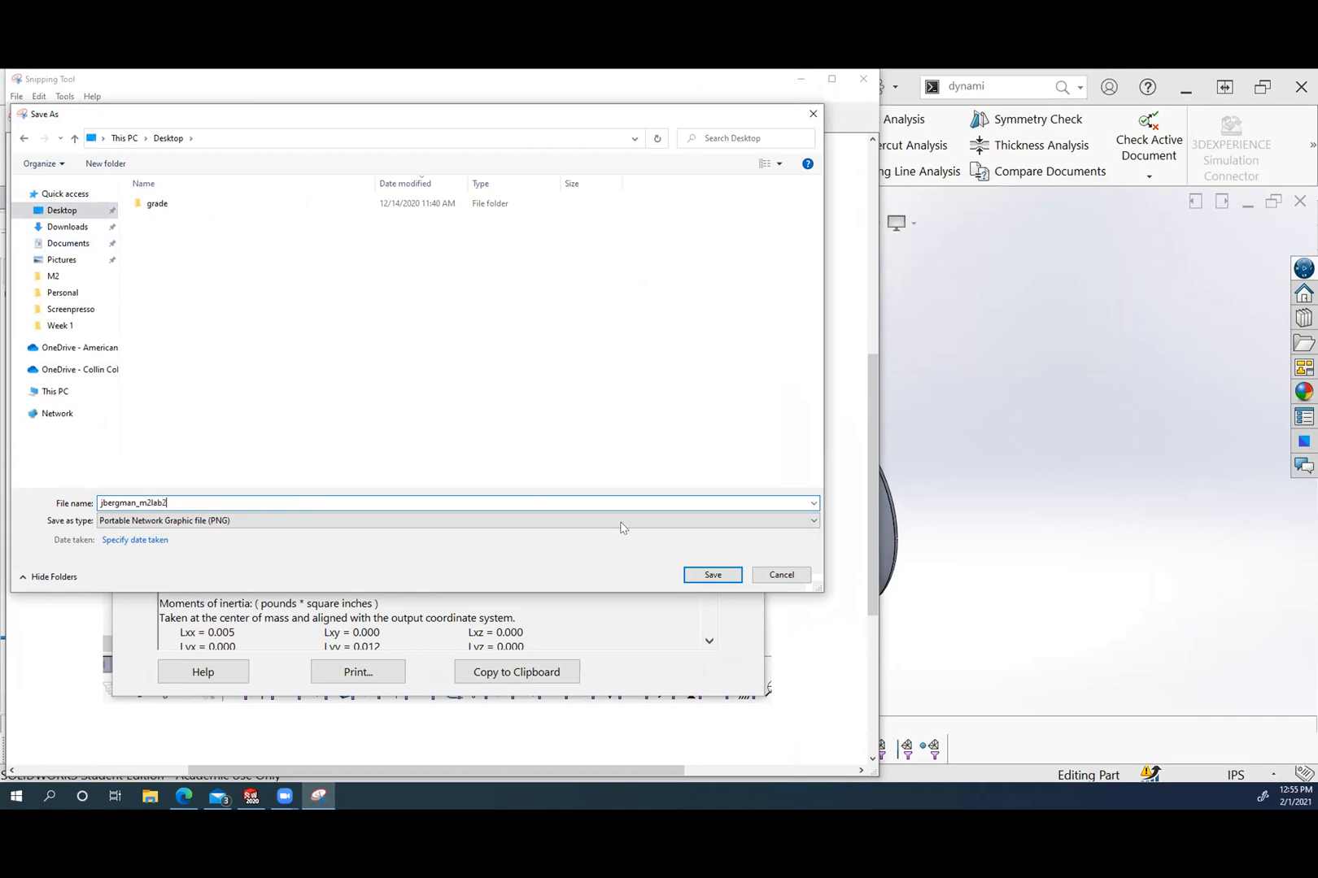
click(708, 573)
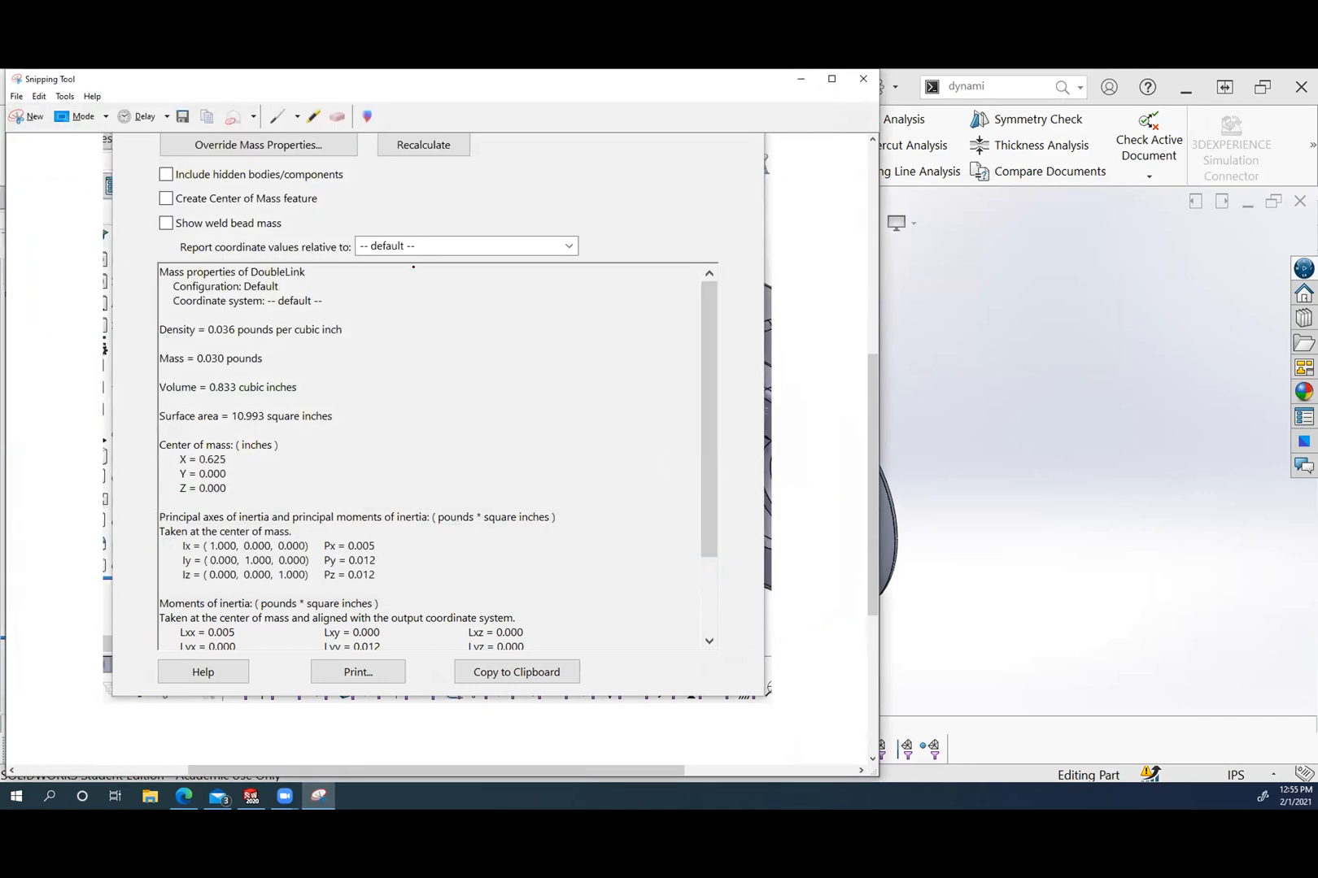
click(864, 79)
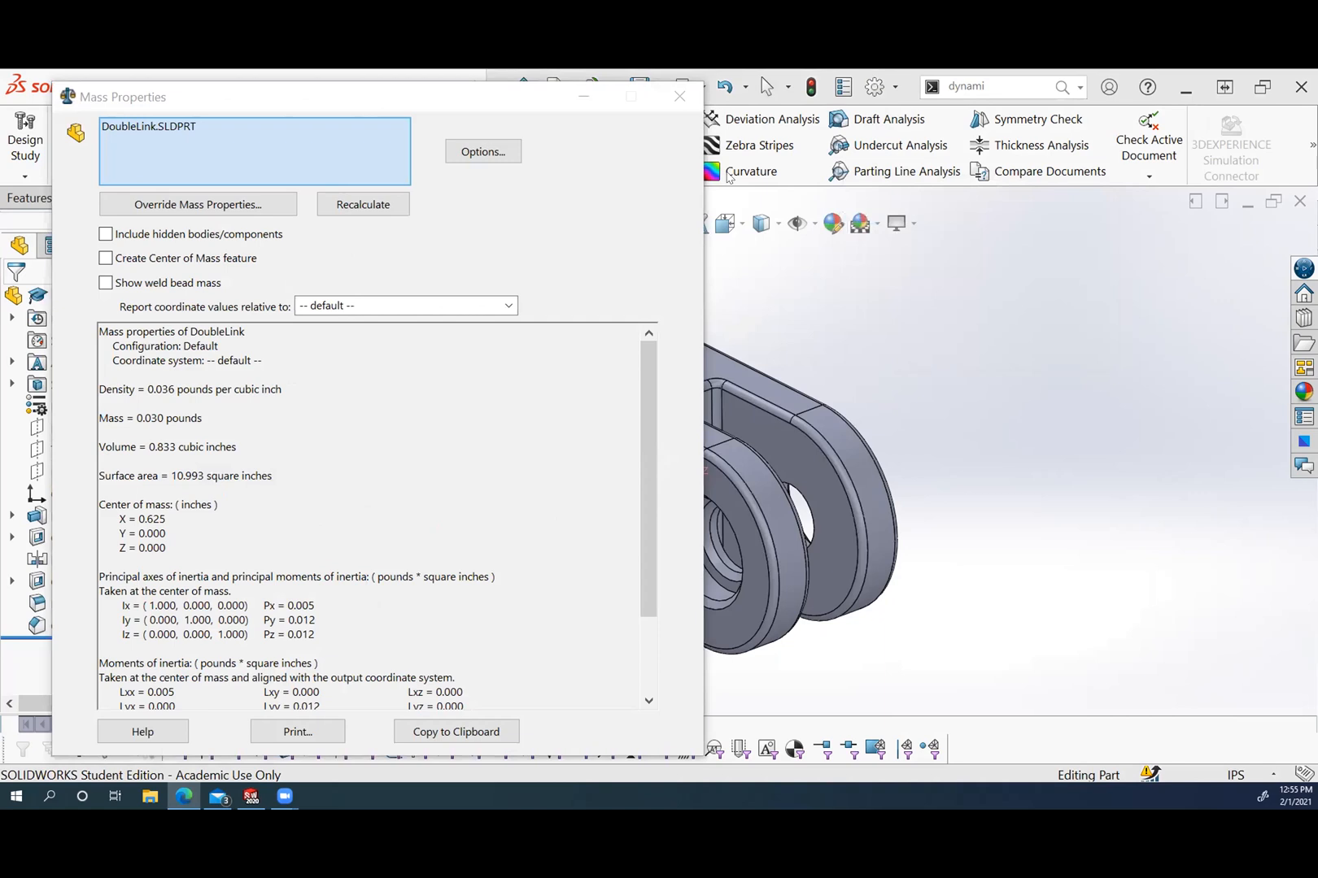
Close the mass properties report and the DoubleLink part, and create a new part document.
click(681, 100)
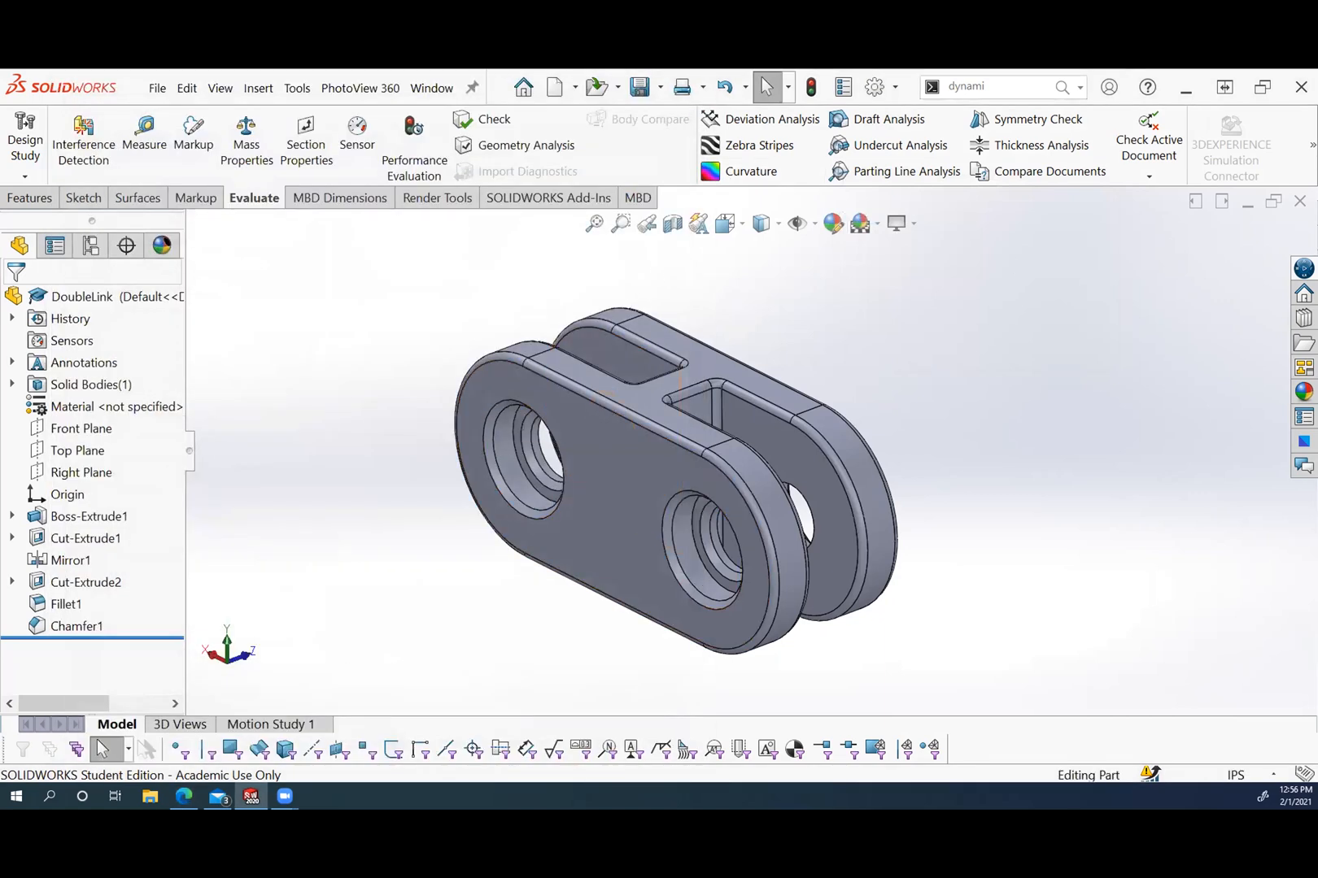
click(1299, 201)
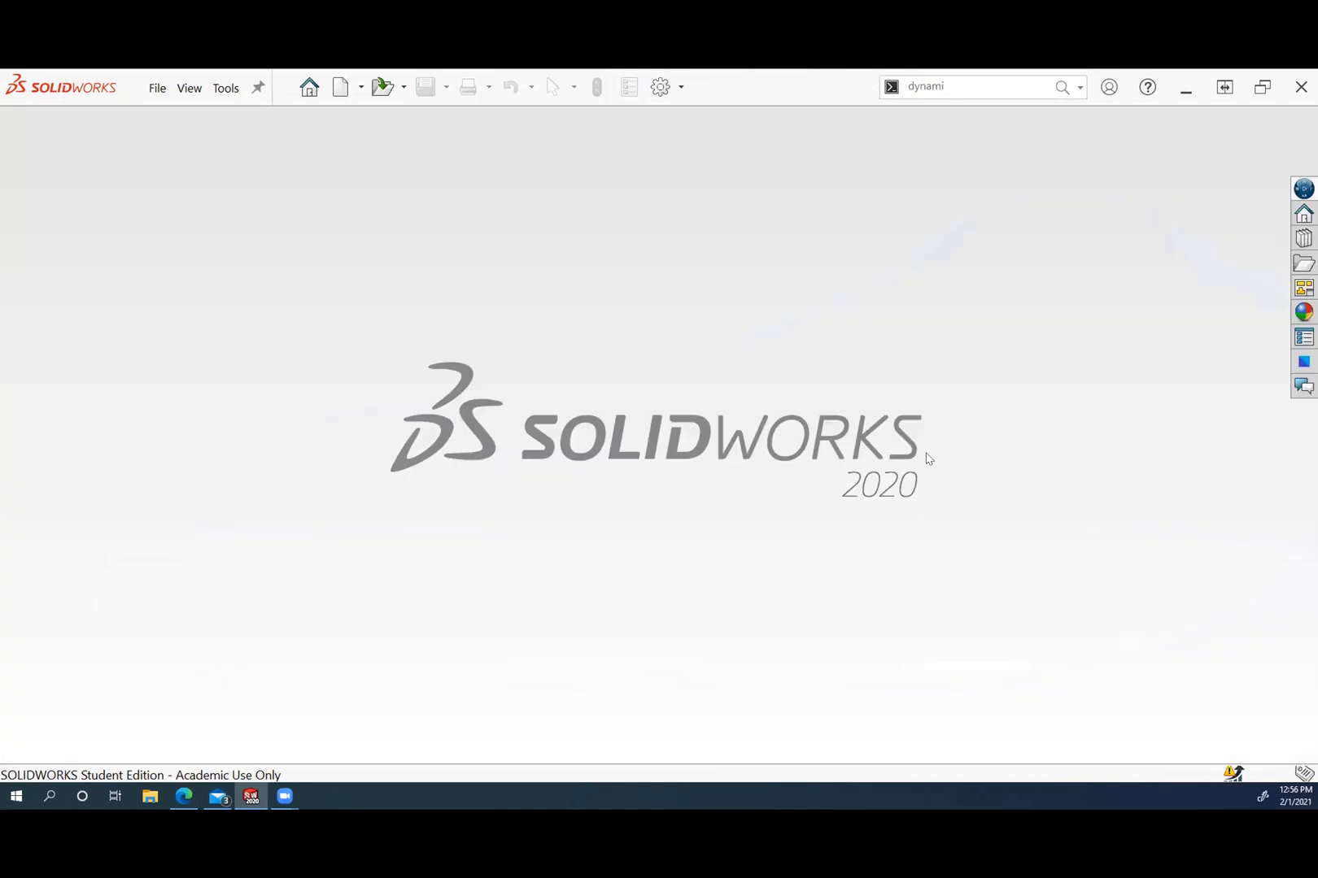
click(344, 88)
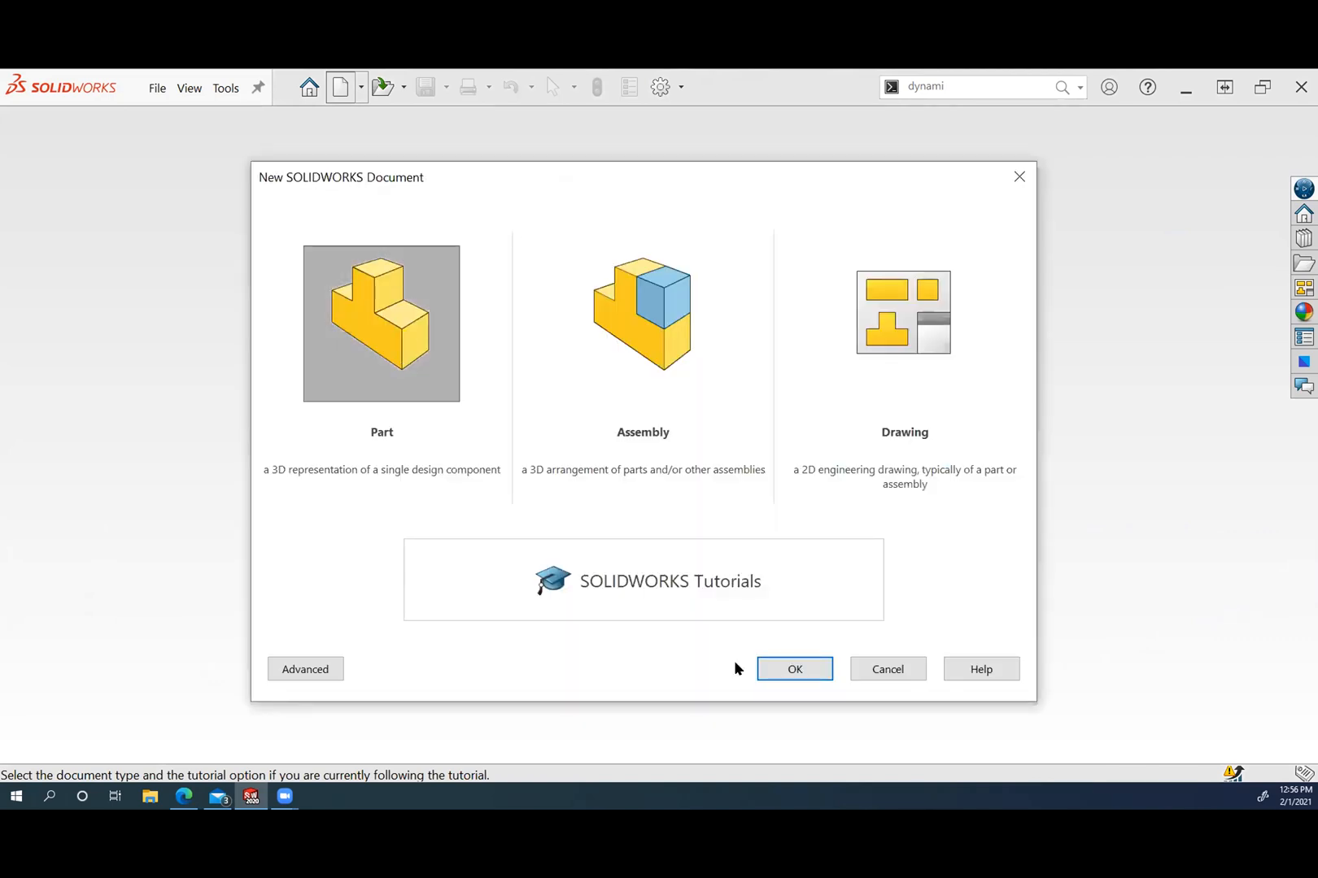
click(775, 667)
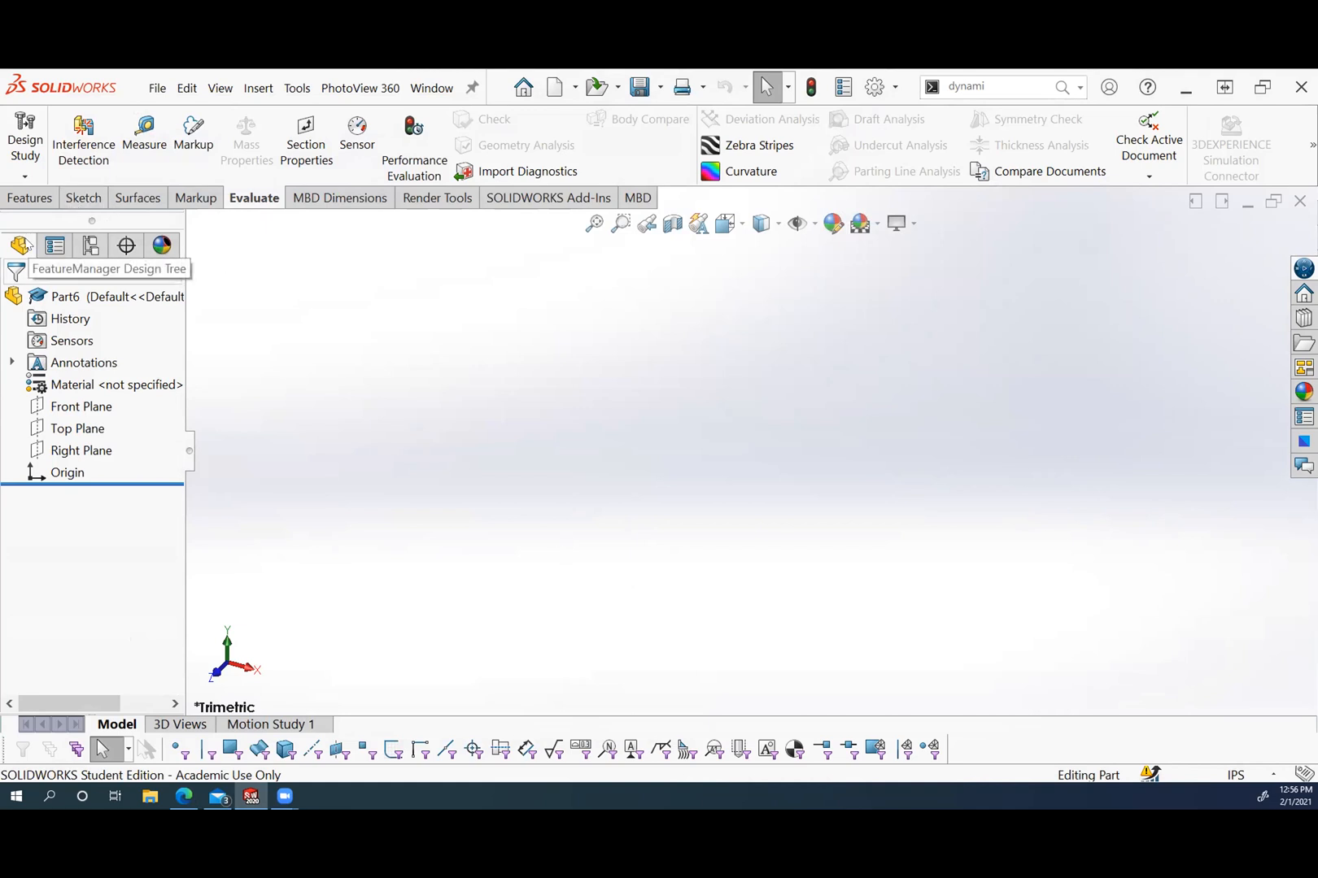
Start a sketch on the Right Plane and draw connected lines from the origin: a short horizontal, an upward slant, and a horizontal about 2.15 in long.
click(89, 449)
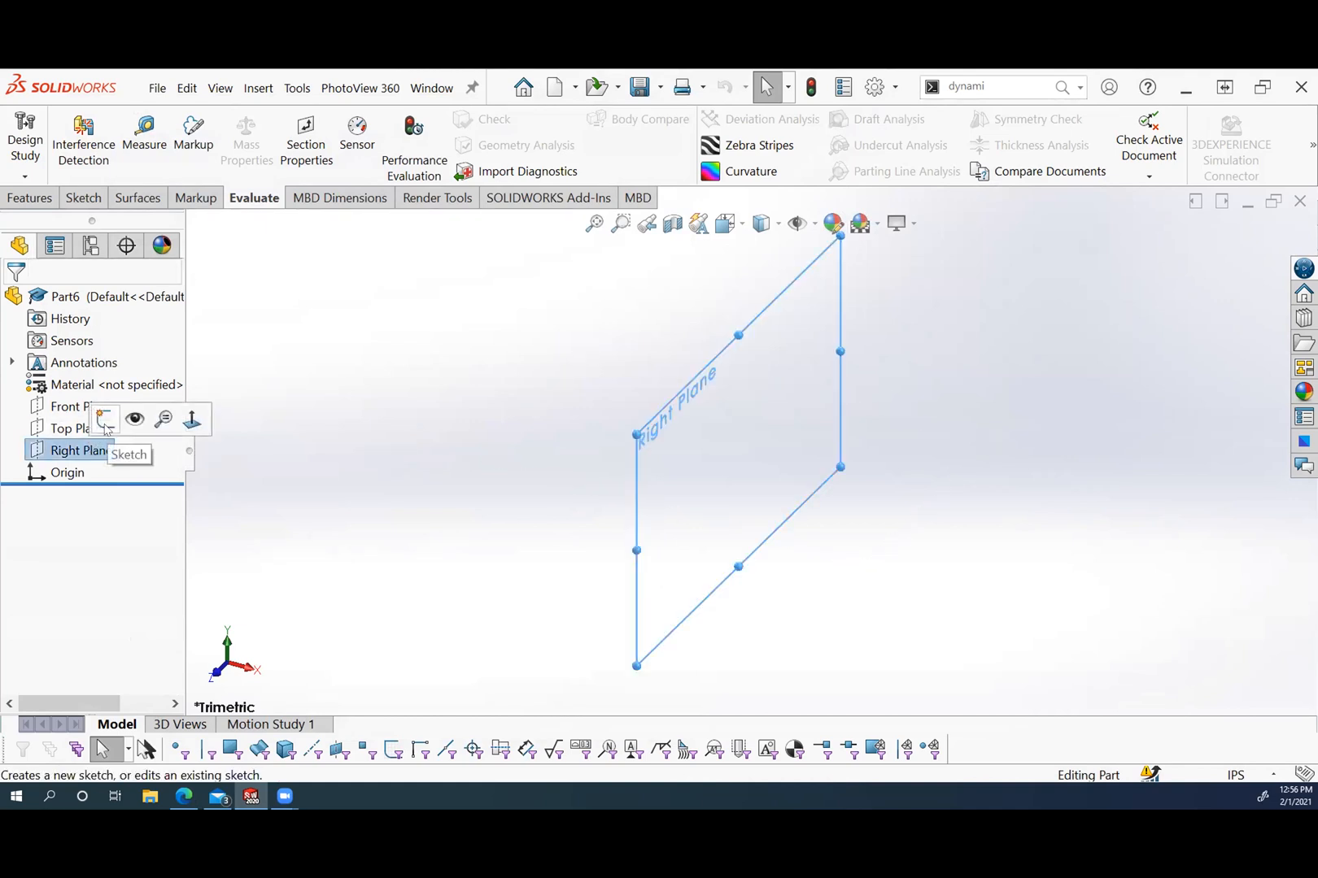
click(104, 420)
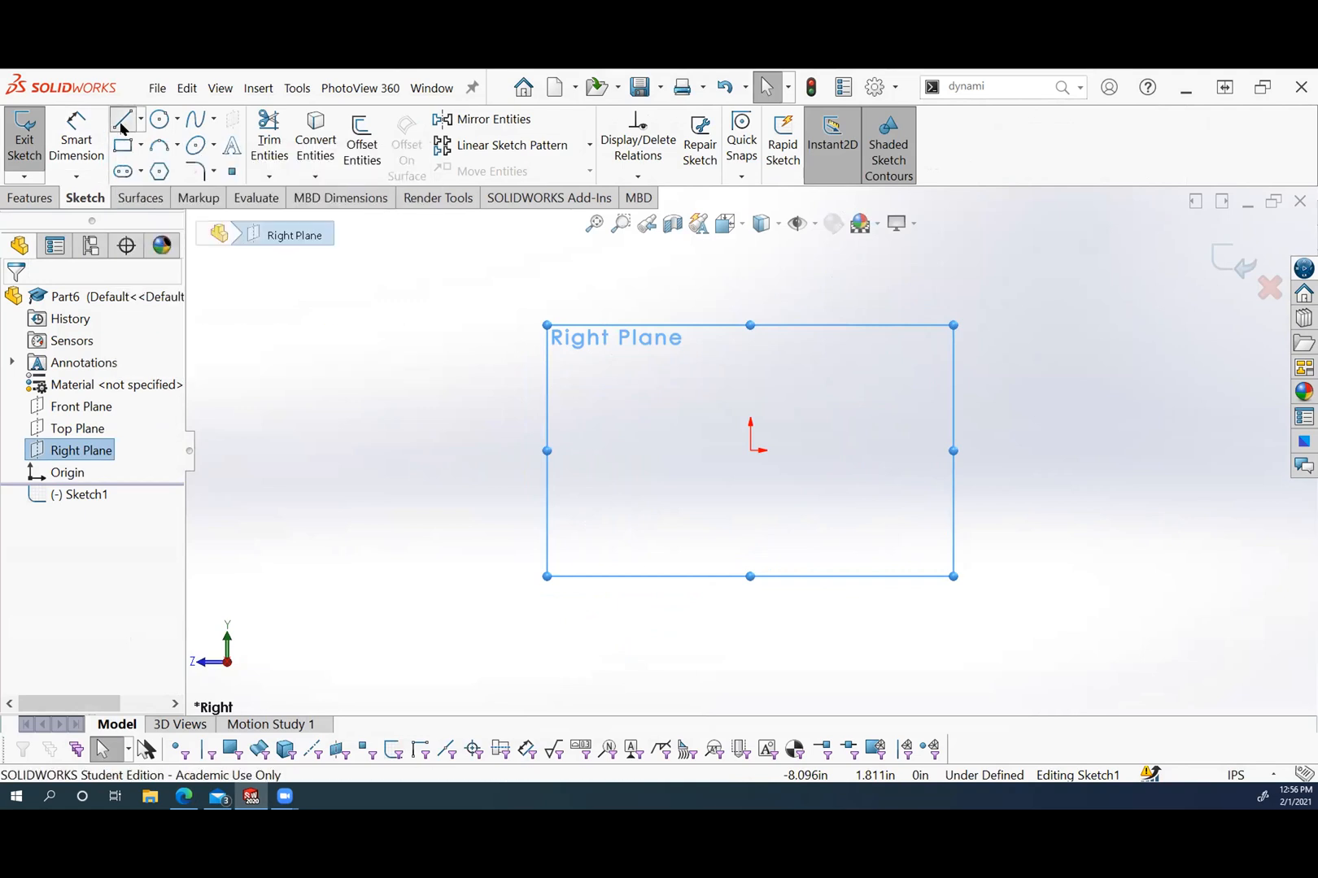
click(123, 128)
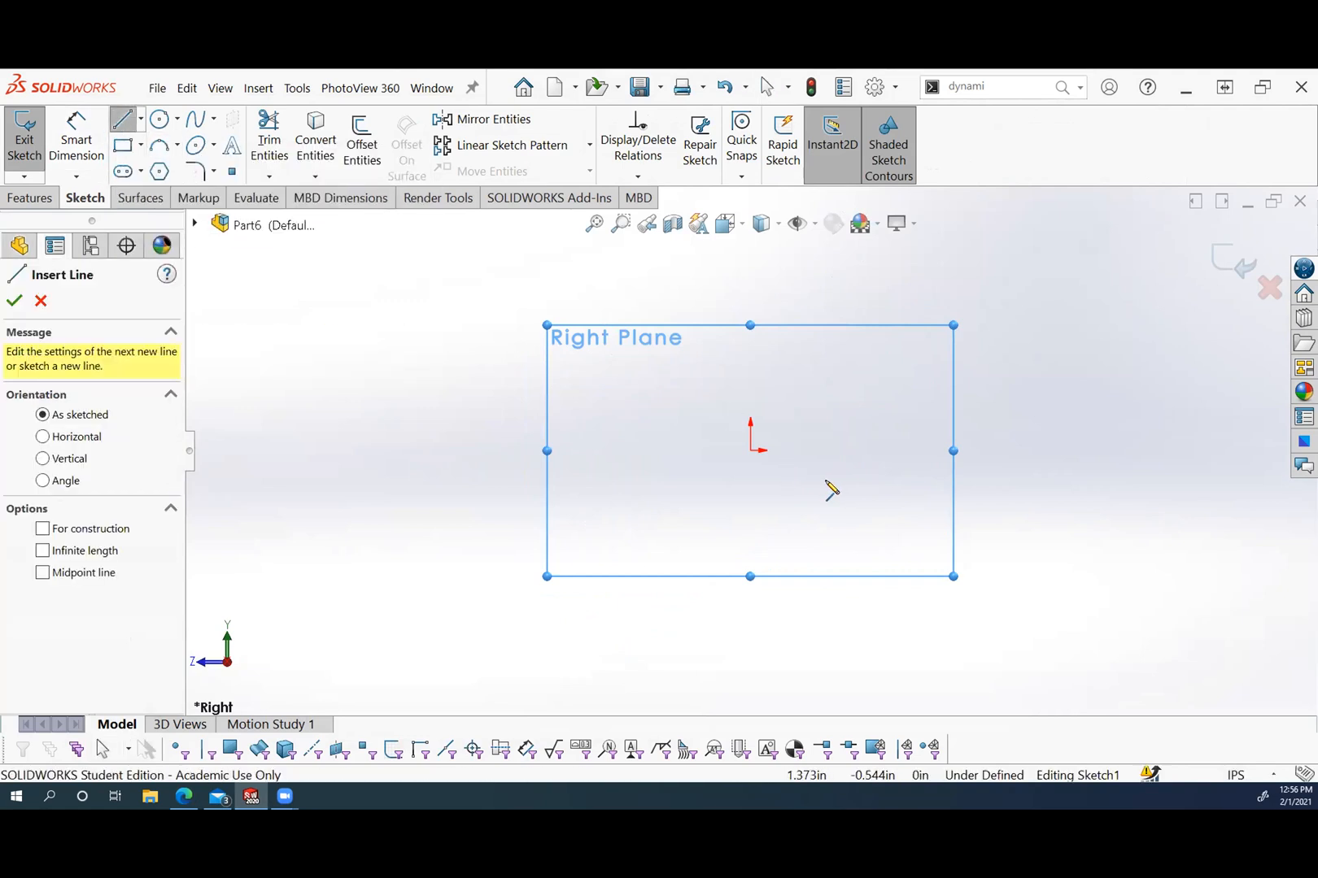
scroll(994, 379, up, 2)
scroll(815, 446, down, 5)
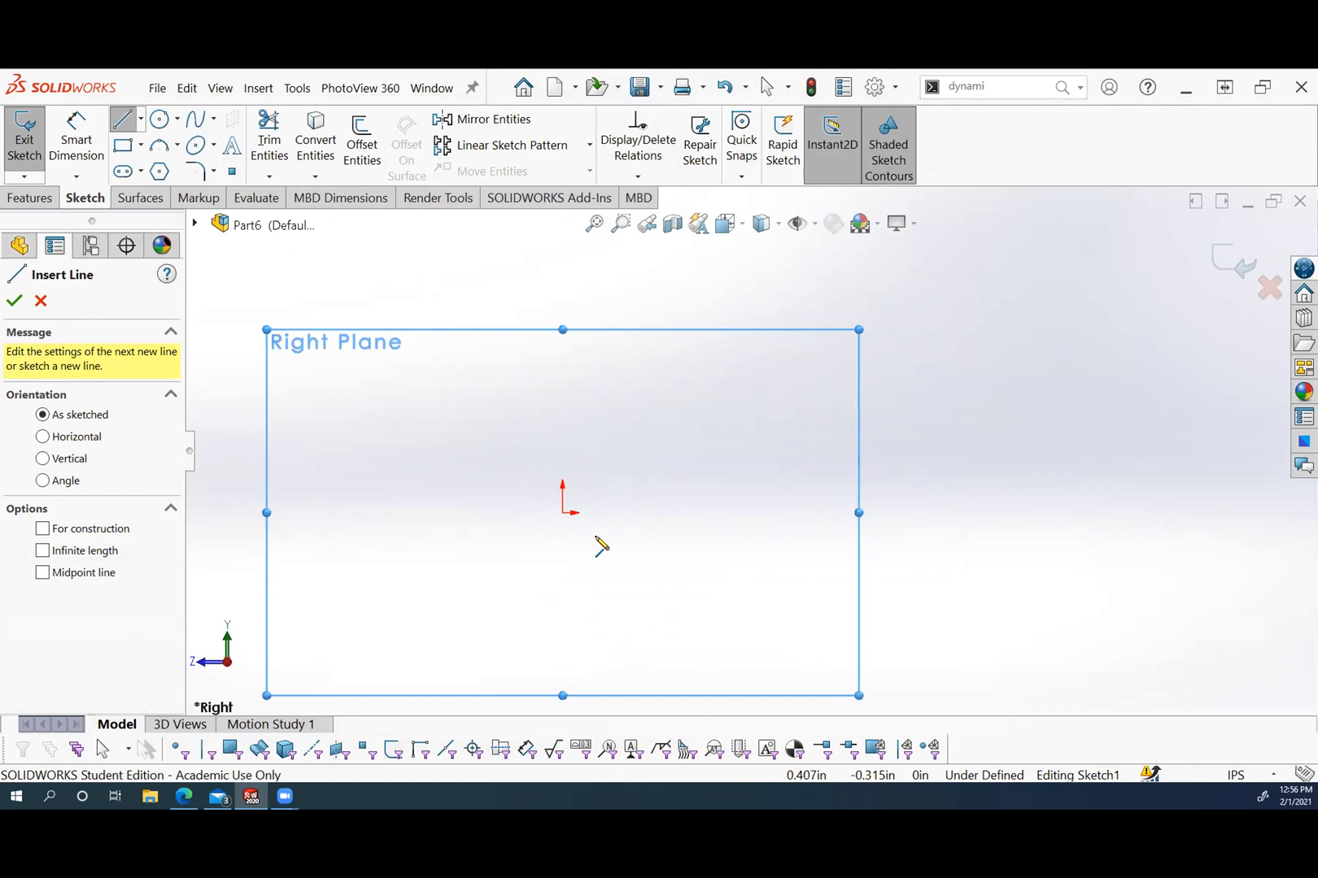
scroll(594, 546, down, 2)
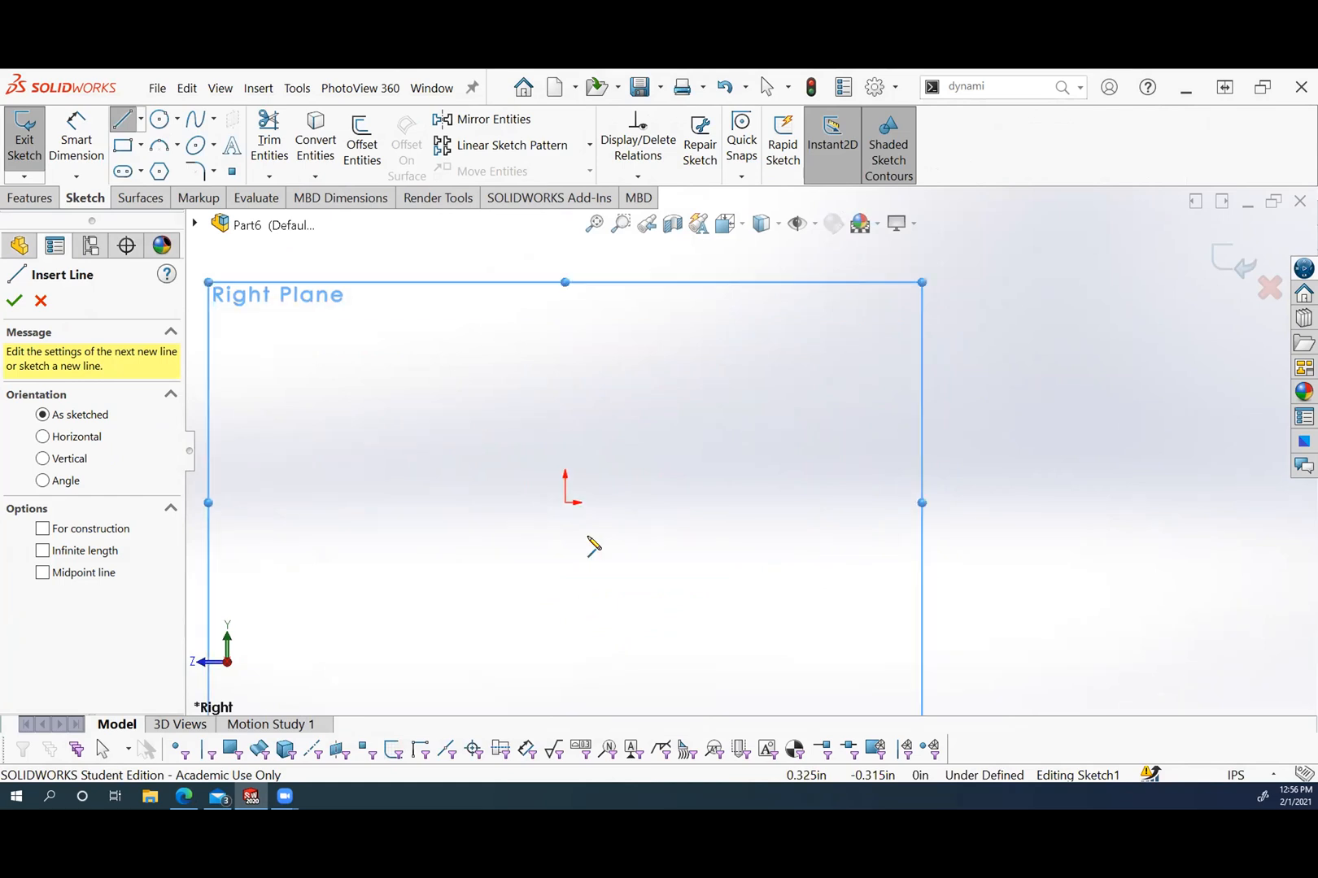
scroll(594, 547, up, 2)
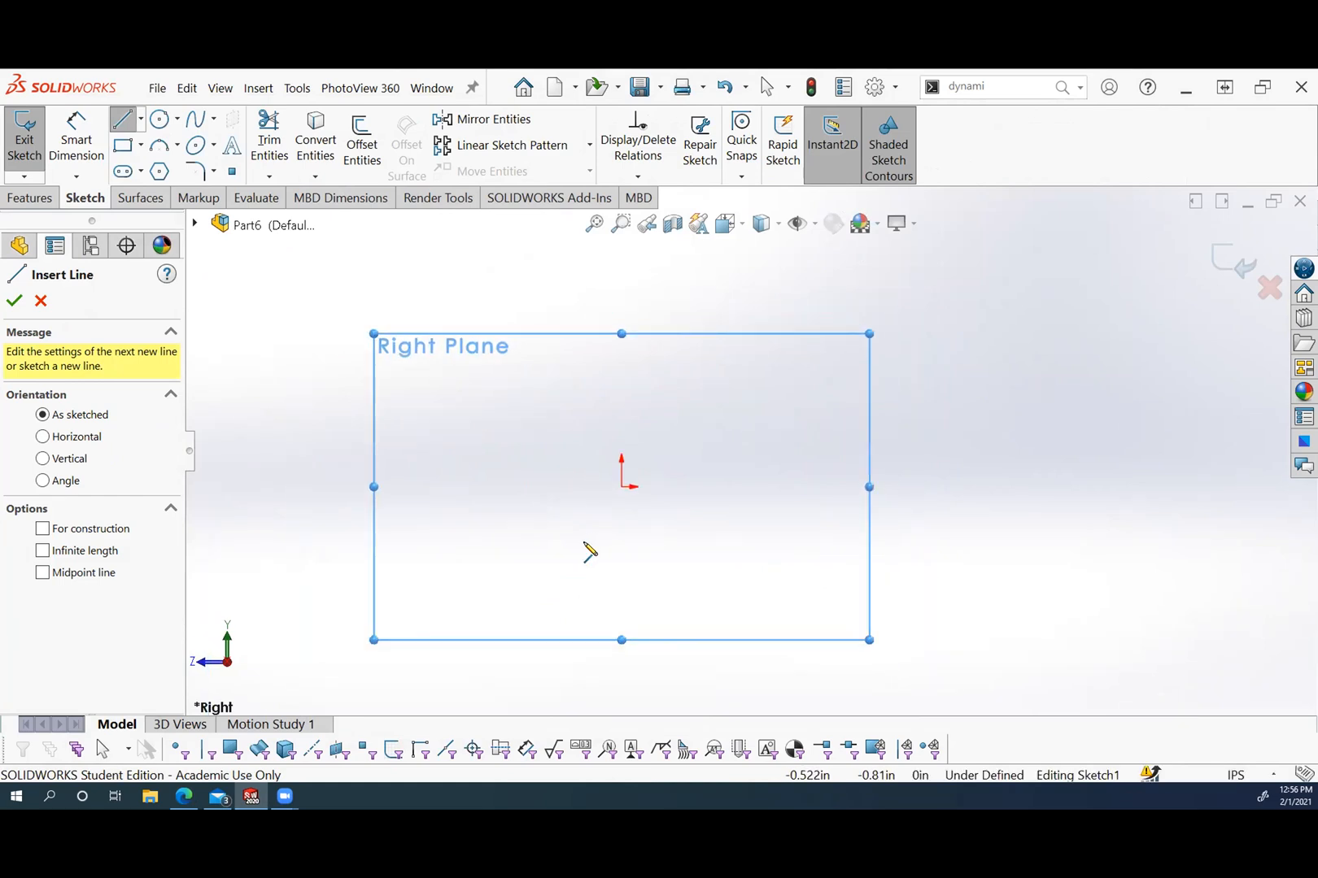
scroll(590, 553, down, 1)
scroll(895, 394, down, 1)
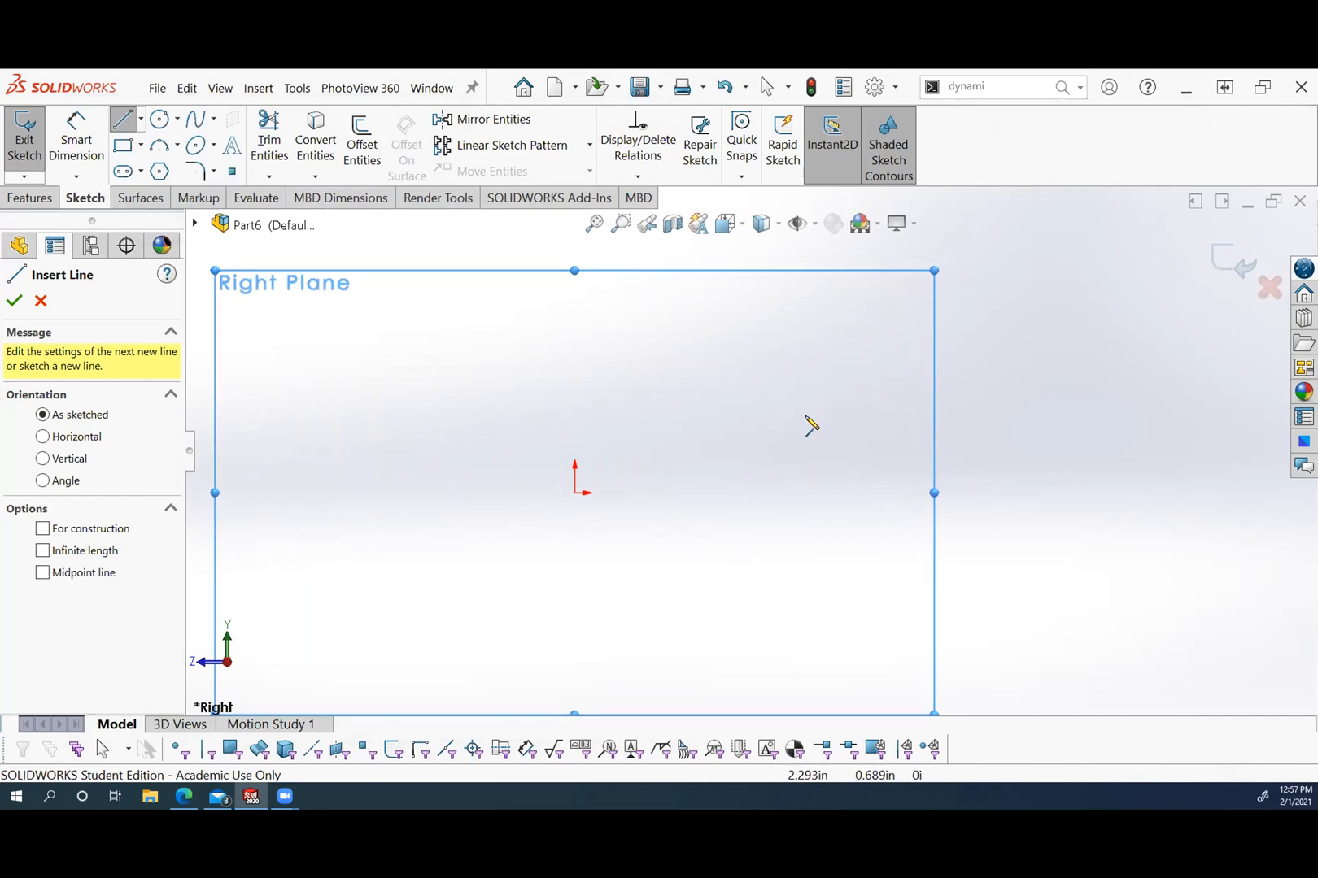
click(576, 493)
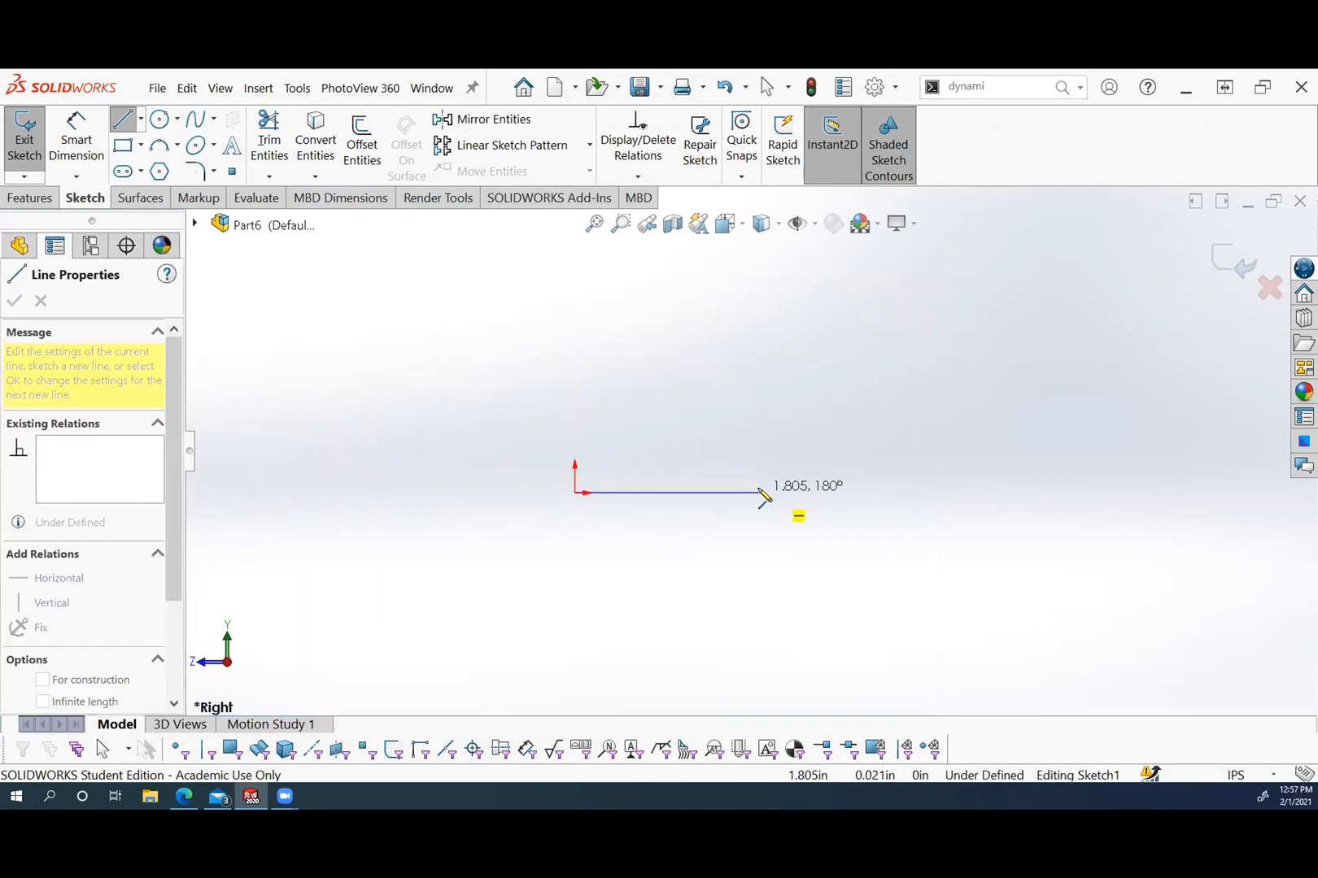
click(682, 493)
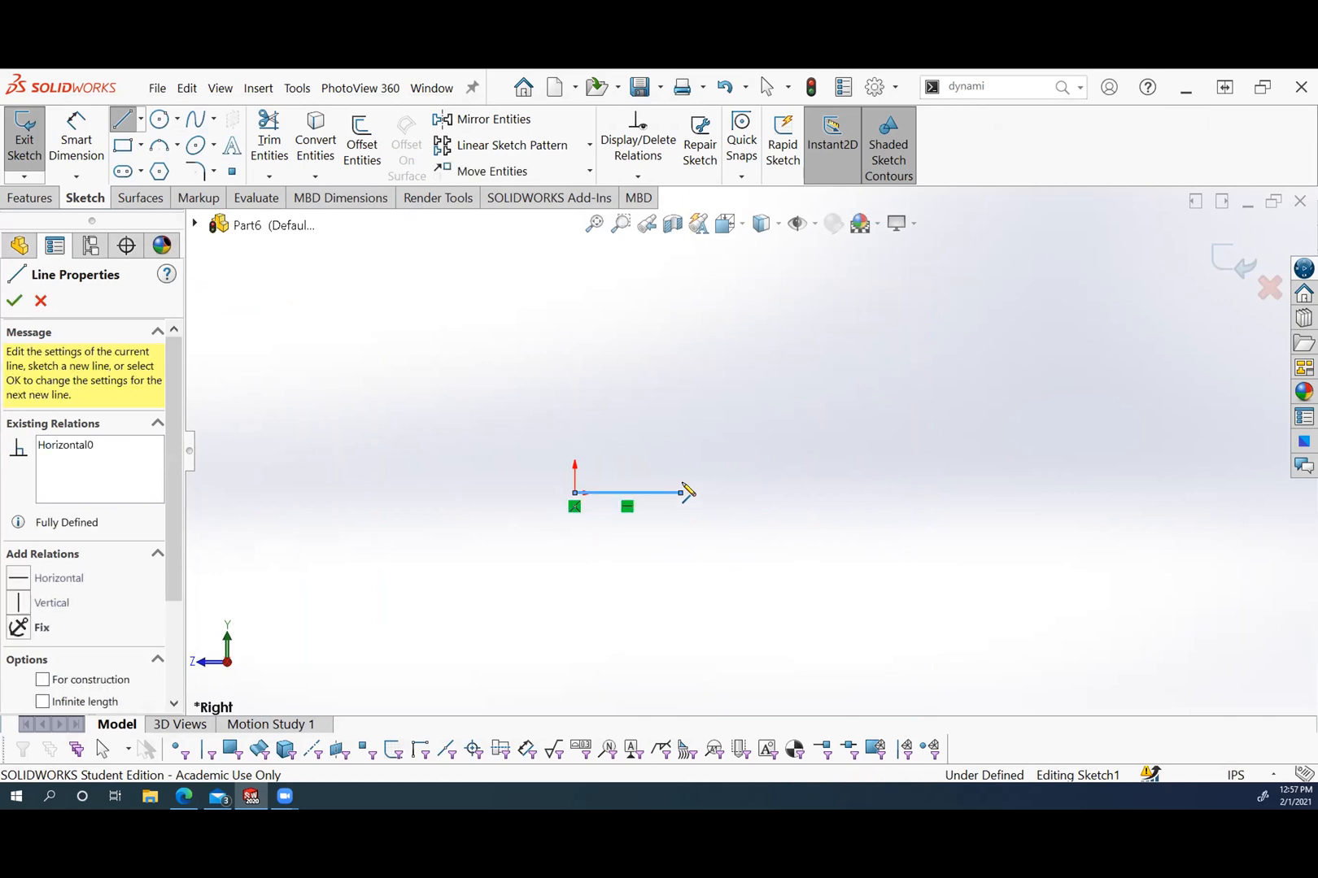
click(722, 426)
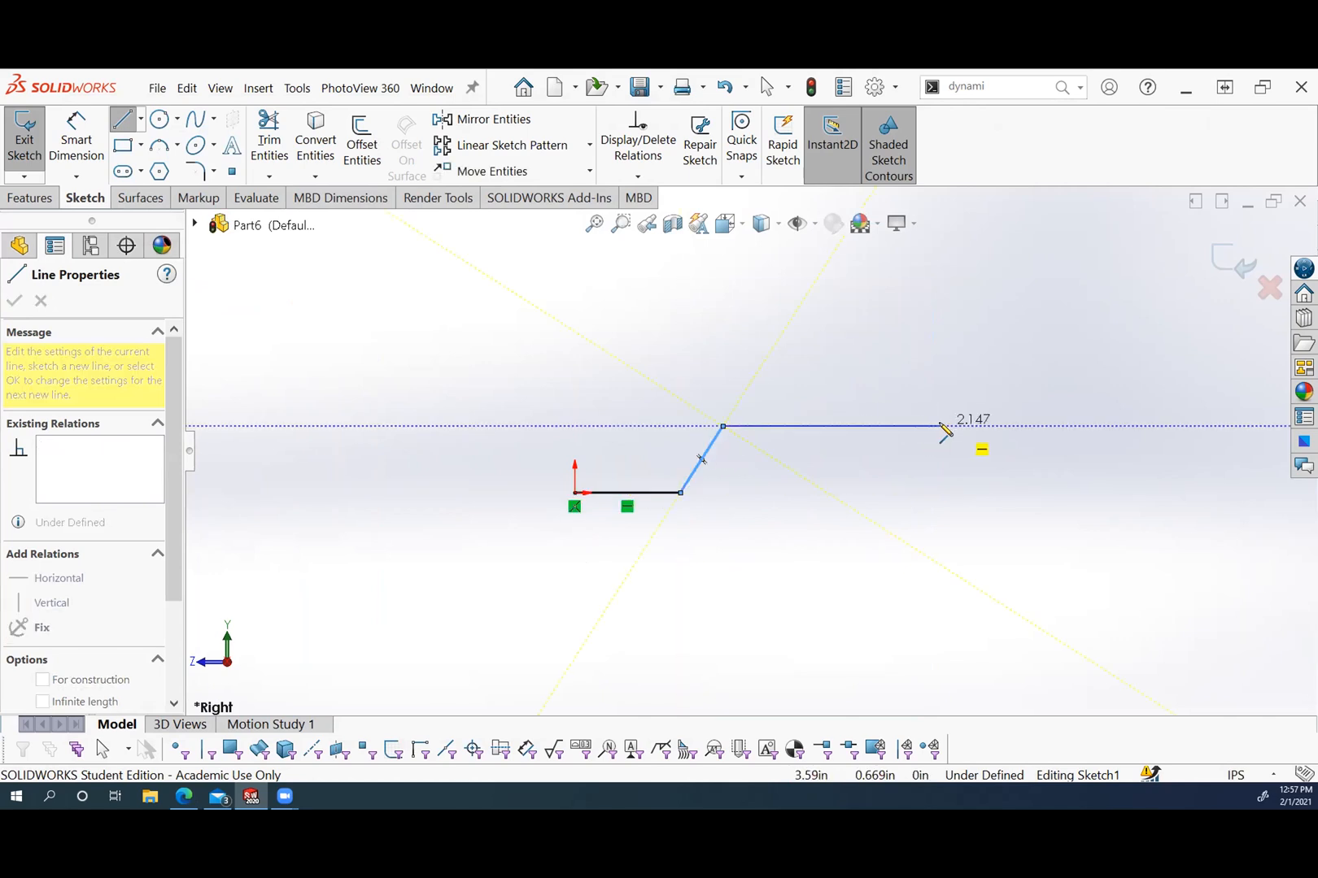
click(943, 426)
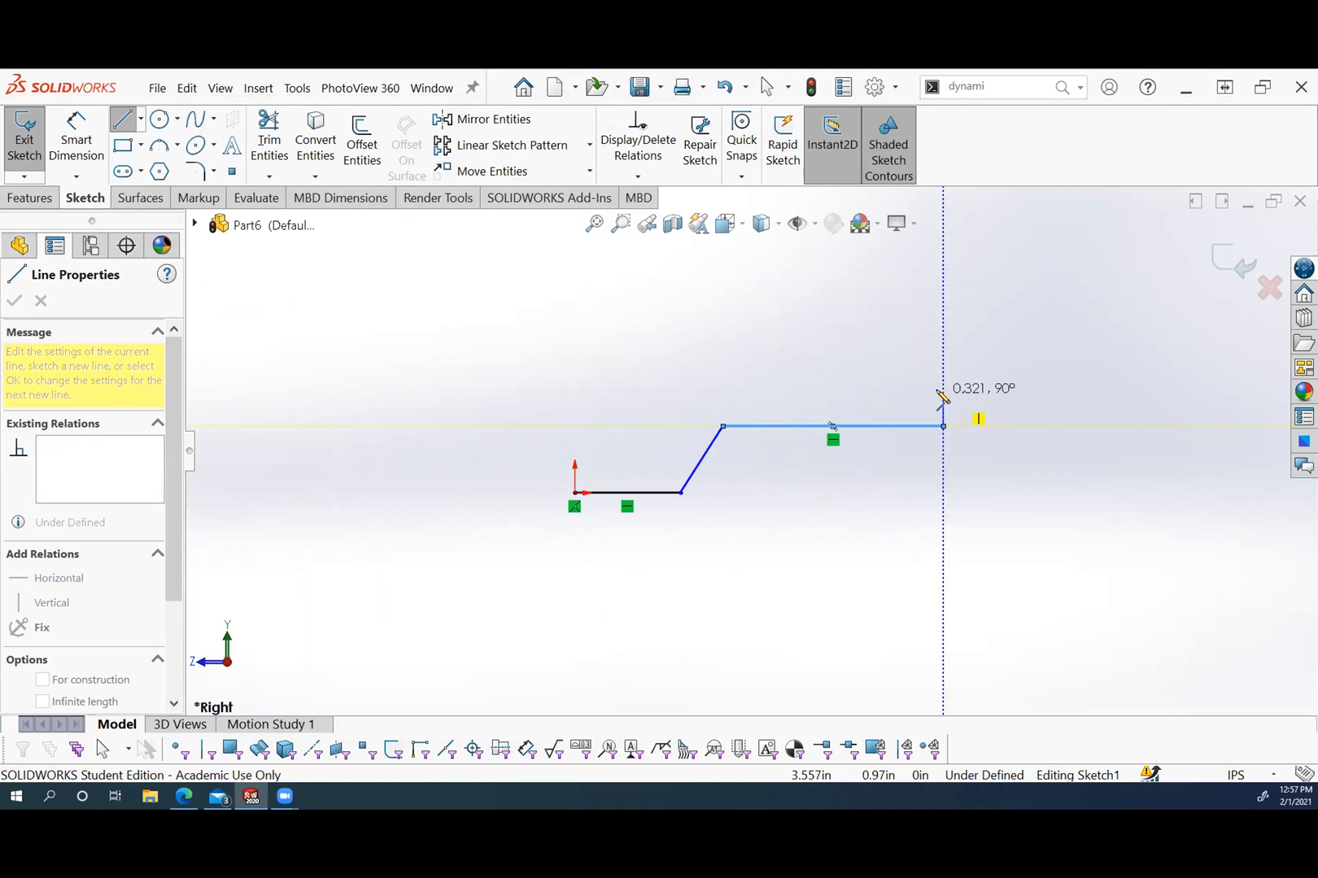
Close the stepped profile with an end edge about 0.32 in tall, an arm edge, a riser, a top edge and a 1.65 in vertical to the origin.
click(654, 394)
click(654, 324)
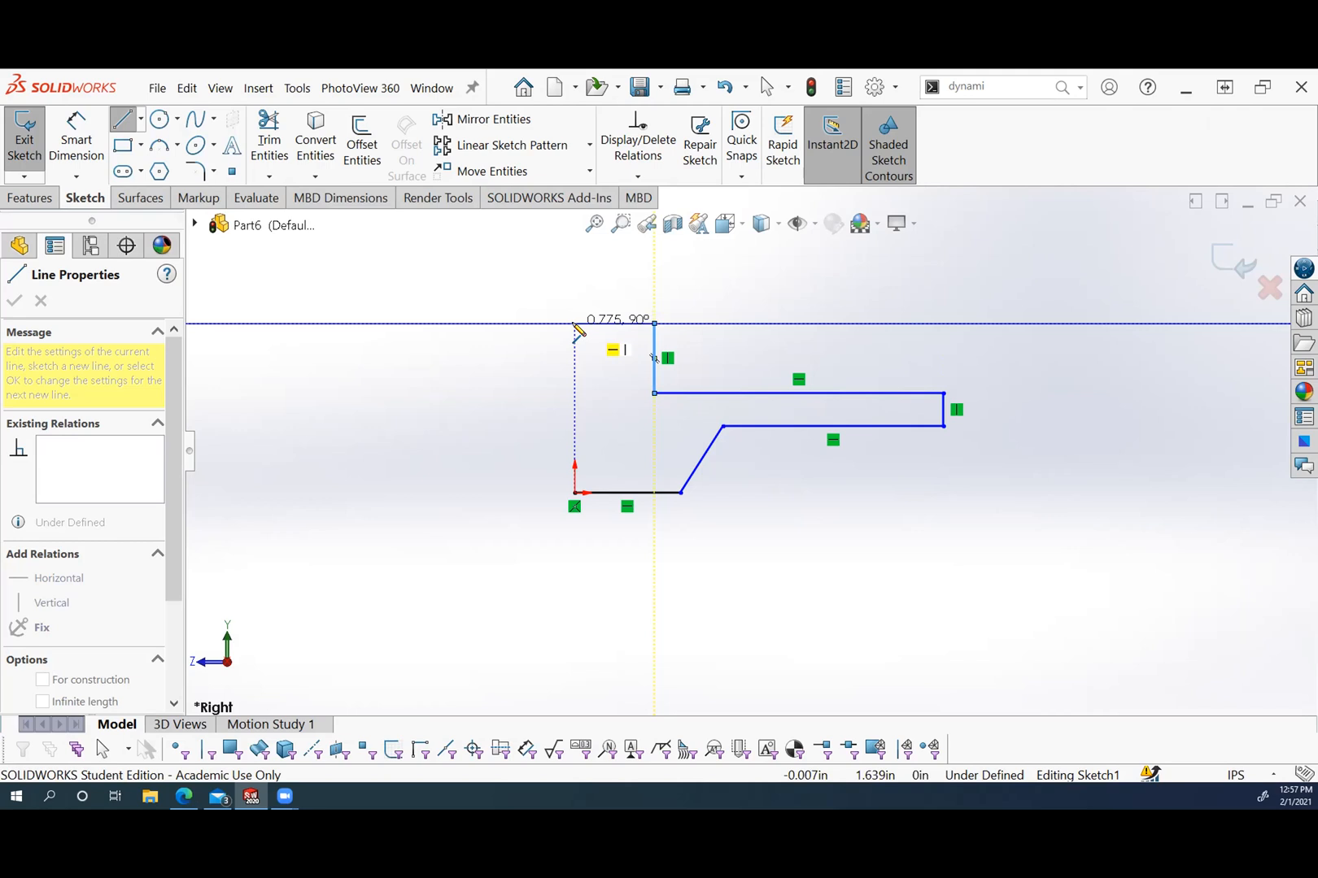
click(575, 324)
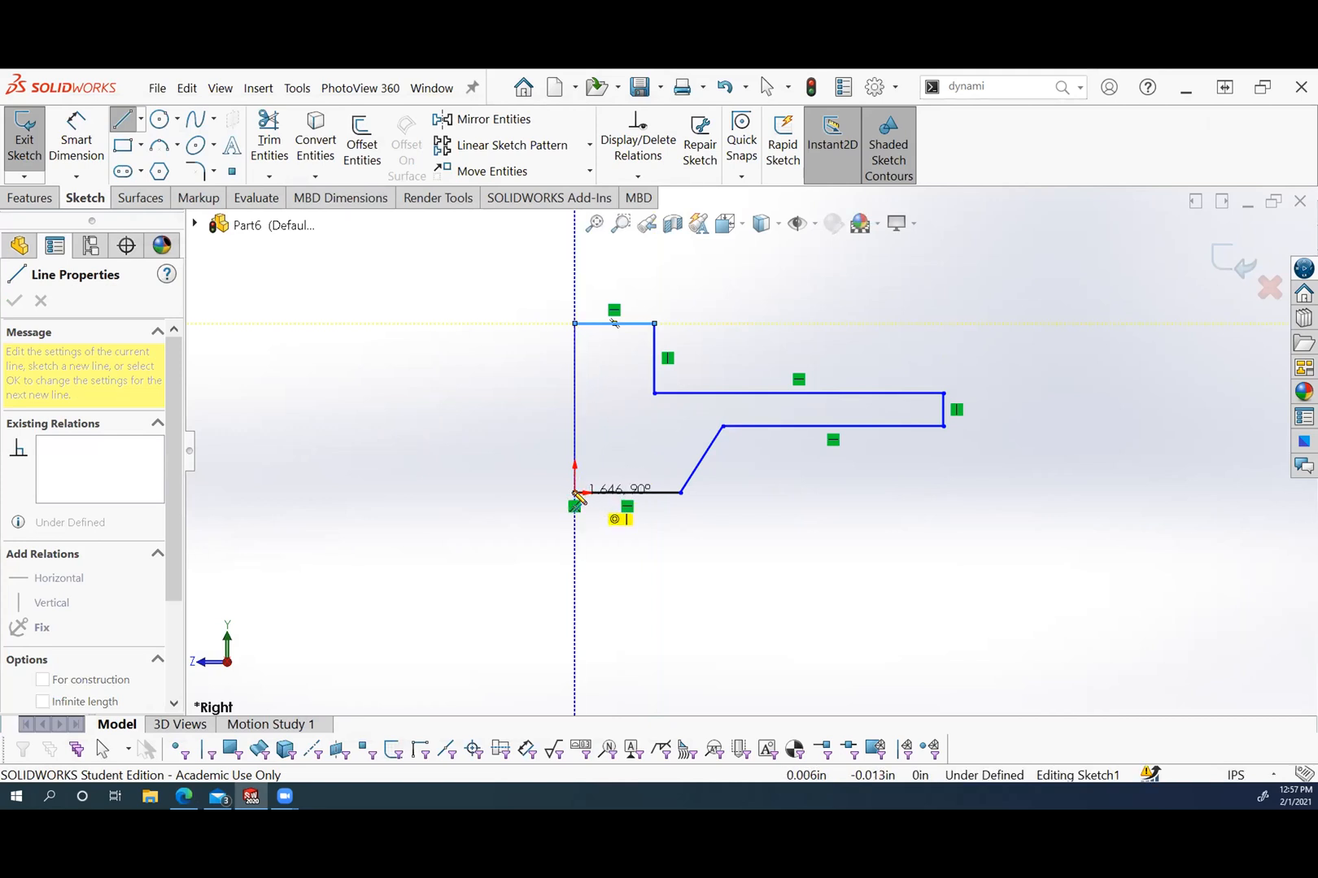
click(576, 493)
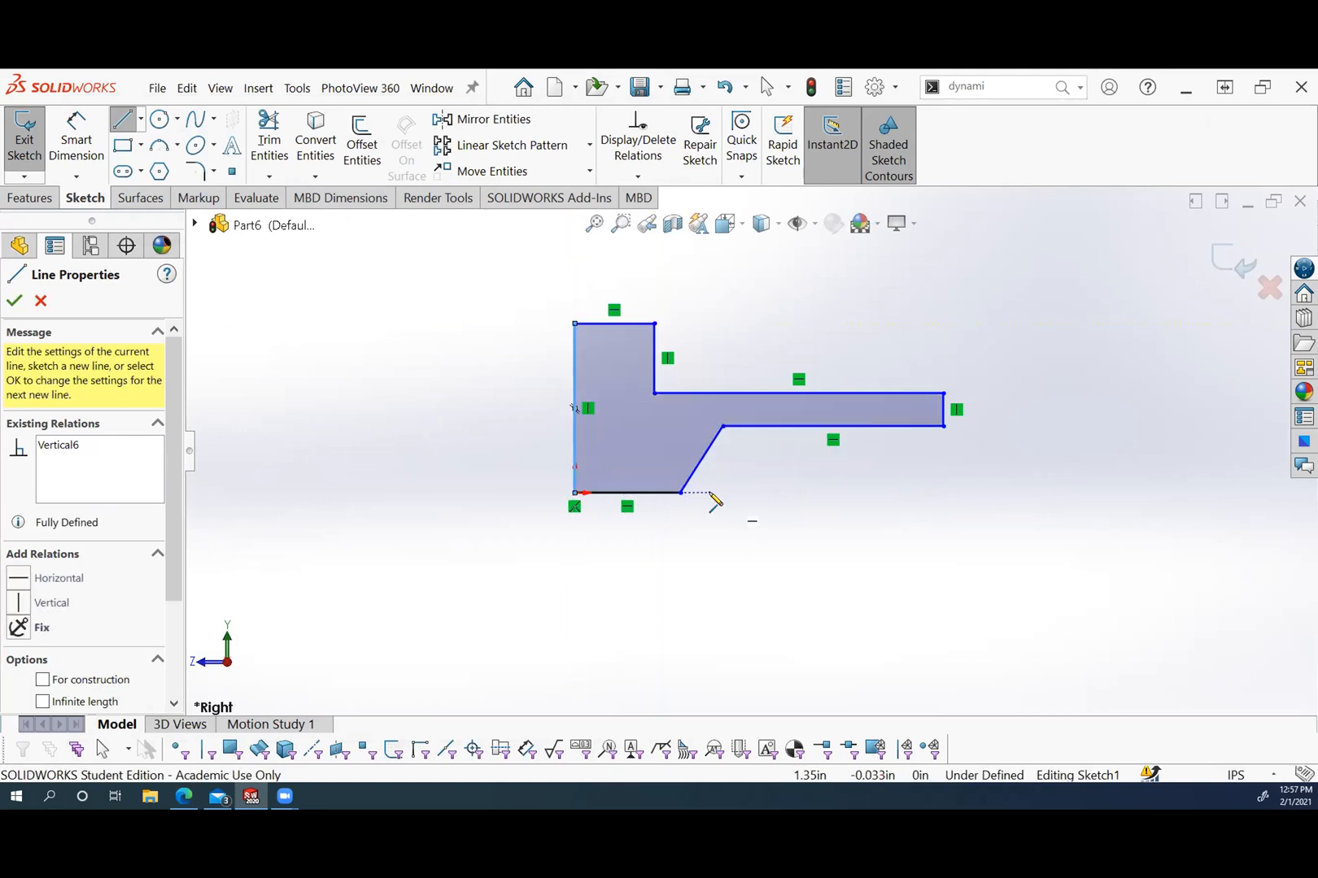
scroll(729, 381, up, 1)
scroll(870, 398, down, 2)
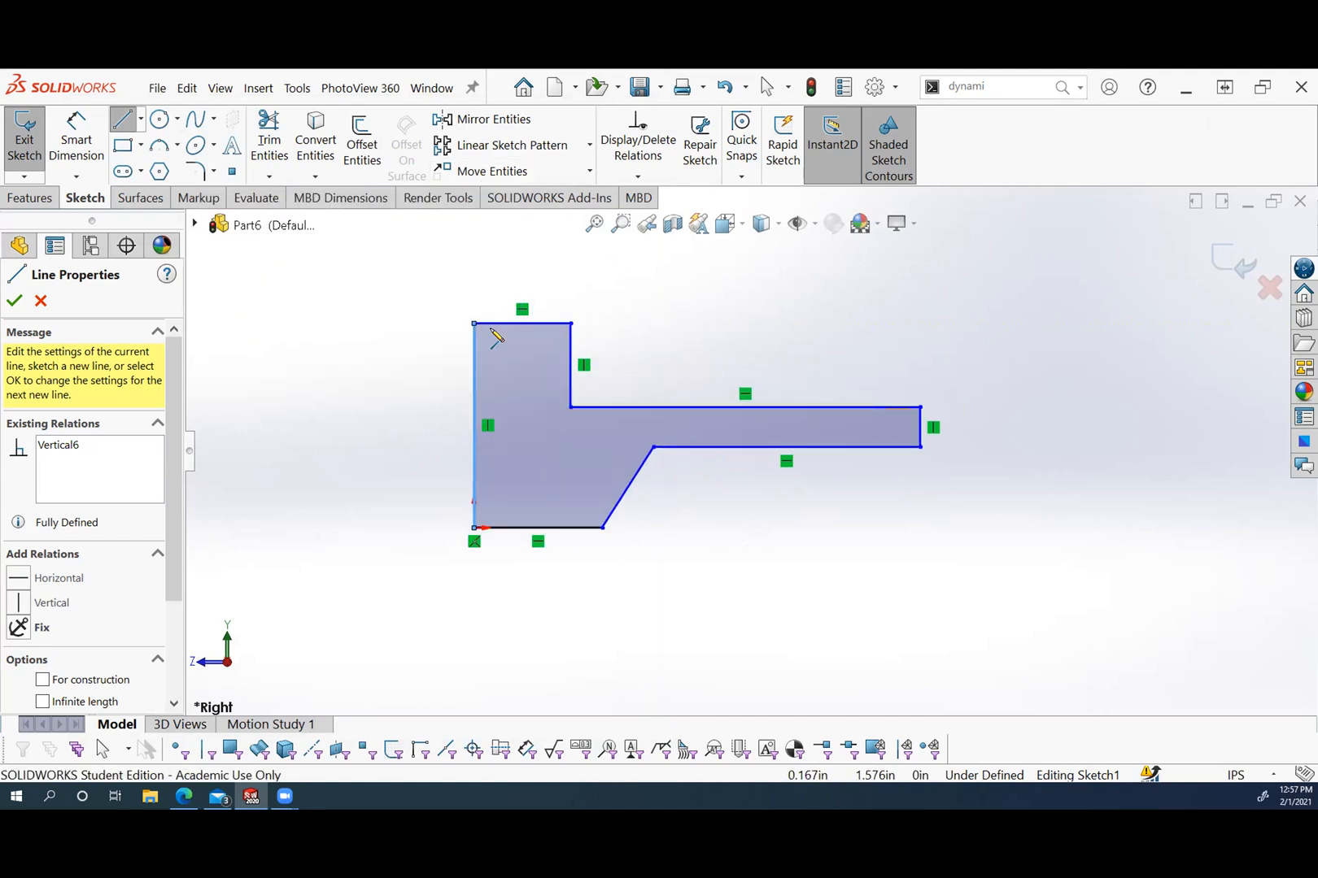
Dimension the overall profile width between the vertical edge at the origin and the arm's end edge as 0.6 in.
click(91, 137)
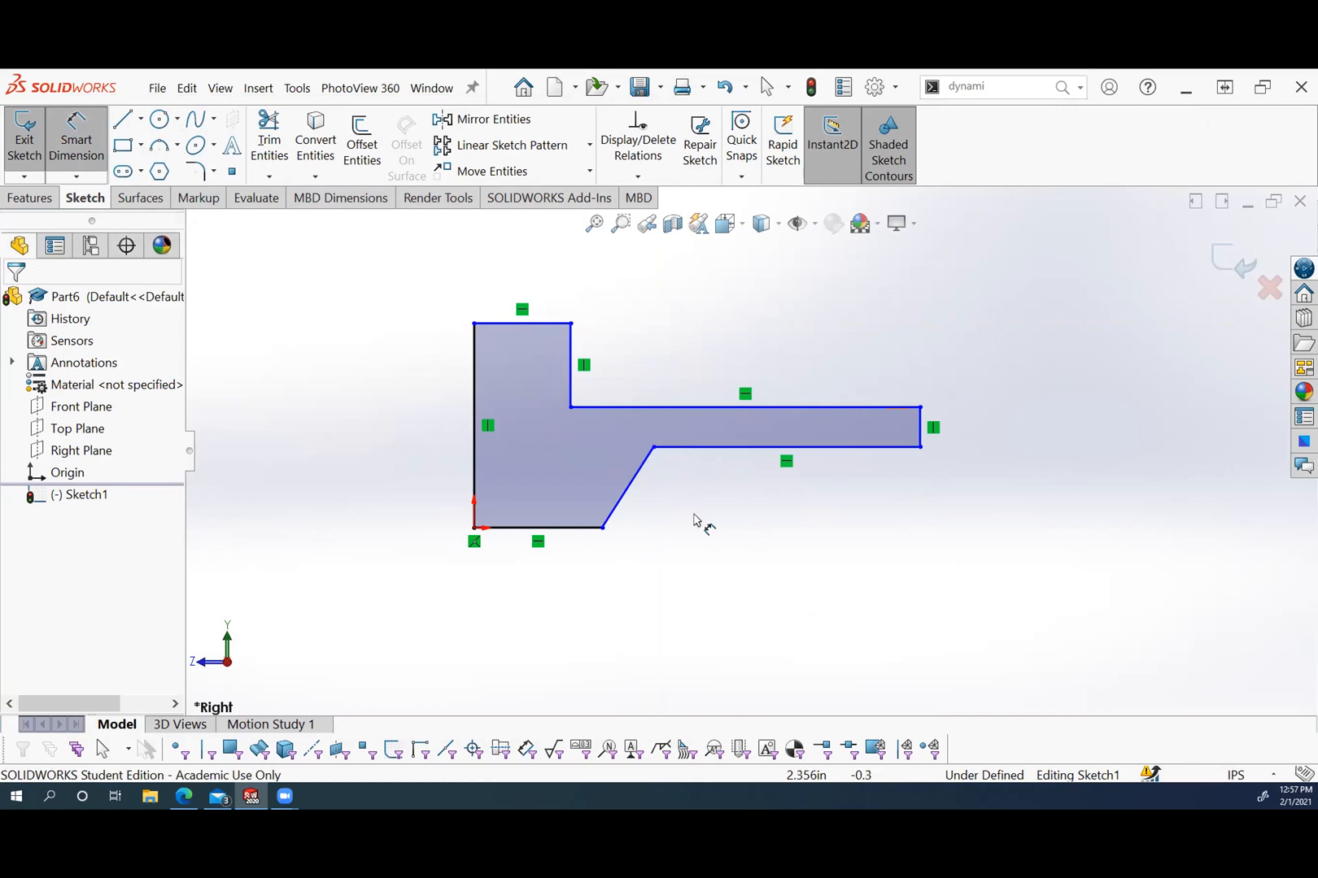
click(478, 374)
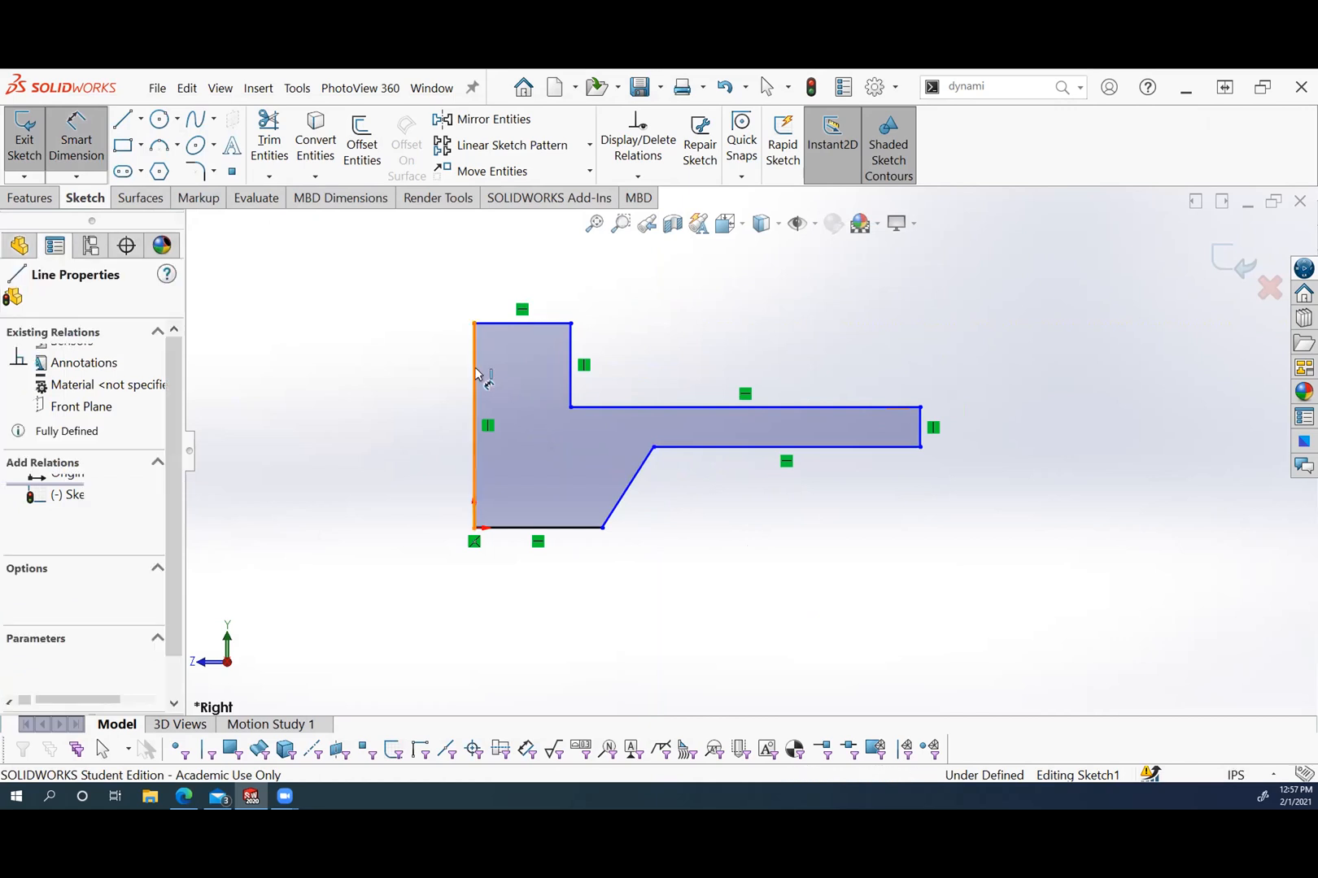
click(918, 439)
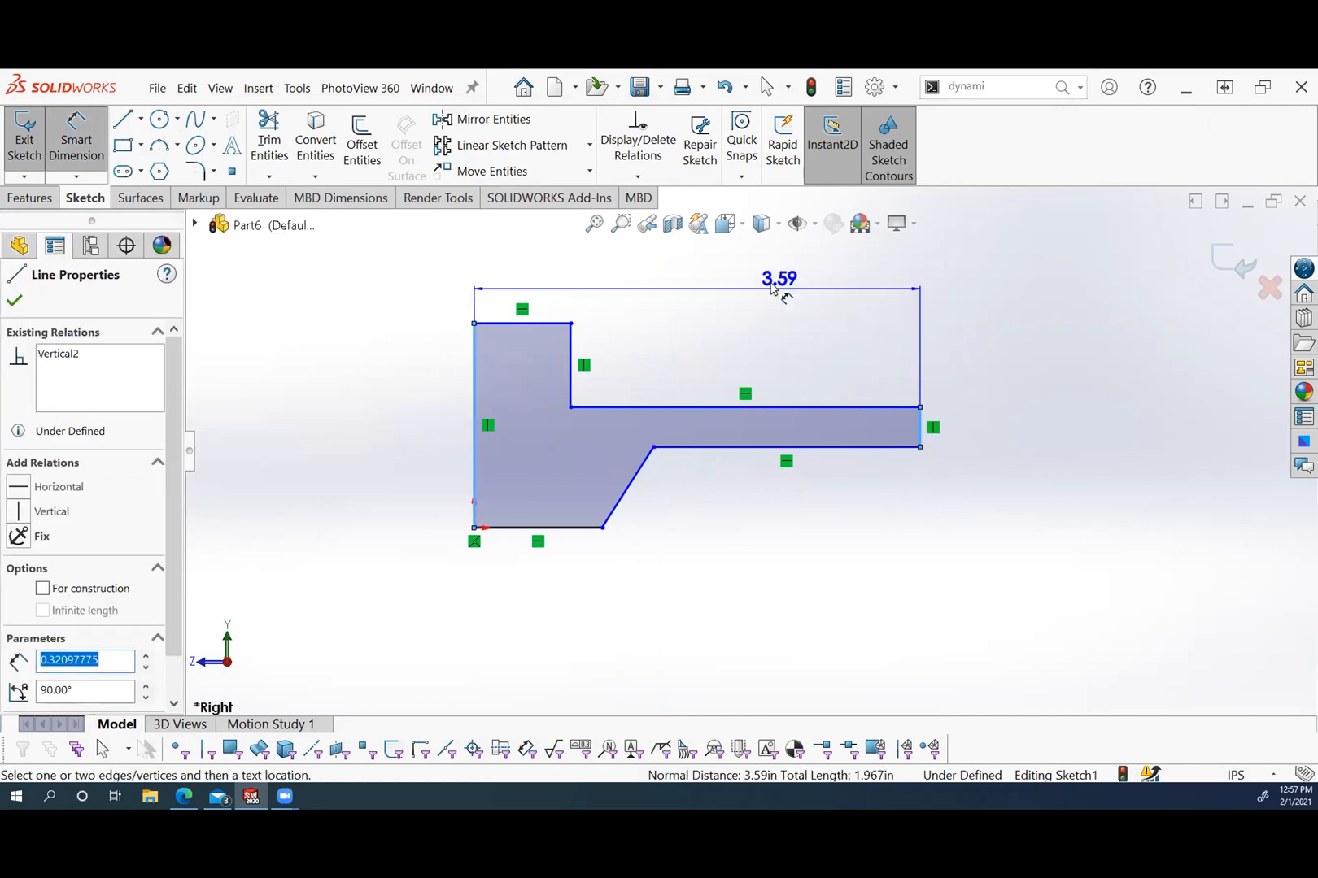
click(752, 290)
text(.6)
key(Return)
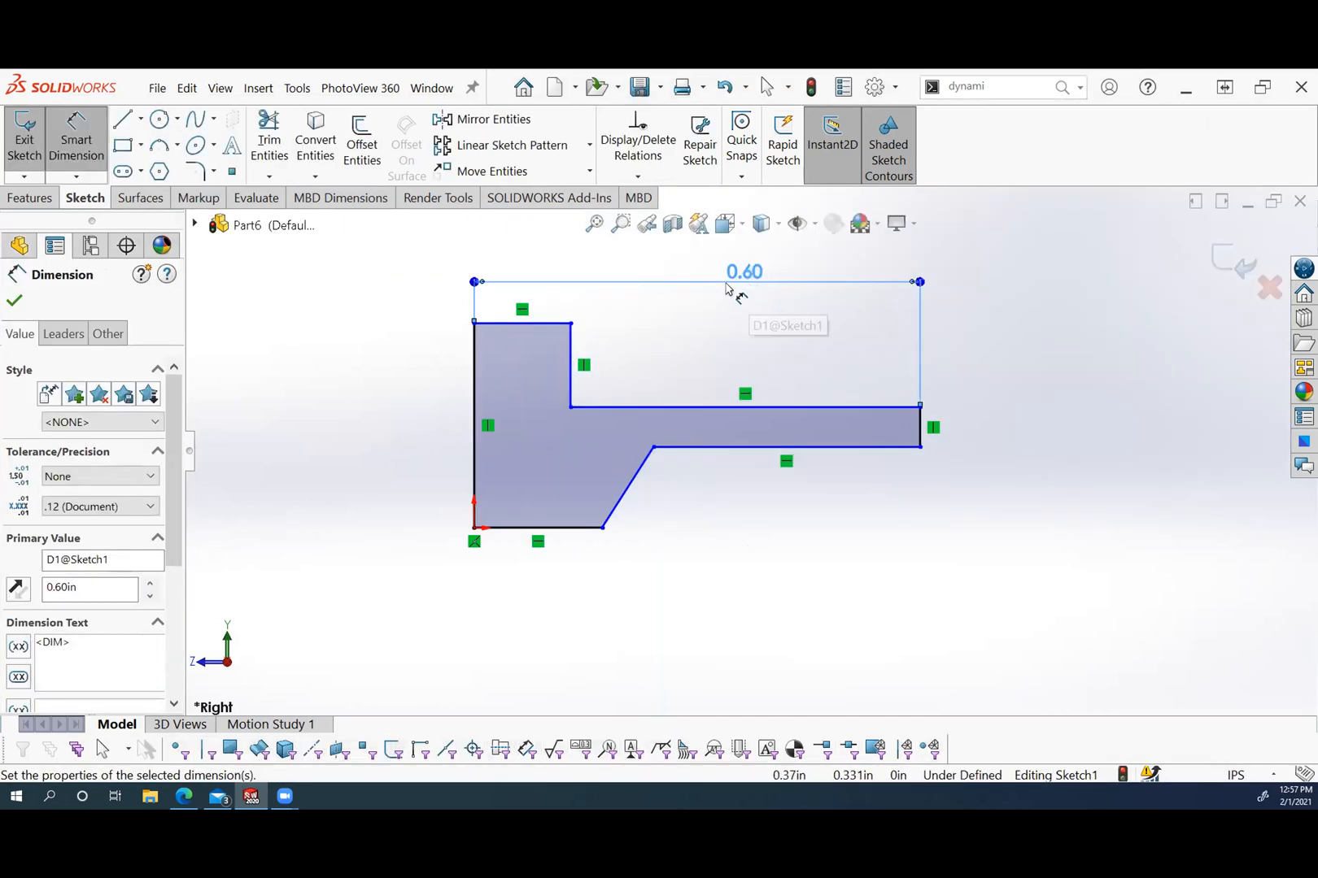
Dimension the profile's top edge as 0.15 in and the vertical edge at the origin as 0.25 in.
click(545, 325)
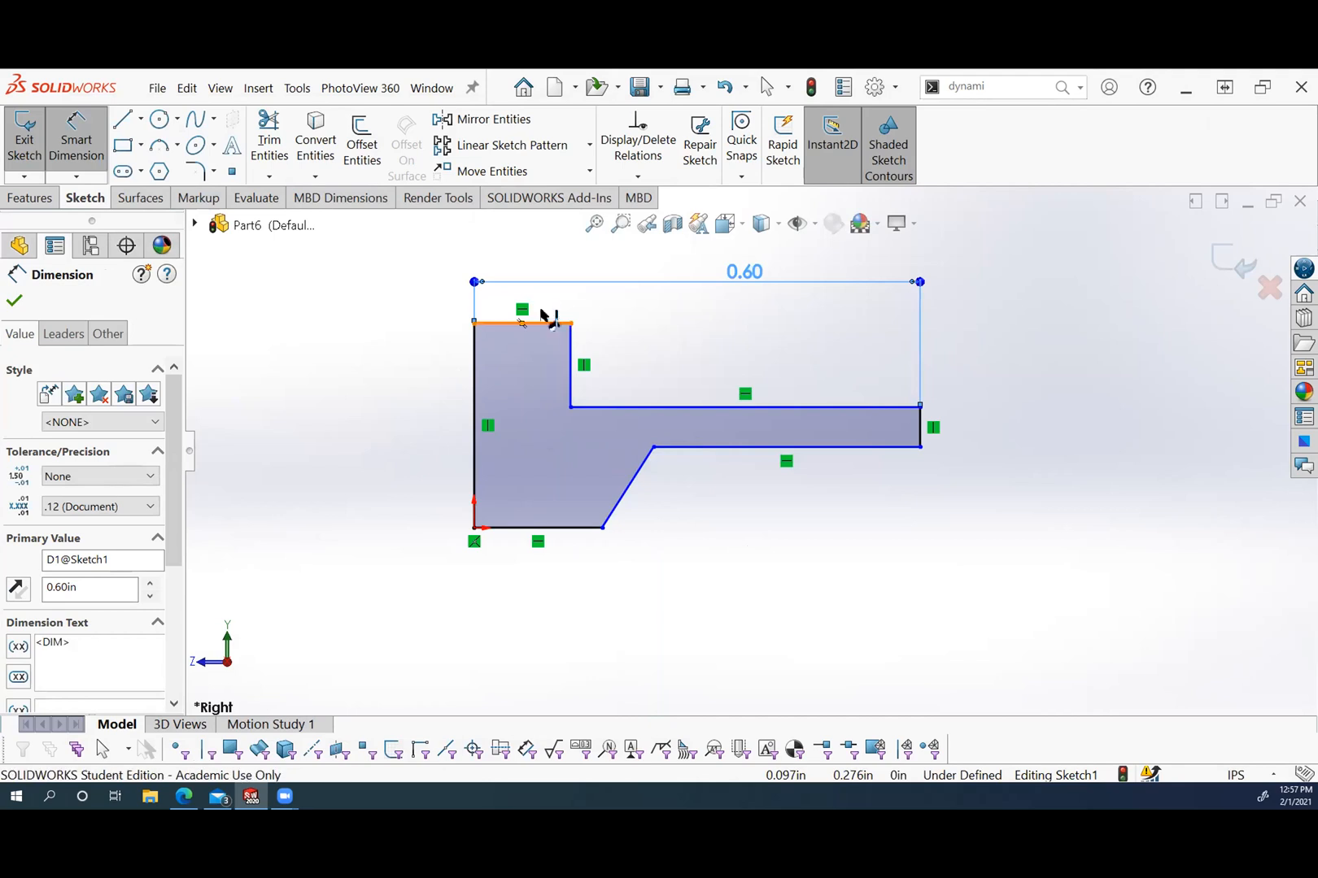
click(543, 307)
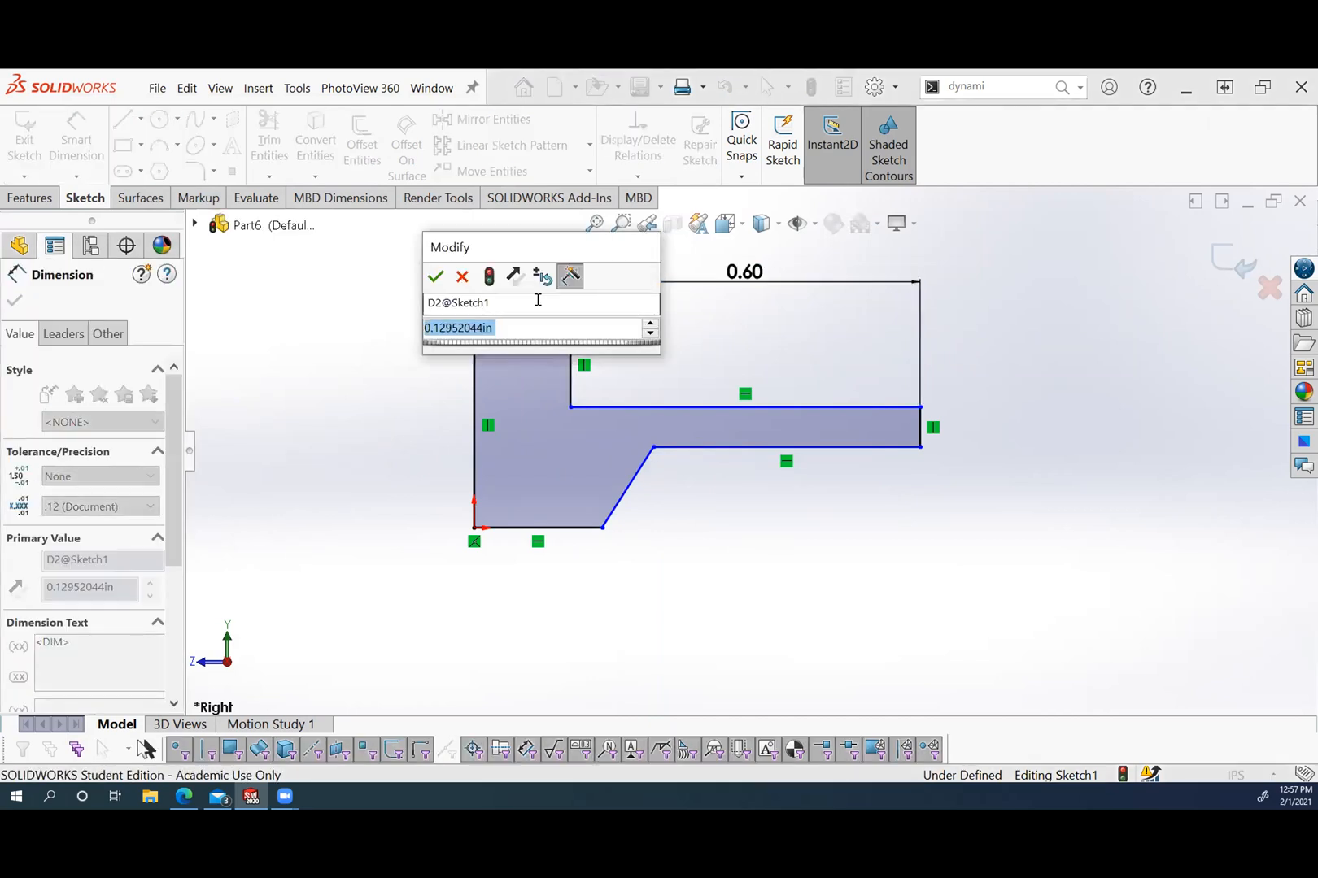
text(.15)
key(Return)
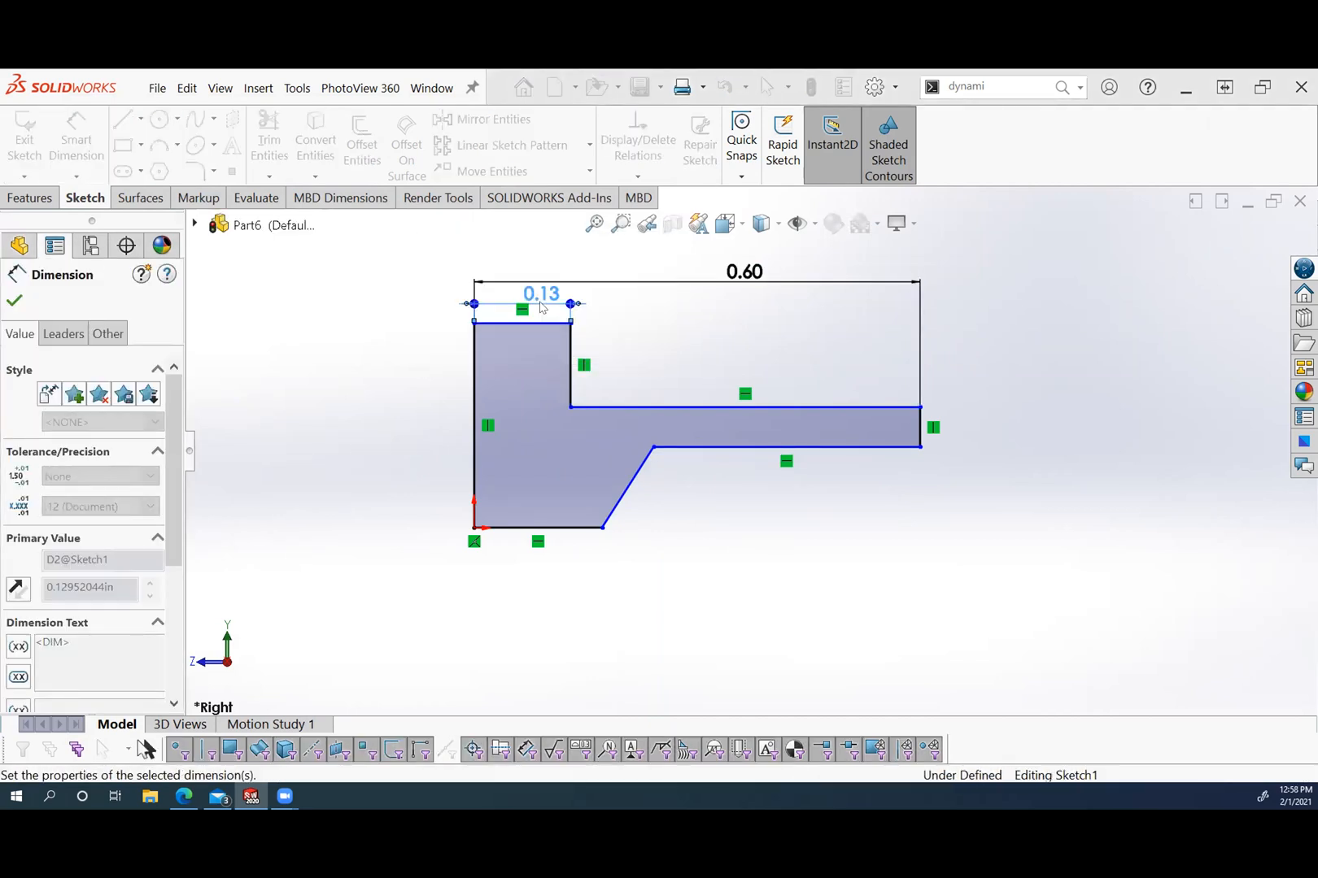
click(475, 384)
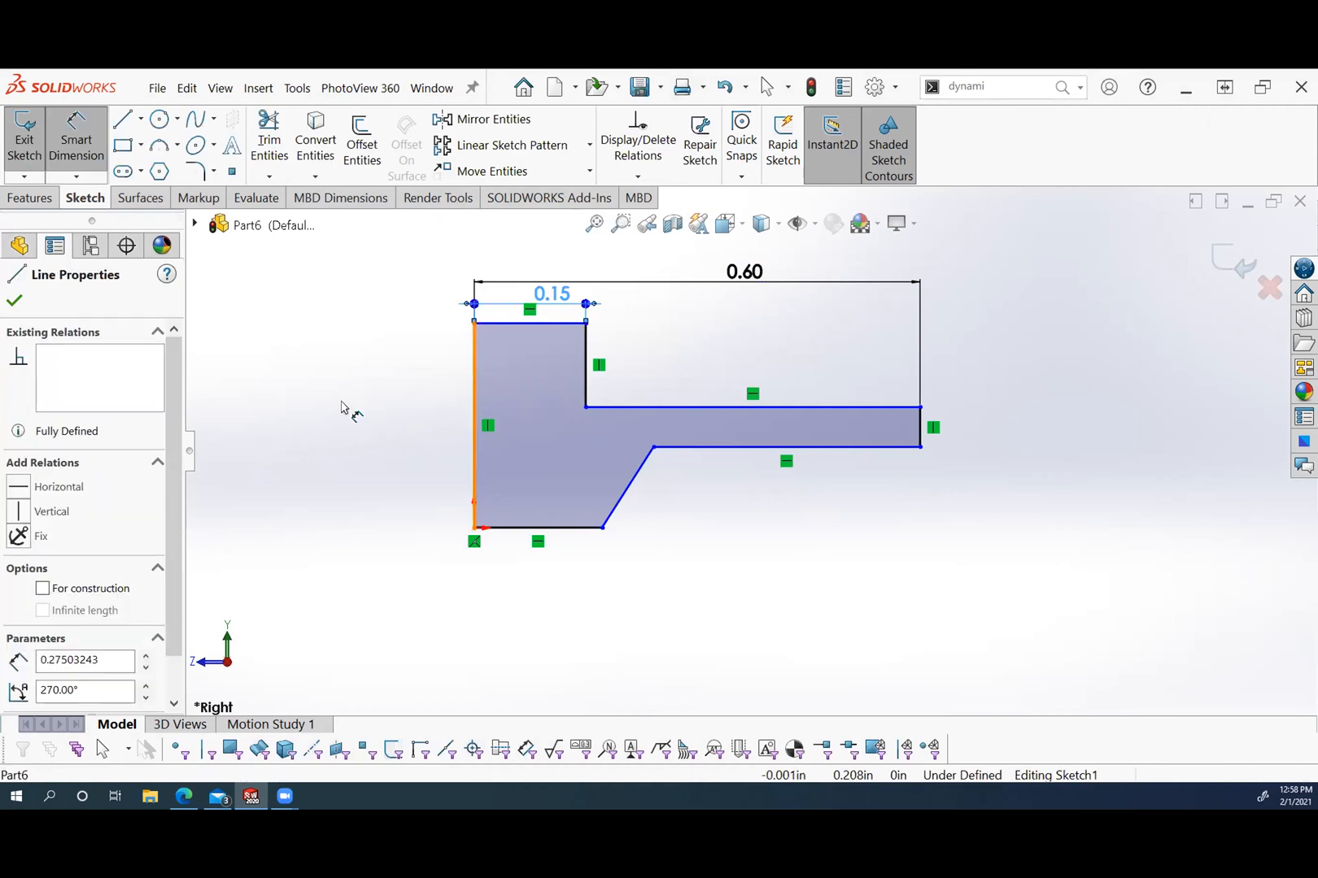
click(393, 427)
text(.25)
key(Return)
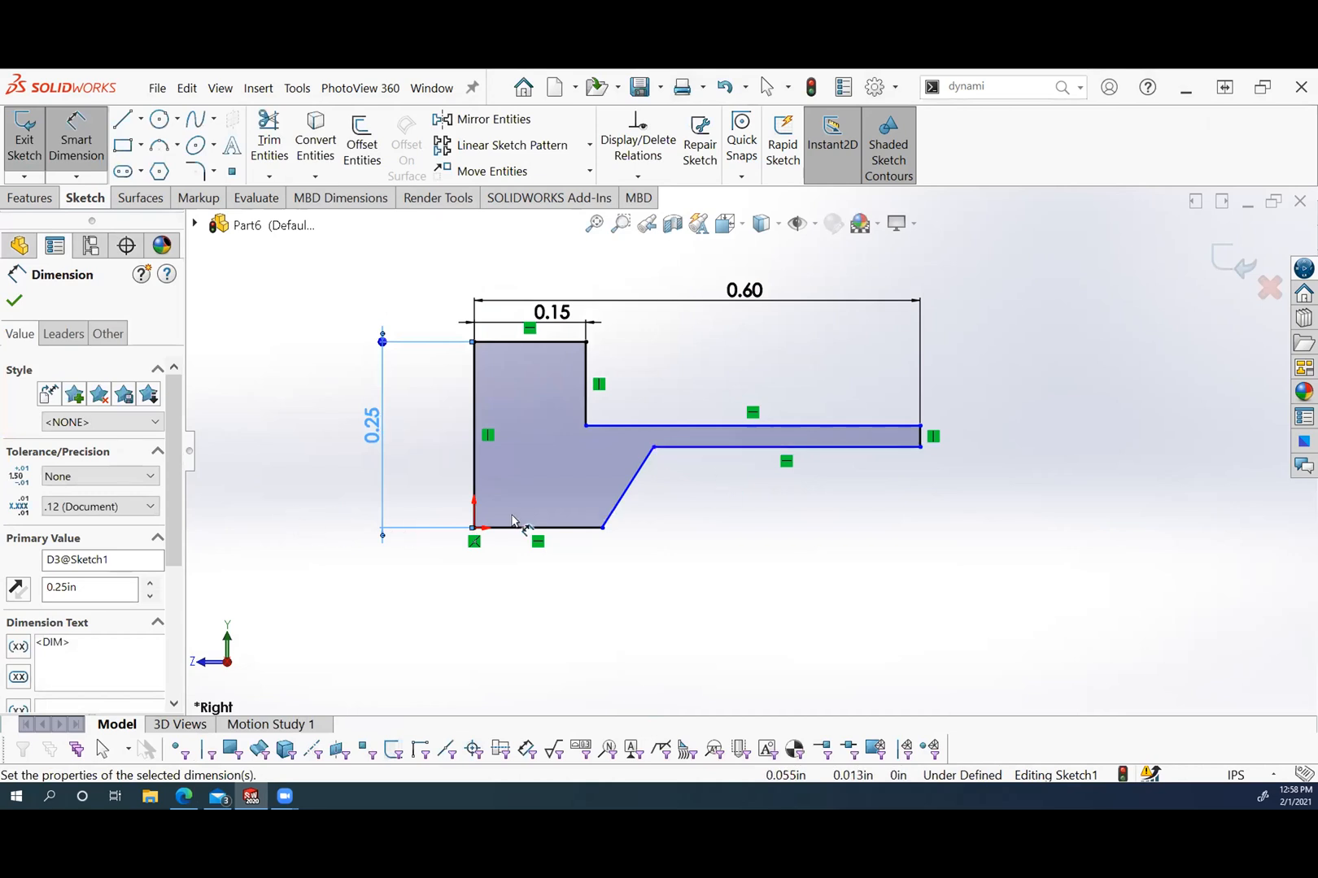
Dimension the vertical distance from the profile's bottom edge to the arm's lower edge as 0.115 in.
click(533, 528)
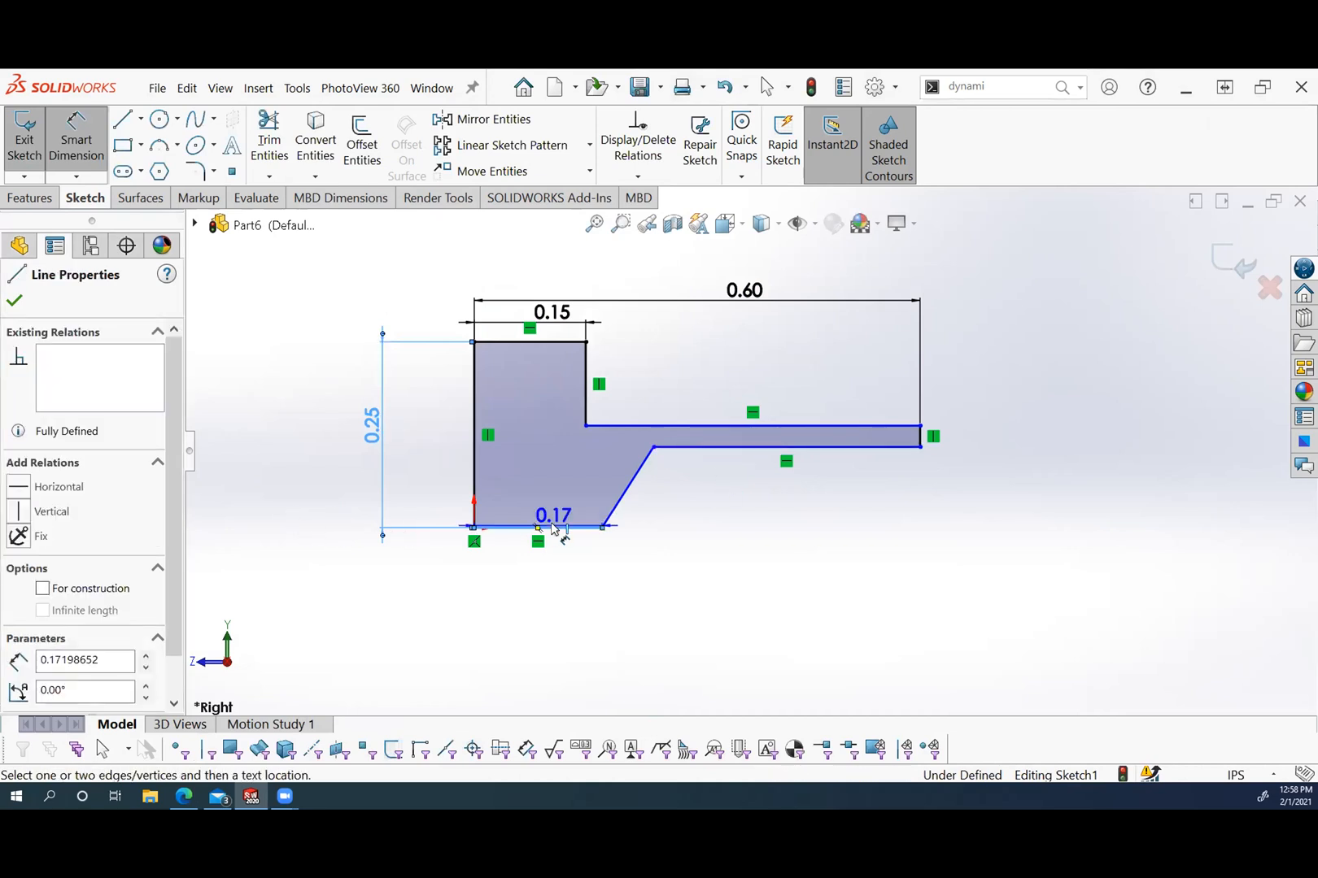
click(771, 446)
click(995, 488)
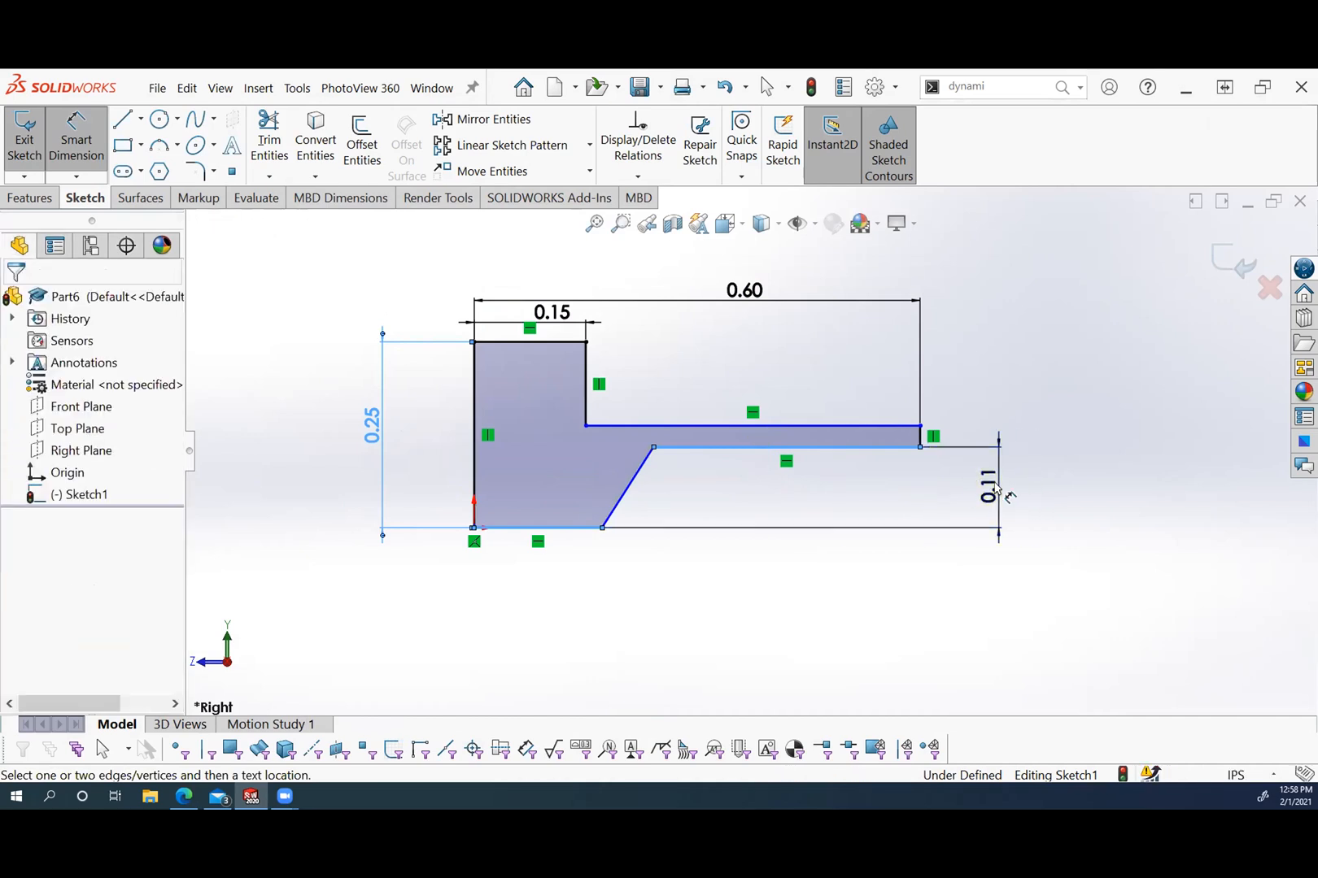
text(.12)
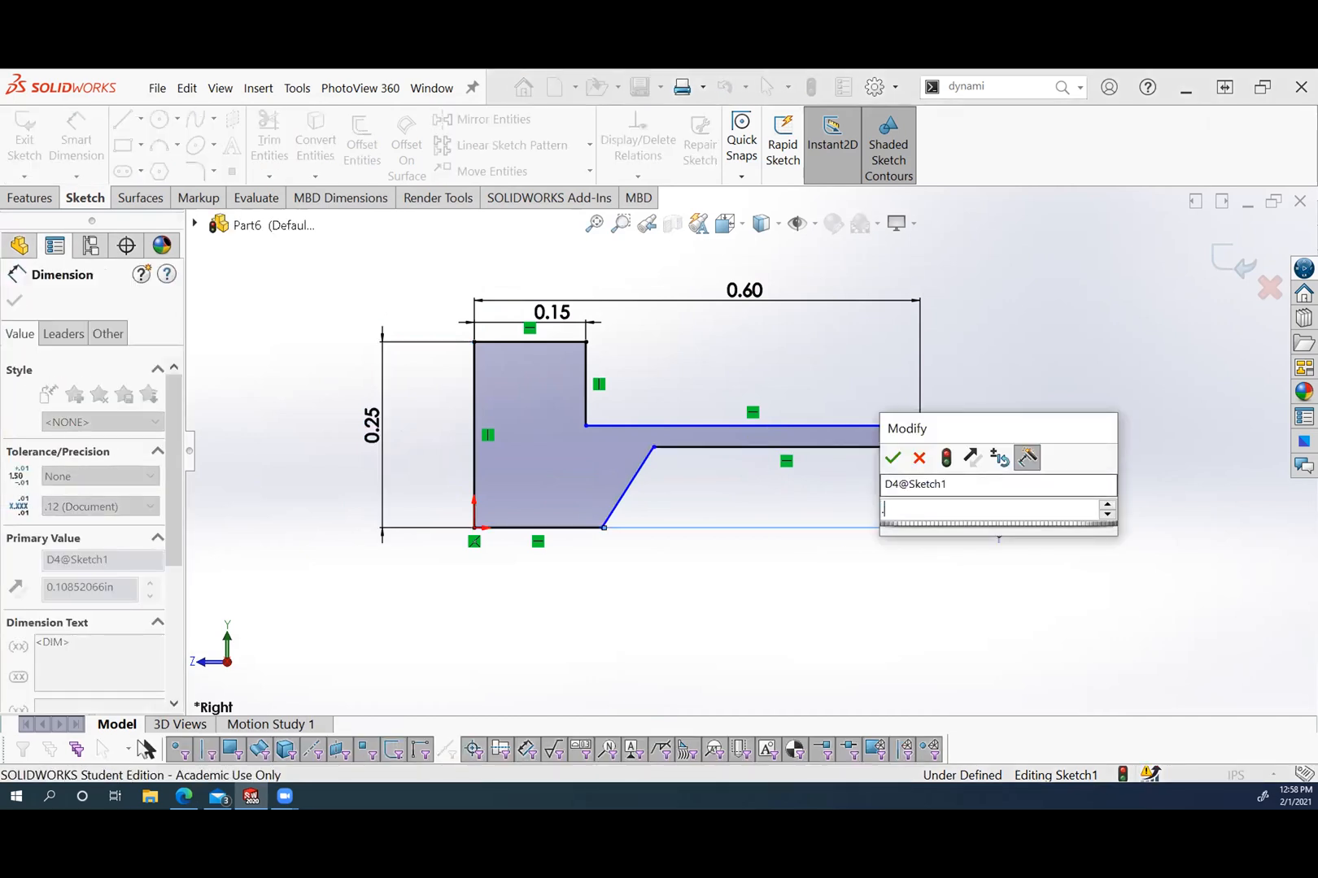
key(Return)
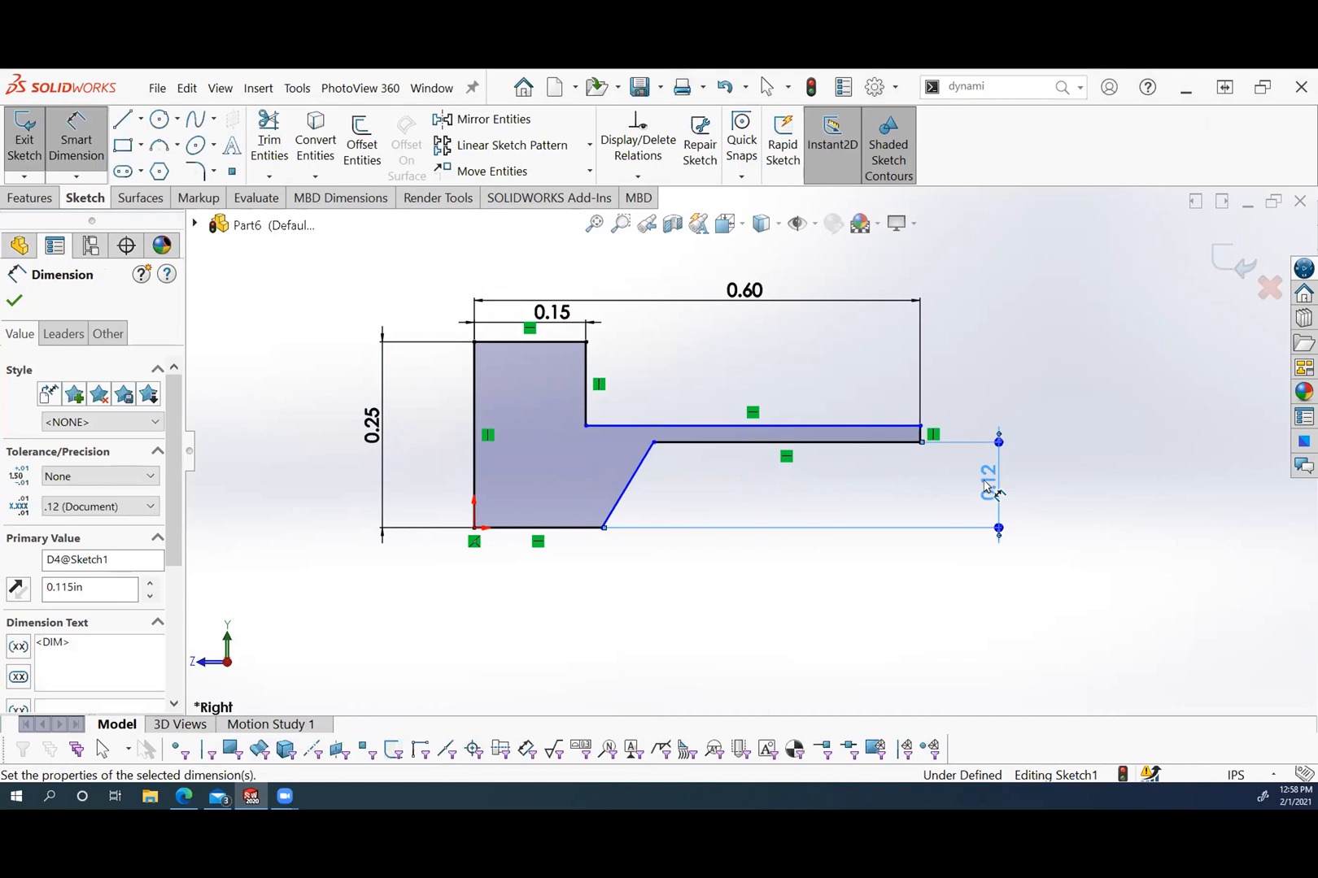
Dimension the vertical distance from the profile's bottom edge to the arm's upper edge as 0.158 in.
click(879, 427)
click(579, 527)
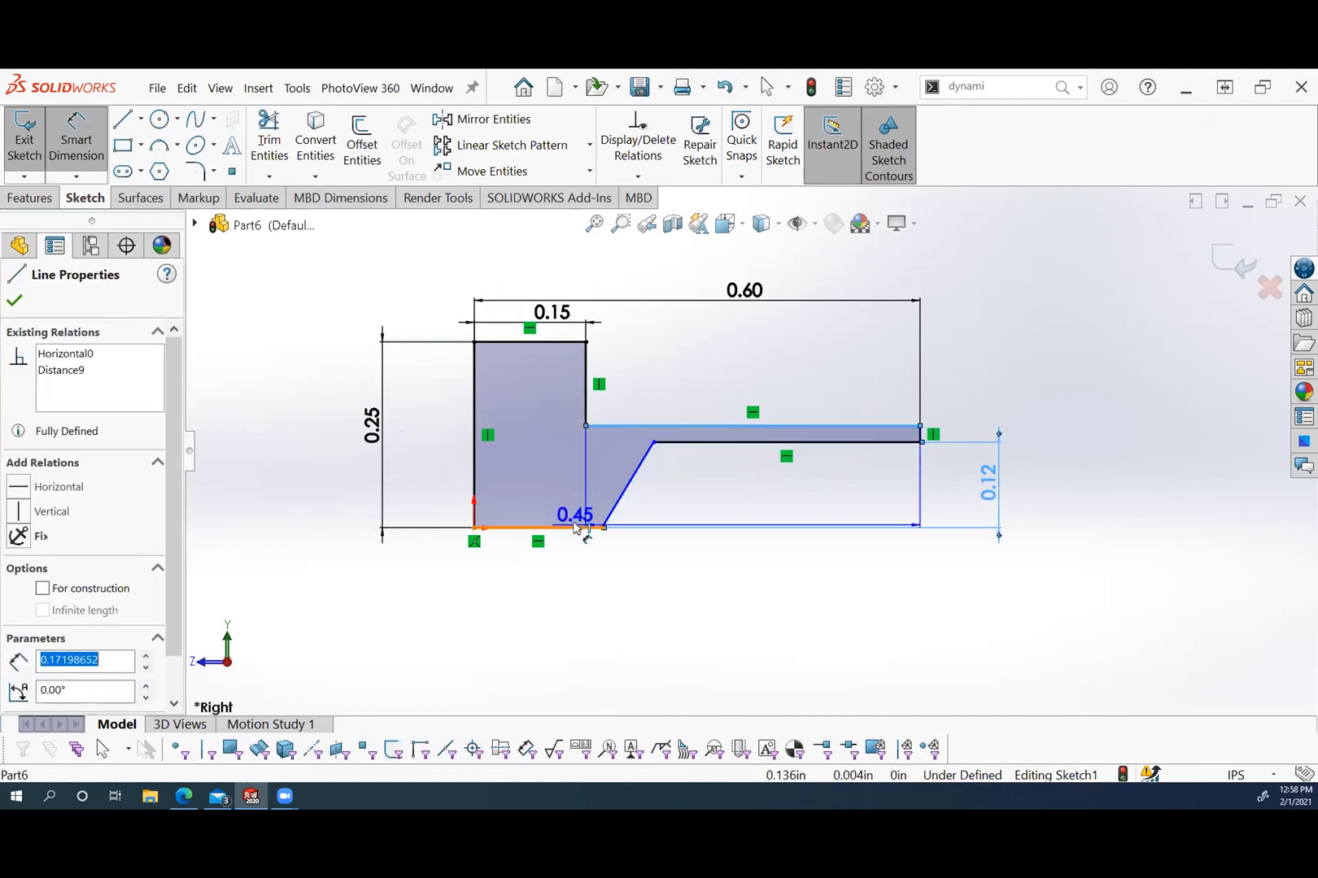
click(1082, 485)
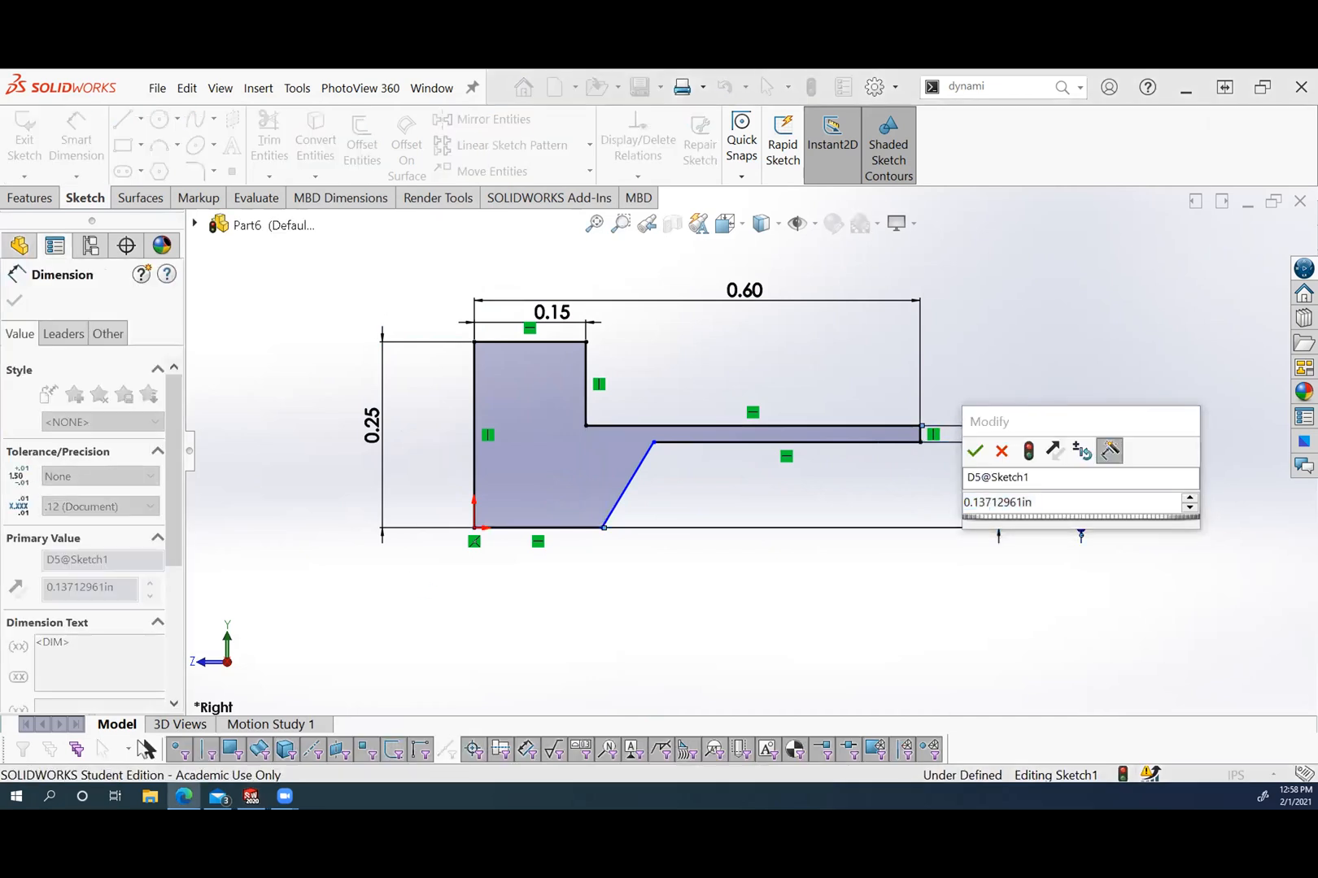
click(1009, 501)
text(0.12)
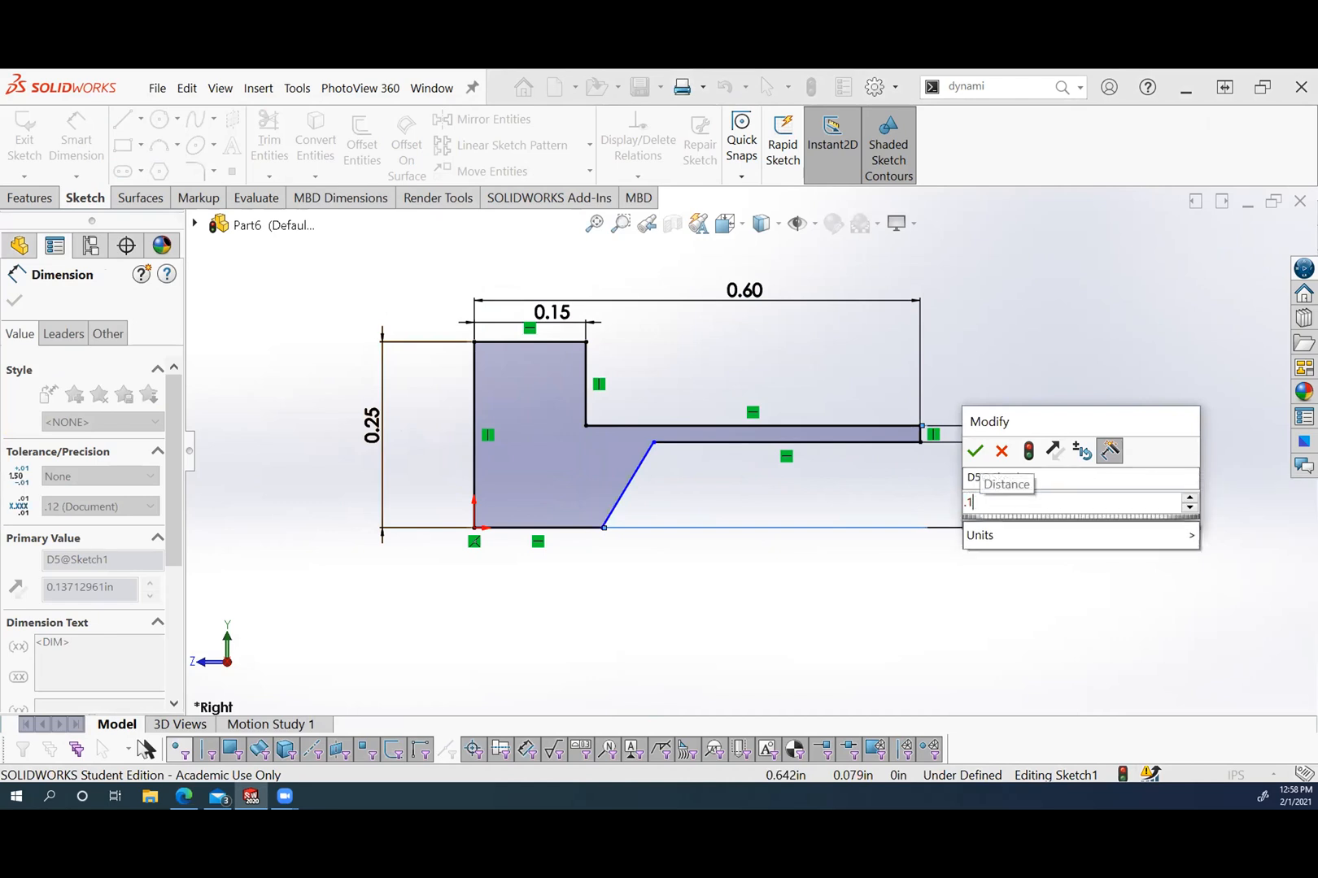
key(Return)
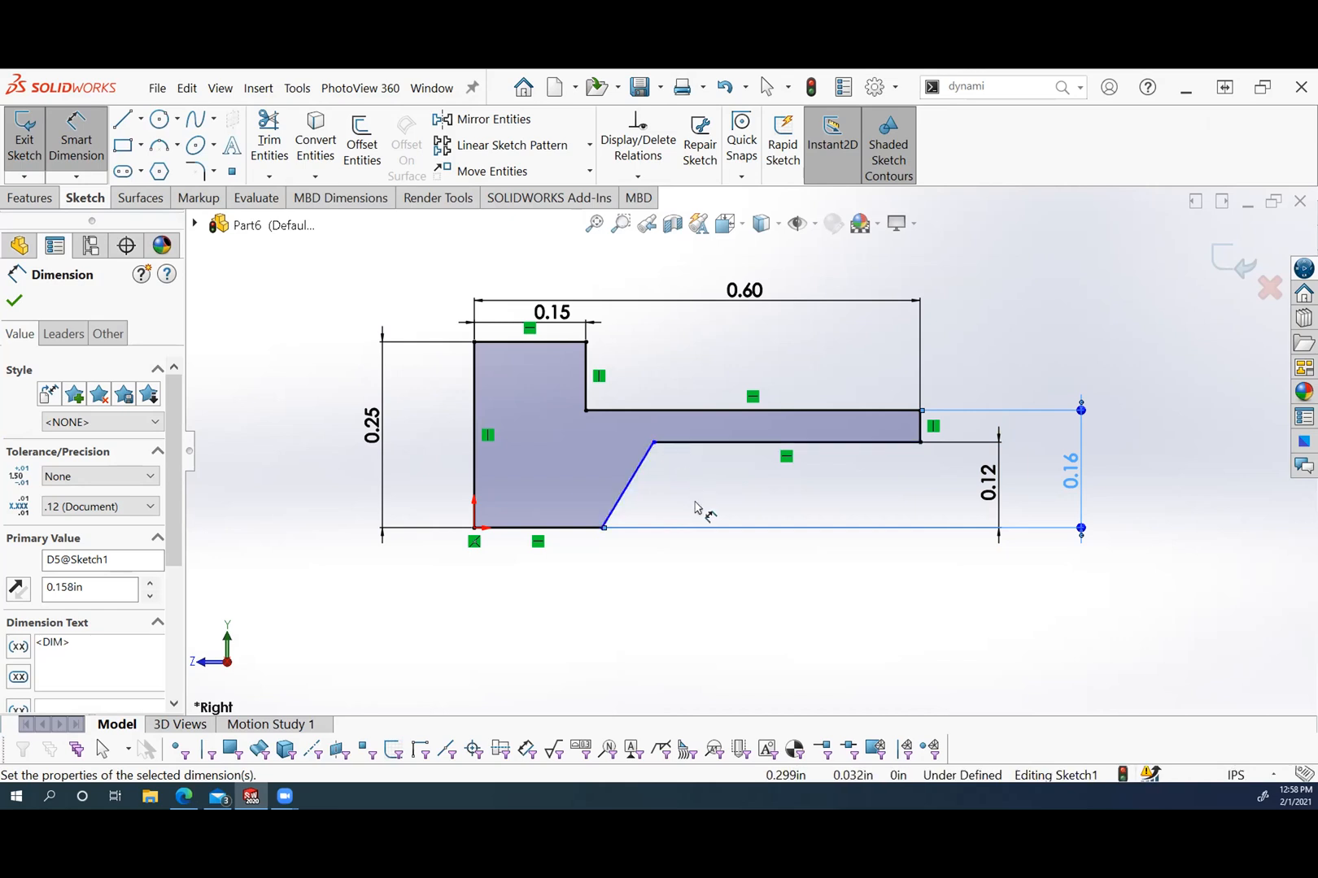
Dimension the angle between the slanted edge and the profile's bottom edge as 59 degrees.
click(634, 476)
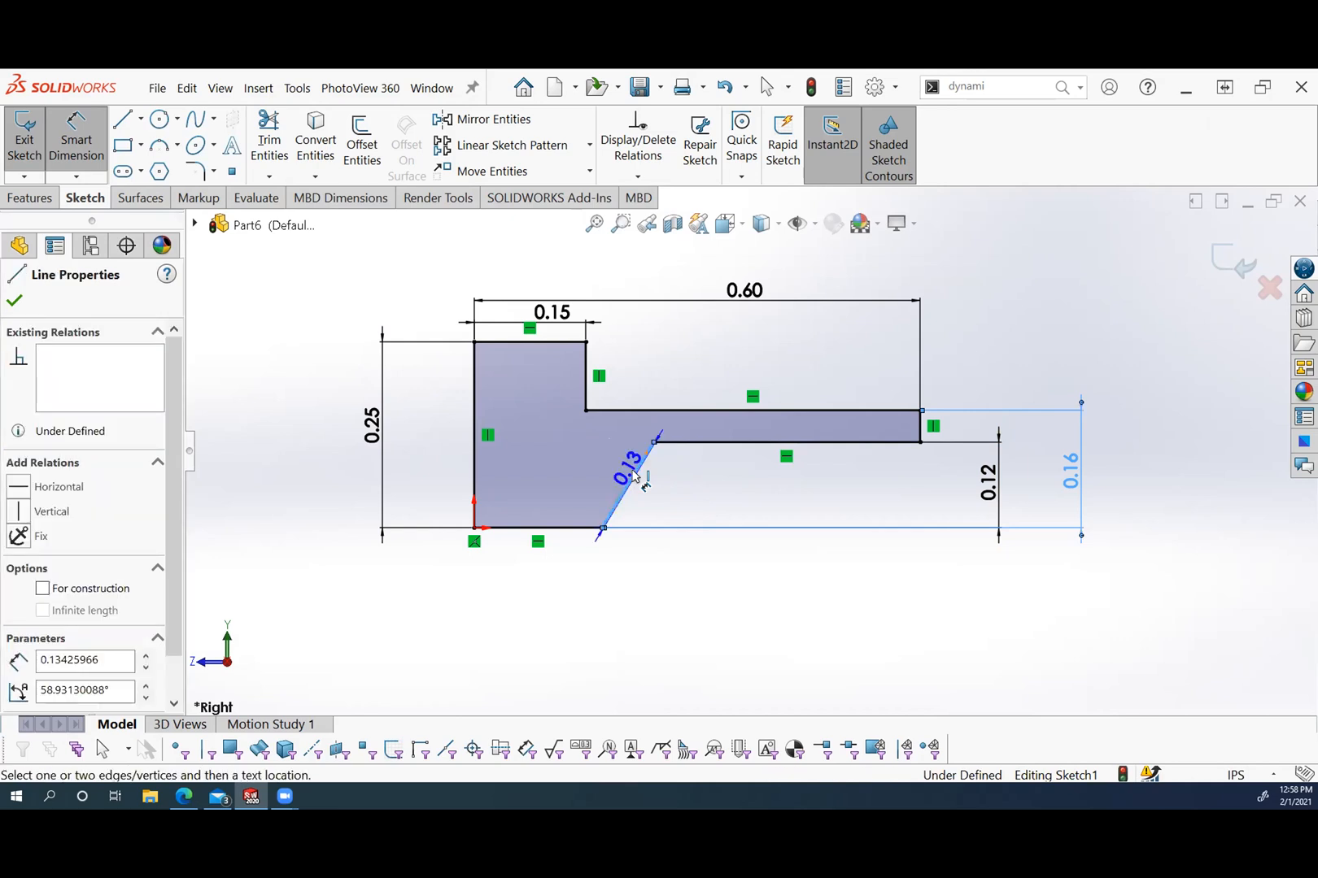
click(573, 529)
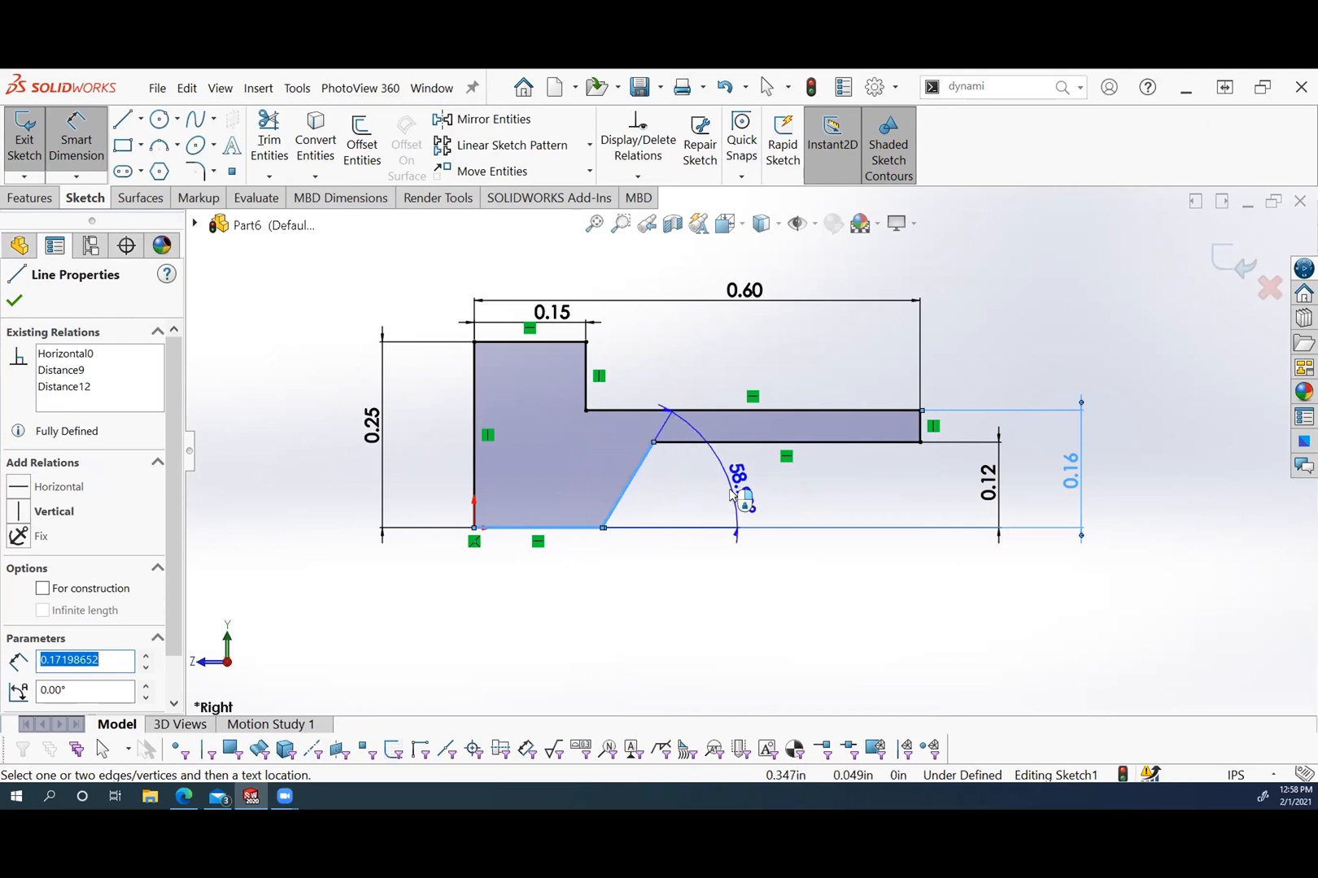
click(732, 498)
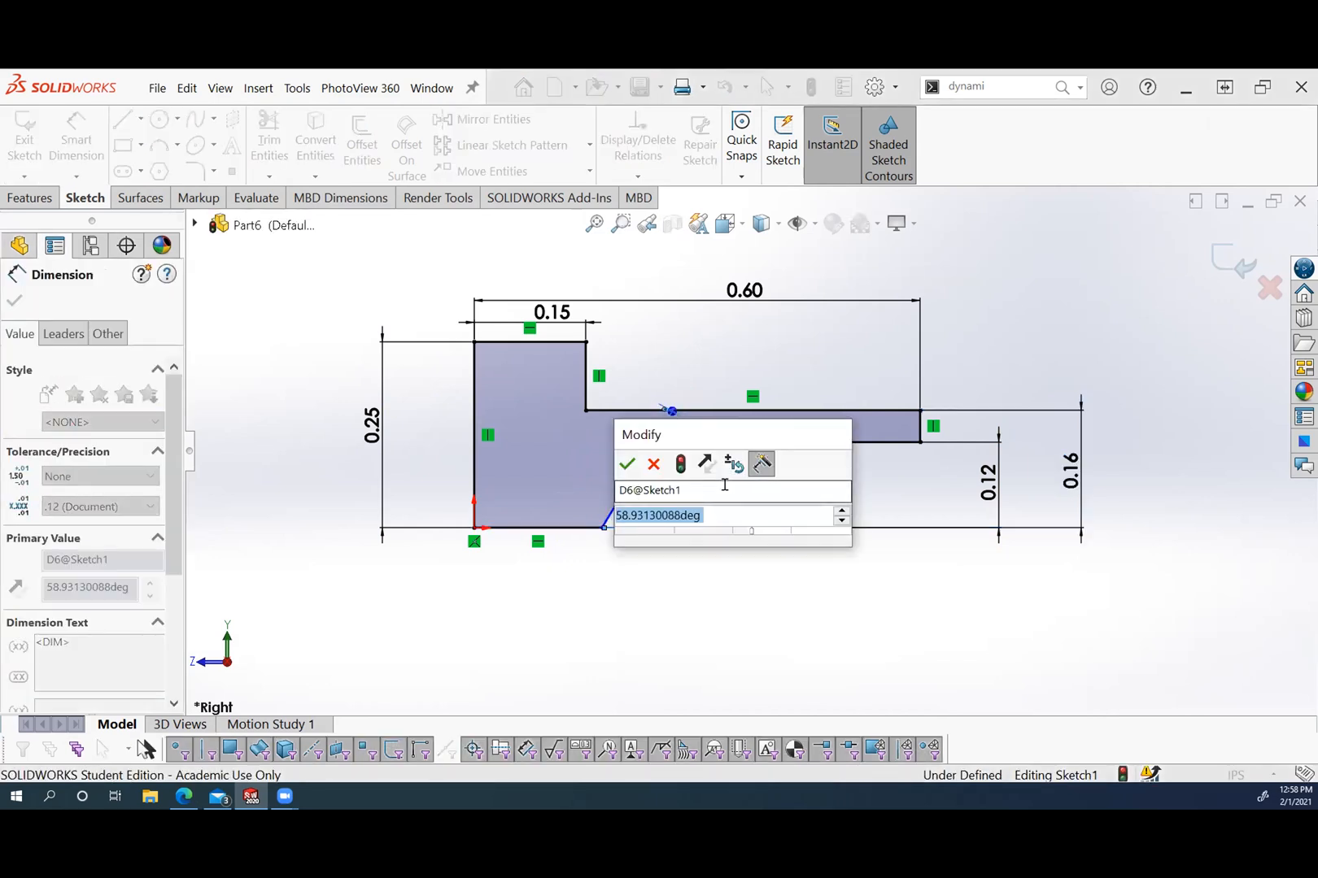
text(59)
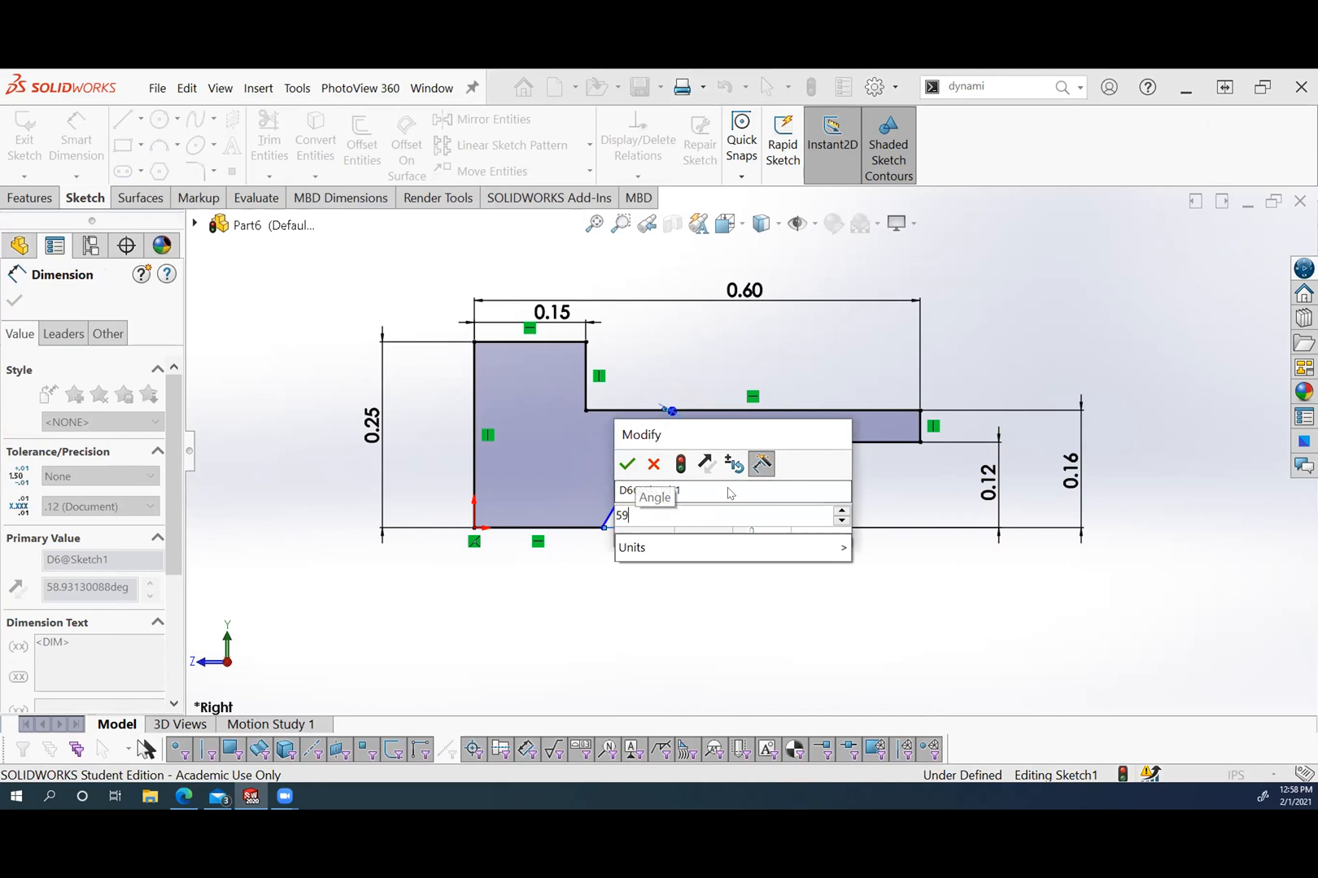
key(Return)
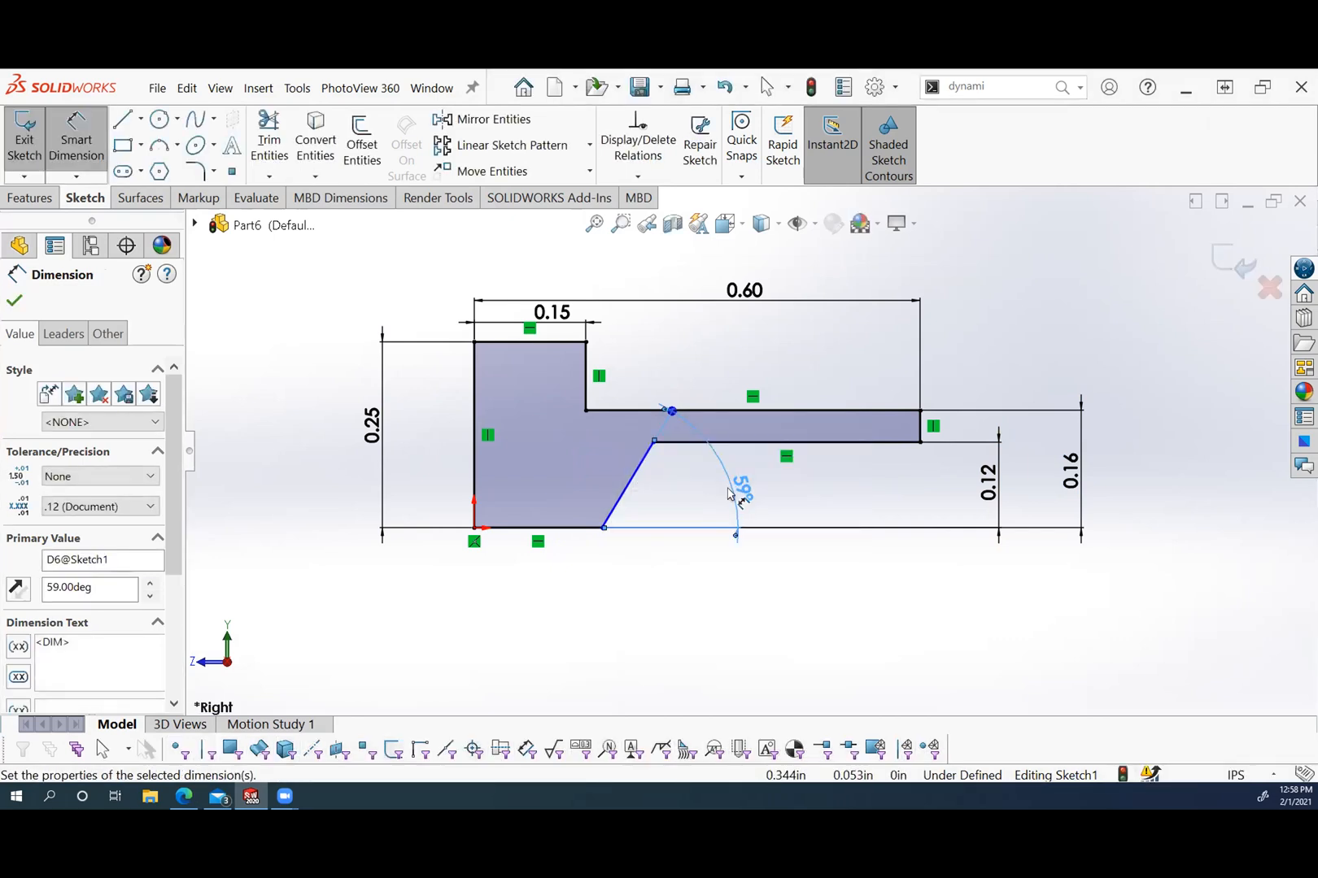
scroll(835, 579, up, 1)
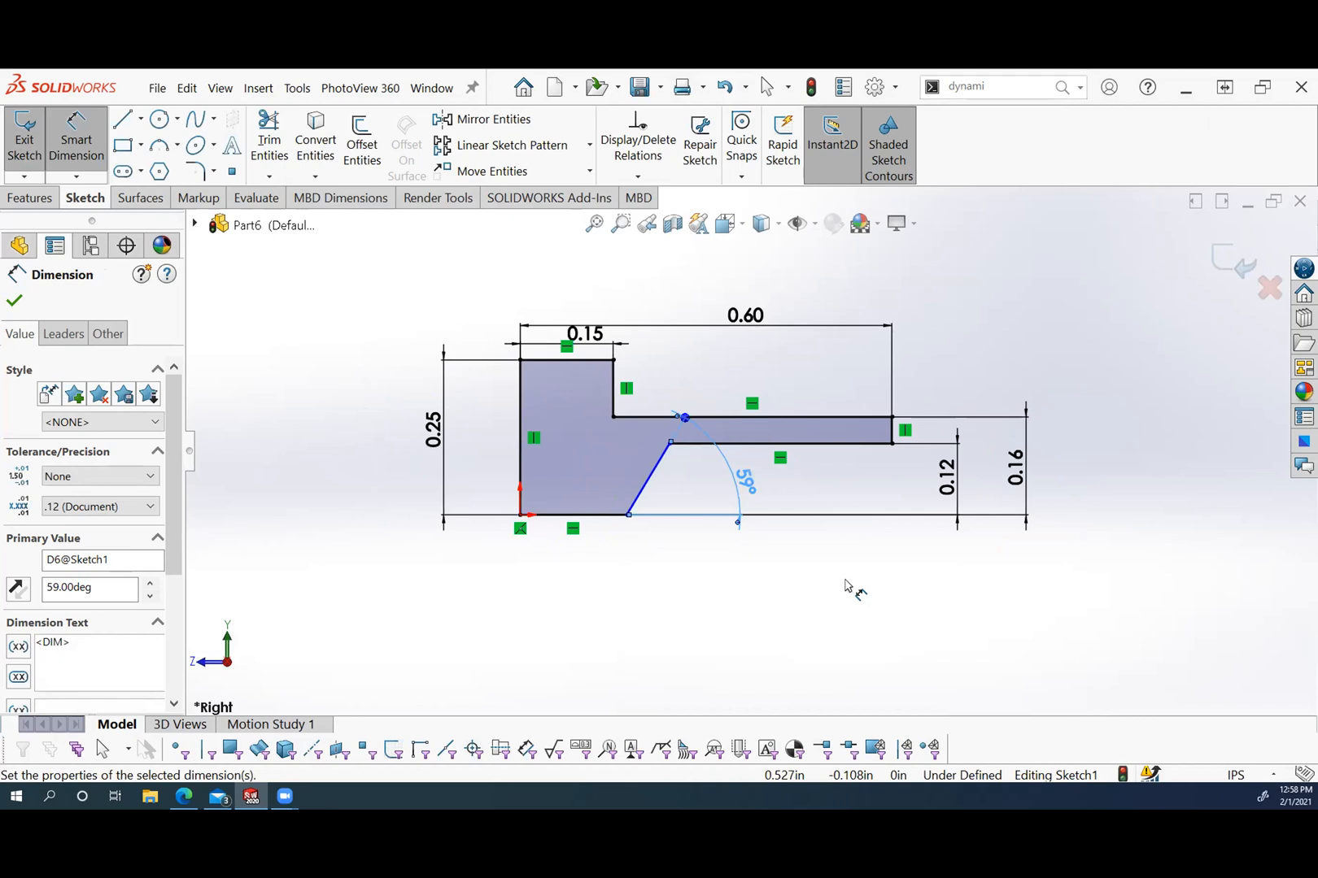
key(Escape)
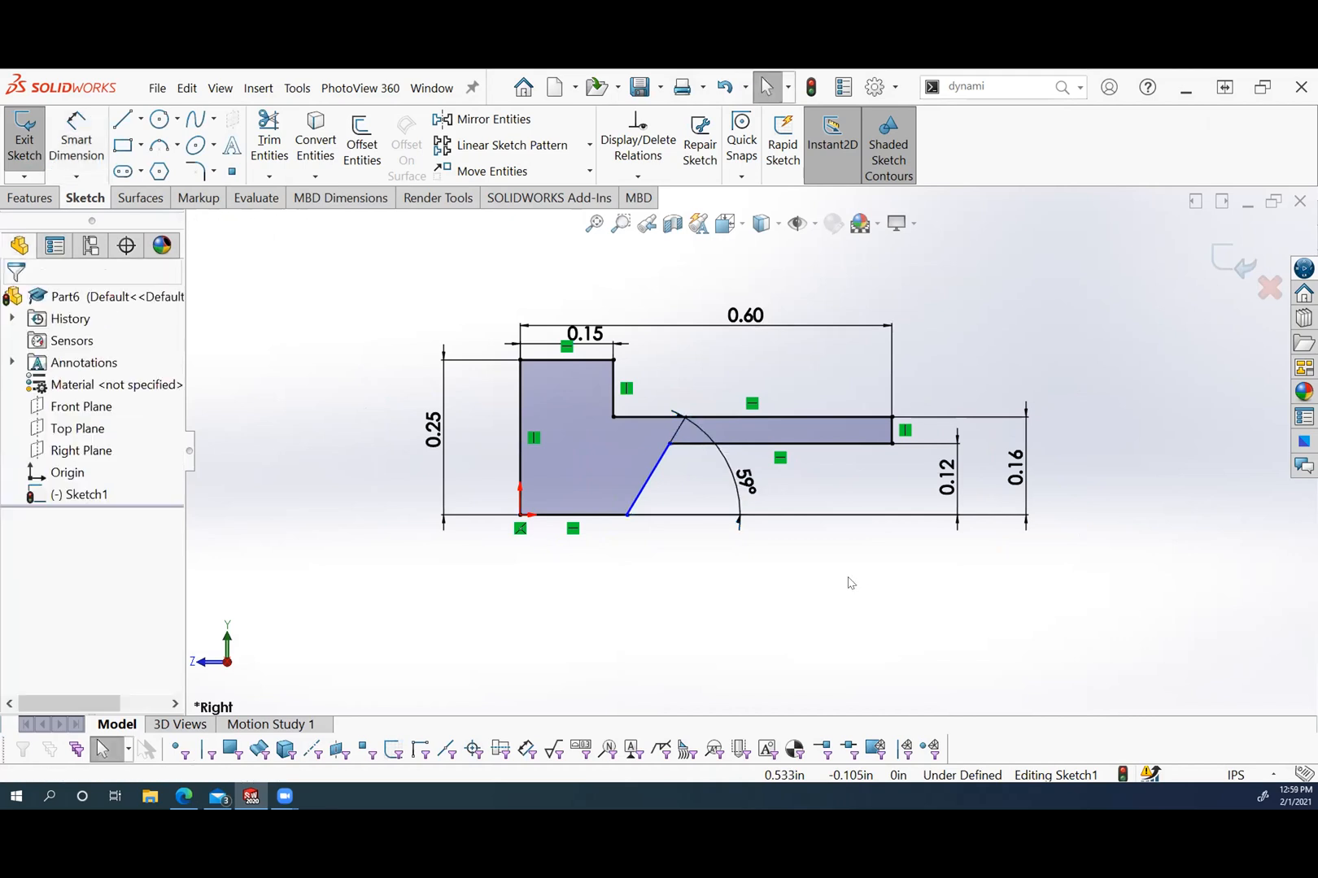
Shift the slanted edge toward the origin to test its freedom, and dimension the arm's lower edge as 0.425 in.
click(641, 495)
drag(642, 495, 599, 515)
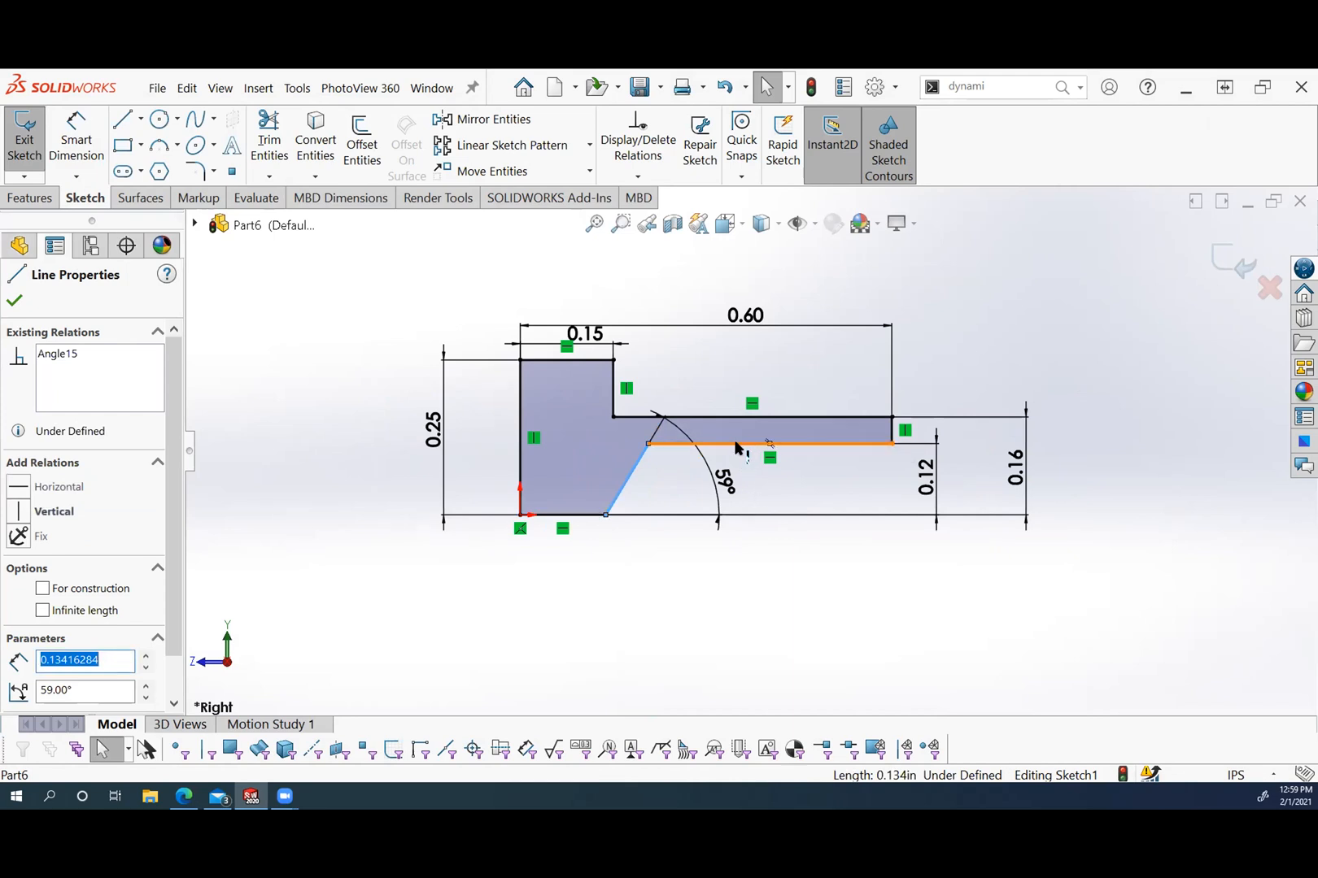
click(76, 143)
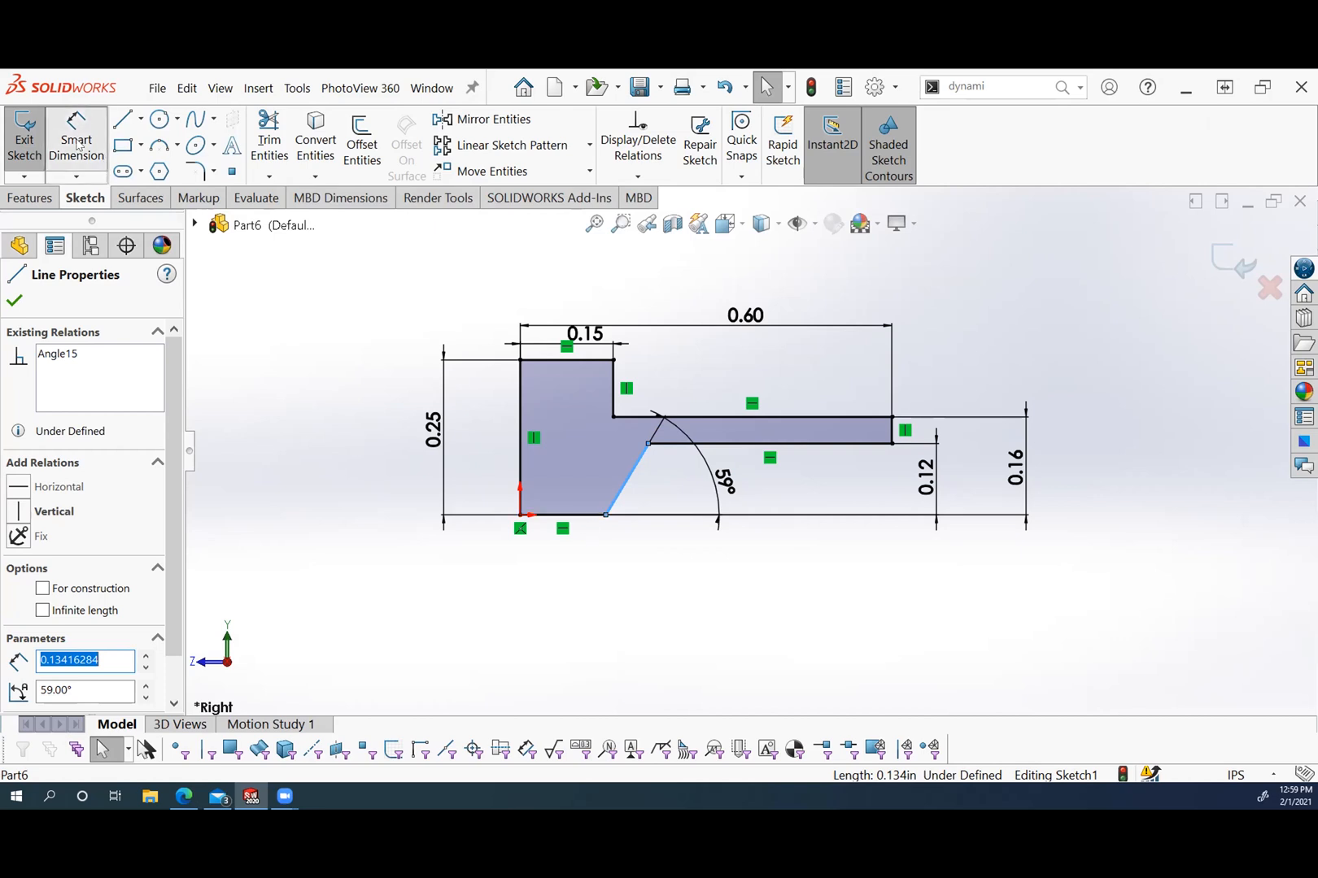
click(781, 445)
click(784, 592)
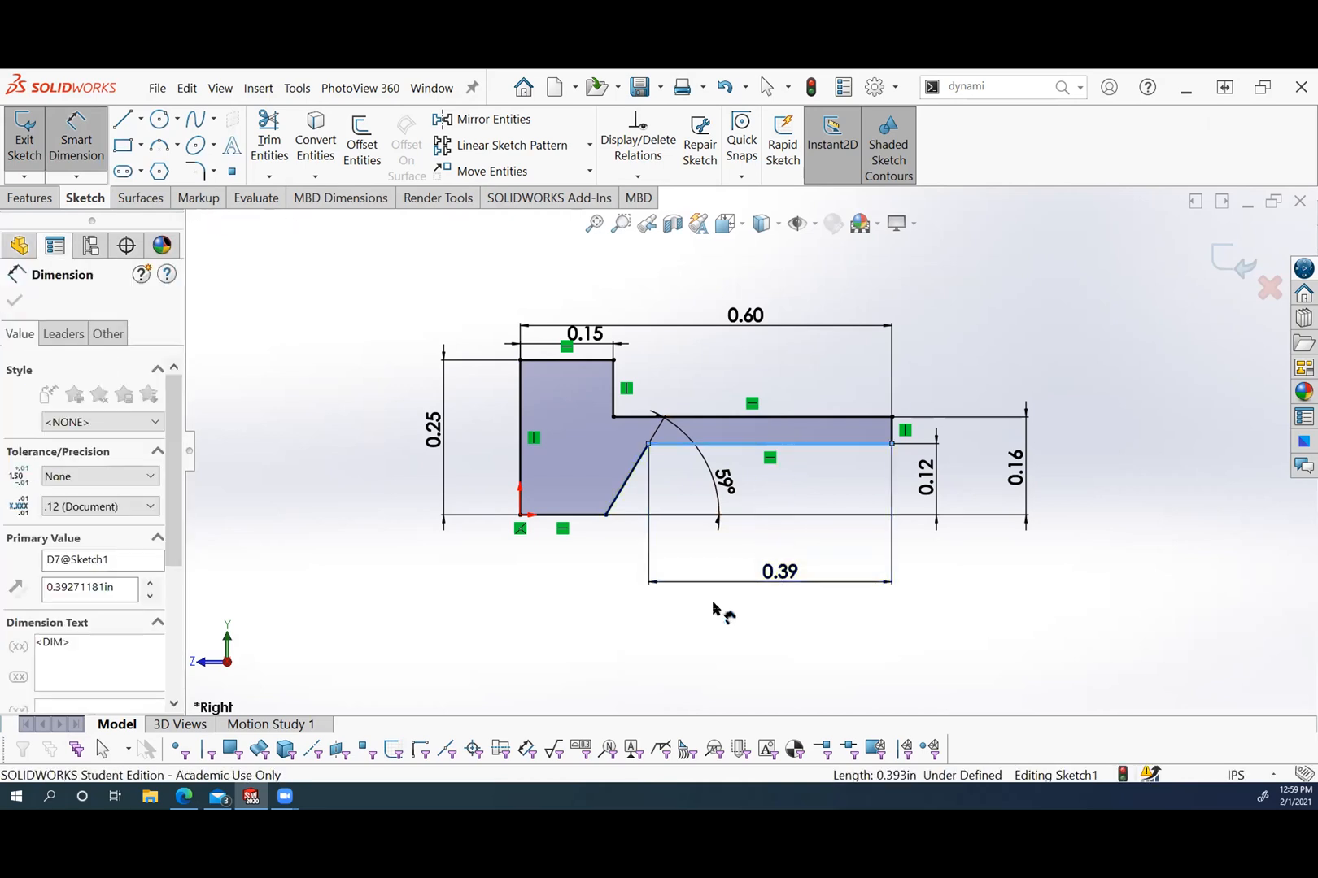
text(.425)
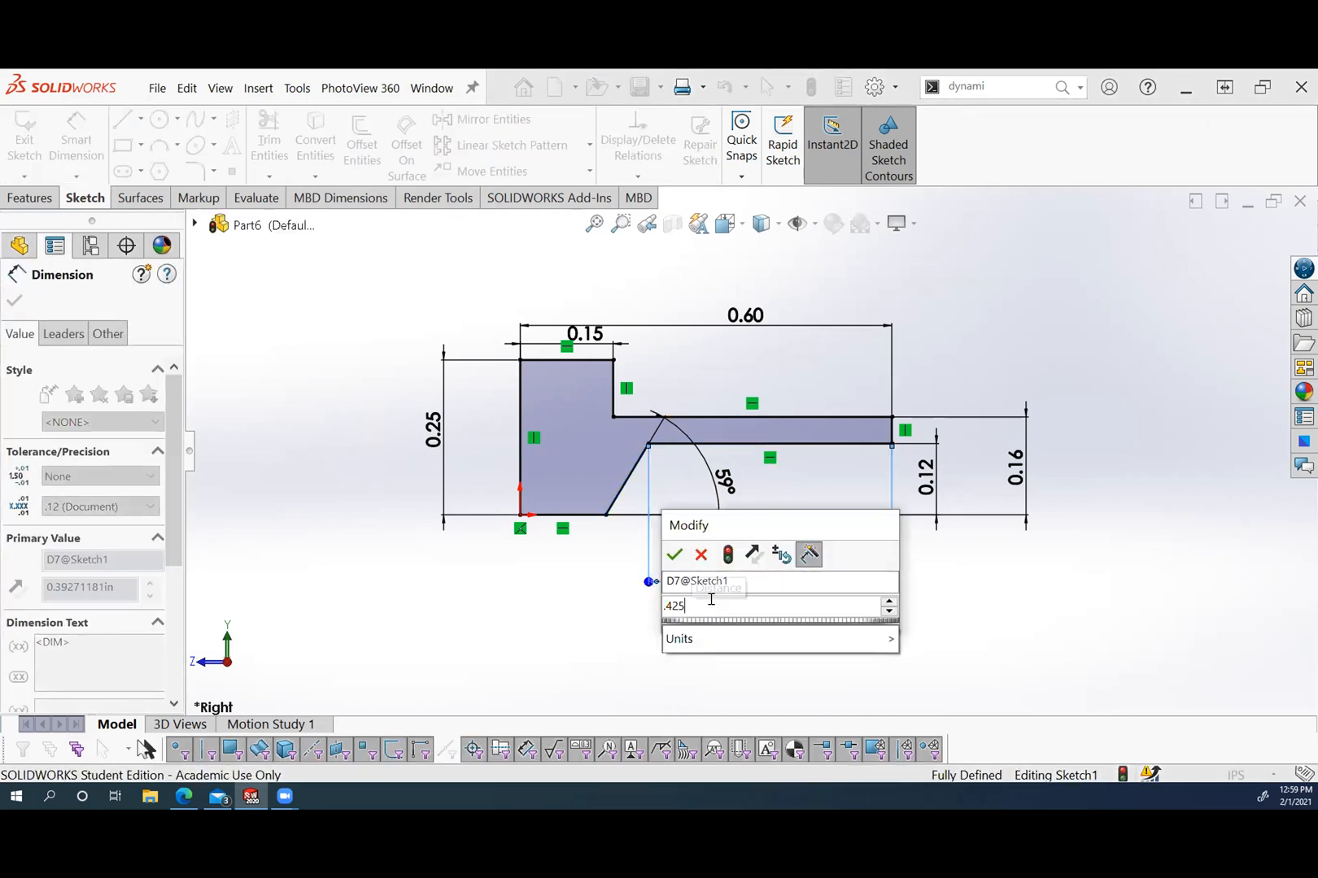
key(Return)
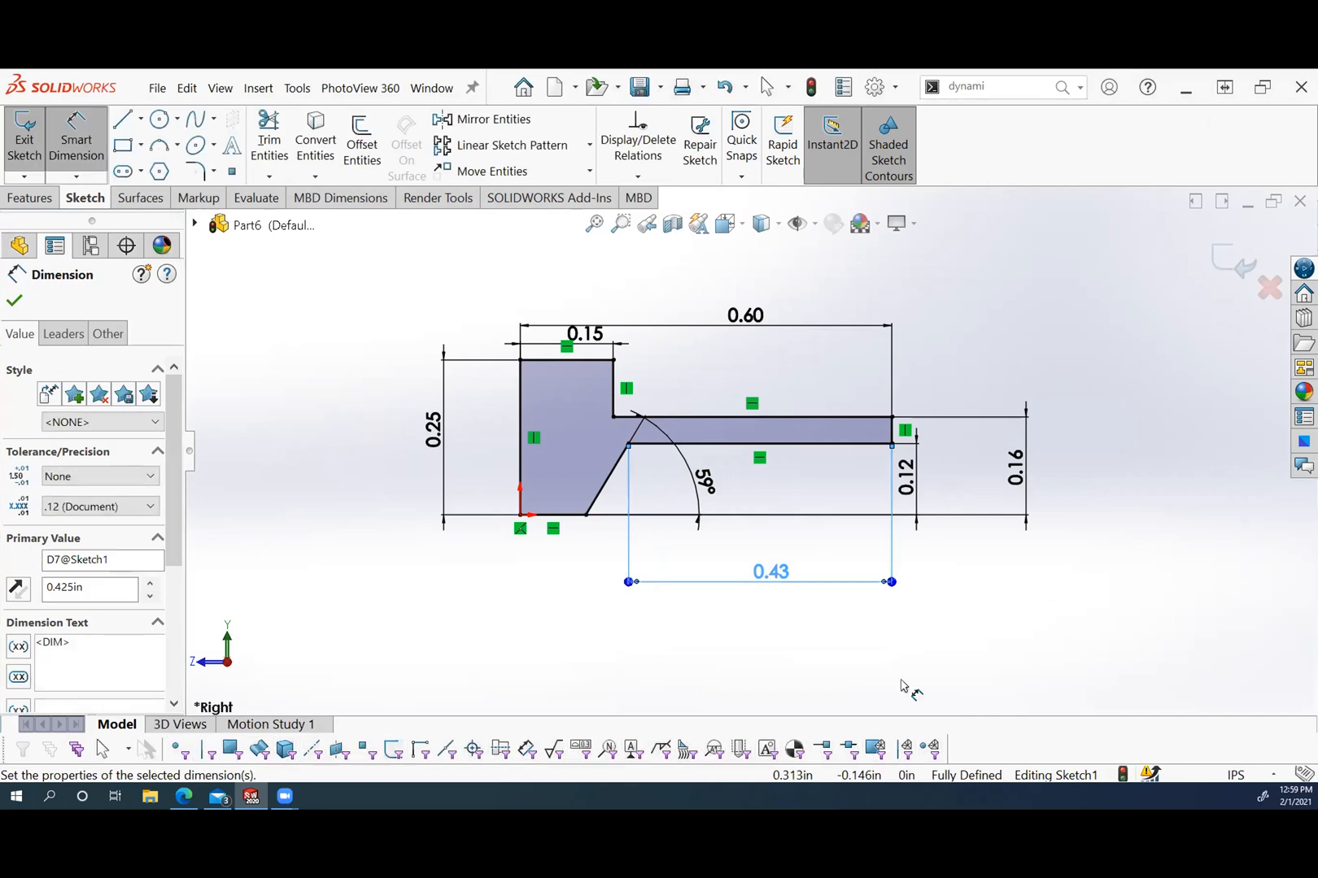
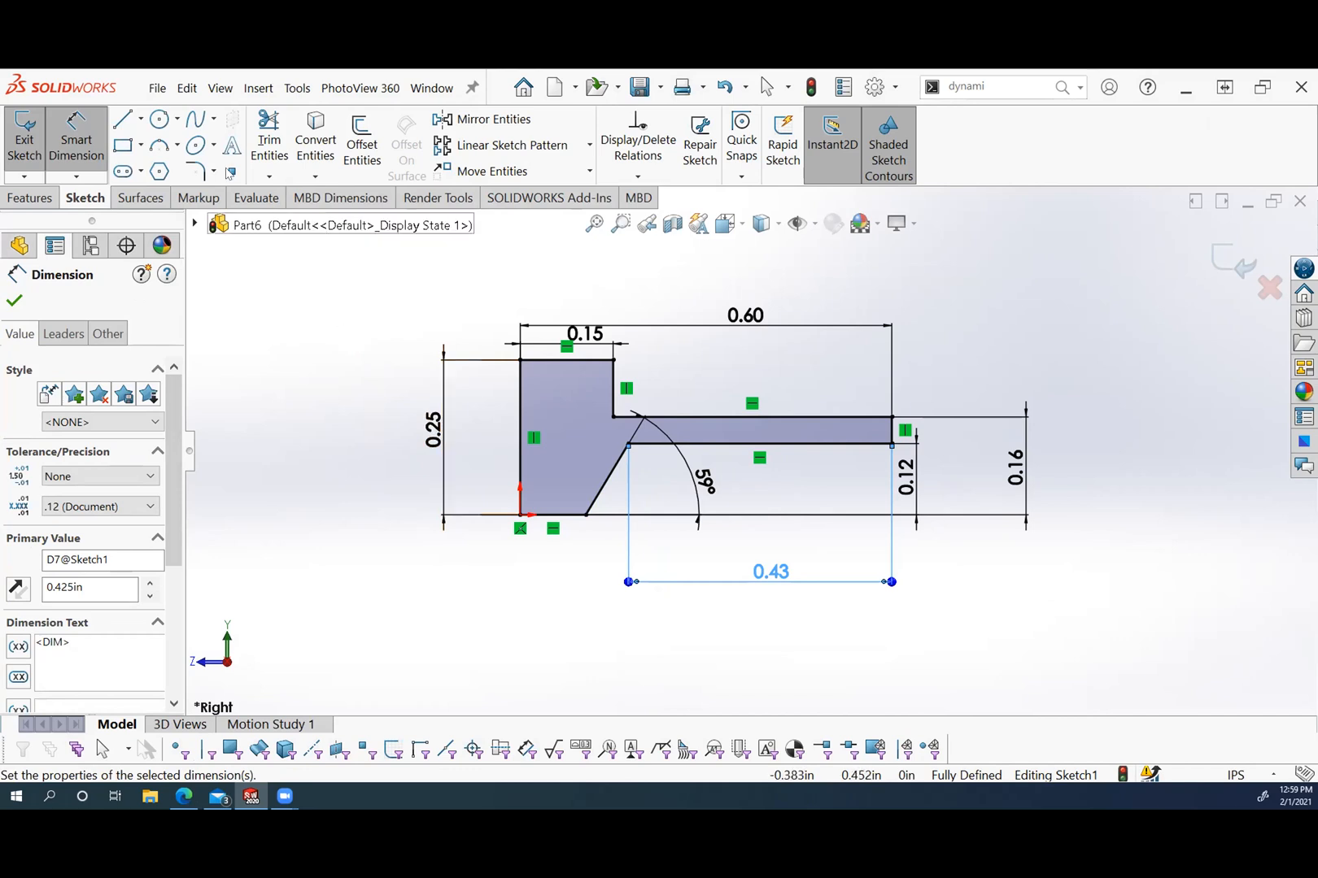
Draw a horizontal centerline about 1.05 in long from the origin along the profile's bottom edge and past the arm's end.
click(140, 121)
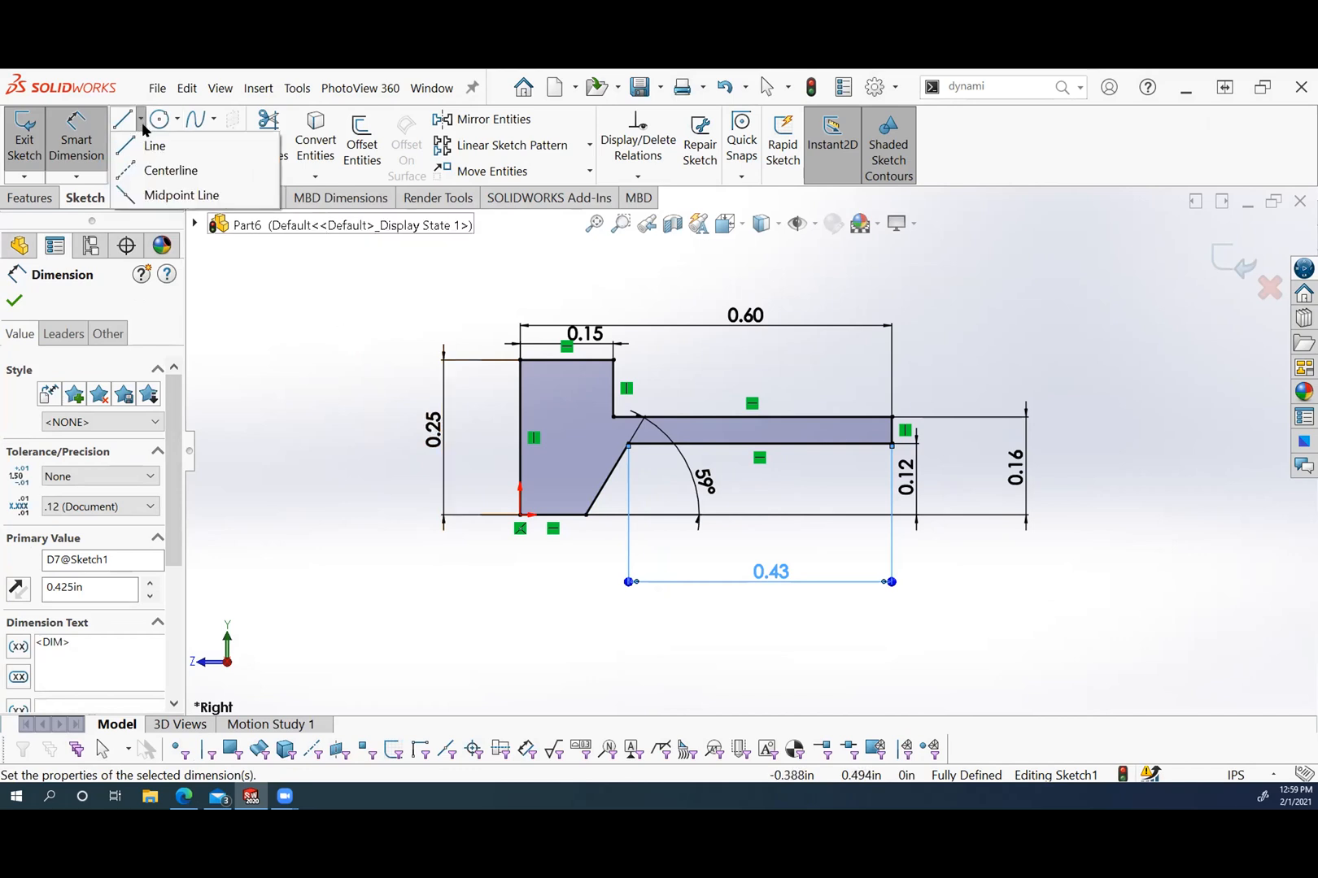
click(167, 170)
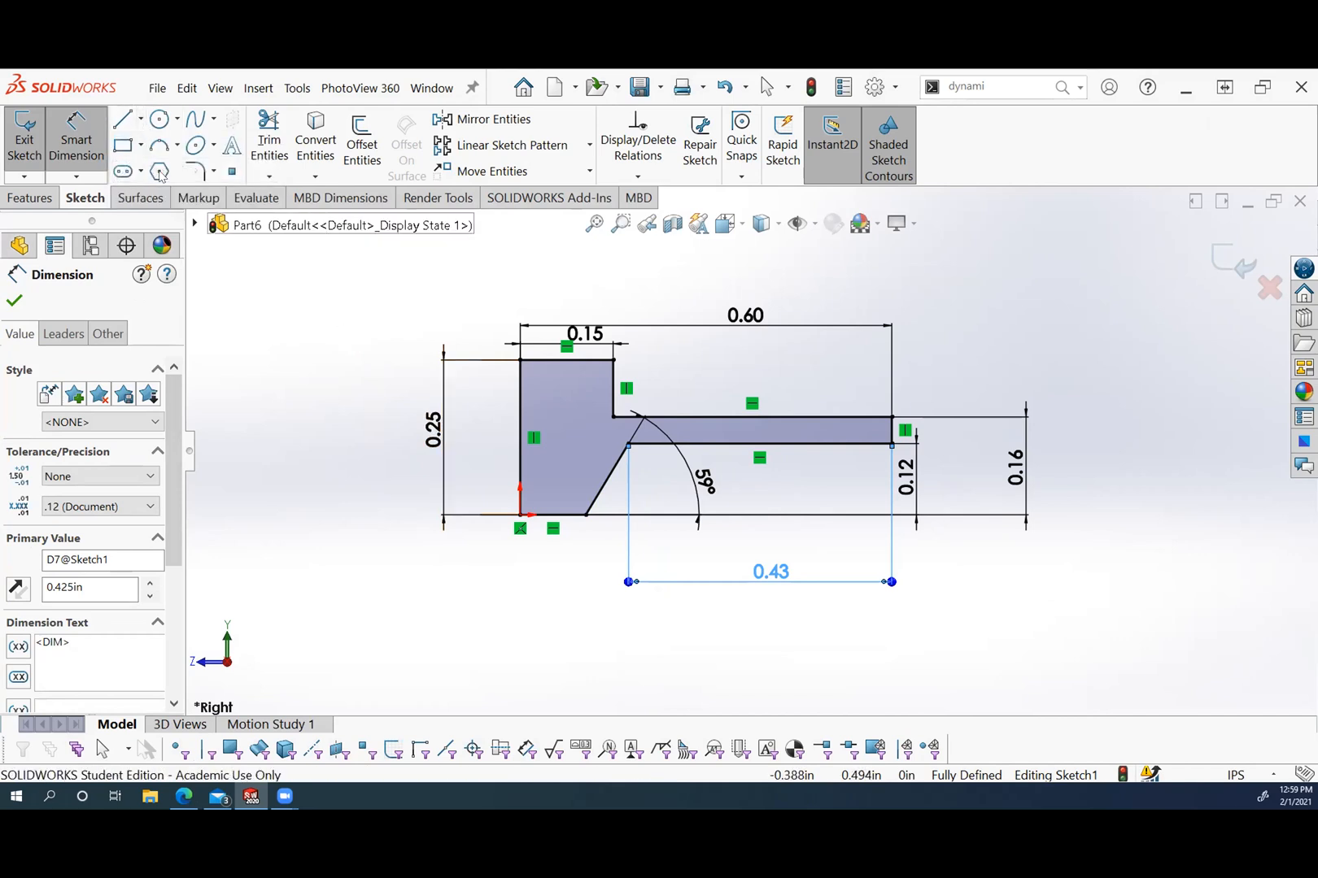
click(522, 516)
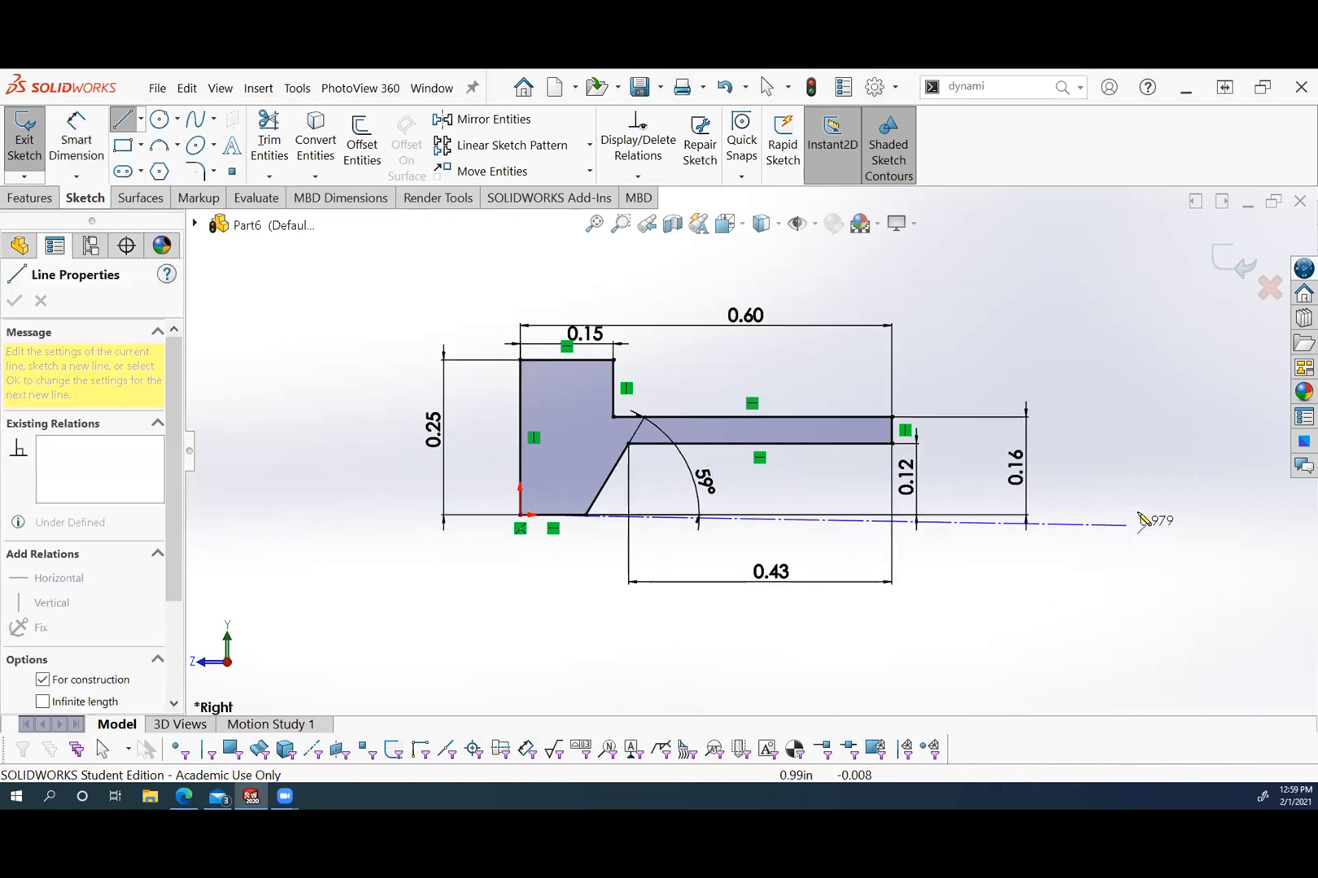
click(1173, 516)
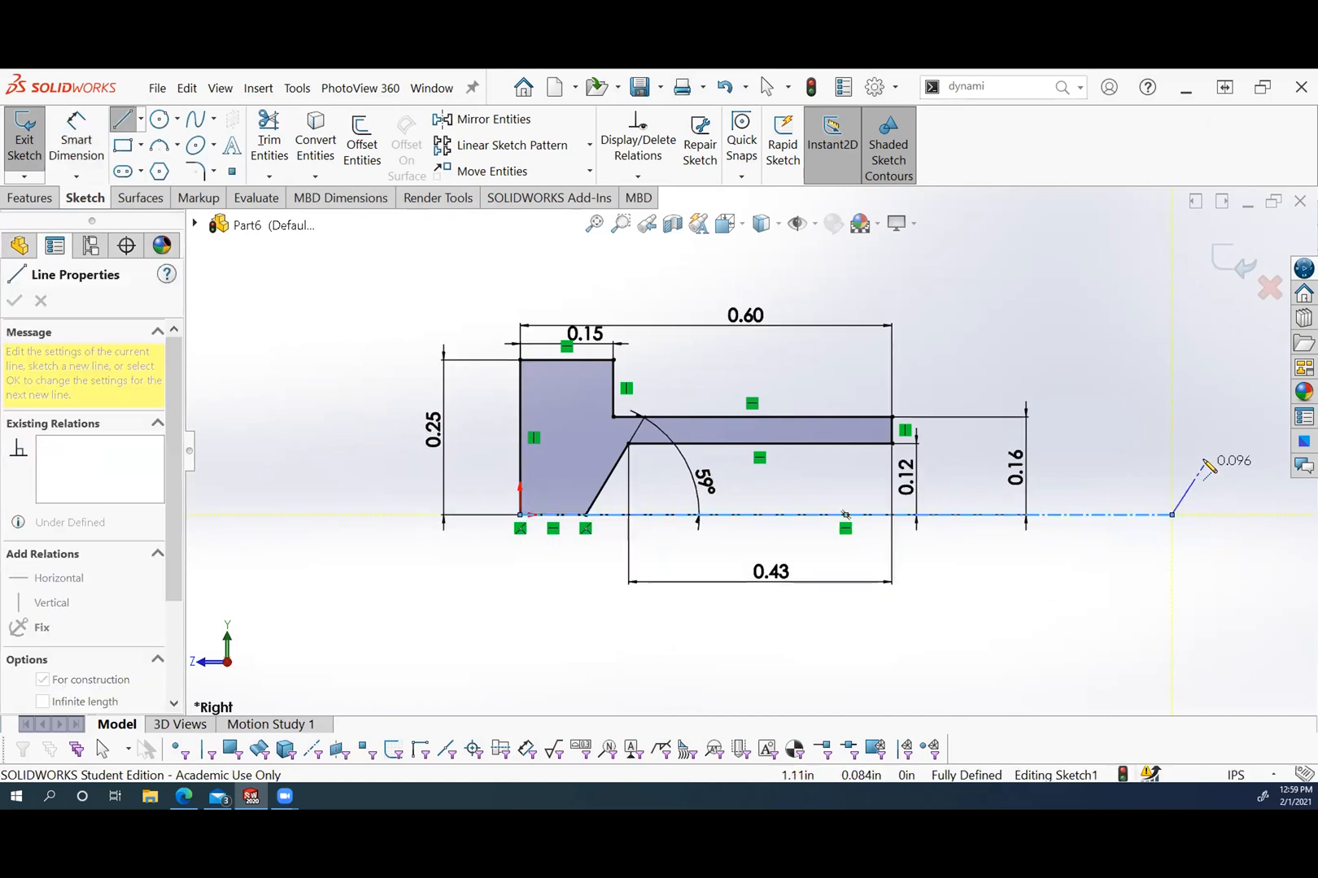
key(Escape)
key(Escape)
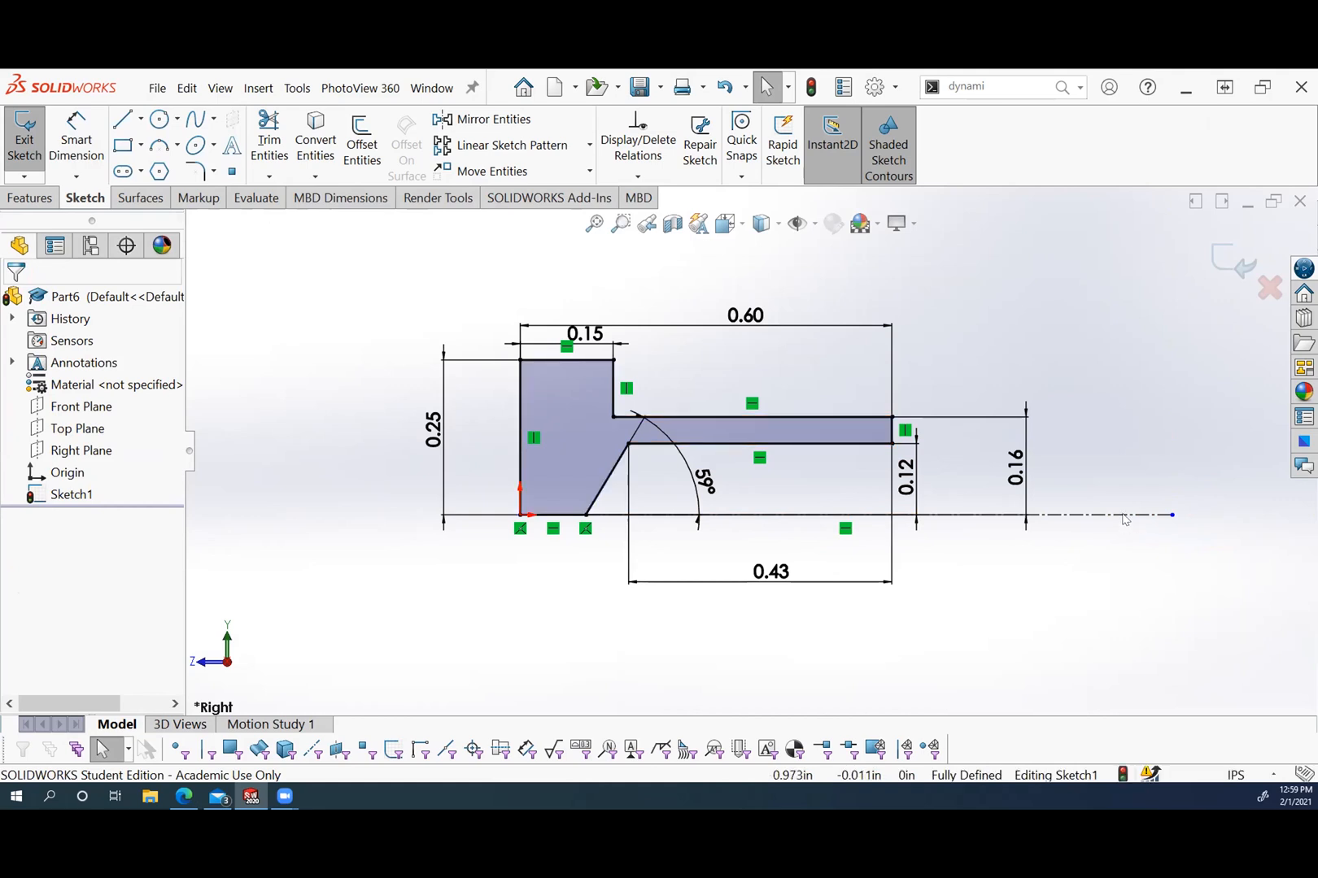
Start a revolved boss of the profile about the horizontal centerline and reduce its preview angle to 324 degrees.
click(33, 198)
click(103, 163)
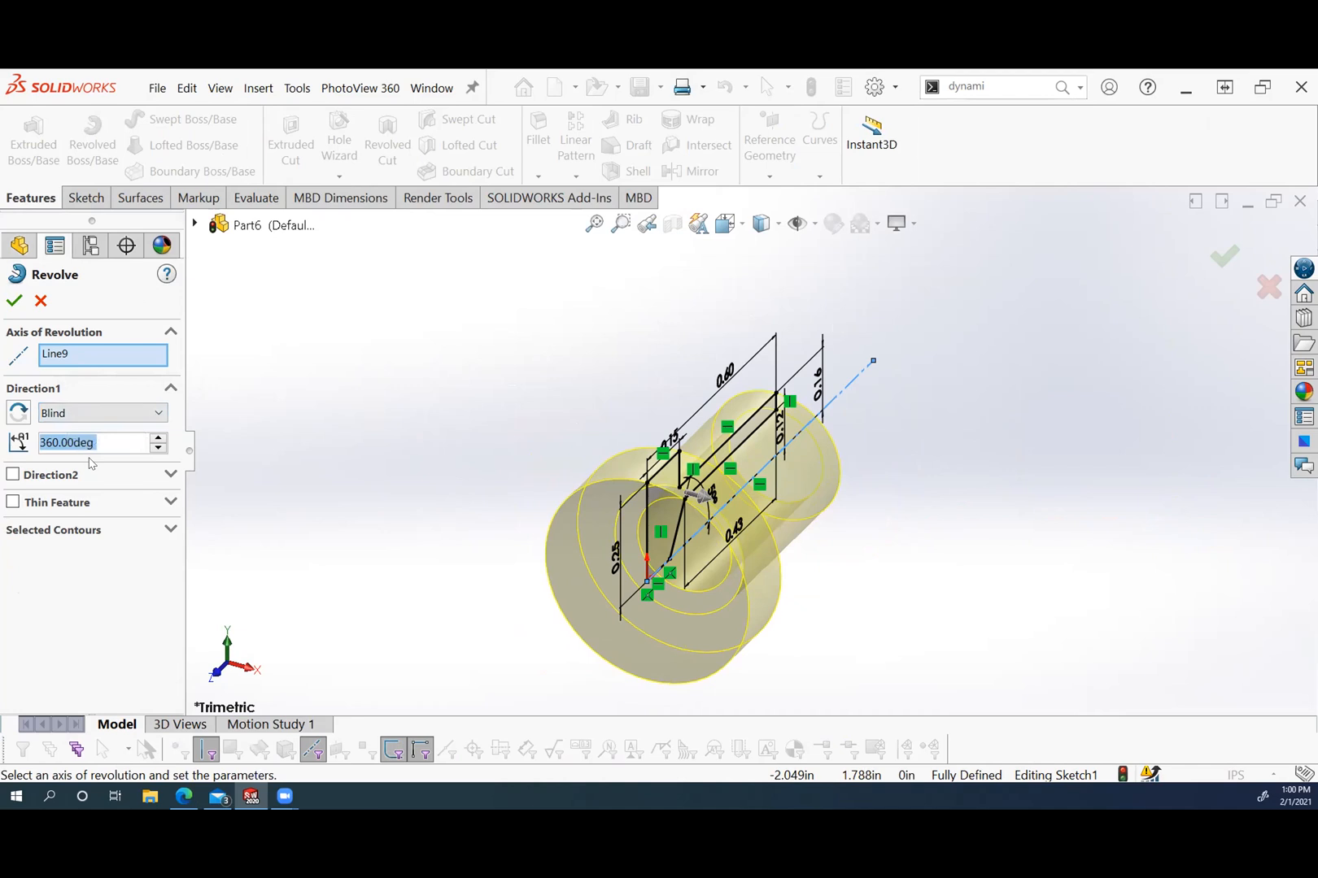
click(159, 448)
click(160, 448)
click(159, 449)
click(159, 449)
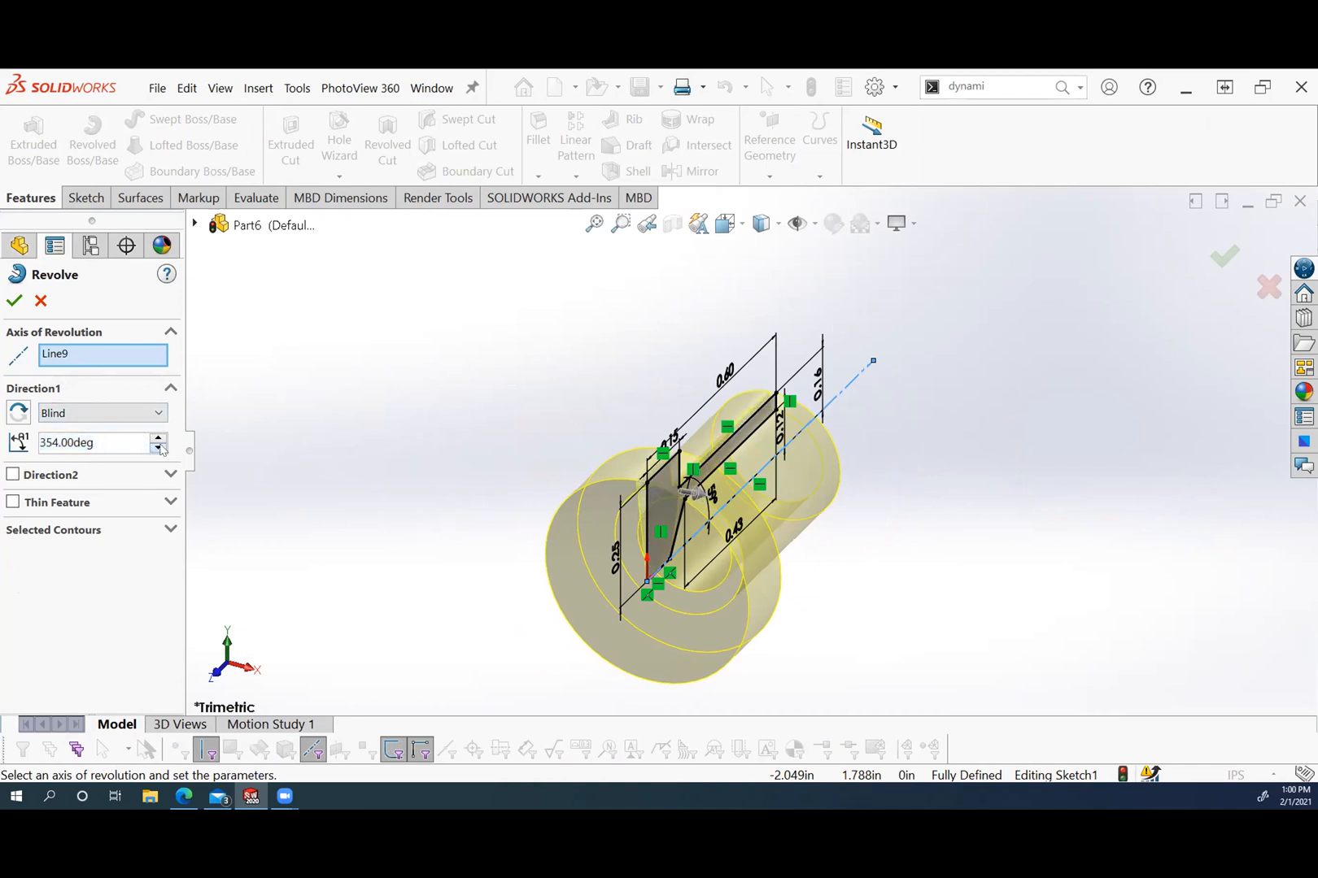
click(159, 448)
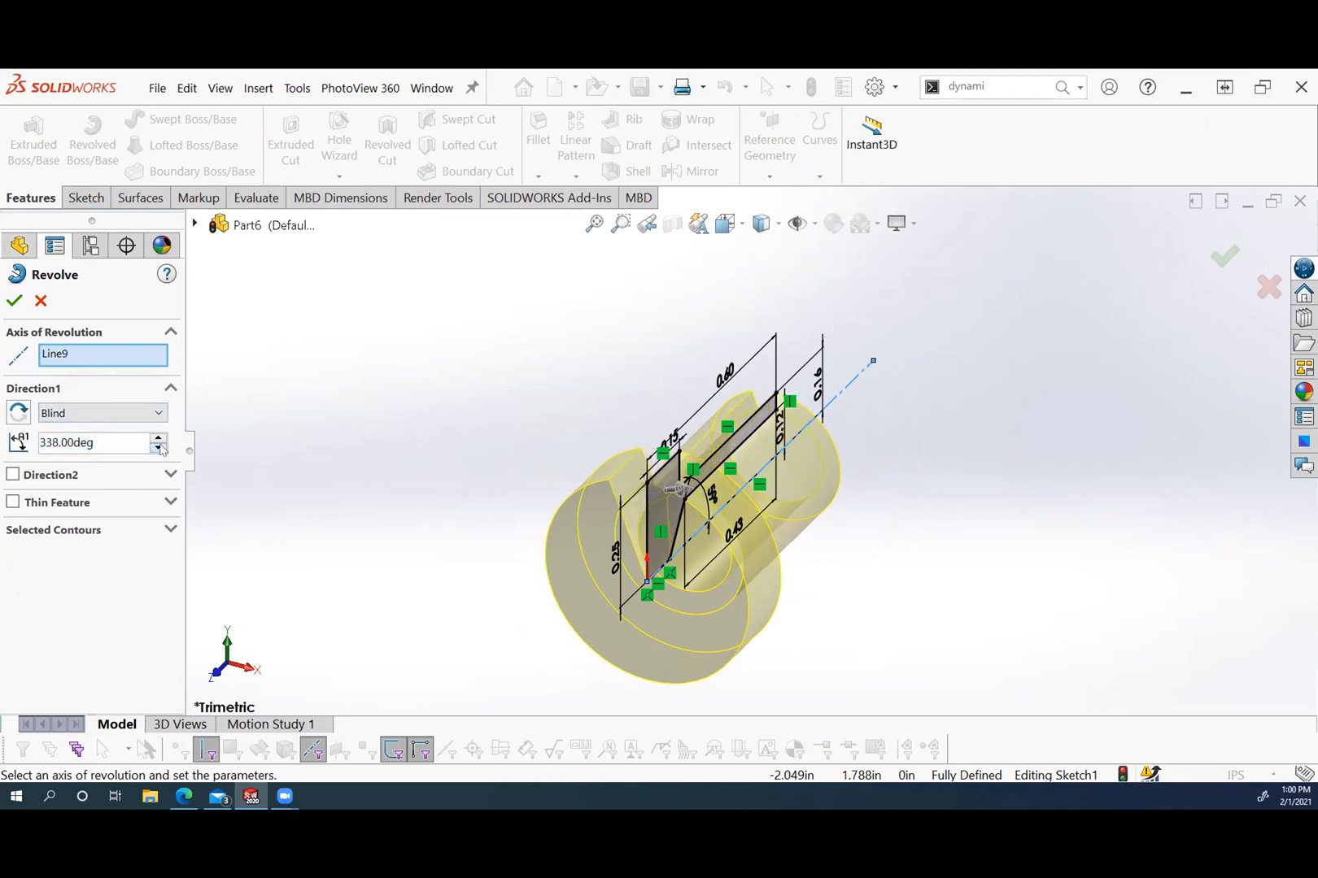
click(159, 448)
Set the revolve angle to 360 degrees and complete the revolved boss.
drag(125, 449, 46, 441)
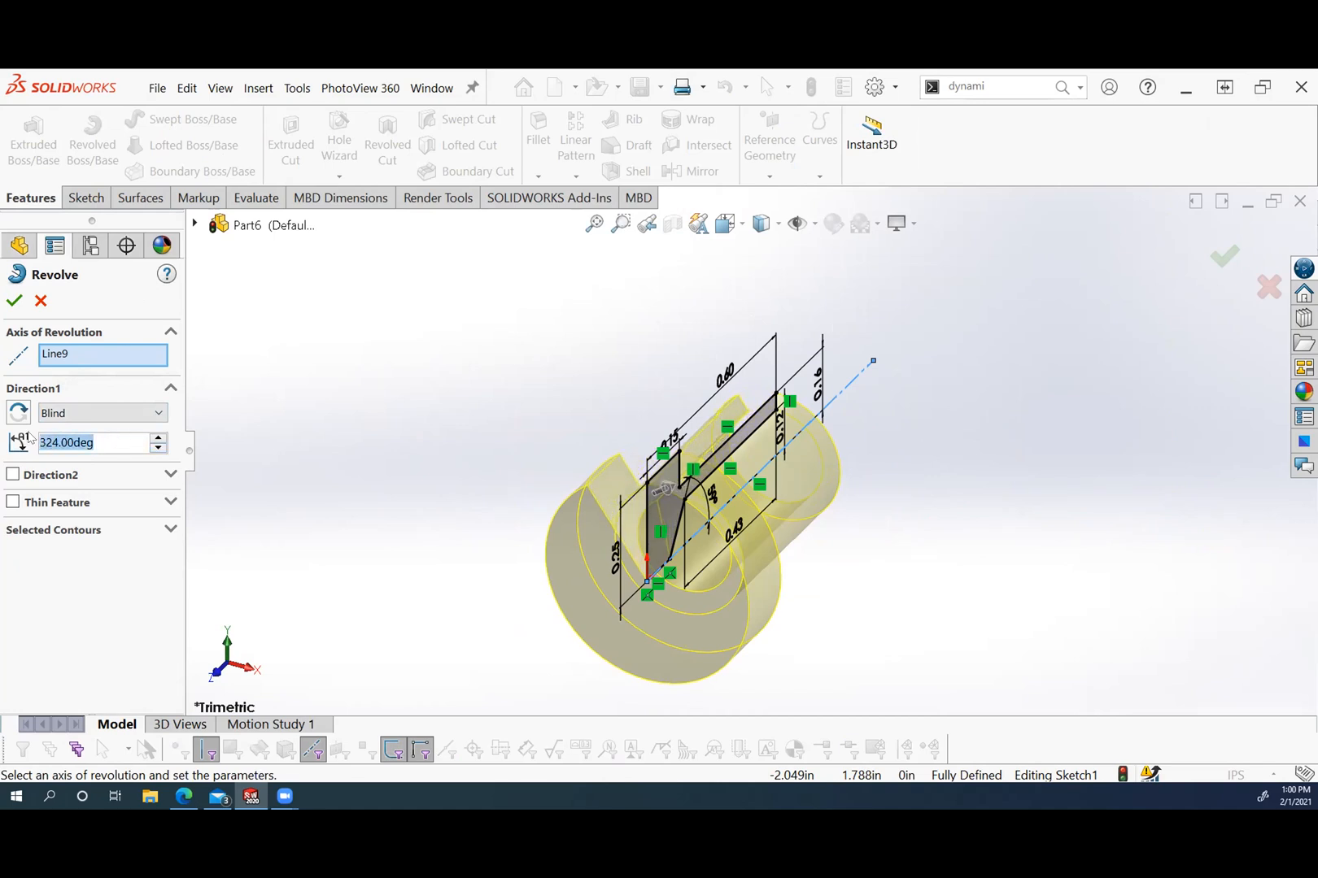
text(360)
key(Return)
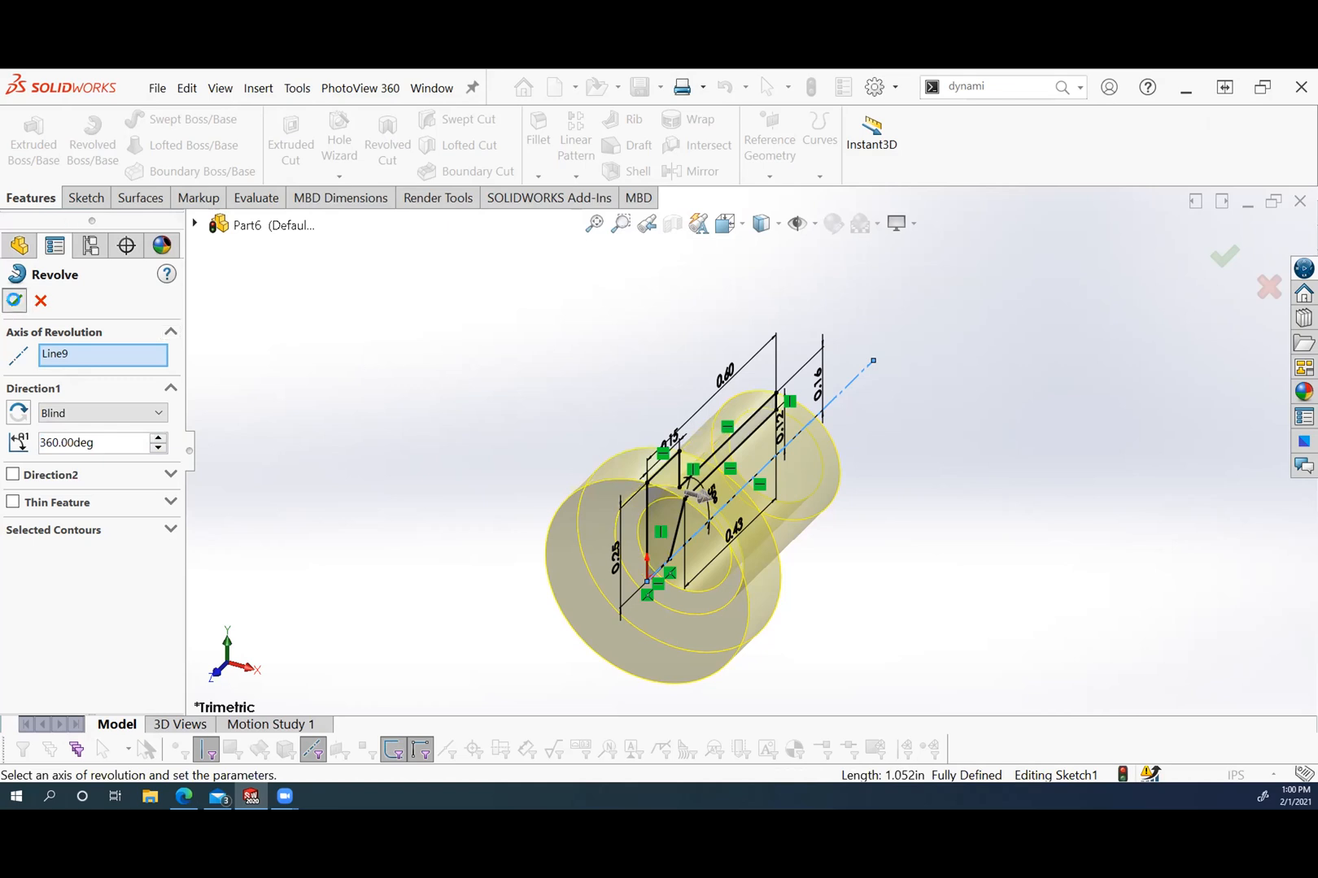
click(14, 301)
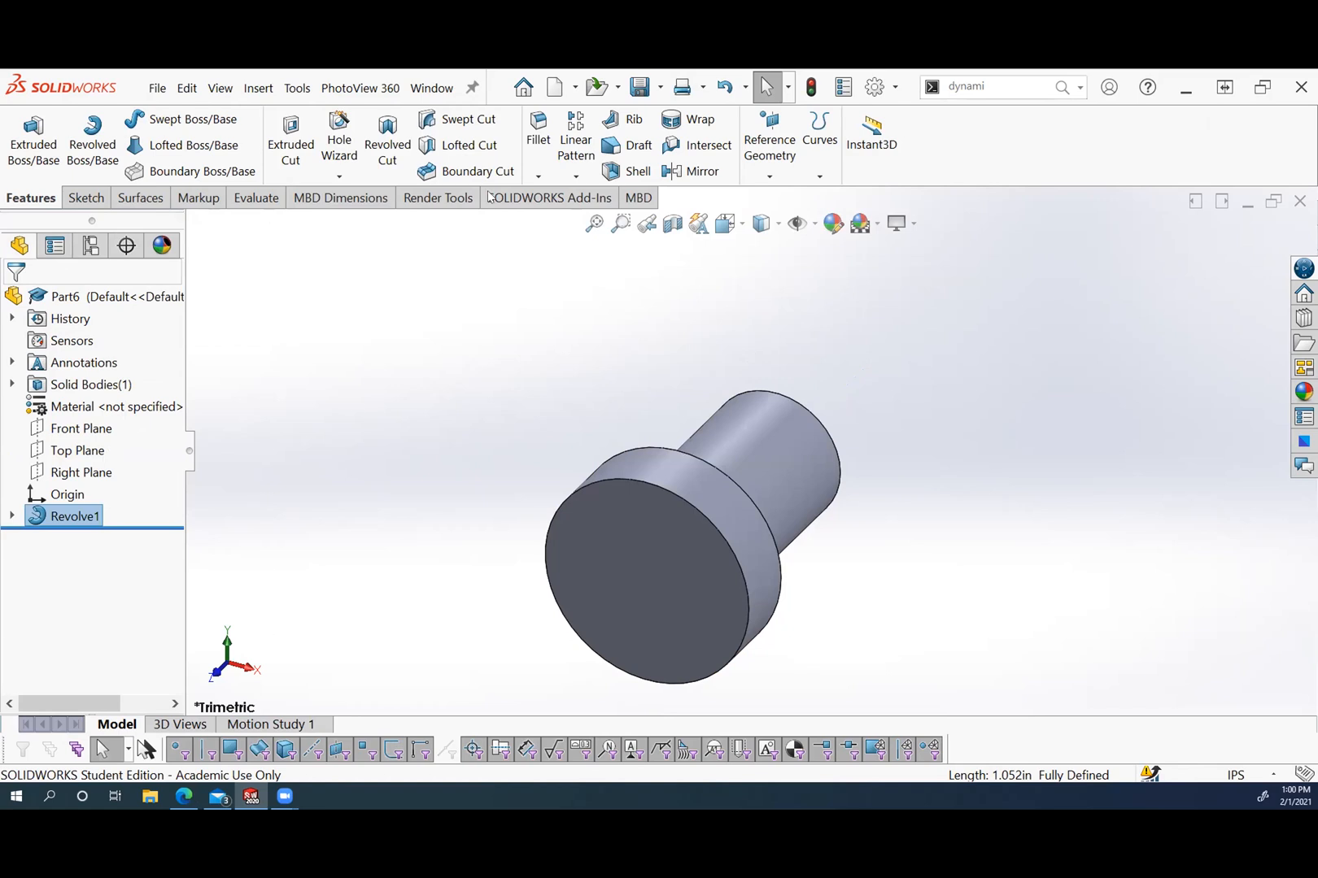
Chamfer the head's outer face edge and the shank's free end edge with a 0.032 in distance at 45 degrees.
click(540, 178)
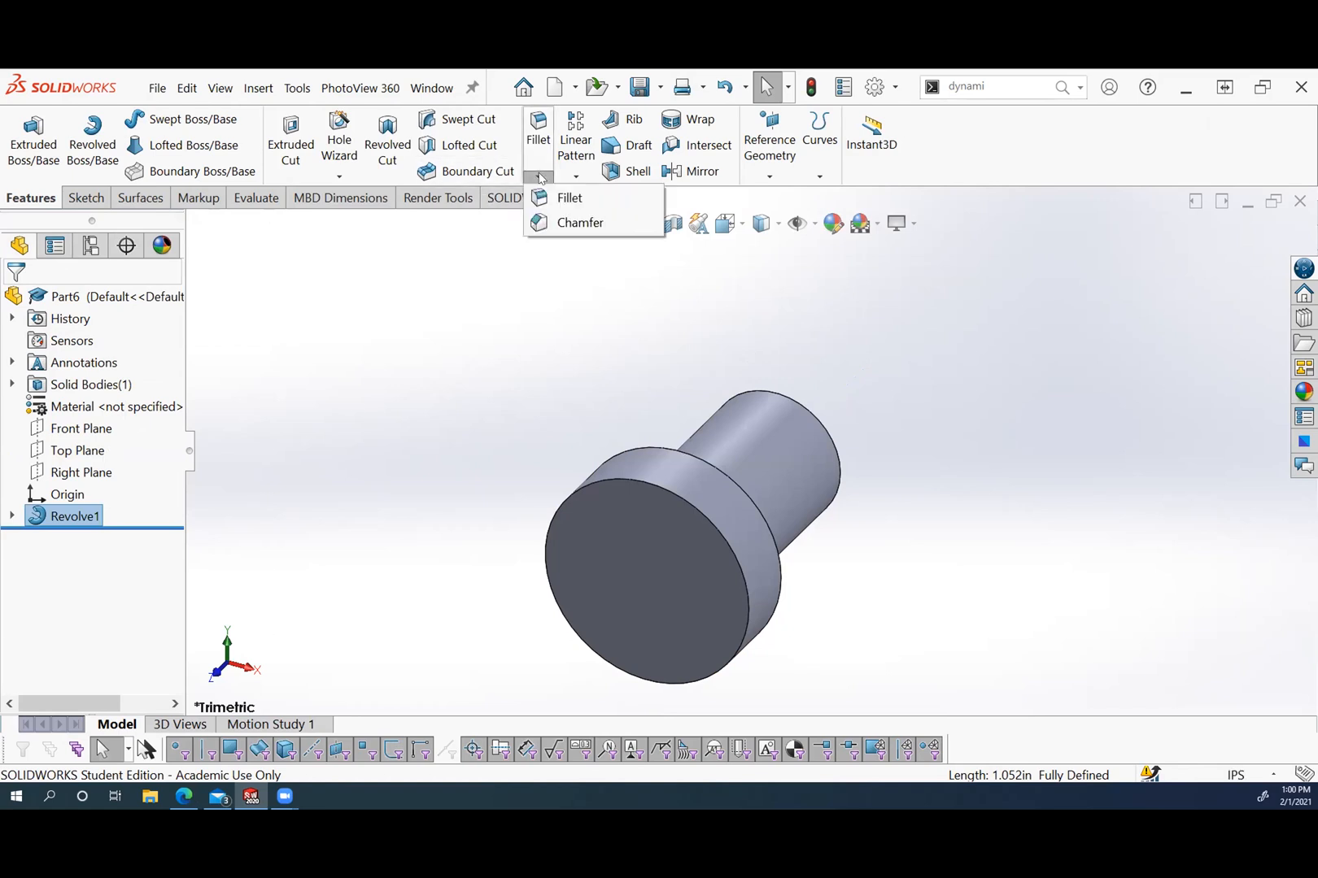
click(576, 222)
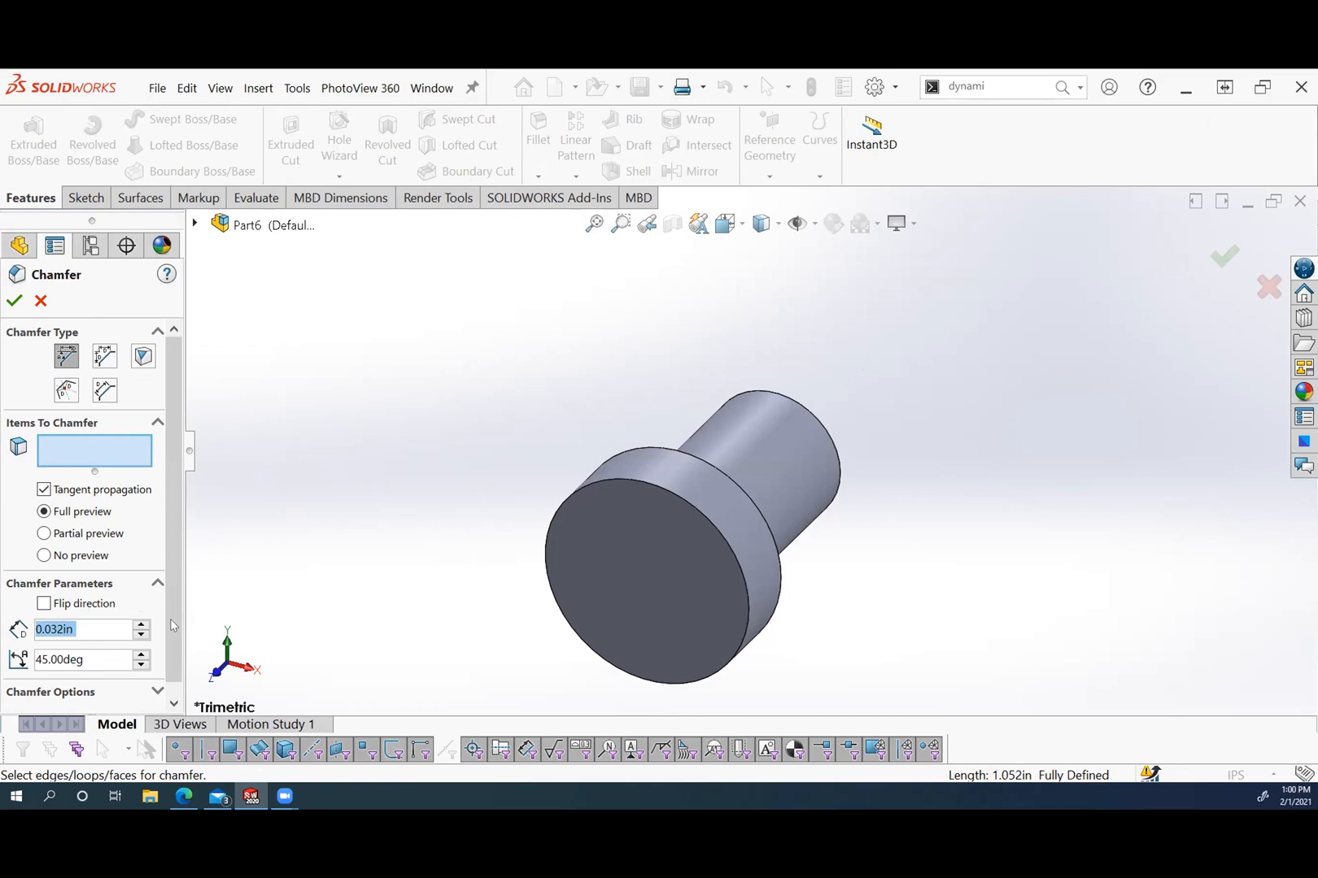
click(685, 490)
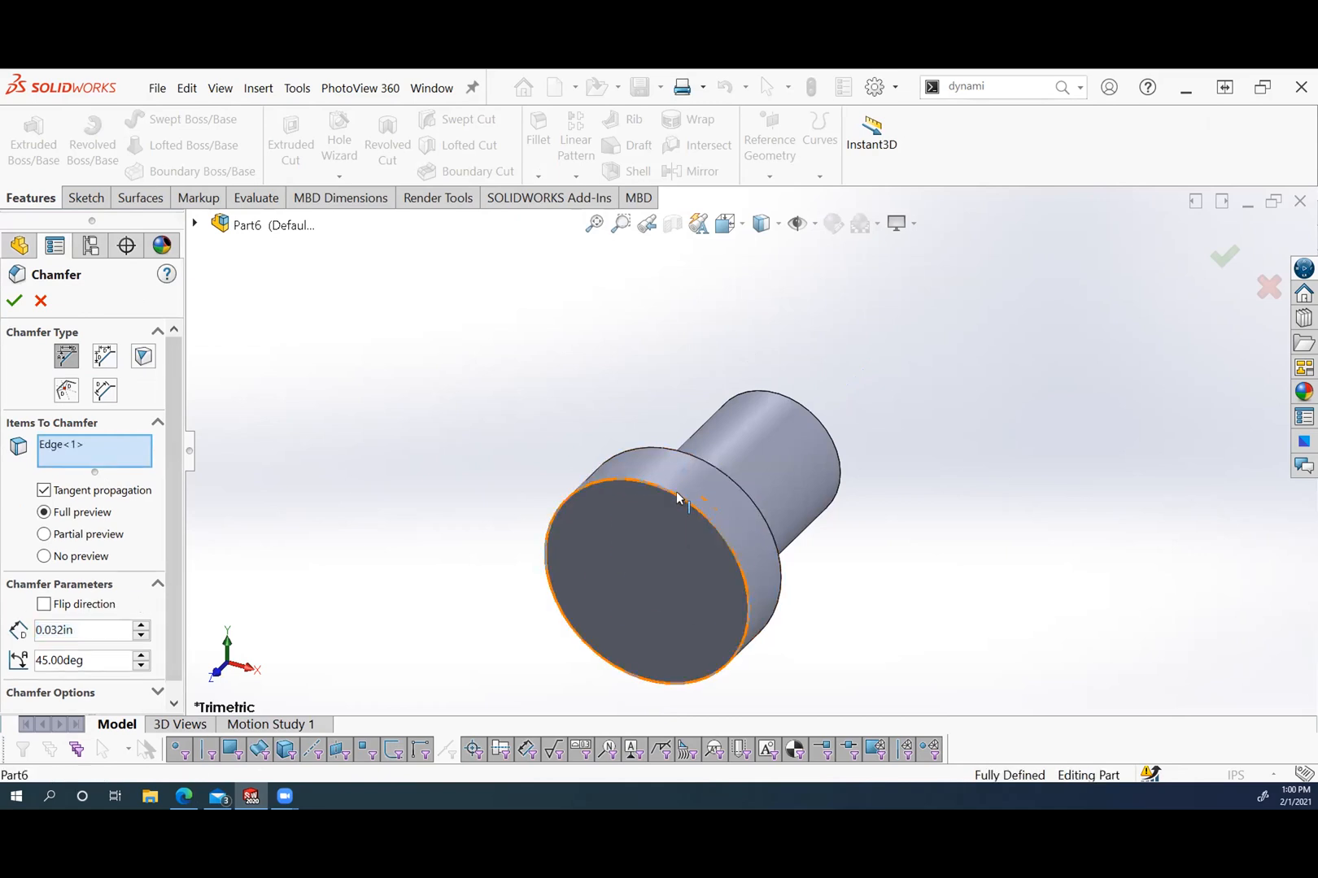
click(816, 417)
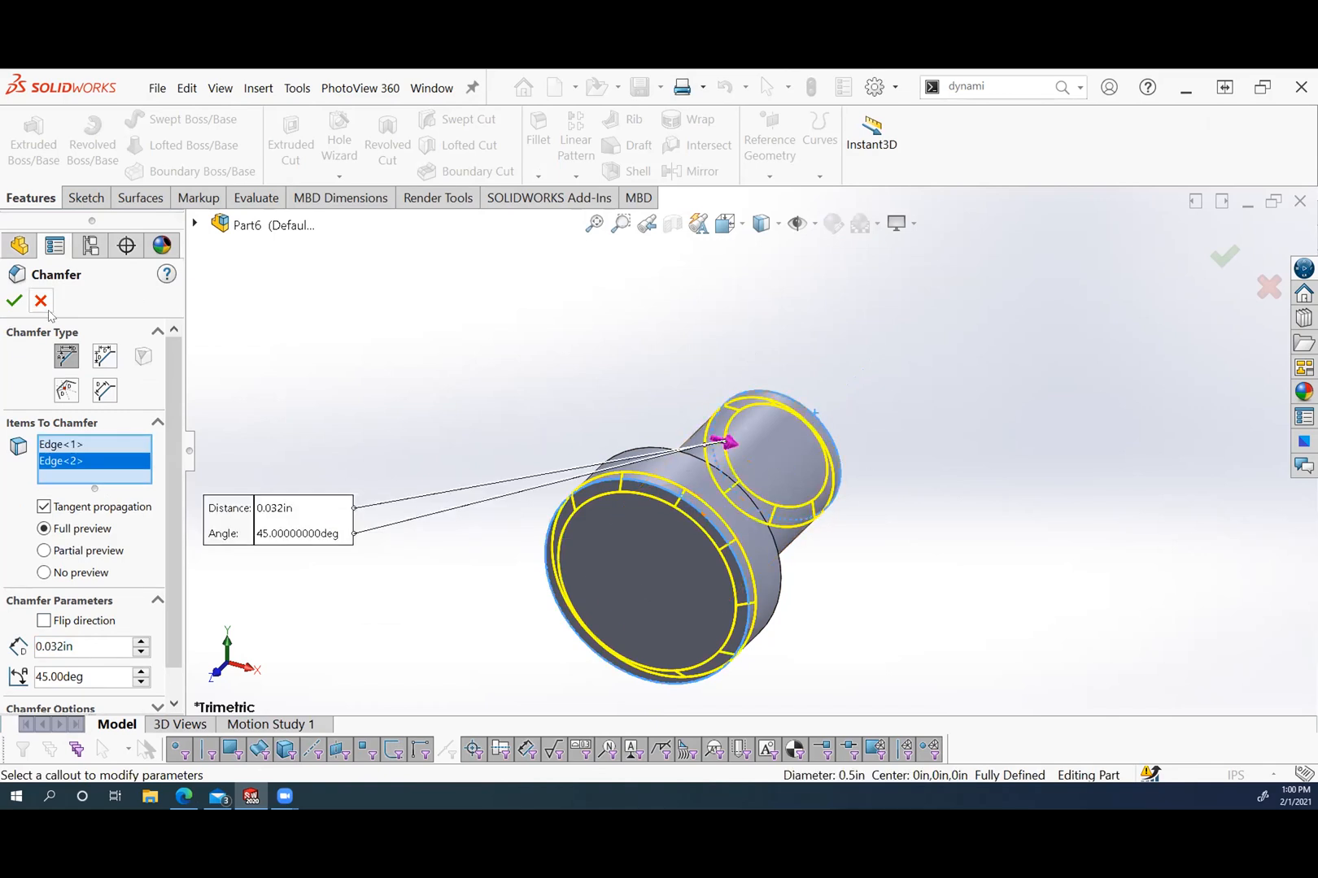
click(14, 300)
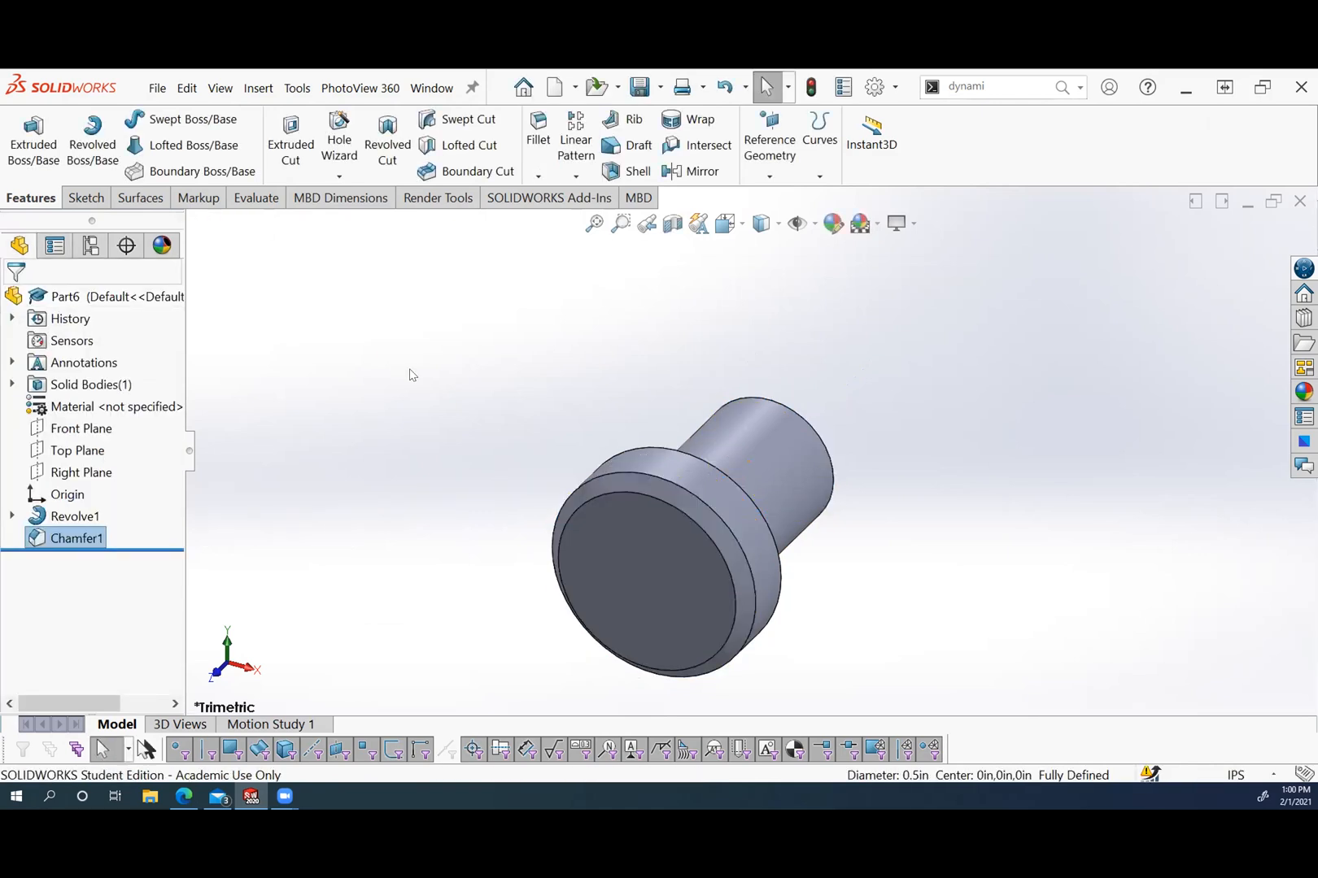
Save the part on the Desktop as Alignment Pin.
click(633, 92)
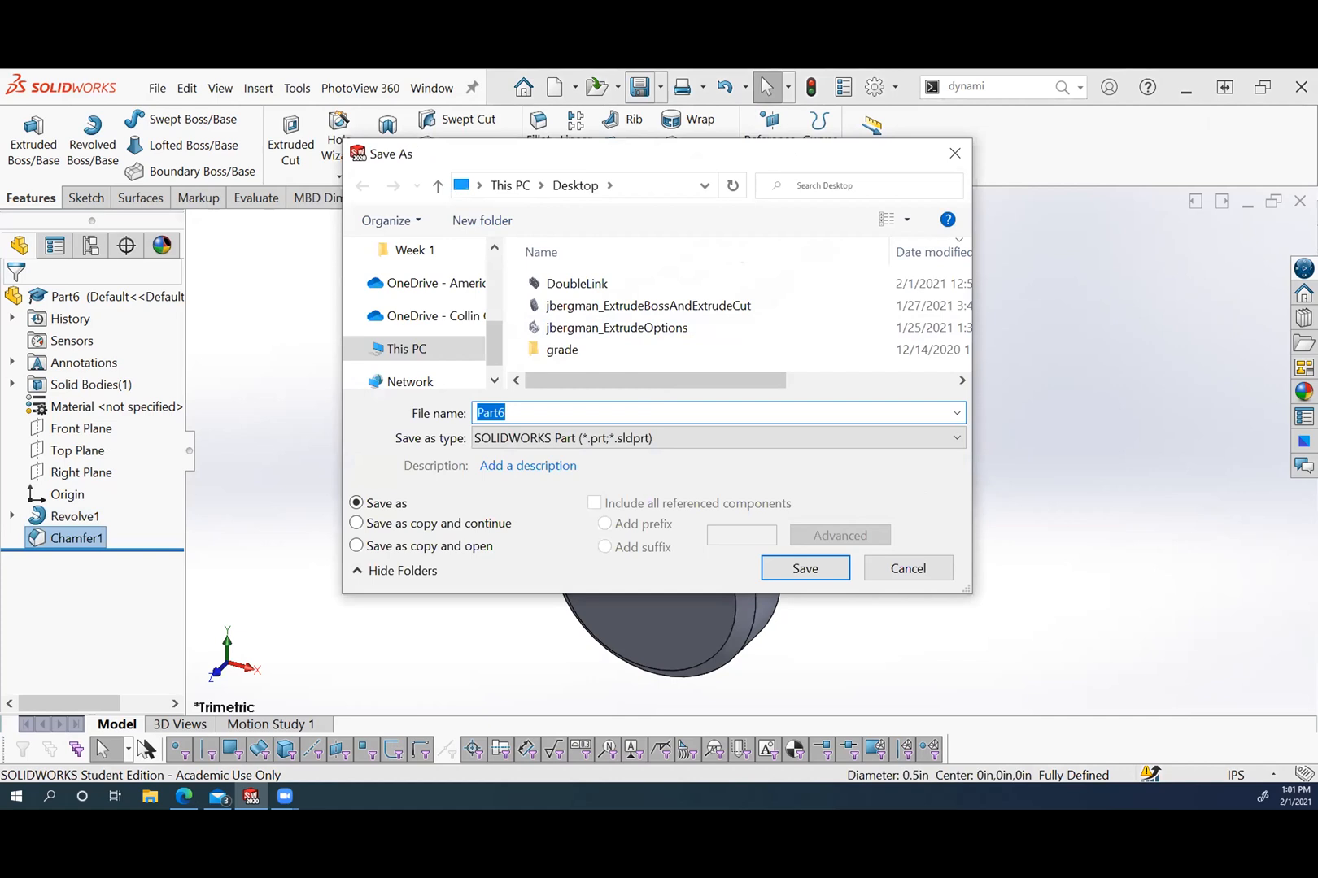
text(Alignment Pin)
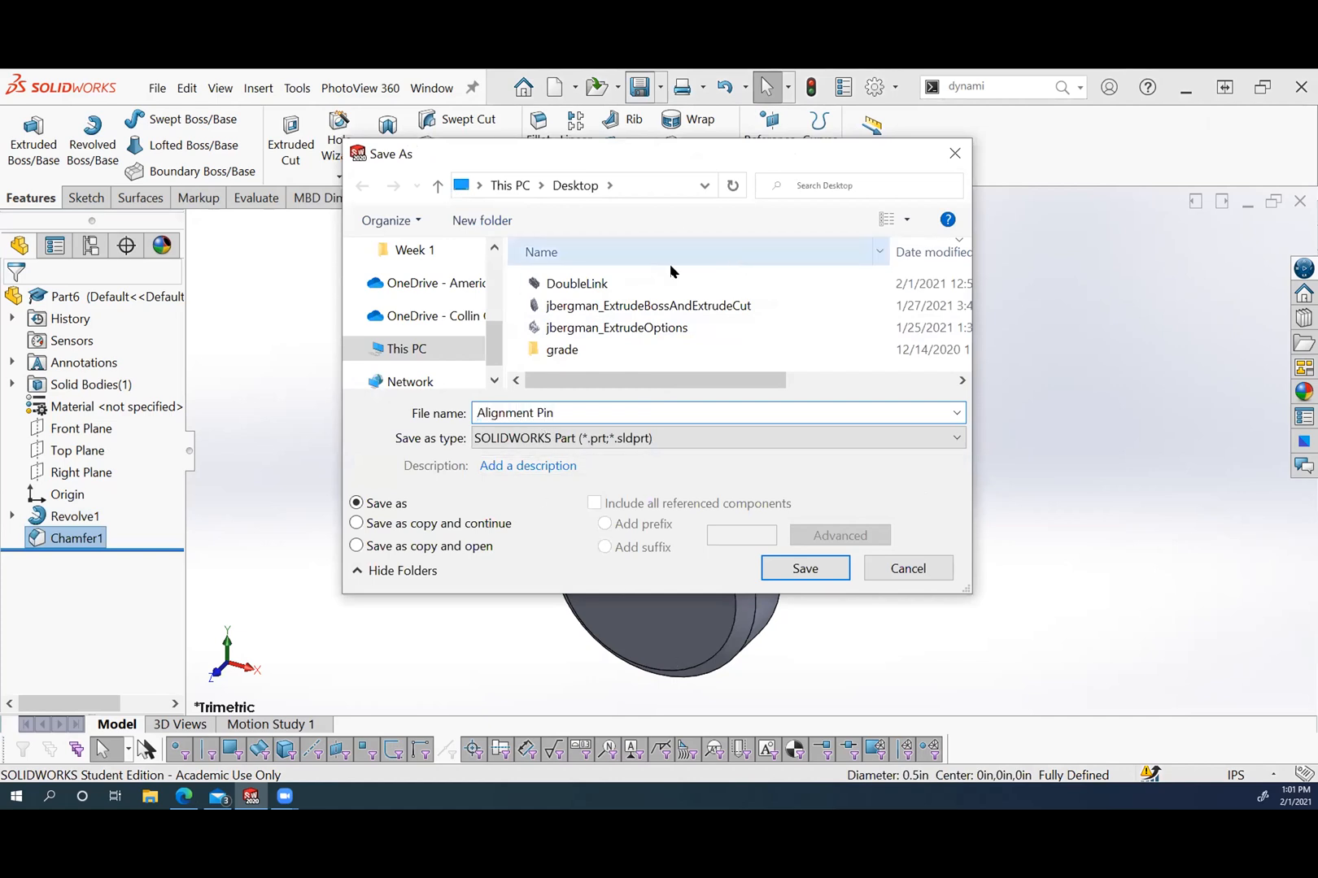
click(826, 572)
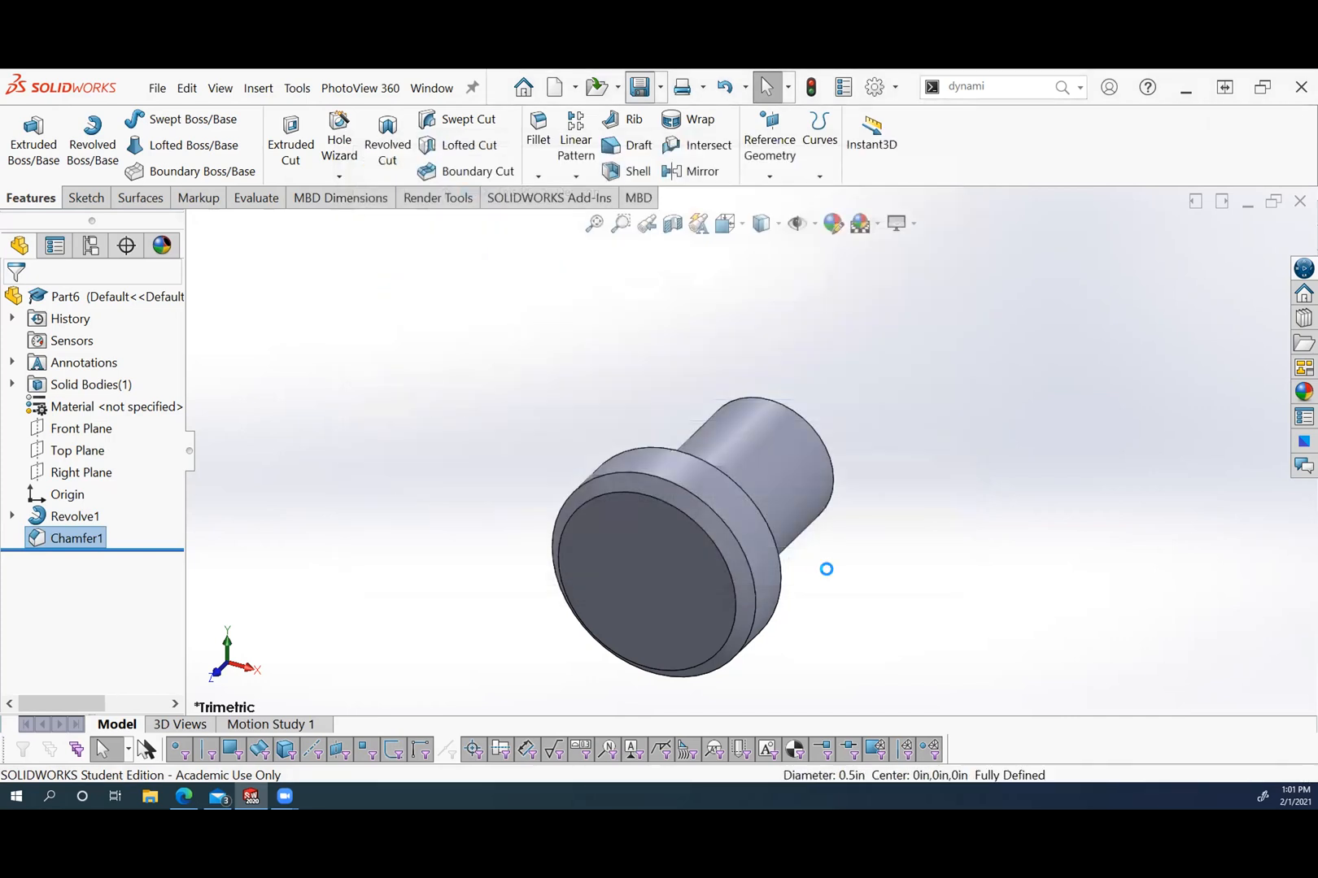
Close the Alignment Pin part and create a new part document.
scroll(666, 678, up, 2)
scroll(688, 678, down, 1)
scroll(830, 458, down, 1)
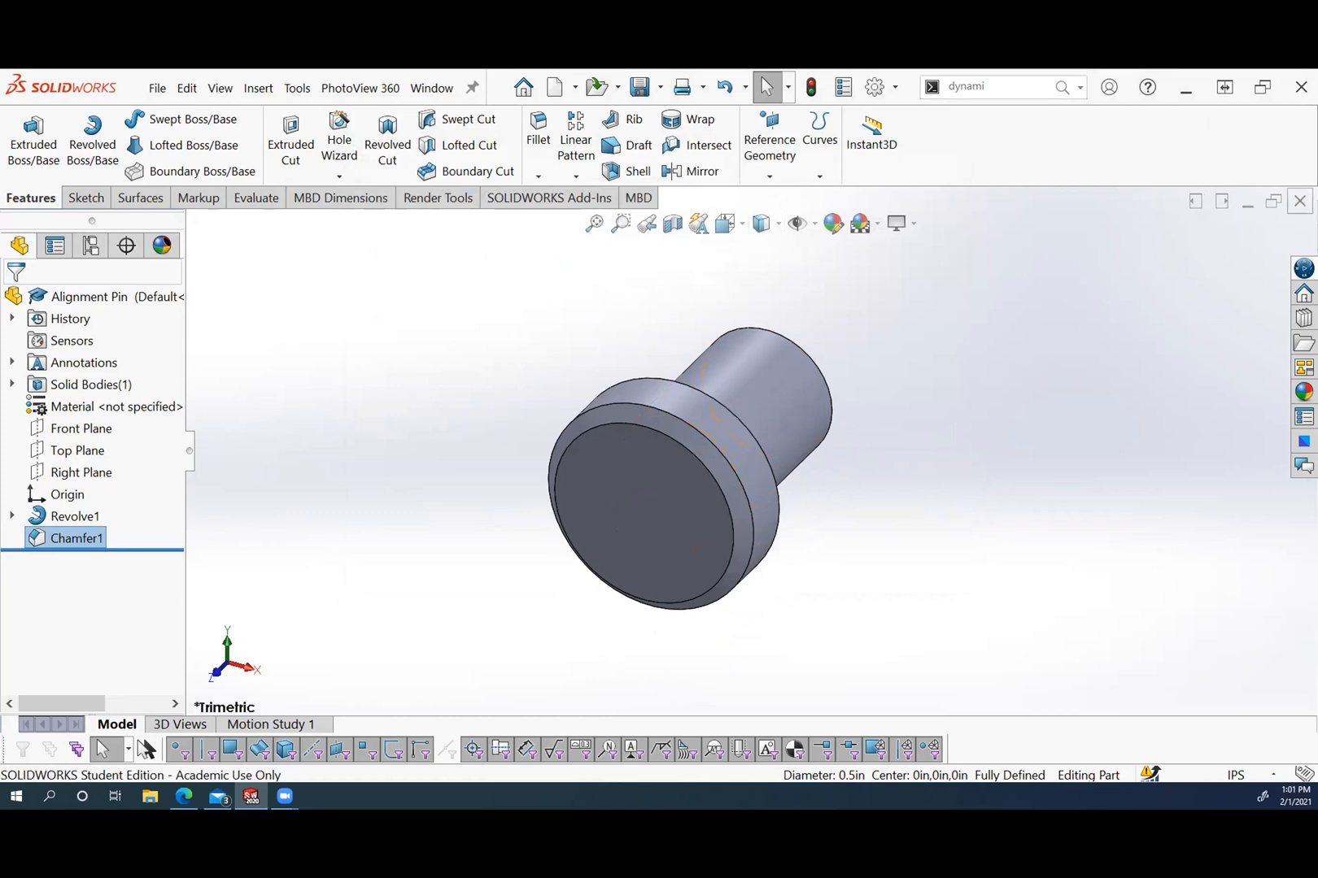
click(1299, 202)
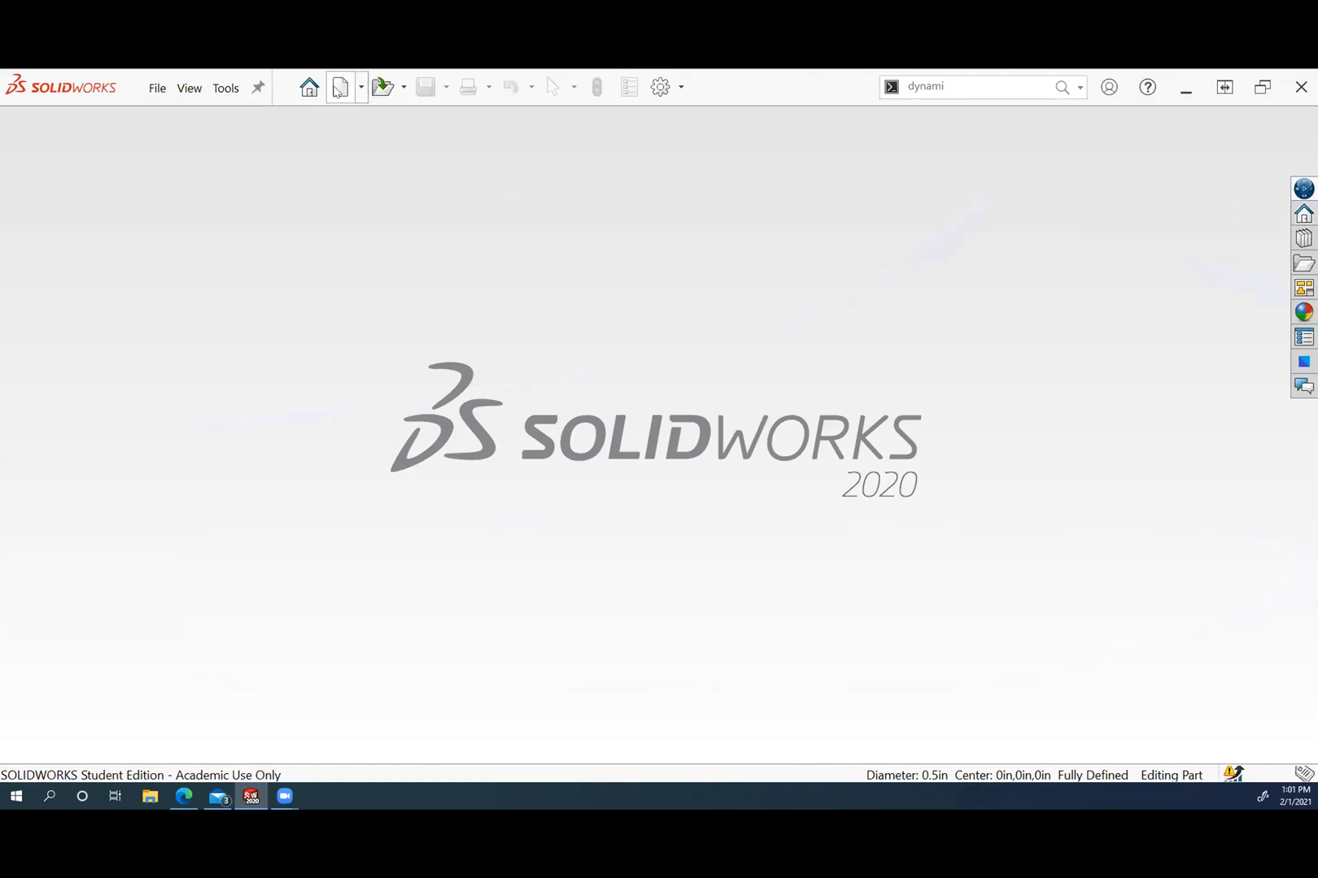
click(354, 86)
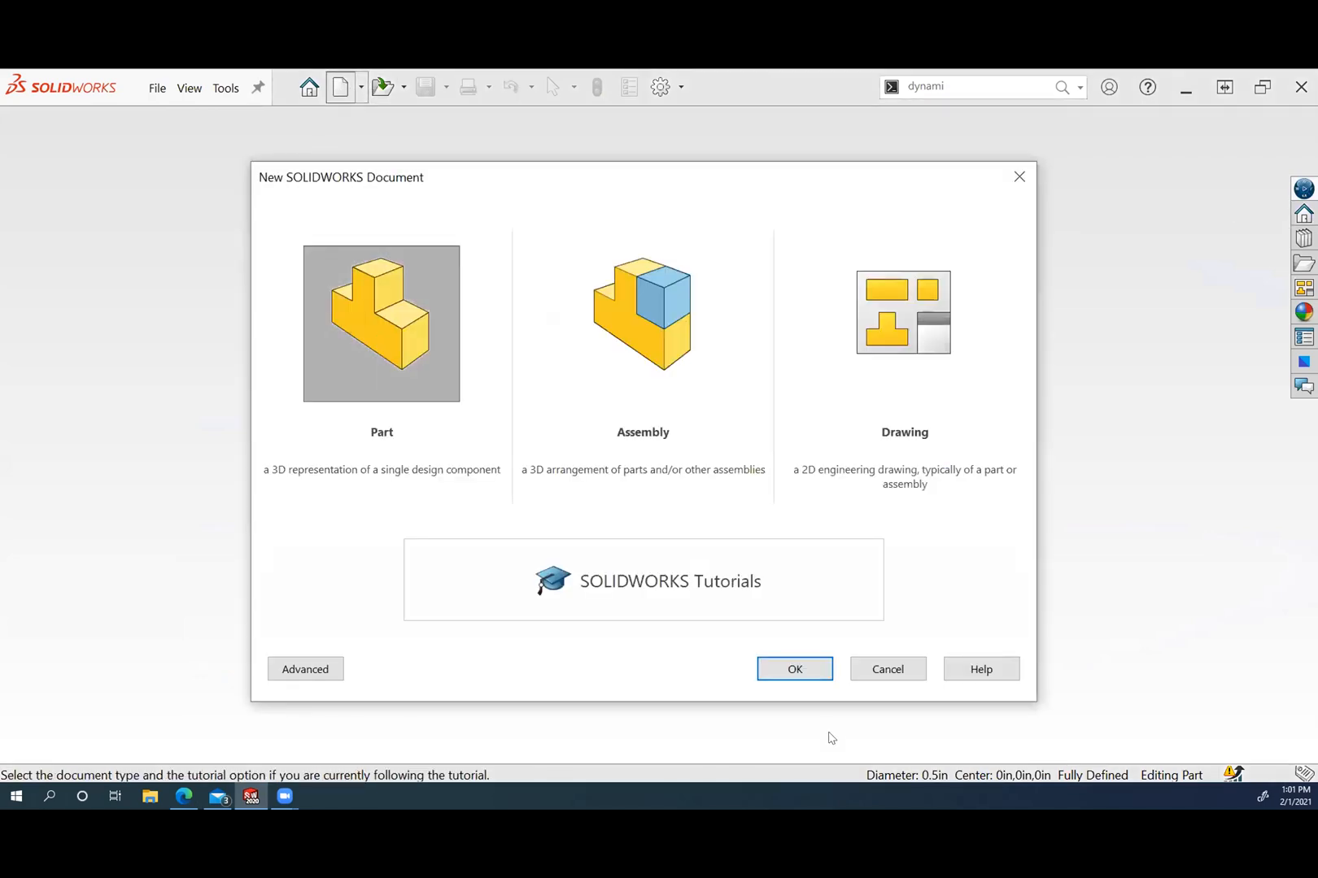
click(808, 675)
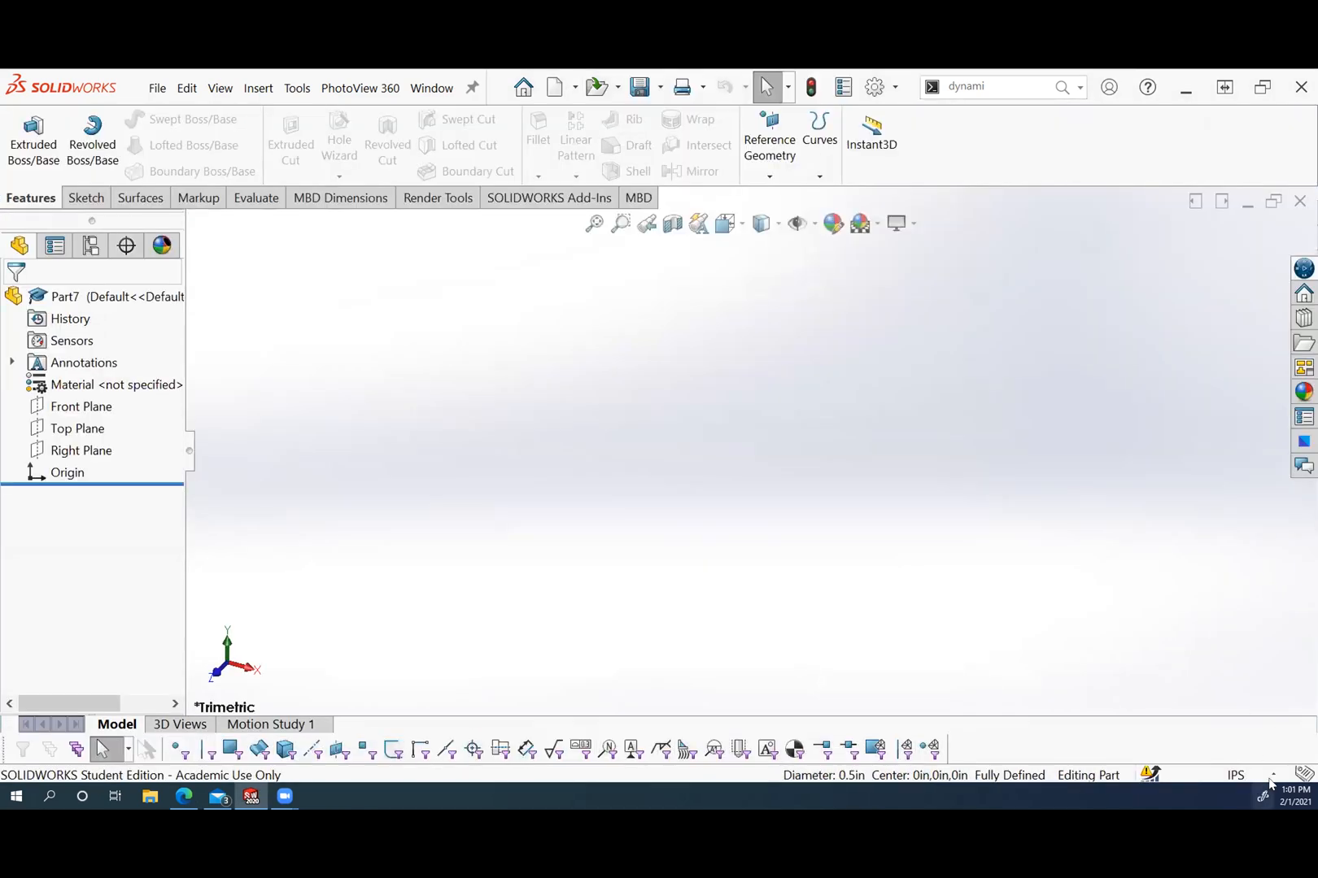
Set the document's overall drafting standard to ANSI and keep the units at IPS.
click(1236, 775)
click(1212, 755)
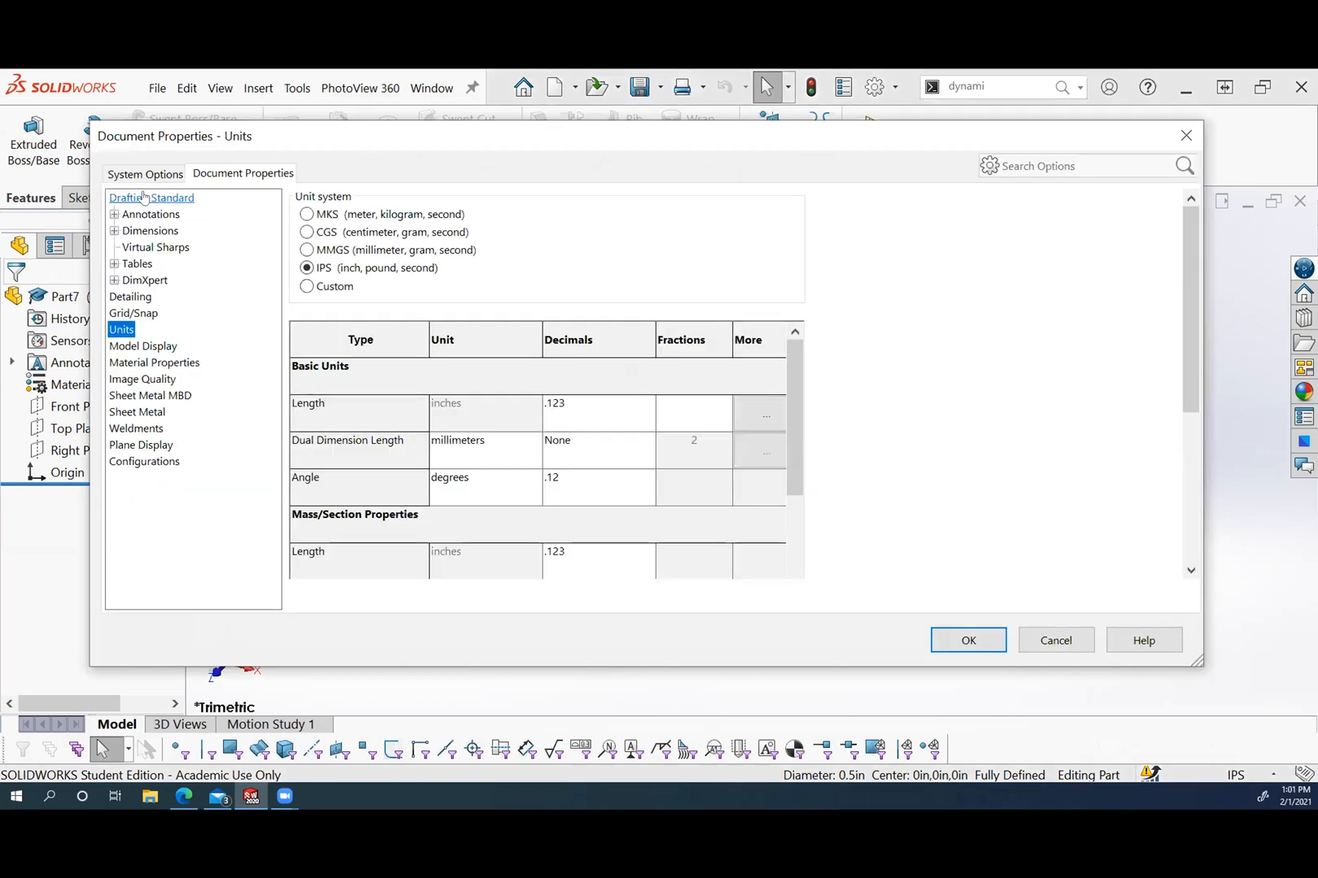
click(144, 198)
click(707, 216)
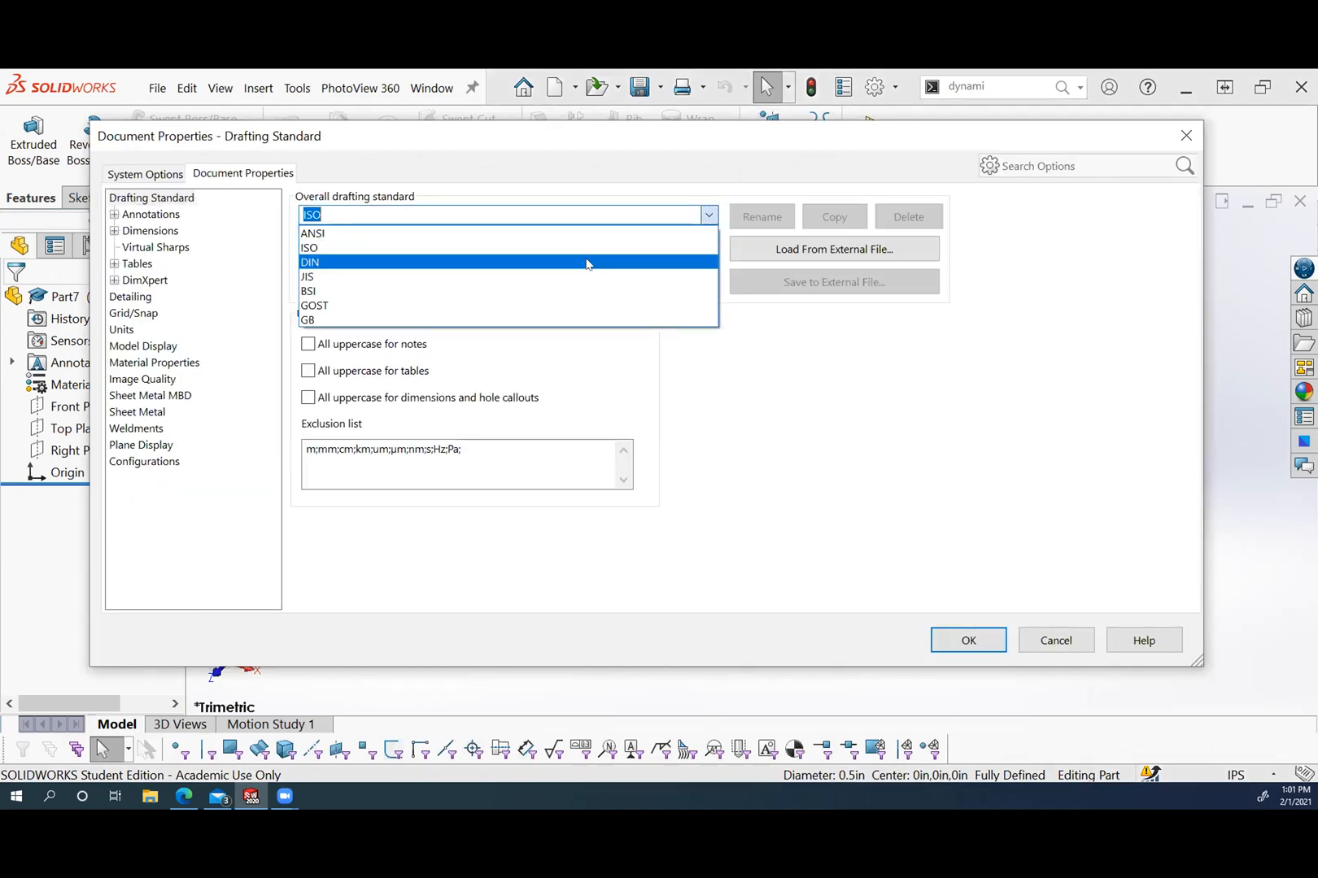
click(579, 232)
click(151, 231)
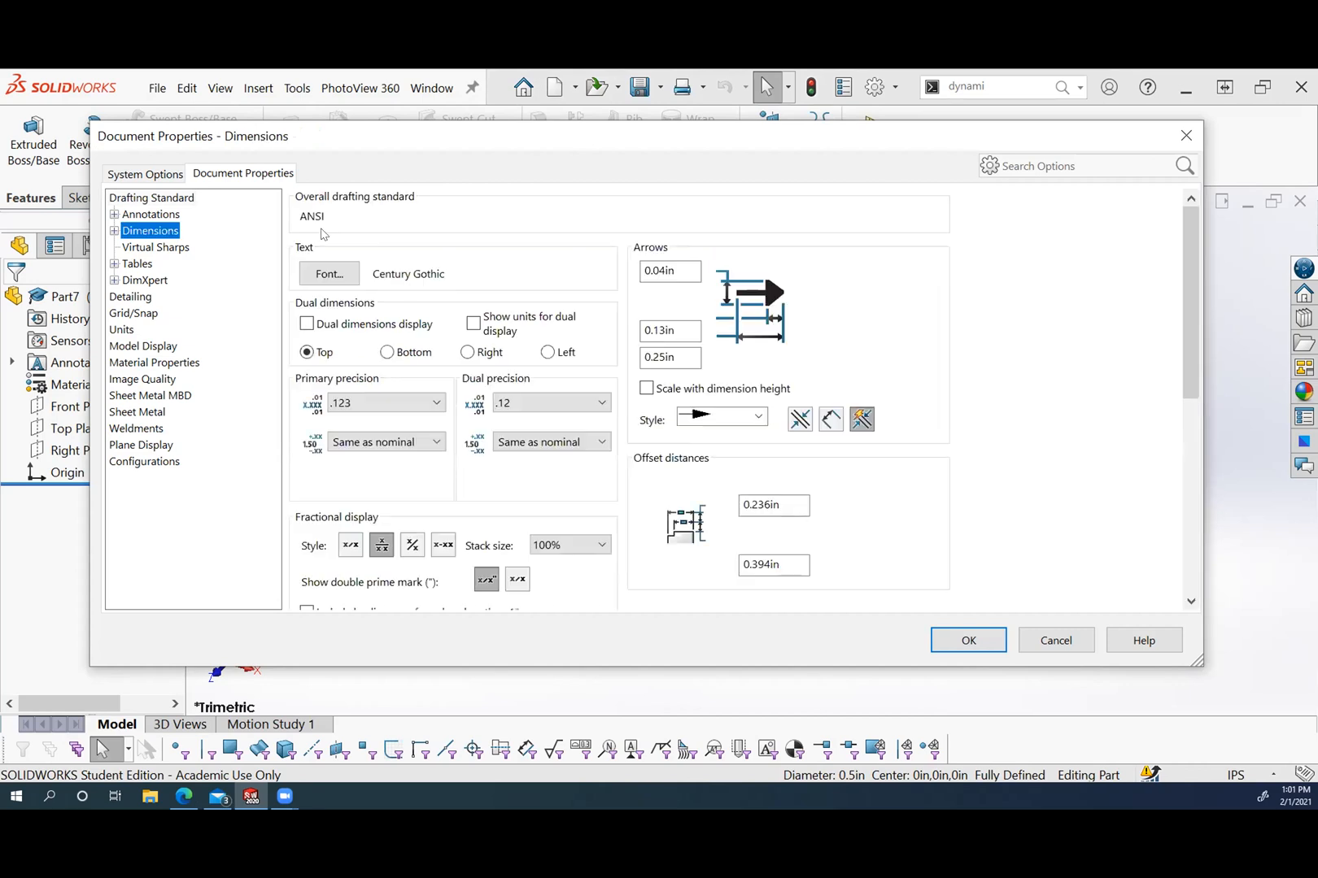
click(122, 329)
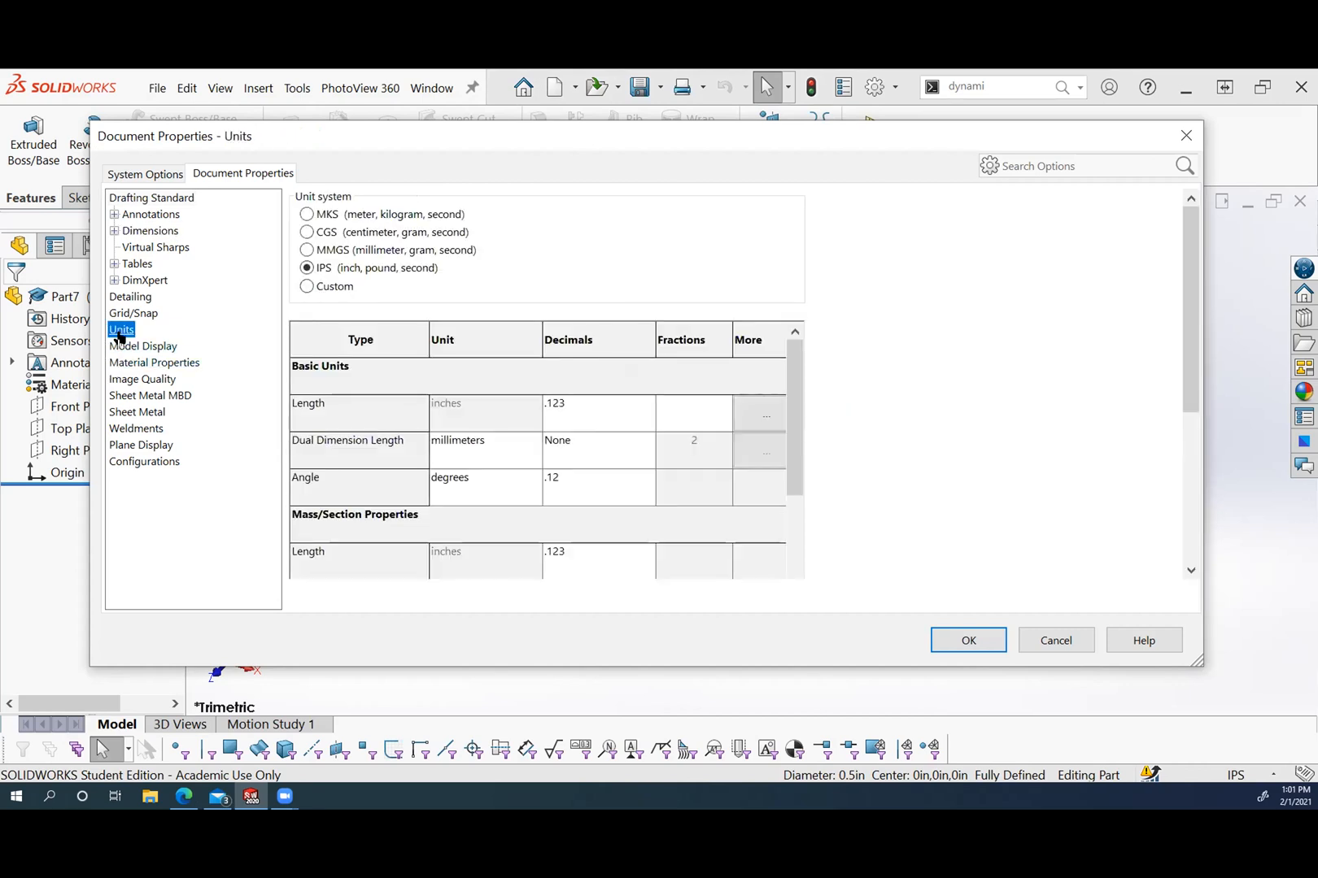
click(980, 642)
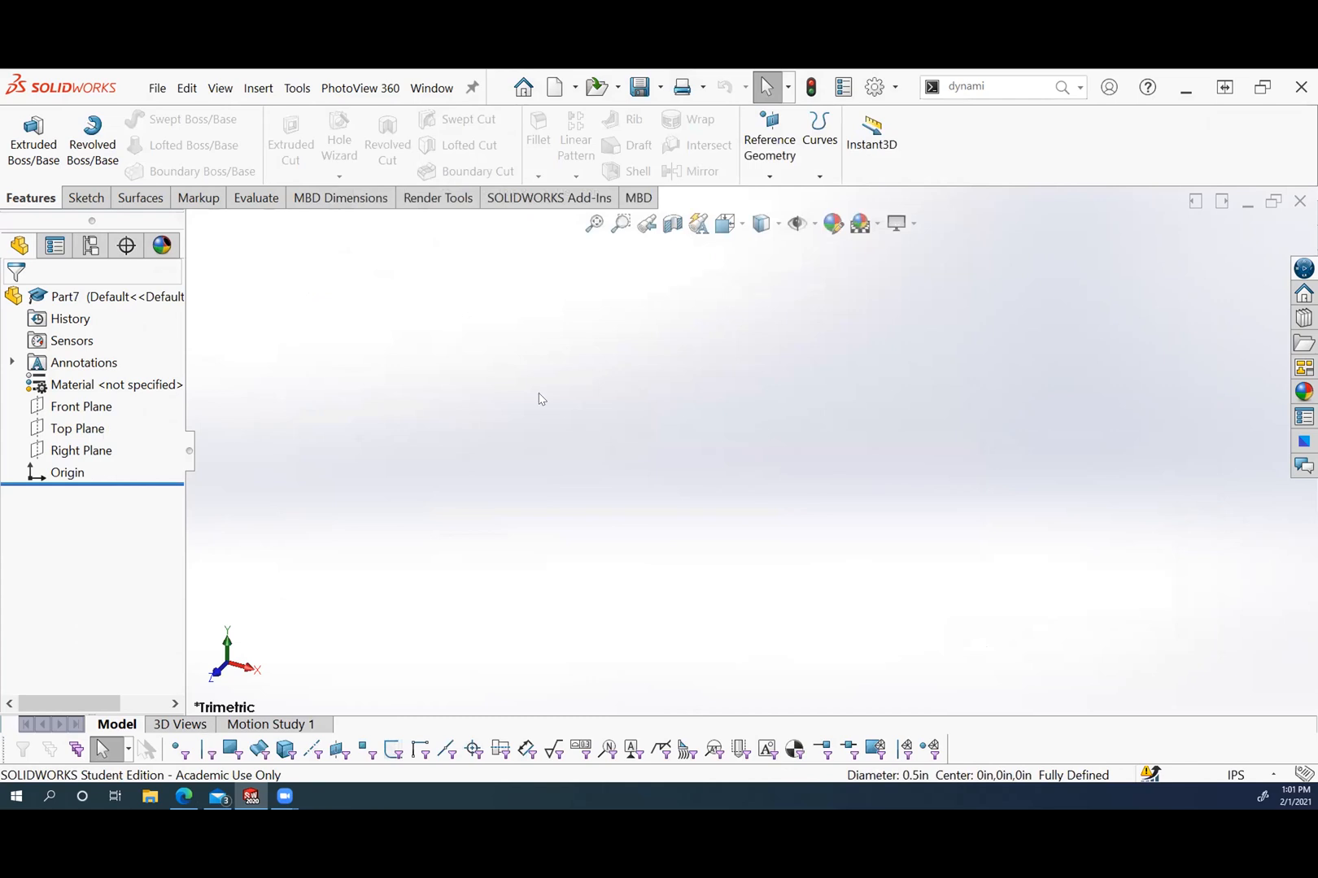
Sketch a closed L-shaped profile on the Front Plane, about 4 in long and 2.5 in high, with its lower head-side corner at the origin.
click(85, 410)
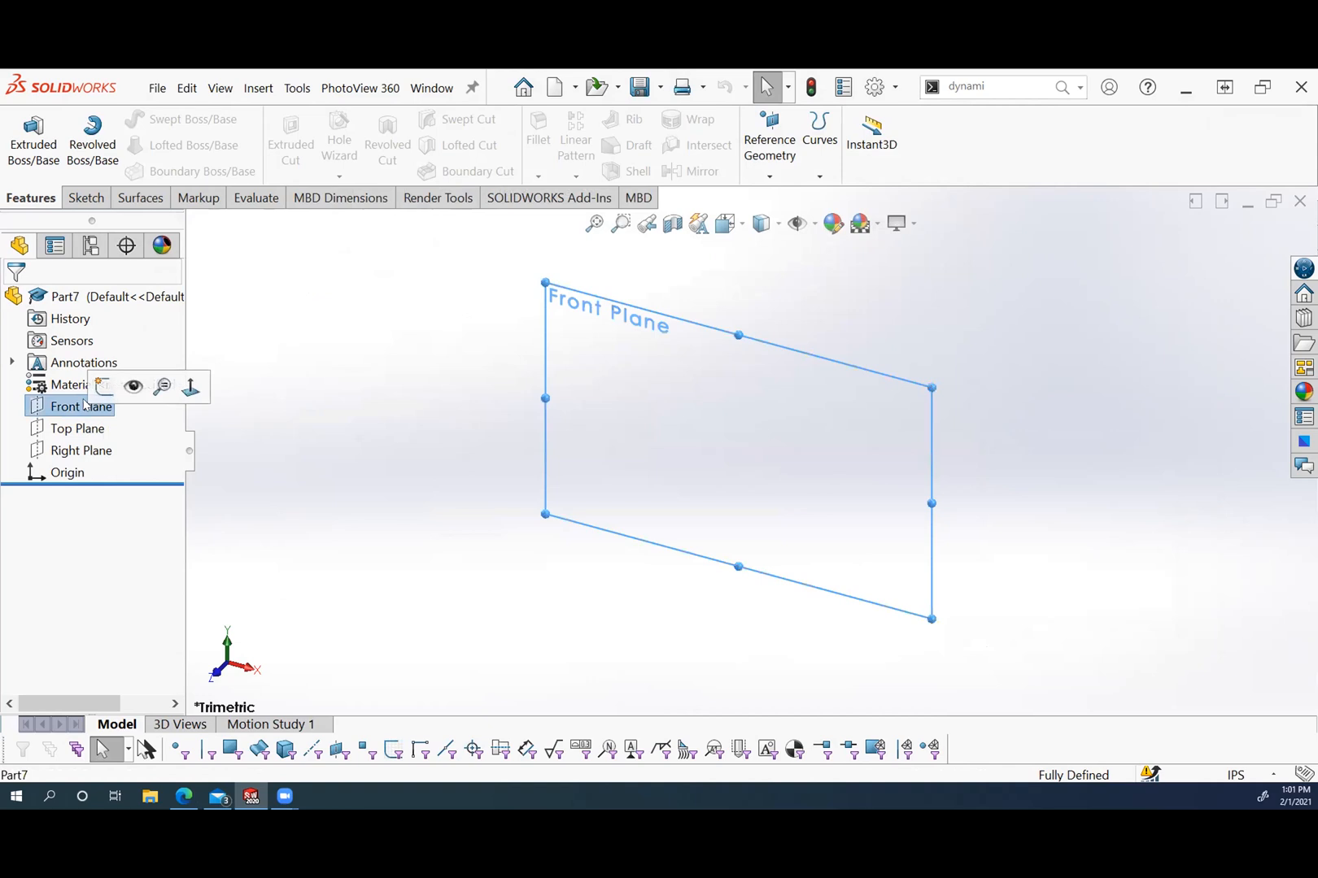
click(103, 388)
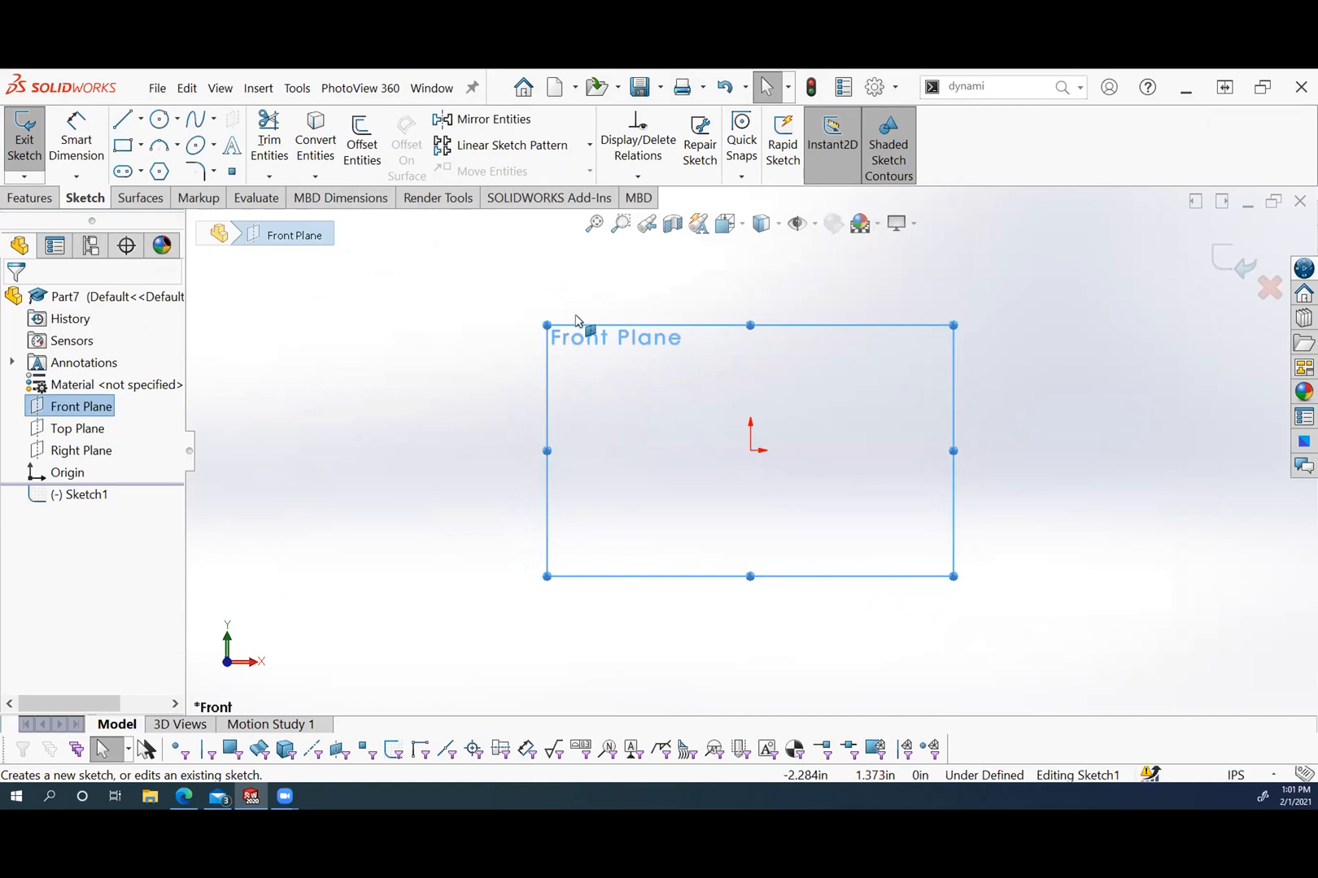
click(123, 120)
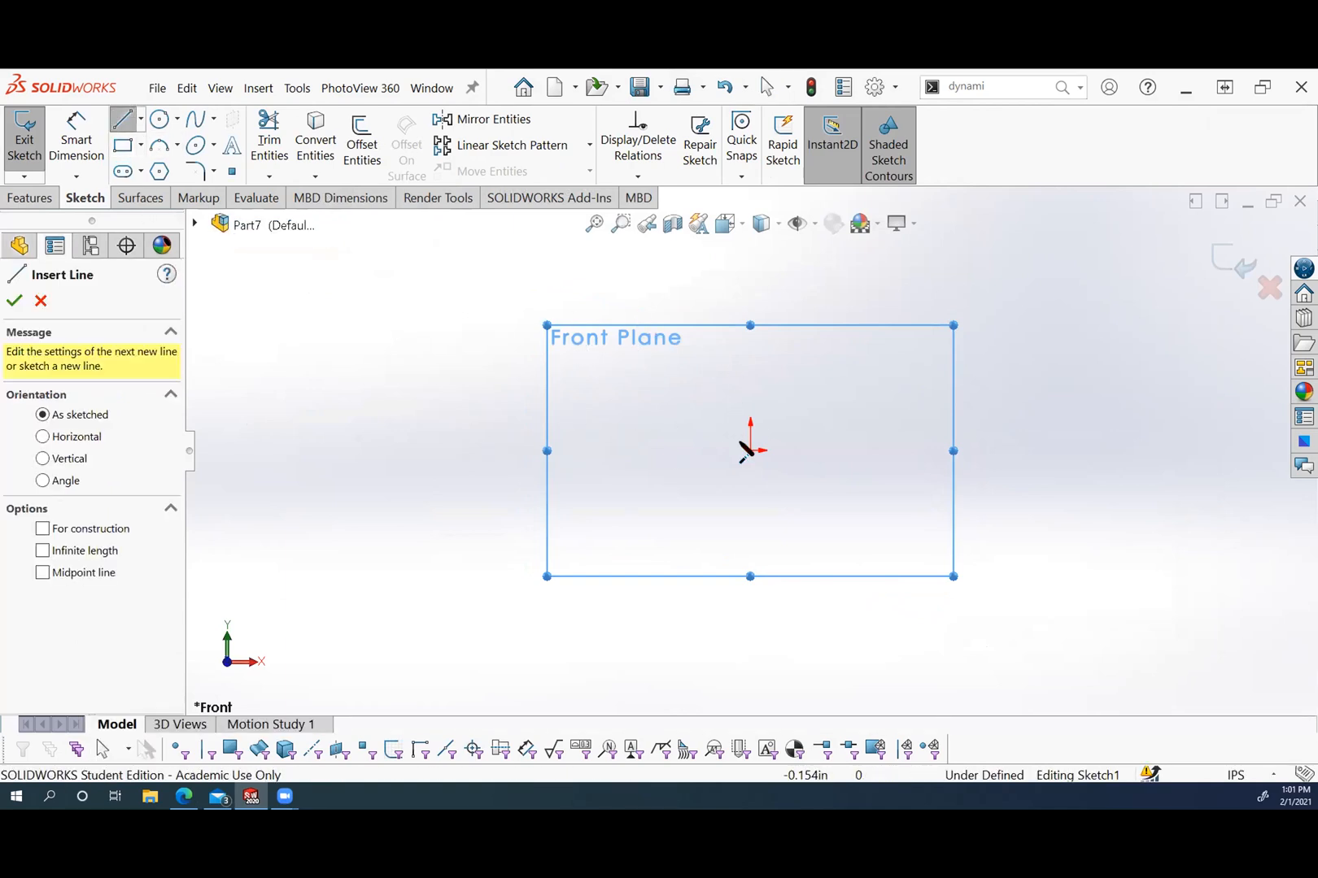
click(750, 450)
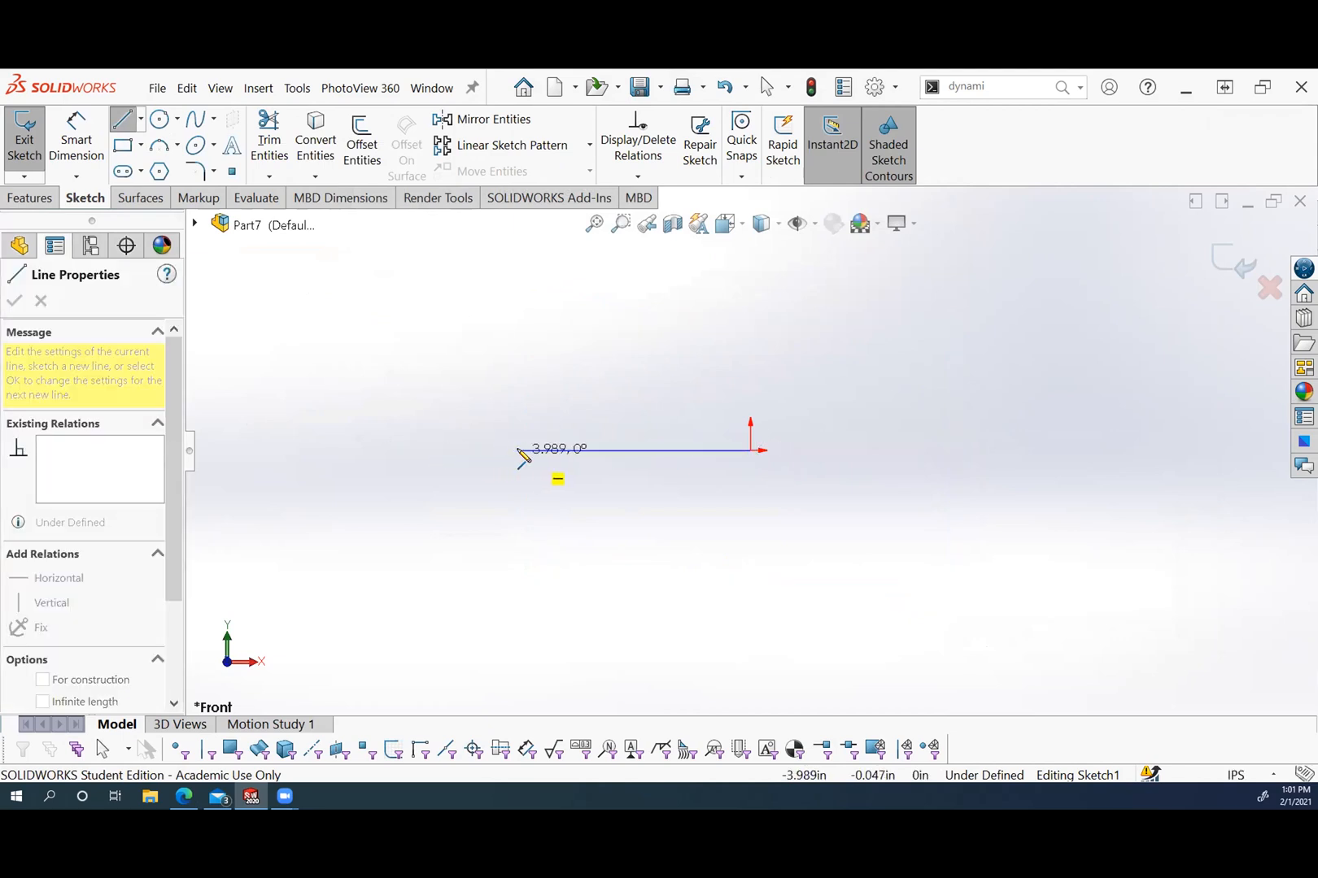
click(519, 450)
click(519, 378)
click(667, 378)
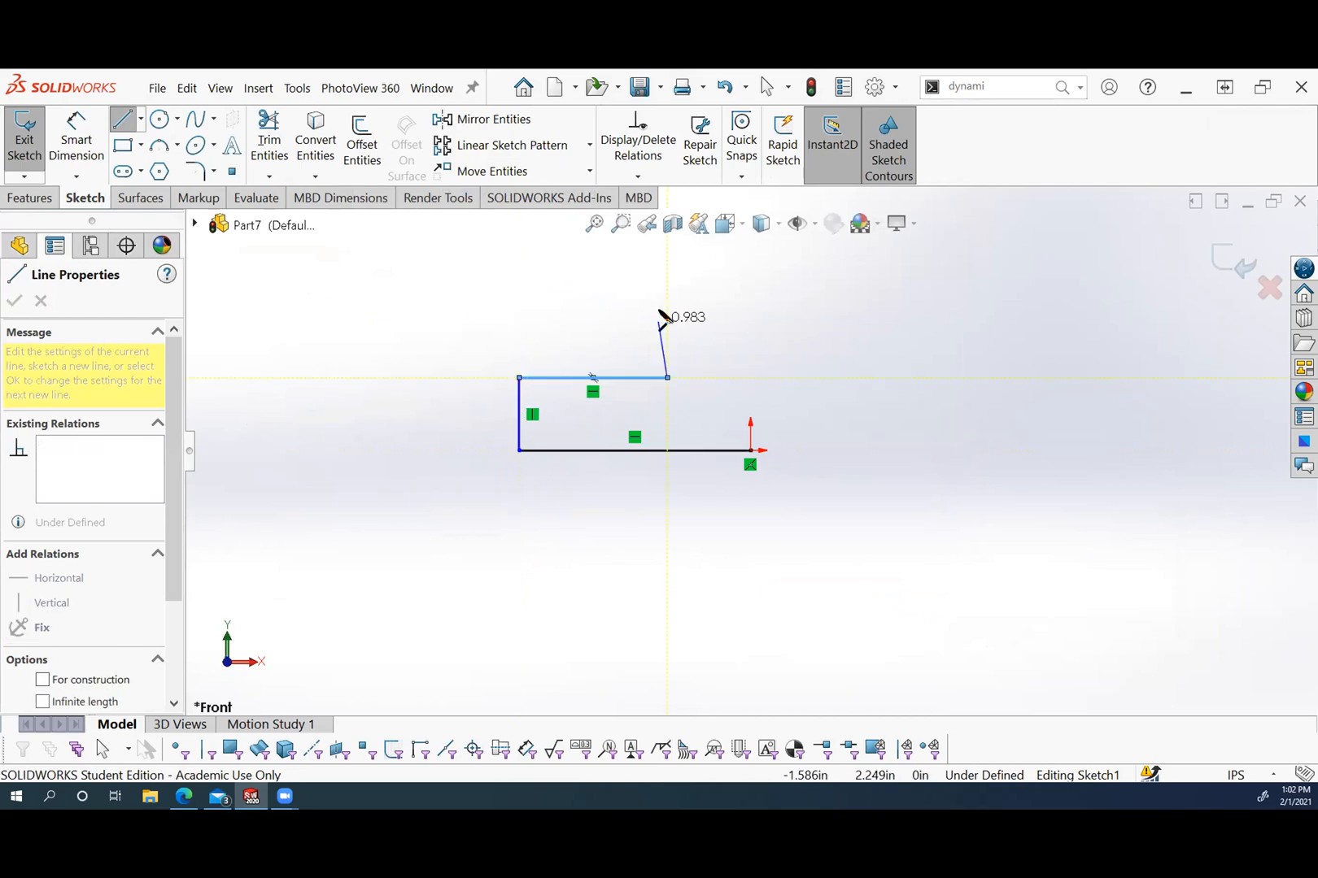
click(667, 305)
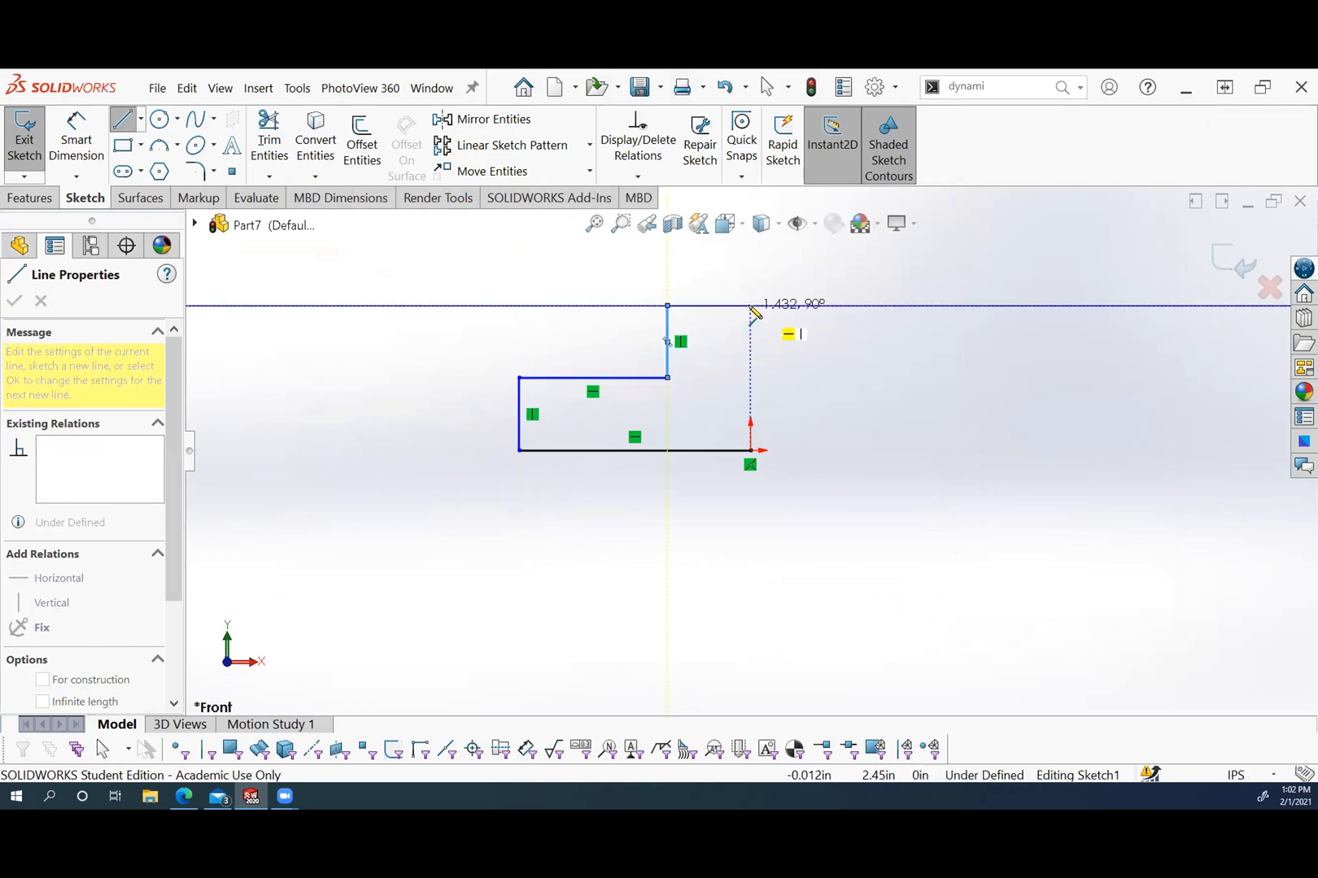
click(750, 306)
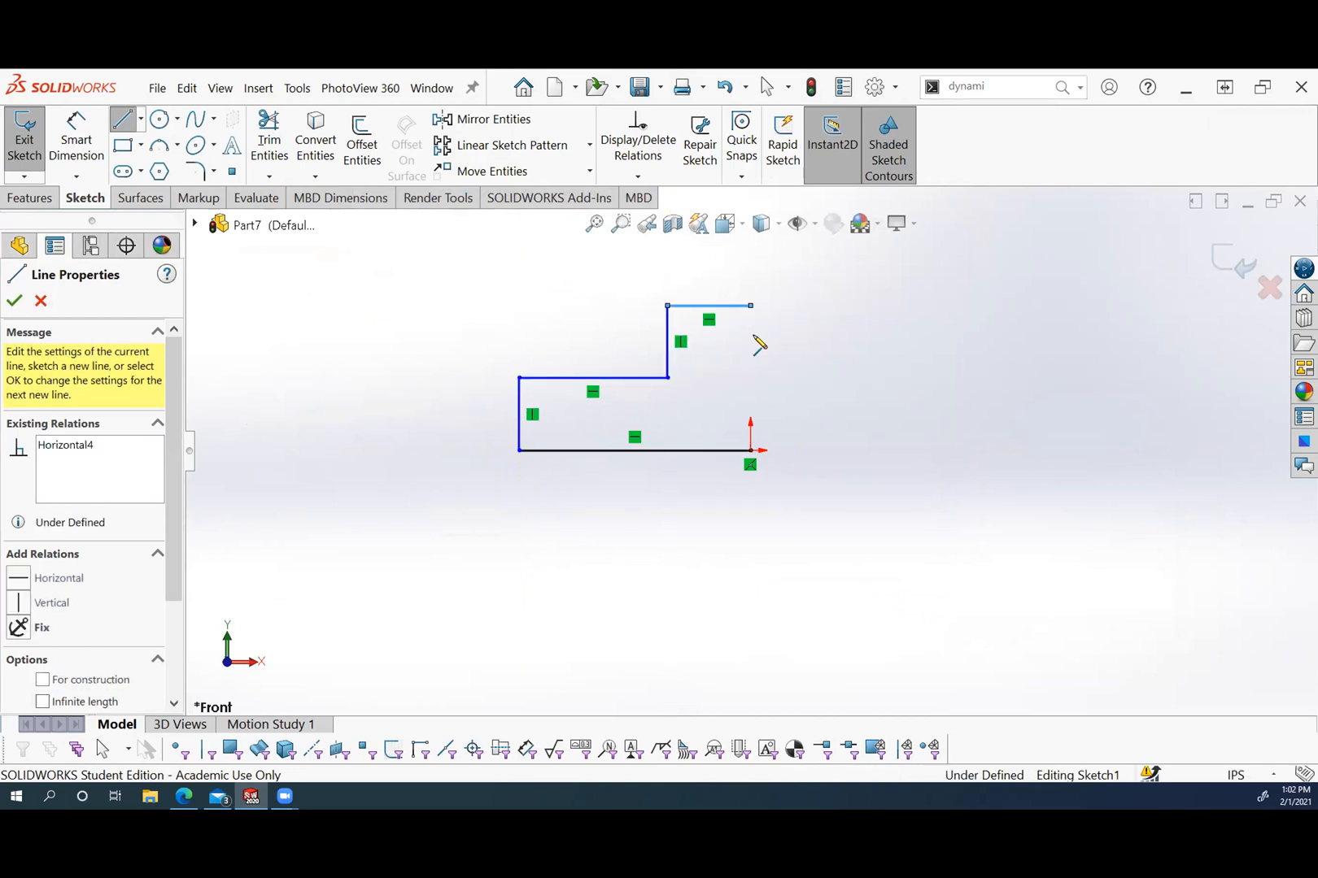
click(750, 449)
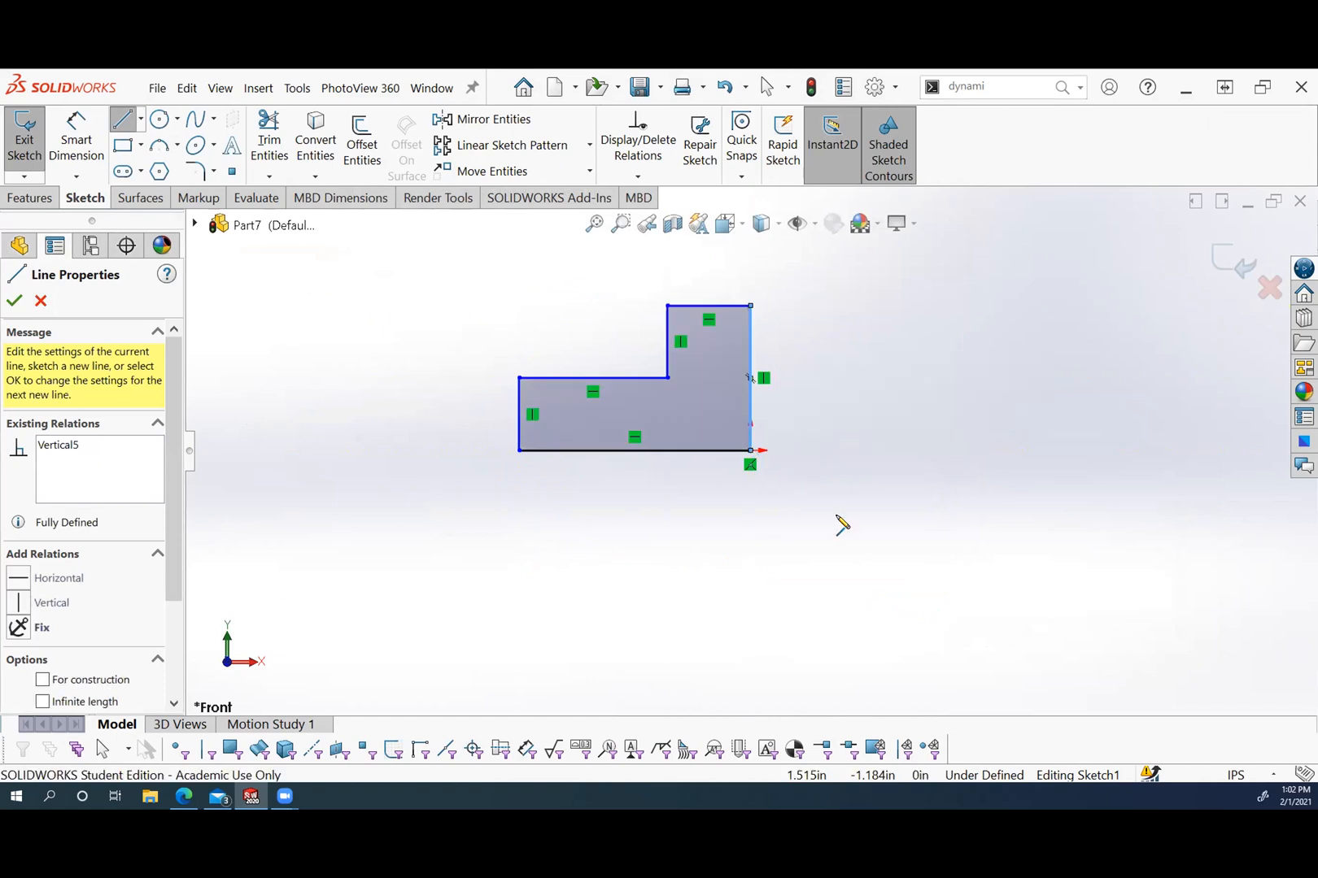
key(Escape)
Dimension the profile's overall length as 0.59 in and the head's vertical edge at the origin as 0.25 in.
scroll(701, 325, down, 1)
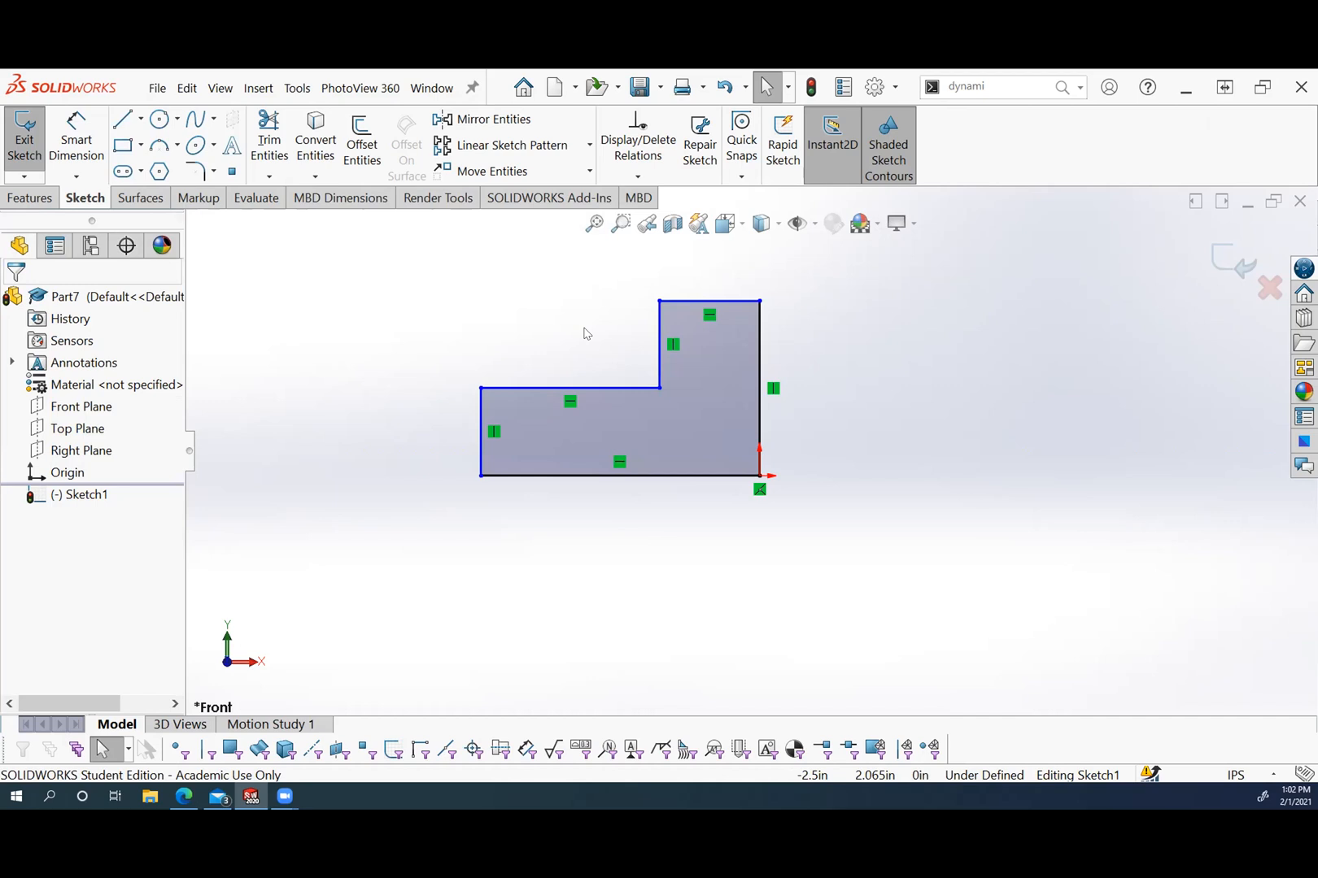
click(72, 143)
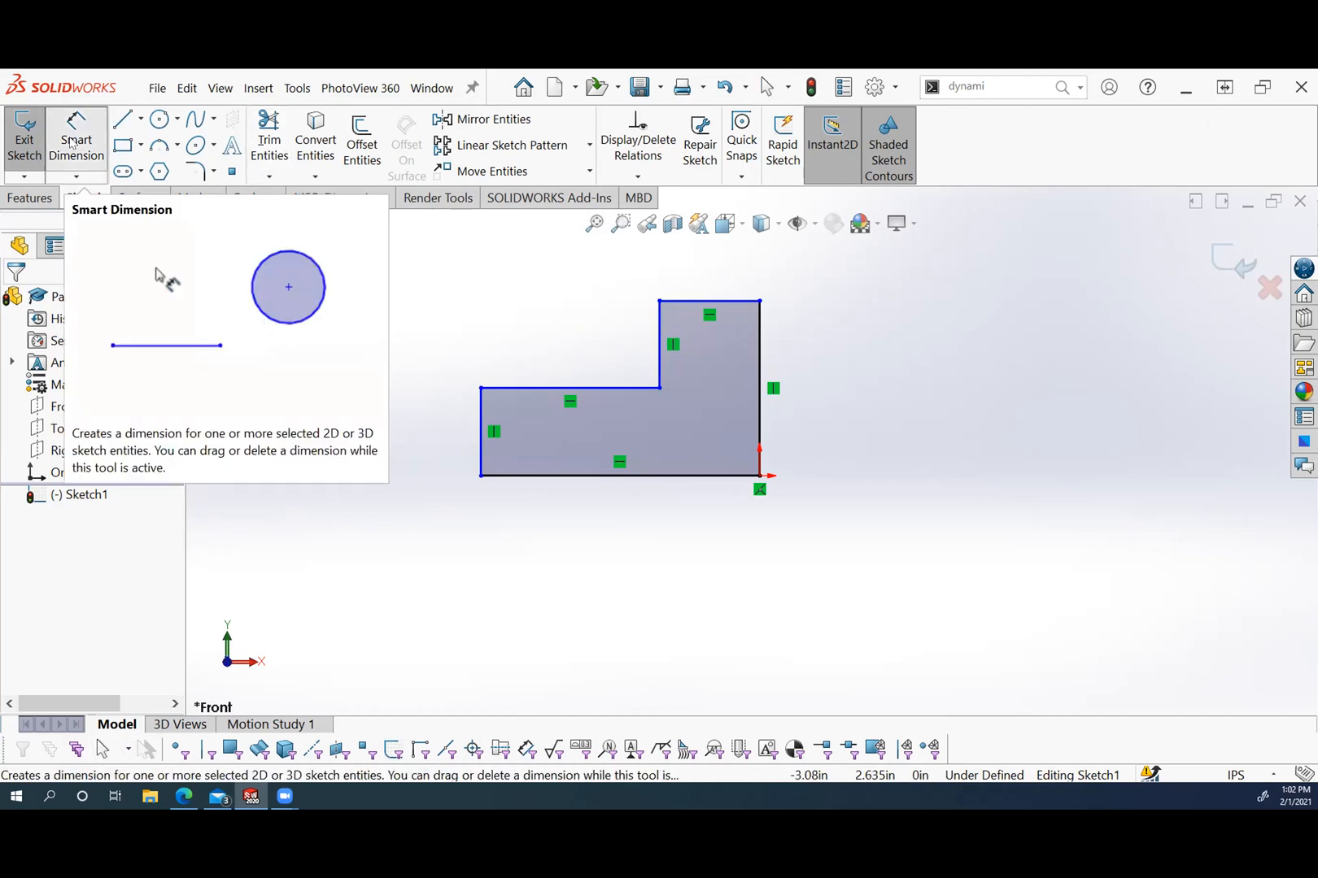
click(480, 416)
click(760, 398)
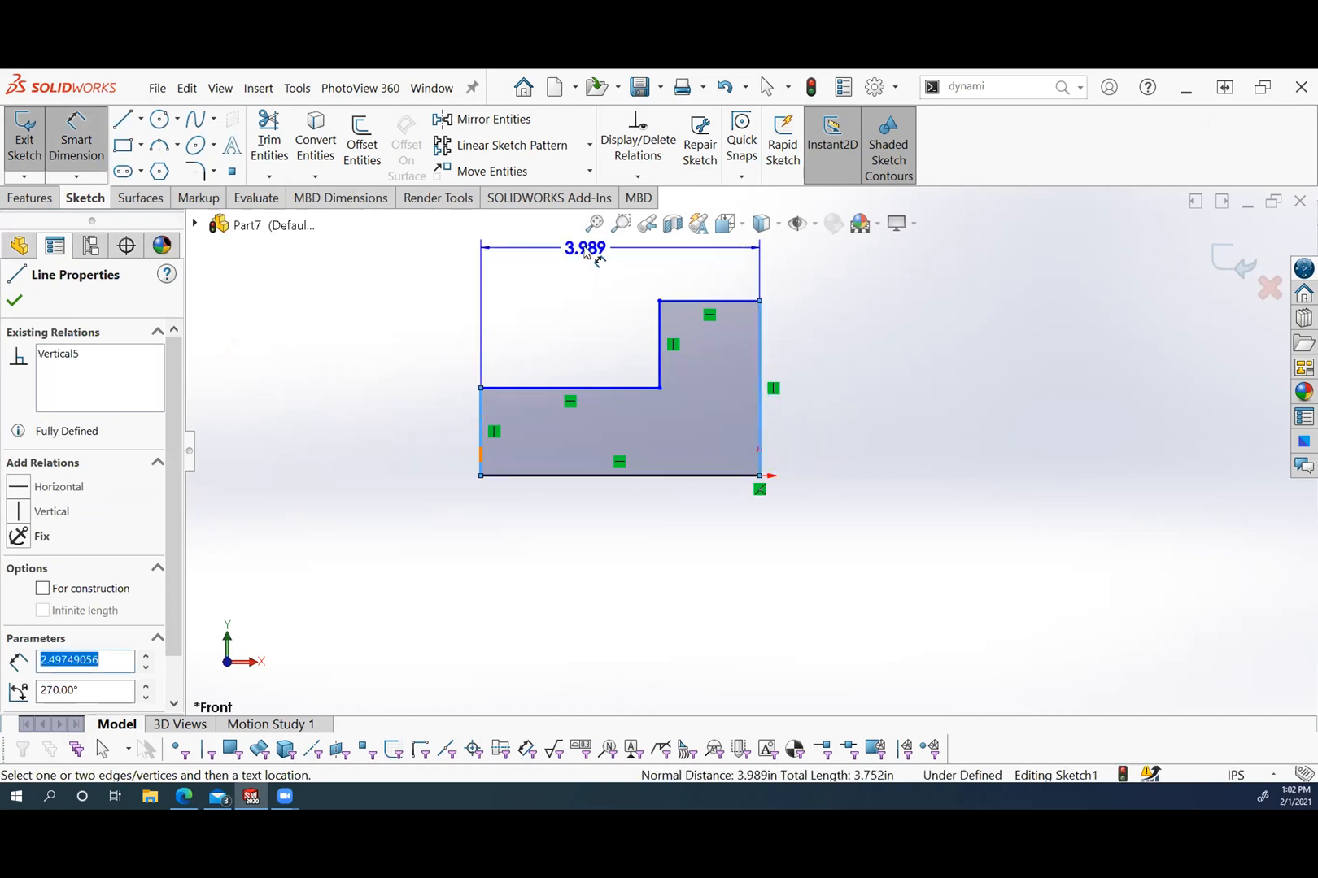
click(594, 259)
text(.59)
key(Return)
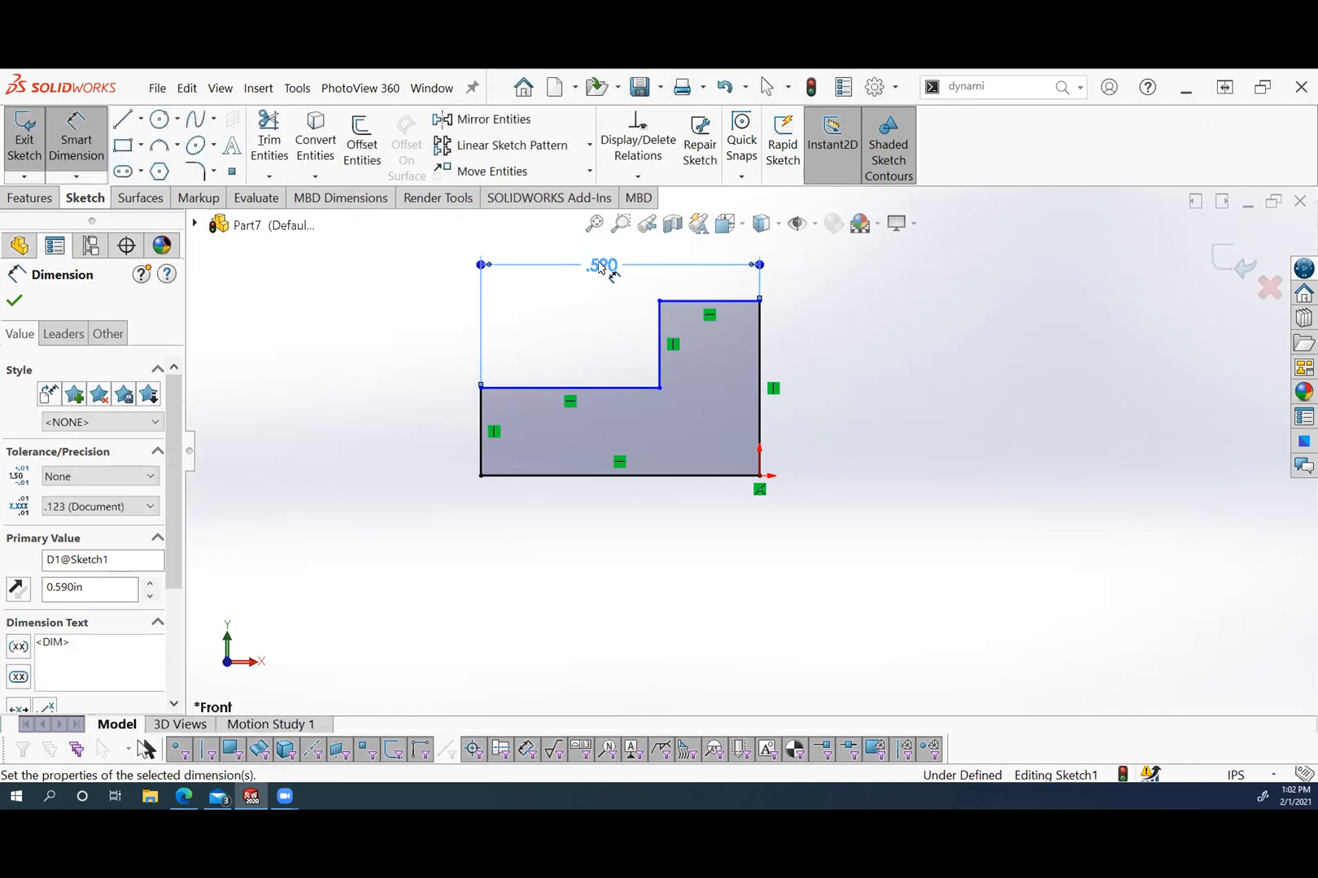
click(760, 379)
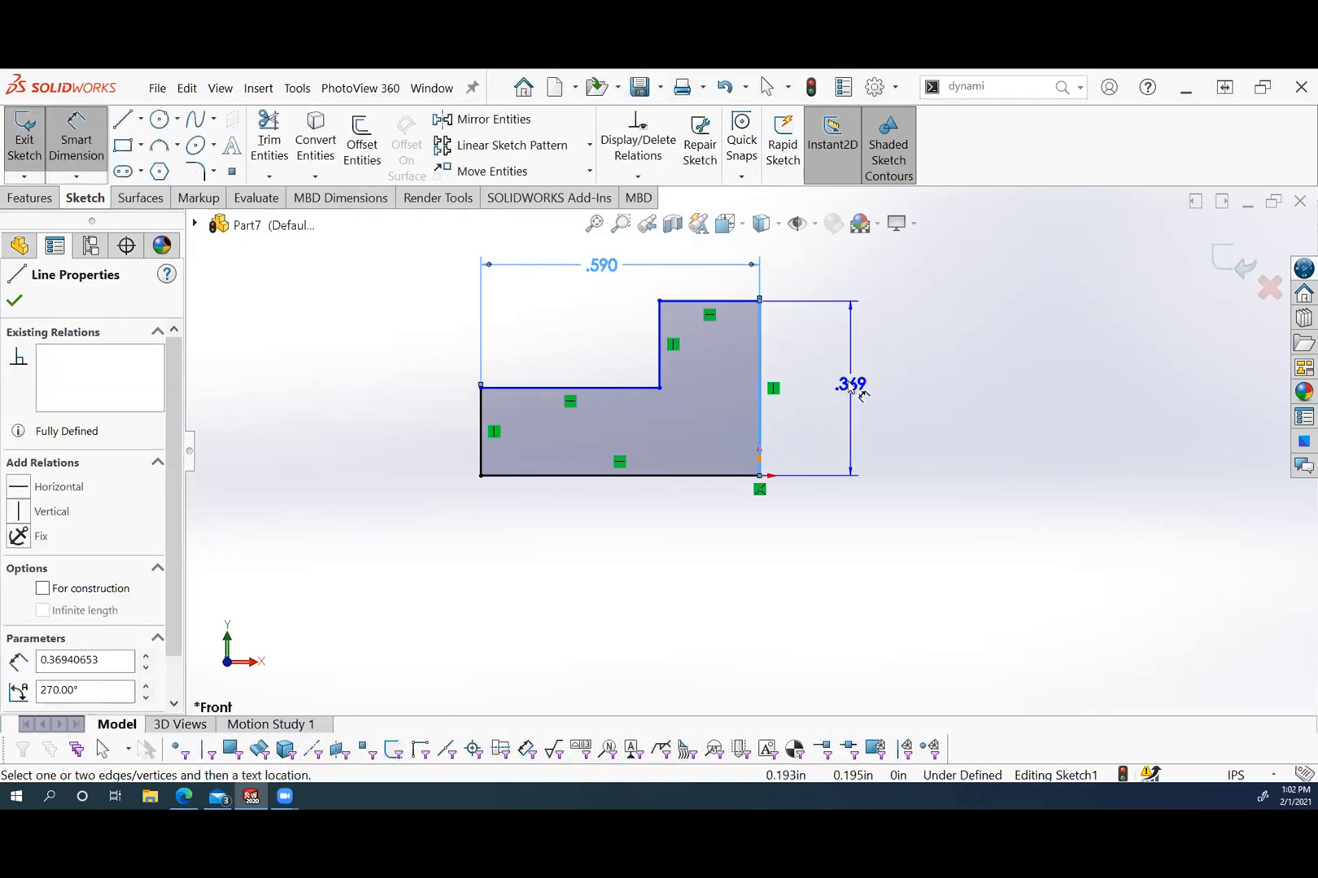
click(852, 390)
text(.25)
key(Return)
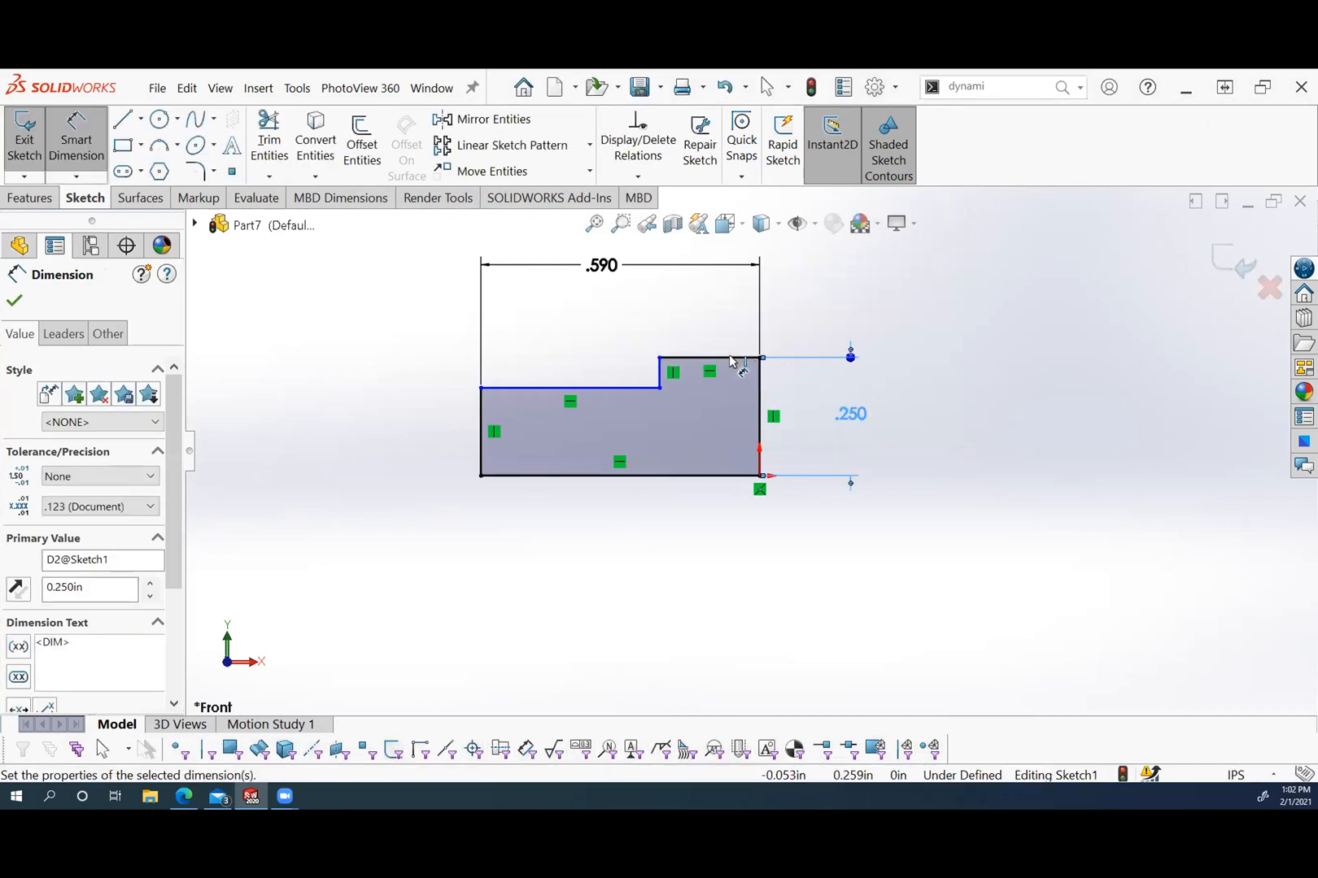
Dimension the head's top edge as 0.15 in and the shank's vertical end edge as 0.11 in.
click(734, 358)
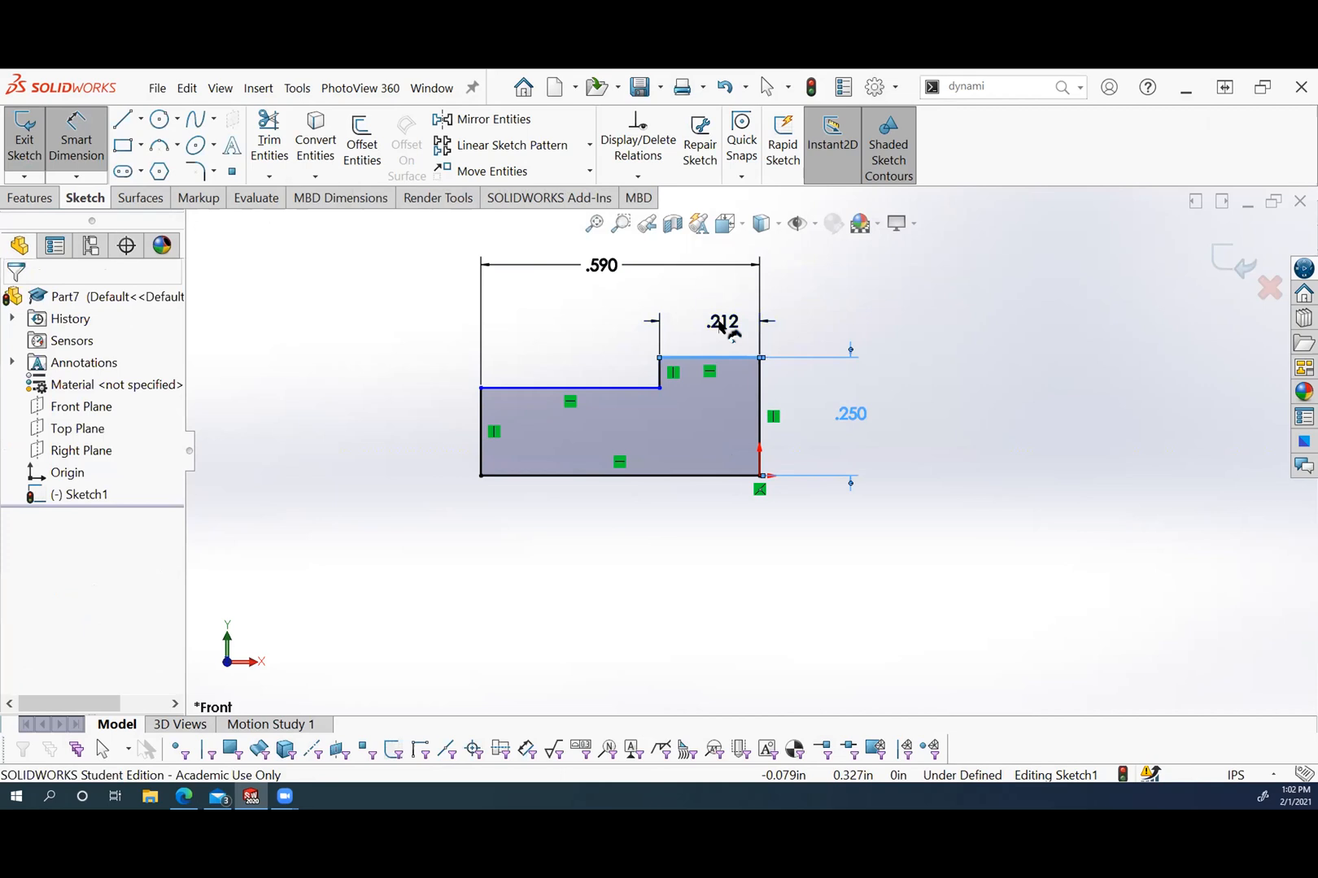
click(720, 325)
text(.1)
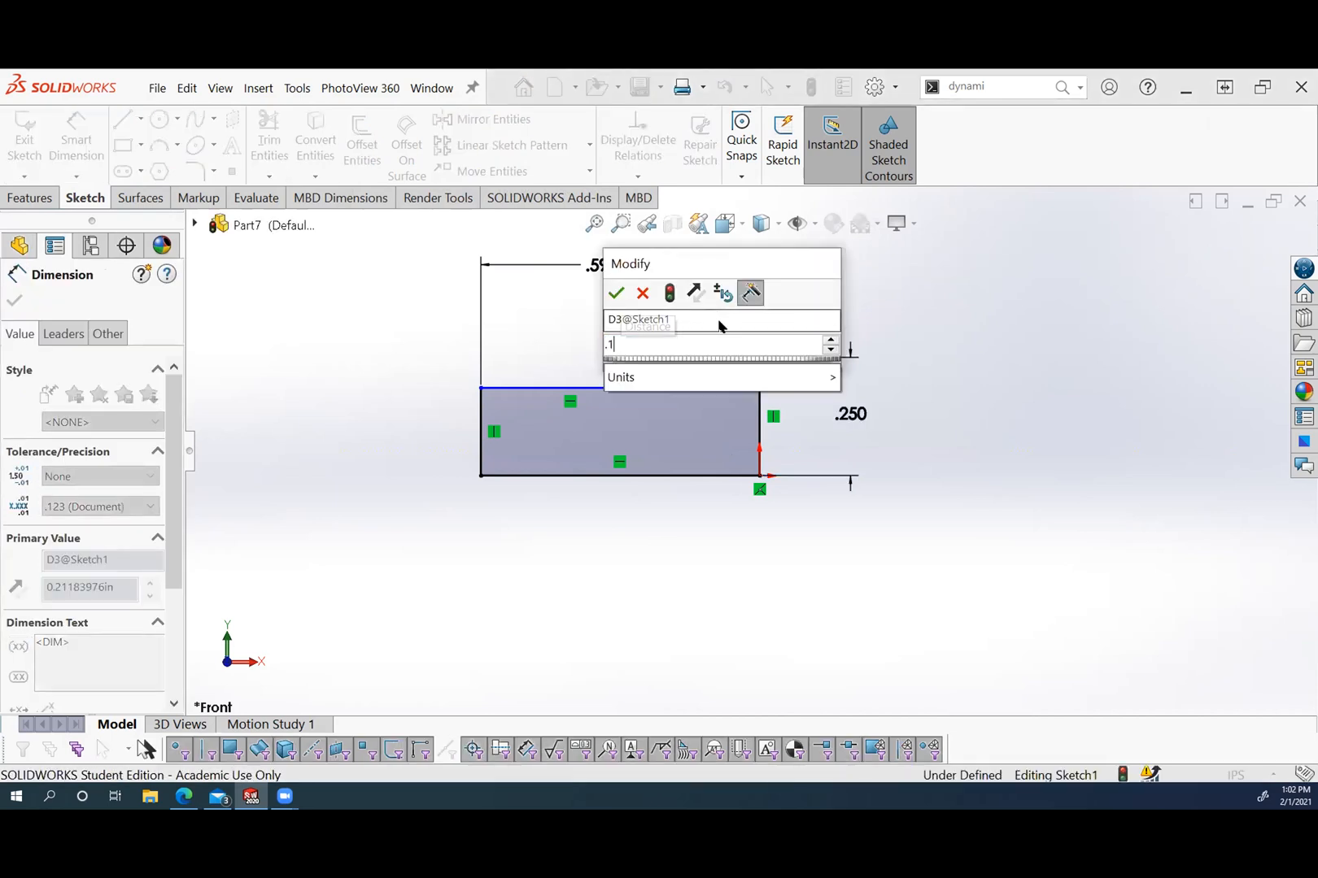
text(5)
key(Return)
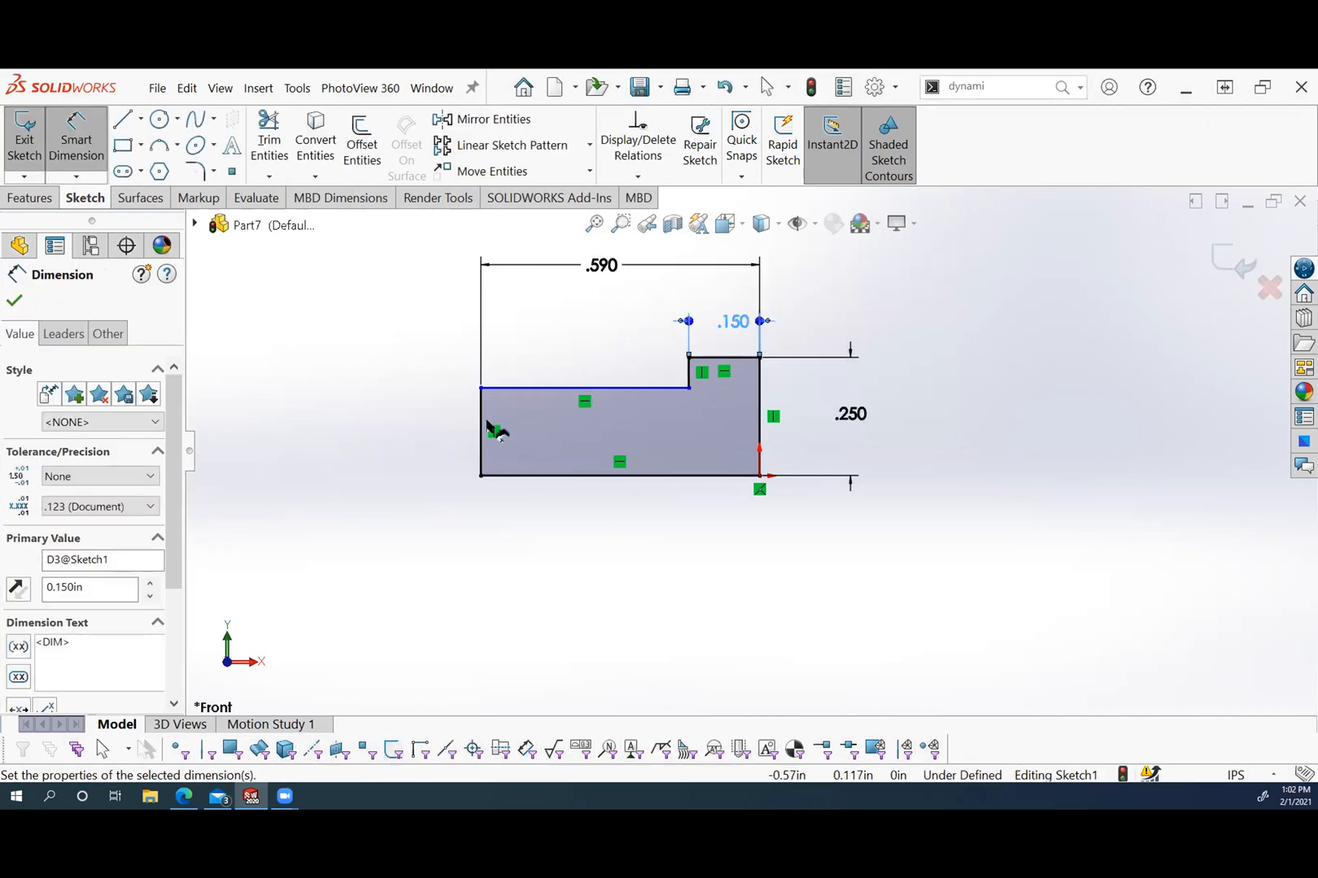
click(481, 427)
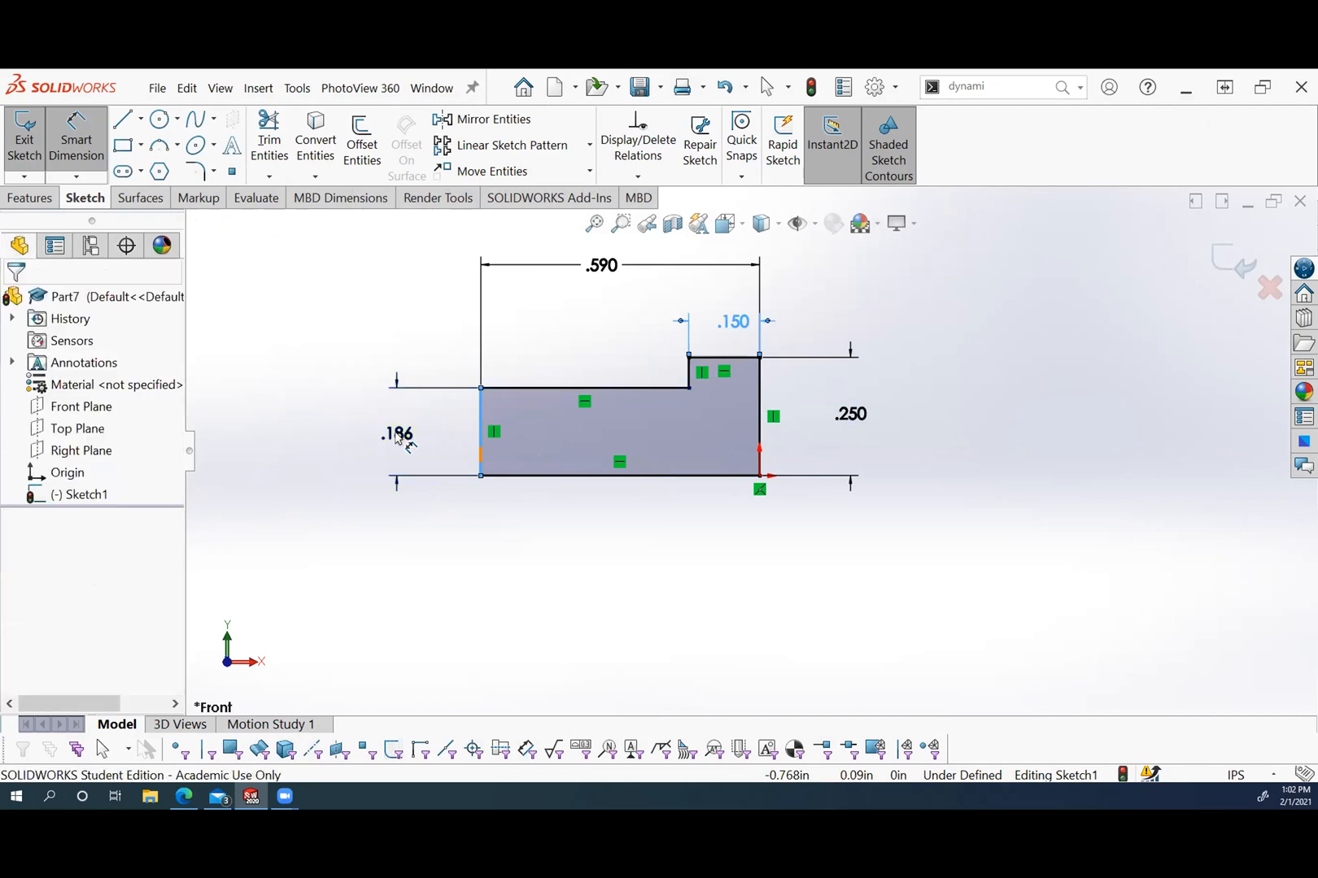
click(396, 436)
text(.11)
key(Return)
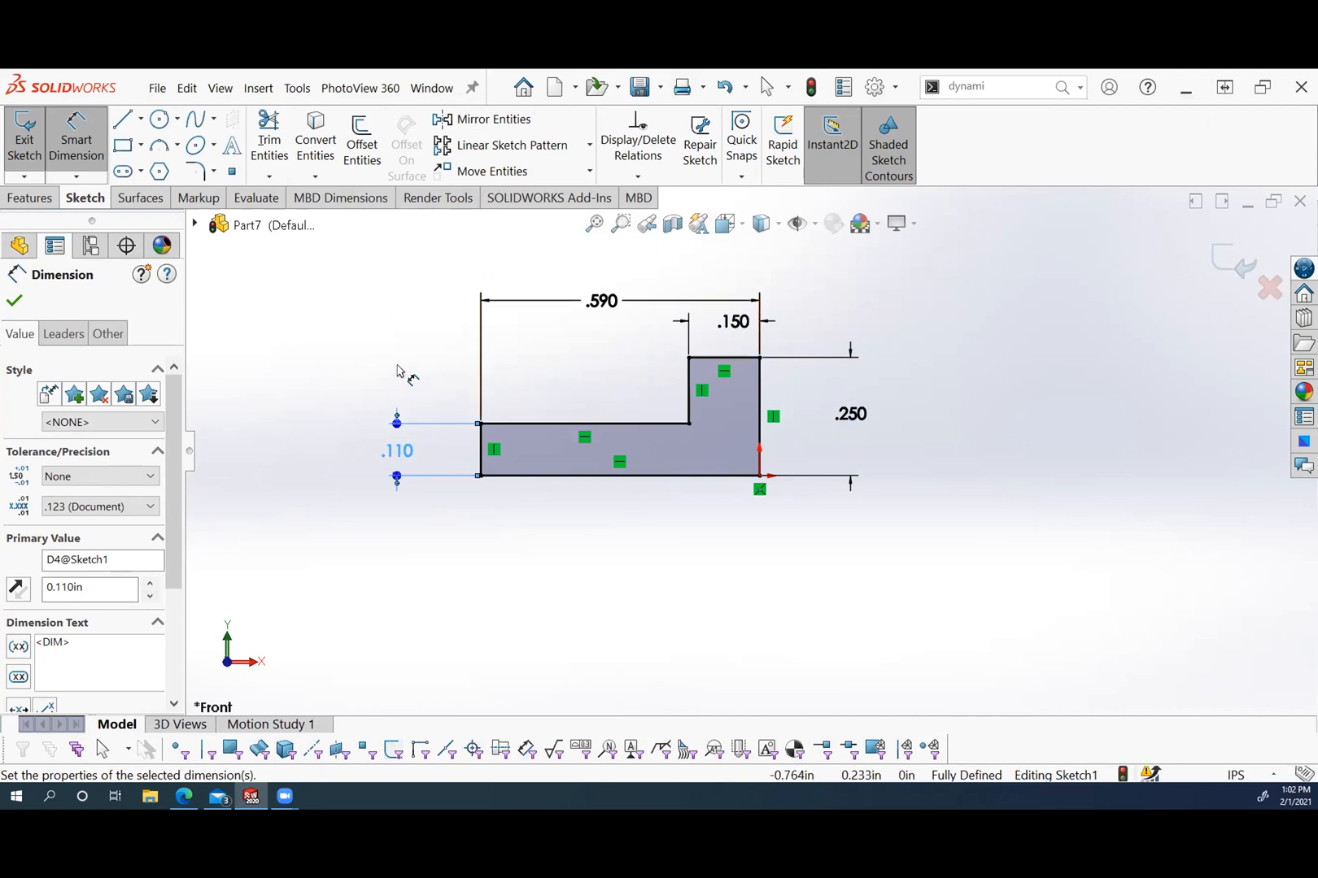
Draw a horizontal centerline about 1.015 in long from the origin along the profile's bottom edge, extending past the shank end.
click(139, 122)
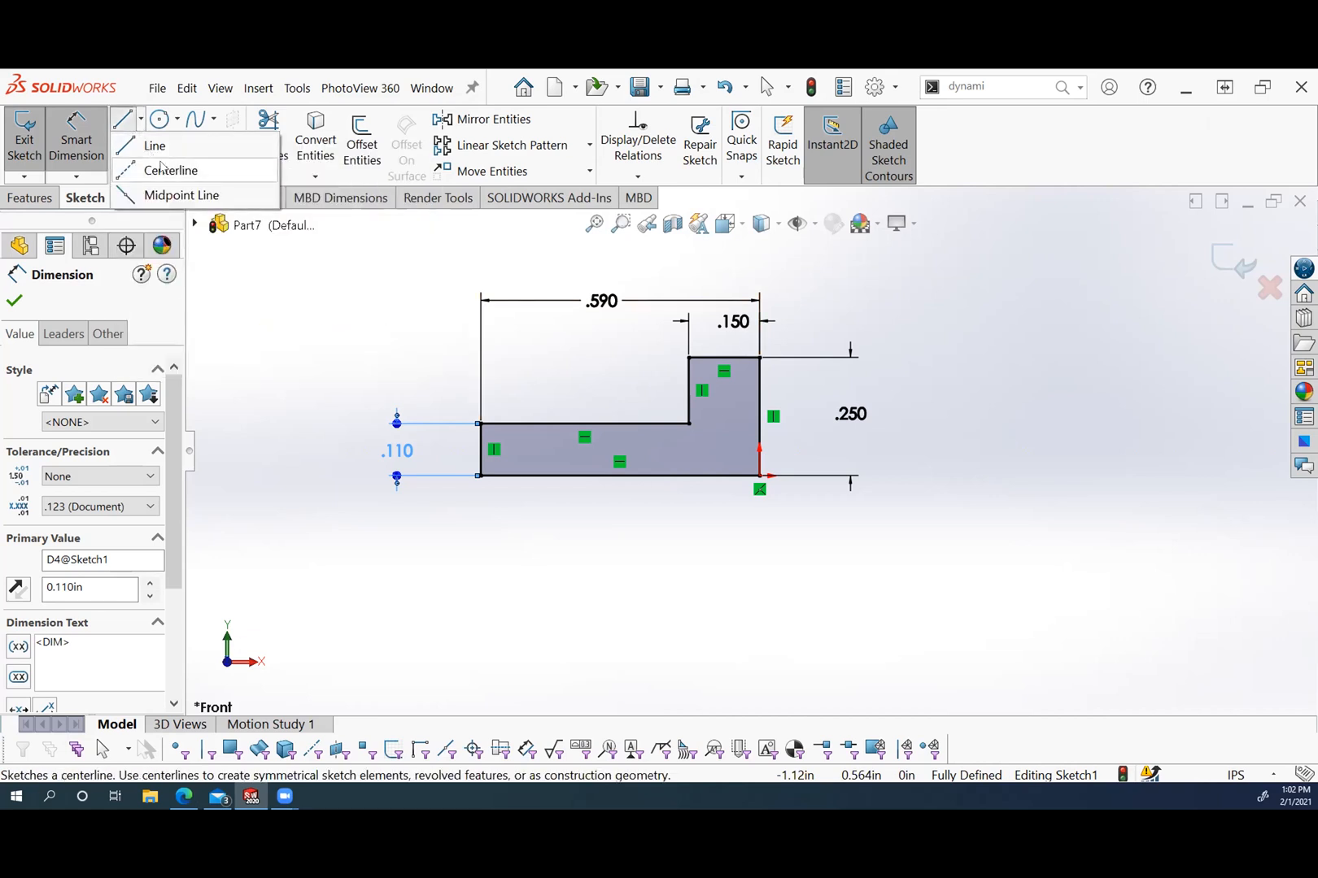
click(166, 170)
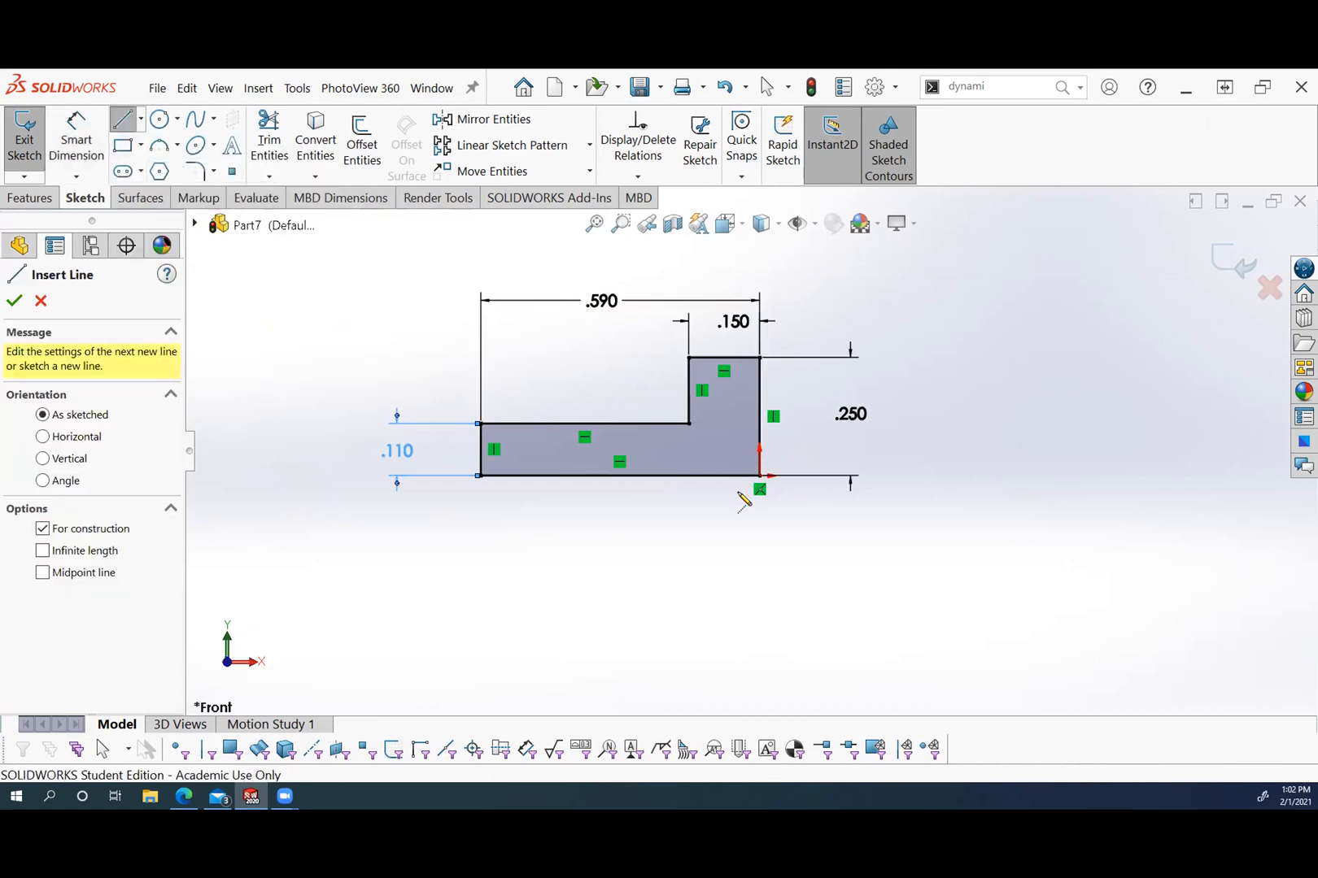
click(759, 476)
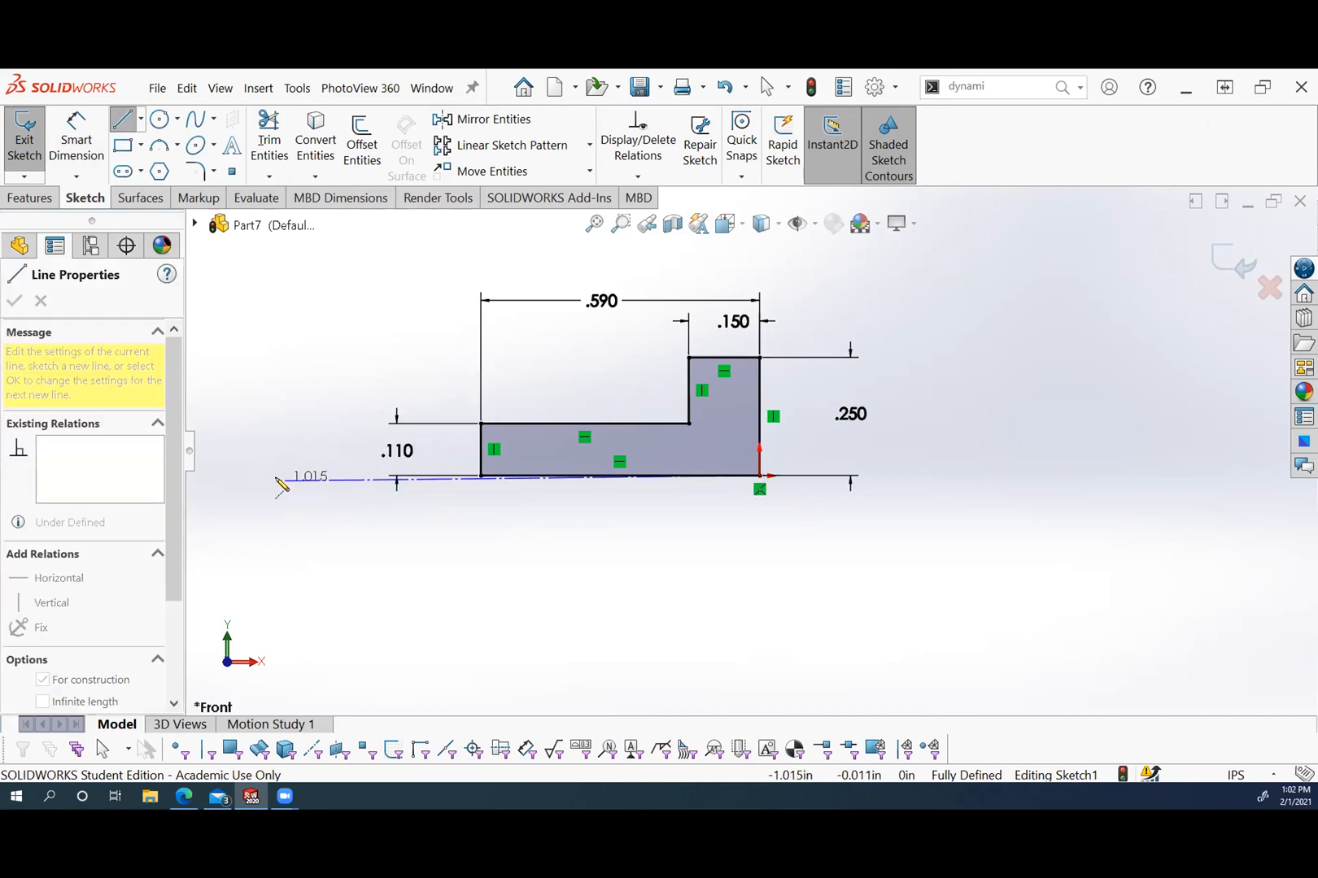
click(277, 476)
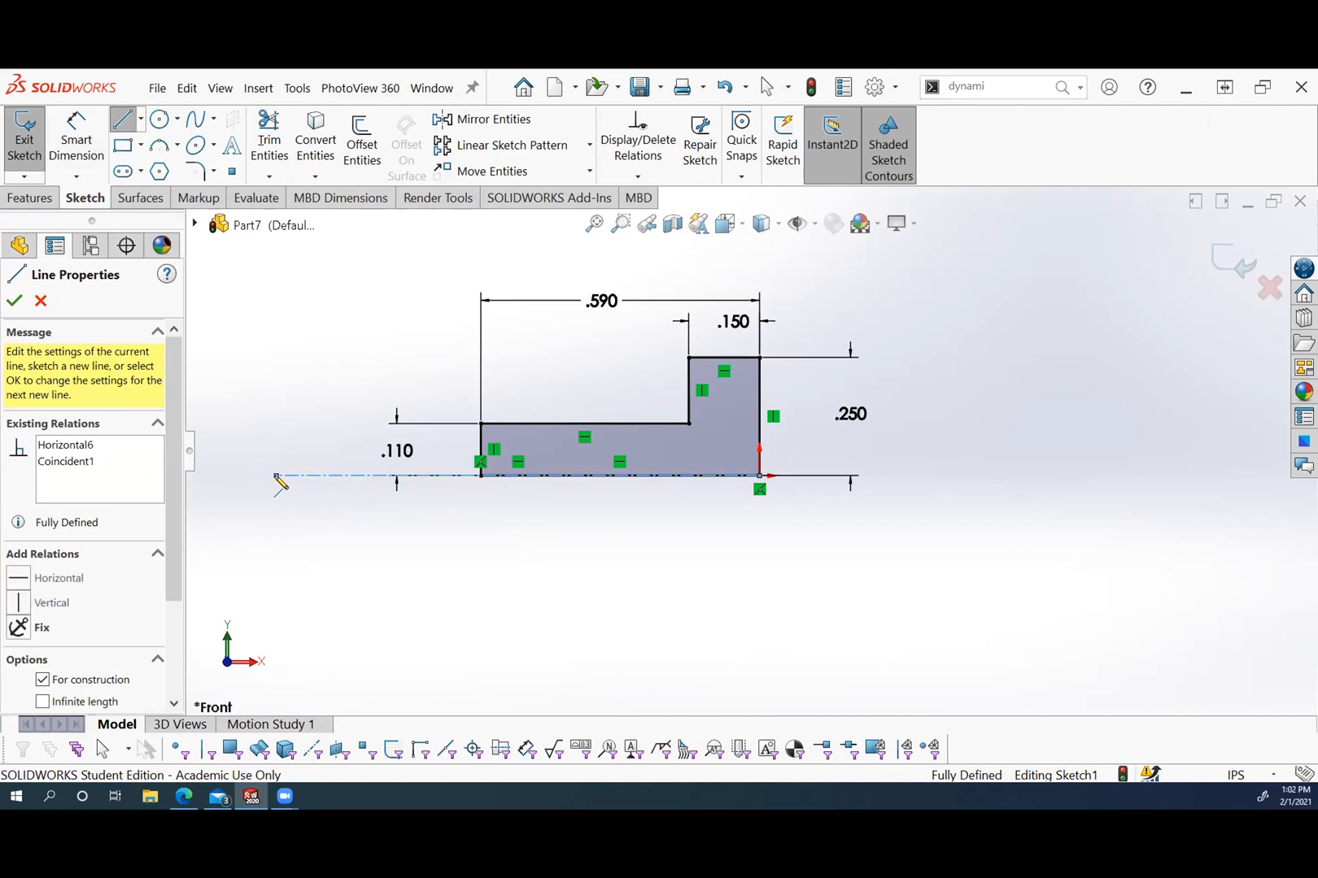
key(Escape)
Create a revolved boss of the profile through 360 degrees about the horizontal centerline.
scroll(386, 306, down, 1)
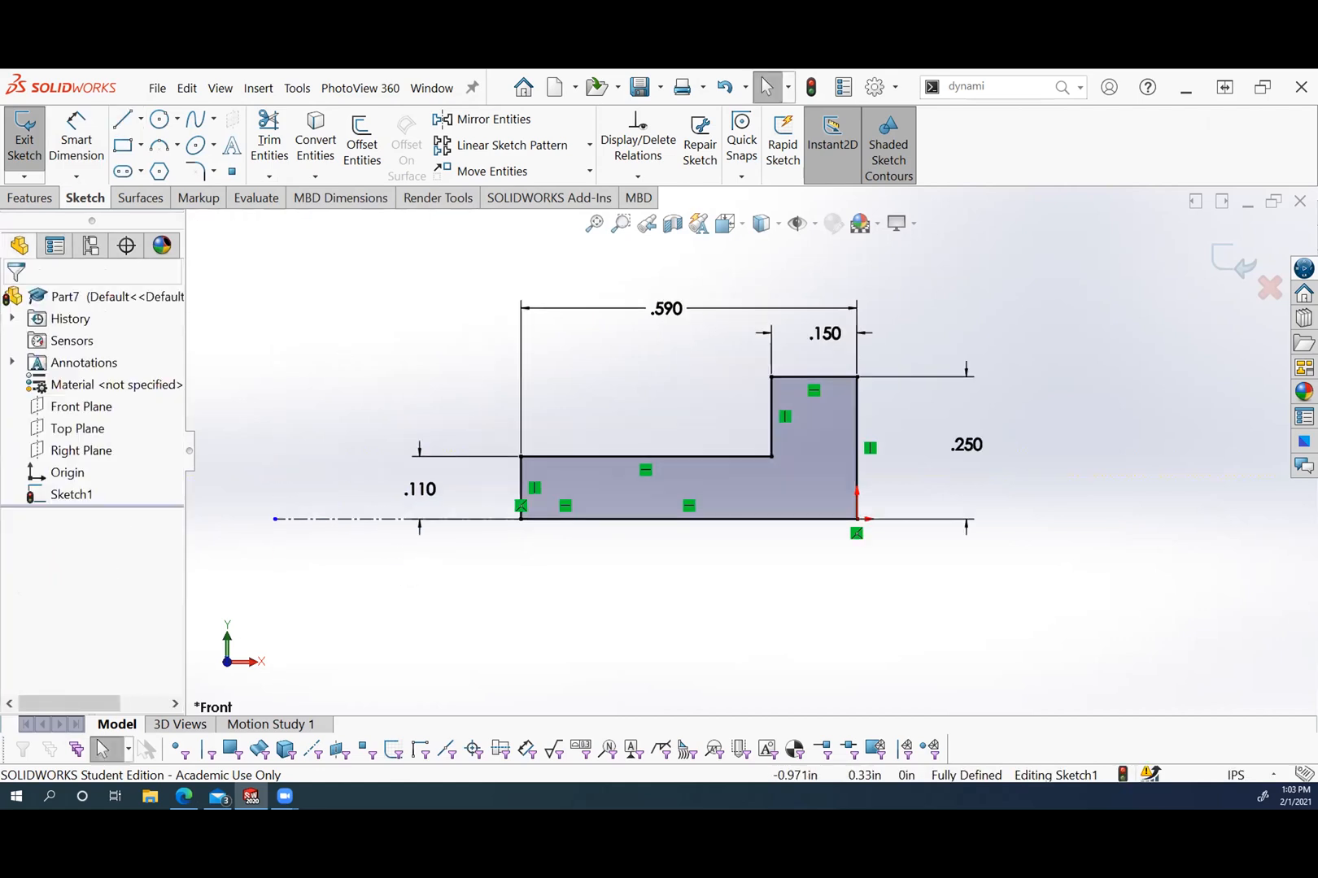
click(33, 198)
click(84, 165)
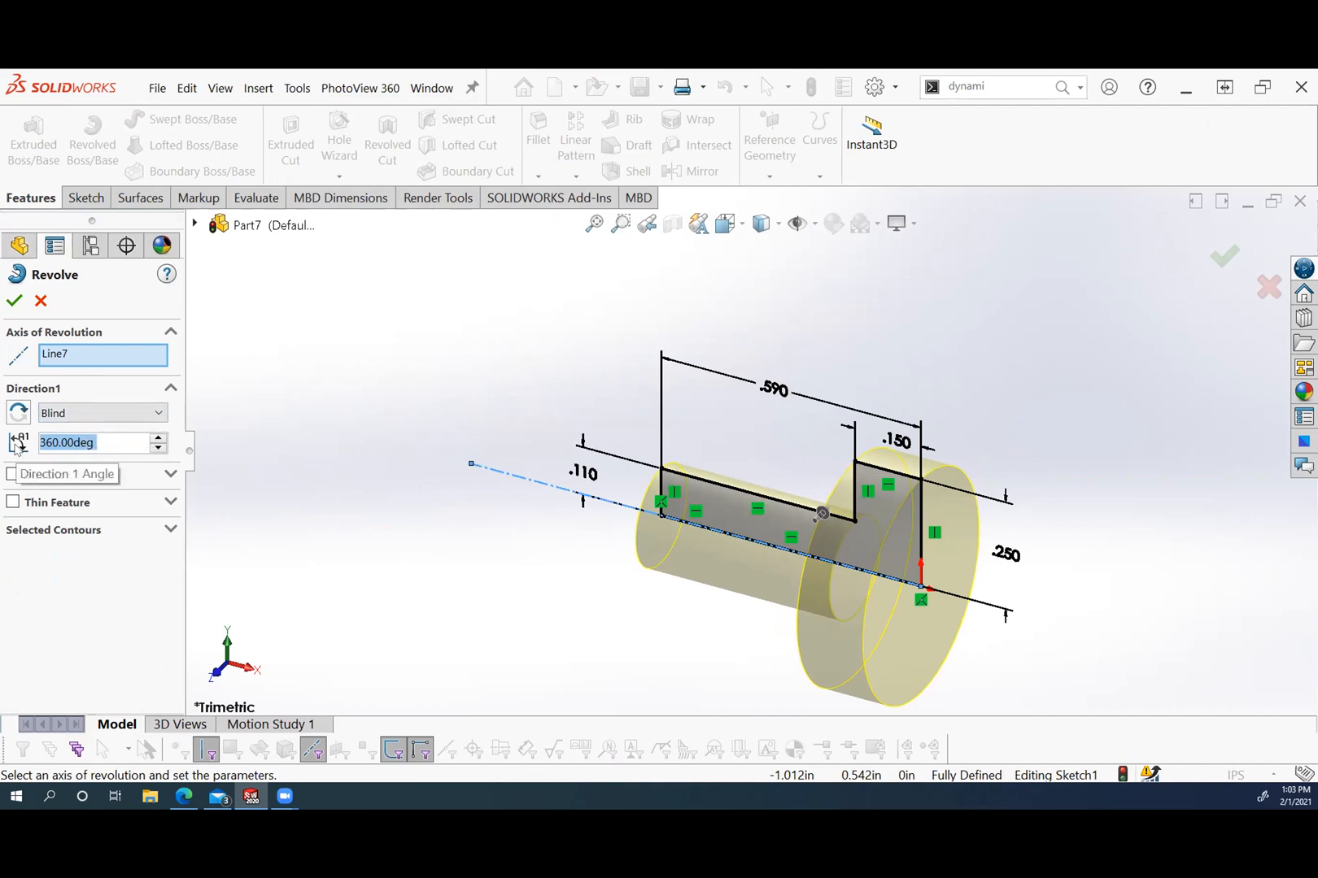
click(14, 301)
scroll(899, 677, up, 1)
scroll(898, 675, down, 2)
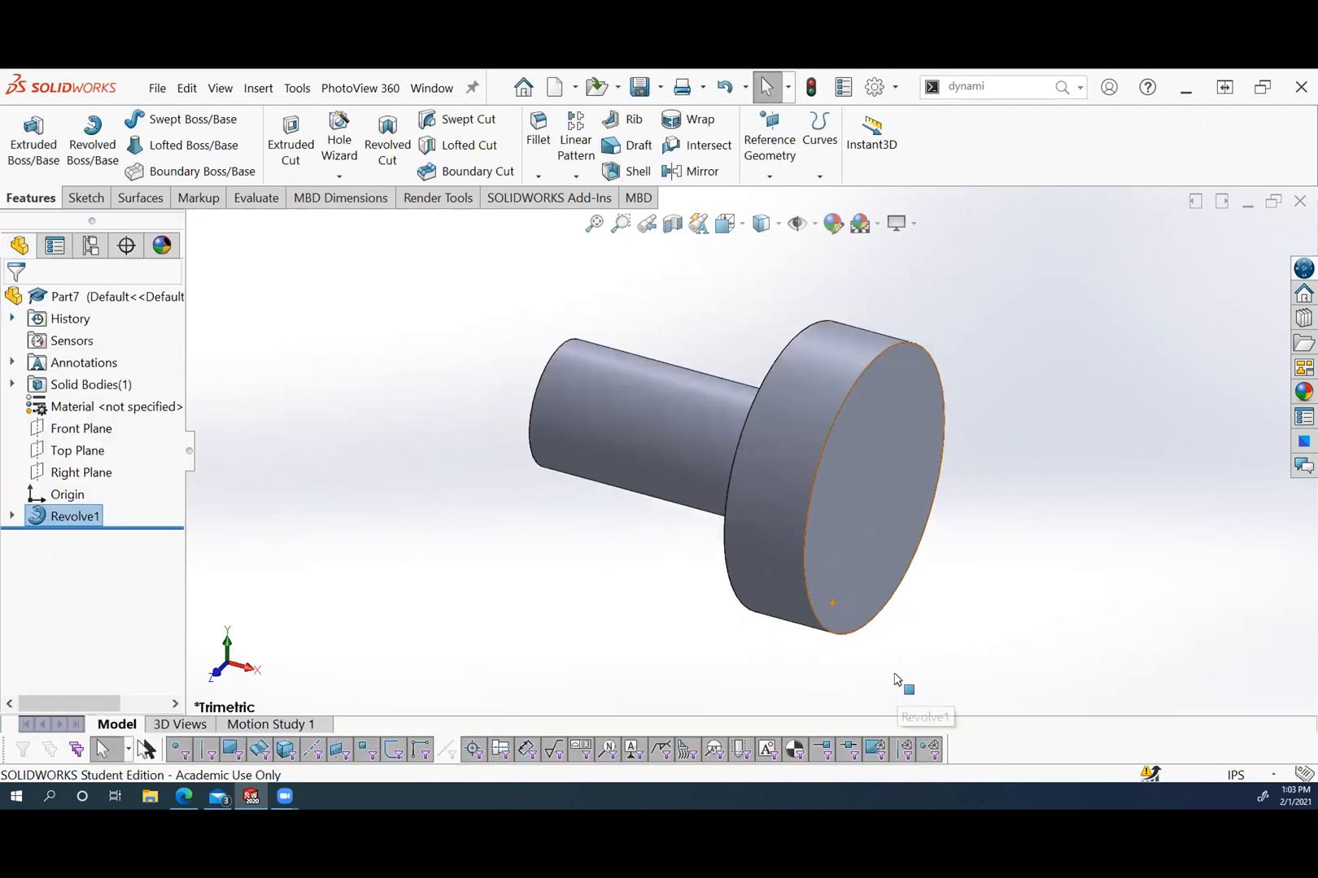
Chamfer the head's outer face edge and the shank's end edge at 0.032 in and 45 degrees.
scroll(894, 674, up, 3)
scroll(837, 598, down, 1)
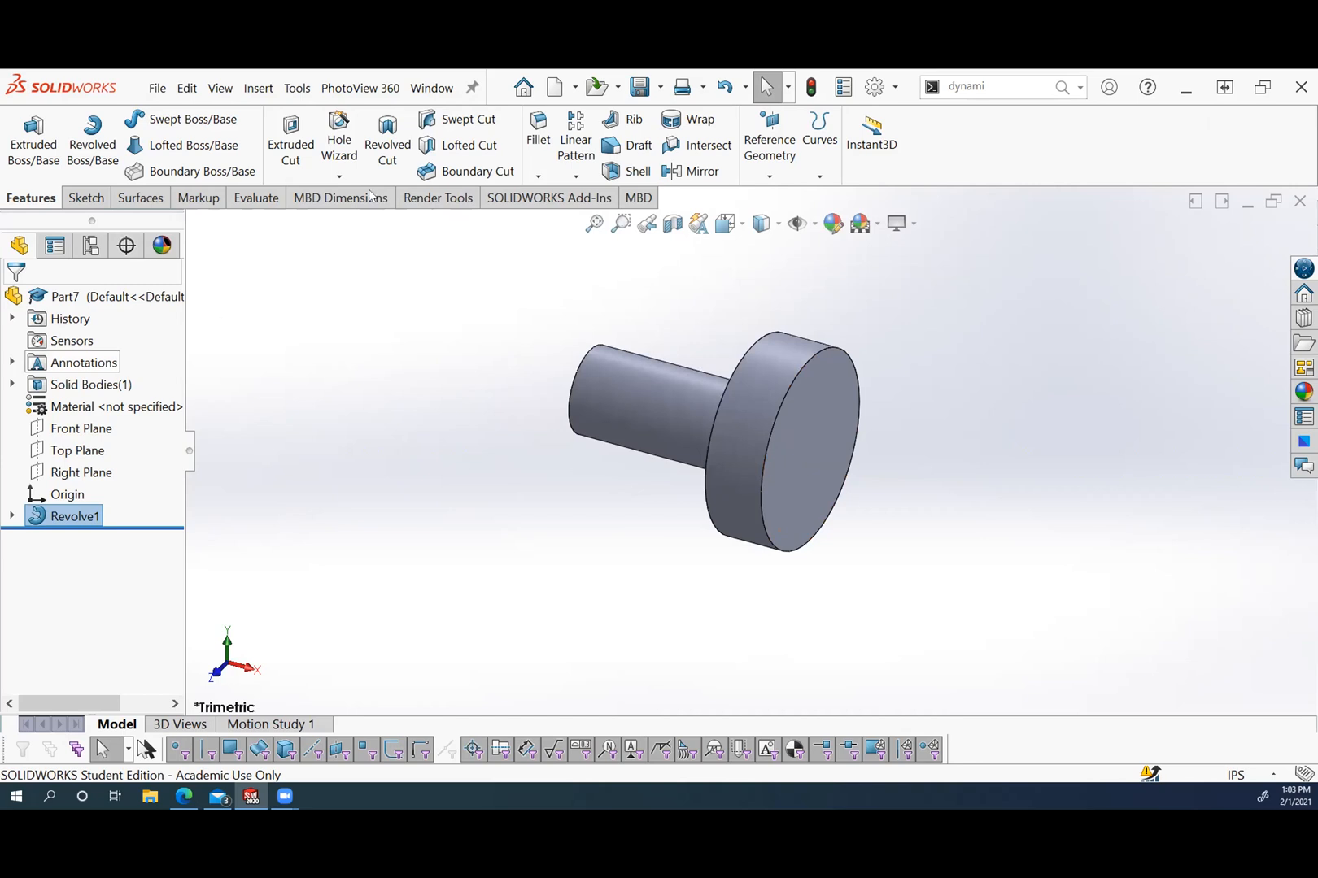
click(539, 176)
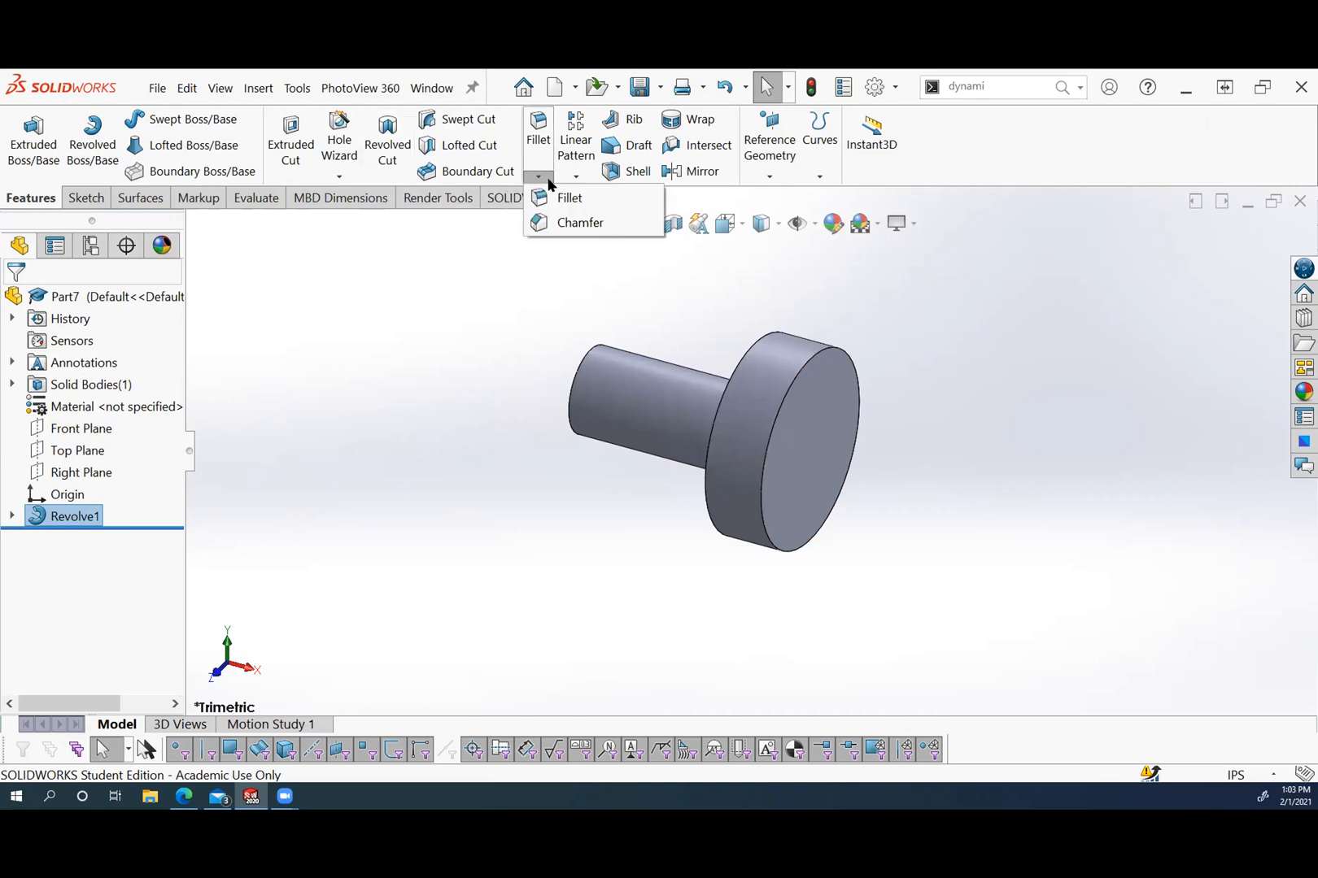
click(565, 222)
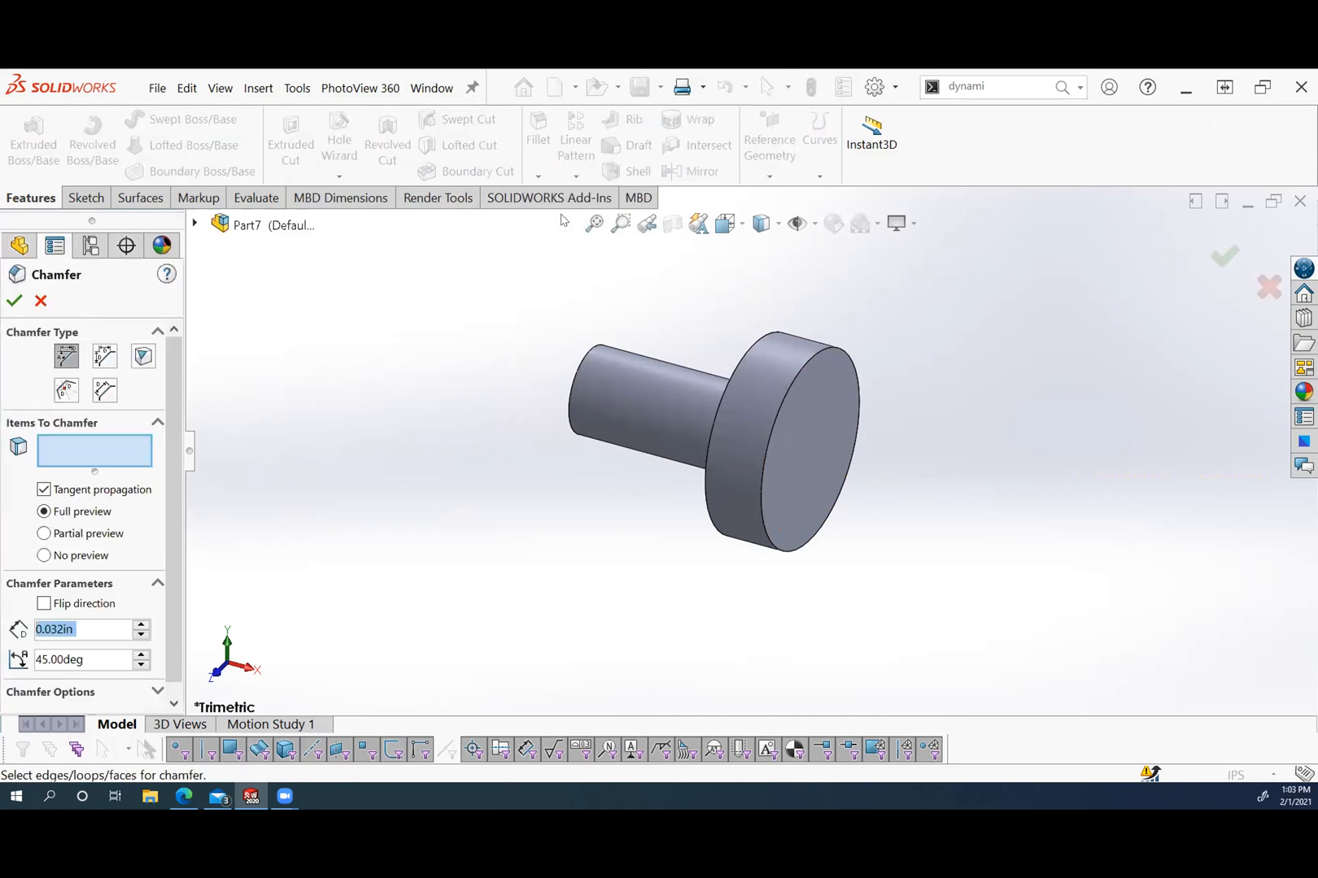
click(790, 378)
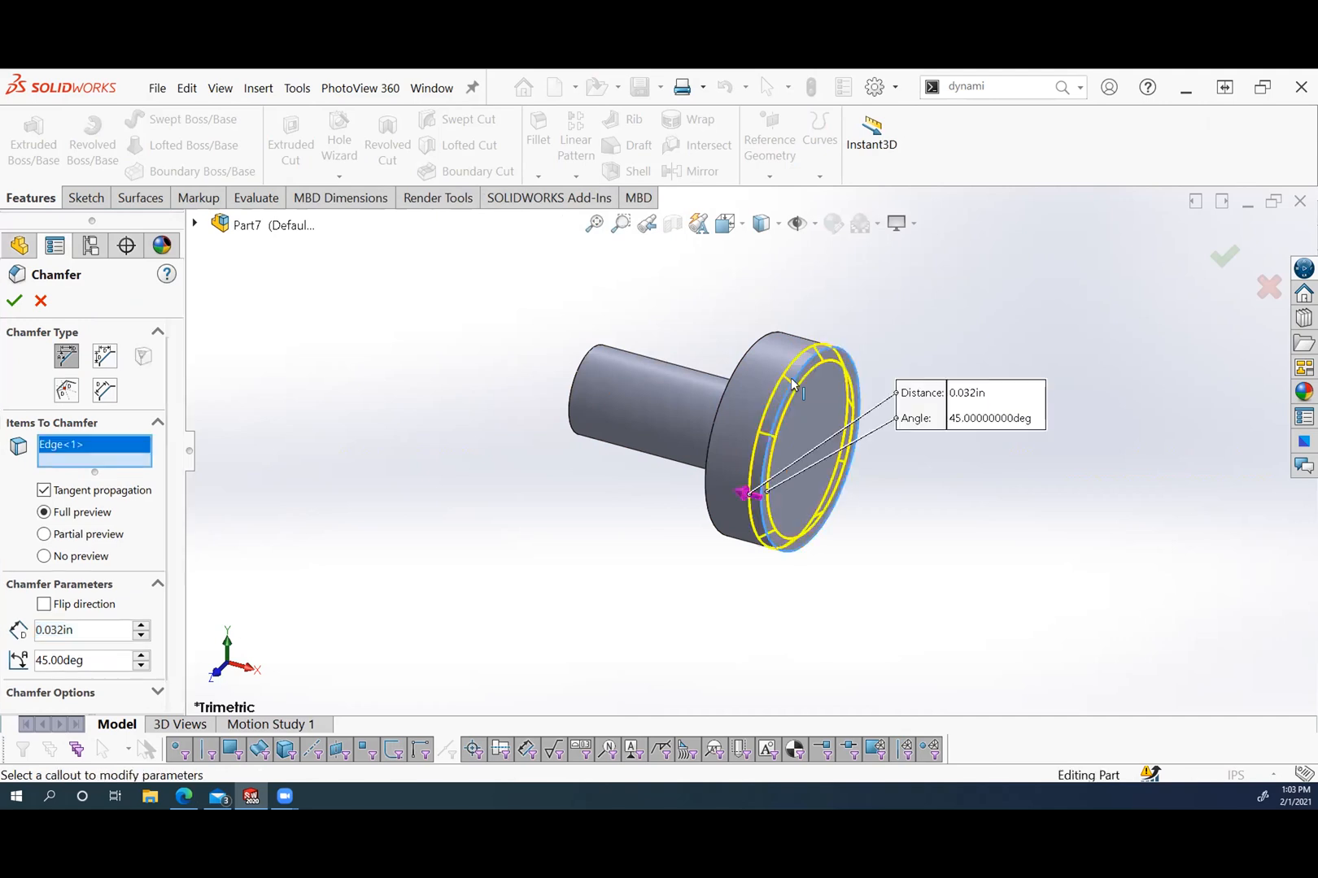
click(572, 387)
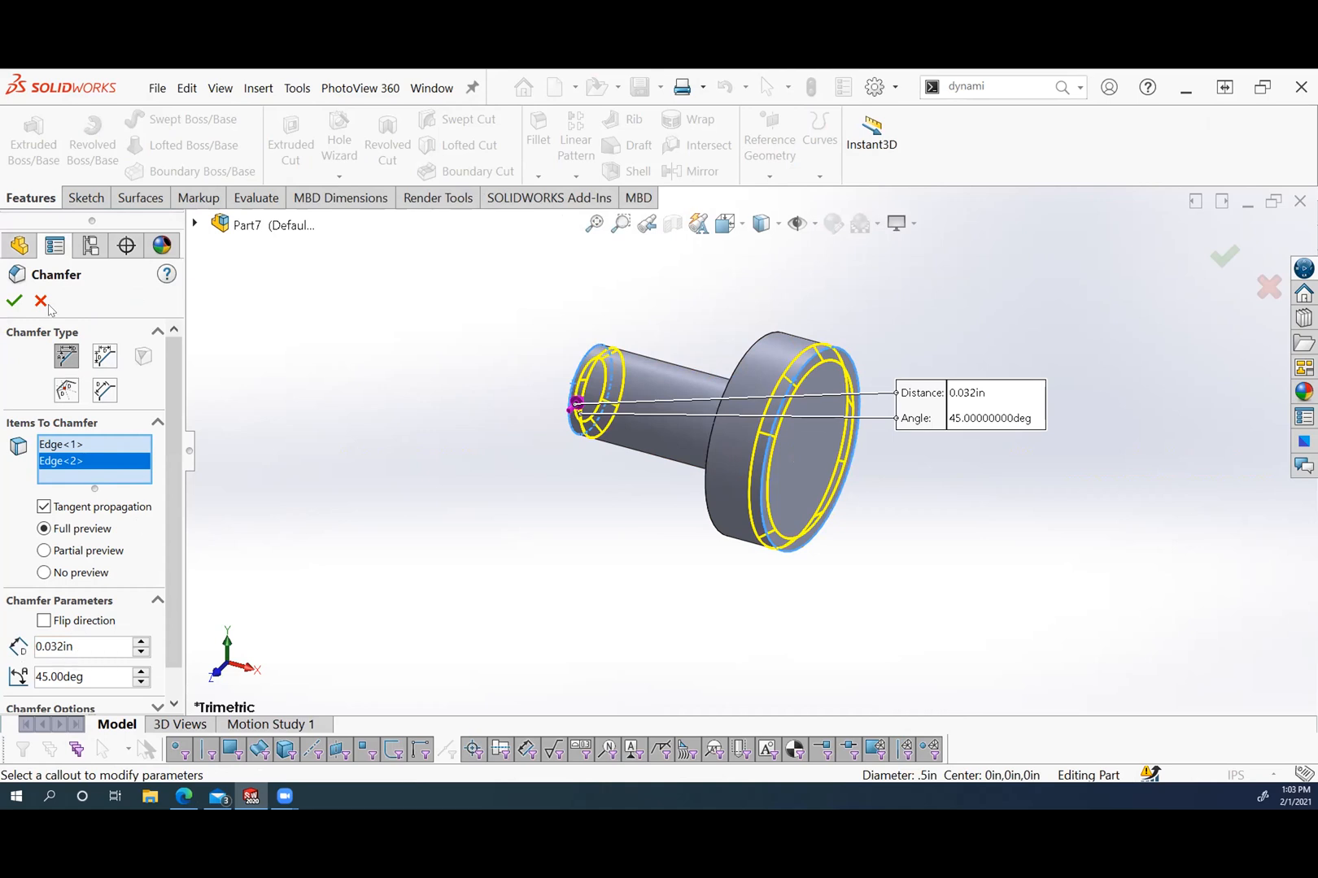
click(14, 301)
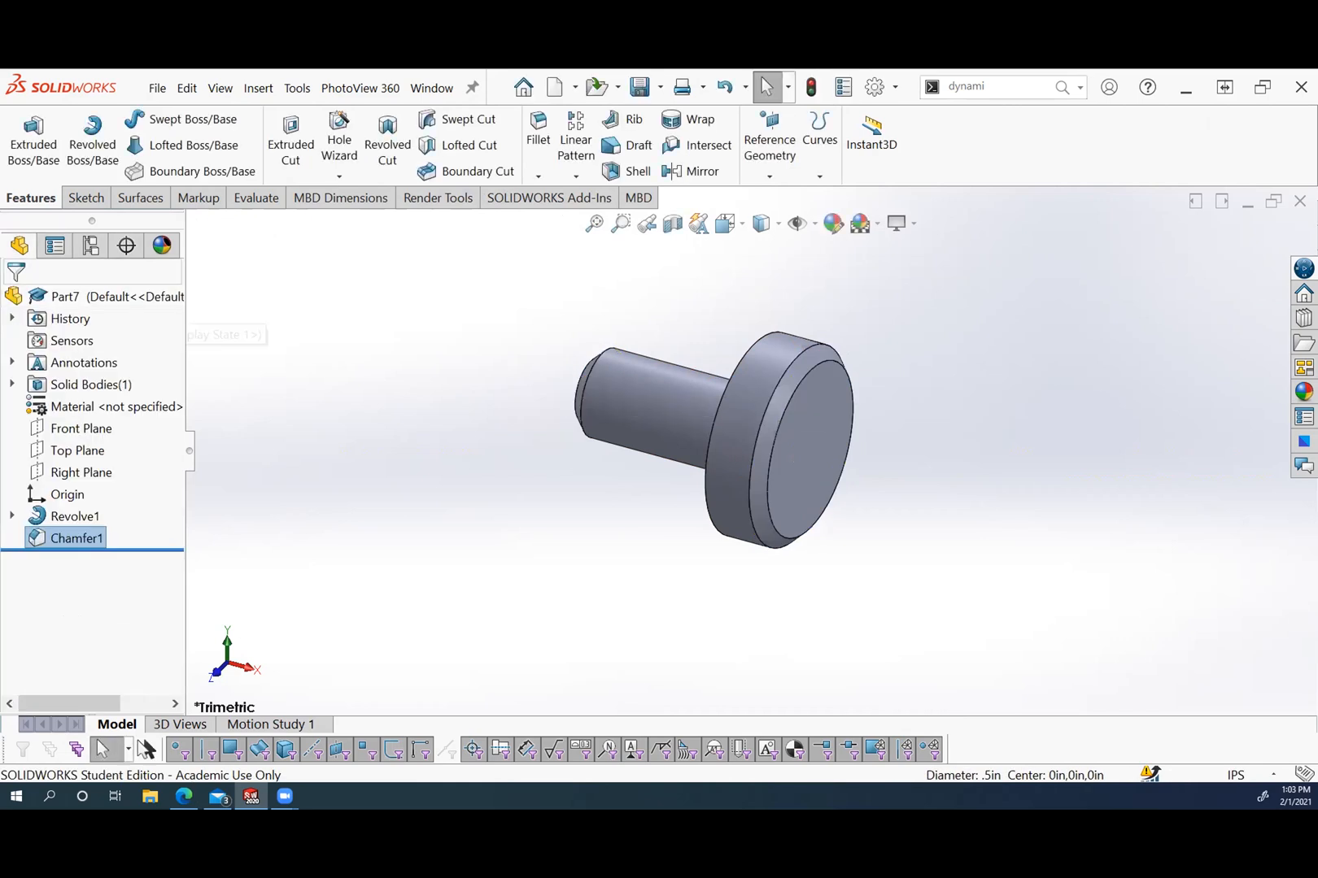
Save the part on the Desktop as Pin Head and close it.
click(640, 87)
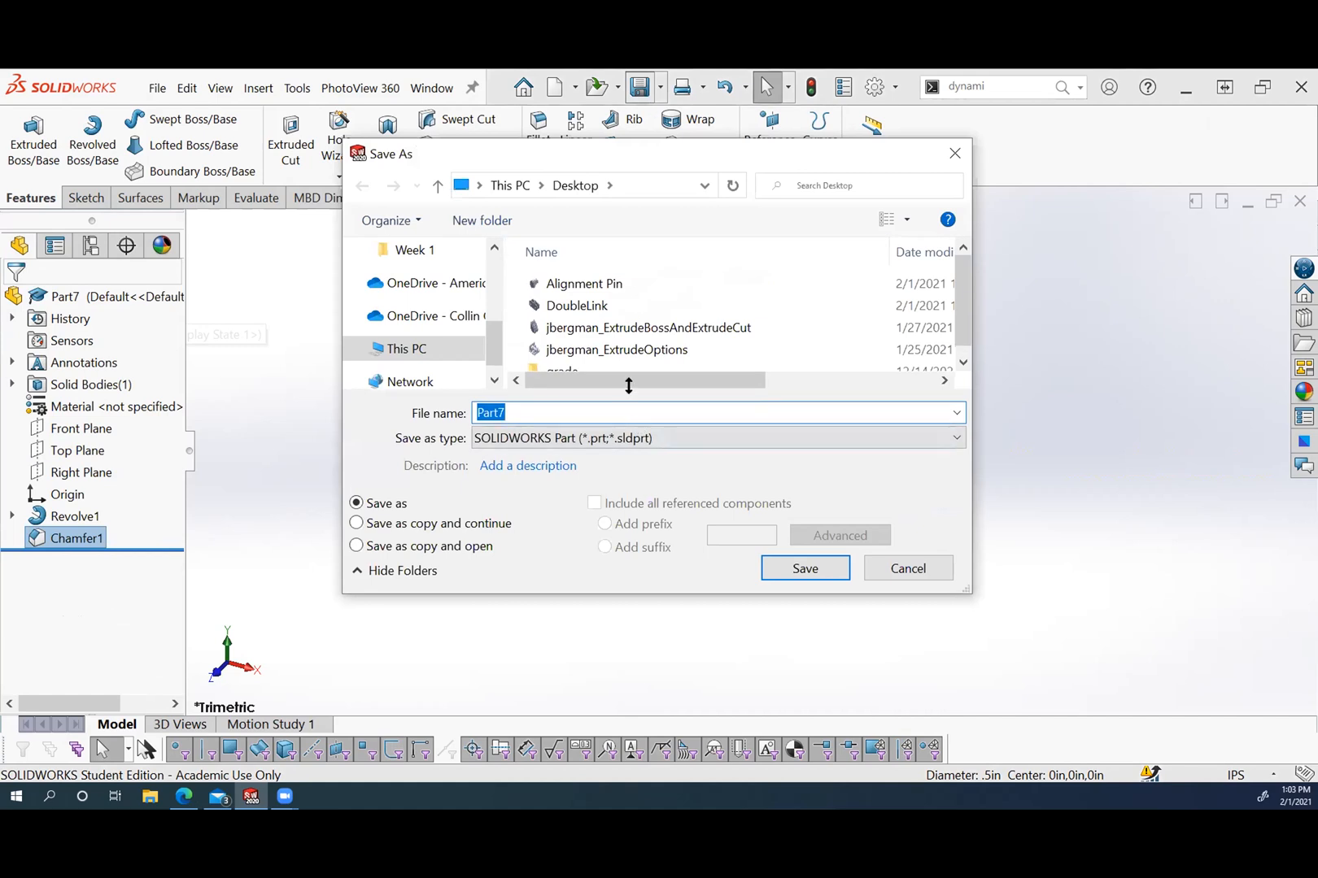
text(Pin Head)
click(805, 576)
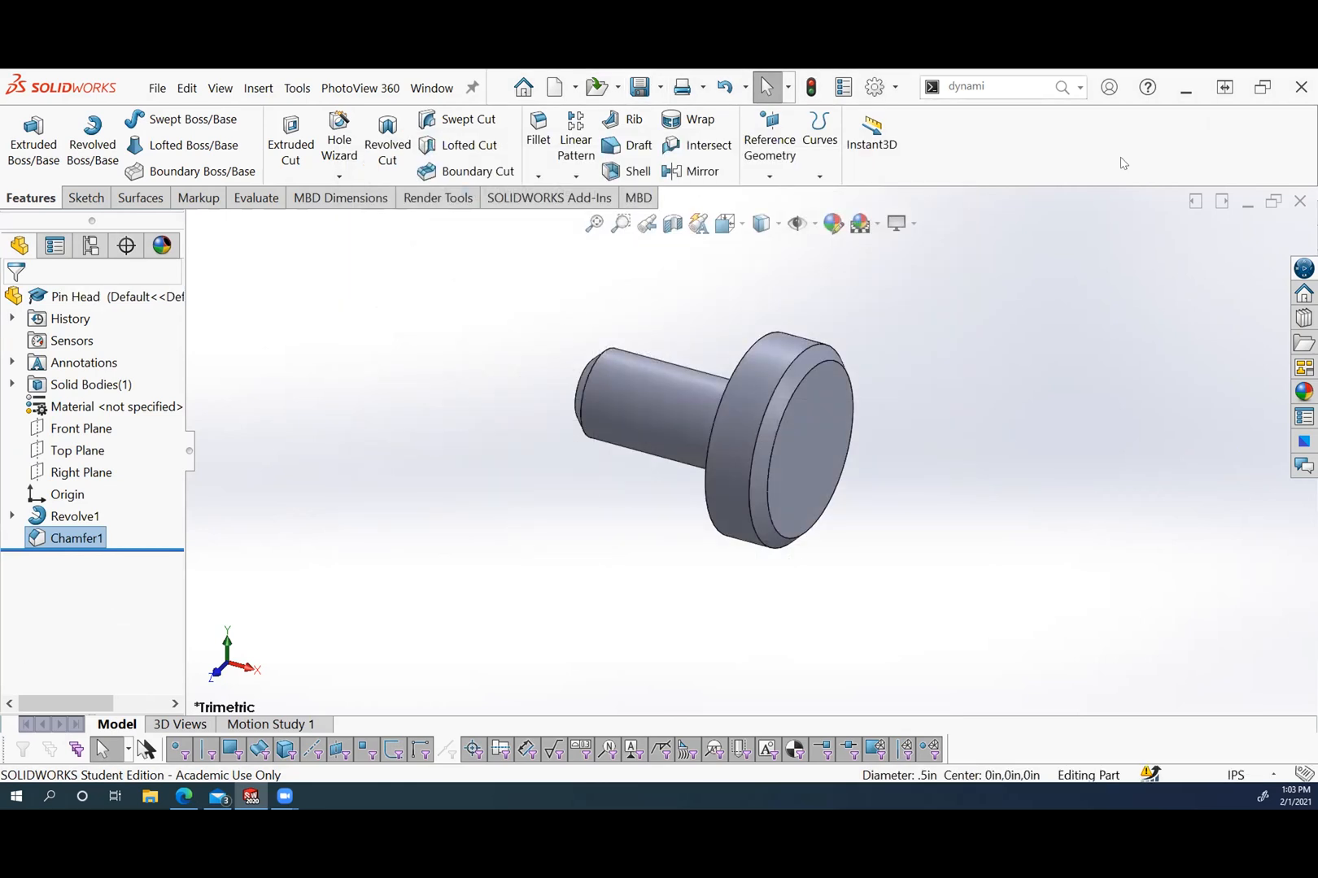
click(1300, 201)
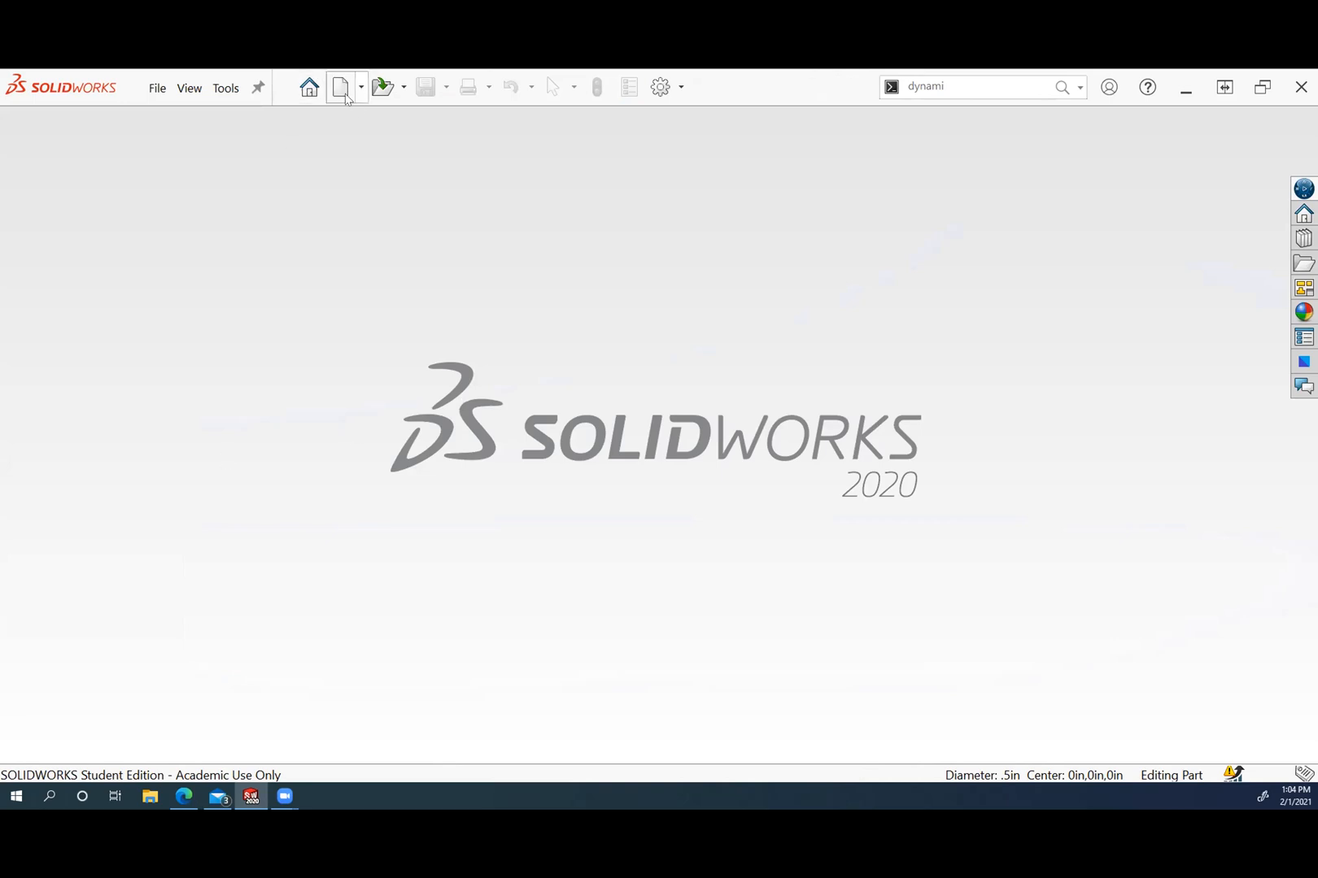
Create a new part document.
click(341, 90)
click(411, 304)
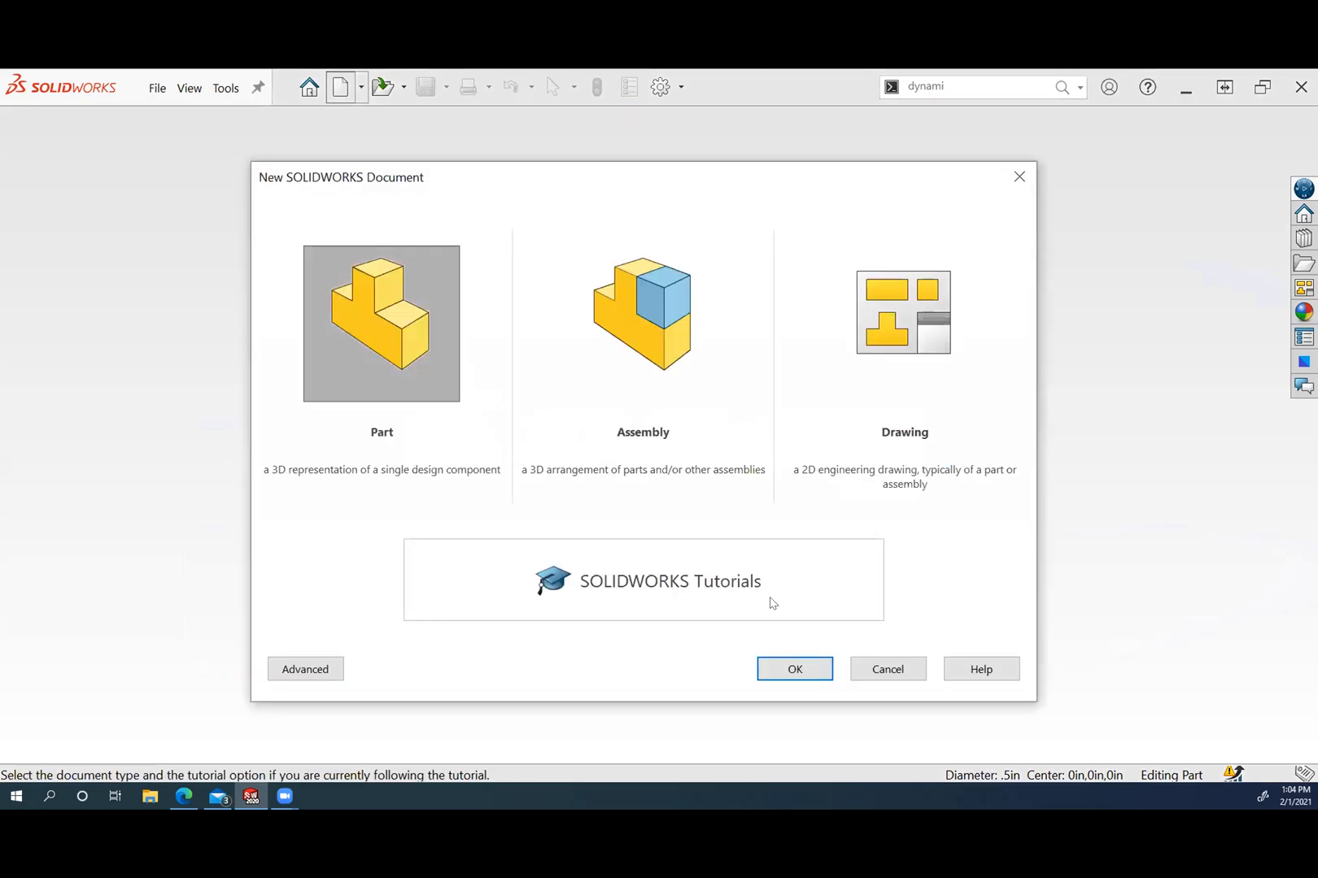
click(767, 660)
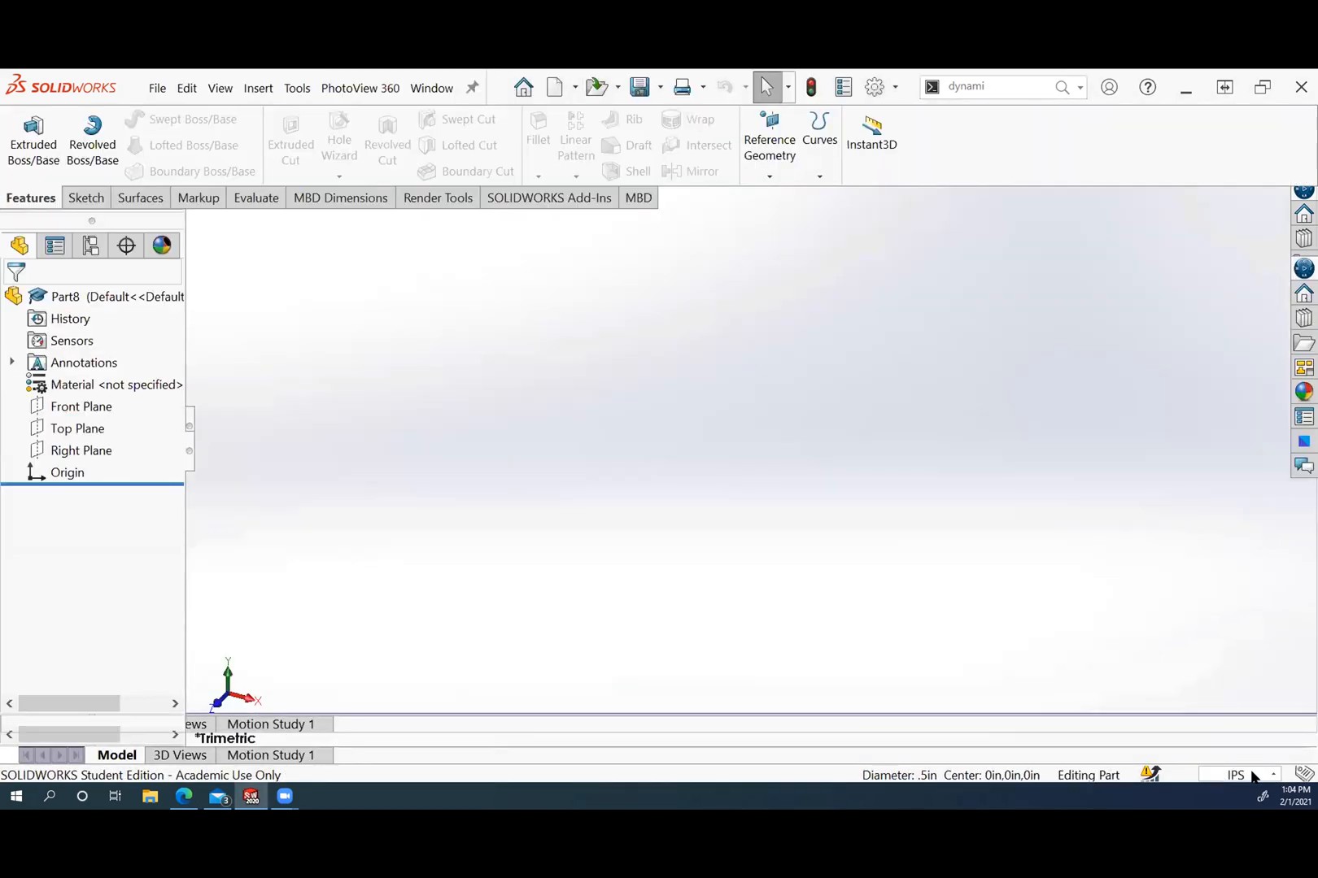
Set the document's overall drafting standard to ANSI and check its dimension precision and IPS unit settings.
click(1250, 775)
click(1228, 750)
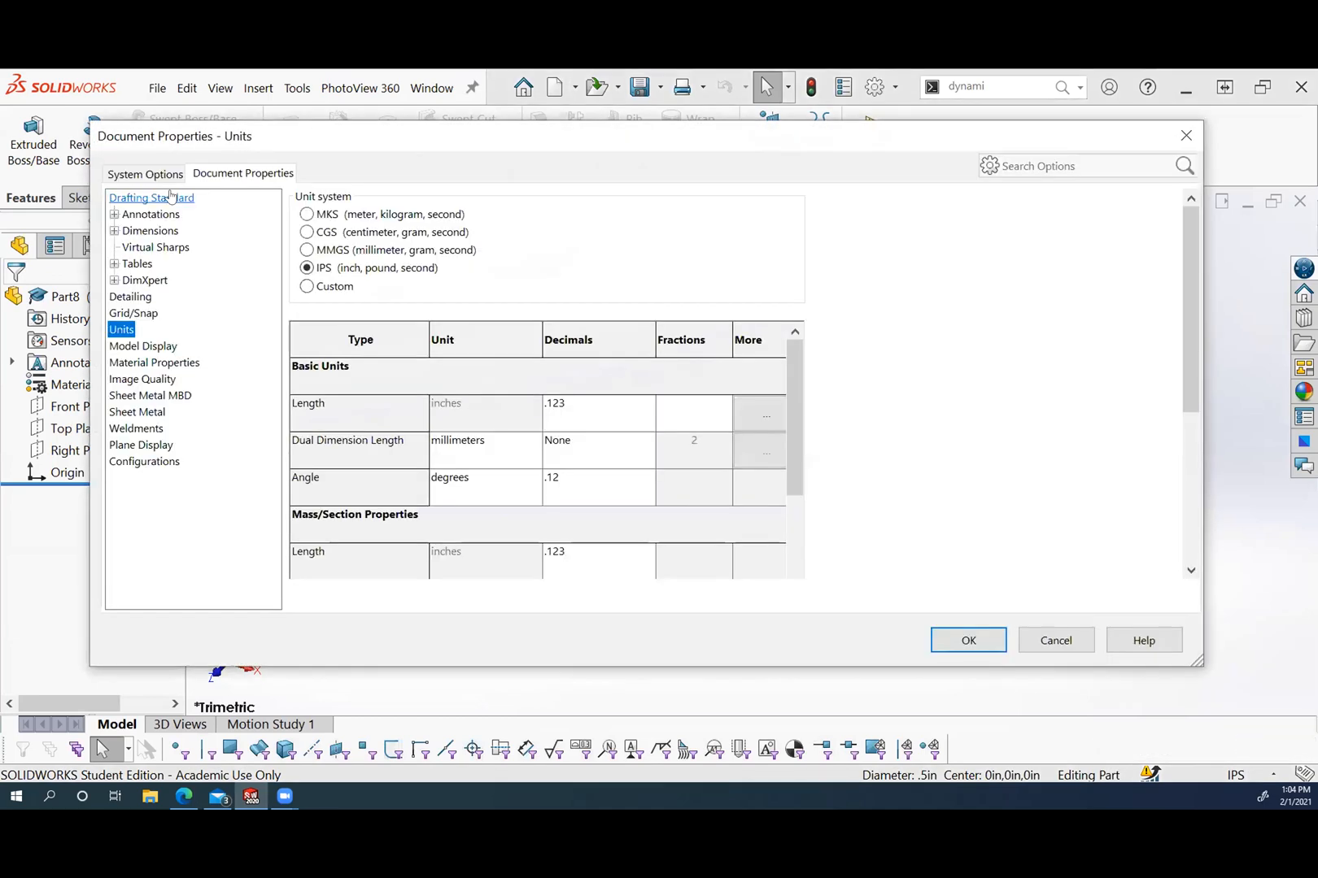
click(168, 197)
click(311, 214)
click(709, 215)
click(634, 231)
click(150, 231)
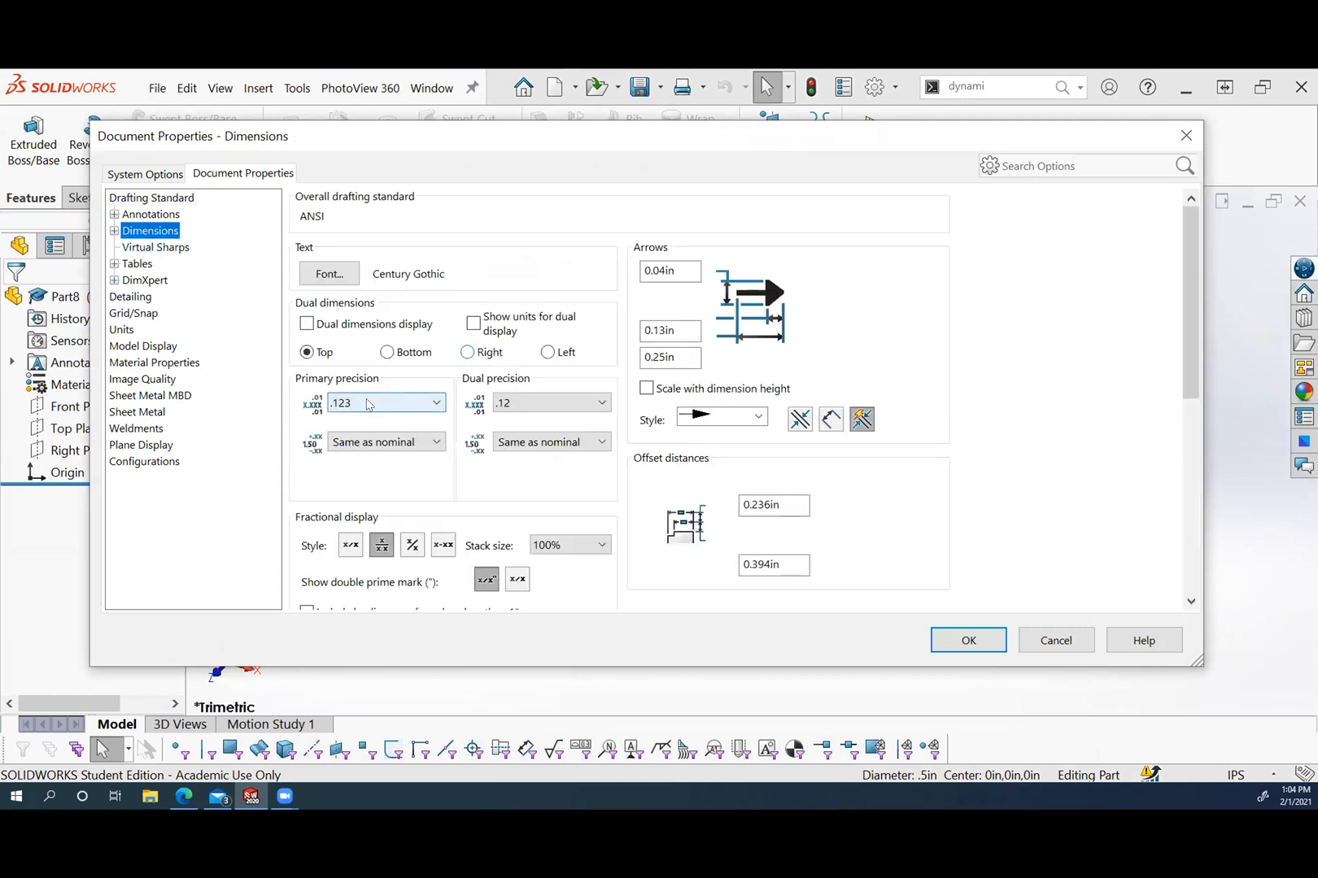
click(122, 330)
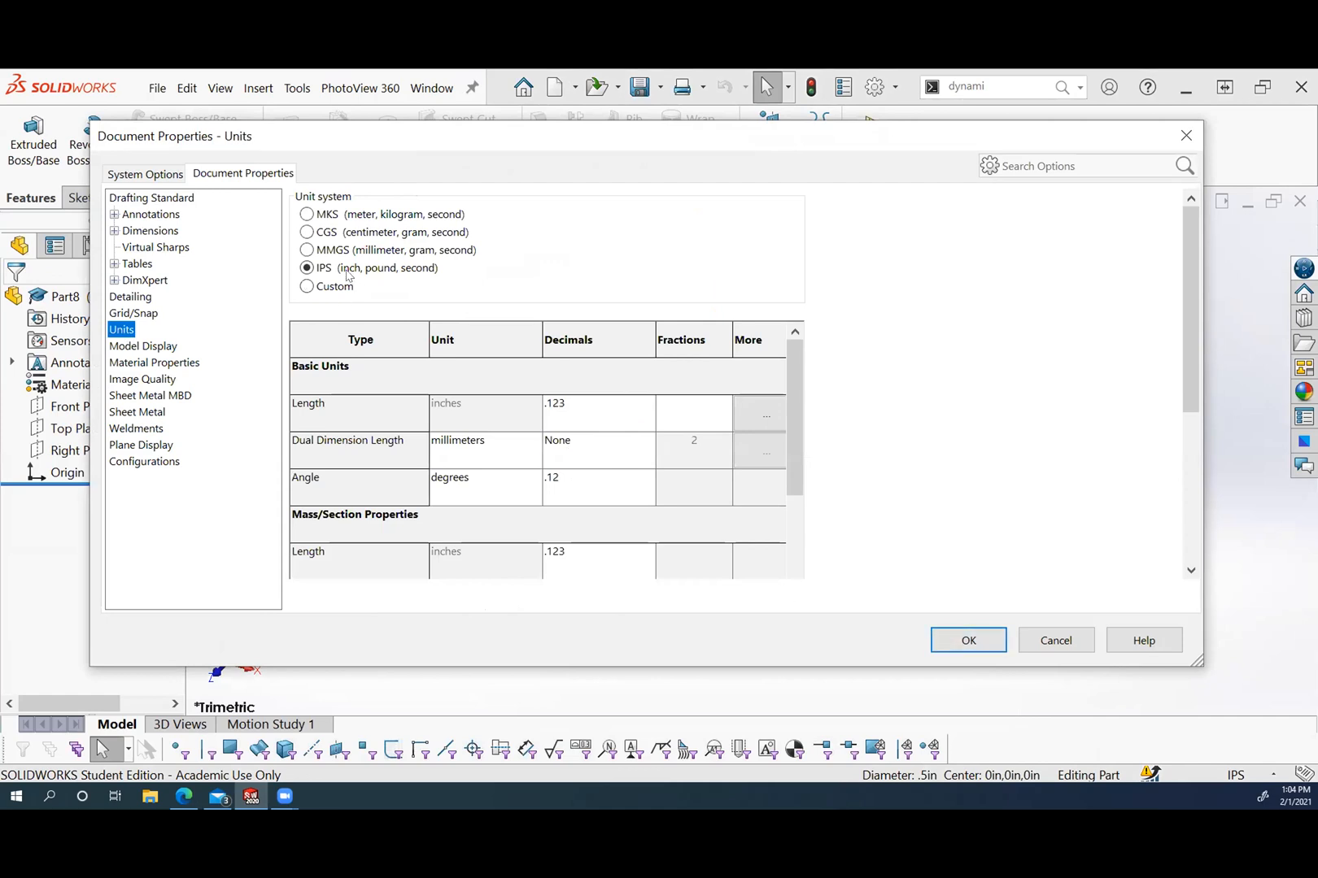
click(937, 642)
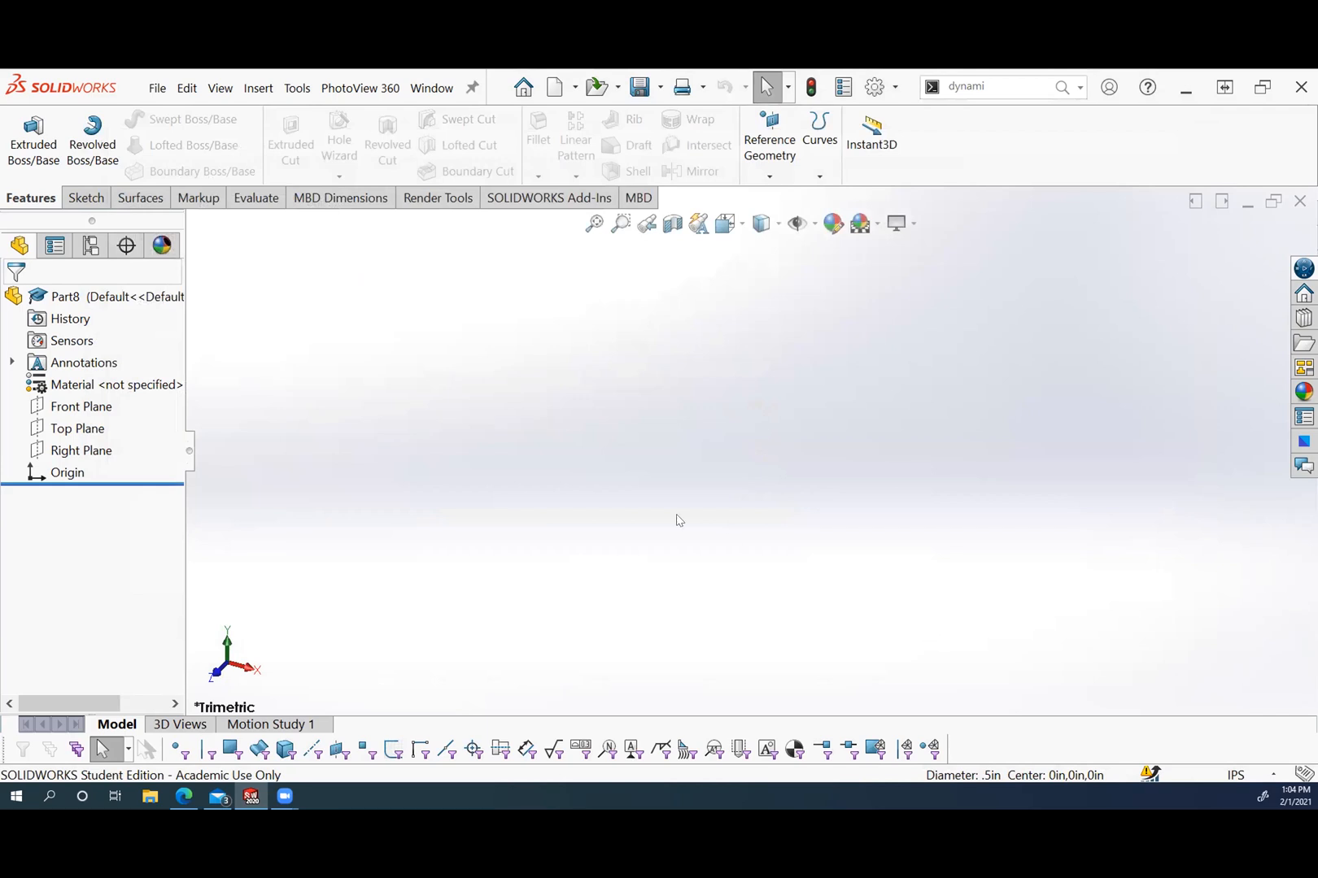
Sketch a horizontal straight slot on the Front Plane starting at the origin, about 3.69 in between centers and 1.8 in wide.
click(111, 409)
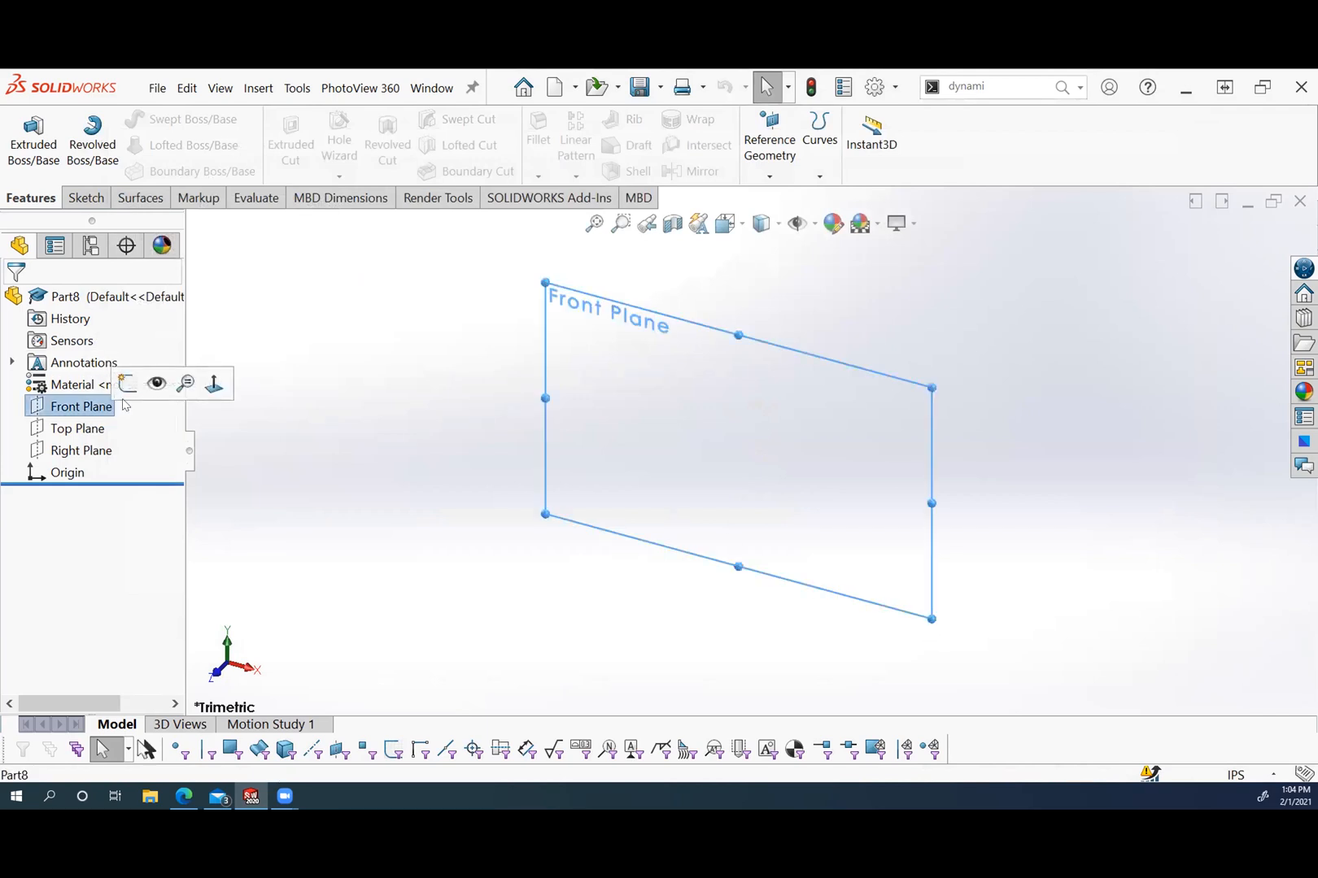
click(120, 382)
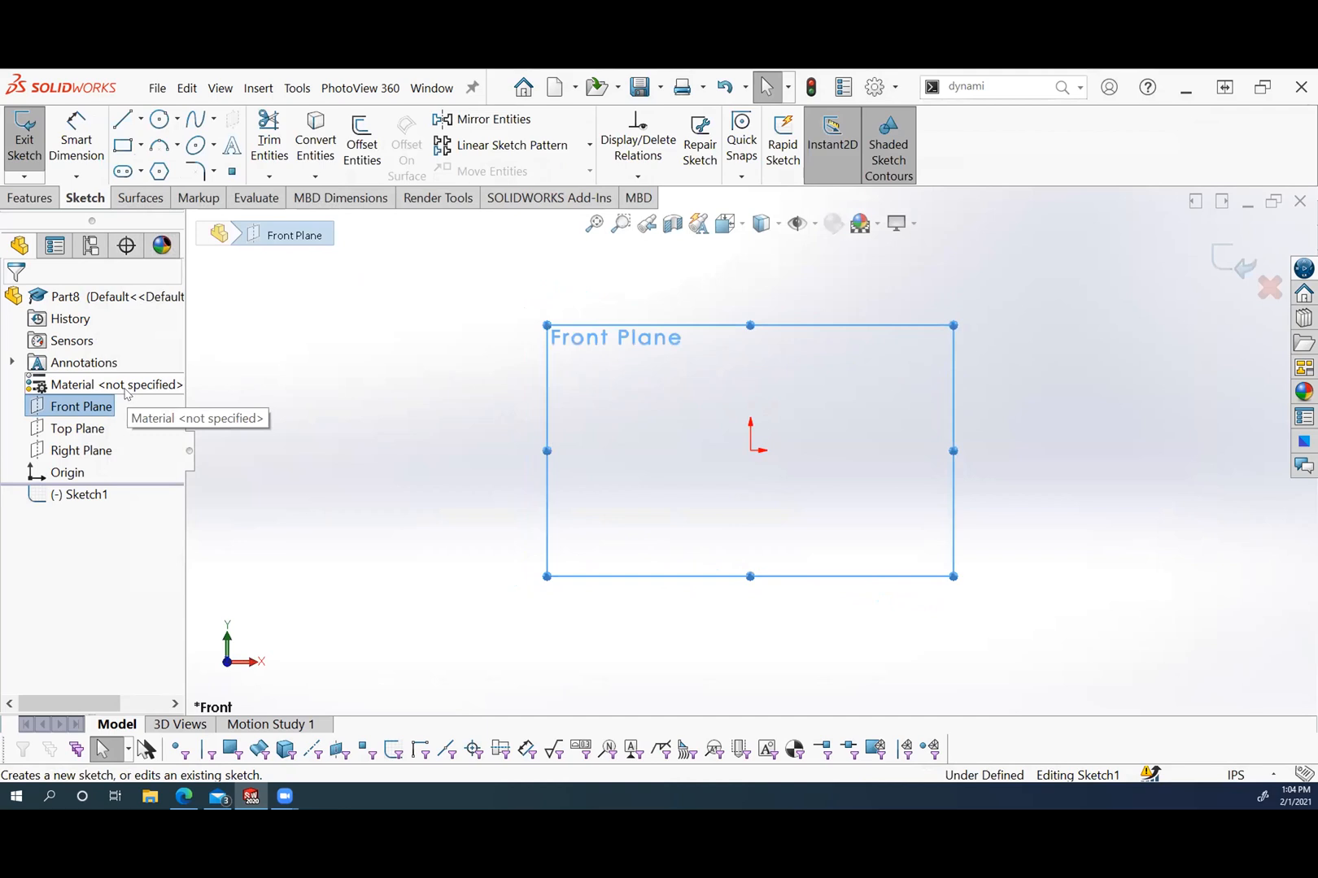
click(122, 170)
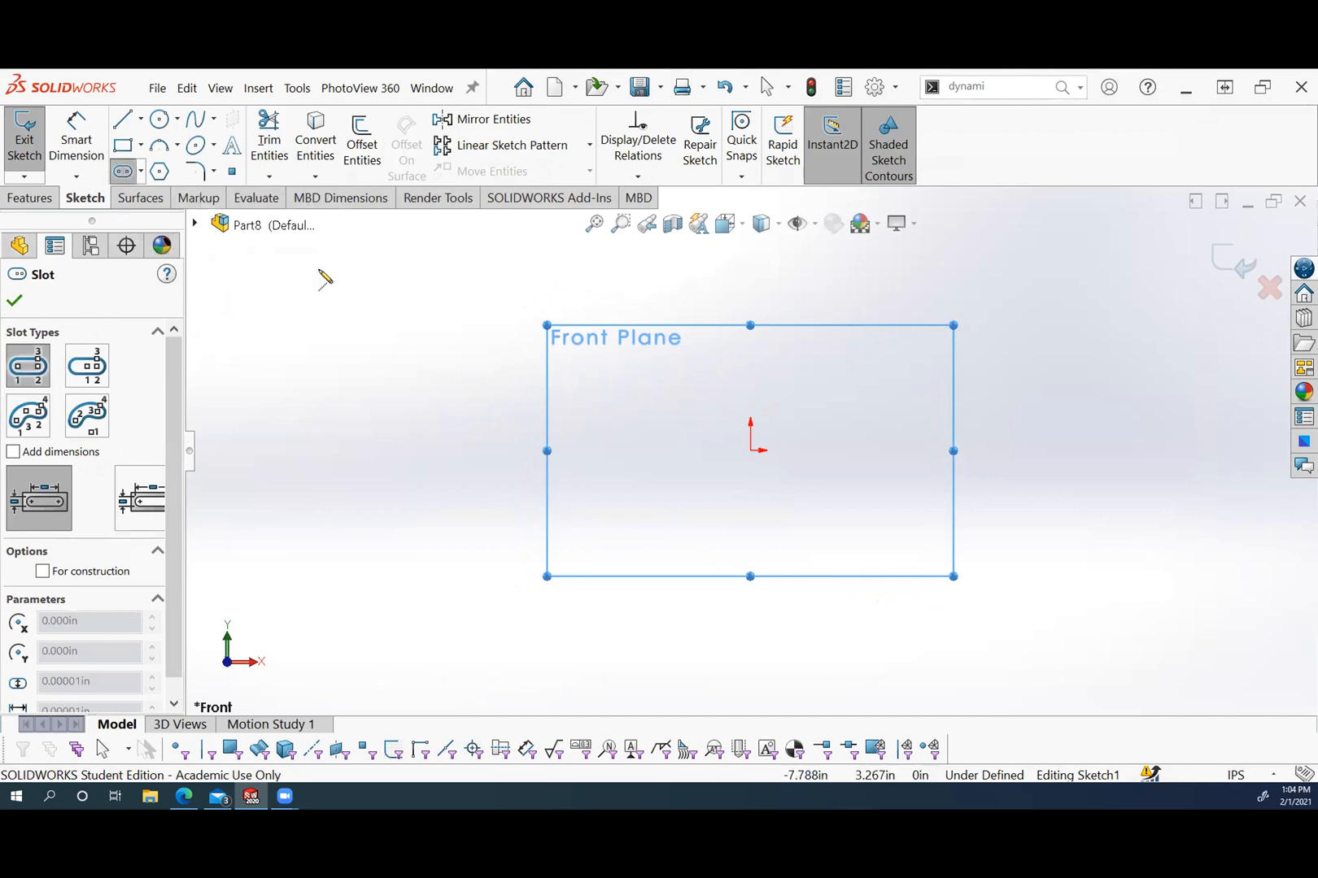
click(752, 452)
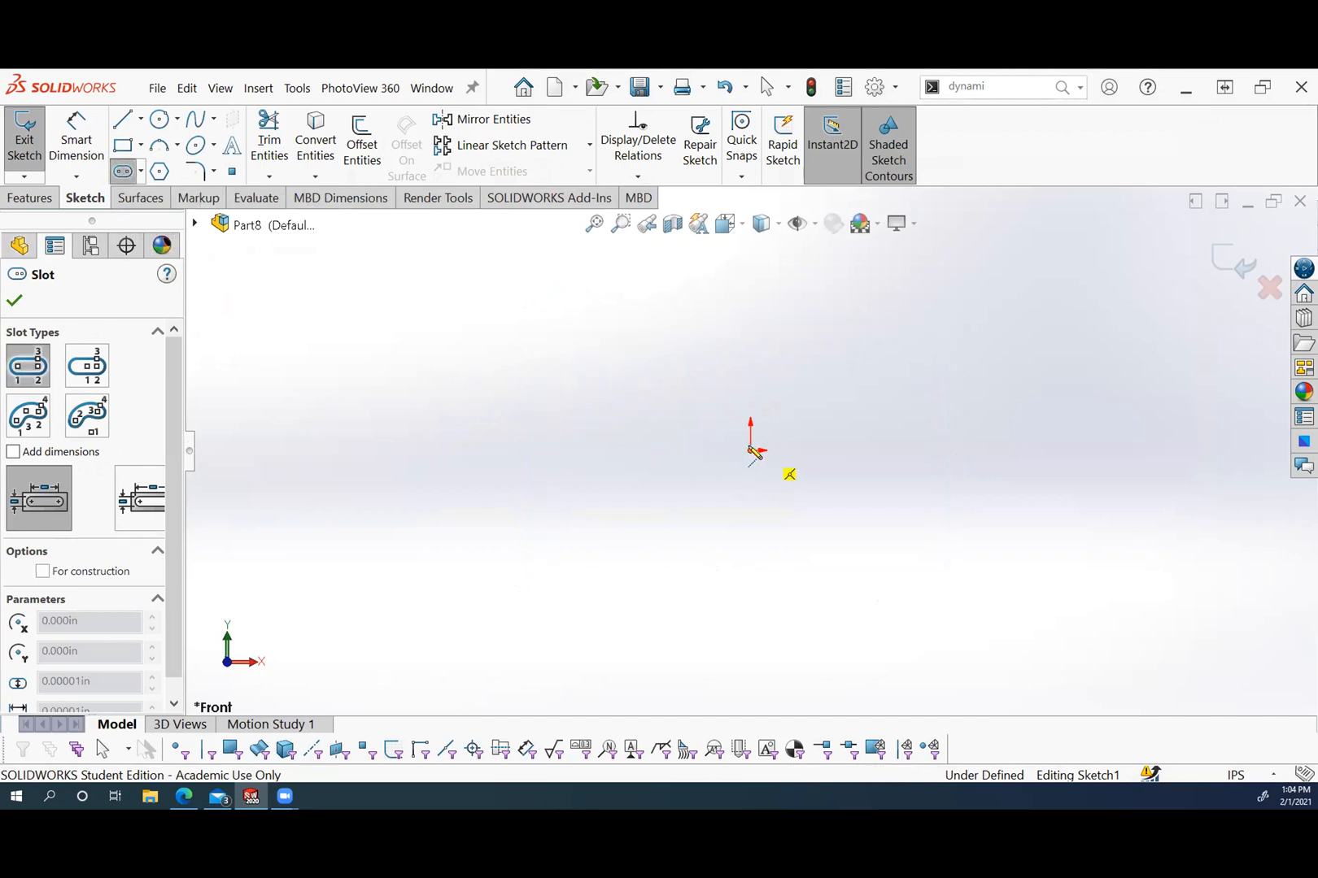
click(966, 450)
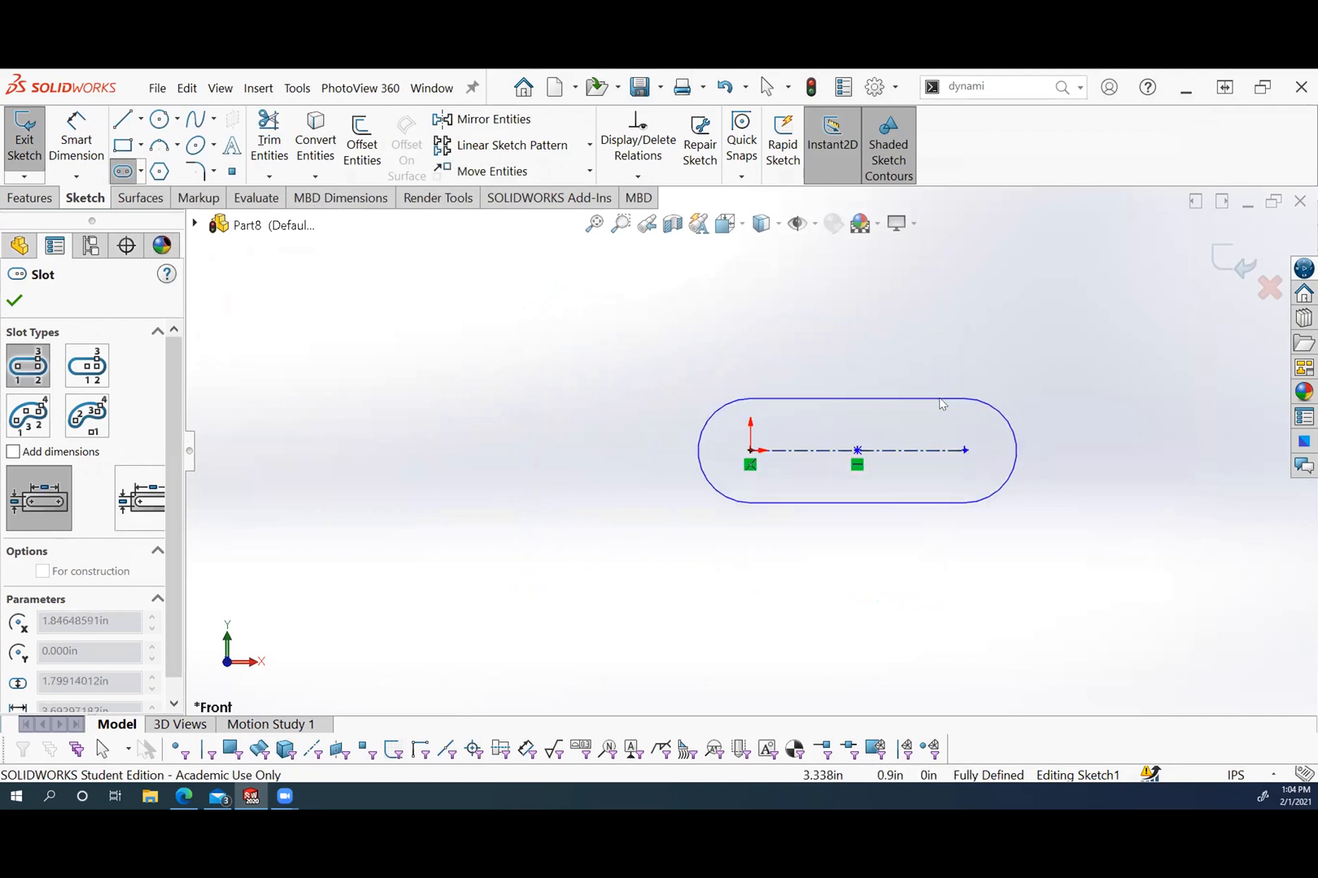
click(941, 401)
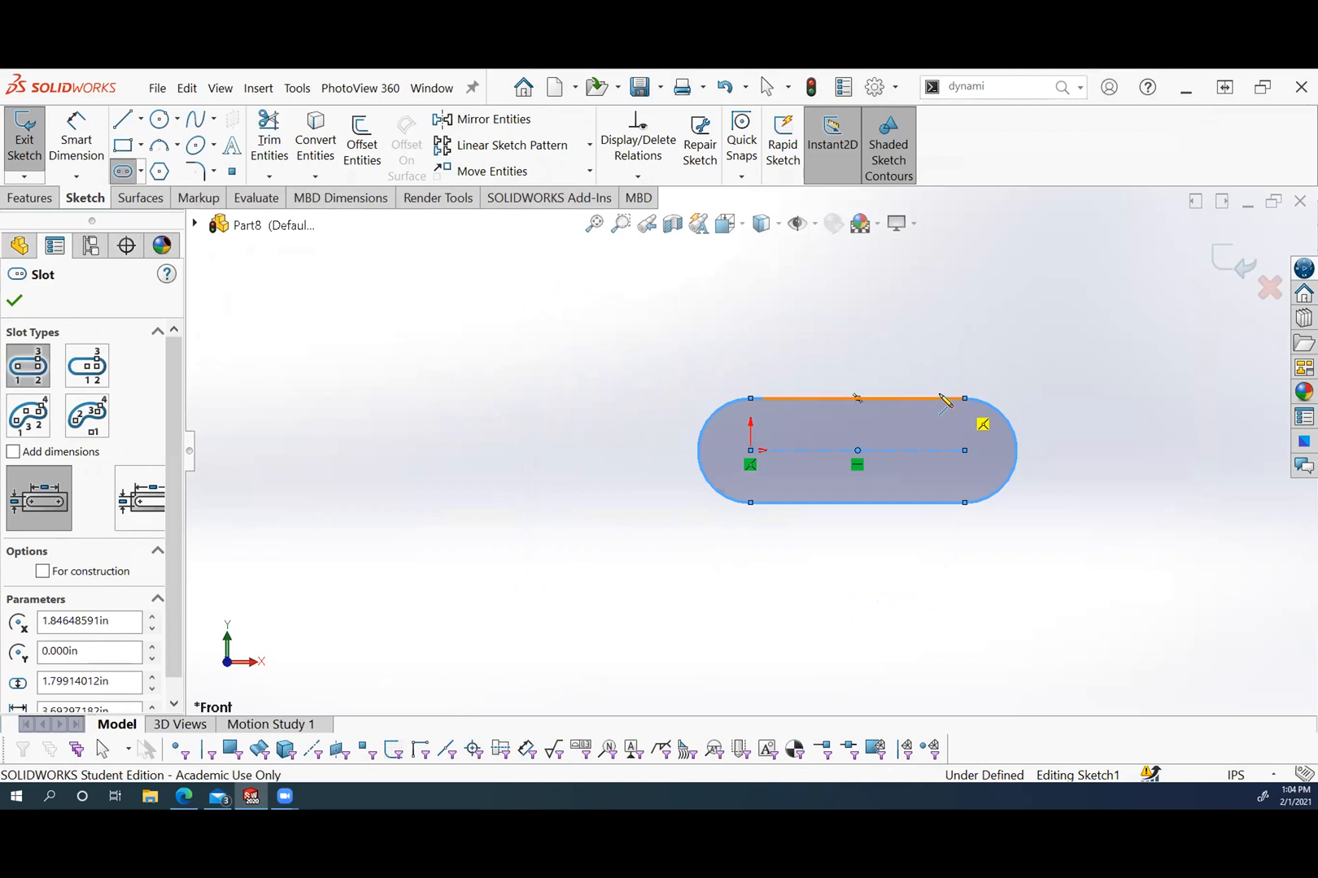
Dimension the slot's center-to-center distance as 1.25 in.
click(72, 134)
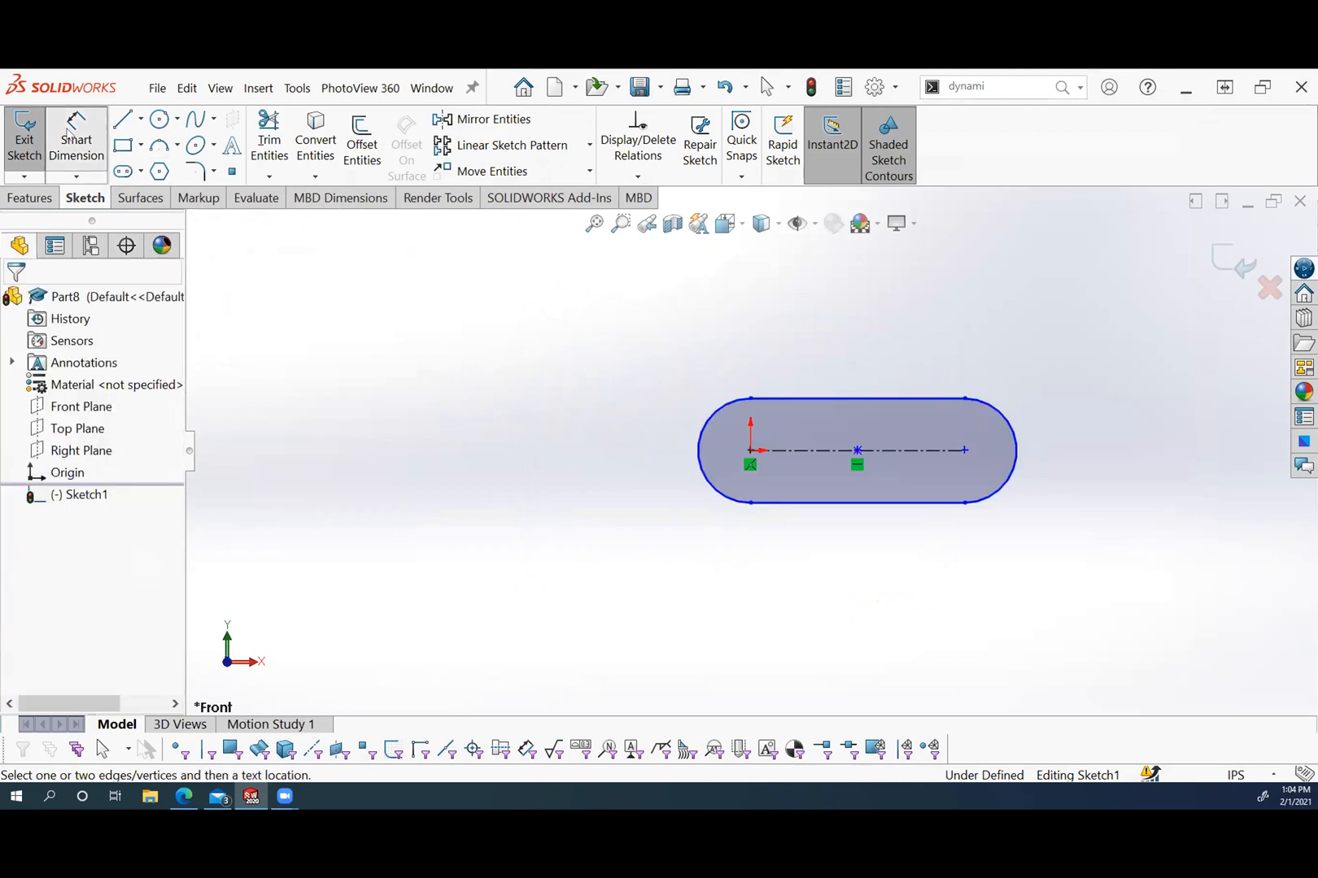
click(765, 449)
click(966, 451)
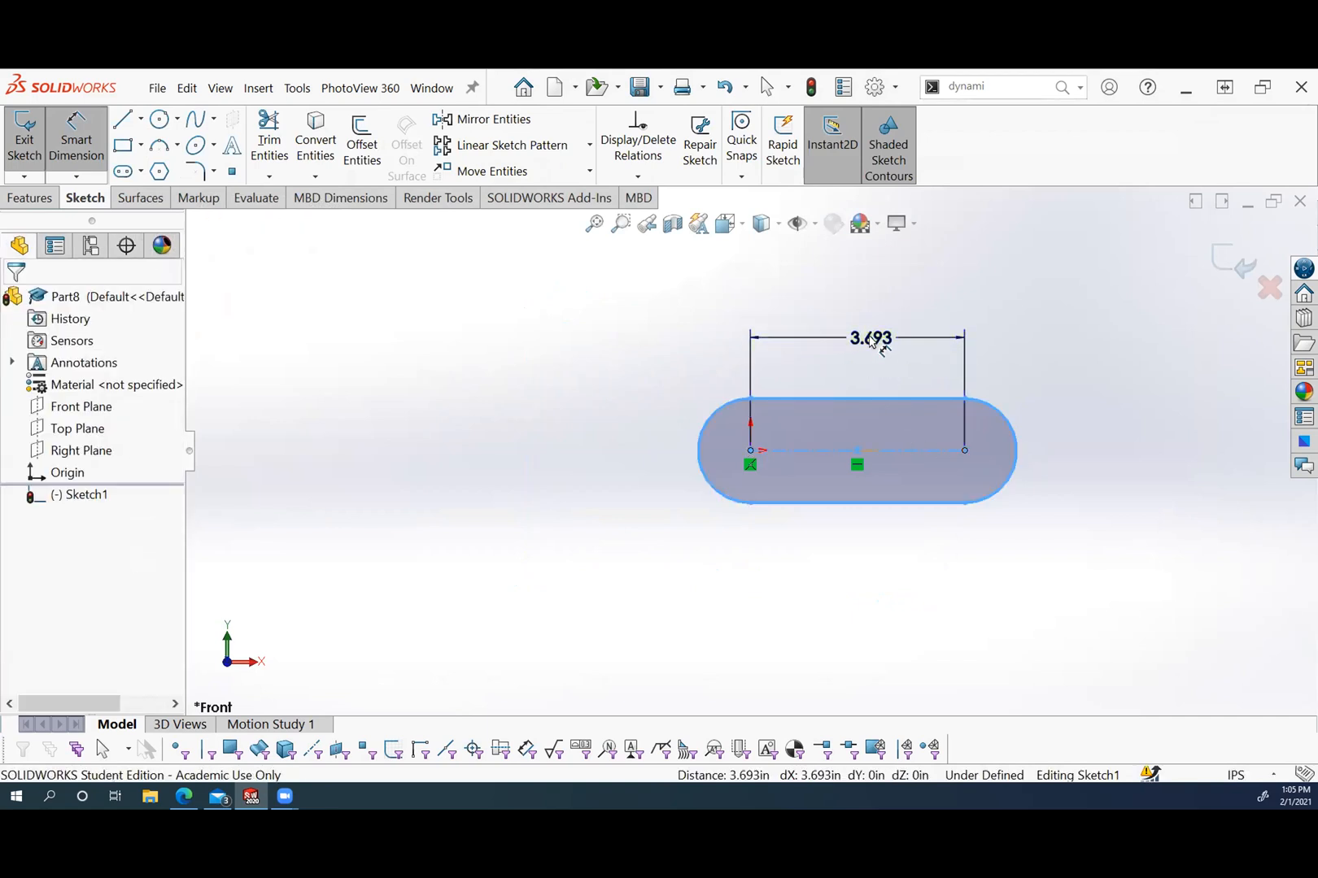
click(870, 340)
text(1.25)
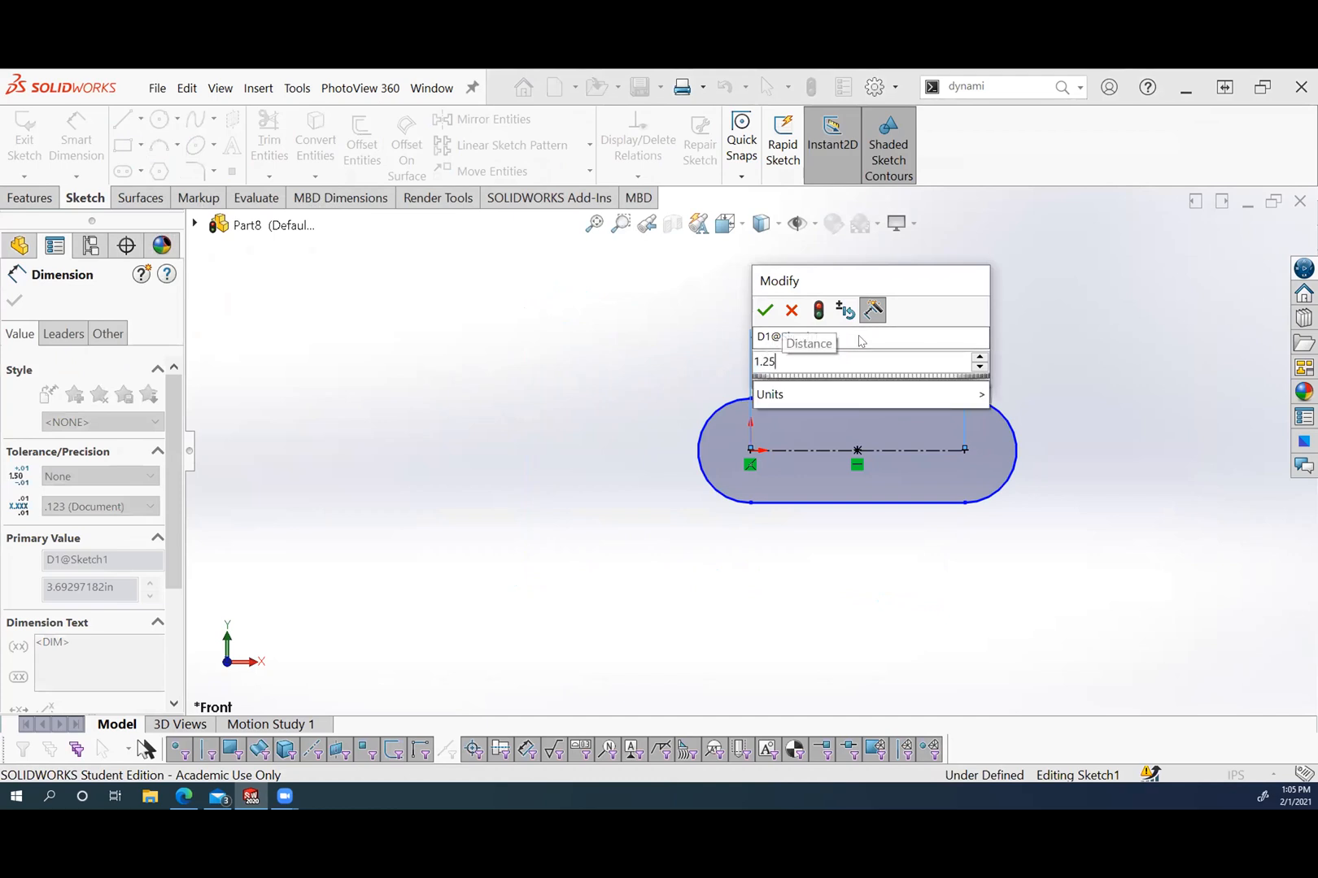
key(Return)
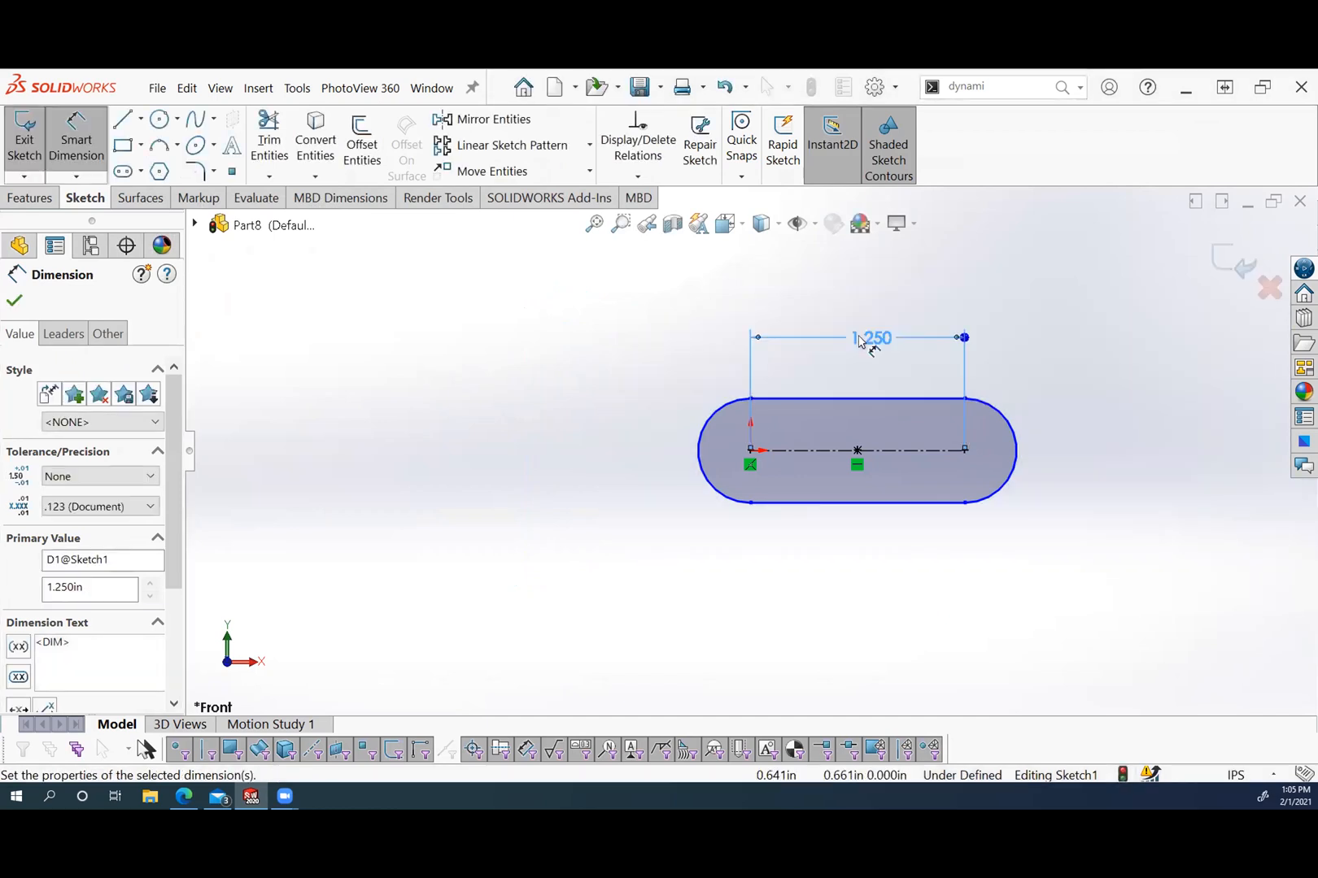
Dimension the slot's width between its two straight edges as 1 in.
click(768, 401)
click(810, 503)
click(611, 450)
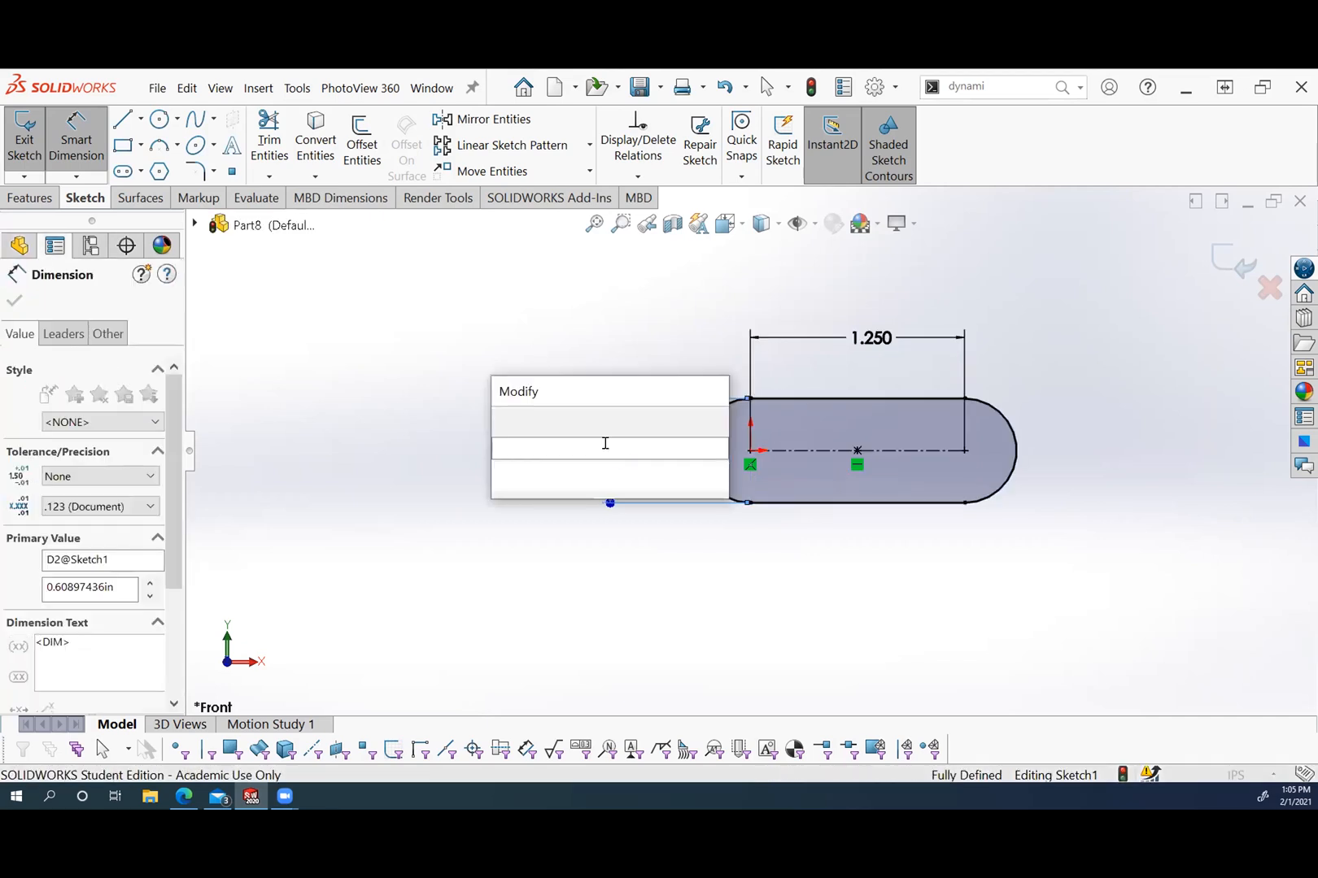
text(1)
key(Return)
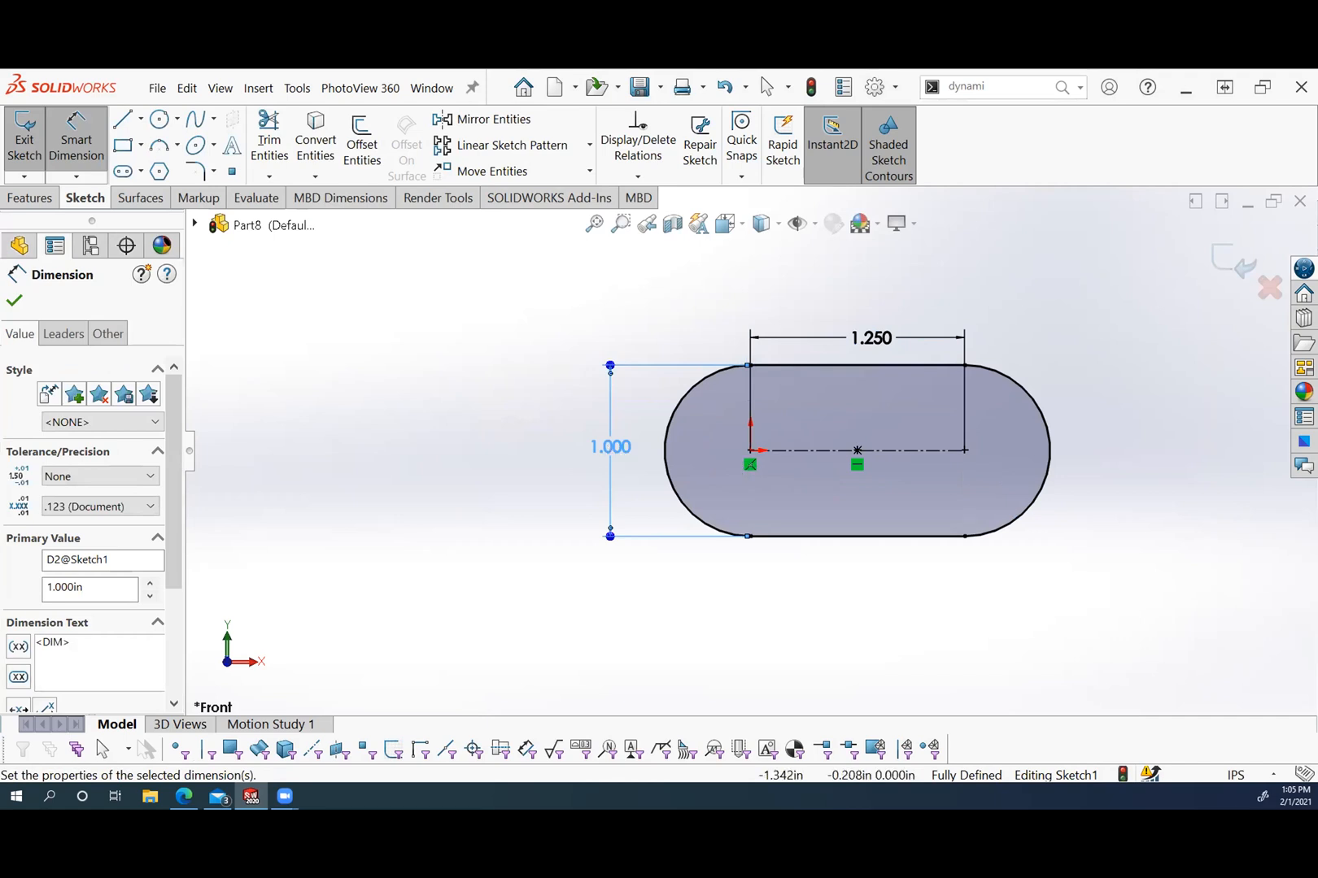
Extrude the slot profile as a boss with a Mid Plane end condition and a depth of 0.75 in.
click(48, 200)
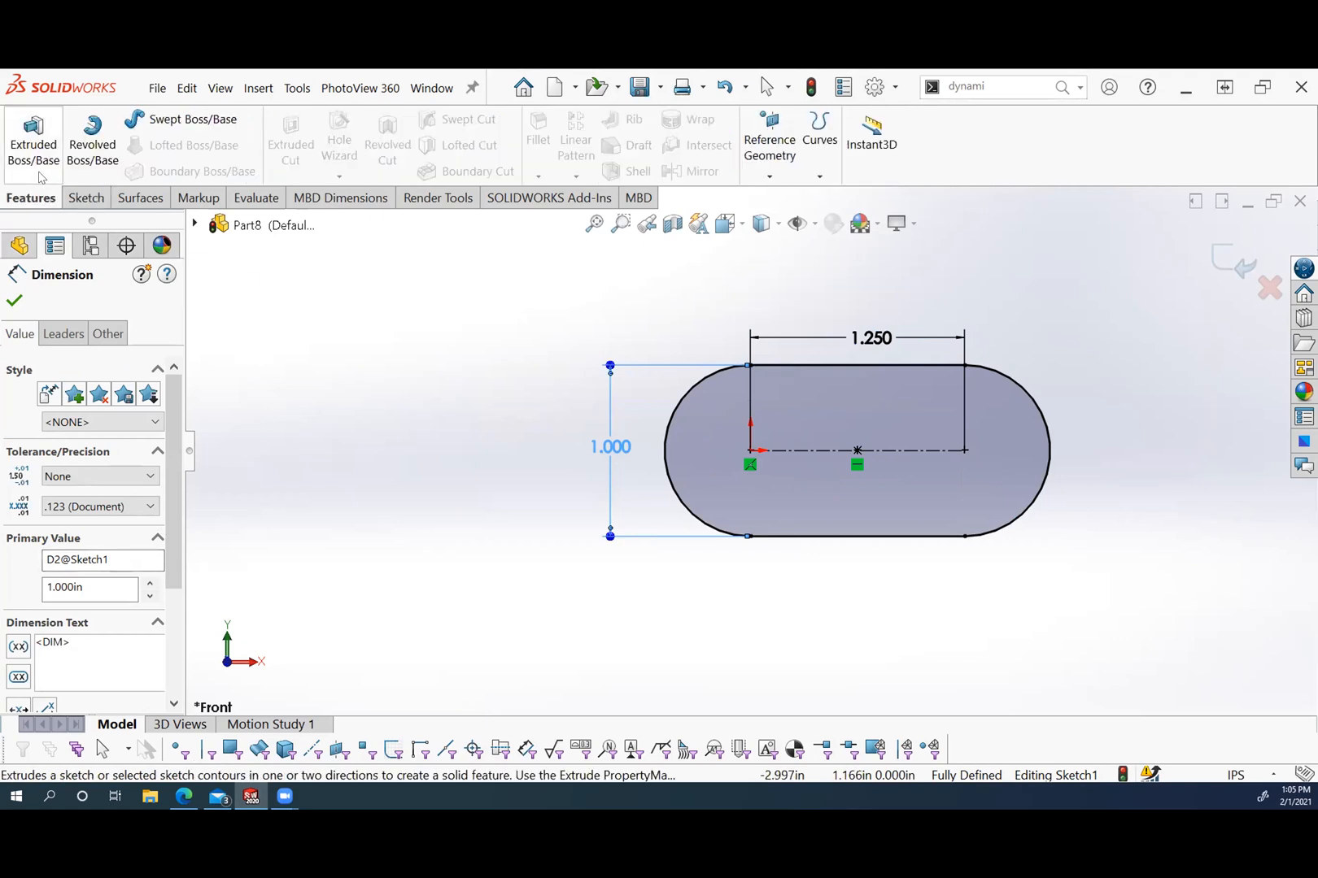
click(37, 171)
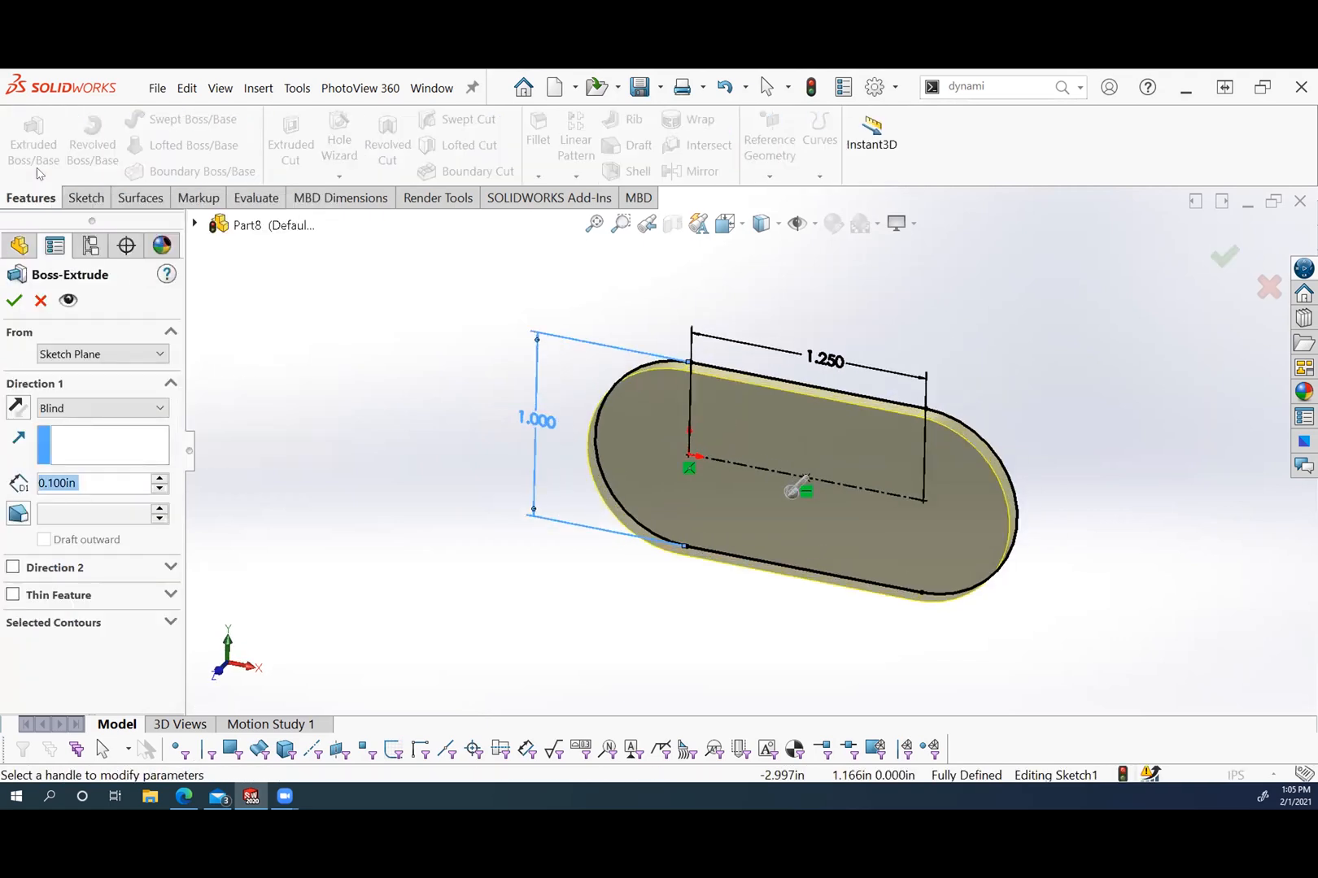
click(149, 413)
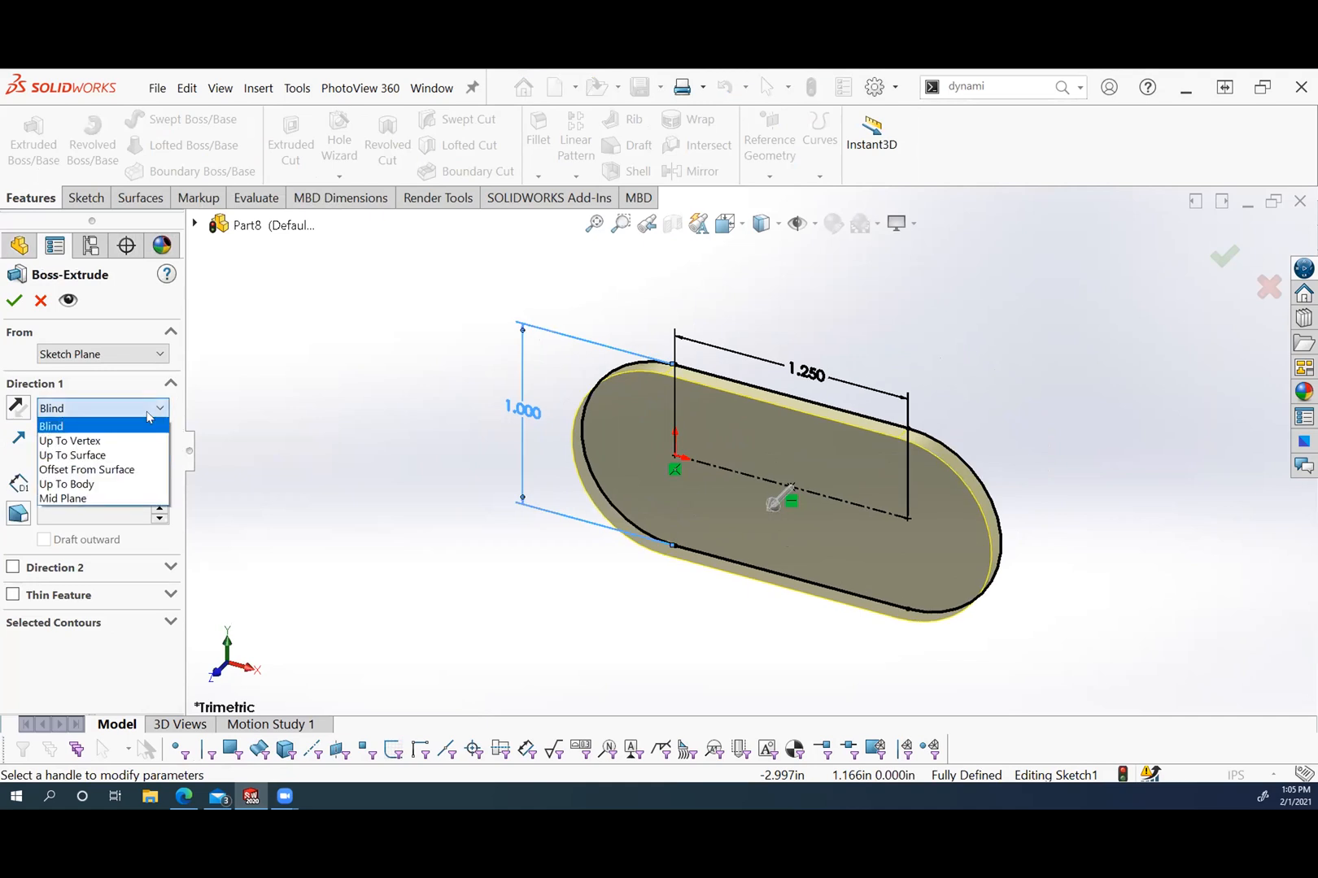
click(136, 498)
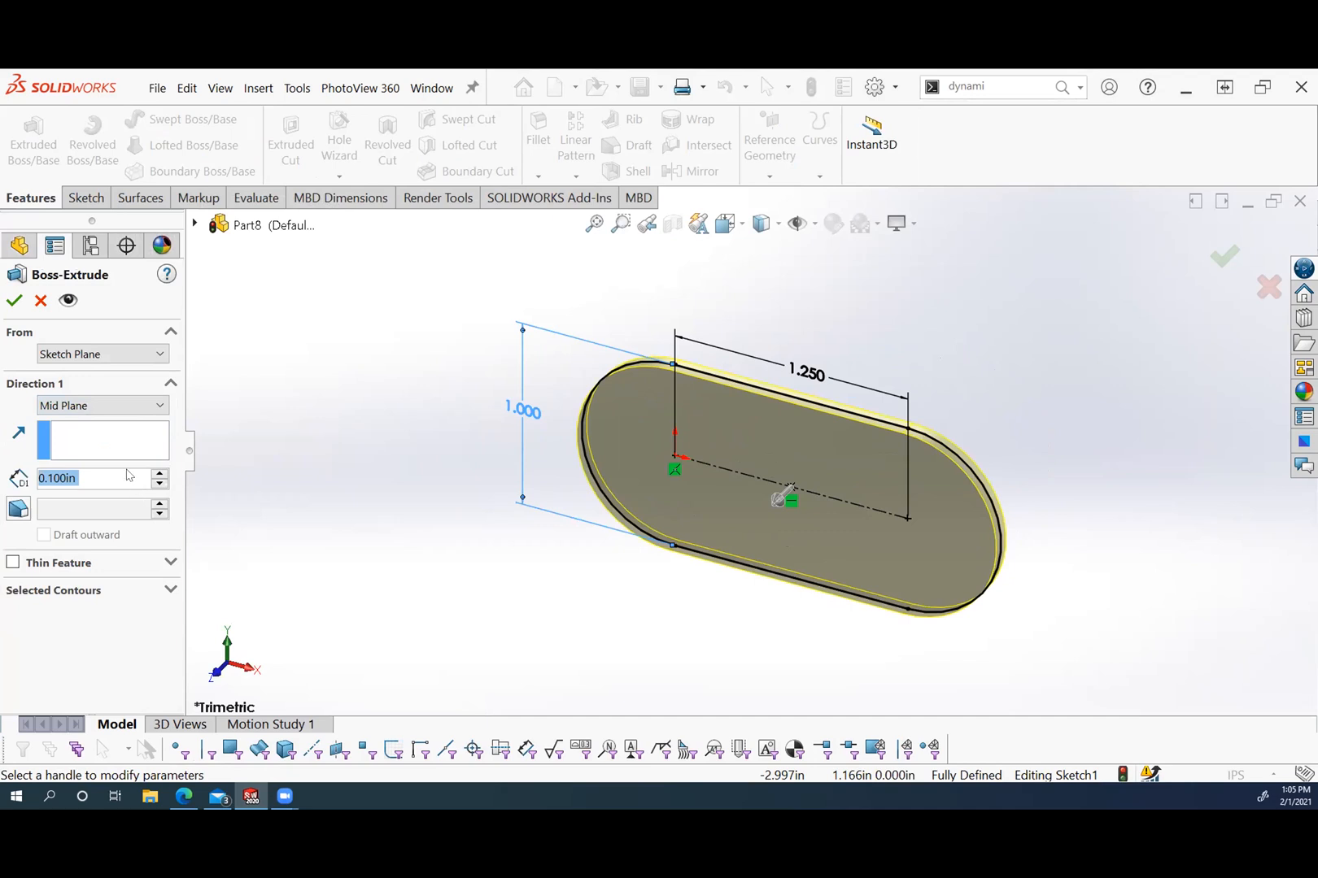
text(.75)
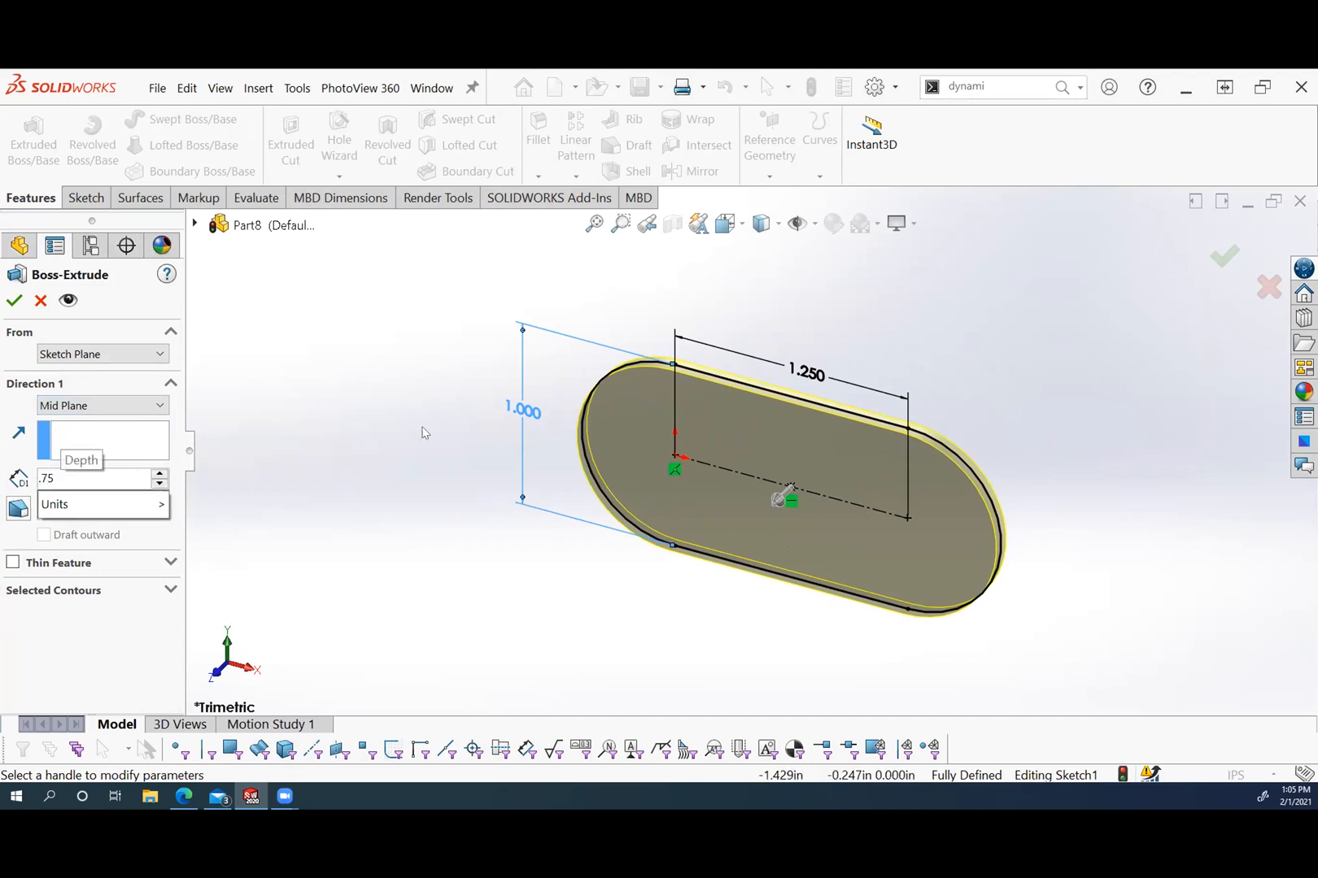
key(Return)
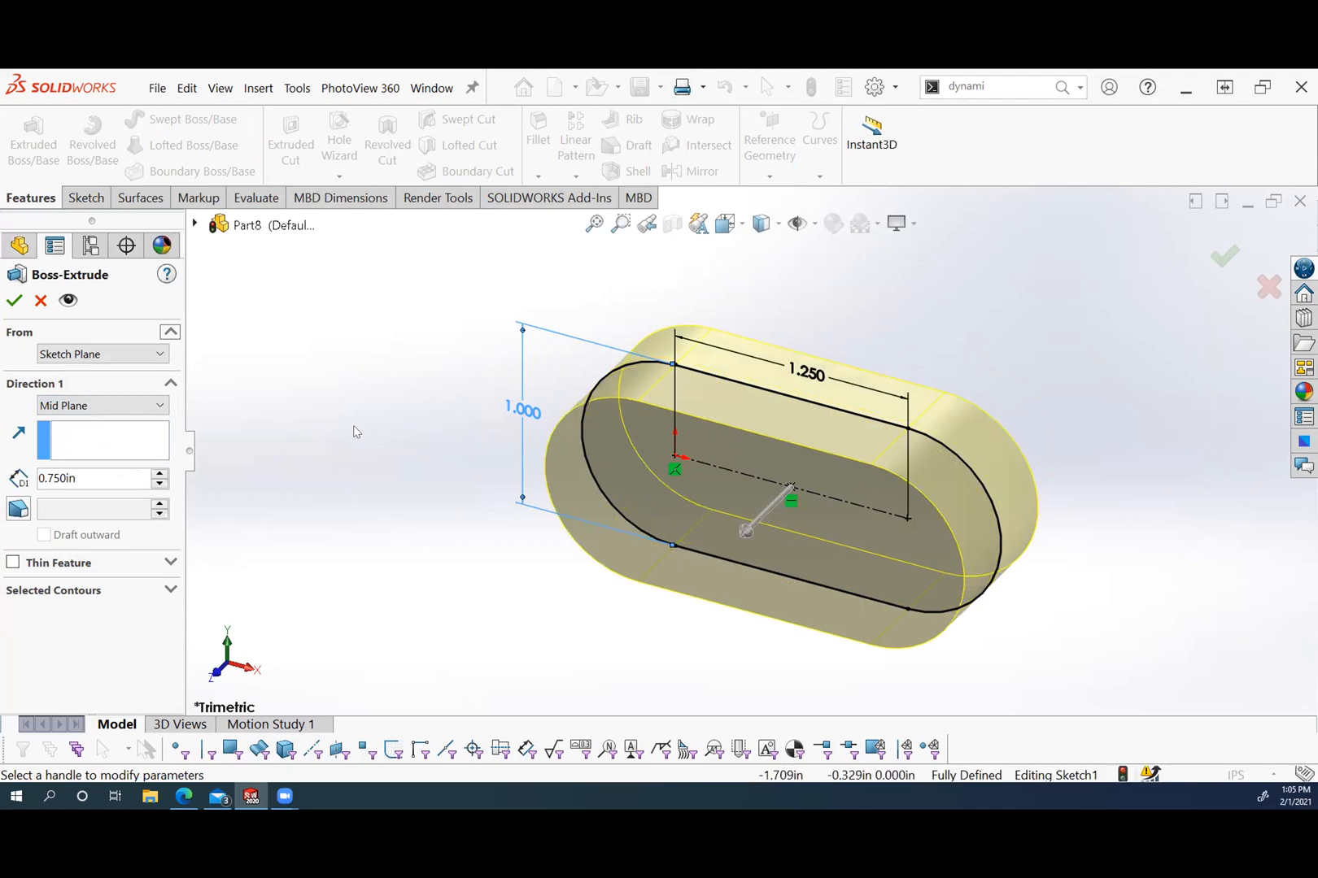
click(13, 300)
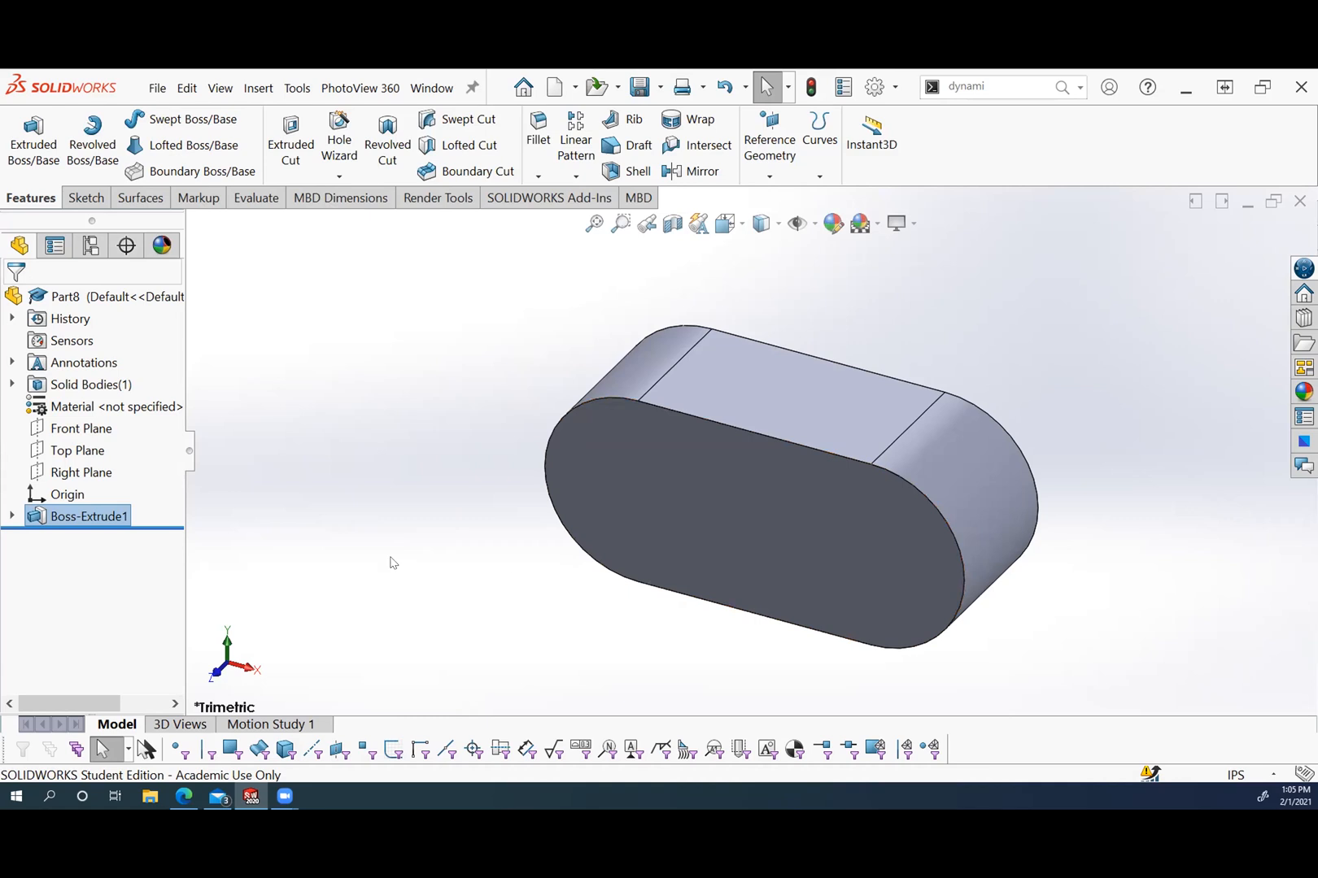
On the link's front face, sketch two circles about 0.55 in in diameter, centered on the origin and the opposite end-arc center.
click(707, 501)
click(778, 454)
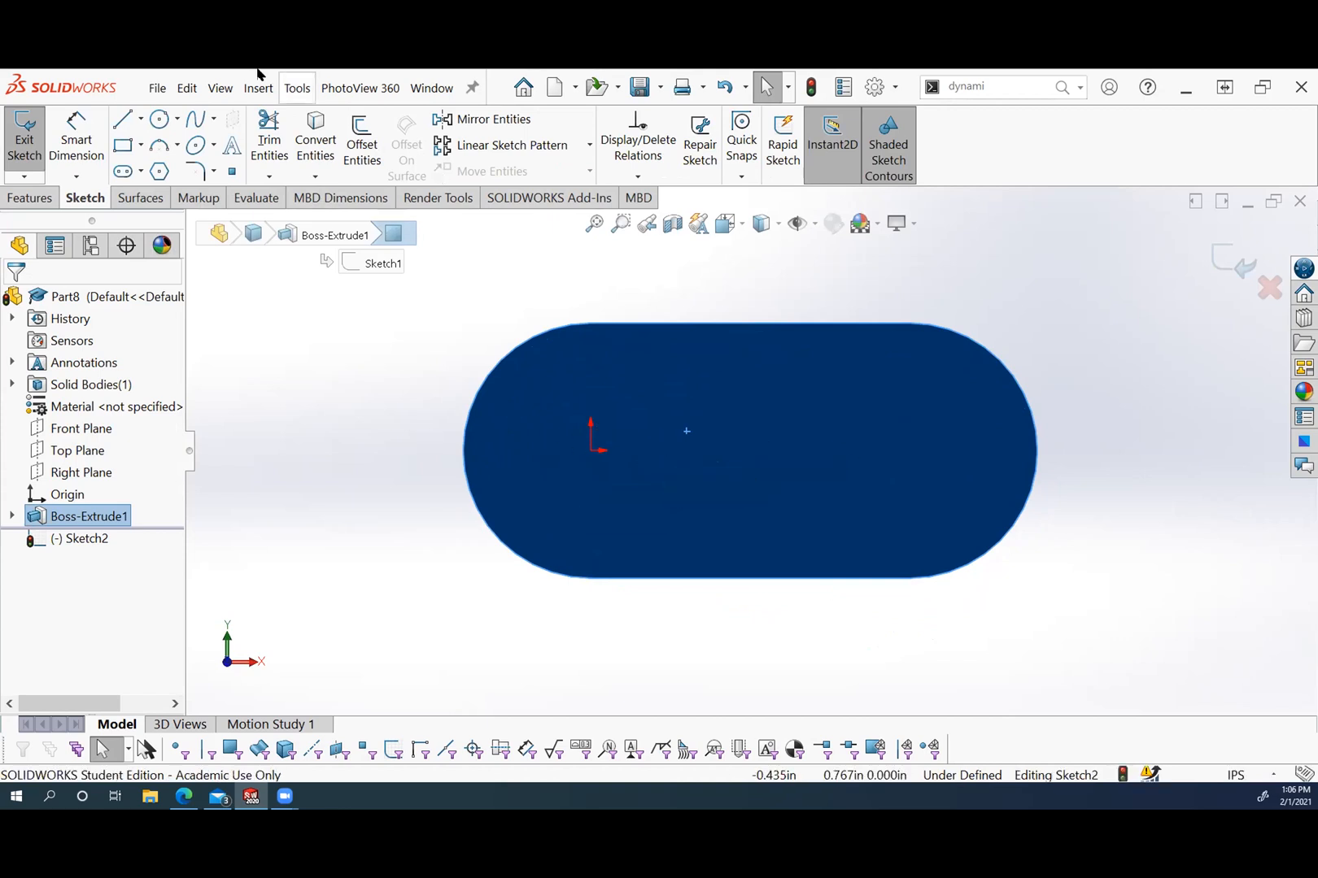
click(163, 123)
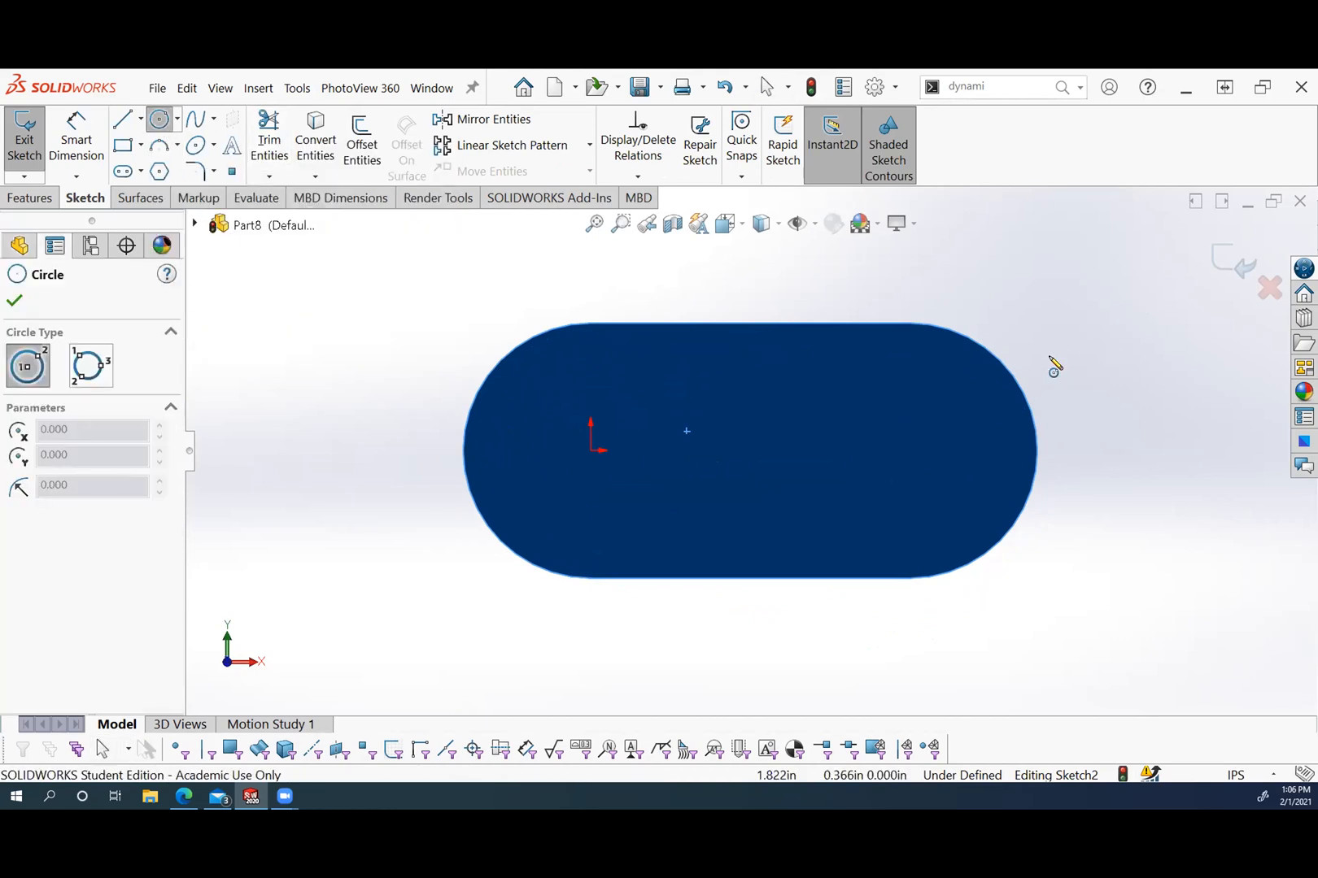
click(909, 450)
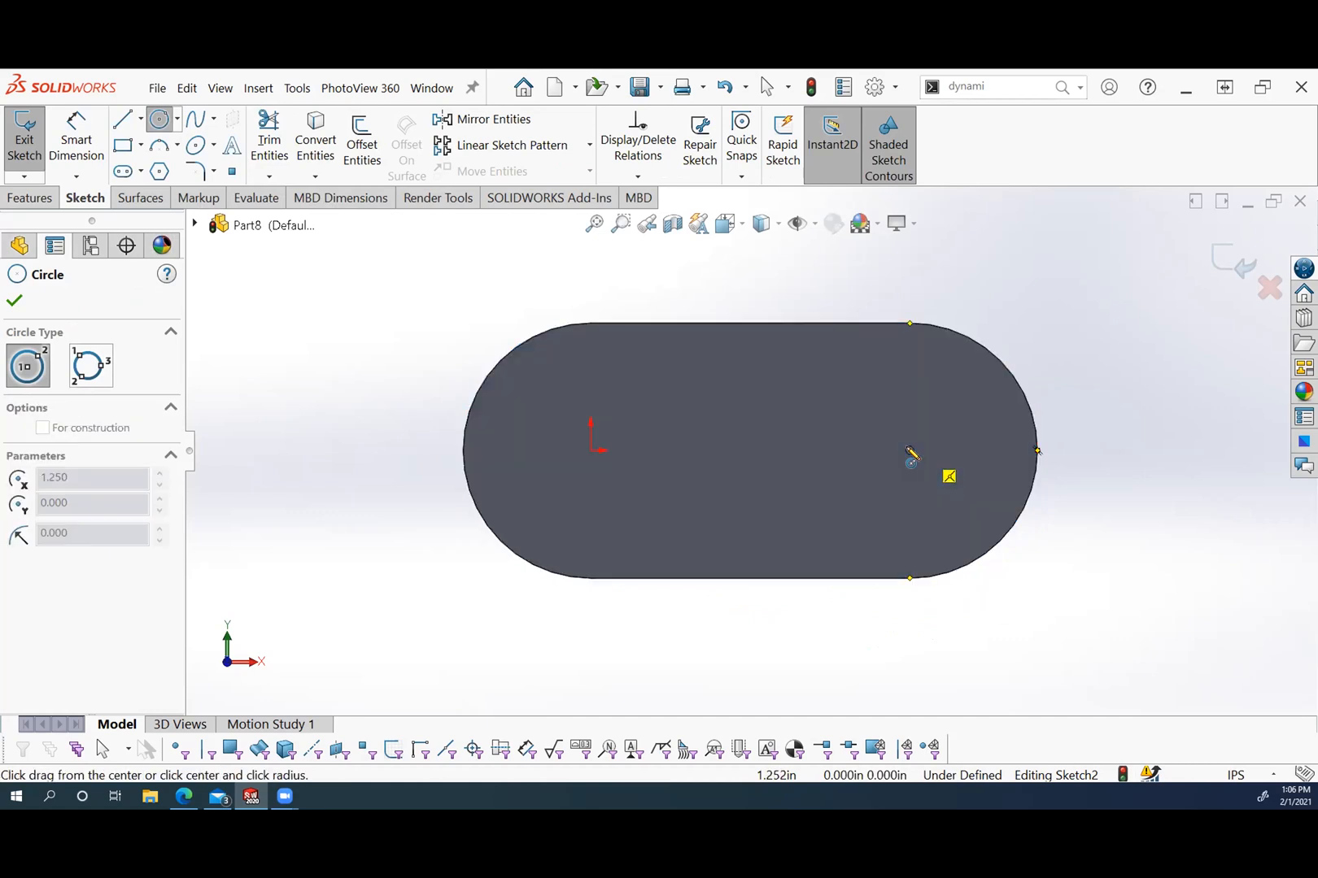
click(960, 405)
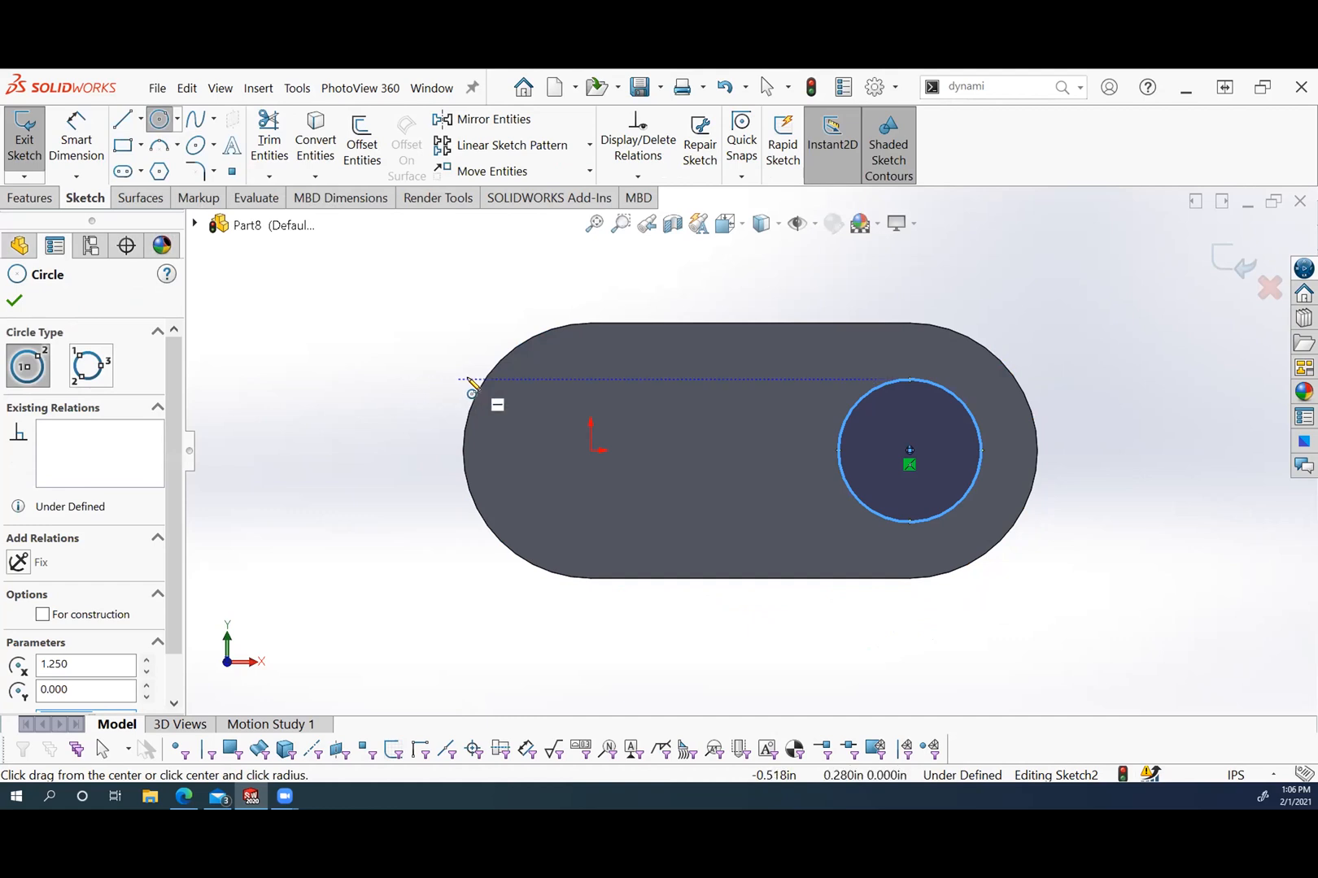
click(590, 449)
click(643, 409)
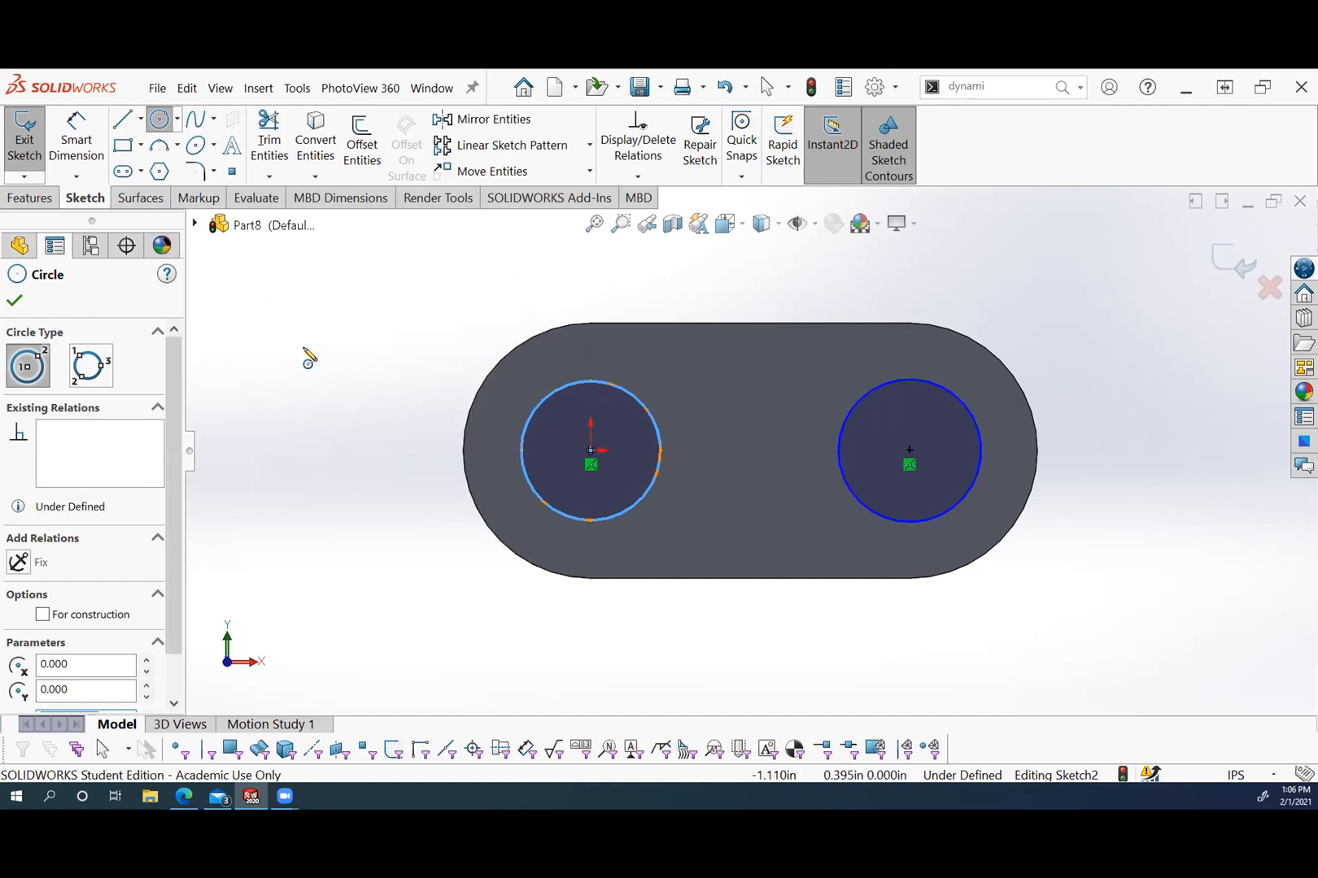
click(14, 300)
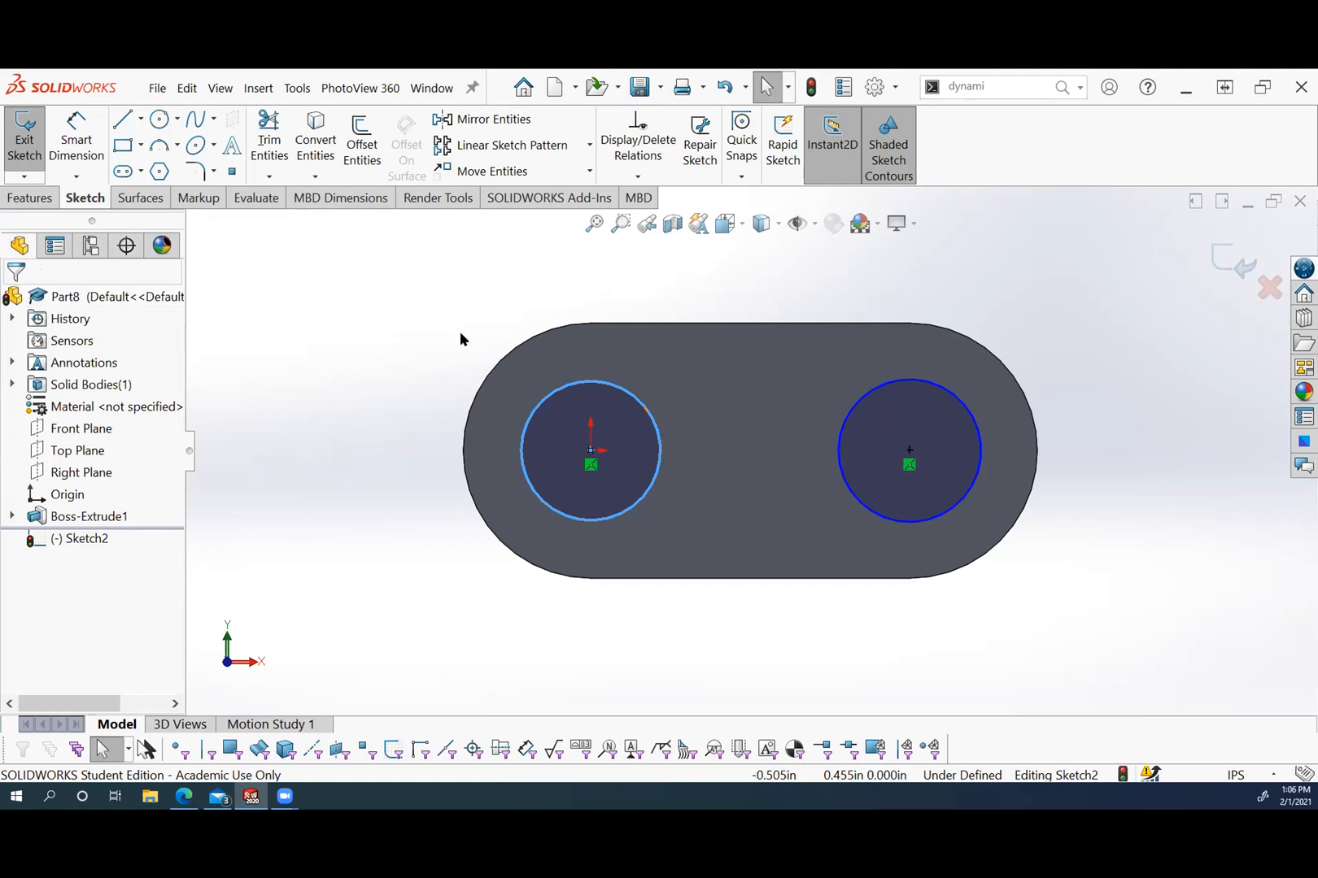
Add an Equal relation between the two sketched circles.
ctrl+click(871, 391)
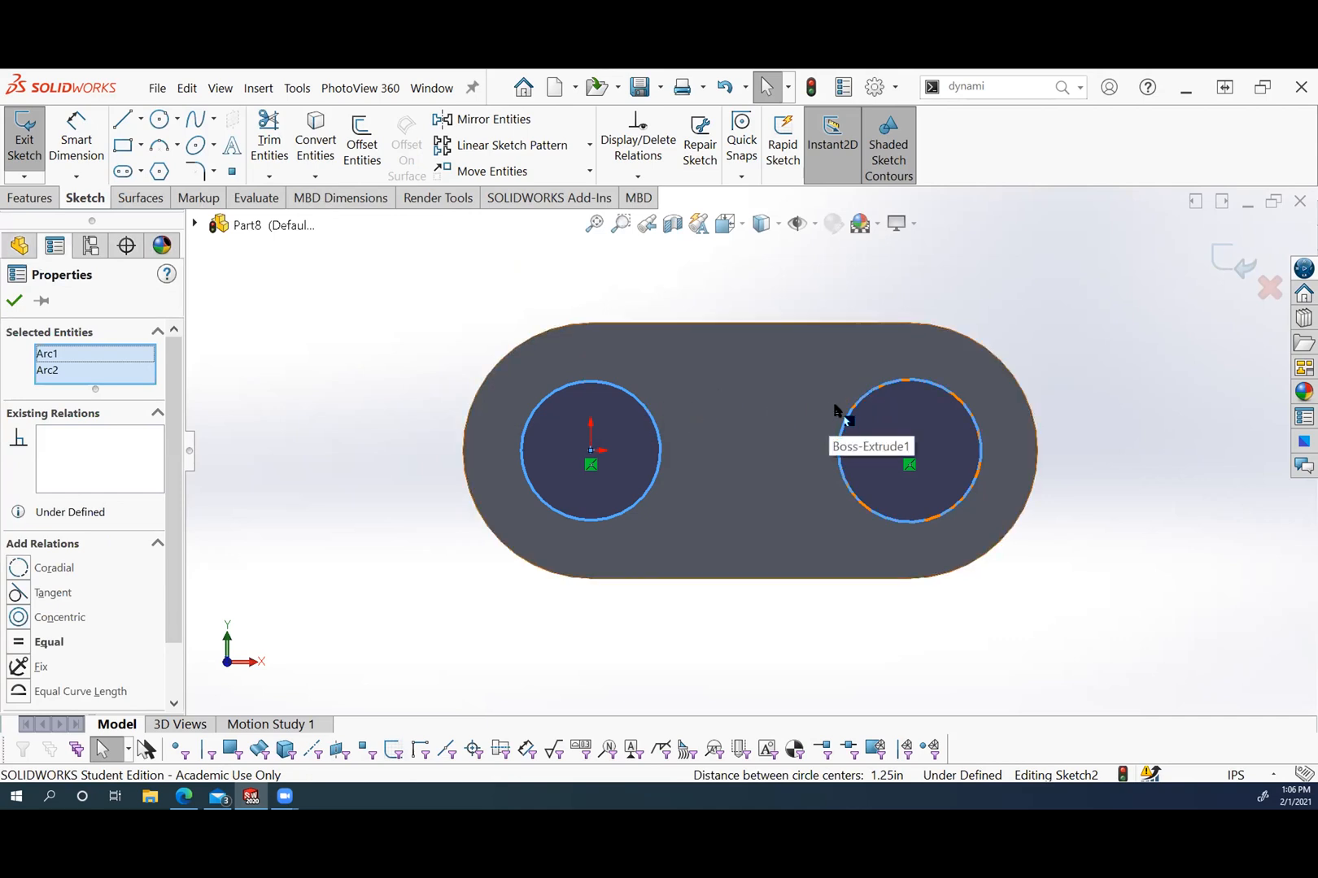
click(138, 372)
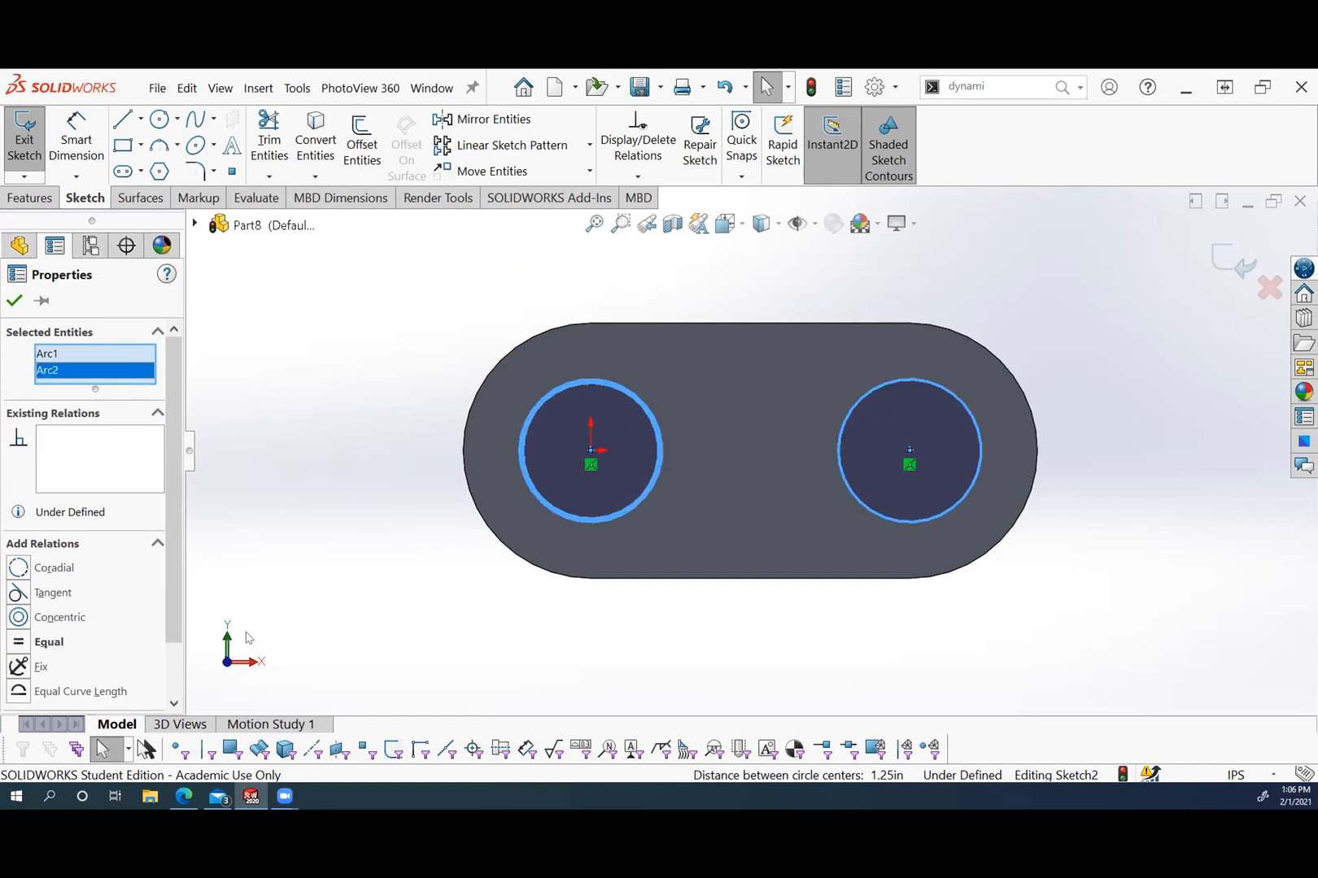
click(19, 644)
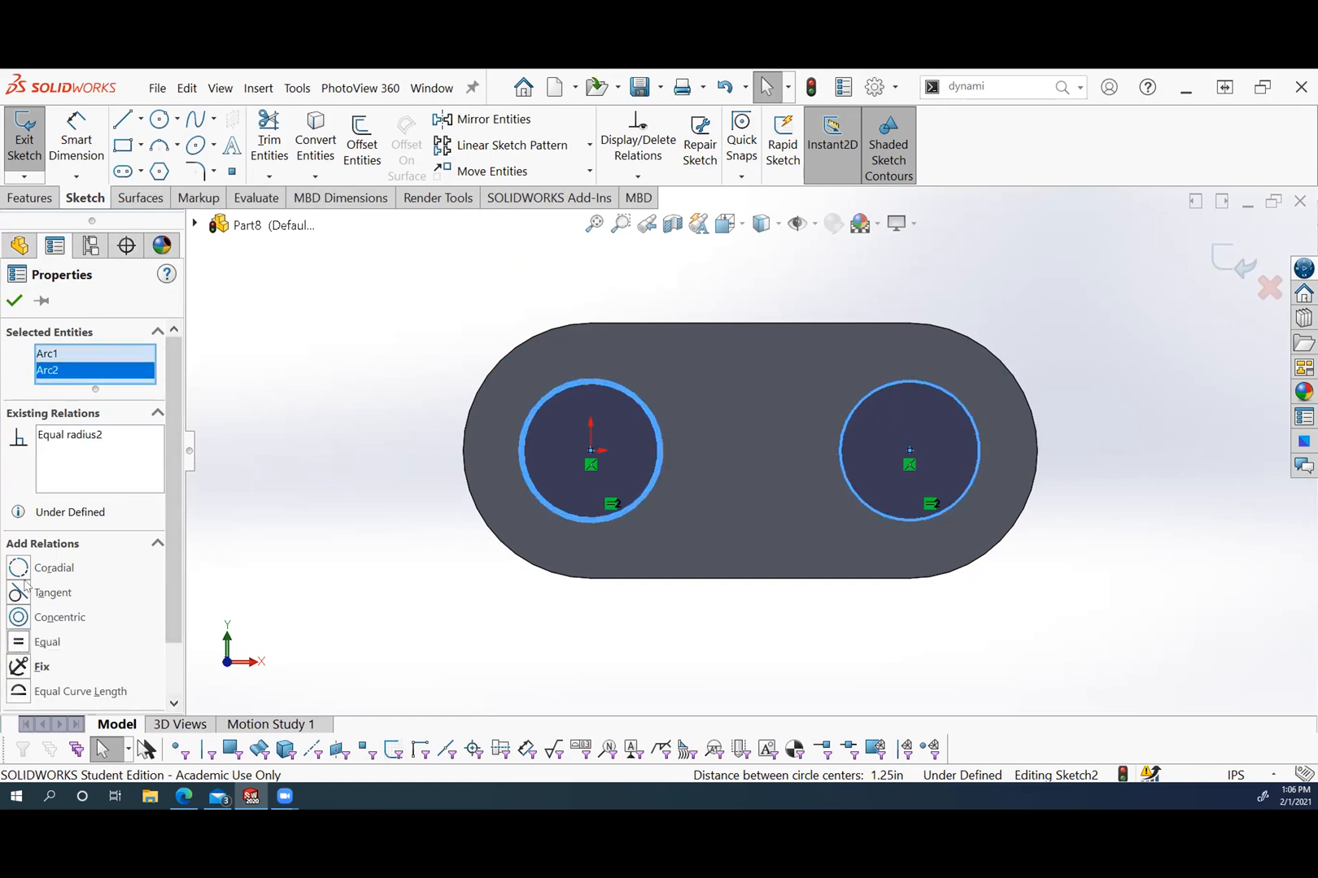
click(17, 303)
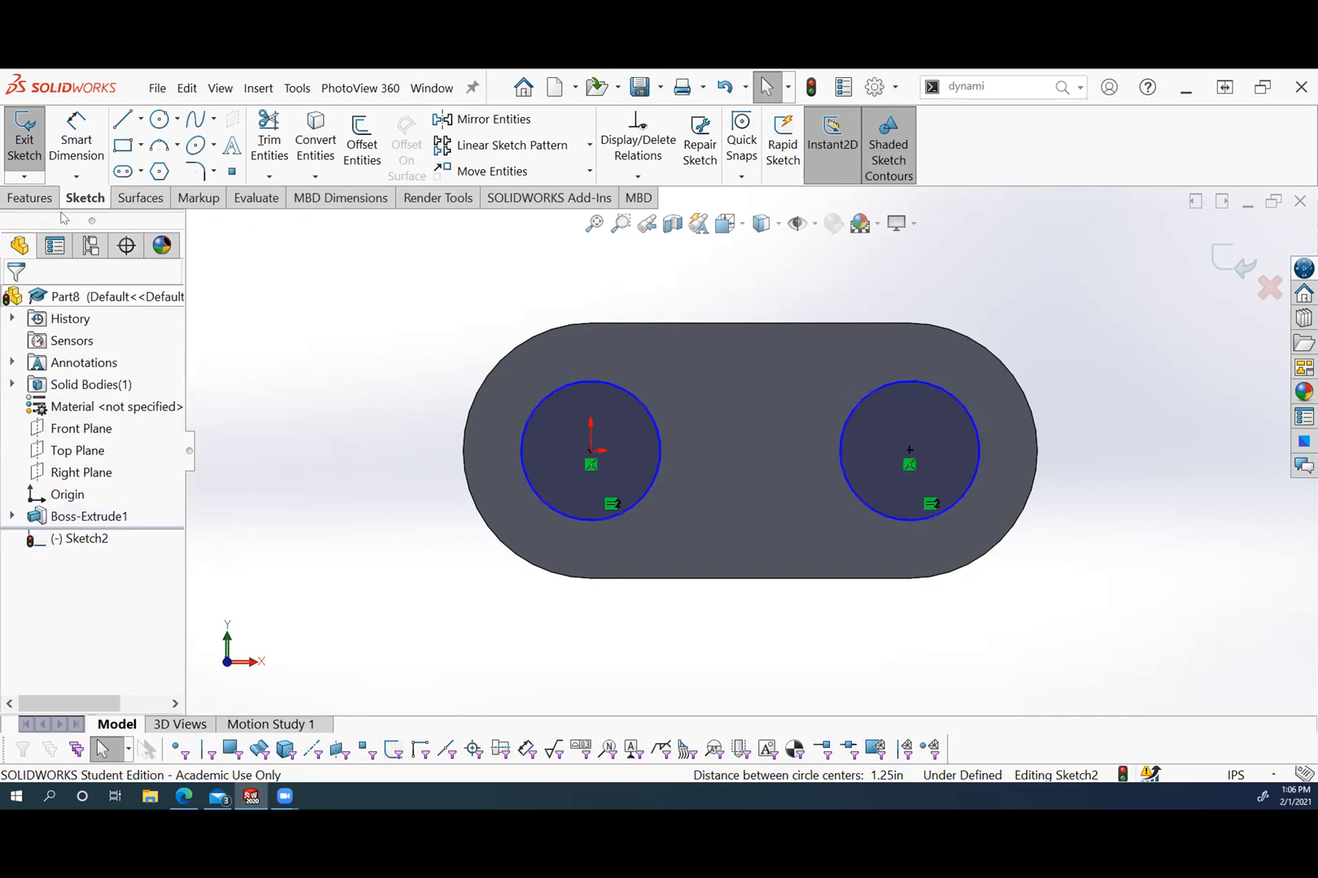
Dimension the diameter of the circle away from the origin as 1.02 in.
click(96, 144)
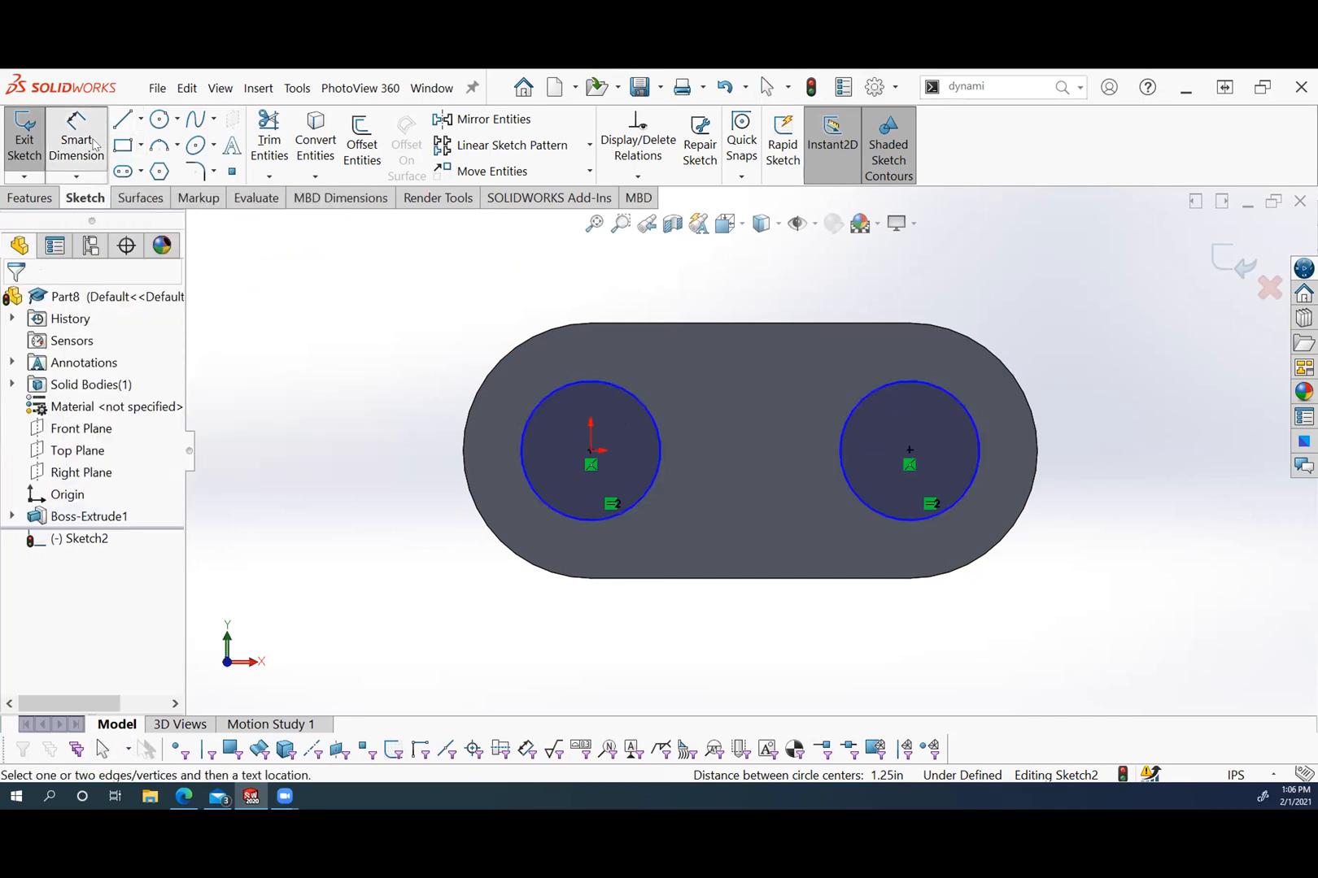
click(975, 413)
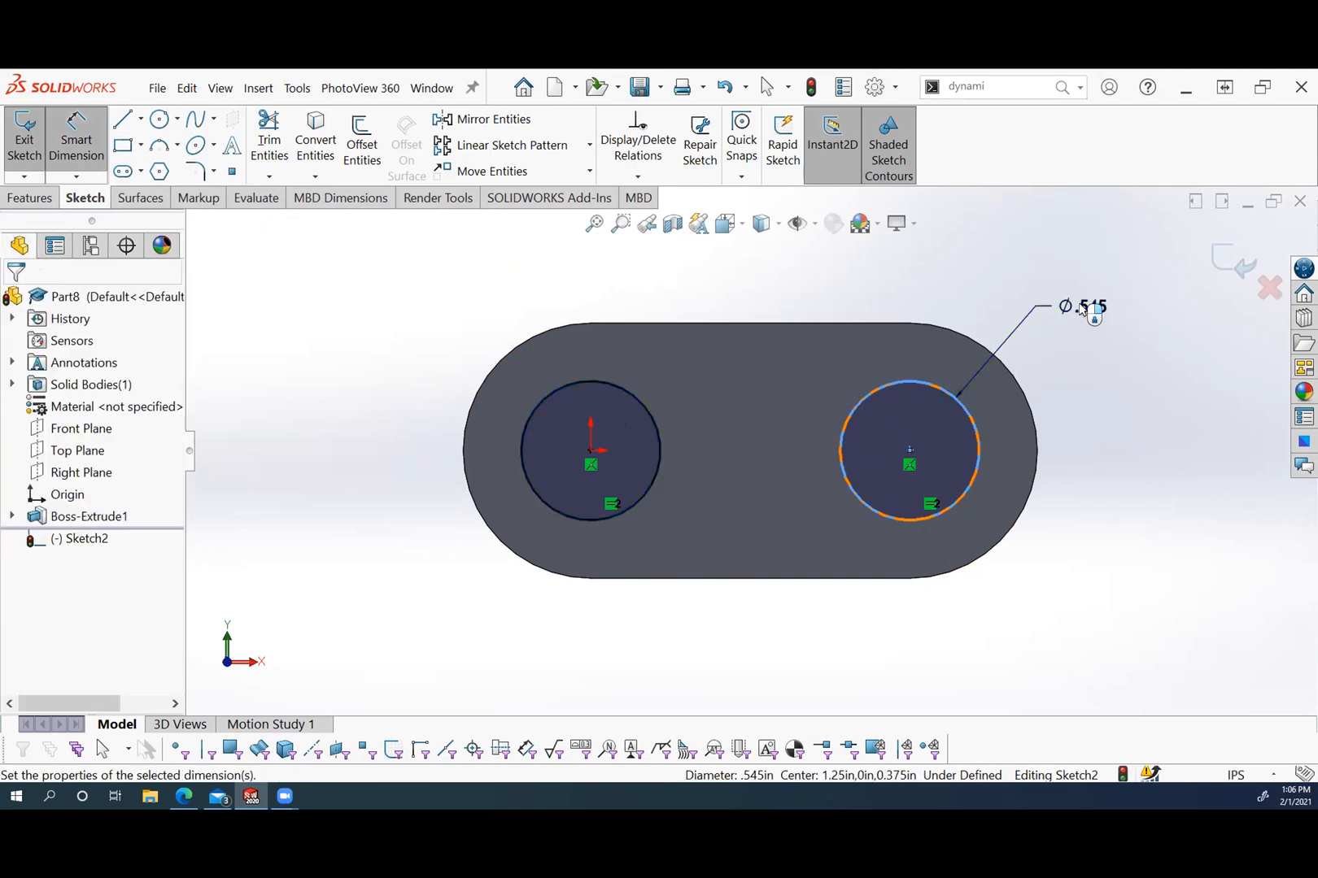
click(1087, 309)
text(1.02)
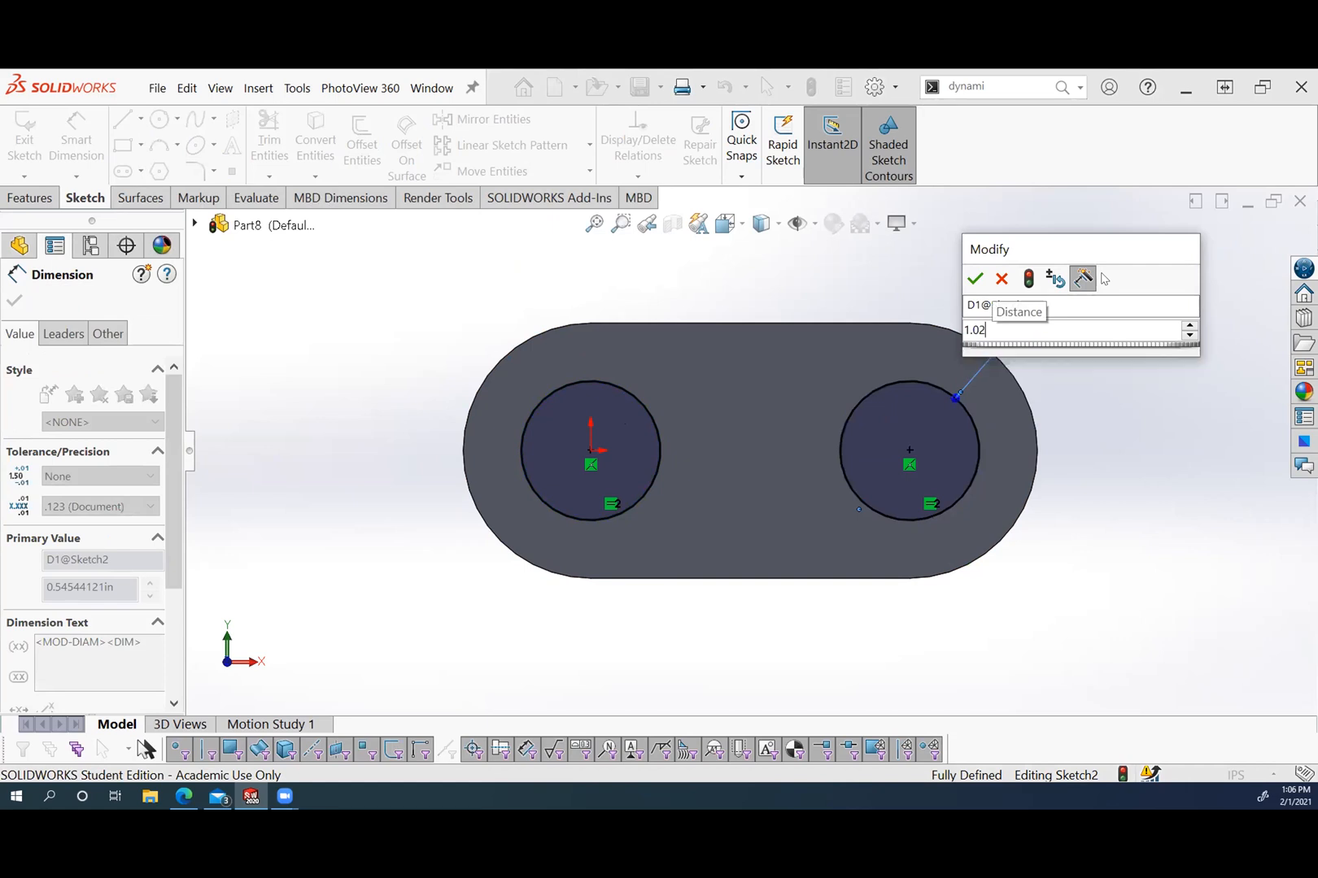
key(Return)
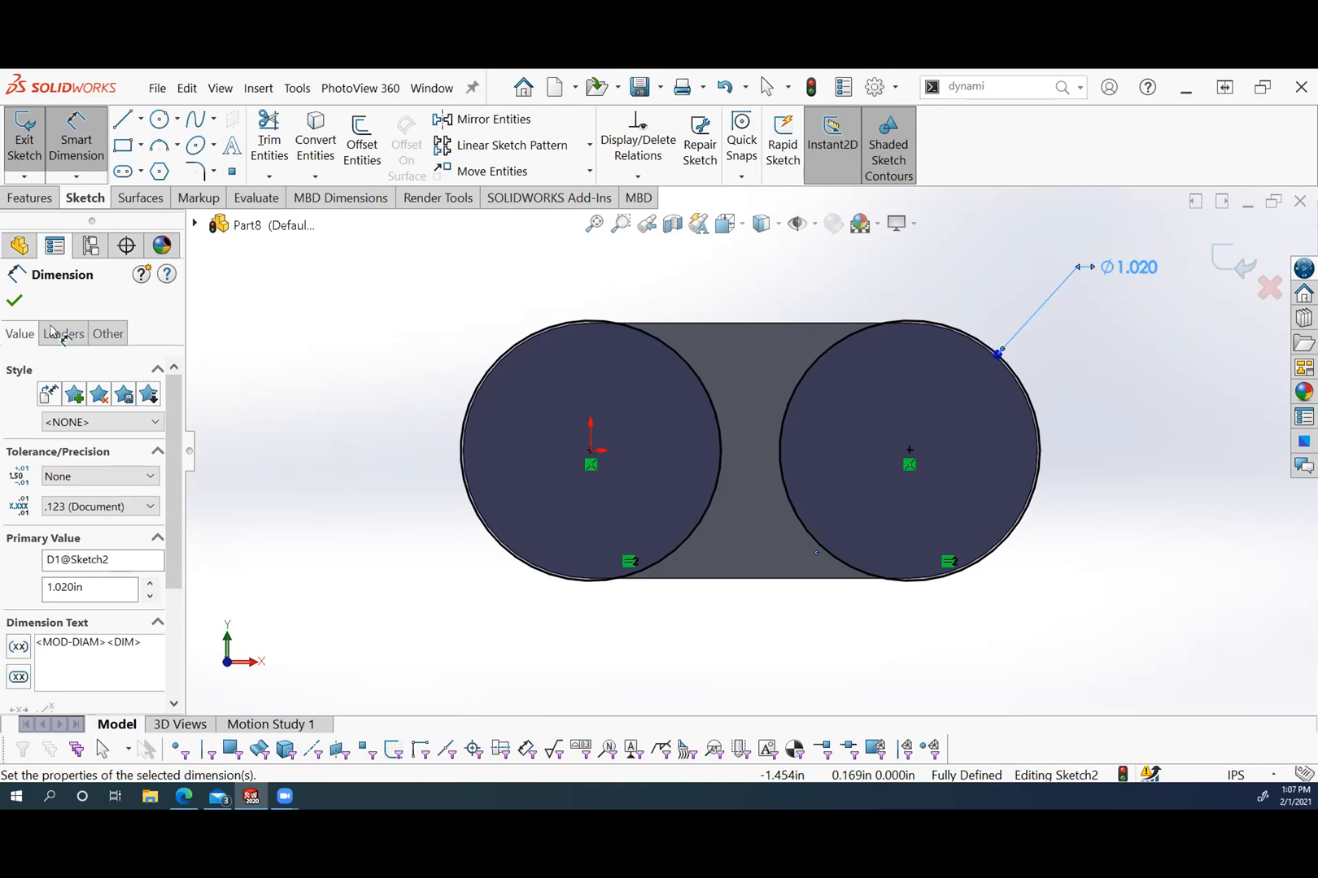
Cut-extrude the two circles into the link with a Blind depth of 0.235 in.
click(22, 195)
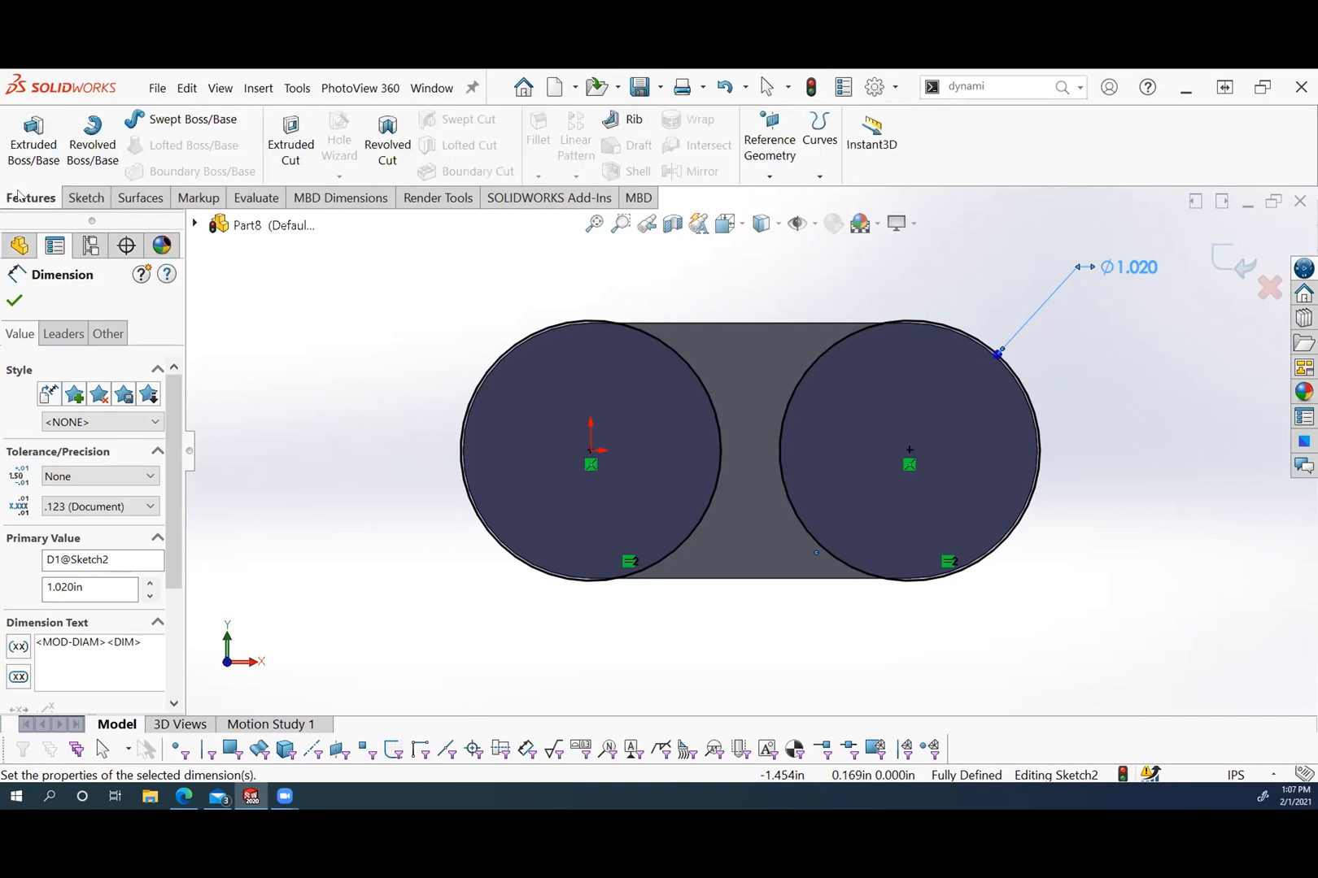
click(289, 155)
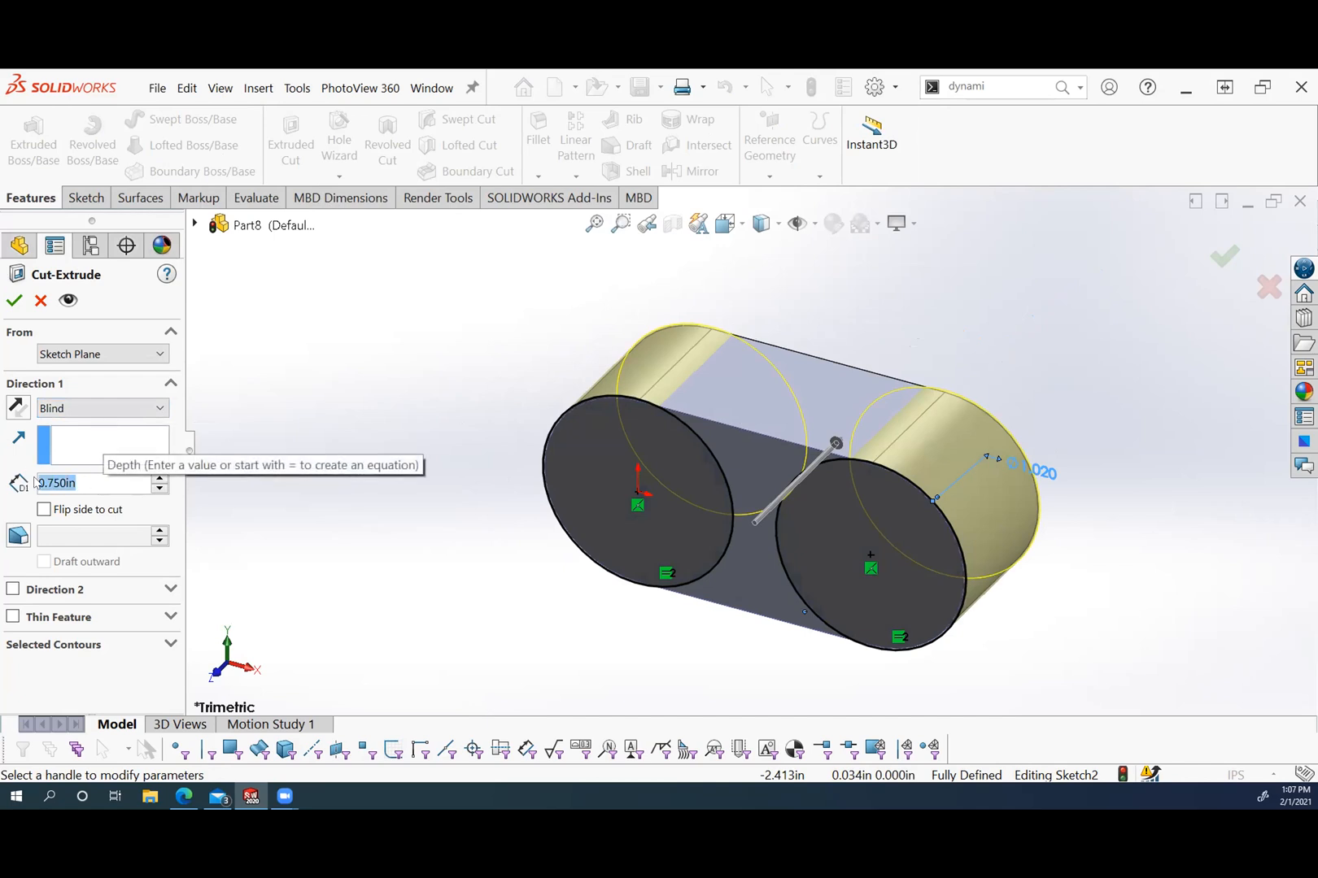
key(BackSpace)
text(.235)
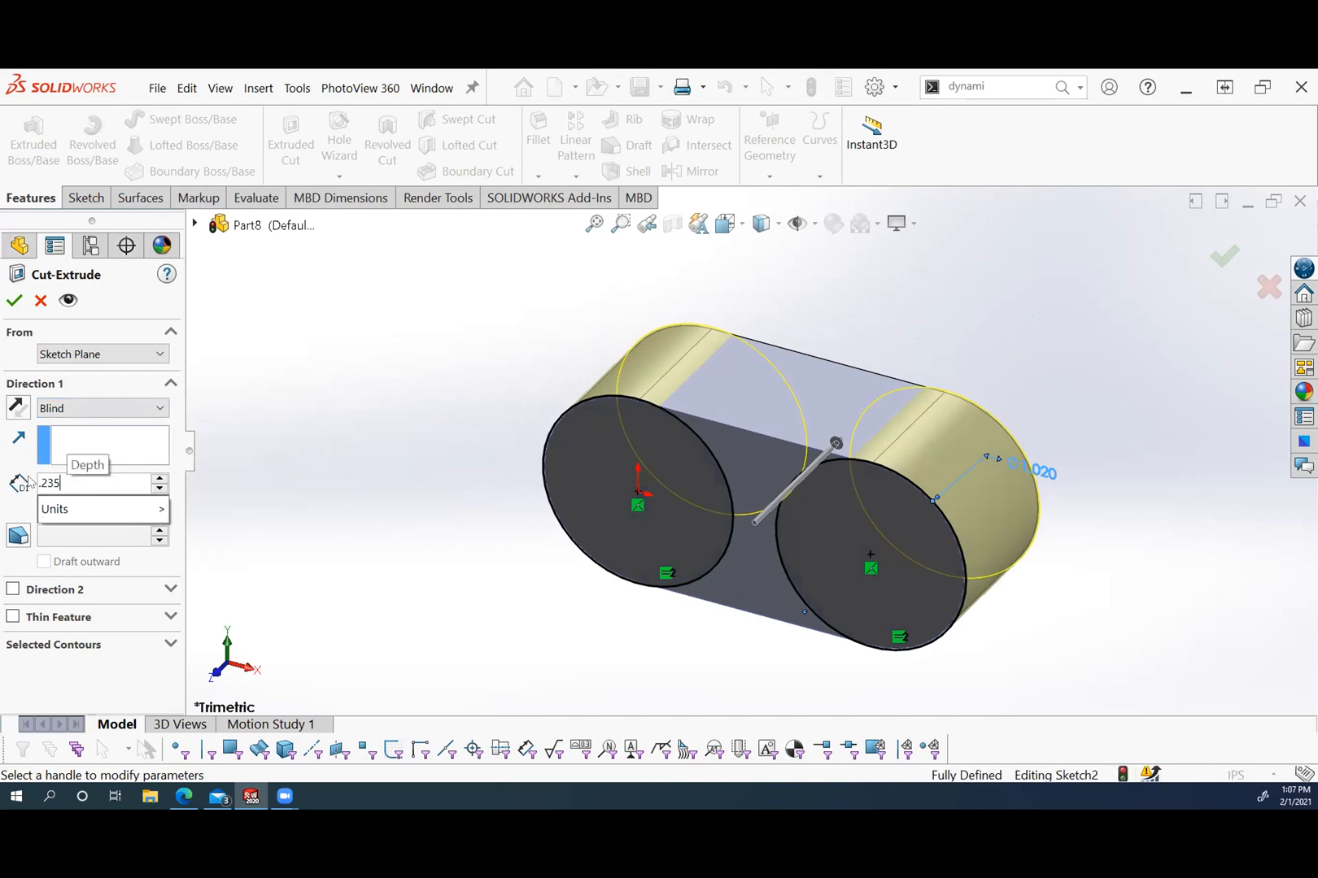
key(Return)
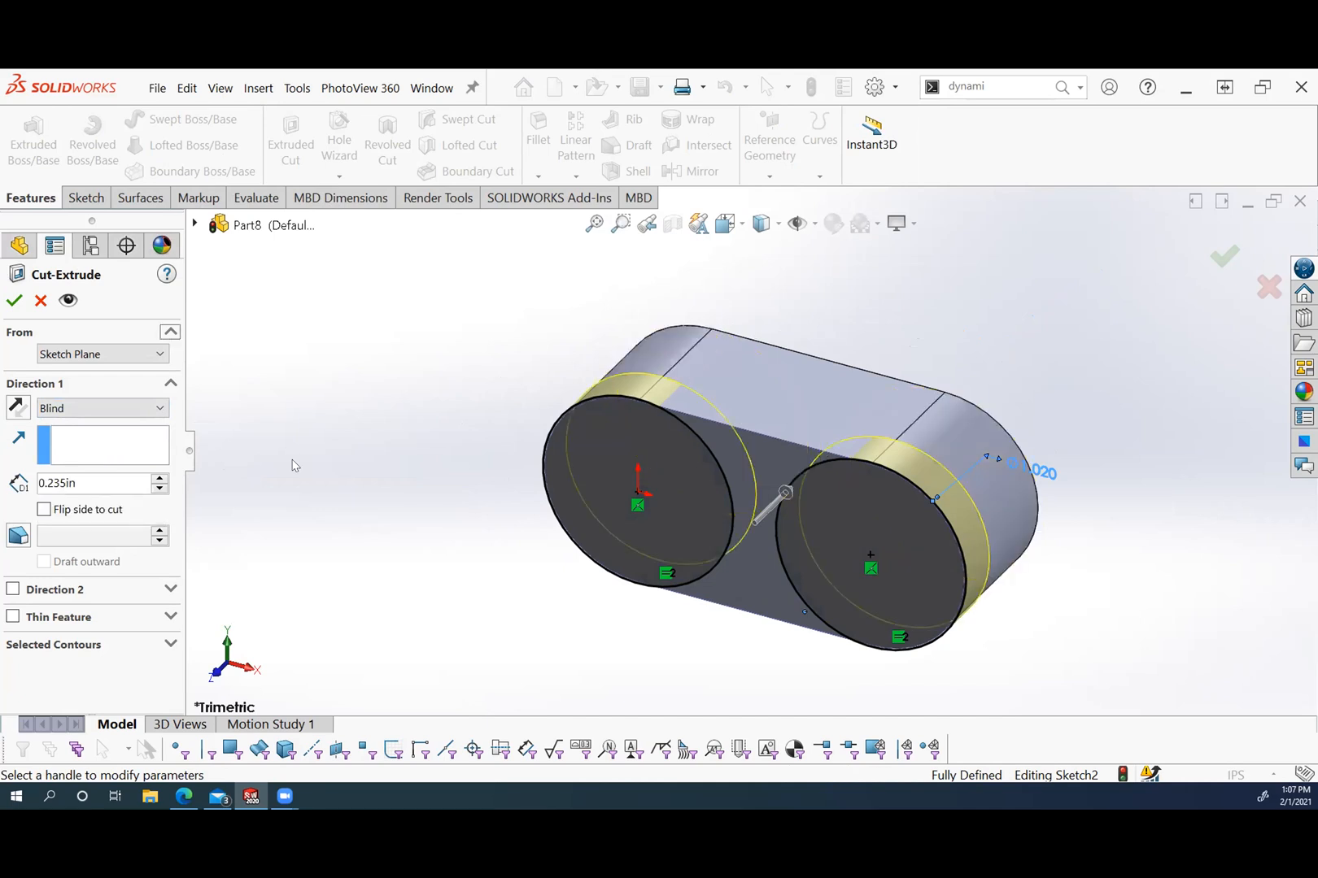
click(15, 301)
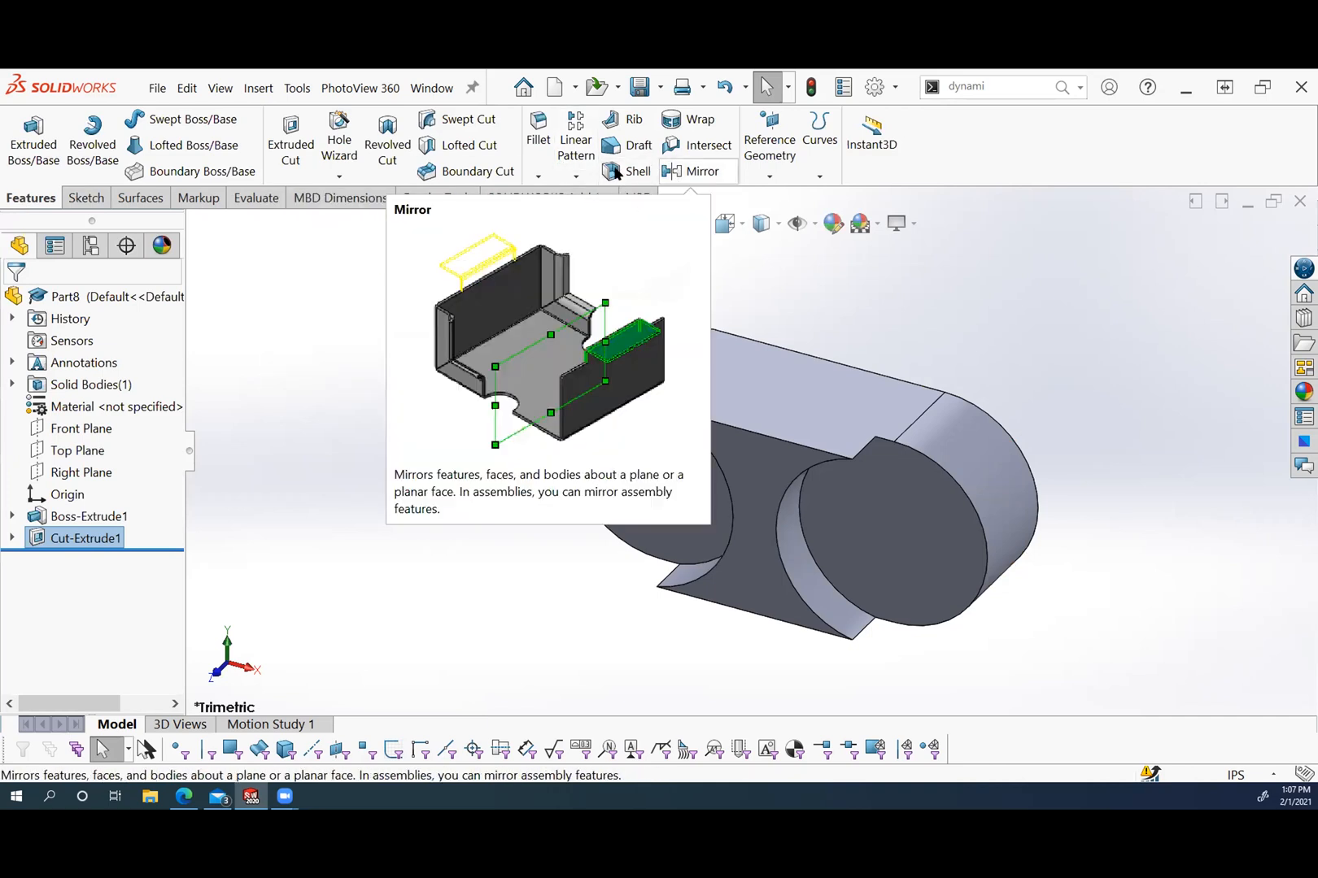
Mirror the circular end cut about the Front Plane.
click(83, 204)
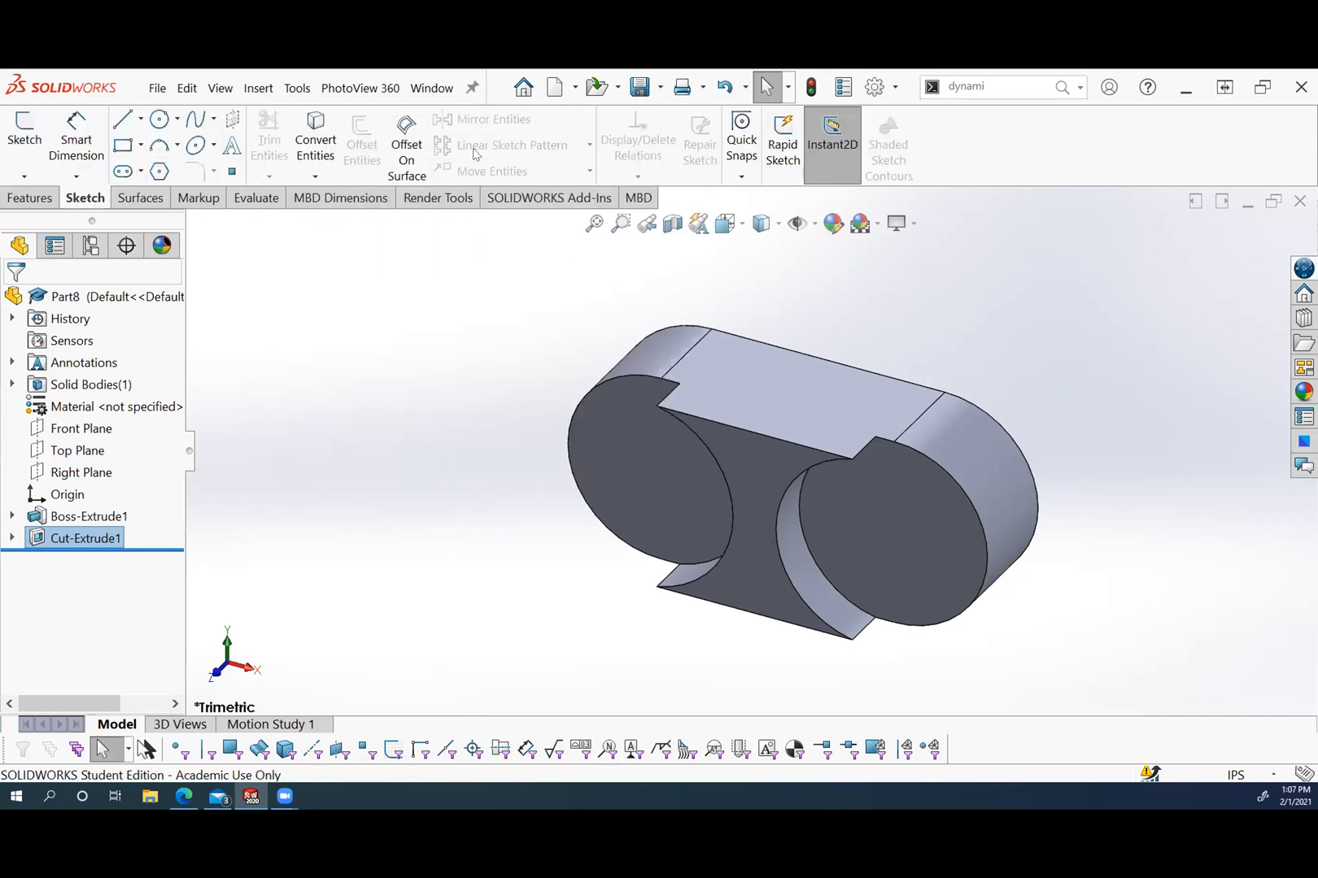
click(29, 201)
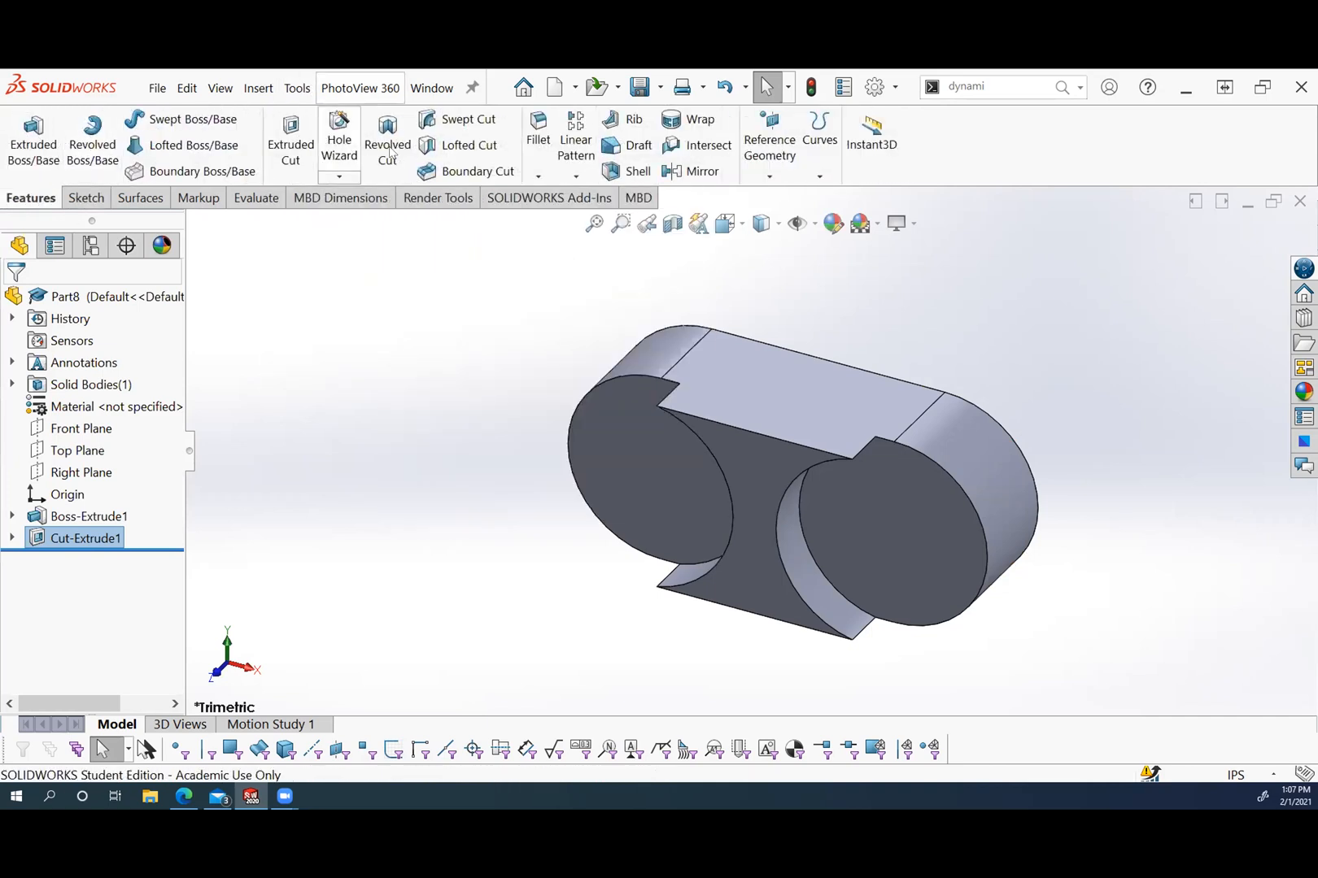
click(698, 171)
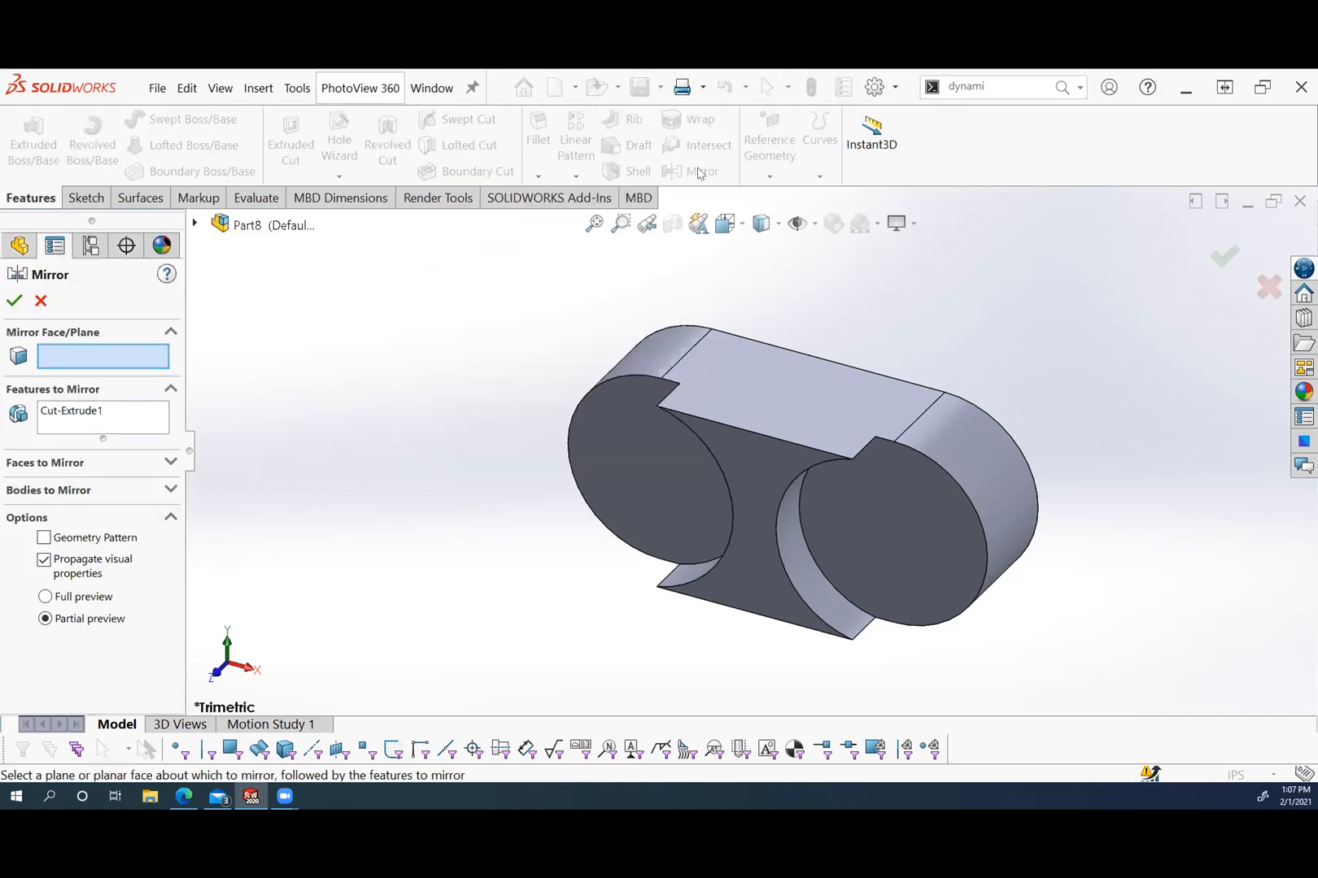
click(195, 225)
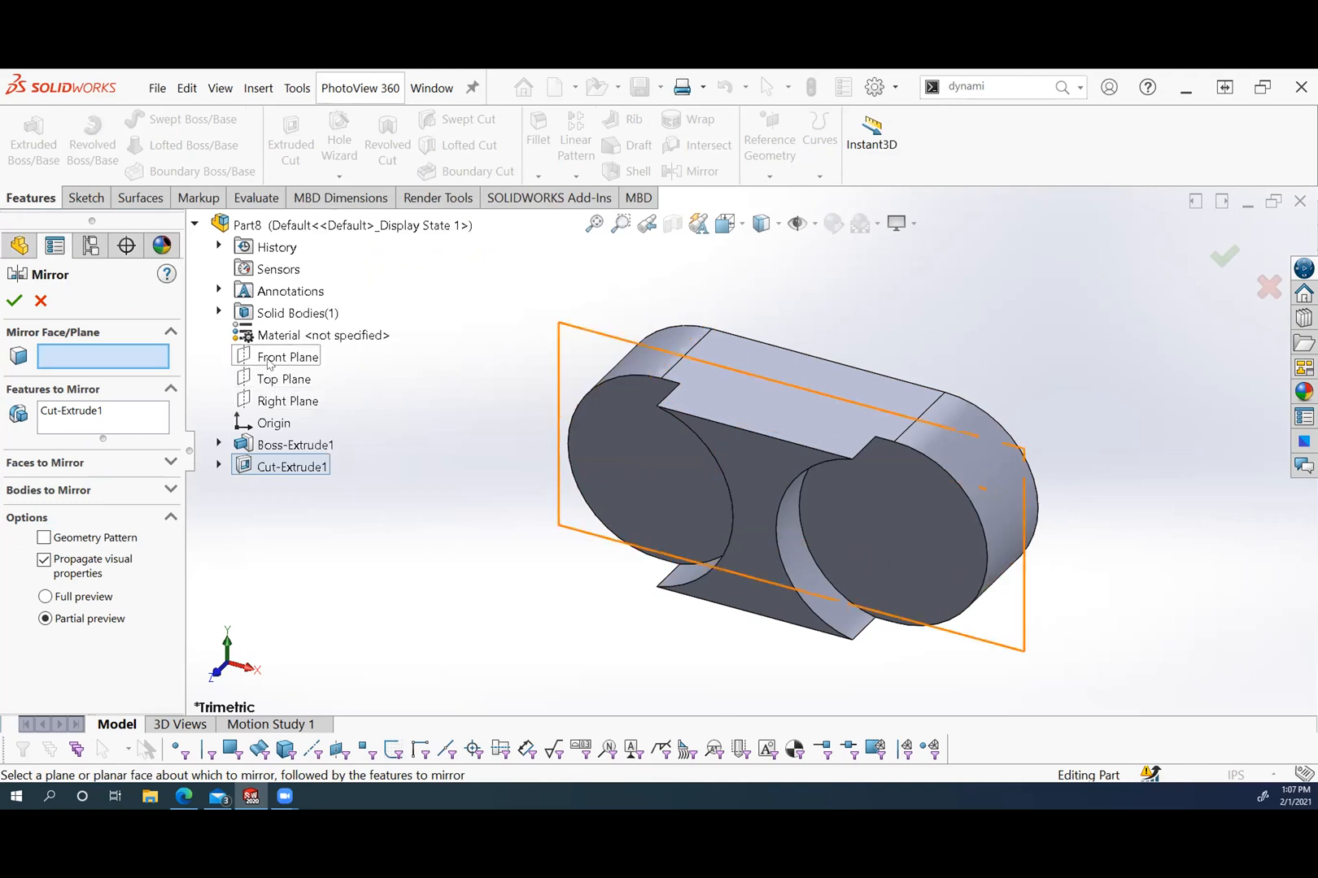
click(279, 358)
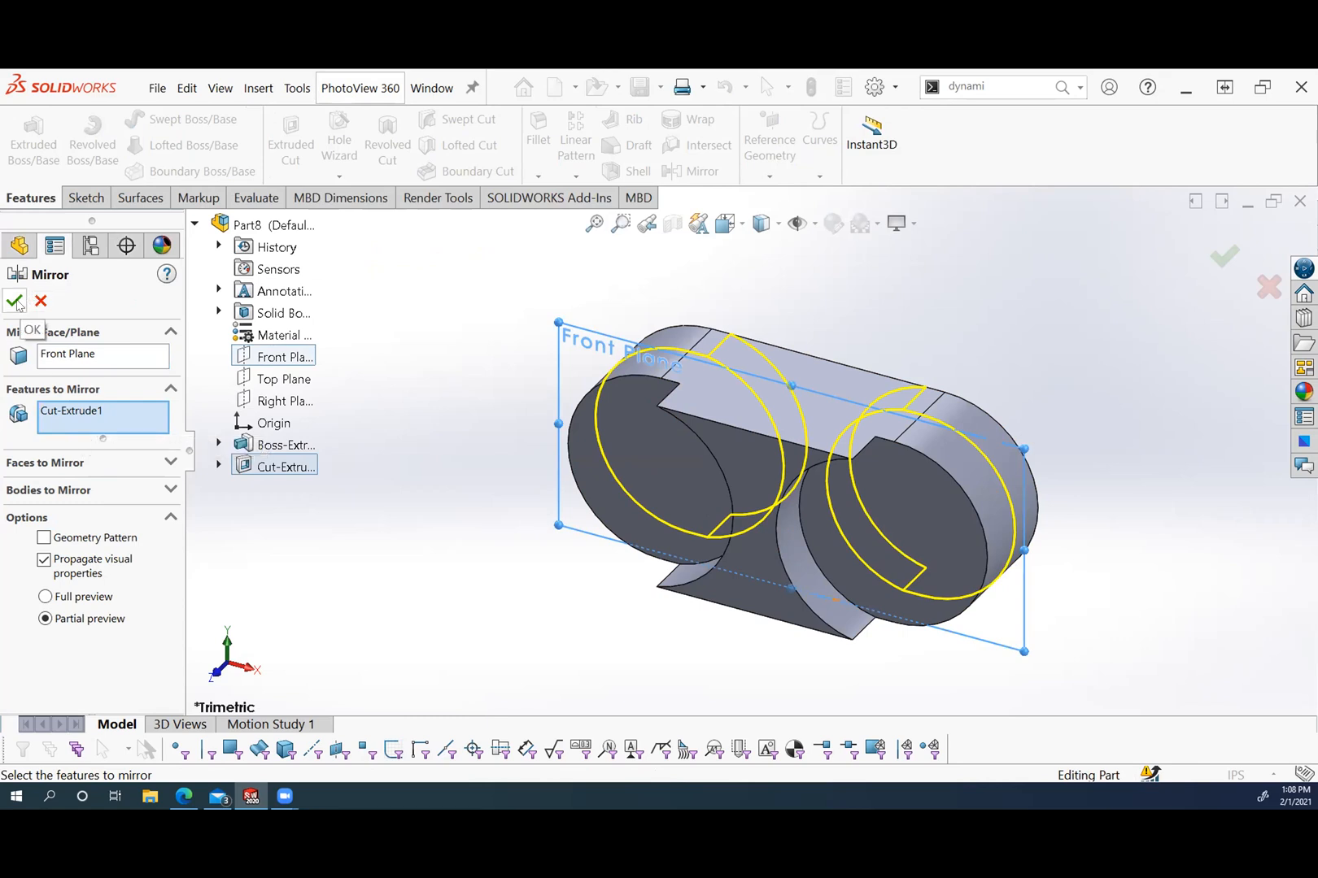
right_click(71, 418)
click(55, 423)
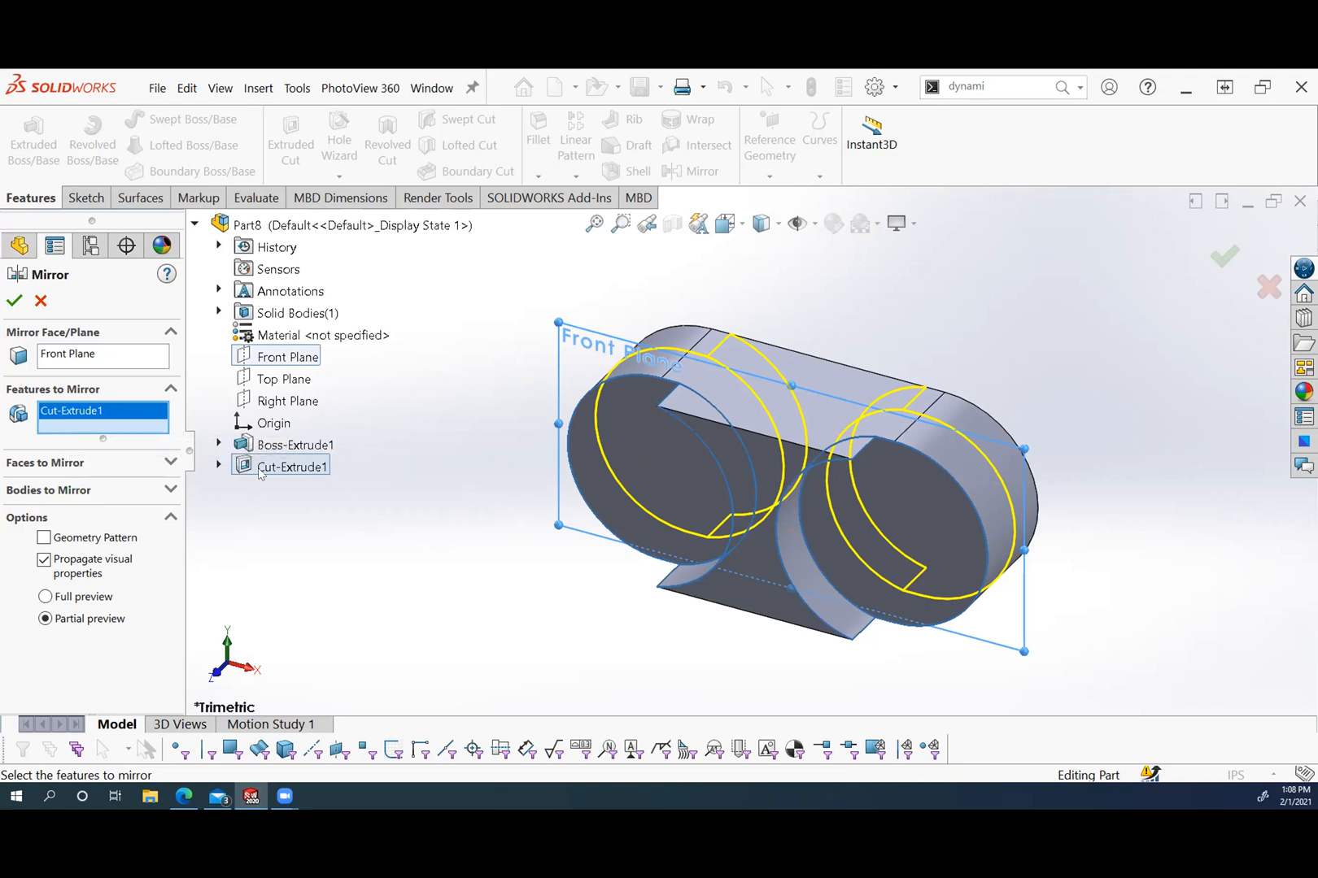
click(13, 304)
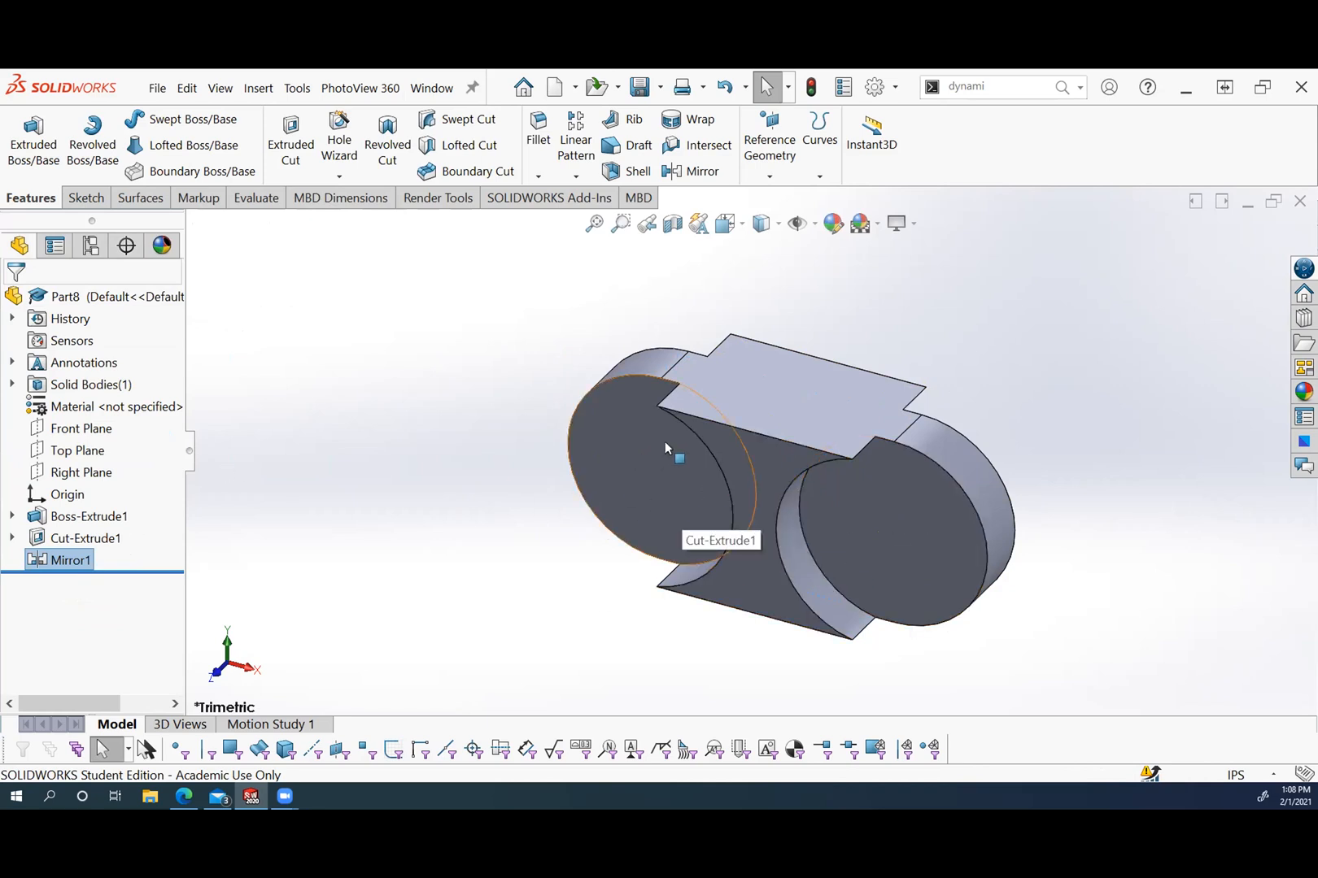
On the recessed end face, sketch a circle of about 0.27 in radius at the origin and a smaller one at the opposite end-arc center.
click(653, 482)
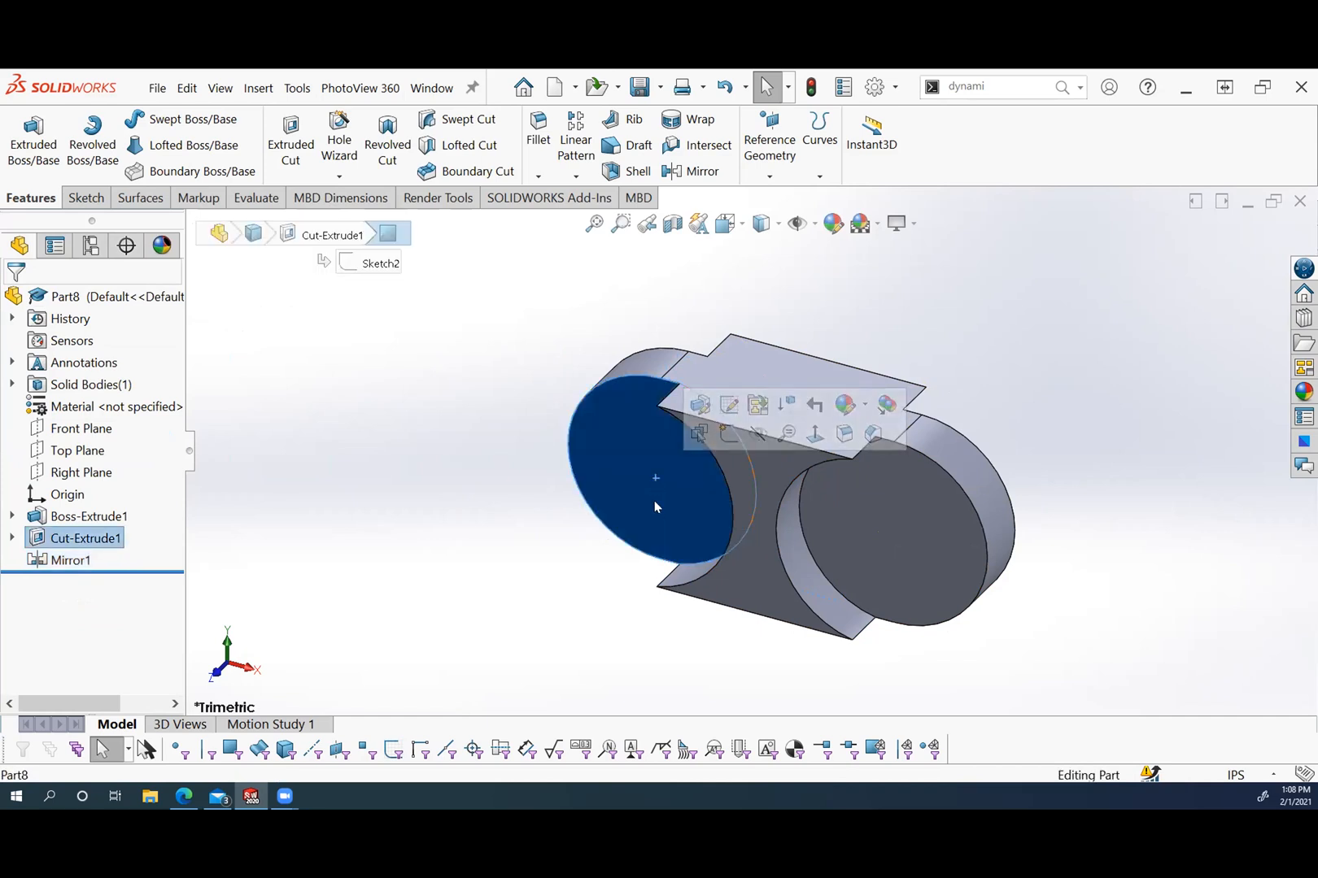
click(721, 437)
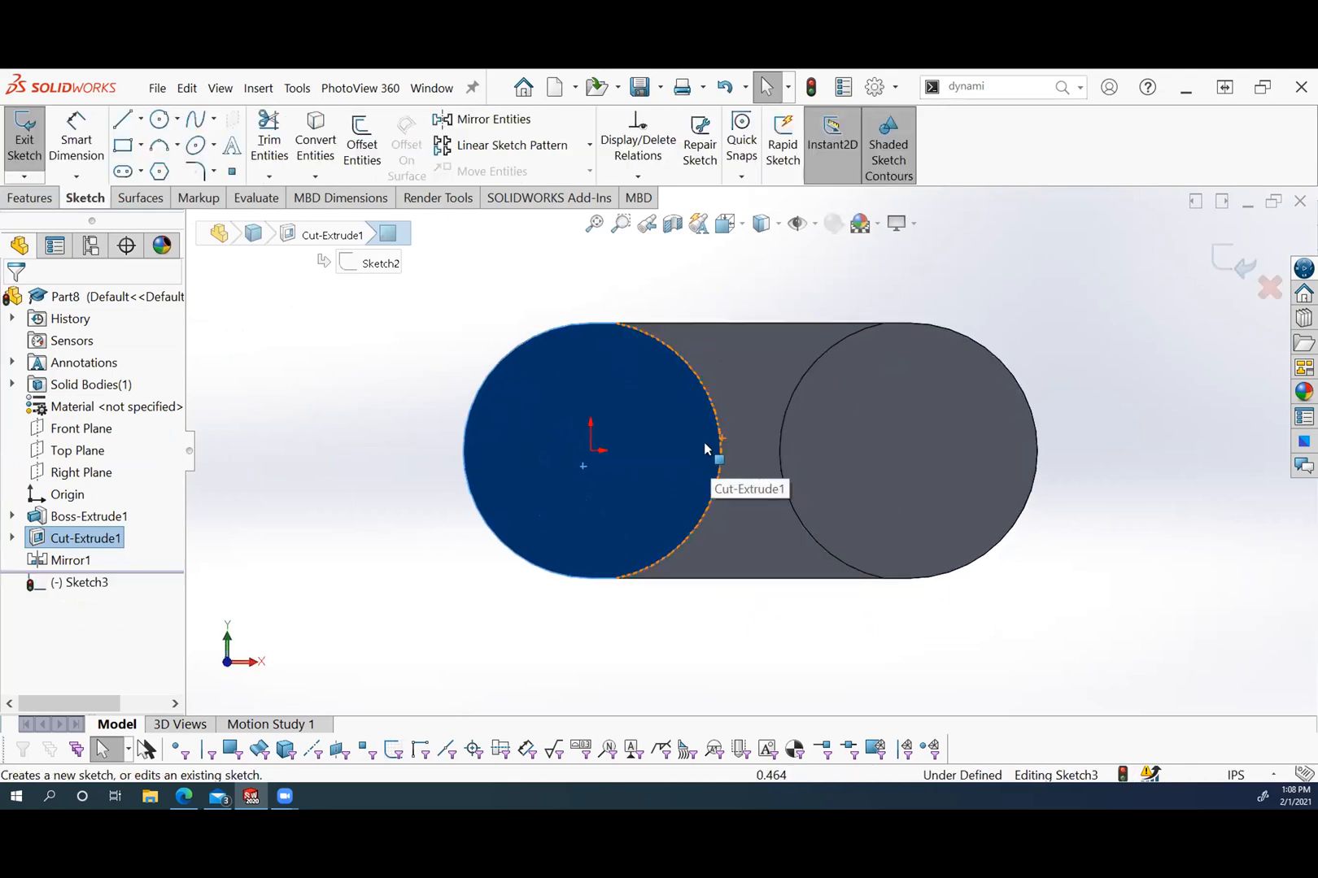
click(169, 121)
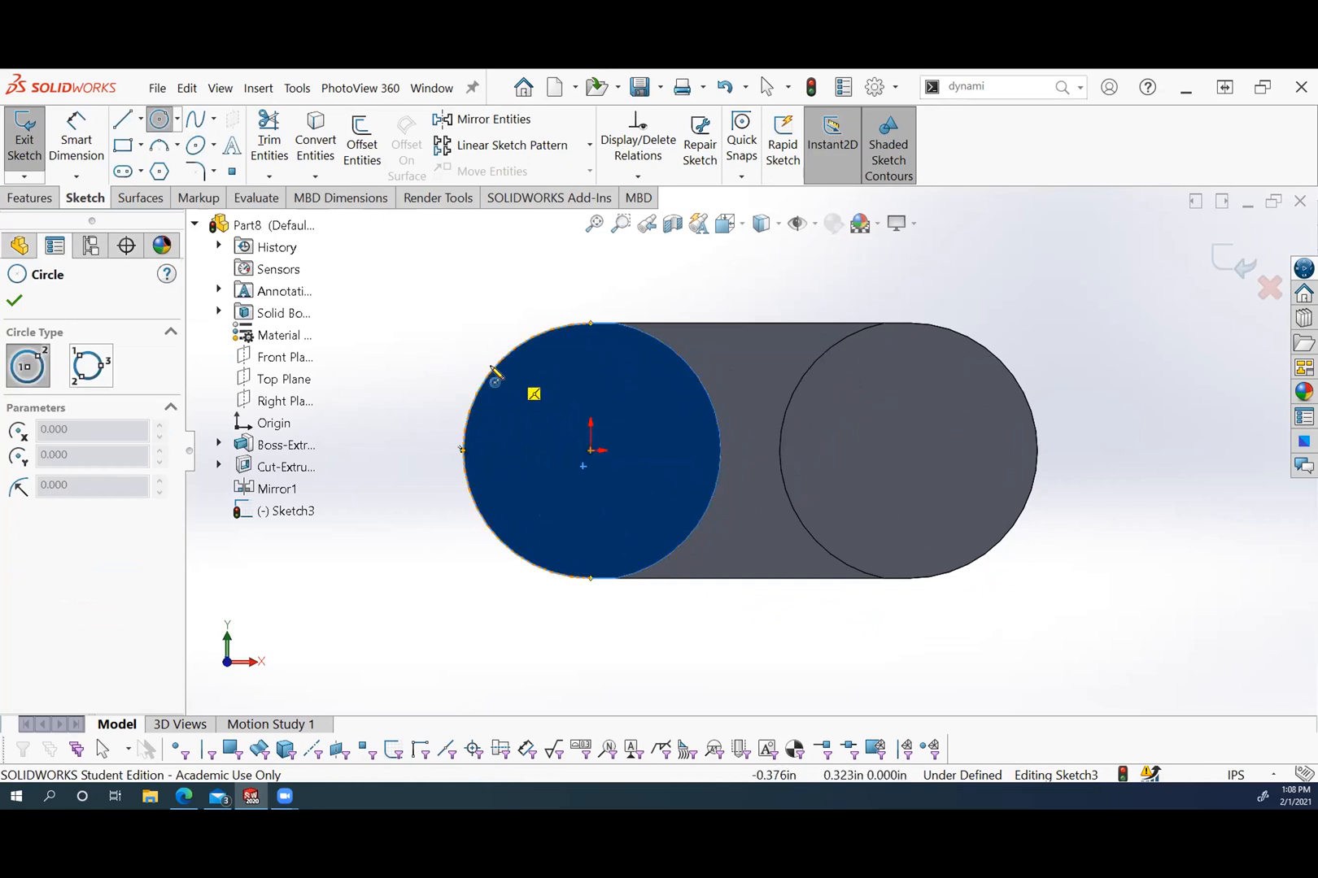
click(591, 450)
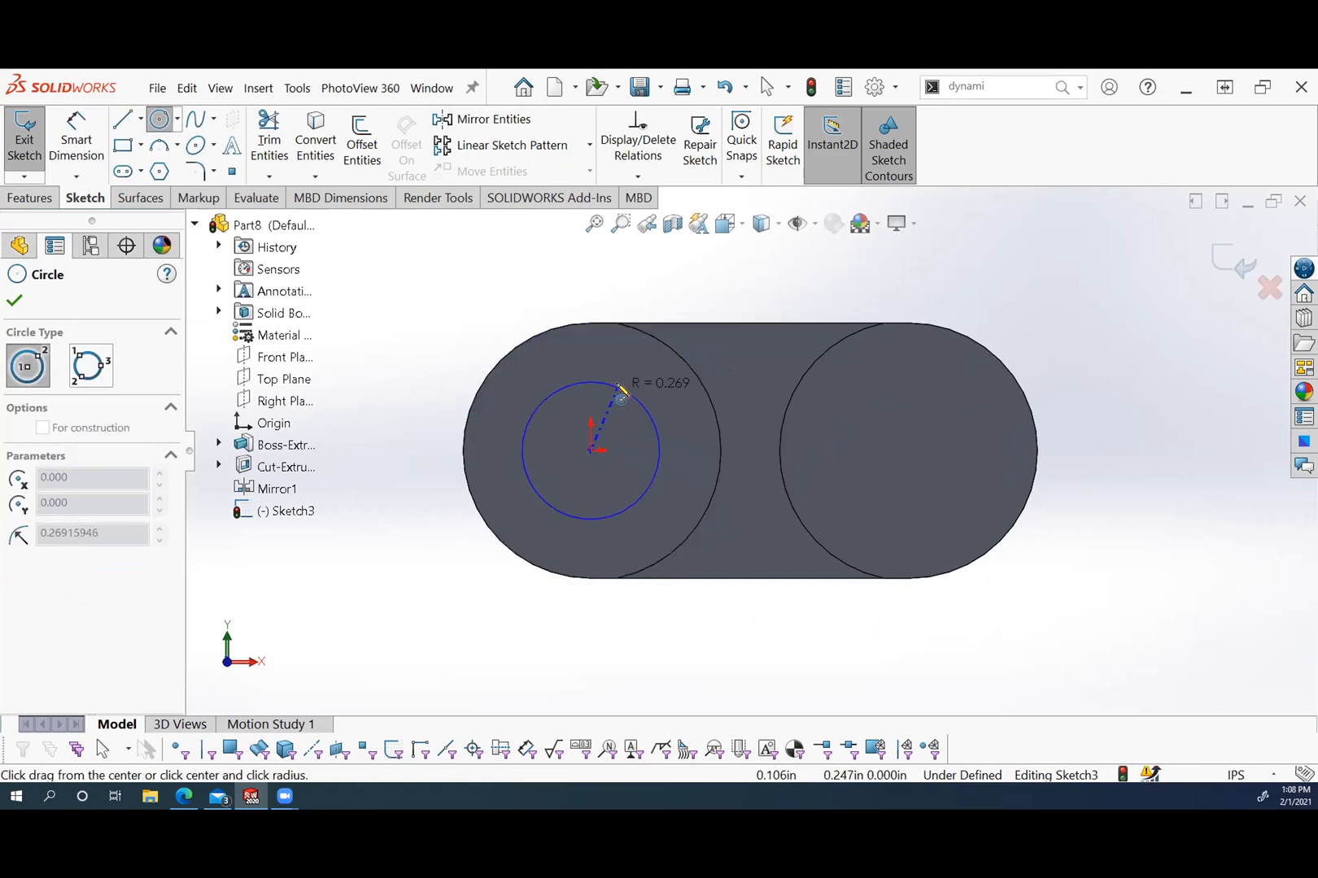
click(619, 386)
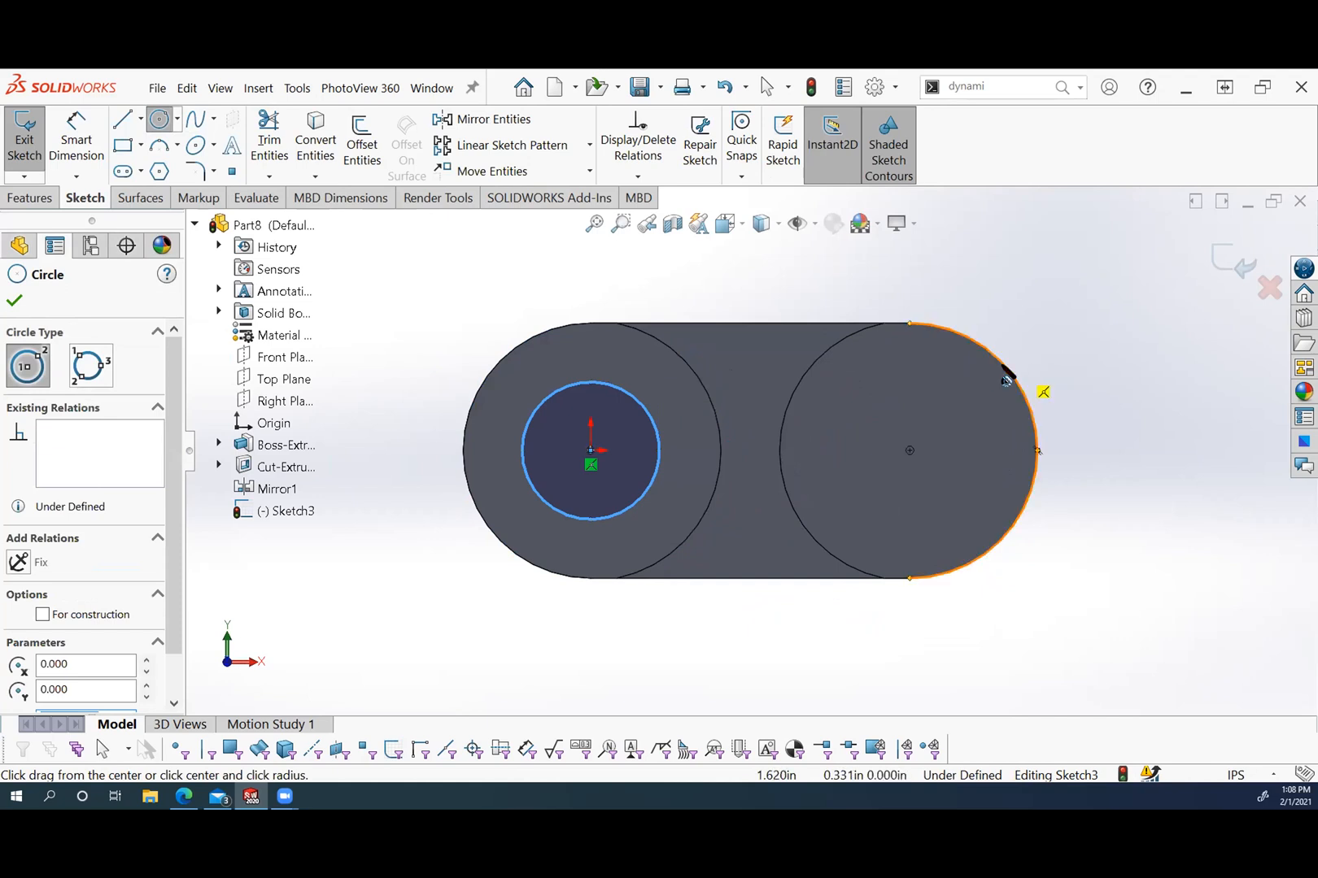
click(909, 450)
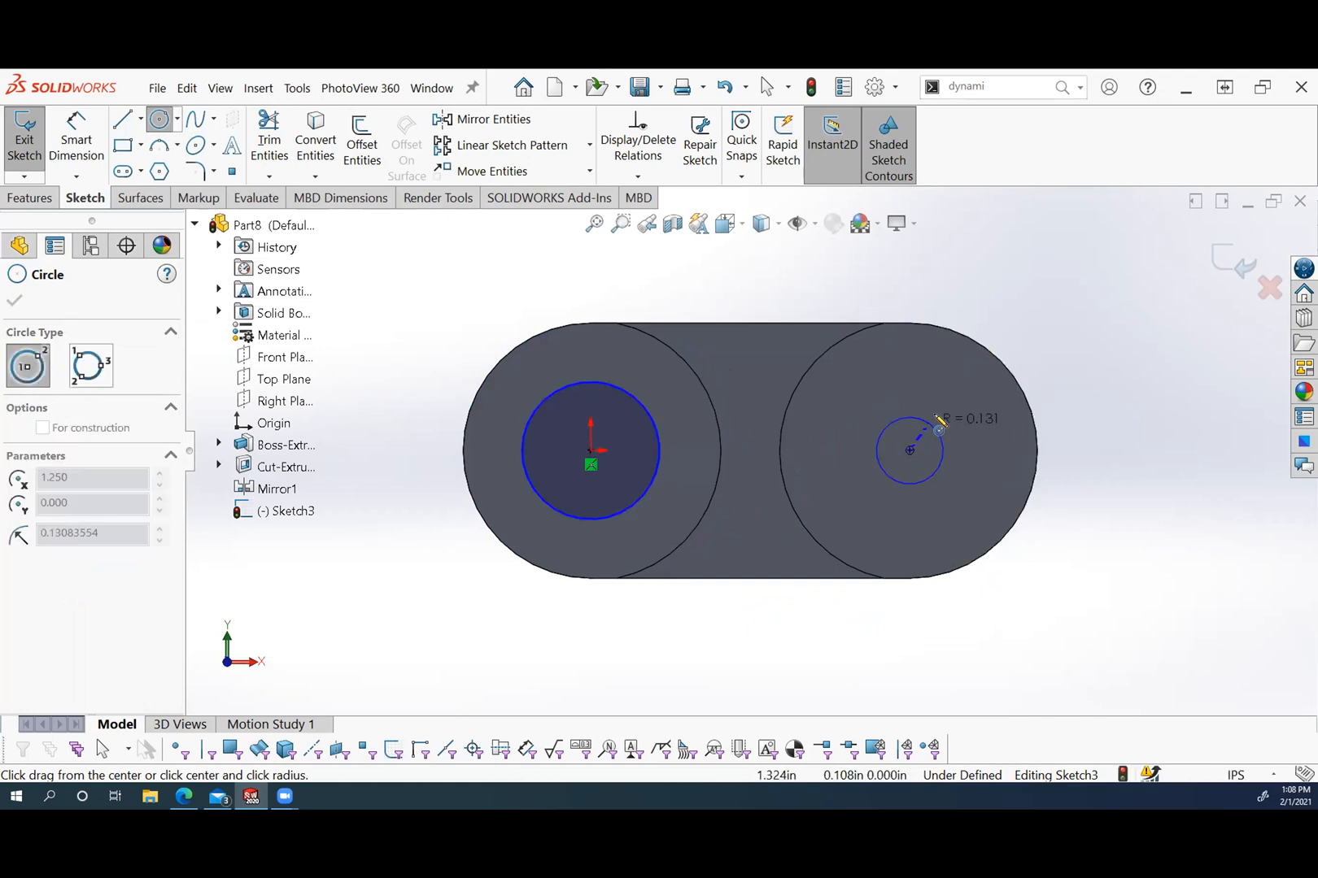
click(942, 420)
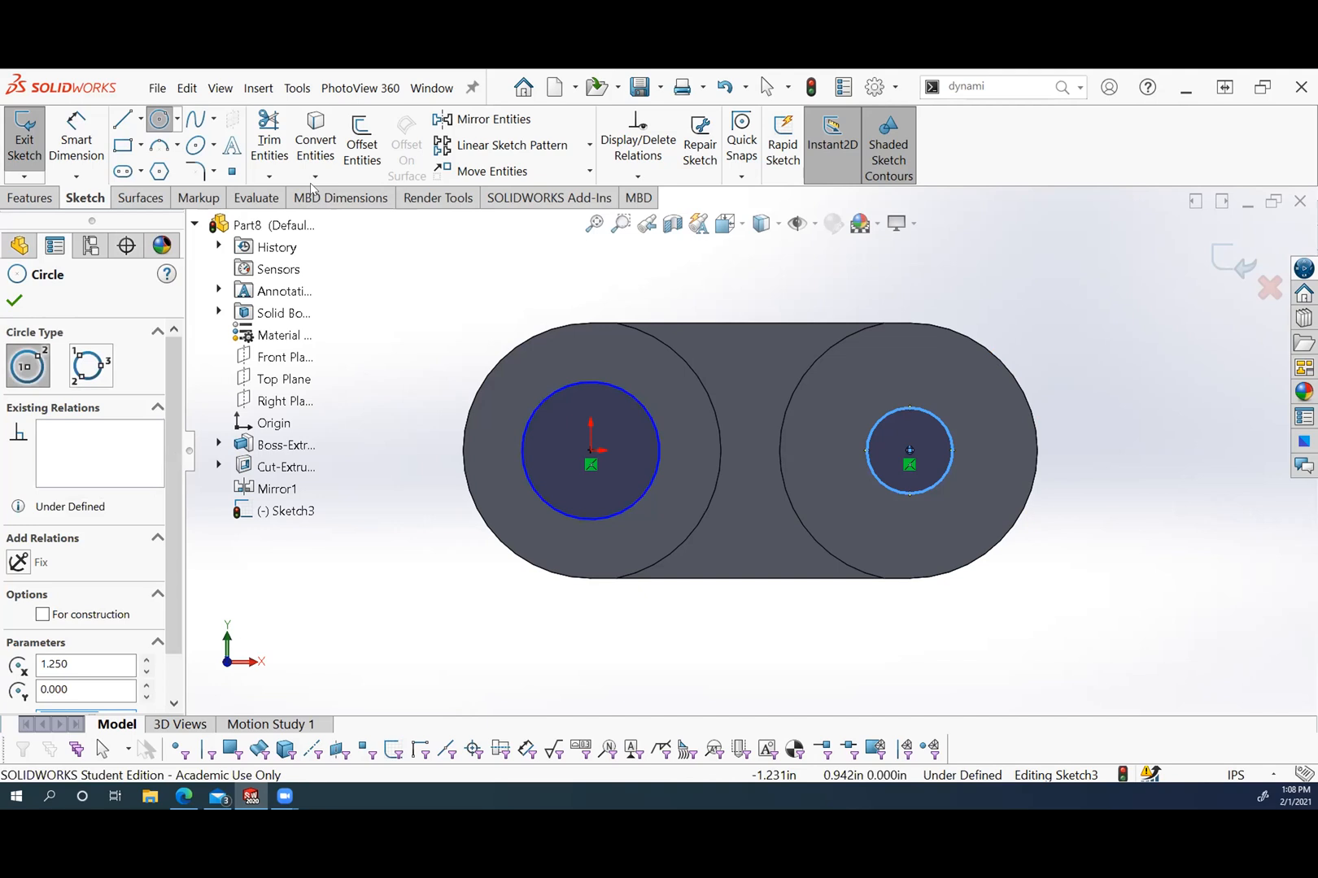
click(14, 300)
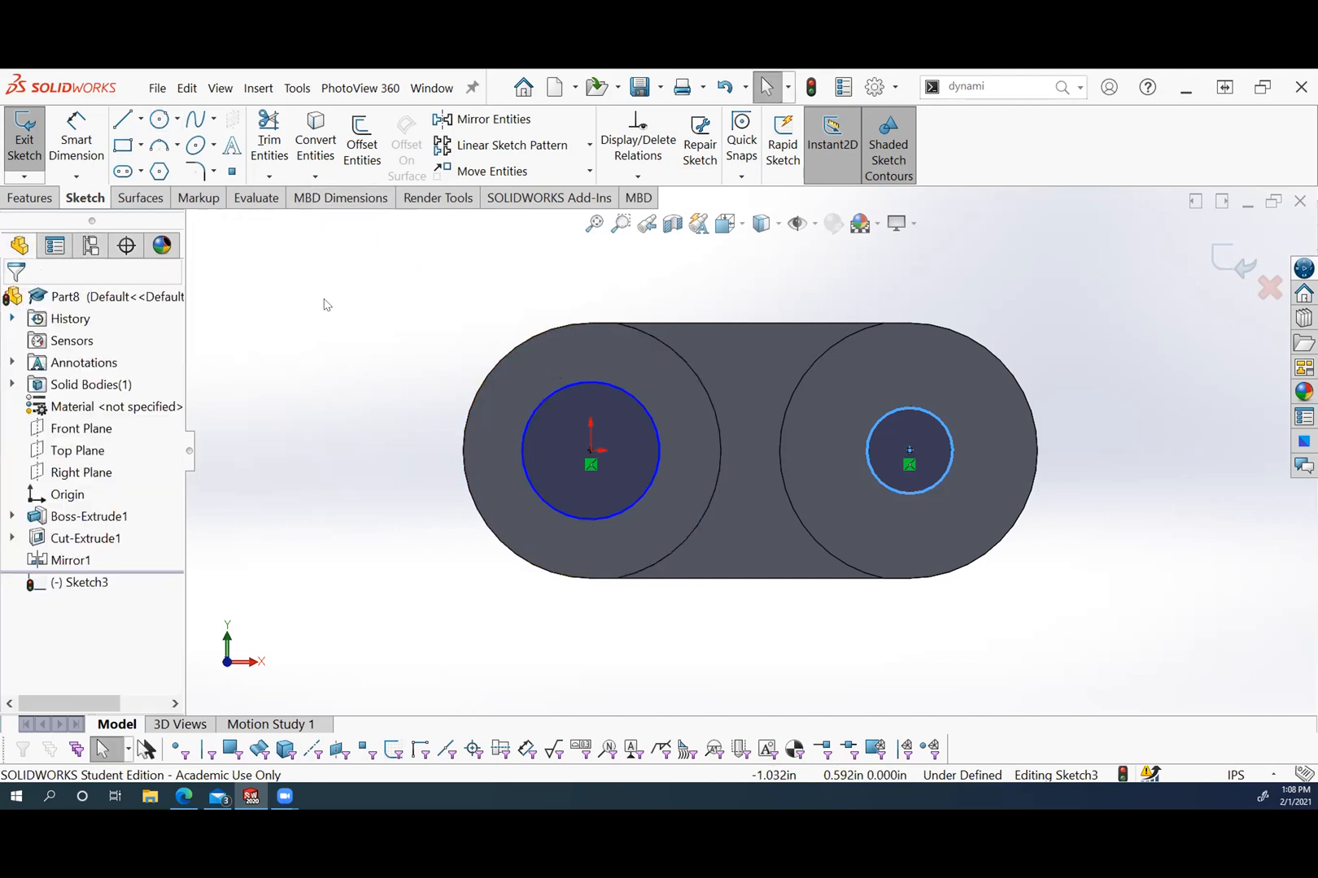
Make the two pin hole circles in the sketch equal in size.
click(622, 396)
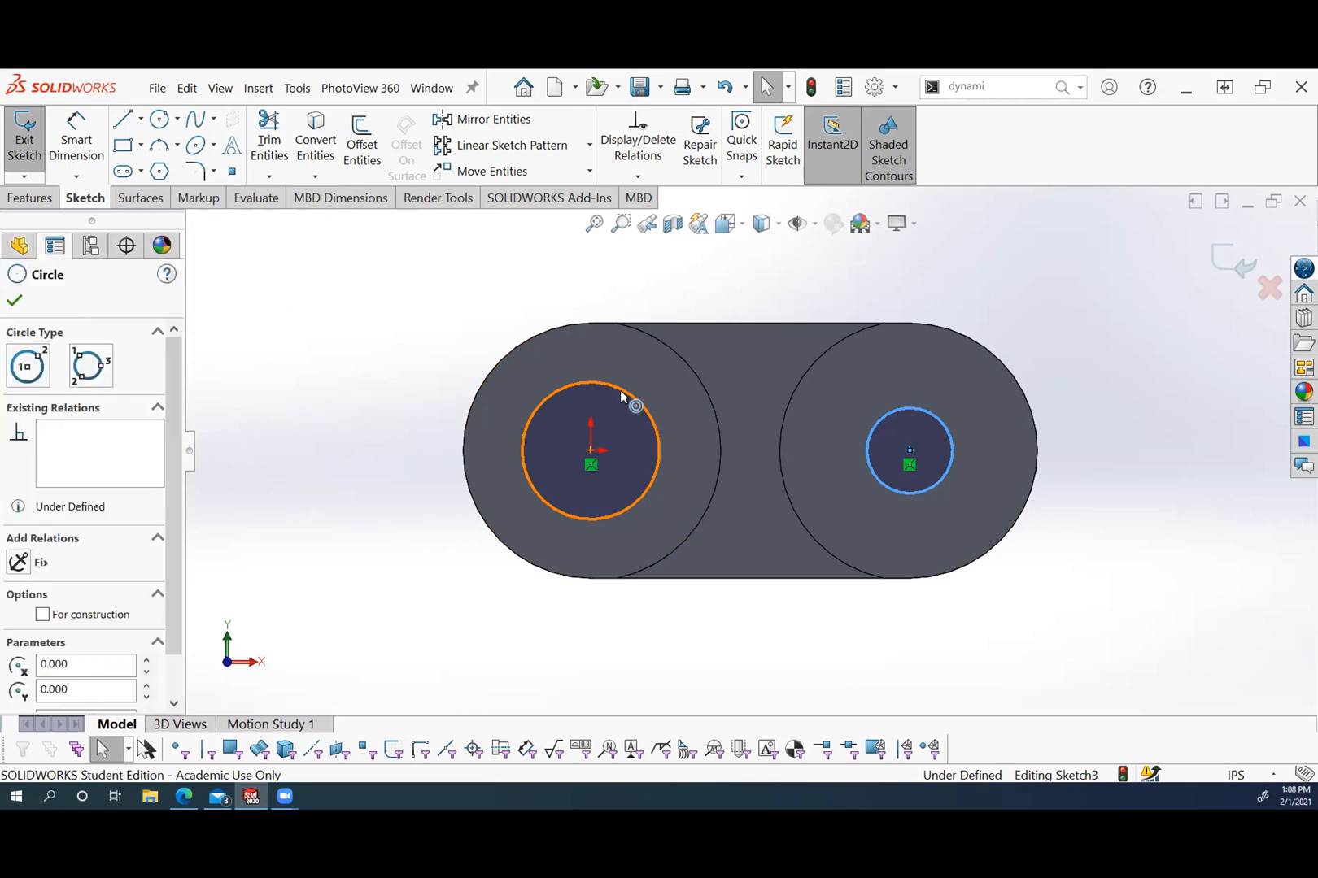
ctrl+click(621, 393)
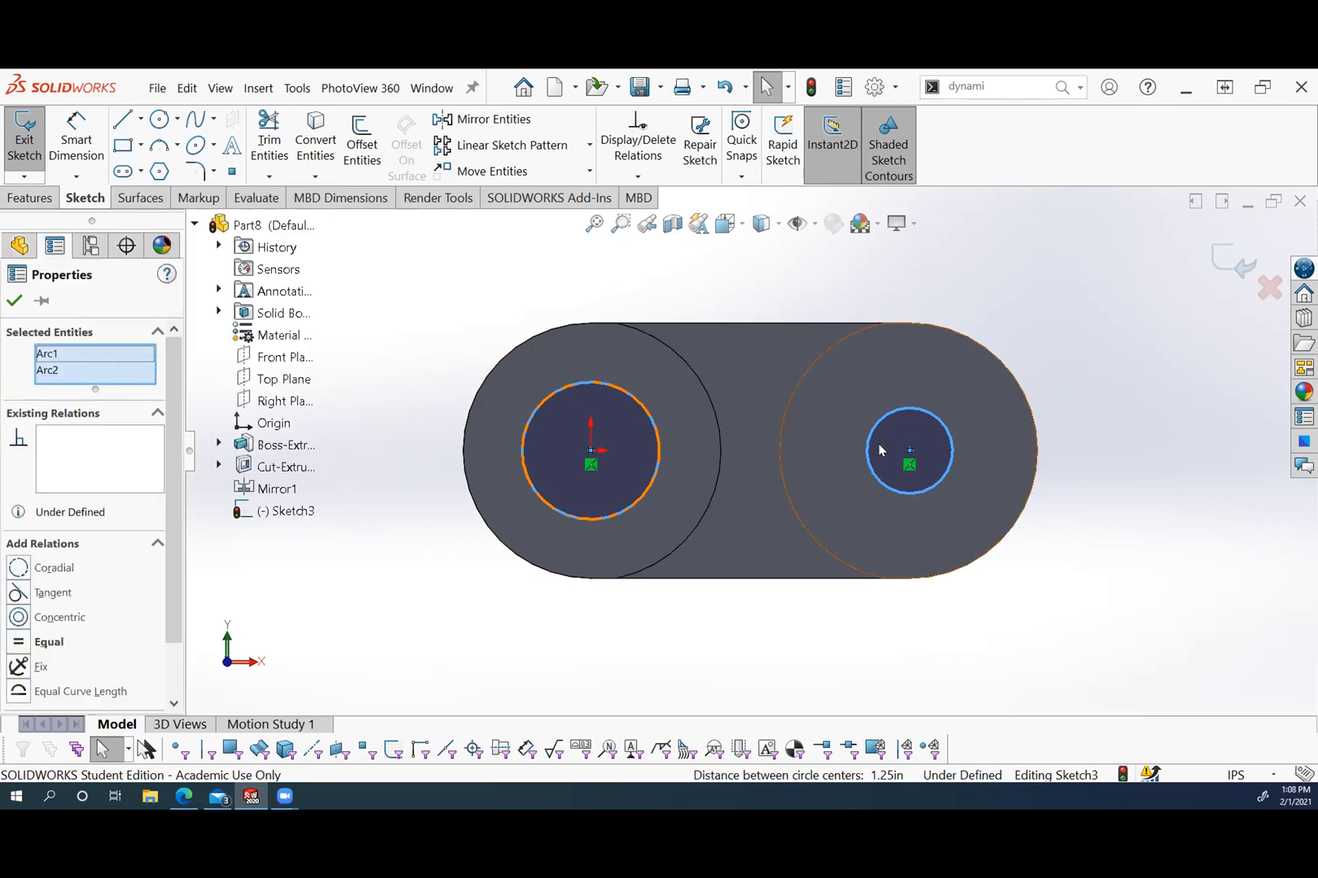
click(18, 643)
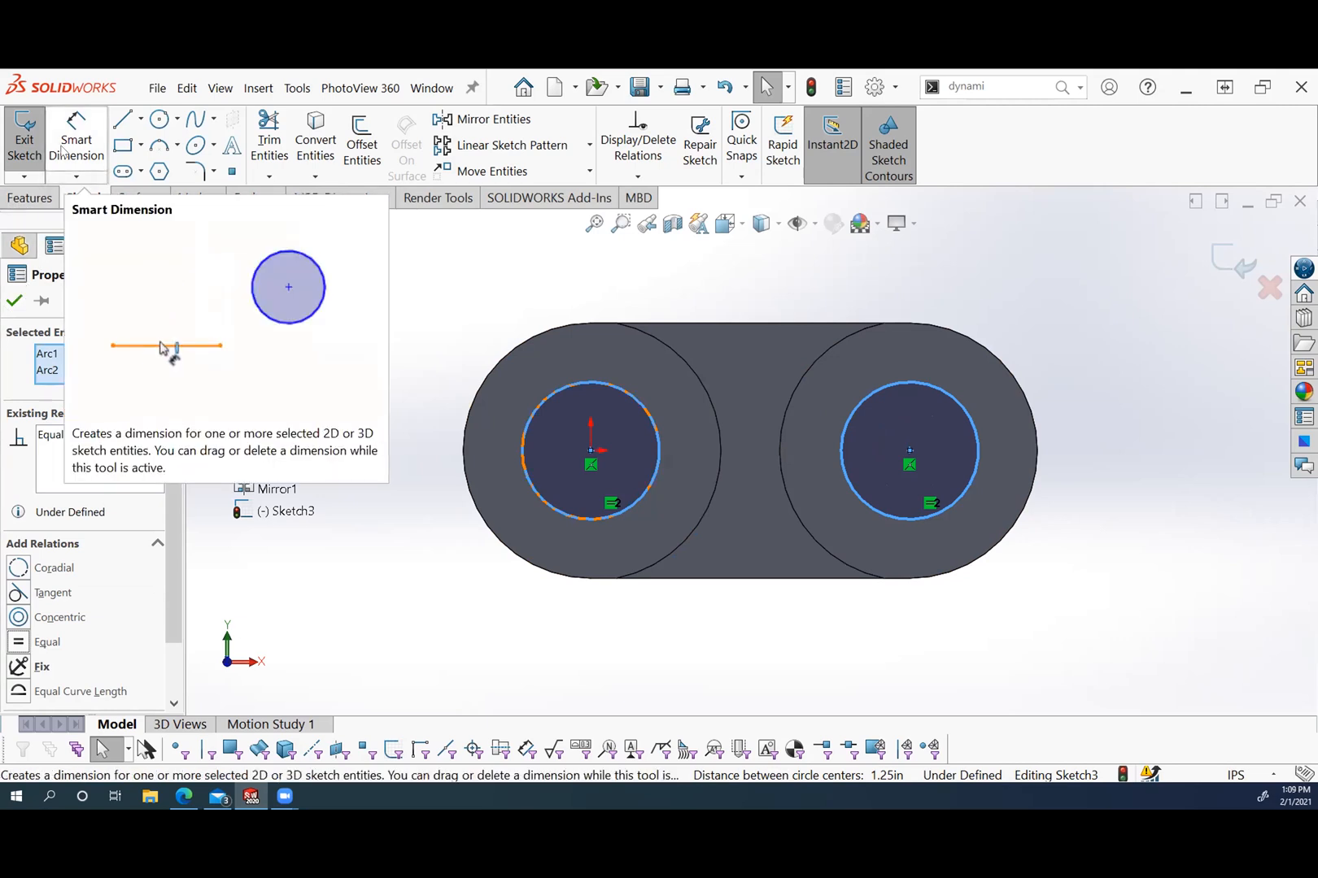
Dimension the diameter of the pin hole circle away from the origin as 0.325 in.
click(62, 150)
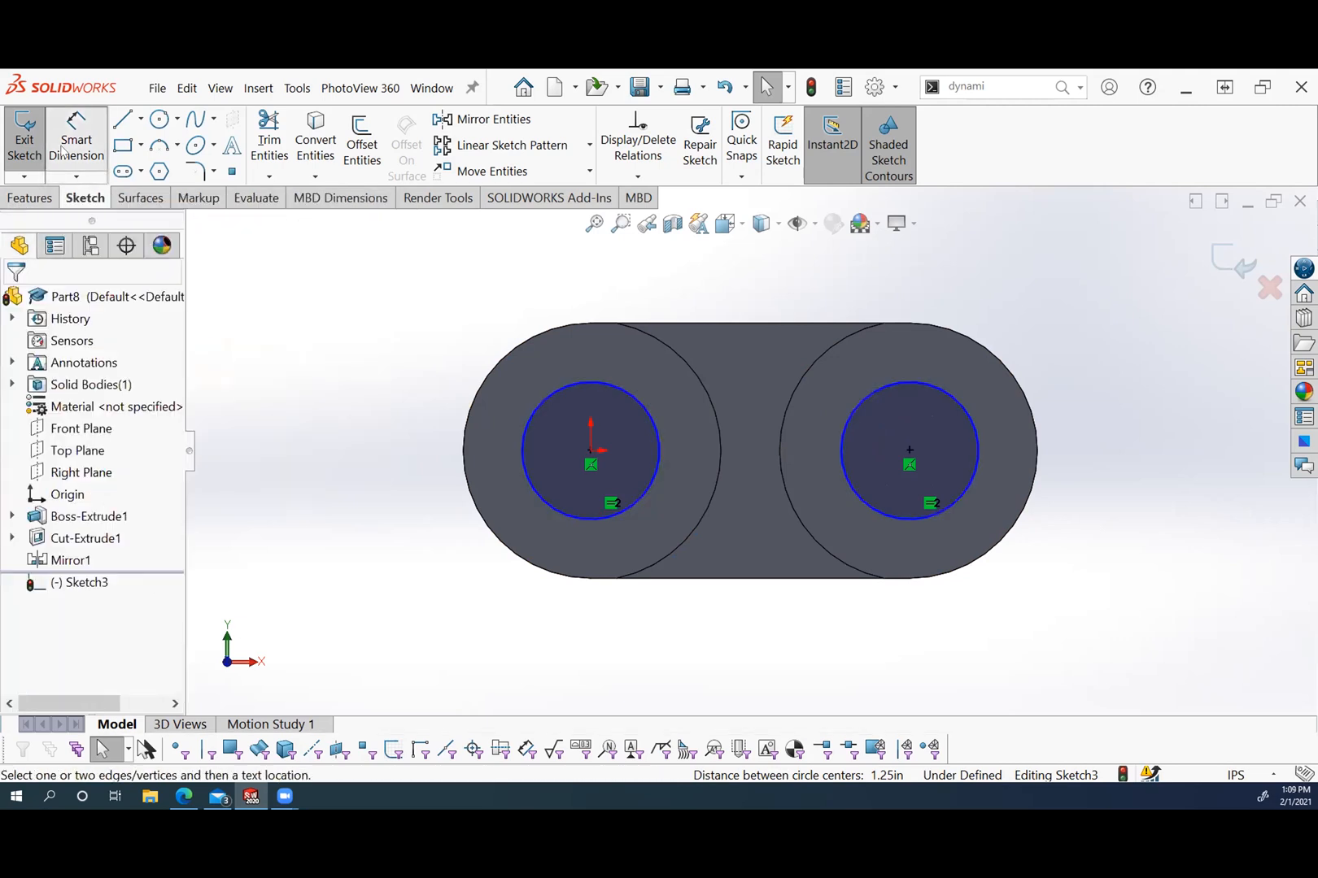
click(925, 381)
click(1082, 299)
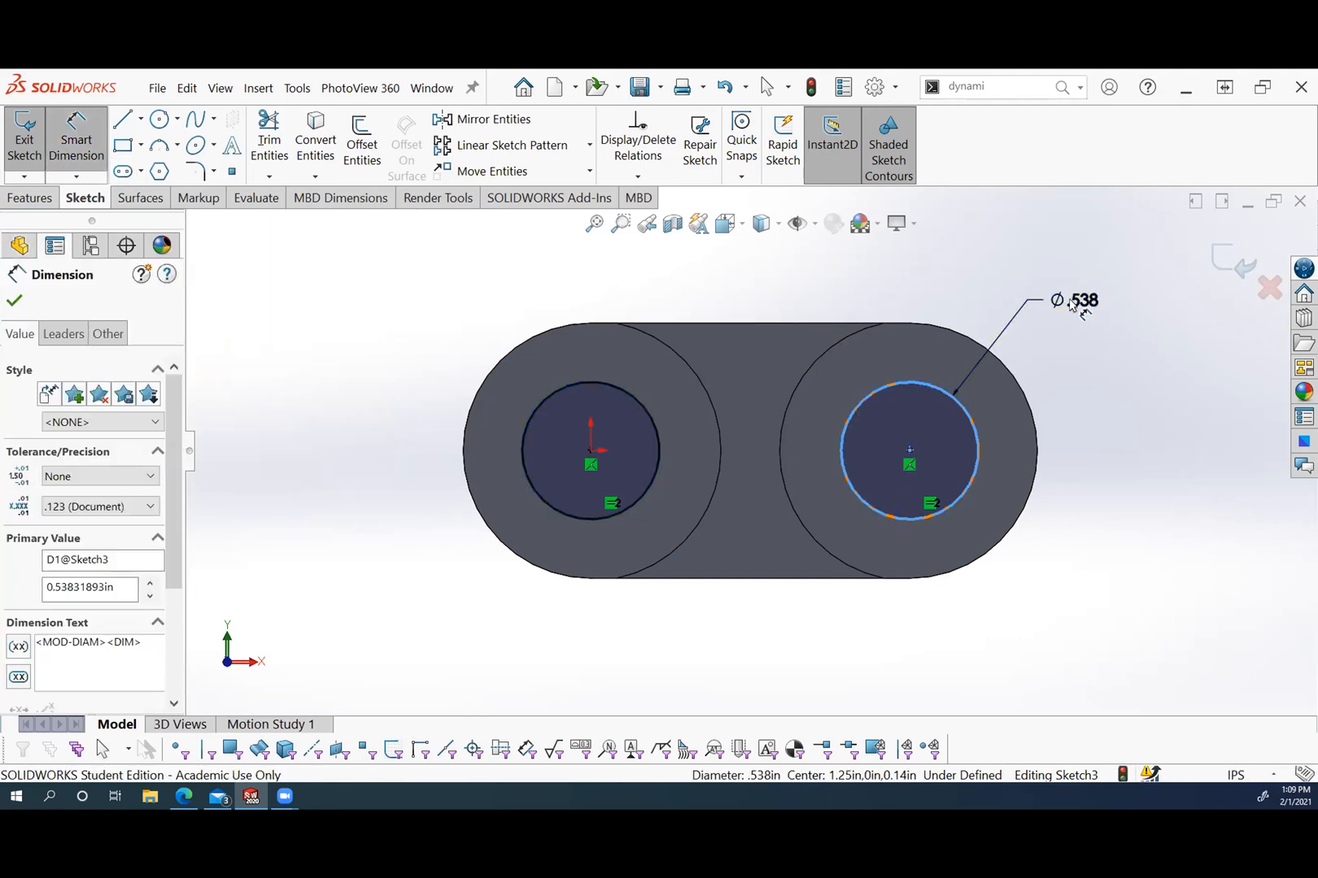
text(.32)
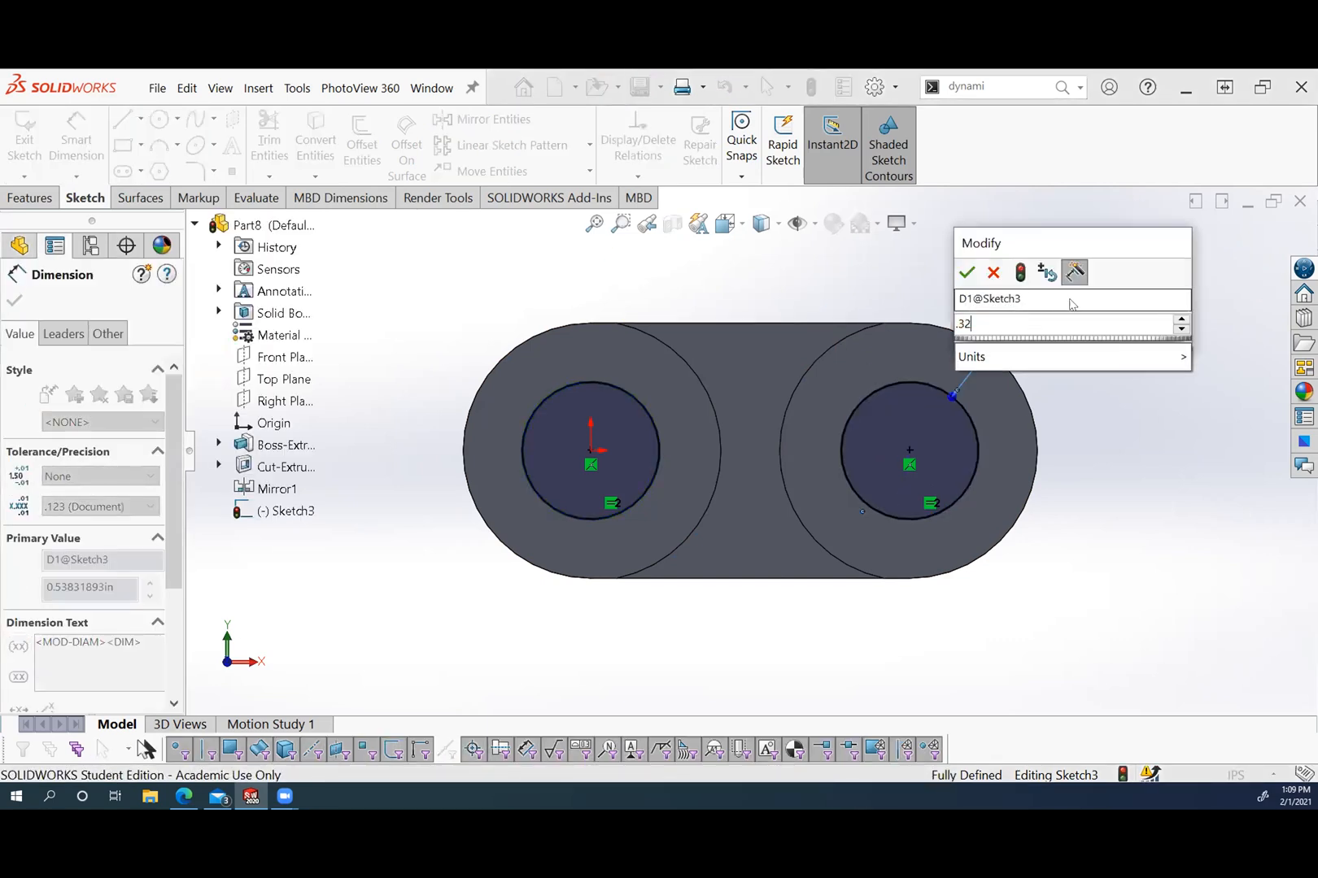
text(5)
key(Return)
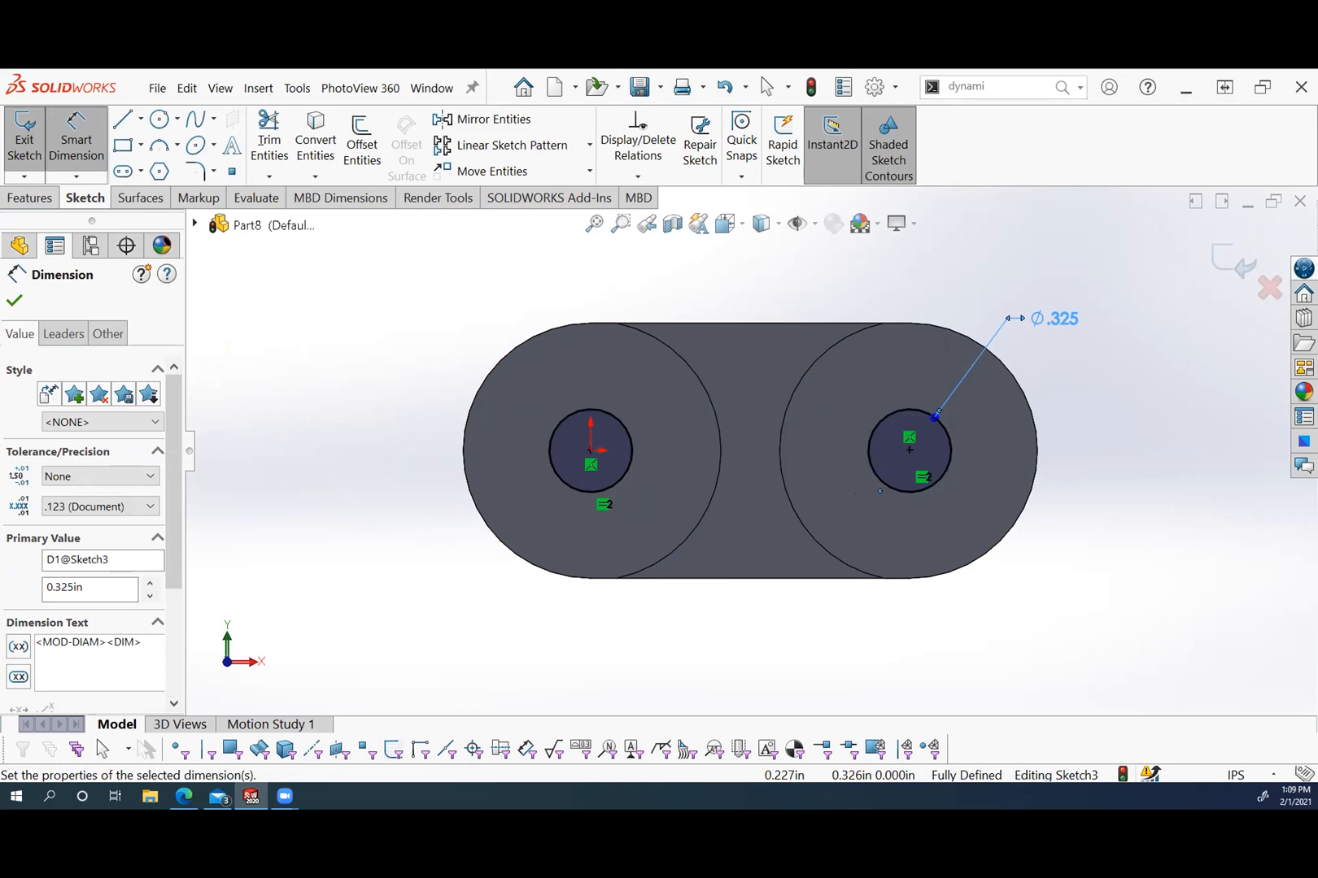
Cut-extrude the two pin hole circles through the link with the Through All end condition.
click(30, 197)
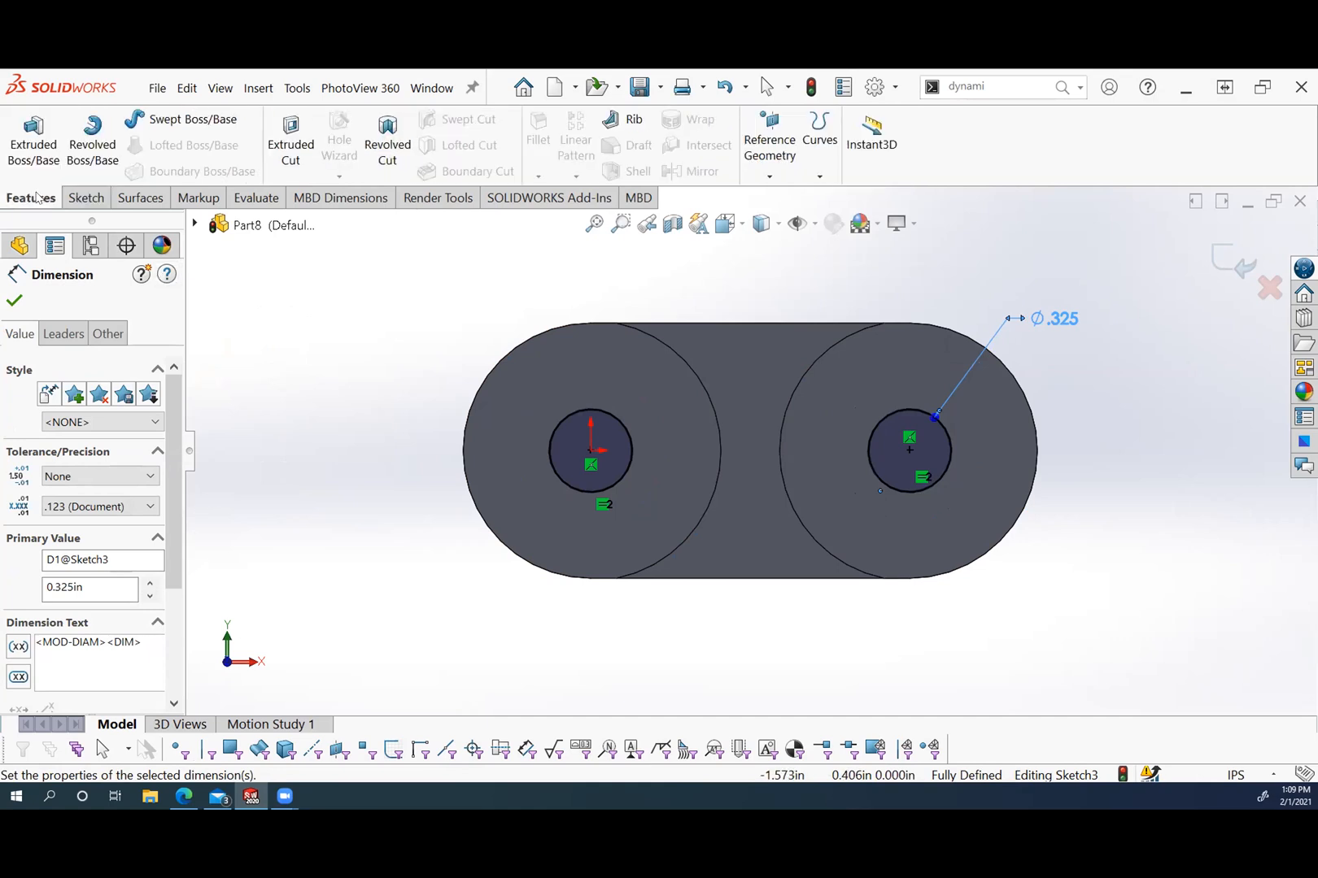
click(281, 149)
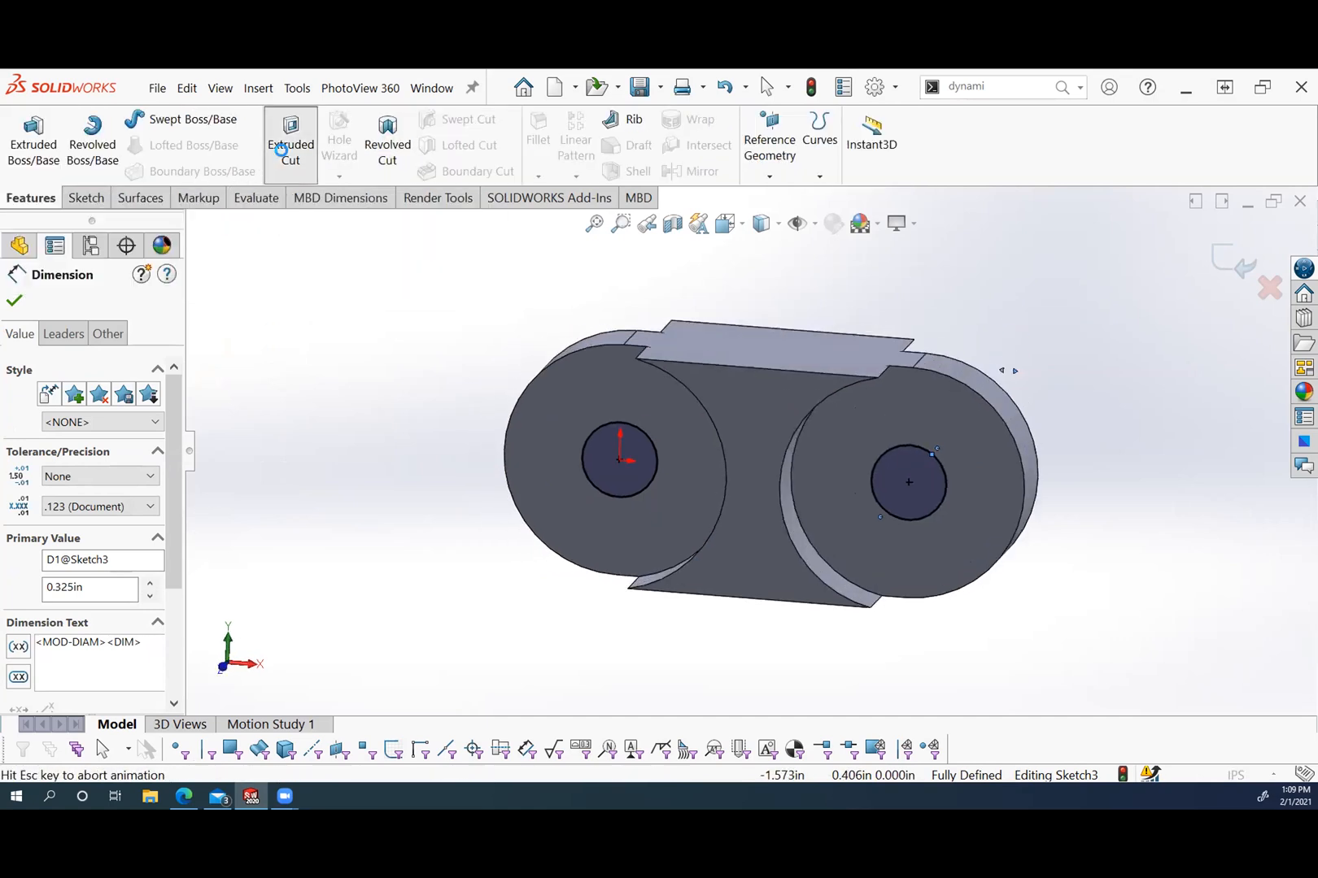
click(113, 412)
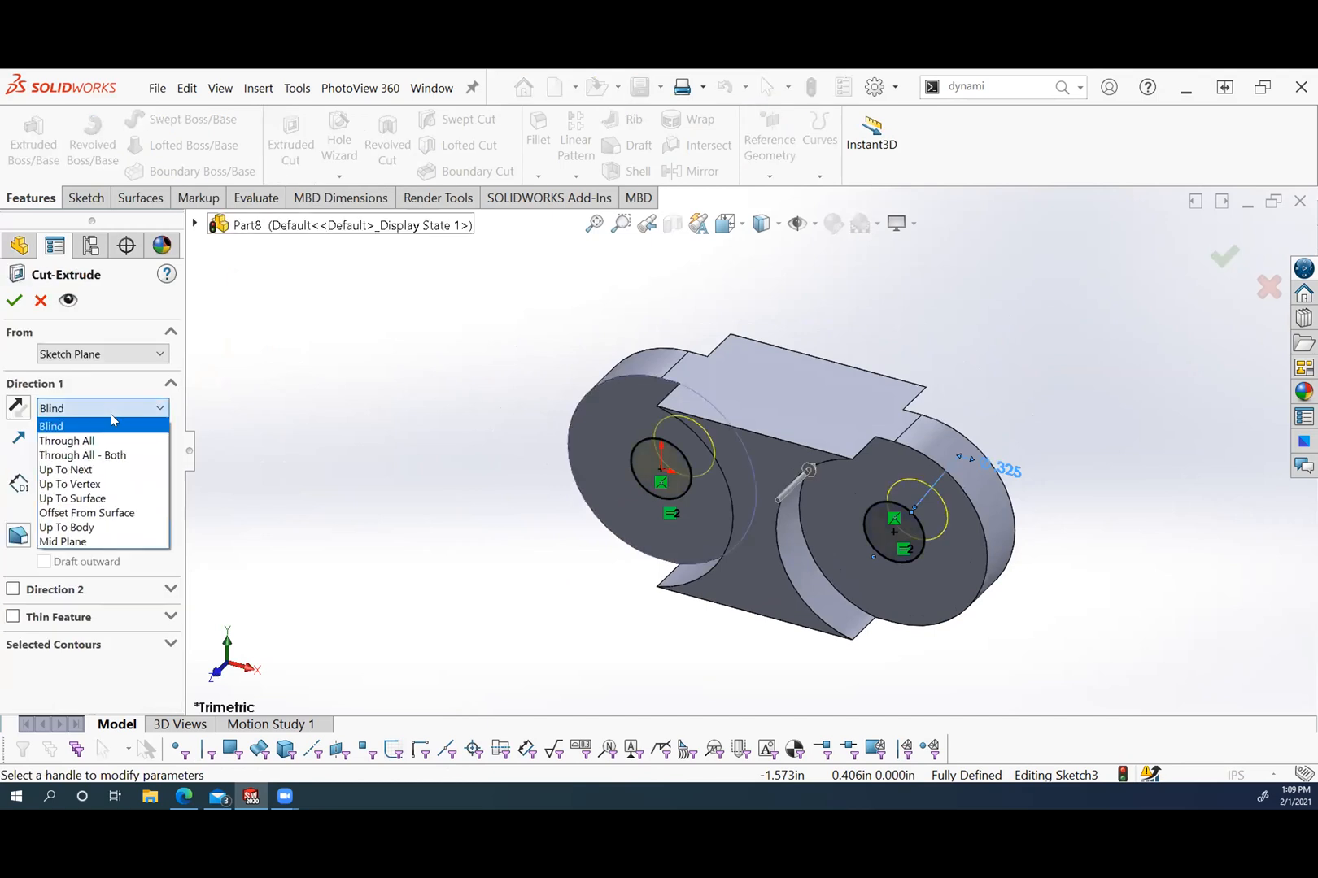
click(113, 441)
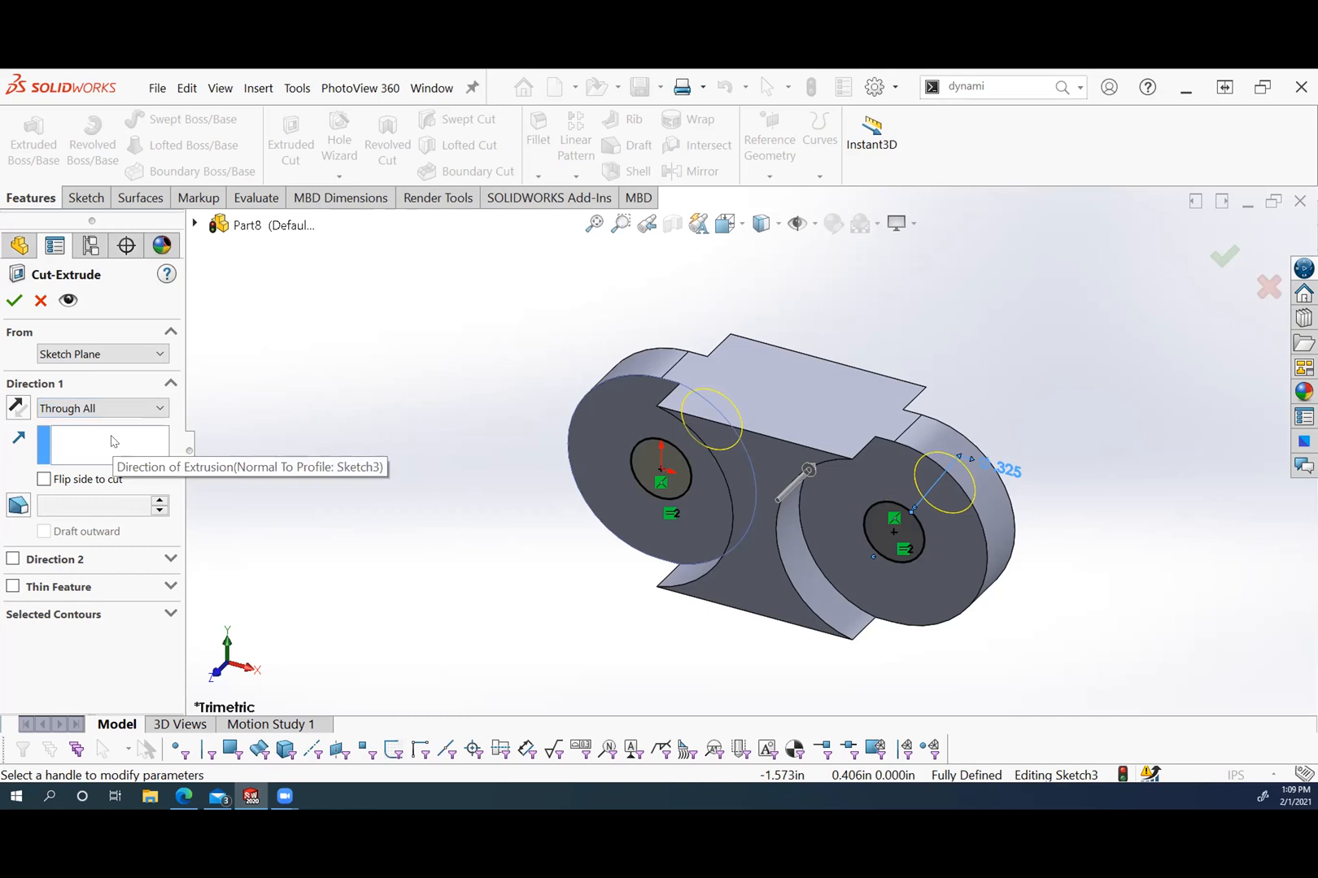
click(13, 300)
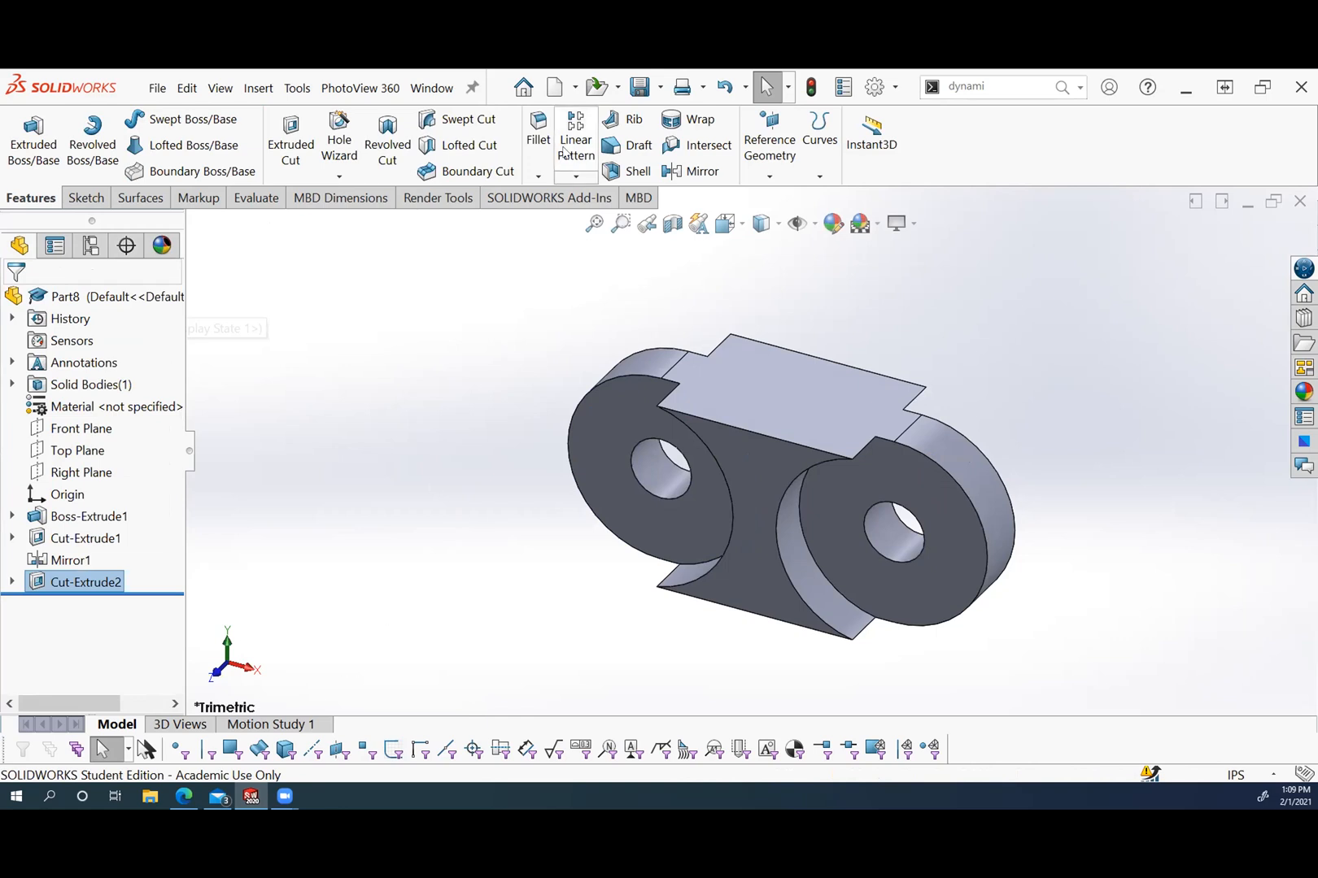
Fillet the eight sharp corner edges of the raised middle section with a symmetric 0.1 in radius.
click(539, 134)
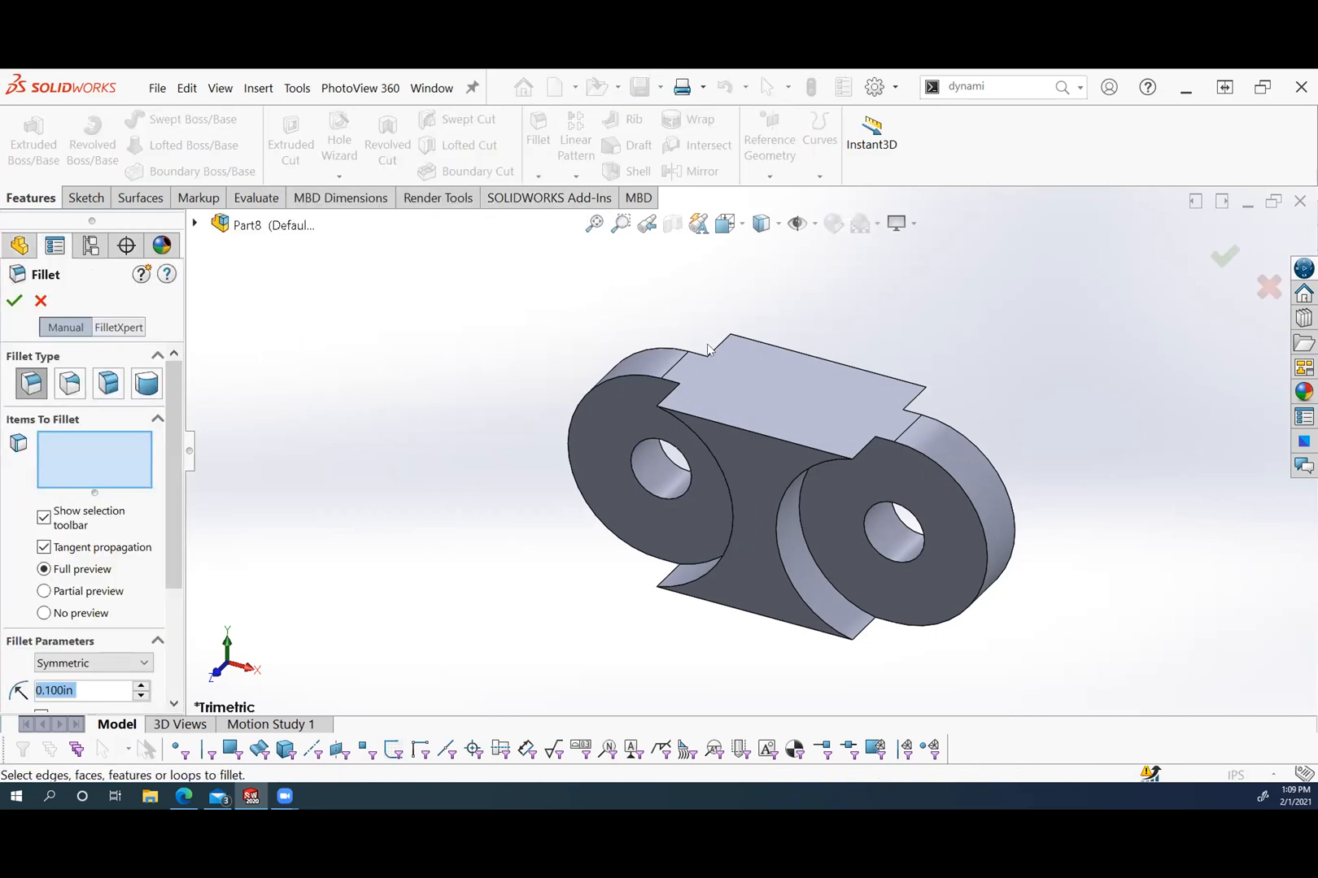
click(672, 394)
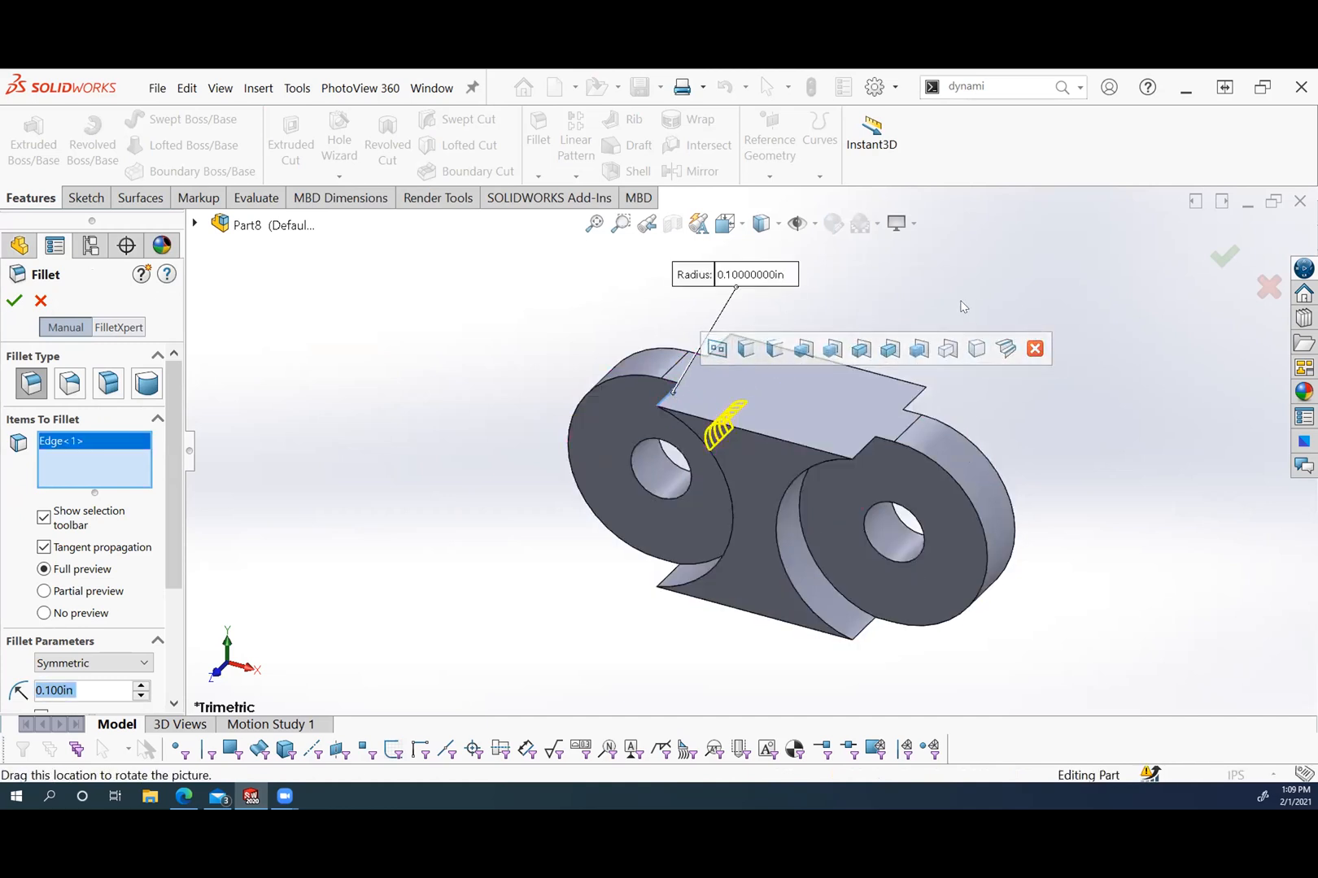
click(917, 396)
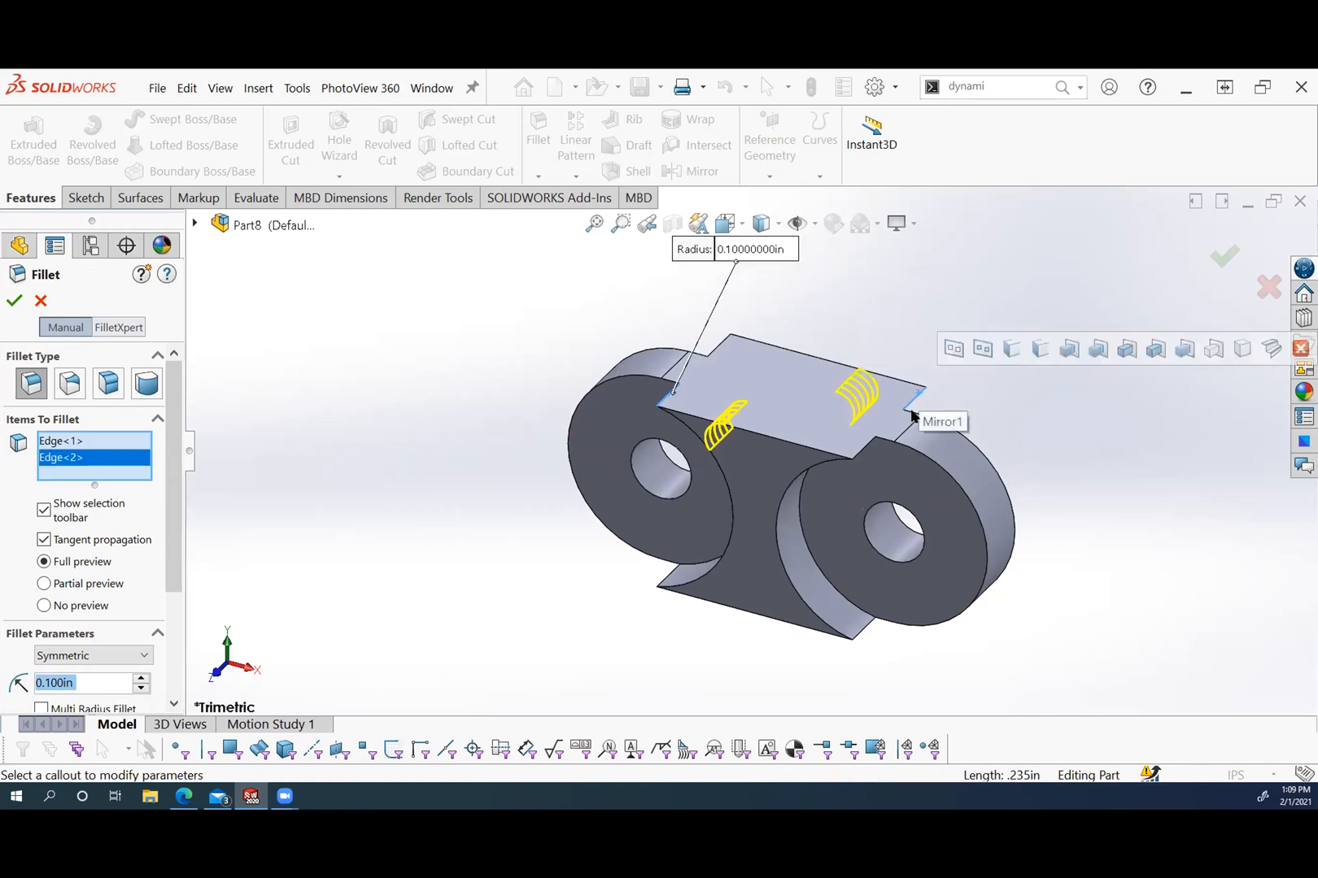
click(863, 448)
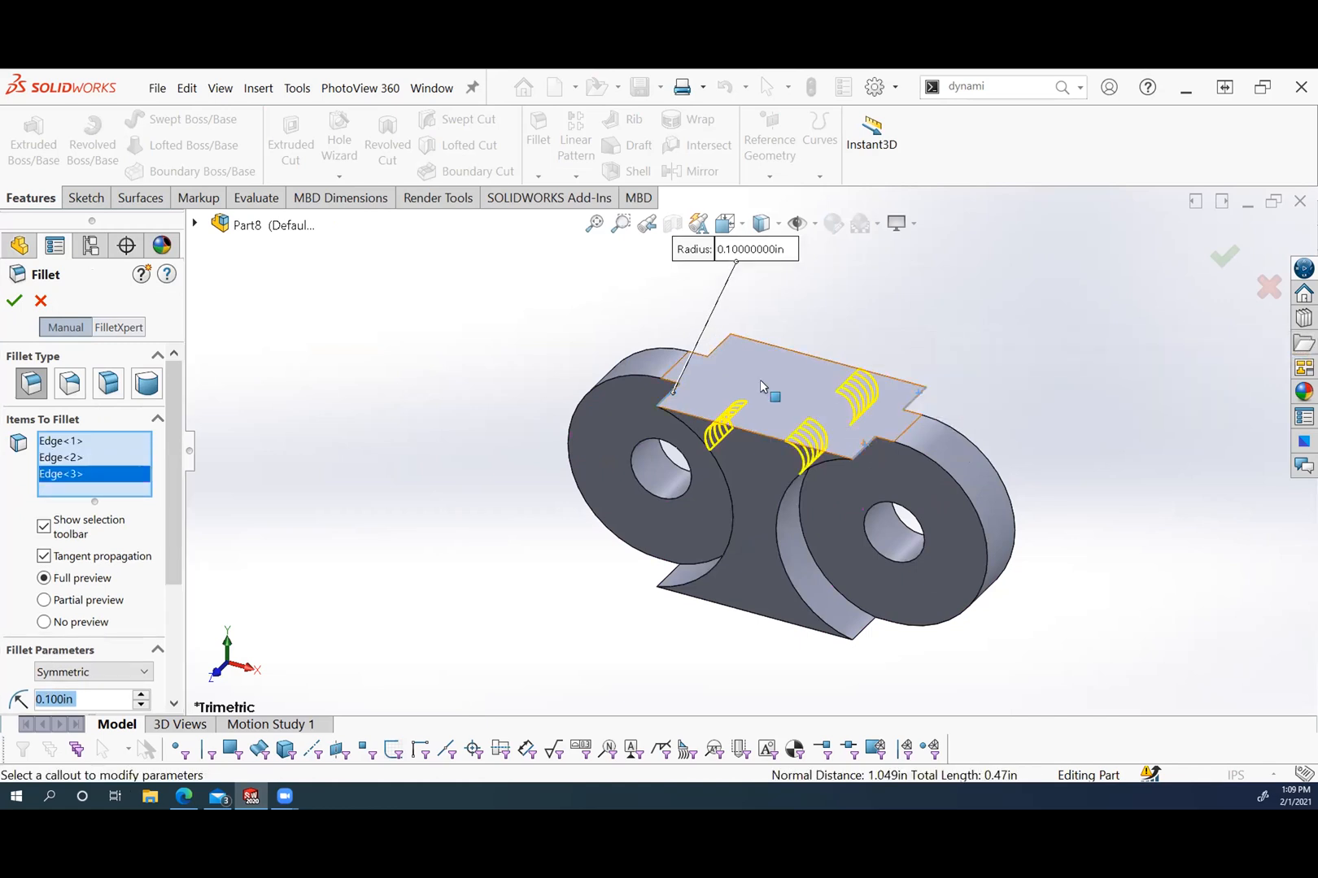
click(717, 342)
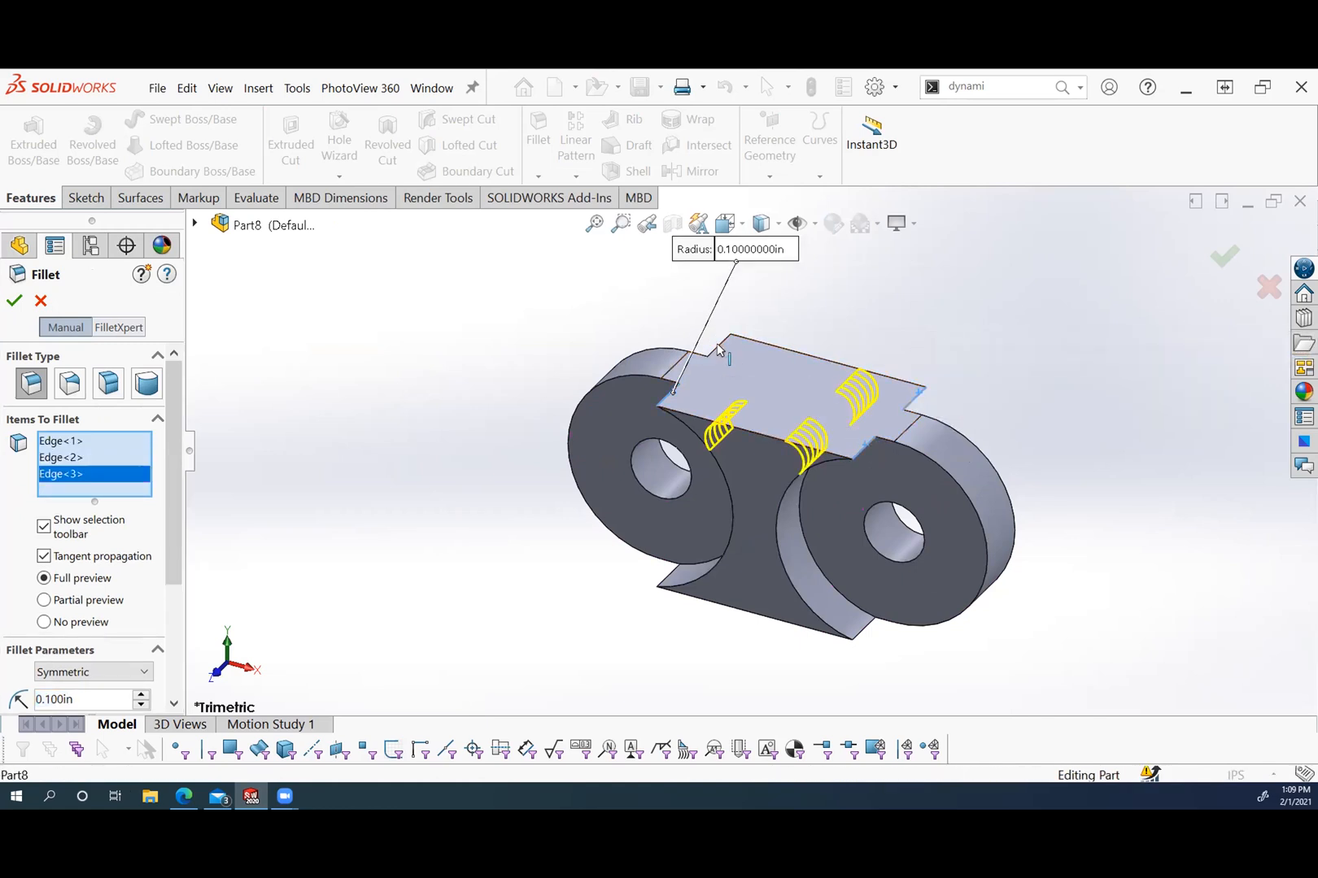
click(663, 581)
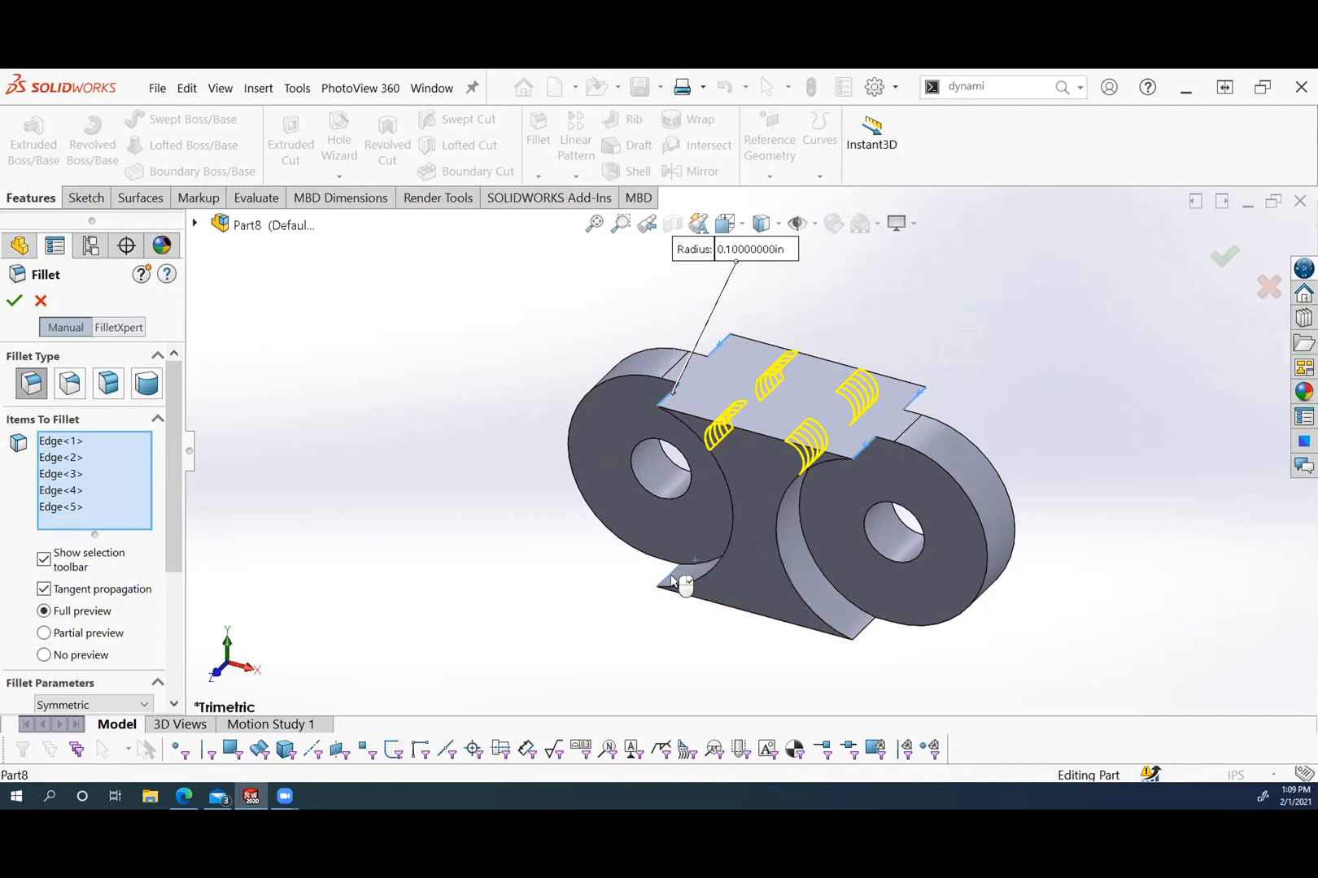
click(858, 628)
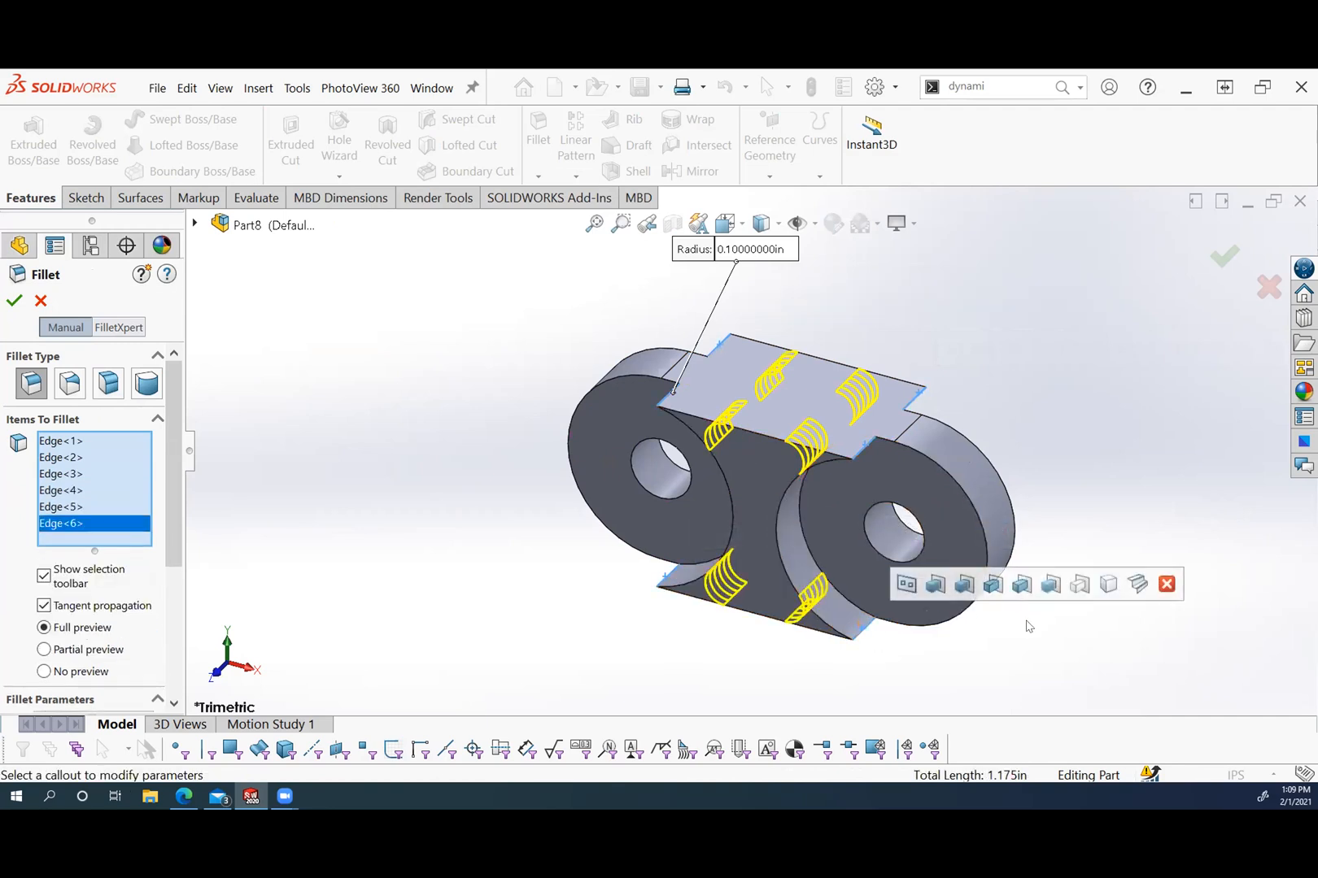
middle_drag(1026, 627, 896, 664)
click(841, 610)
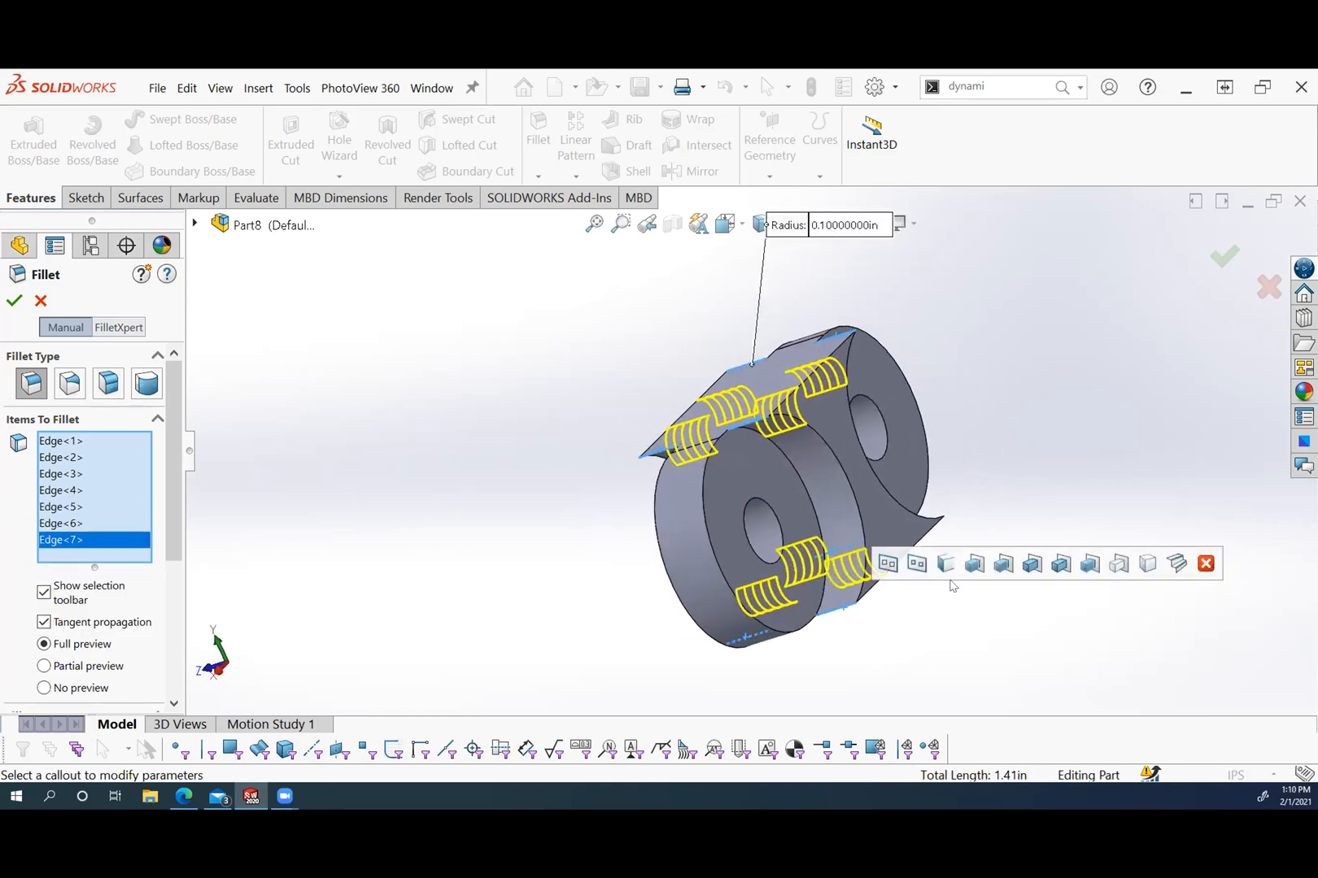
click(918, 528)
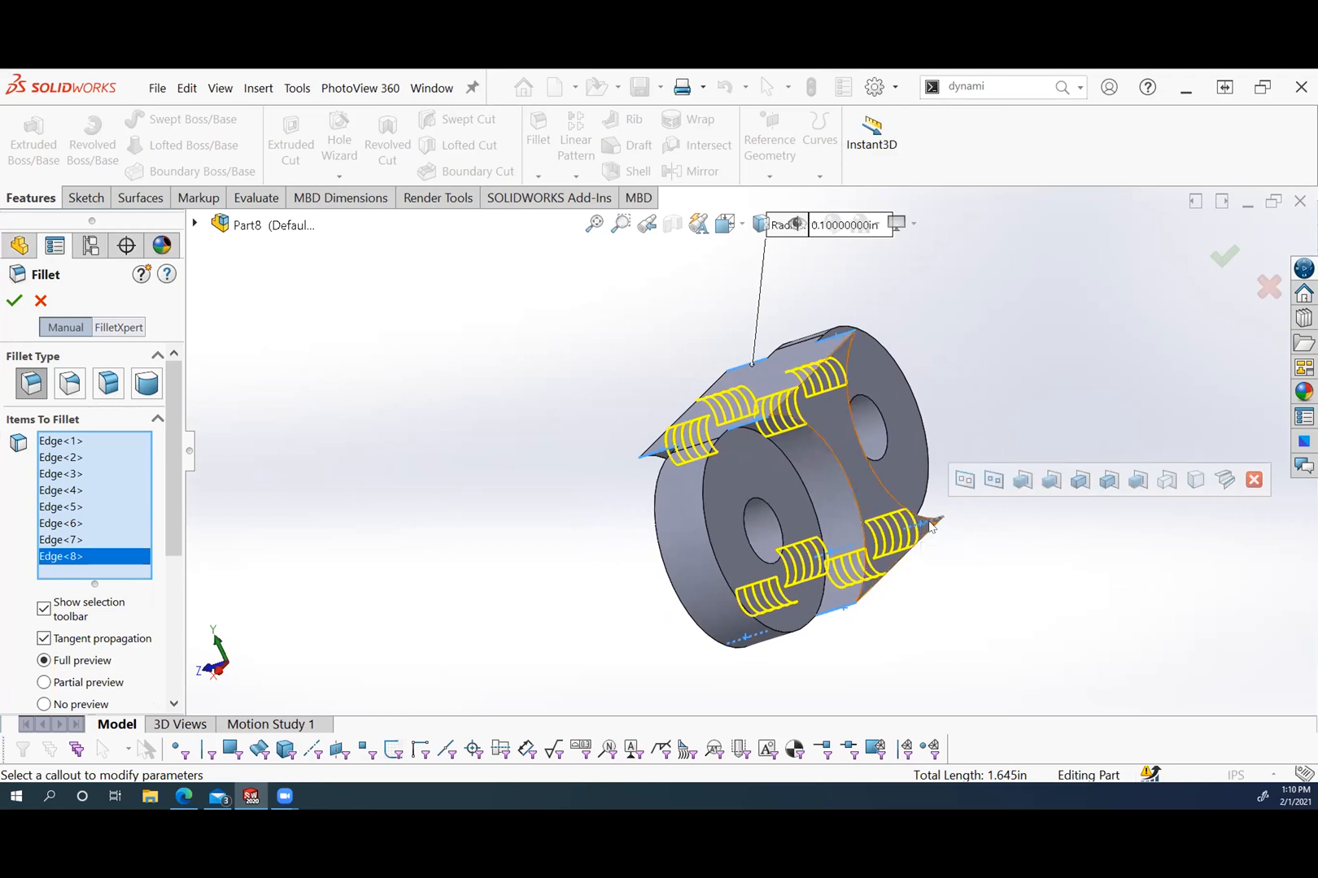
drag(169, 501, 167, 644)
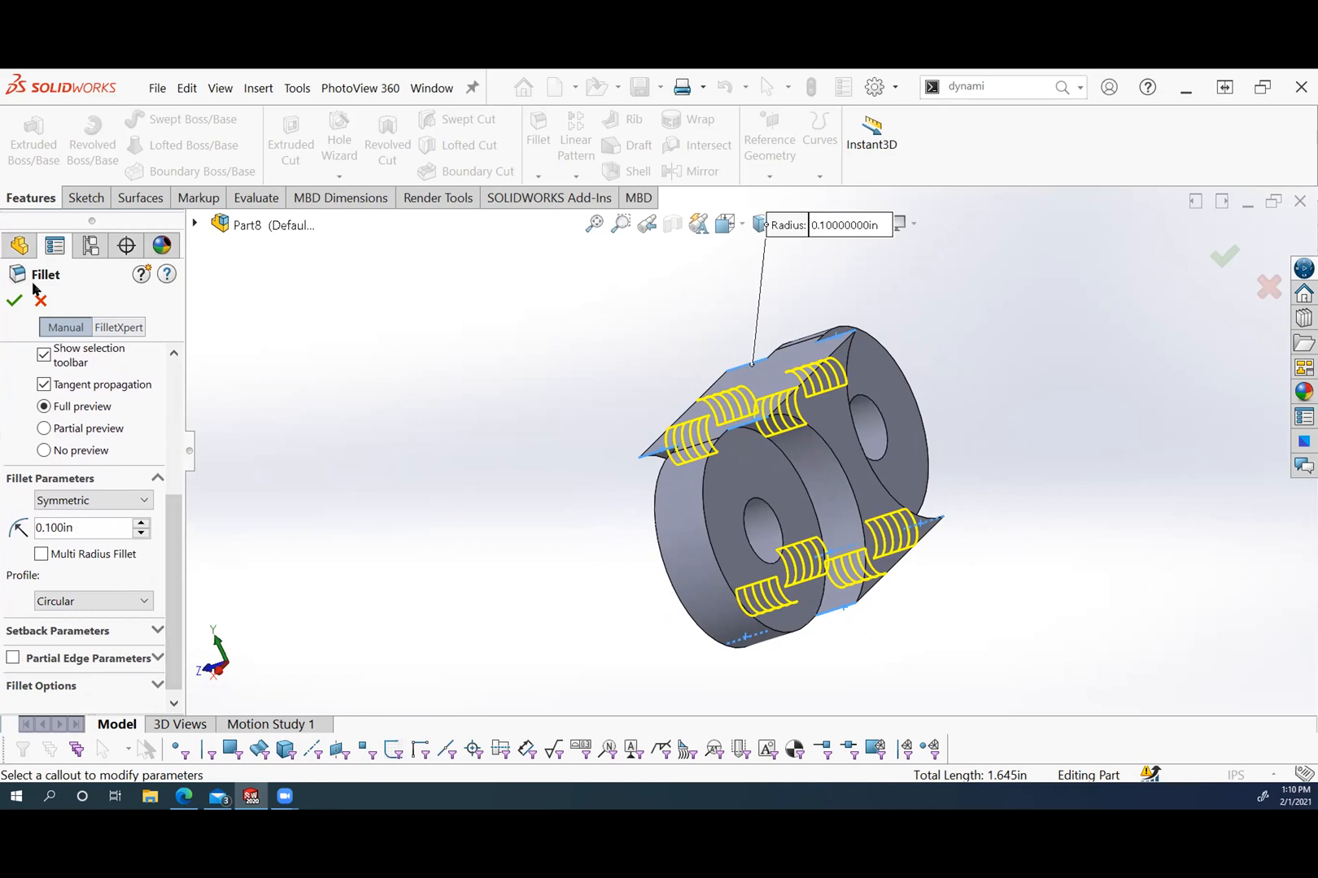
click(14, 302)
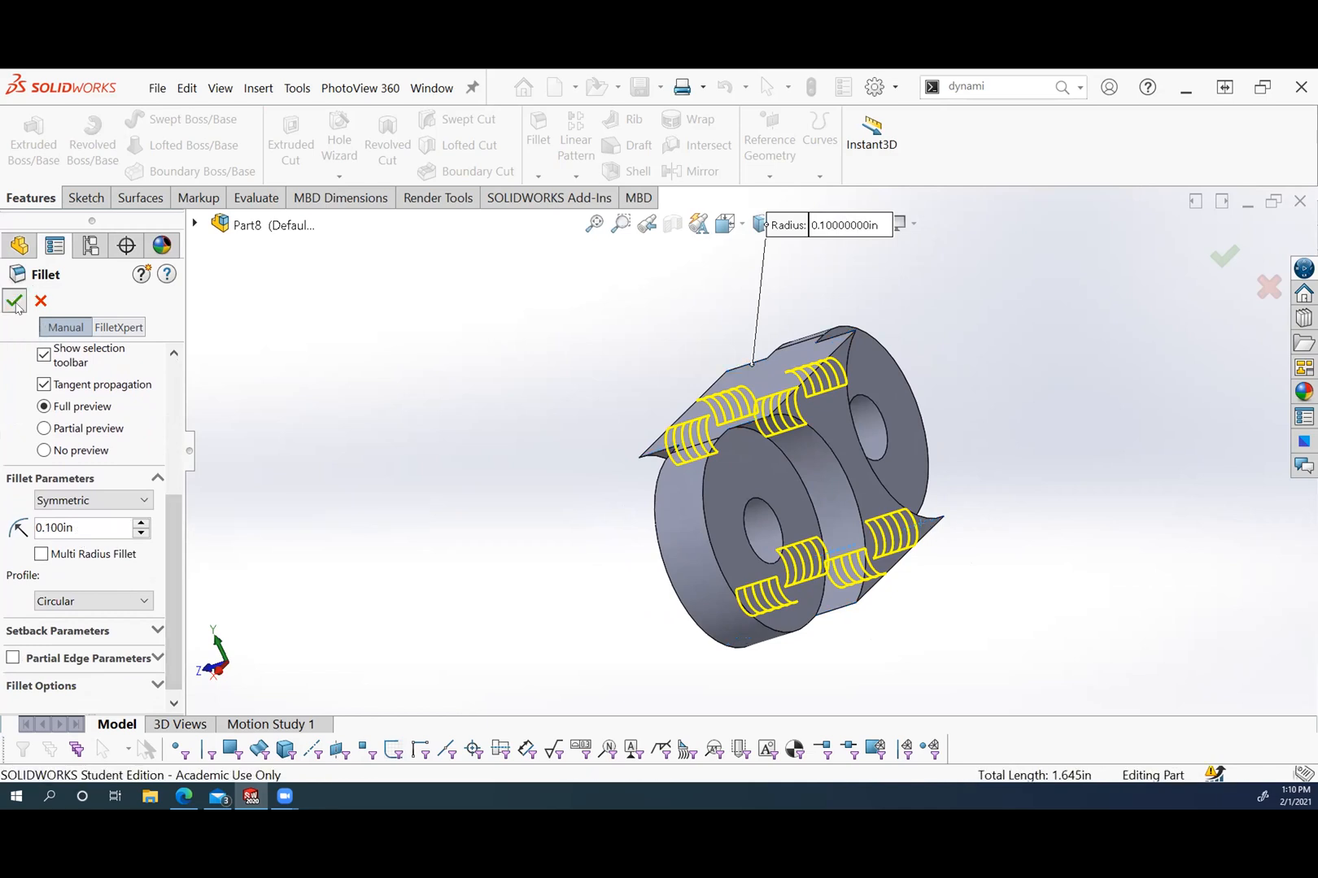
Set up a 0.032 in fillet on one side's outer end edges, raised middle contour and both pin hole edges.
middle_drag(619, 500, 724, 477)
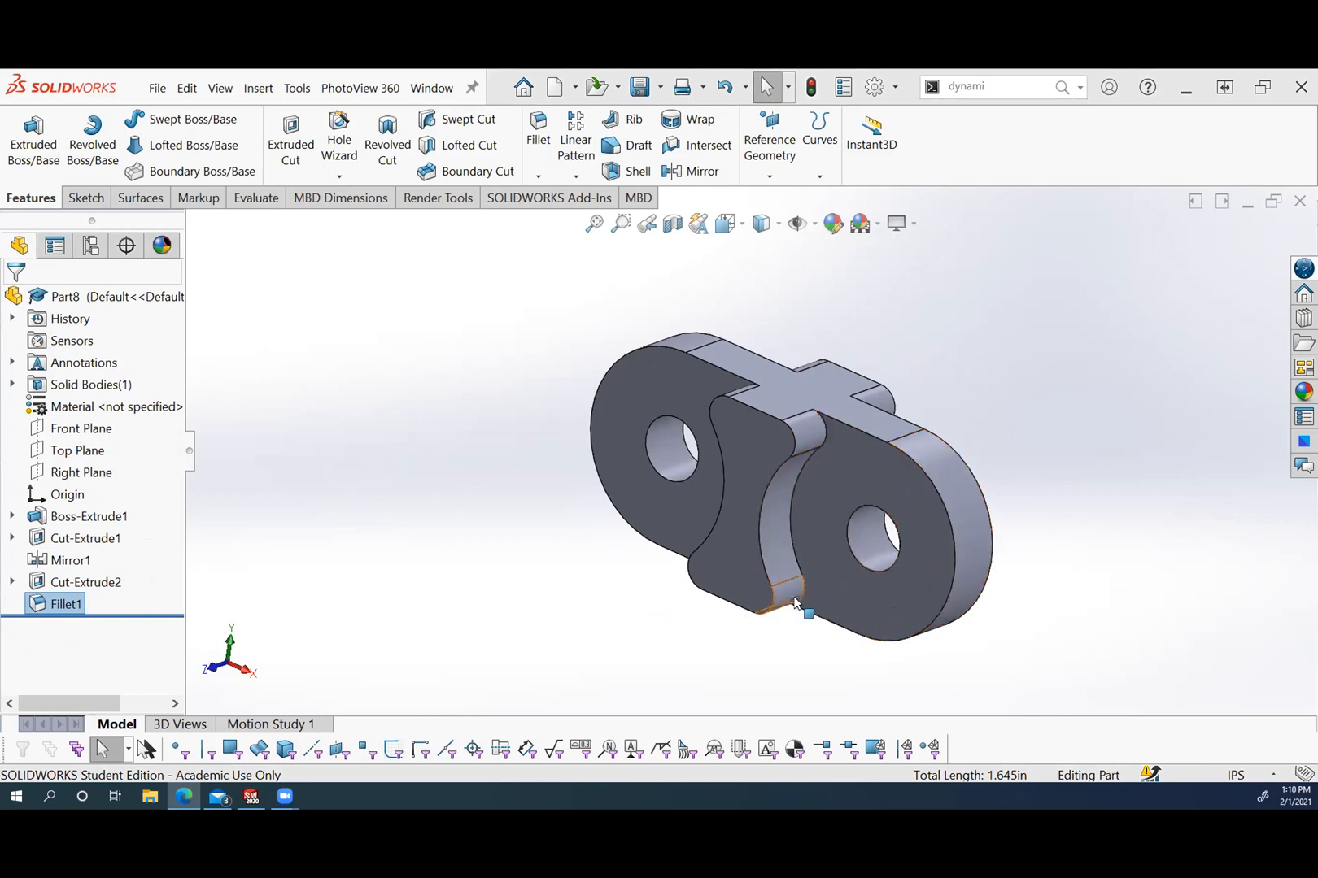
click(550, 130)
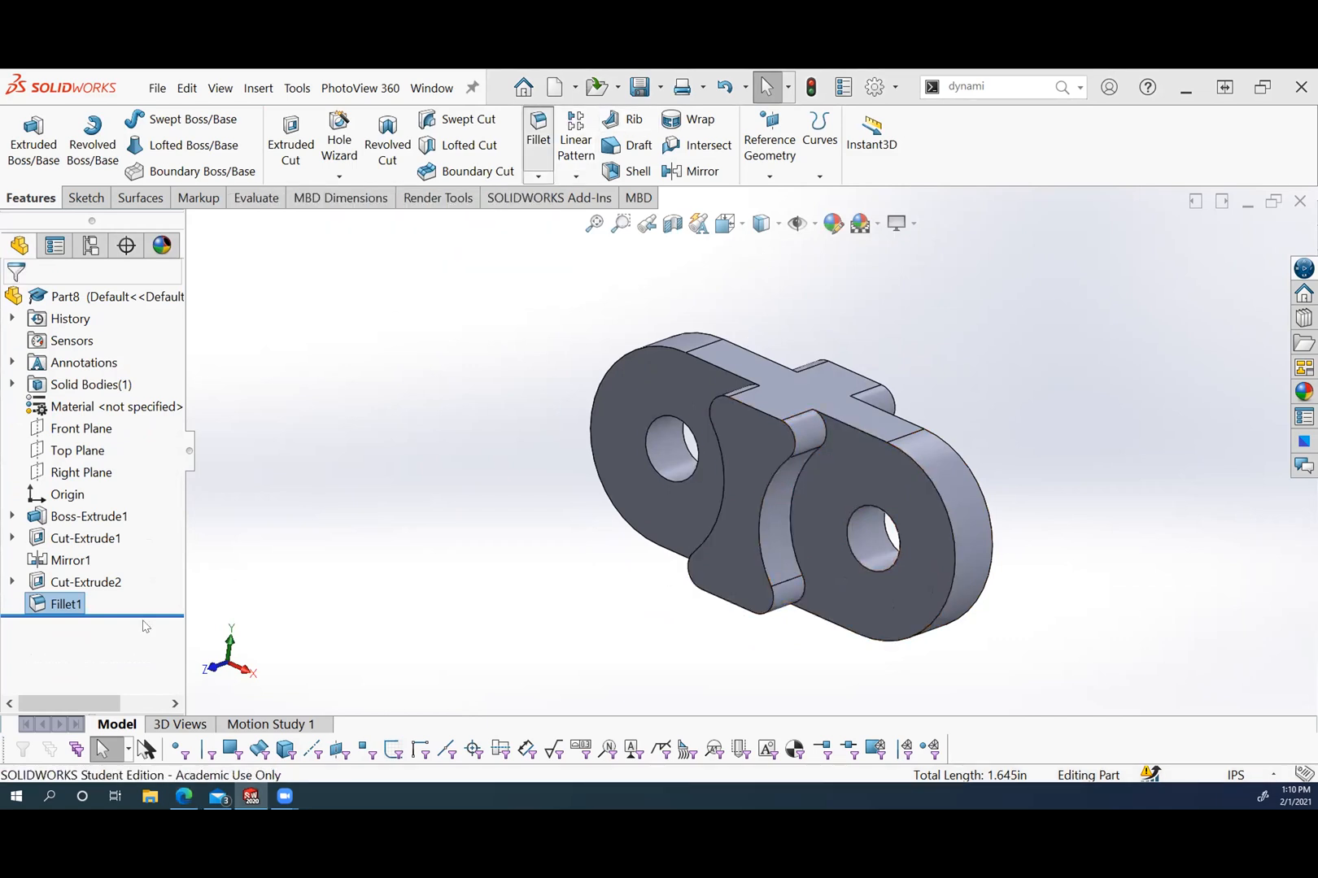
scroll(175, 618, down, 3)
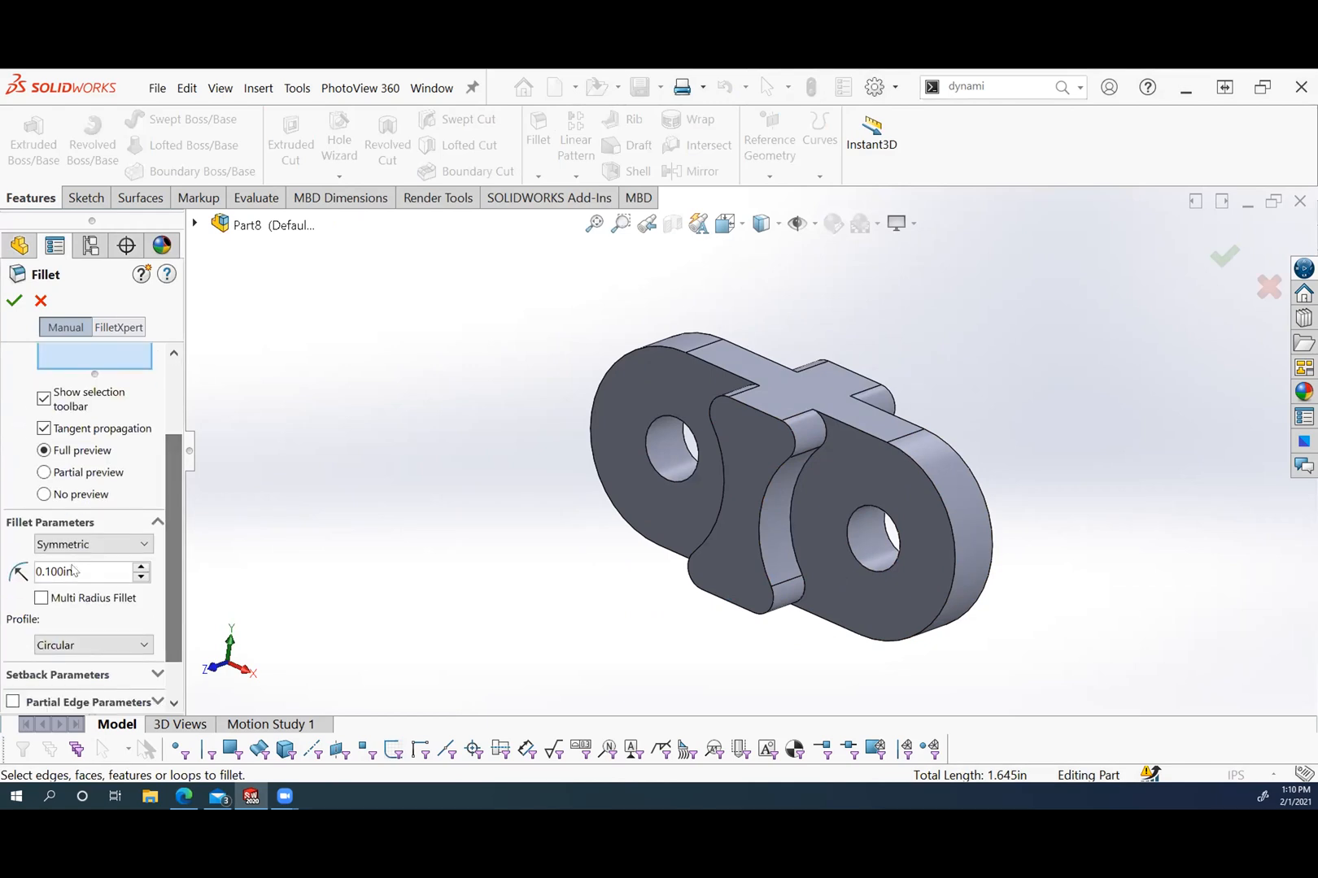
drag(73, 571, 14, 572)
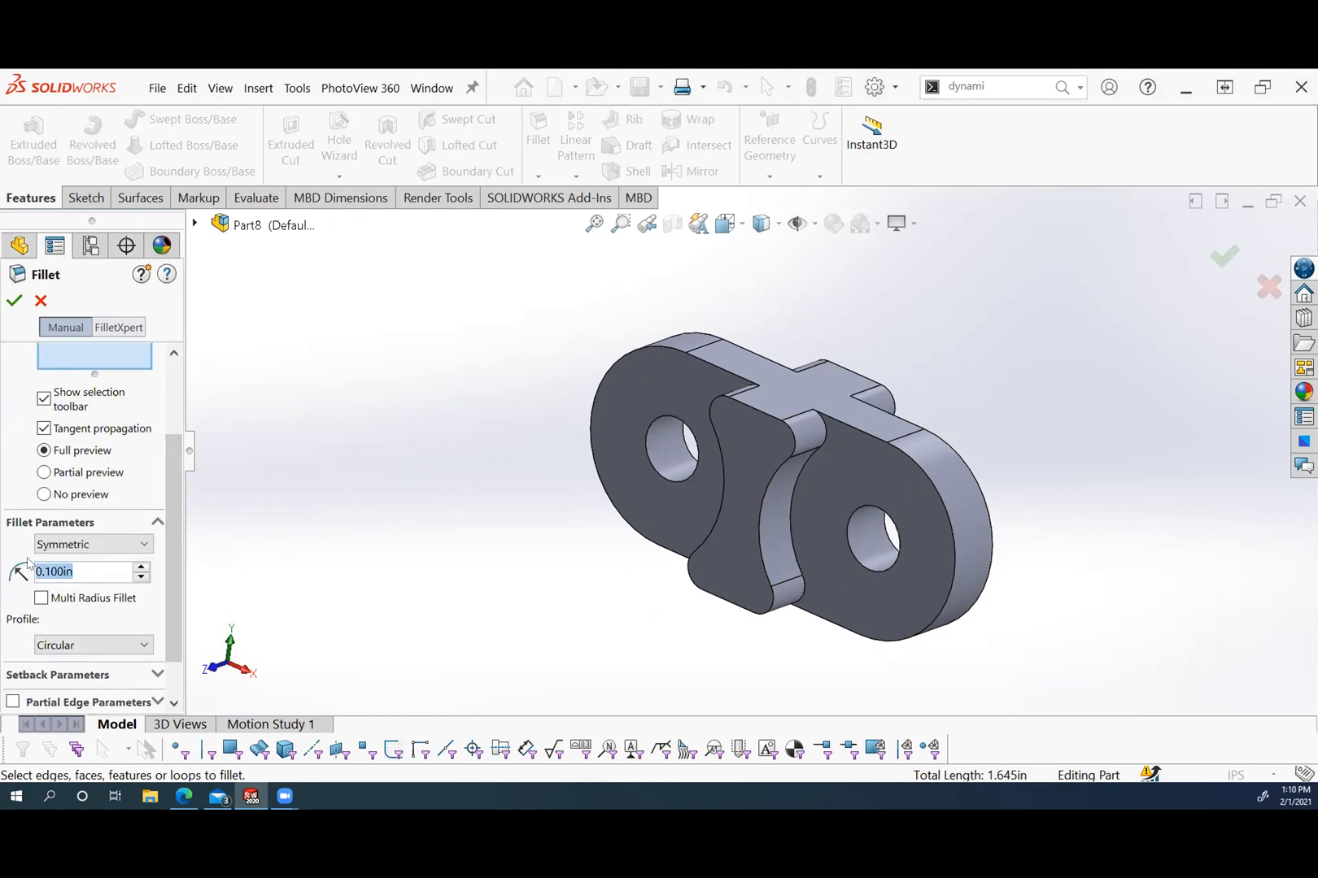
text(.032)
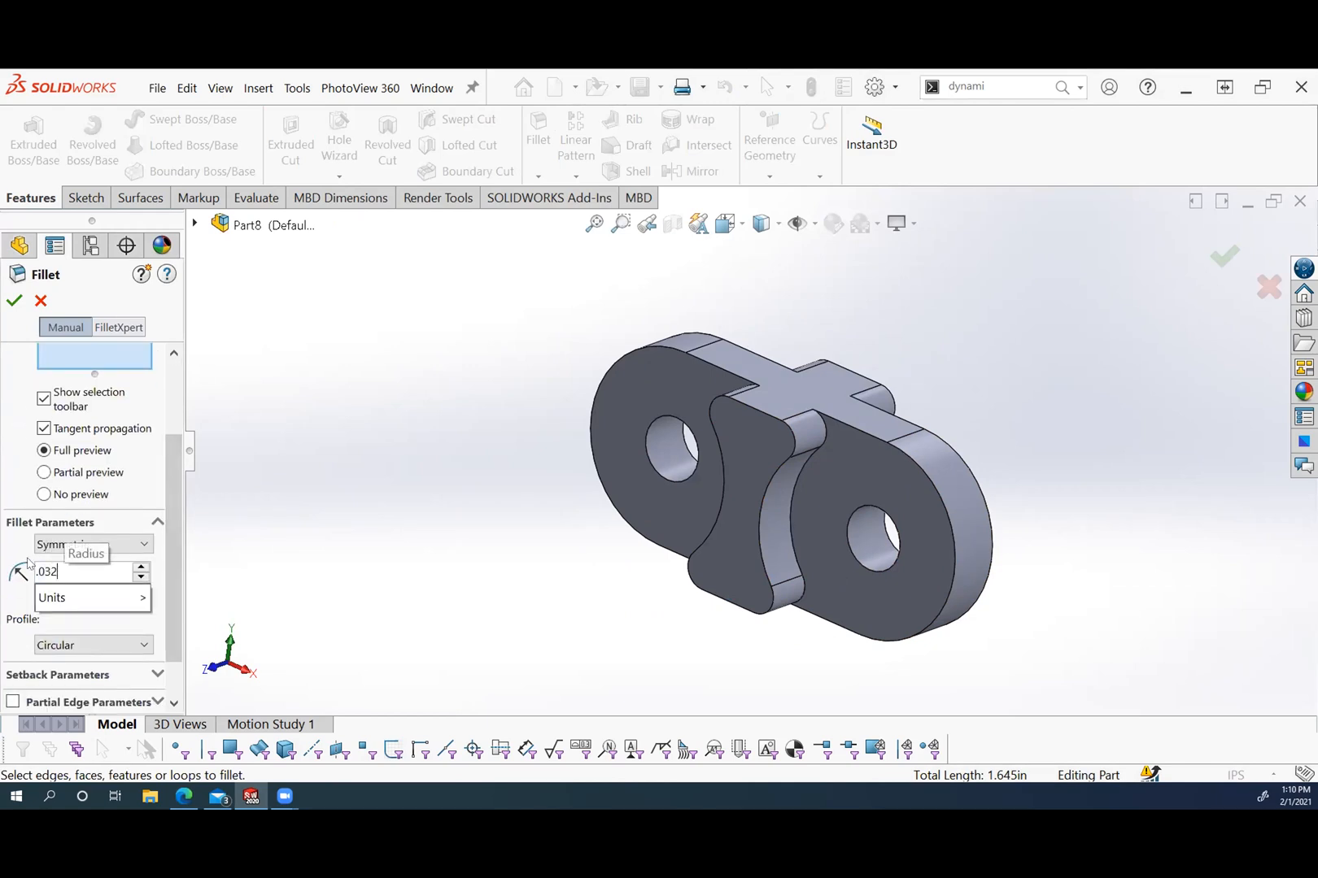
key(Return)
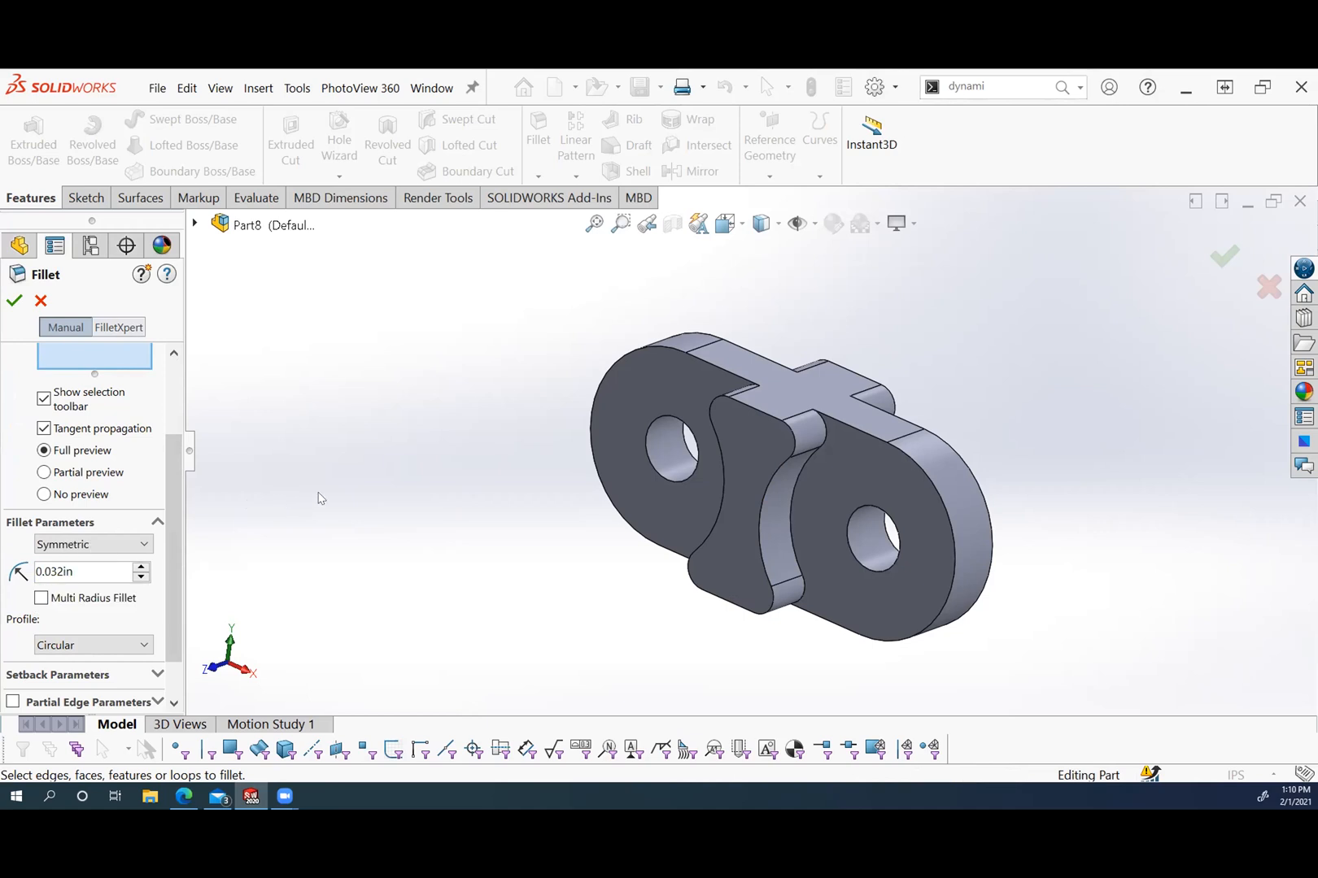
click(606, 374)
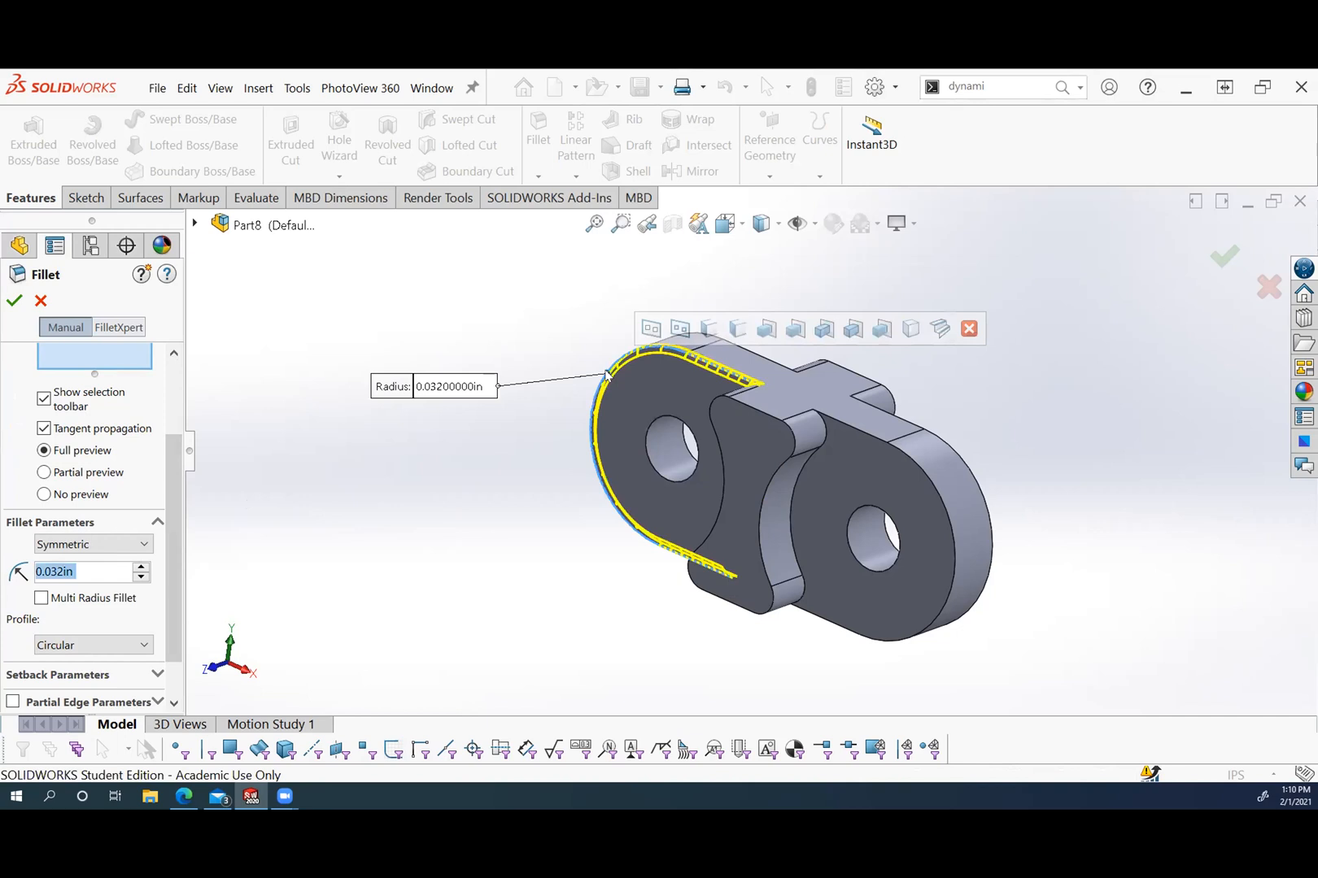
click(759, 415)
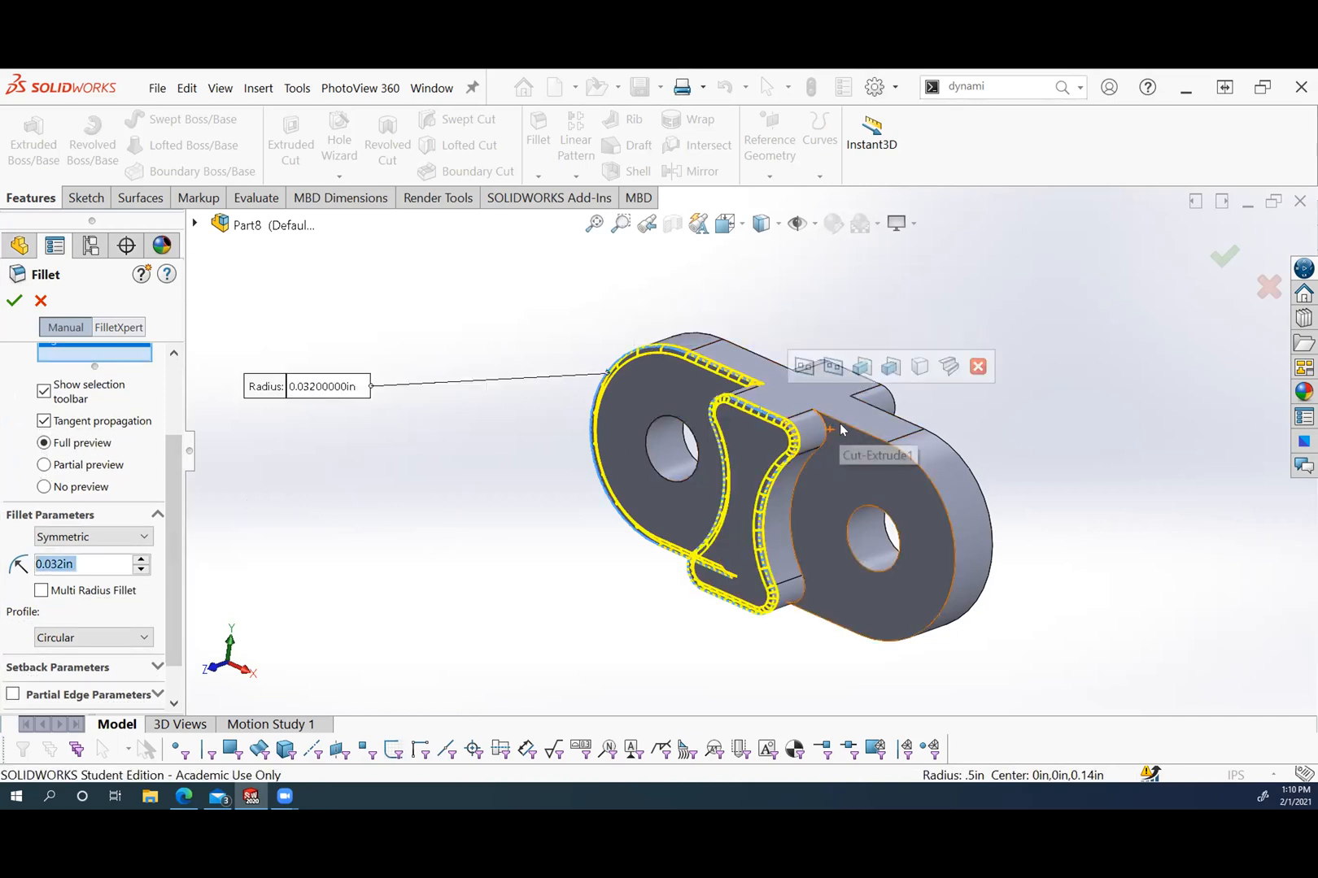
click(846, 429)
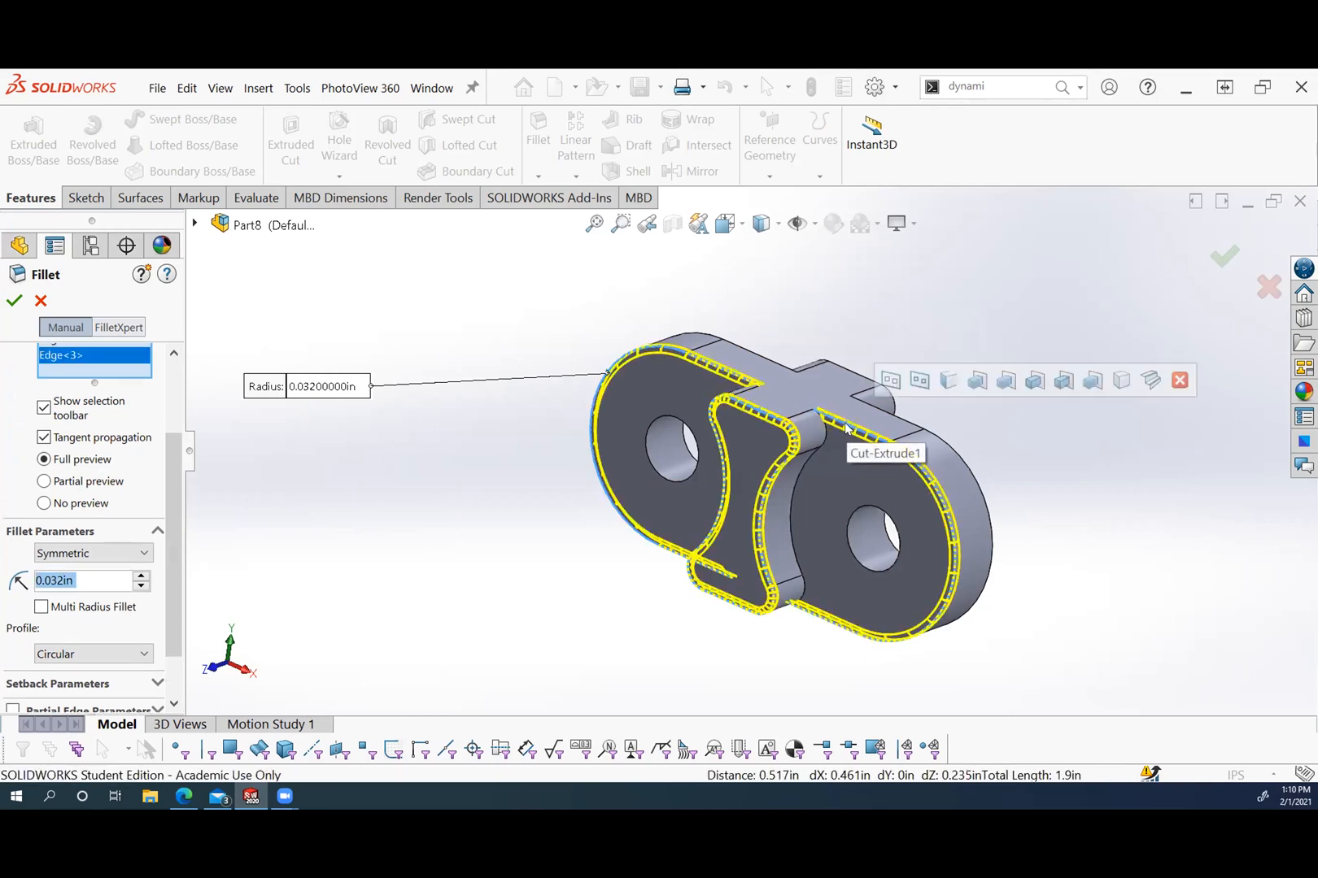
click(884, 521)
click(682, 429)
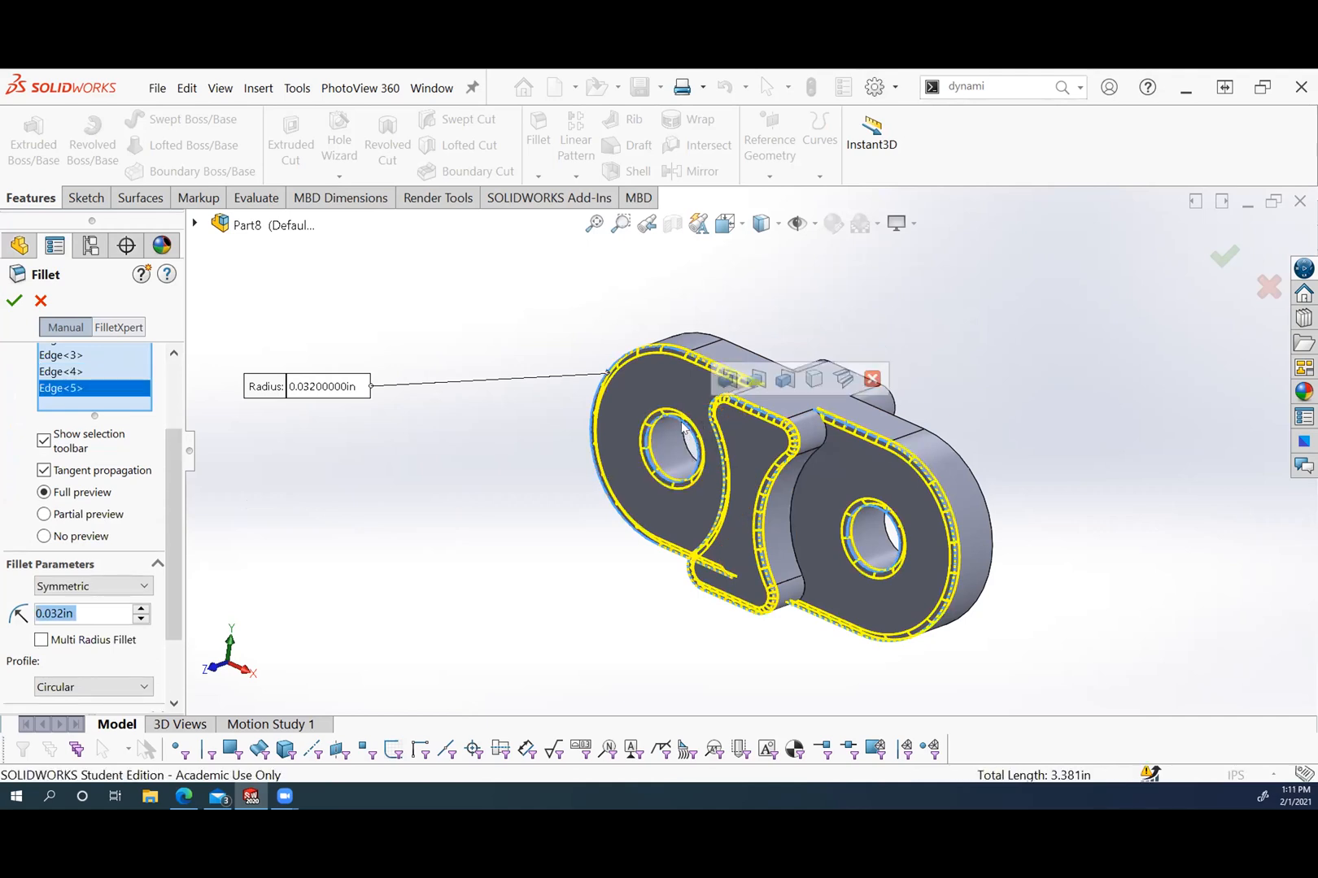
Add the opposite side's outer end edges, raised middle contour and both pin hole edges to the 0.032 in fillet and apply it.
middle_drag(1064, 582, 947, 617)
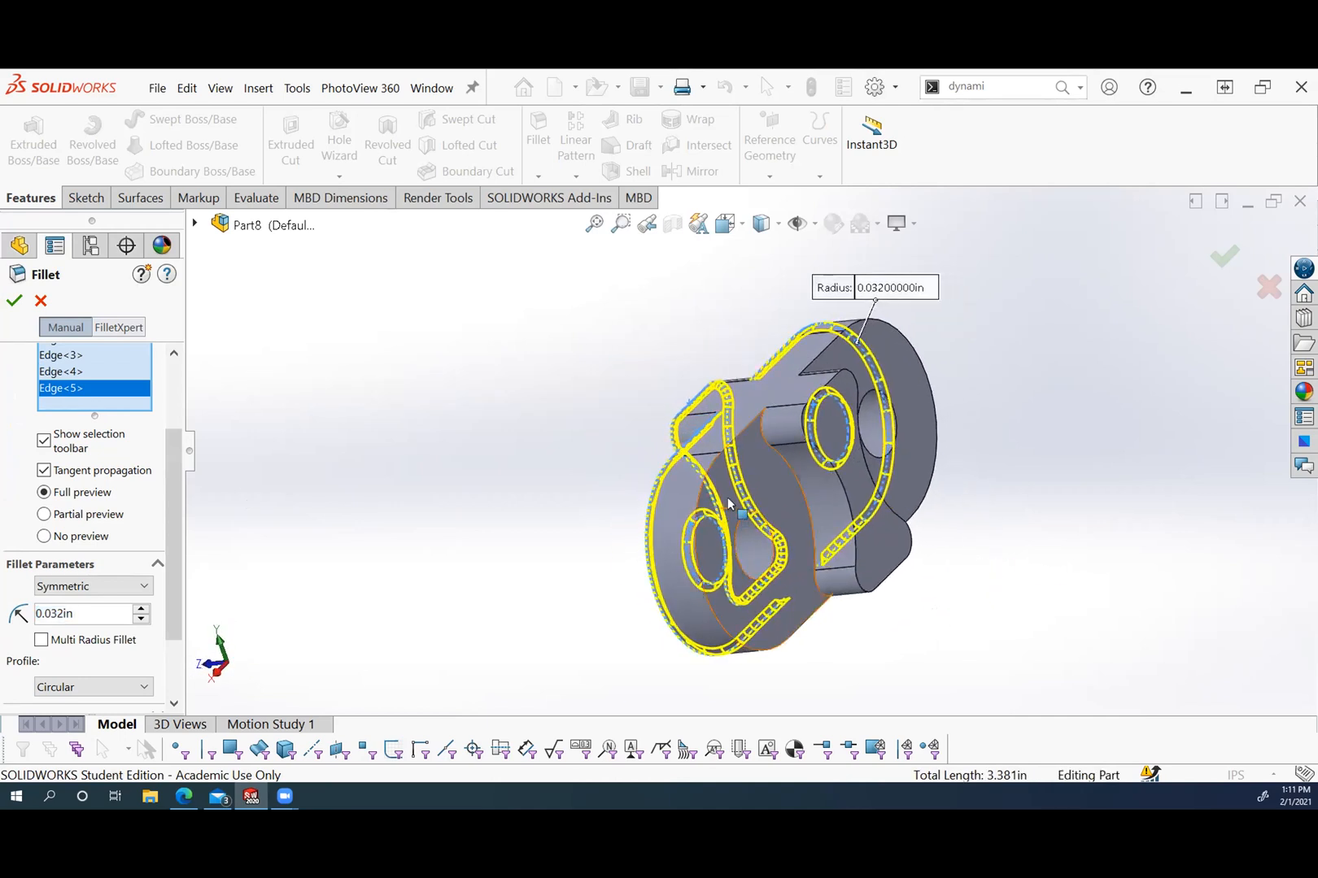
click(708, 477)
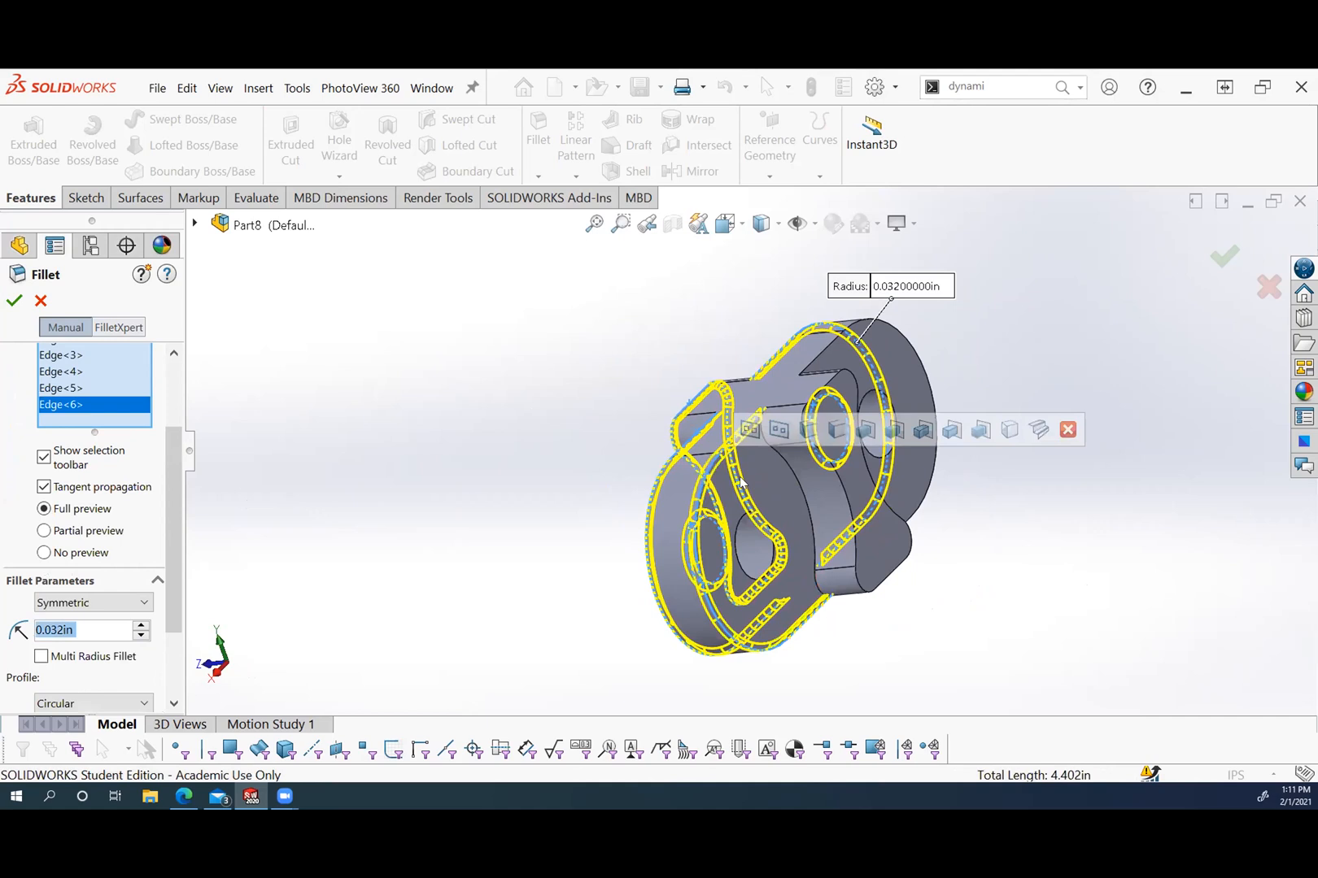
click(839, 482)
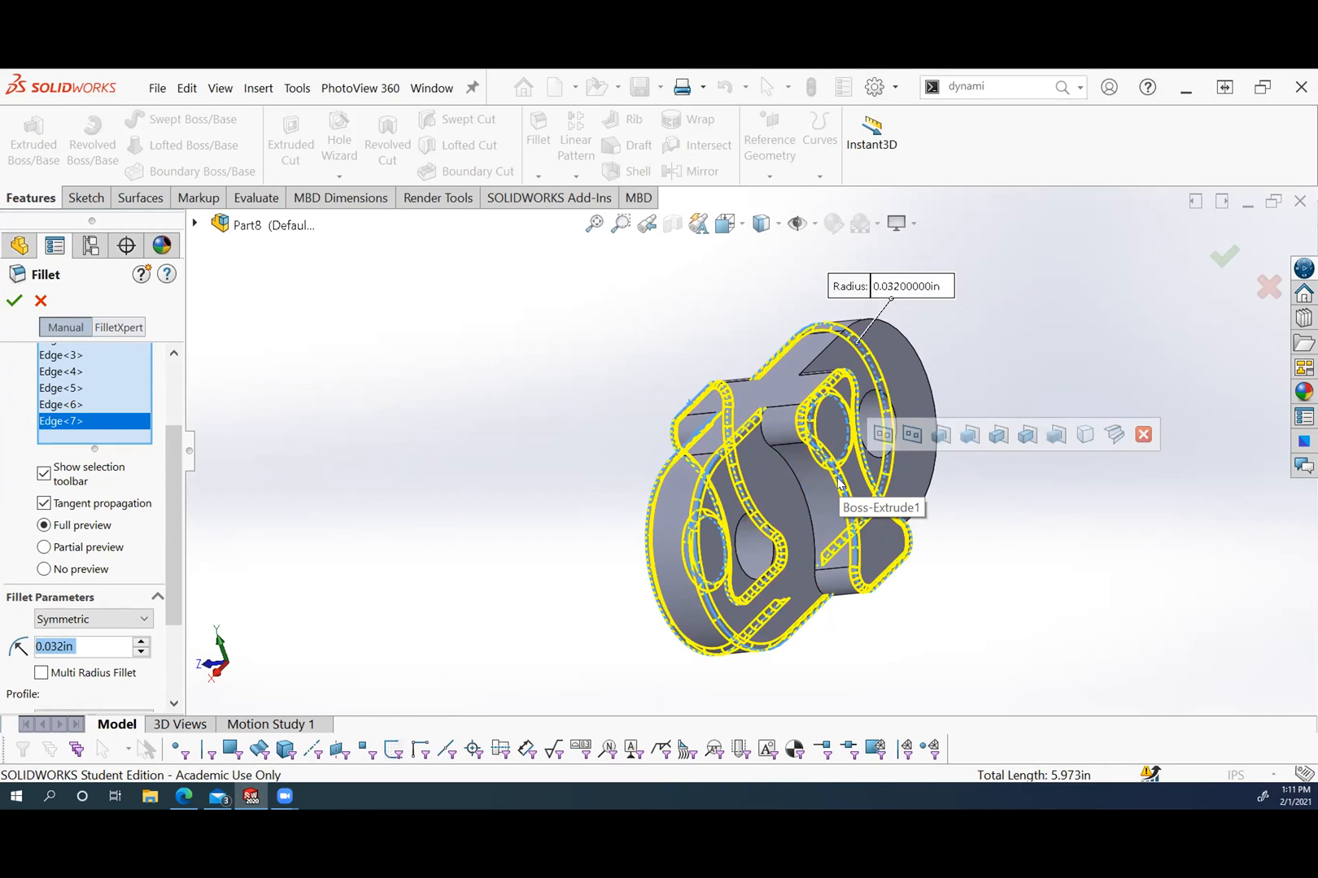
click(737, 514)
middle_drag(956, 535, 854, 455)
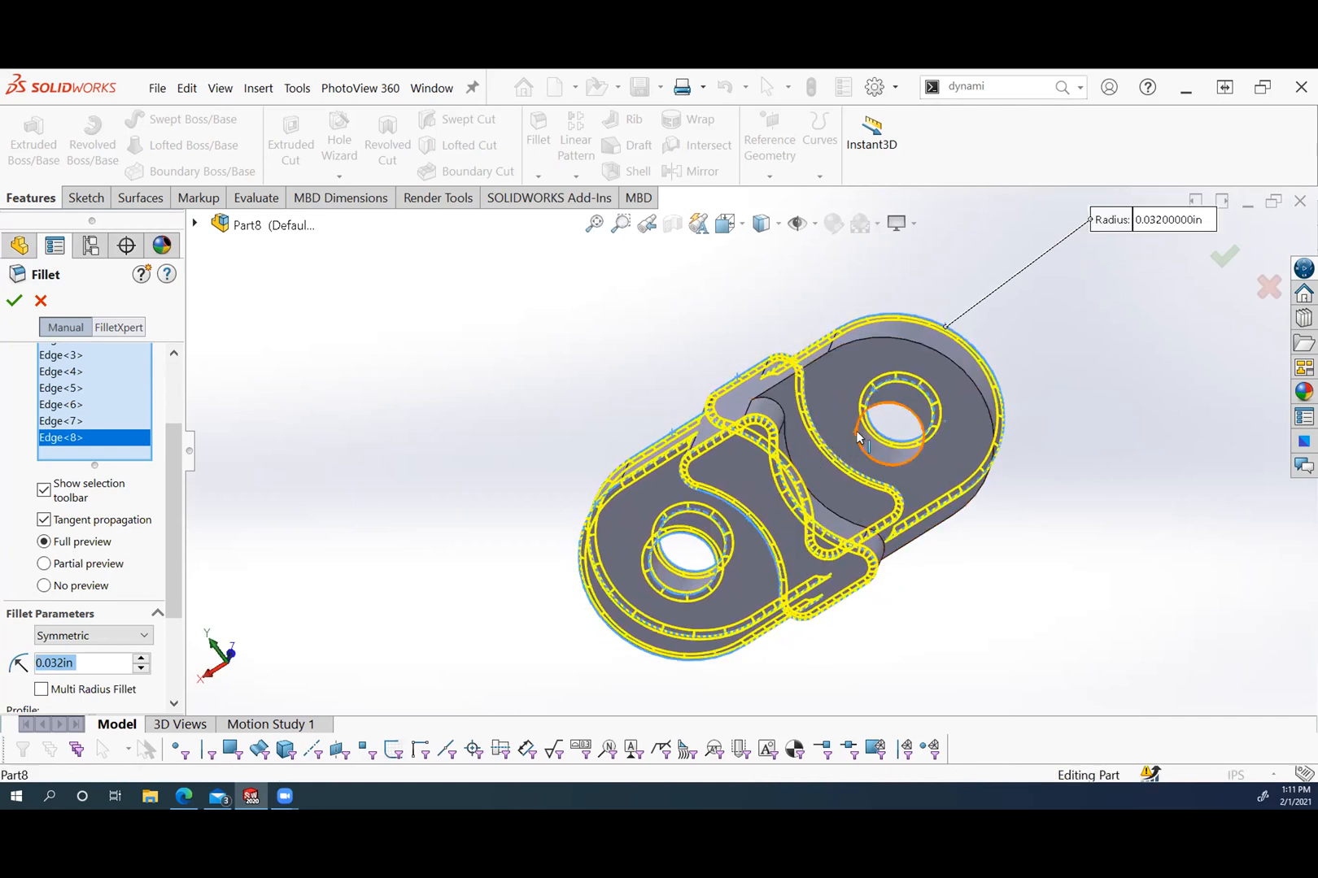
click(857, 435)
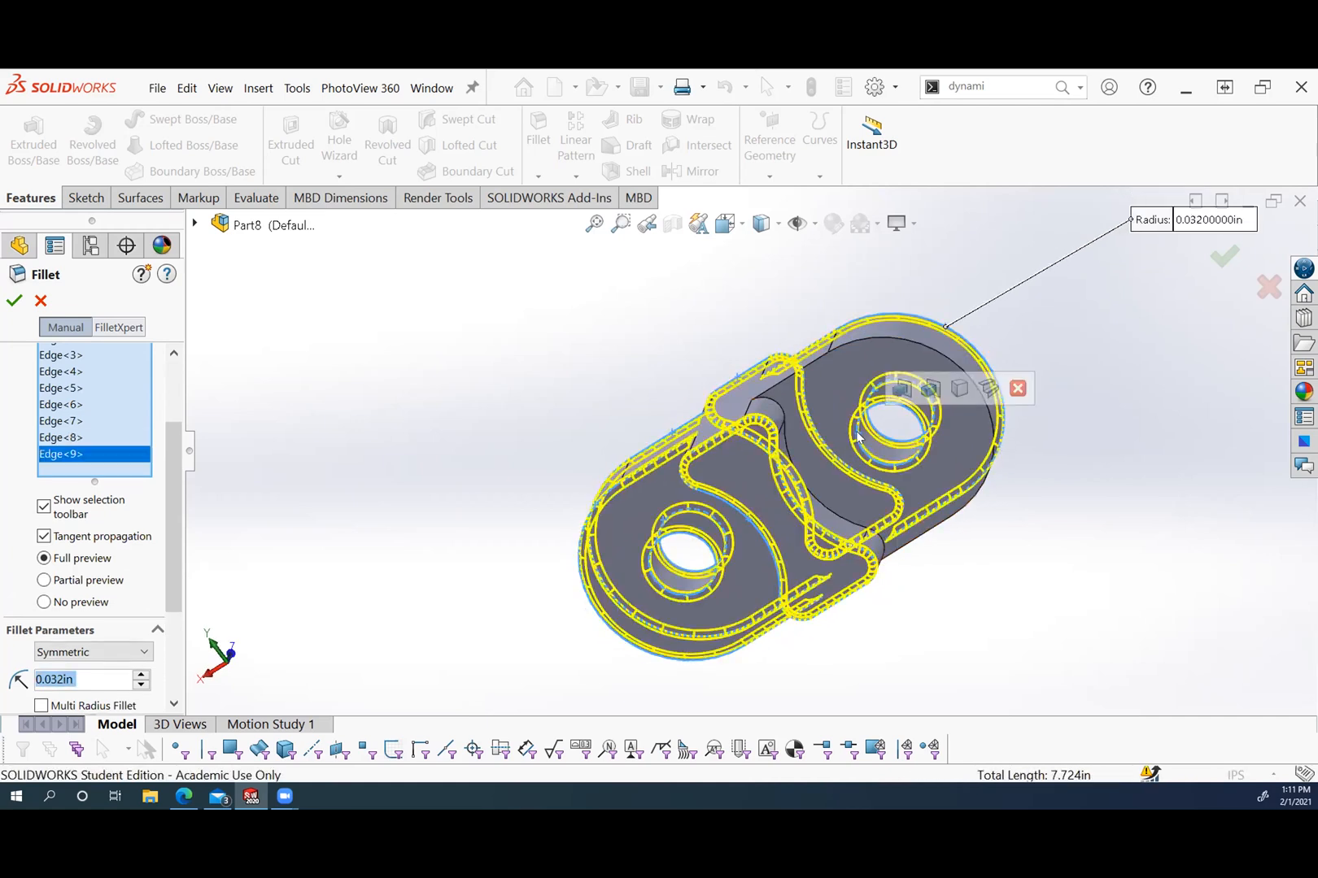
click(836, 353)
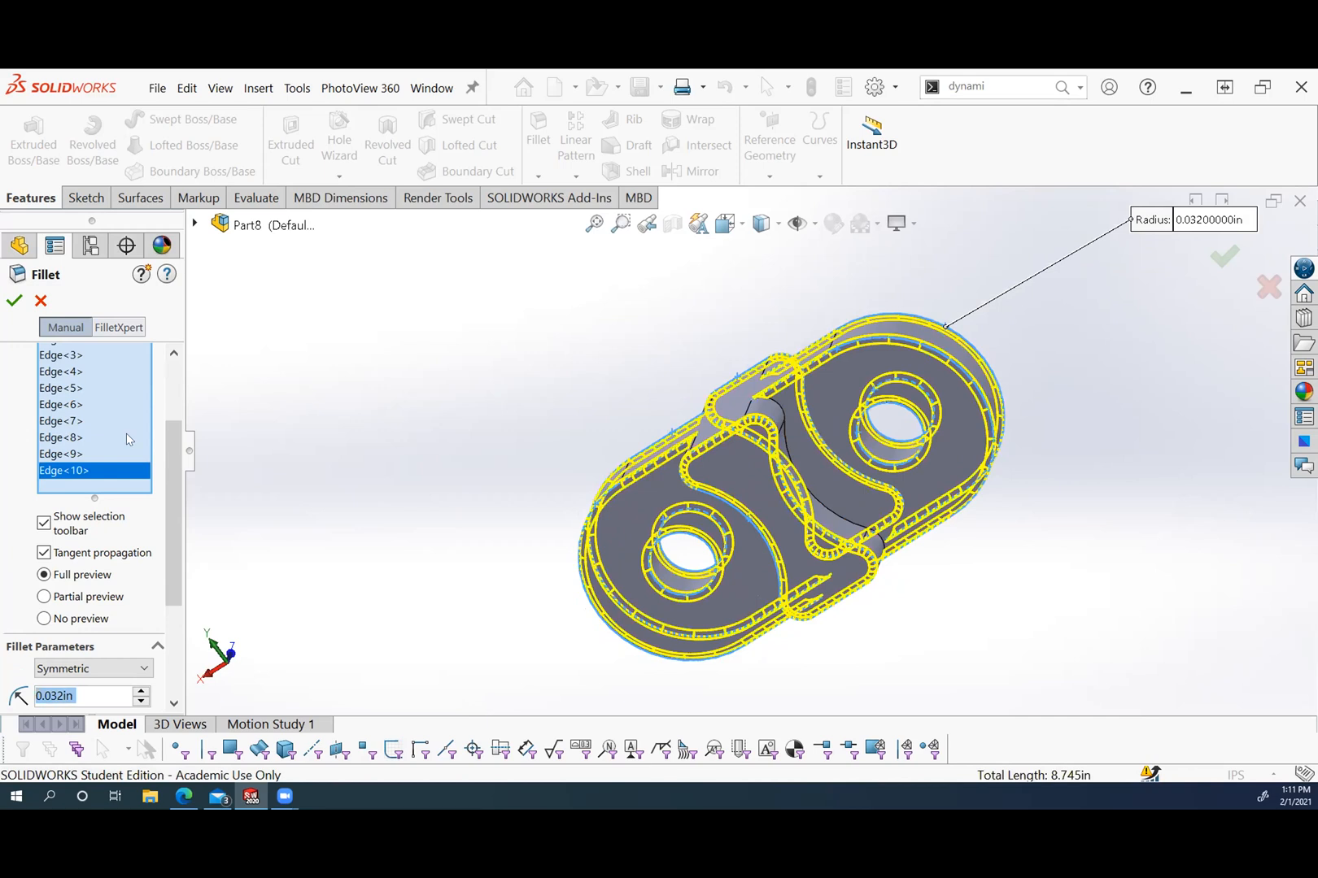
click(14, 300)
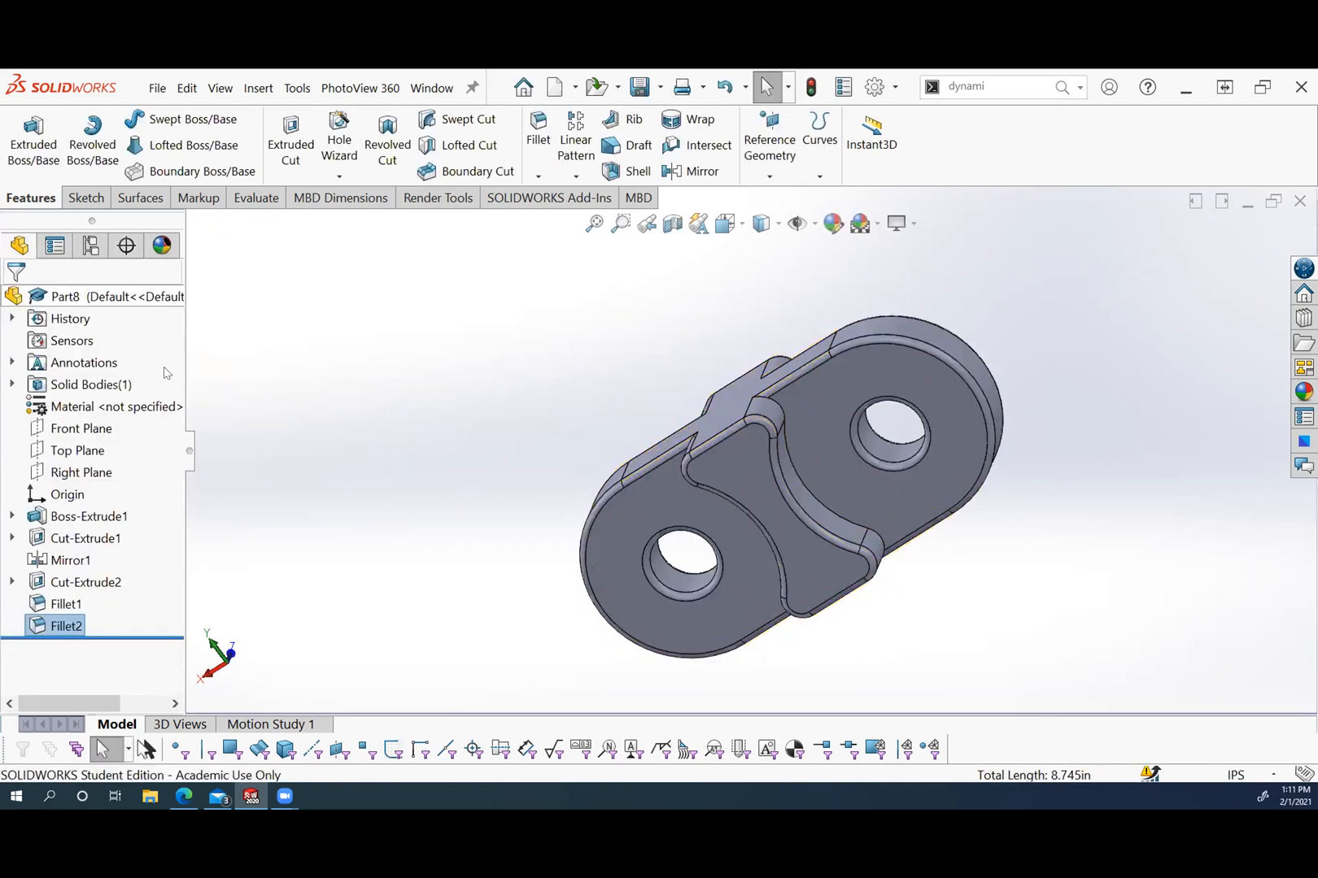
Set the link to the isometric view and save the part to the Desktop as "Single Link".
key(ctrl+7)
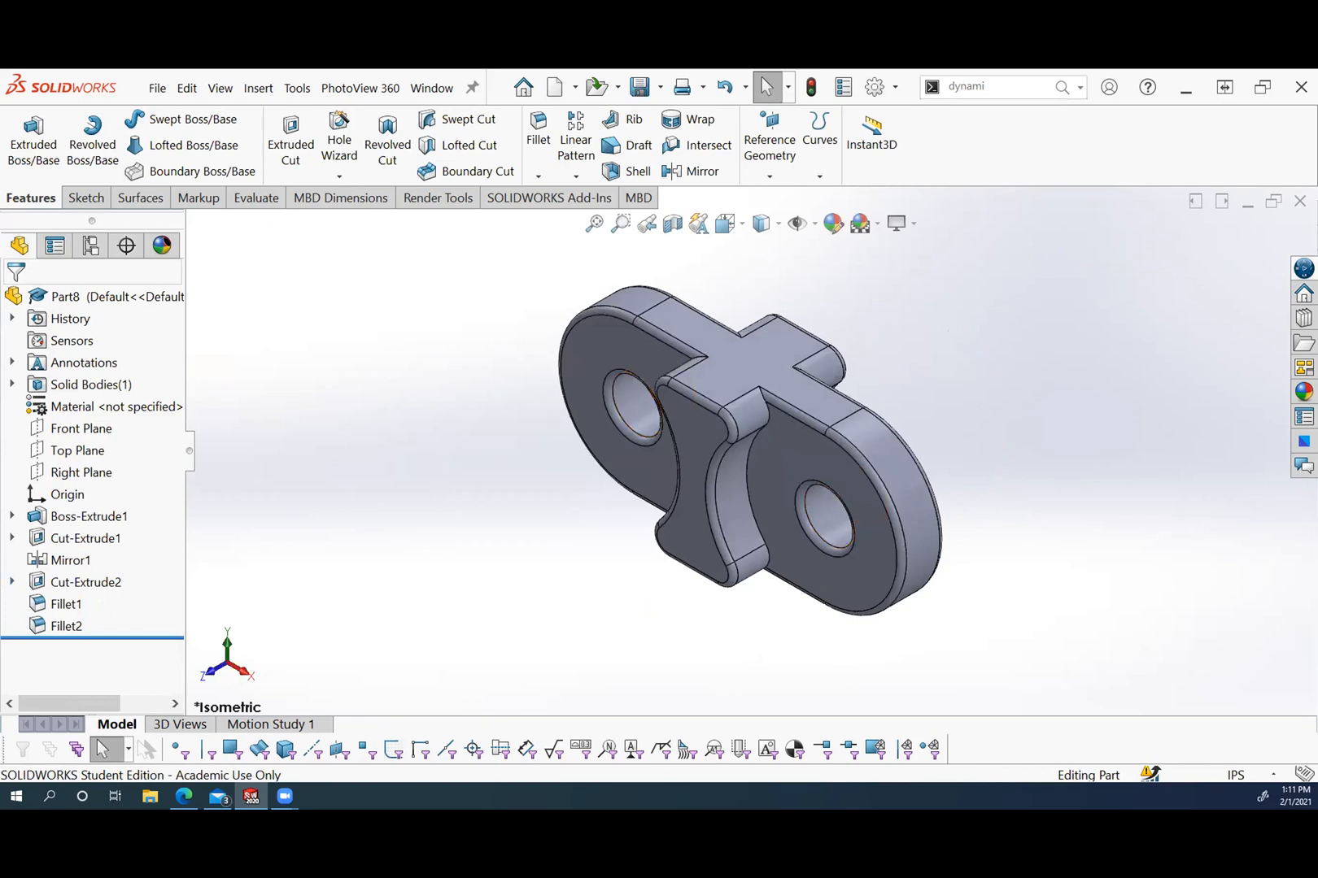
click(627, 85)
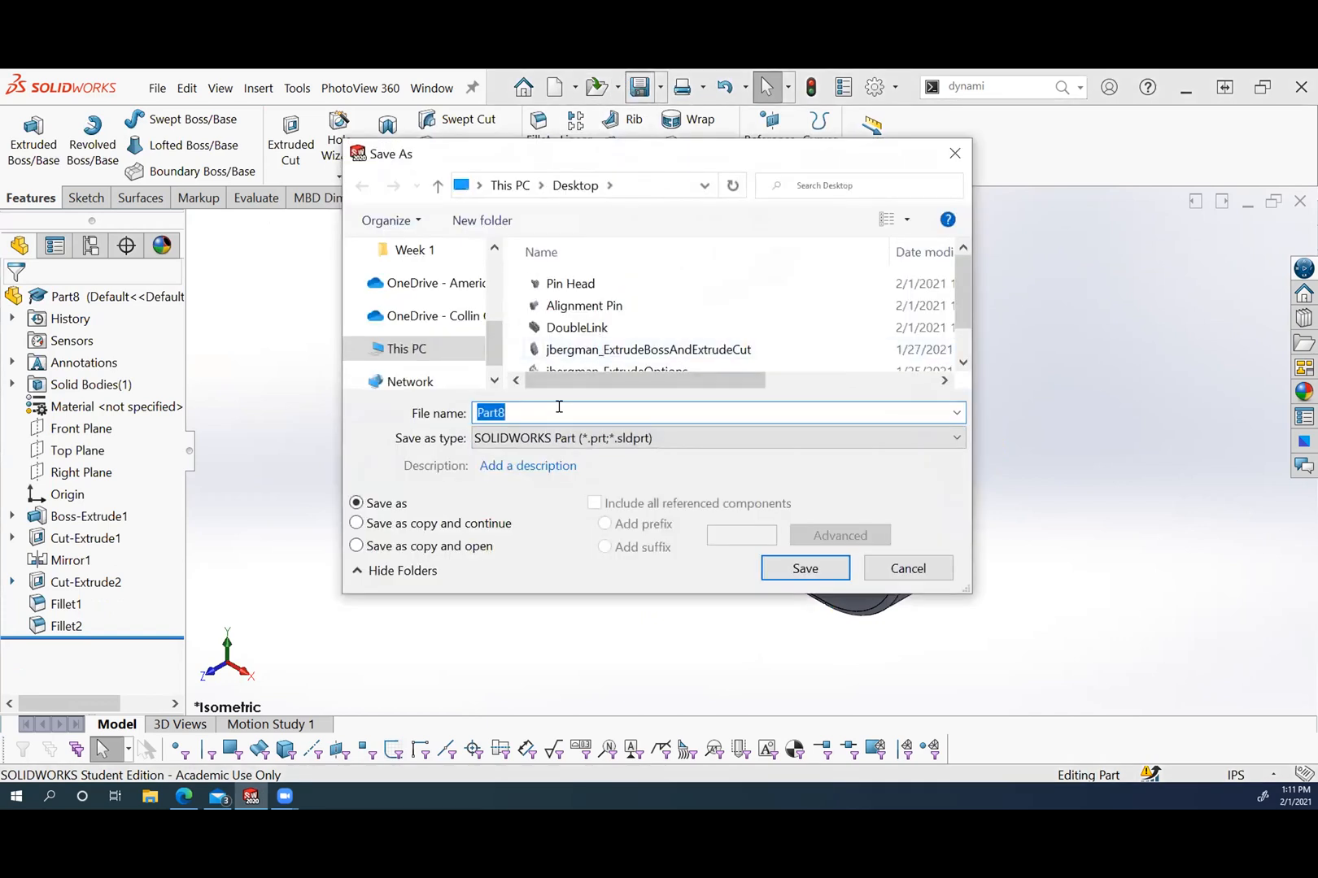
text(Single Link)
click(805, 569)
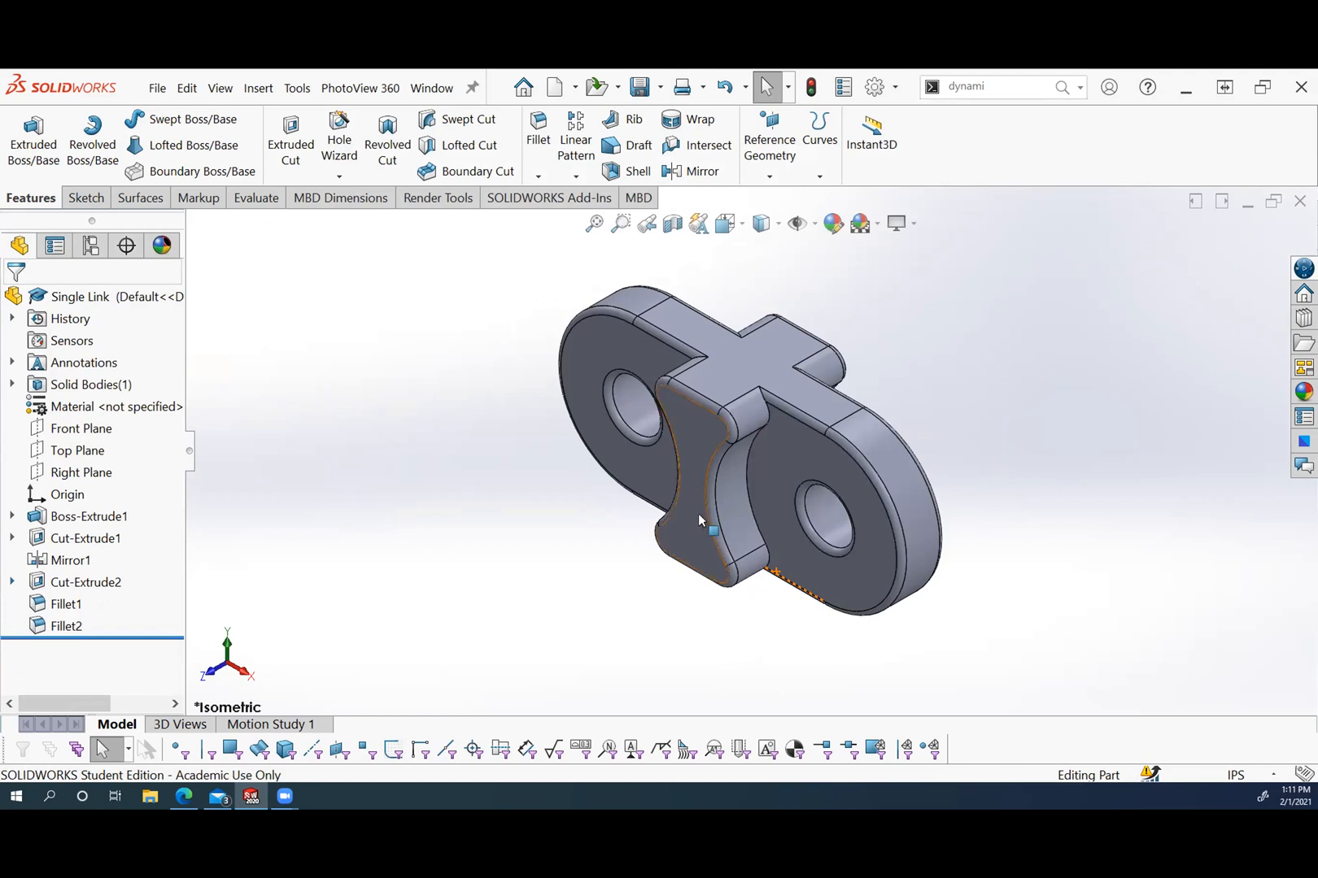
scroll(764, 286, down, 1)
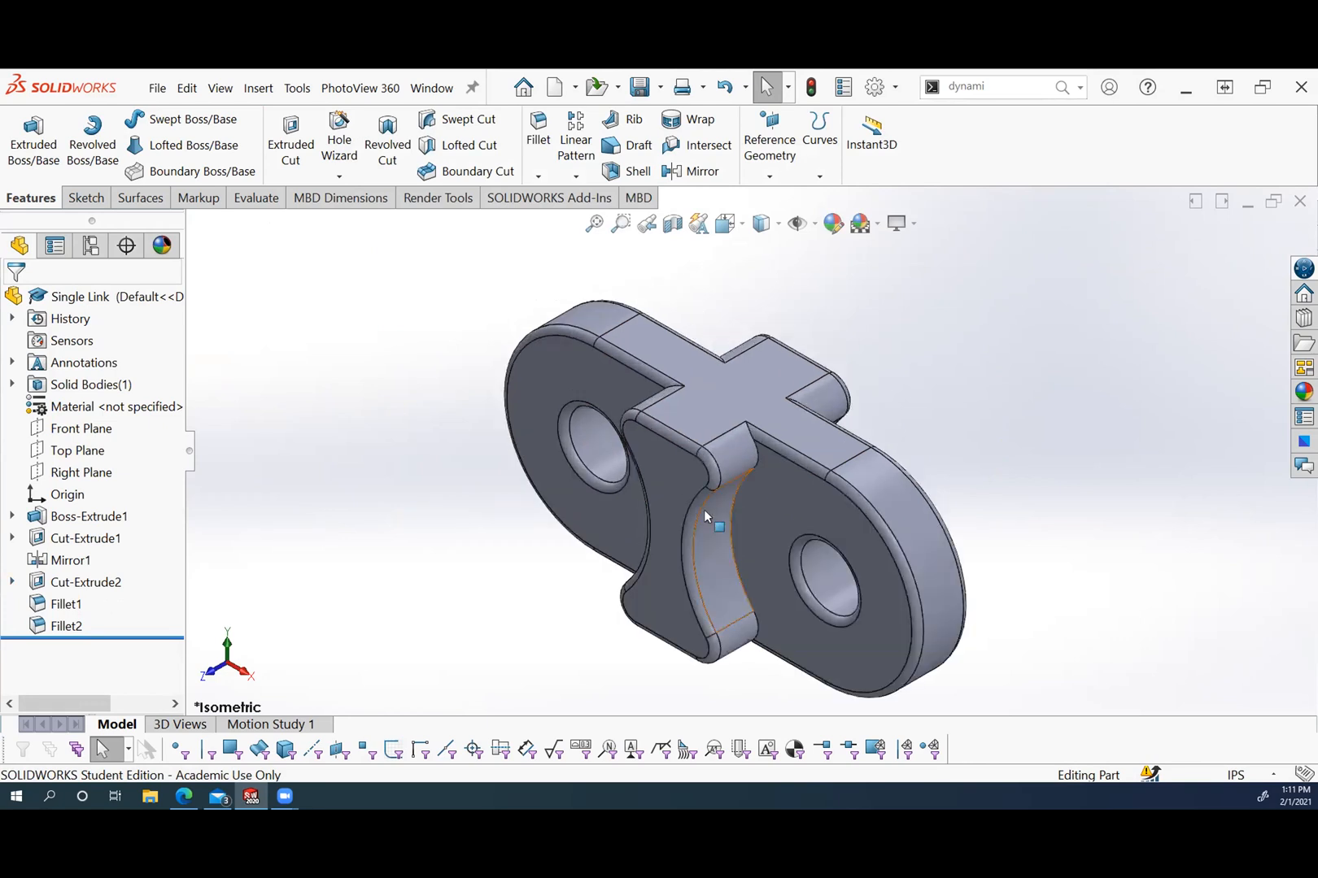
scroll(702, 509, up, 1)
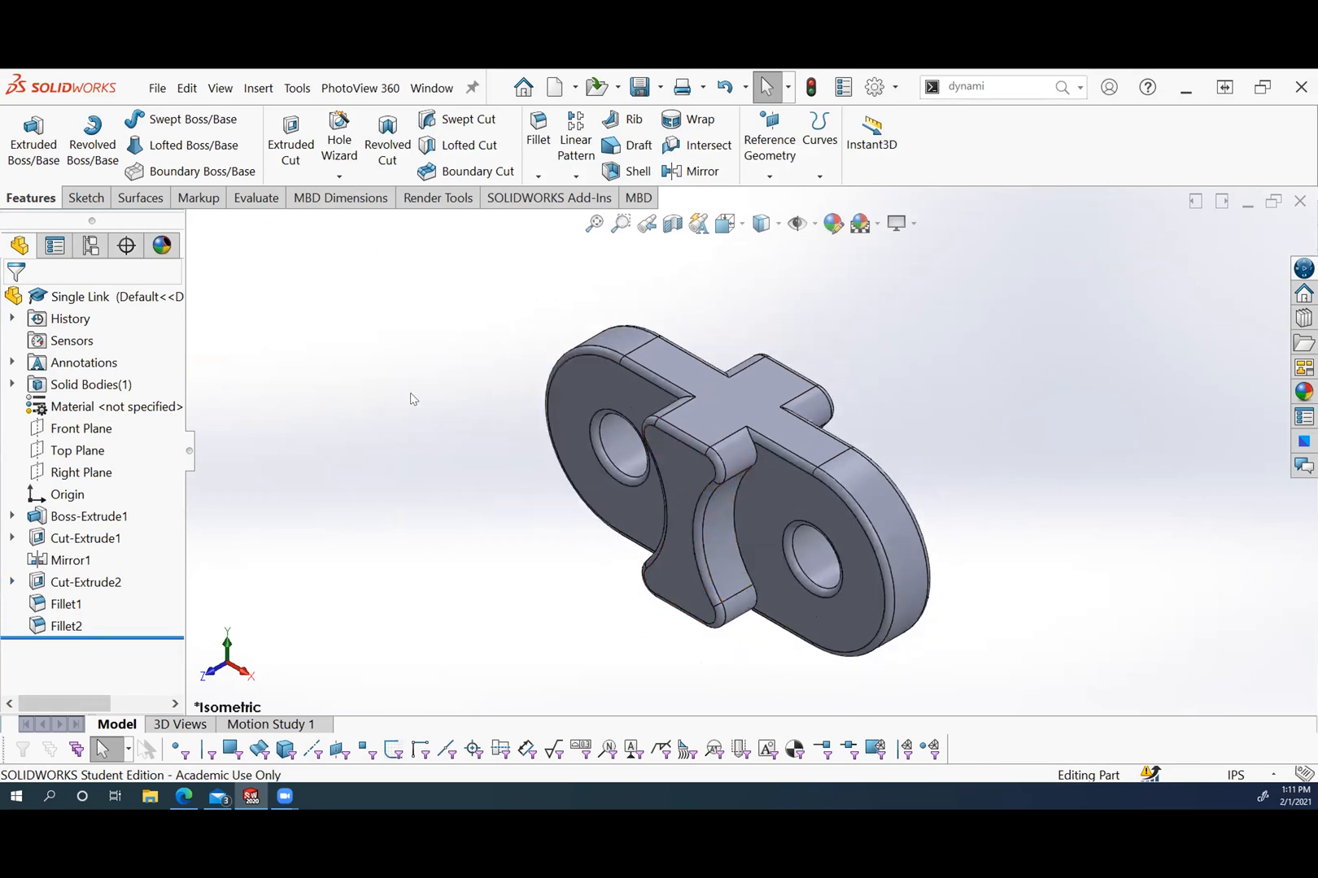